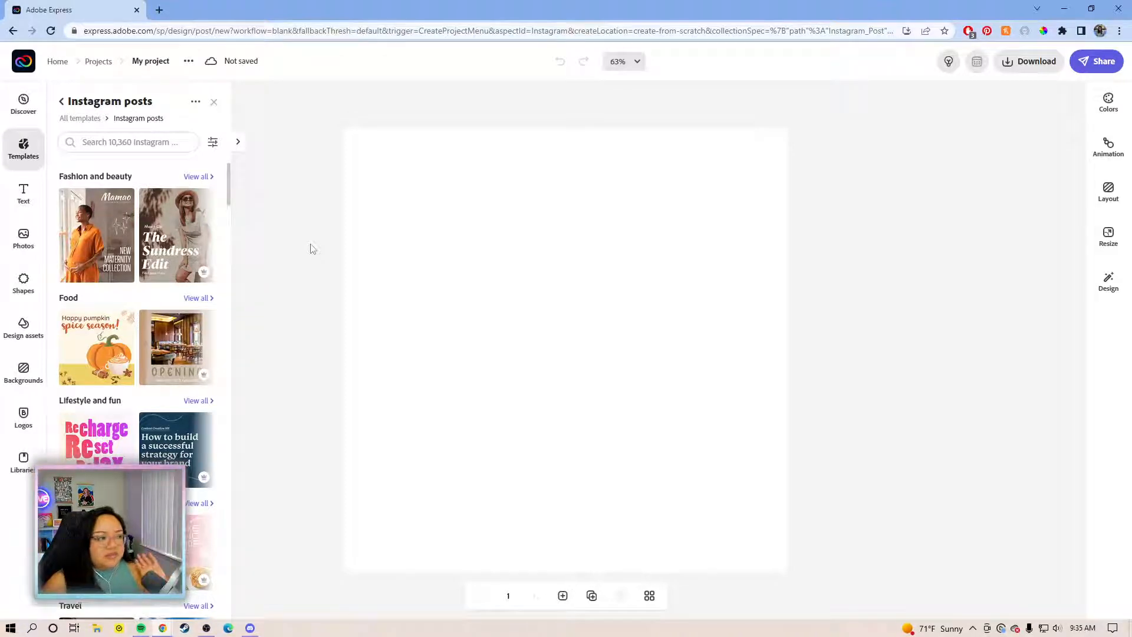
Step: Close the template browser and set the blank canvas background to the custom medium gray #979696
left_click(313, 249)
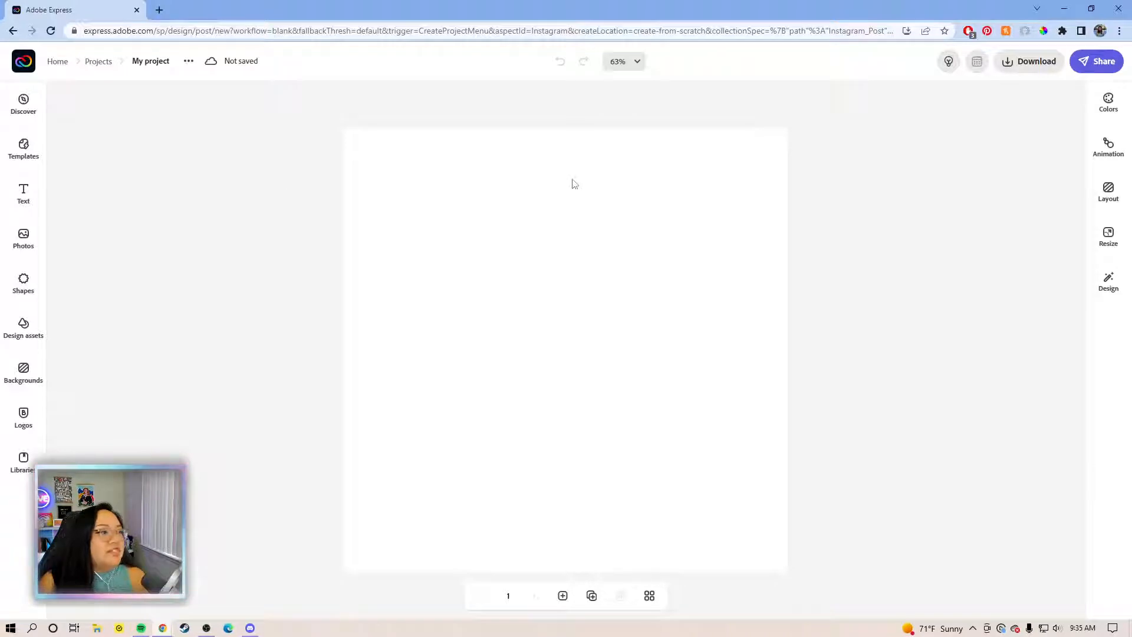
left_click(552, 235)
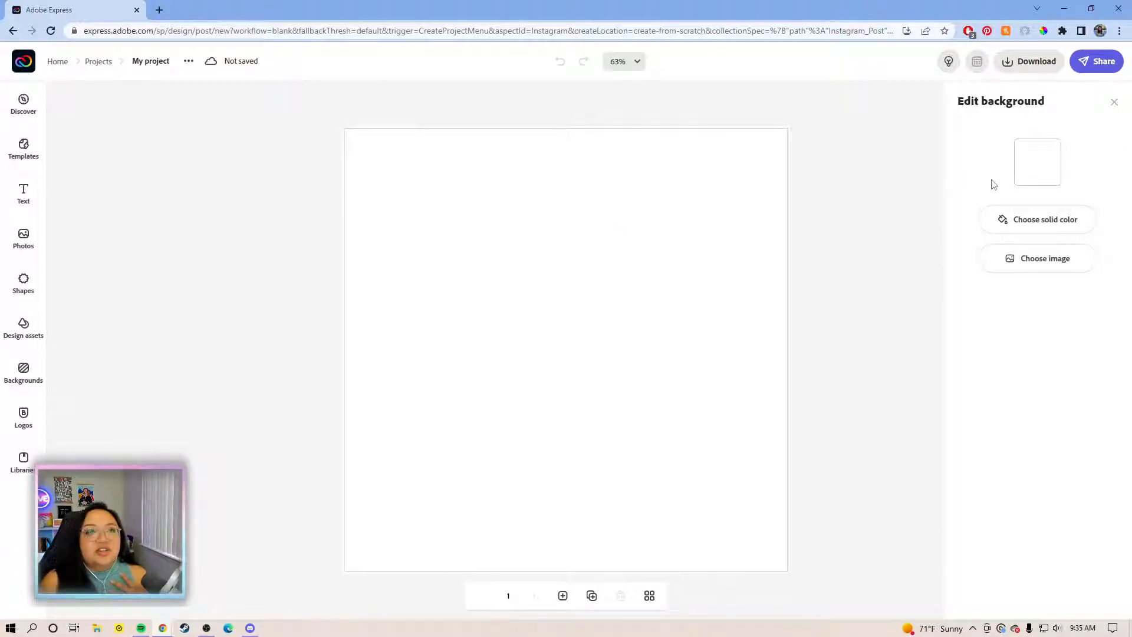
left_click(901, 183)
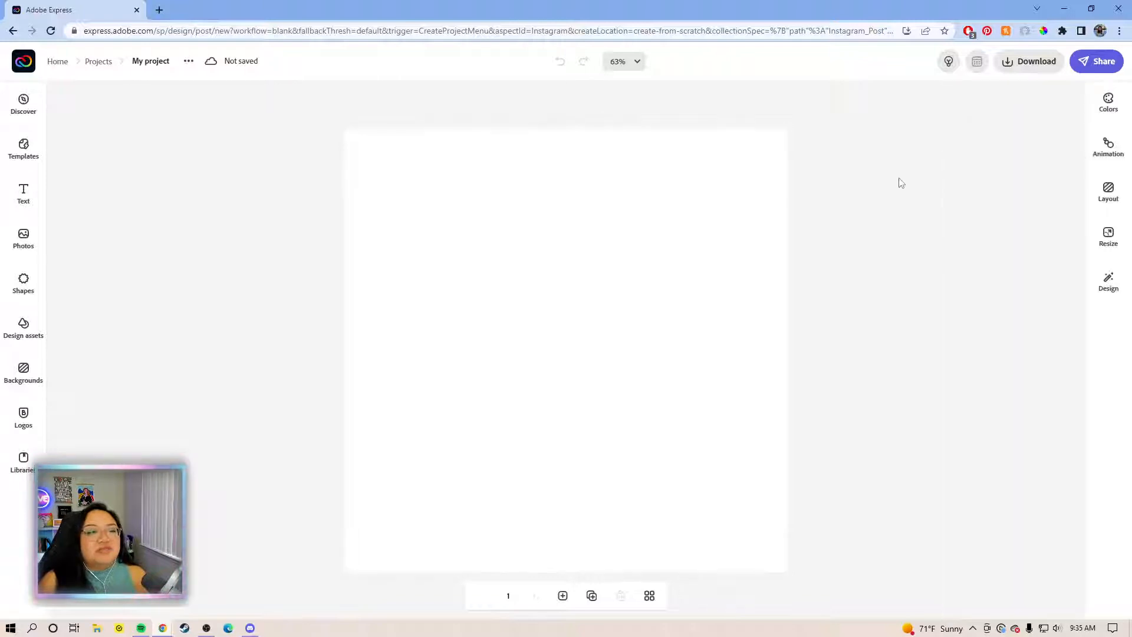
left_click(646, 186)
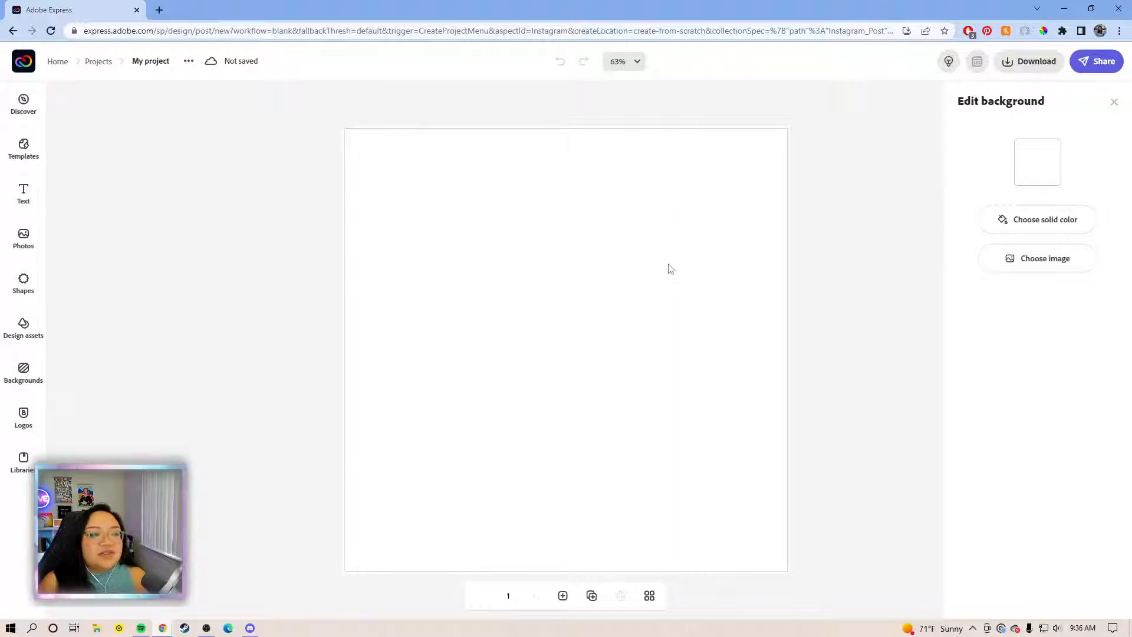
left_click(1058, 171)
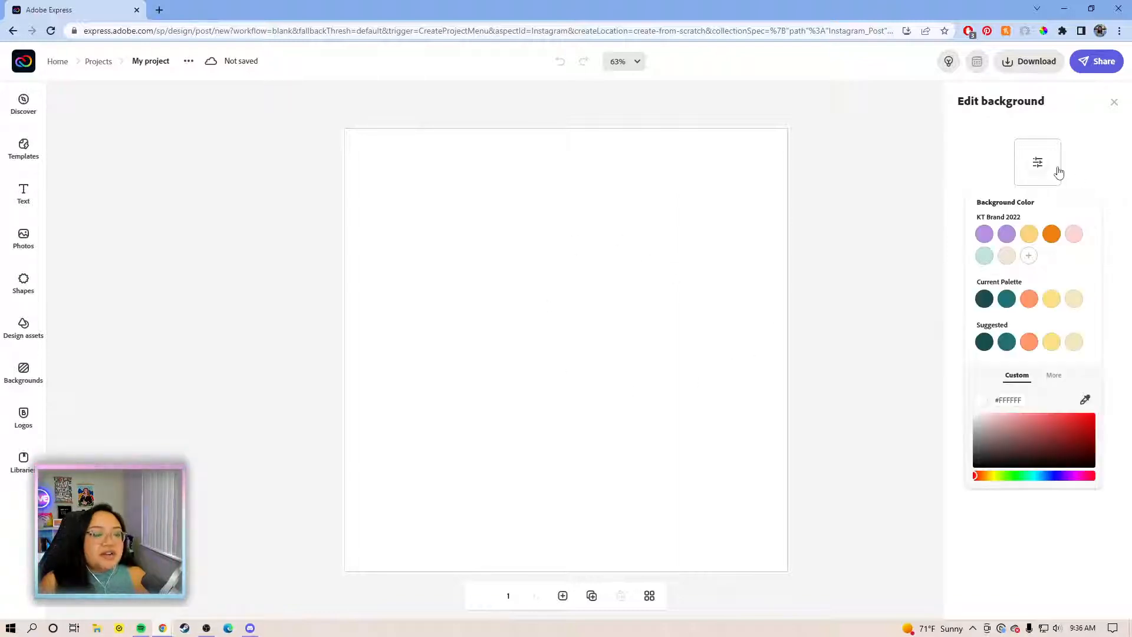
left_click_drag(979, 428, 975, 435)
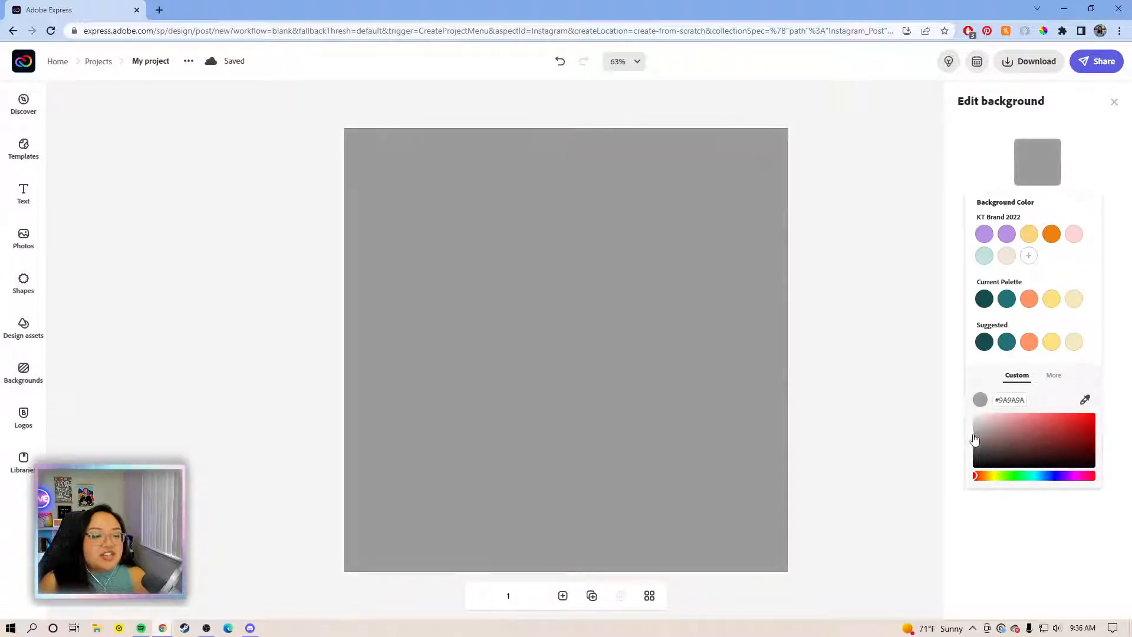
left_click(975, 440)
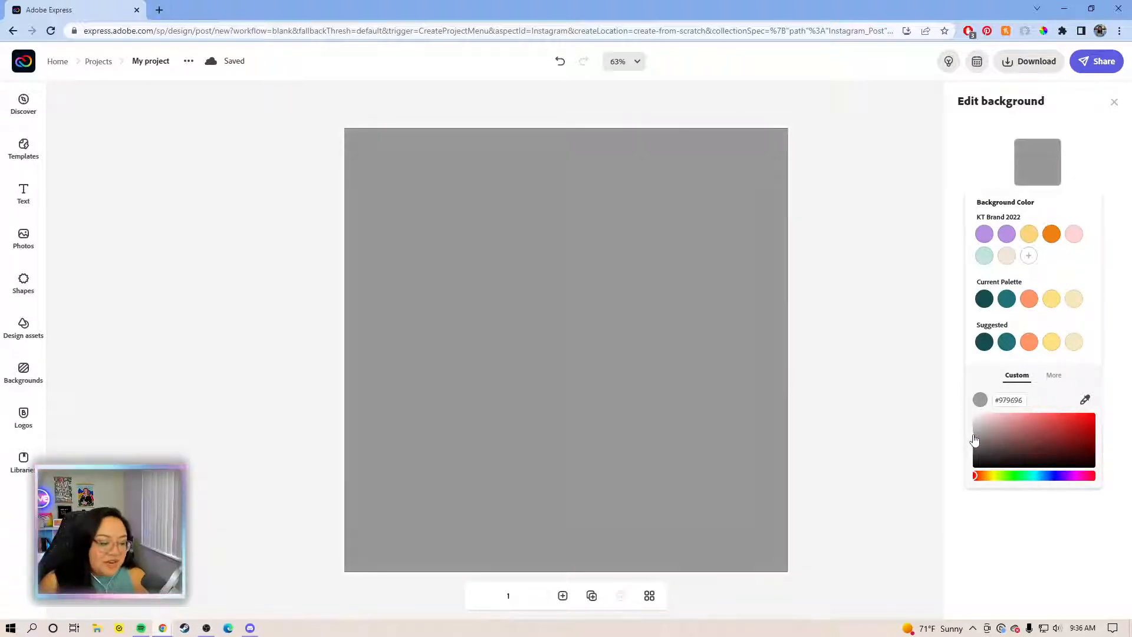
left_click(864, 321)
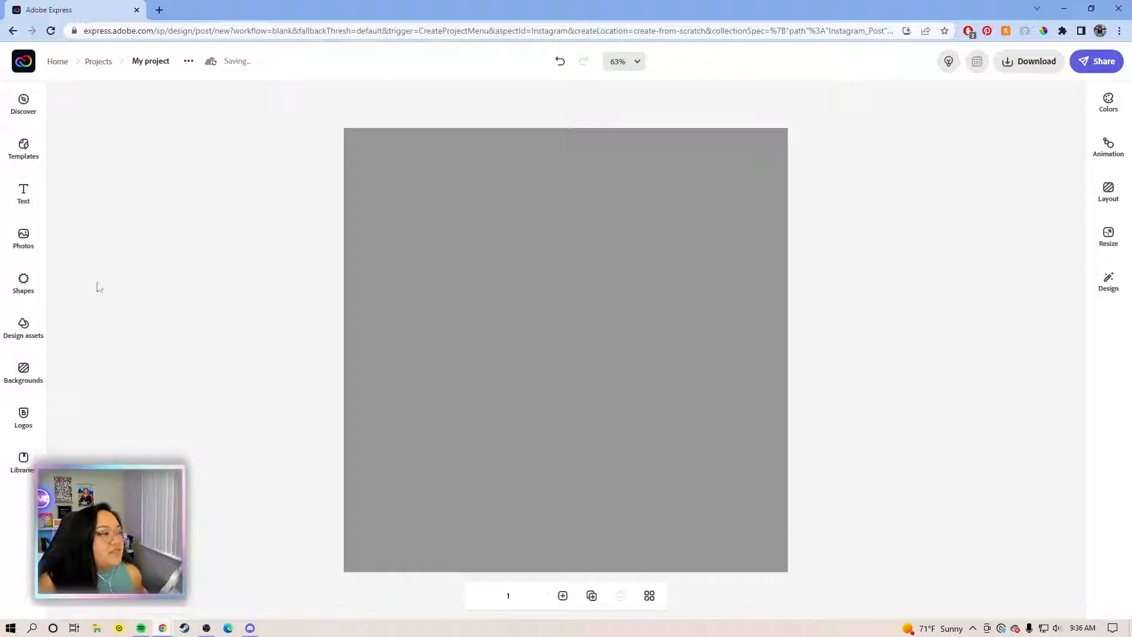
Step: Examine the ready-made text designs by category, including the full set of Logos designs
left_click(27, 202)
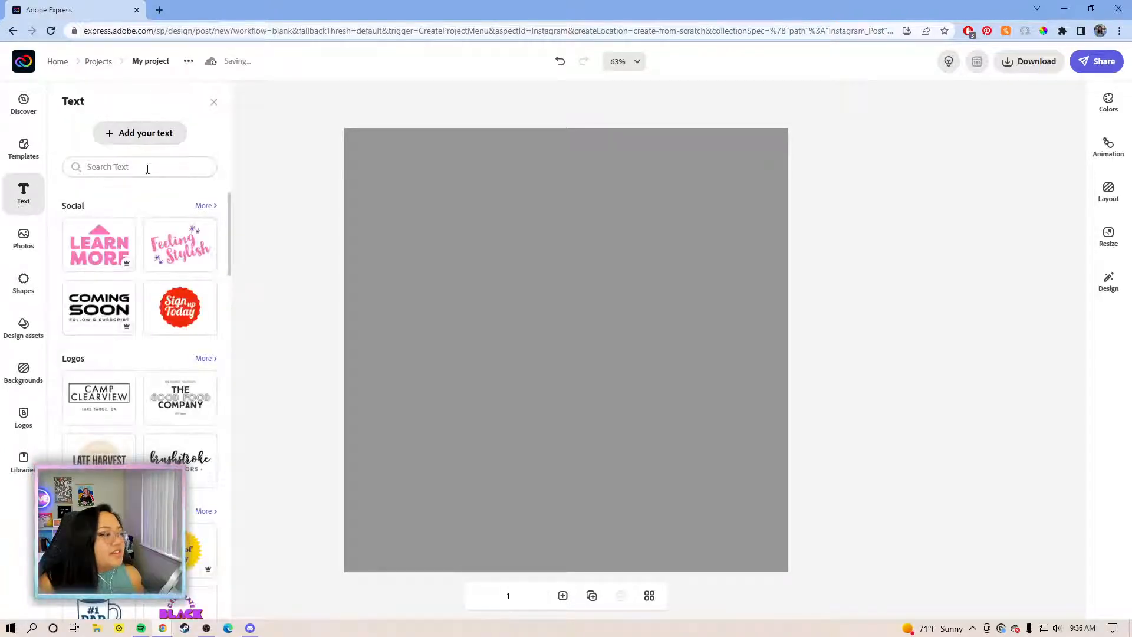
scroll(170, 260, "down", 3)
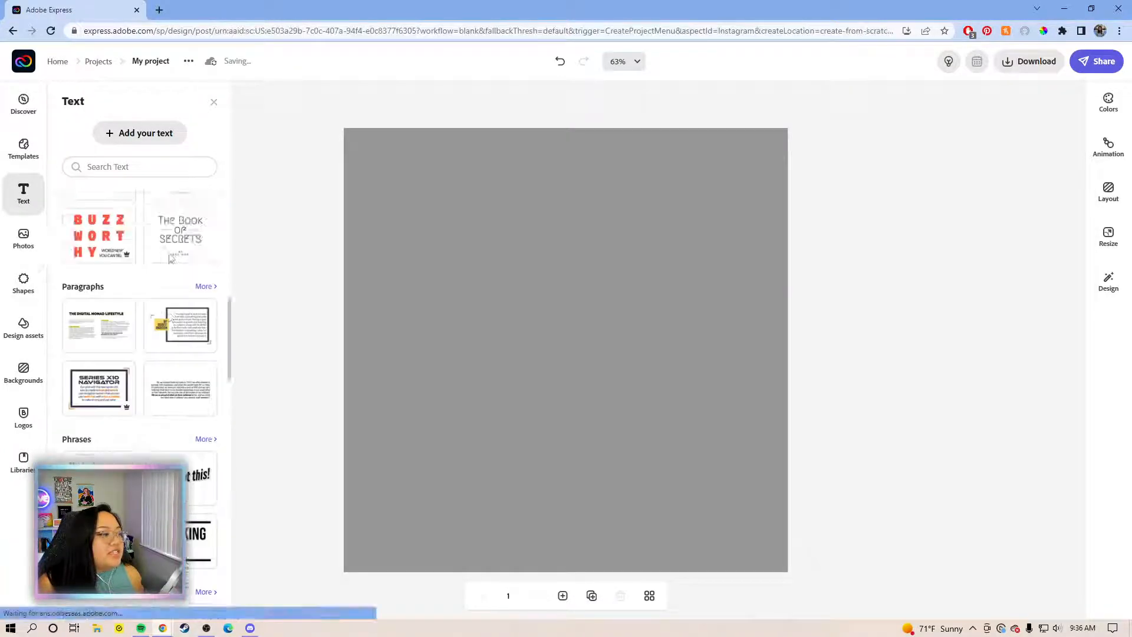
scroll(145, 251, "up", 3)
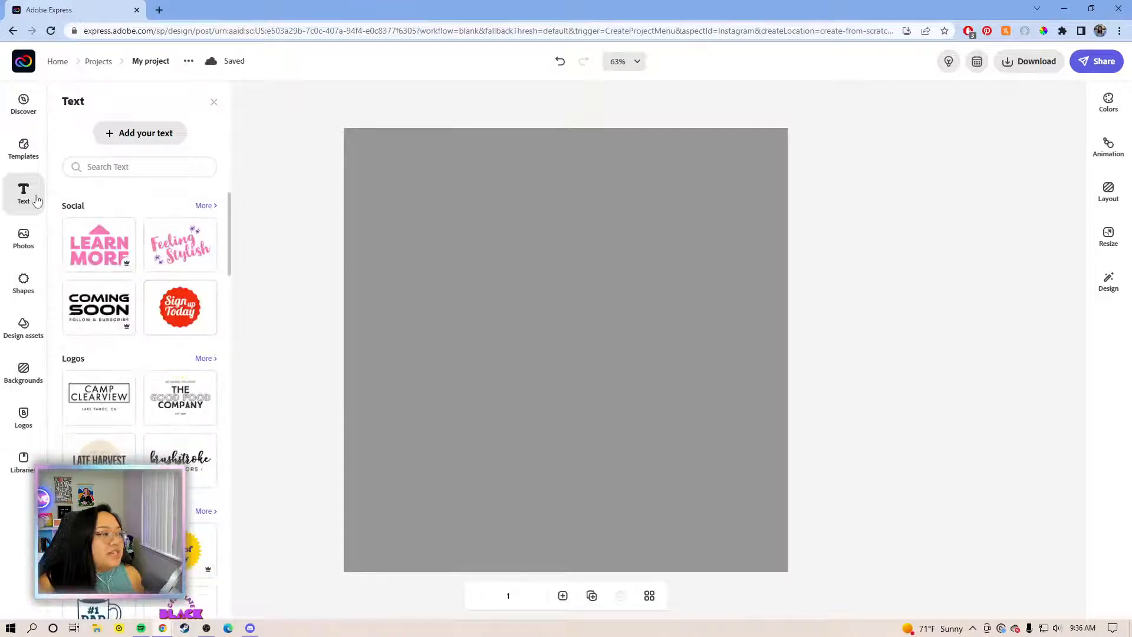
scroll(154, 419, "down", 3)
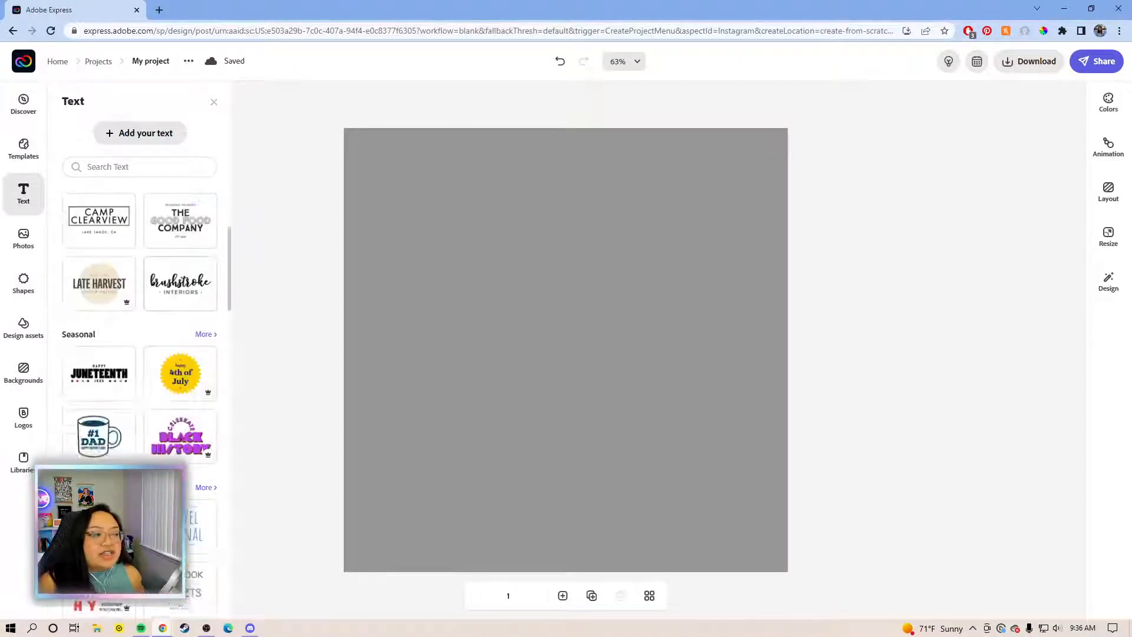
scroll(154, 418, "up", 3)
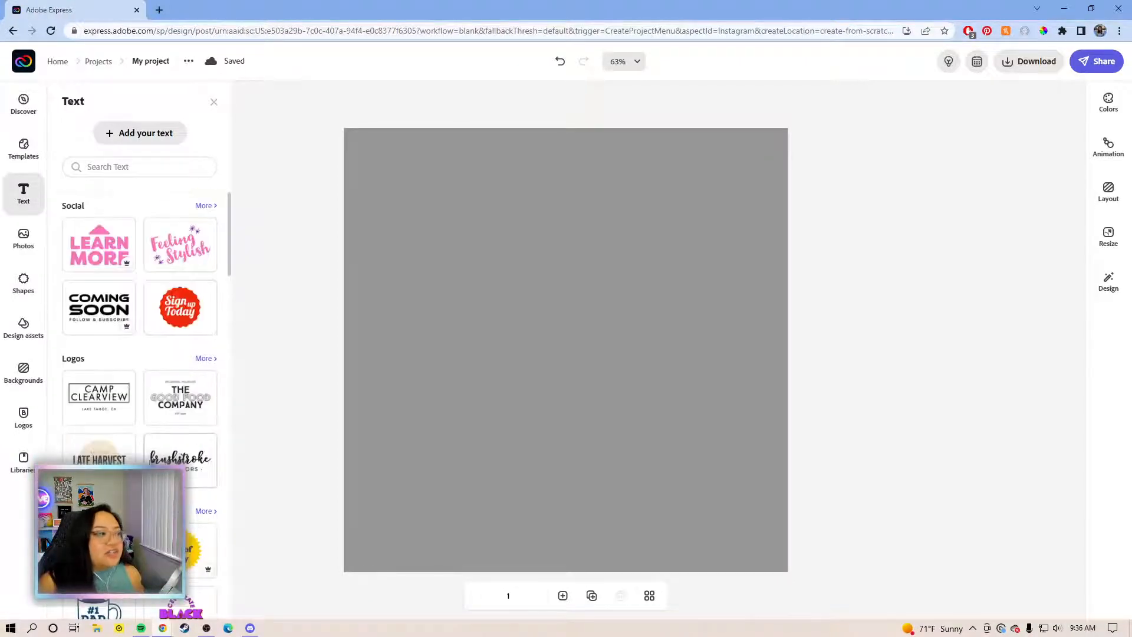
left_click(205, 359)
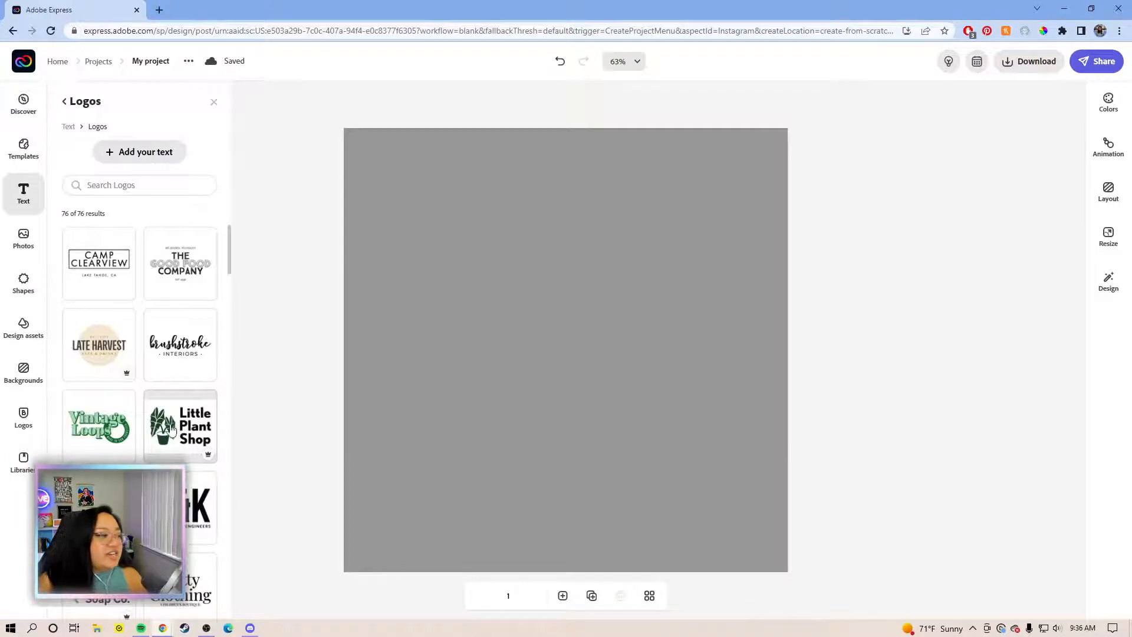
scroll(172, 437, "down", 15)
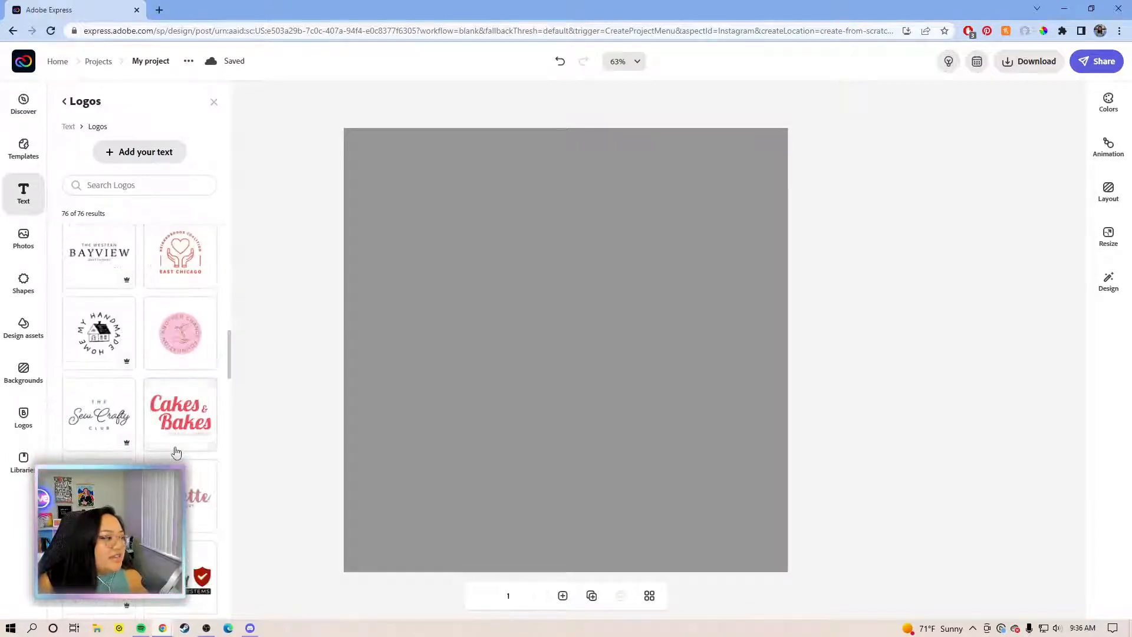
scroll(175, 452, "down", 2)
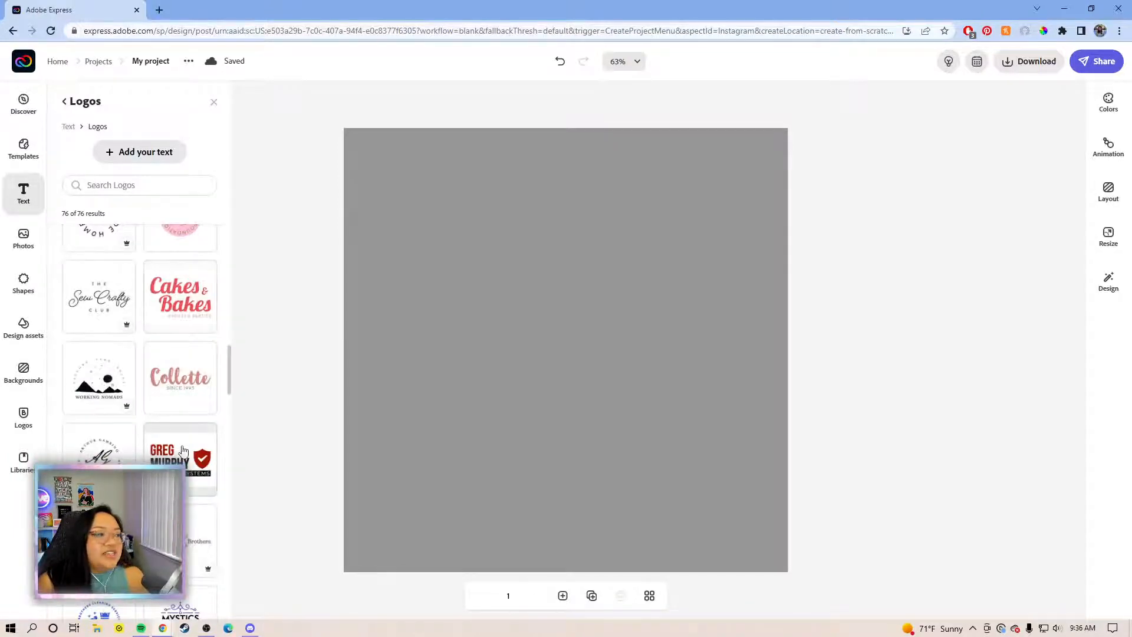
scroll(183, 451, "down", 3)
scroll(177, 436, "down", 3)
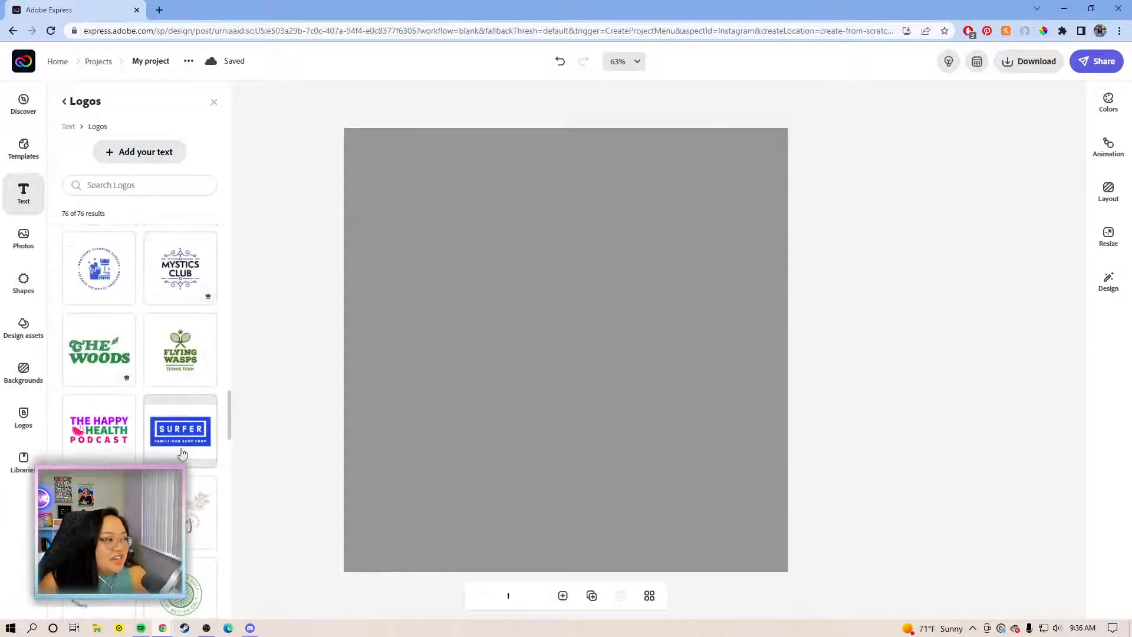
scroll(177, 437, "down", 6)
scroll(177, 437, "up", 10)
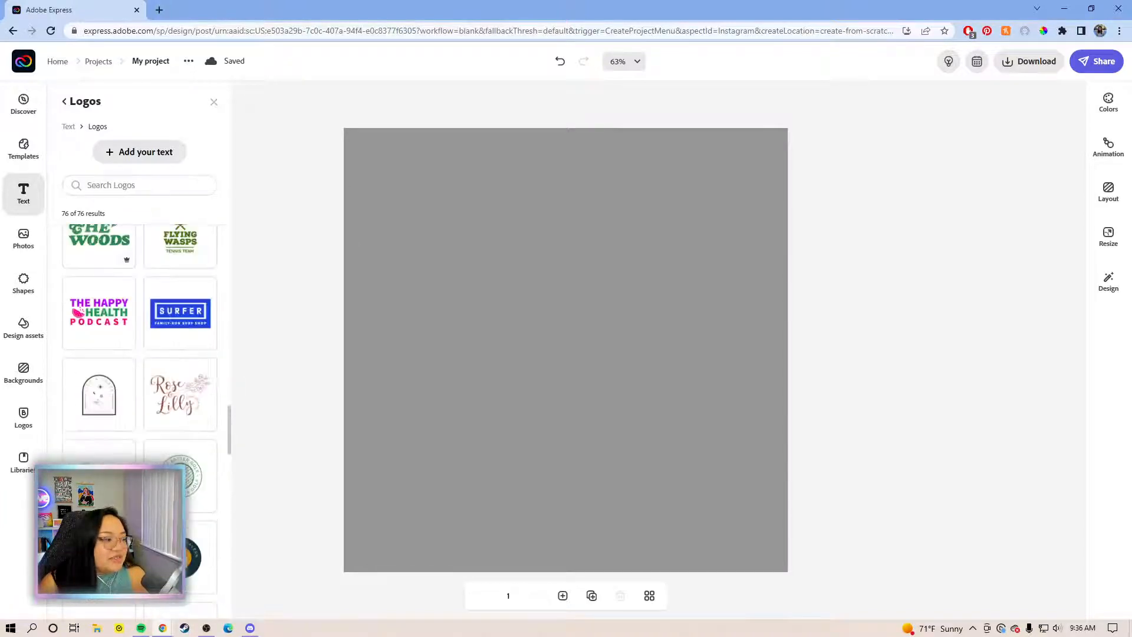
scroll(140, 354, "up", 10)
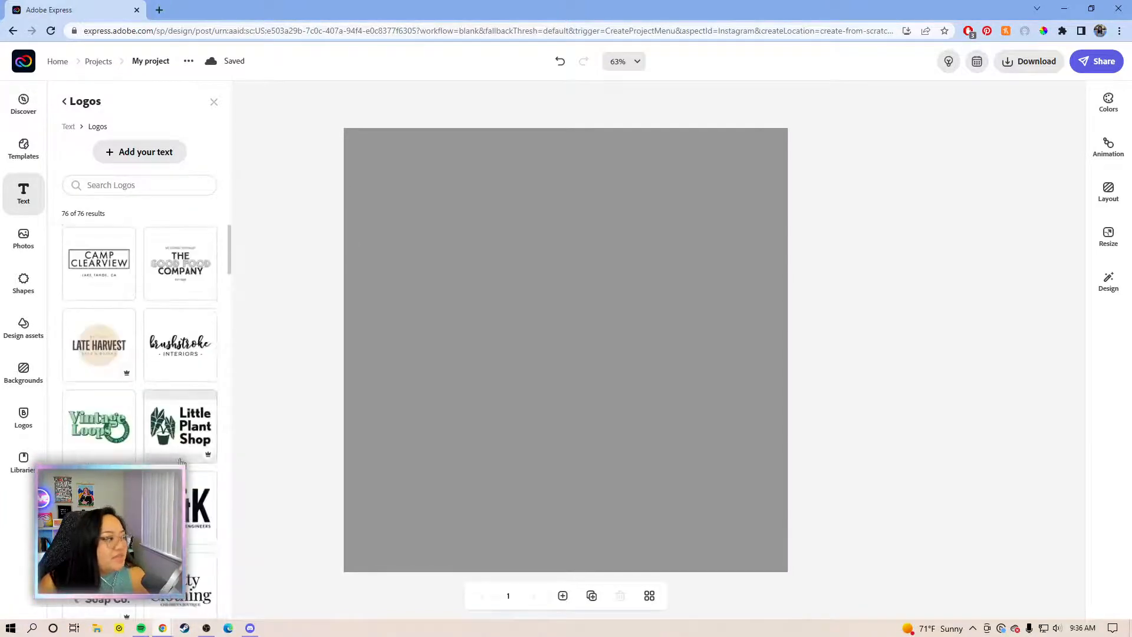
Step: Add a plain text box to the canvas and replace its placeholder wording with "mini vlog"
left_click(140, 160)
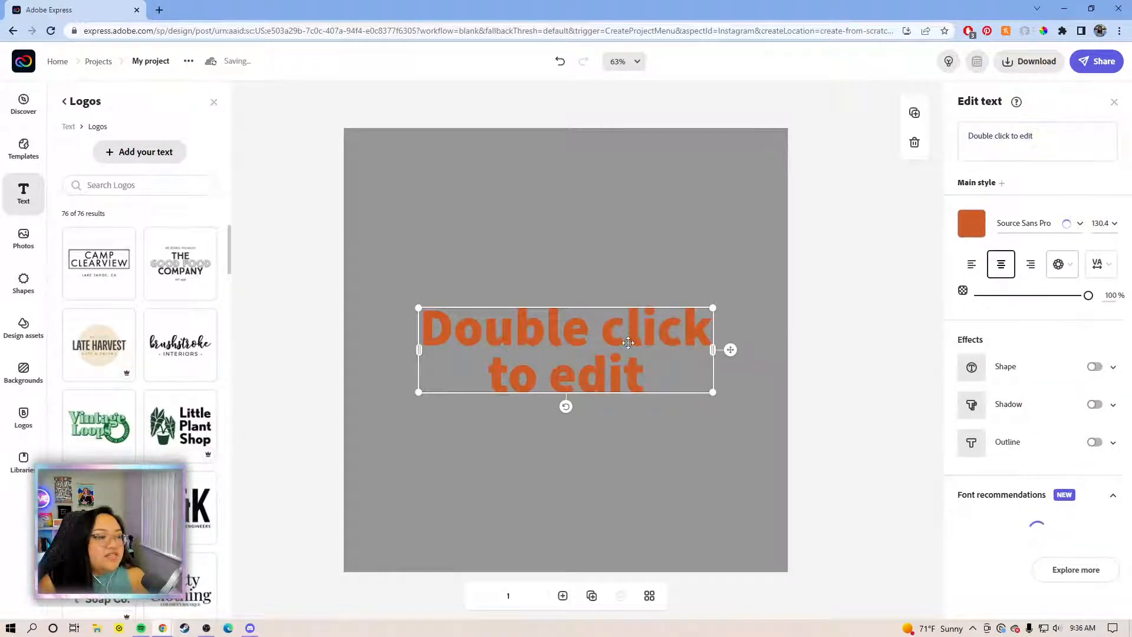
left_click(1047, 138)
left_click_drag(1046, 138, 966, 137)
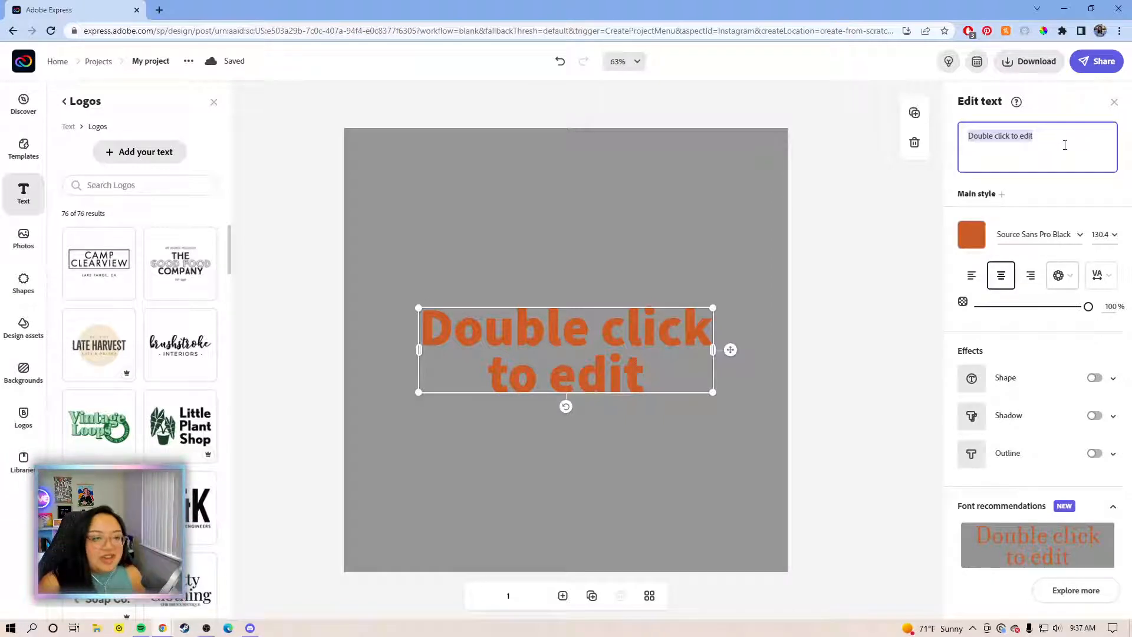
left_click(1060, 142)
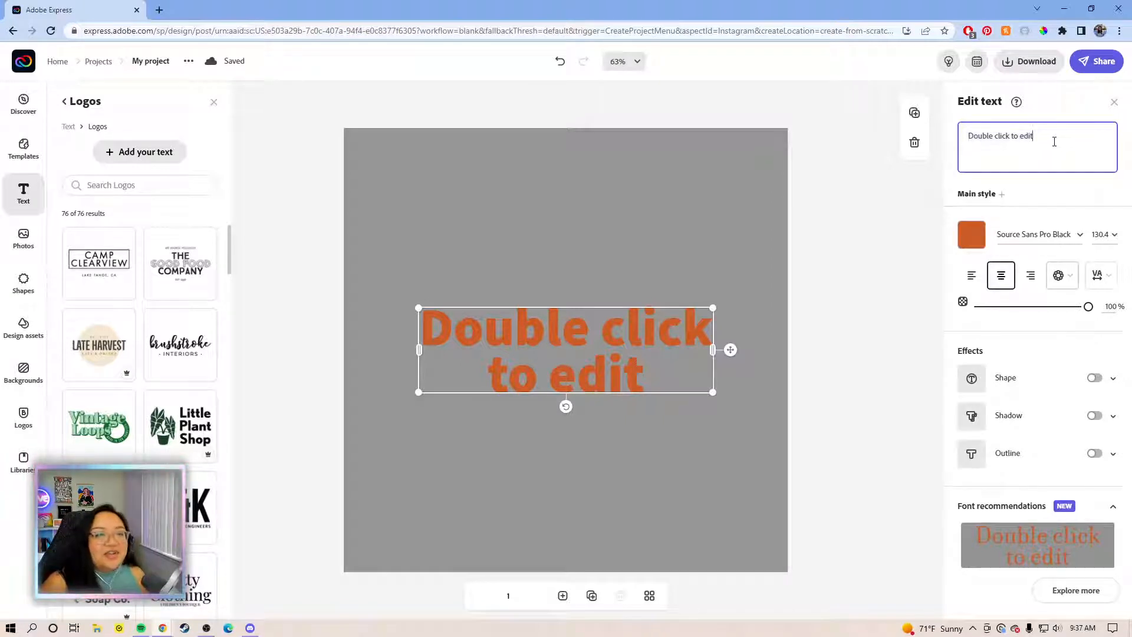
key("shift+Left")
key("shift+Left")
key("shift+Left")
key("shift+Left")
key("shift+Left")
key("shift+Left")
key("shift+Left")
key("shift+Left")
key("shift+Left")
key("shift+Left")
key("shift+Left")
key("shift+Left")
key("shift+Left")
key("shift+Left")
key("shift+Left")
key("shift+Left")
key("shift+Left")
key("shift+Left")
key("shift+Left")
key("shift+Left")
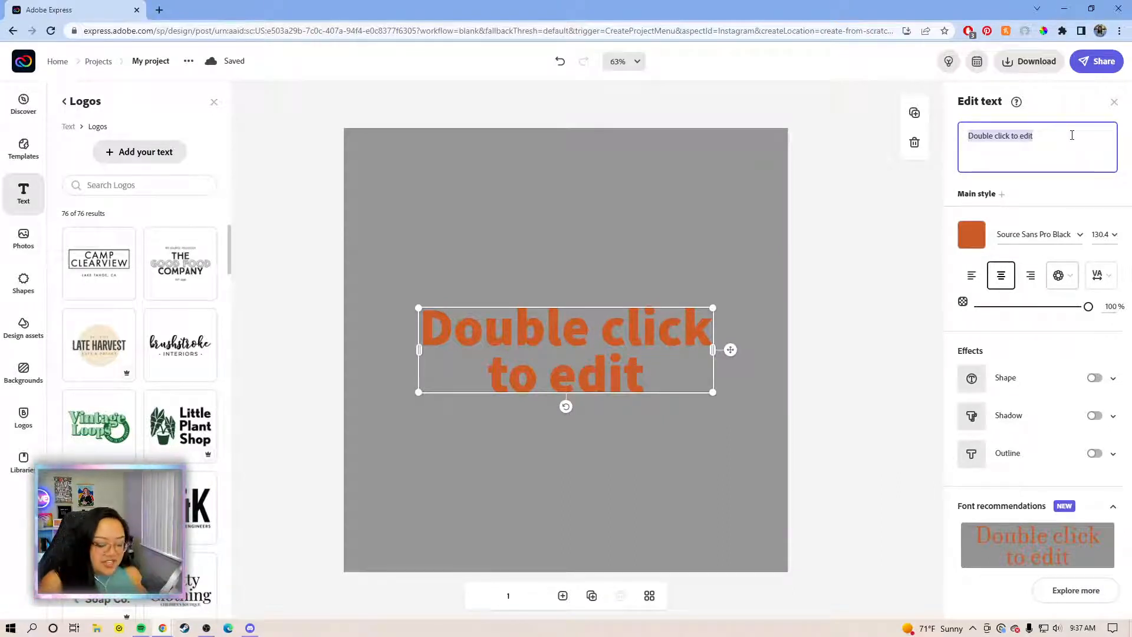
key("BackSpace")
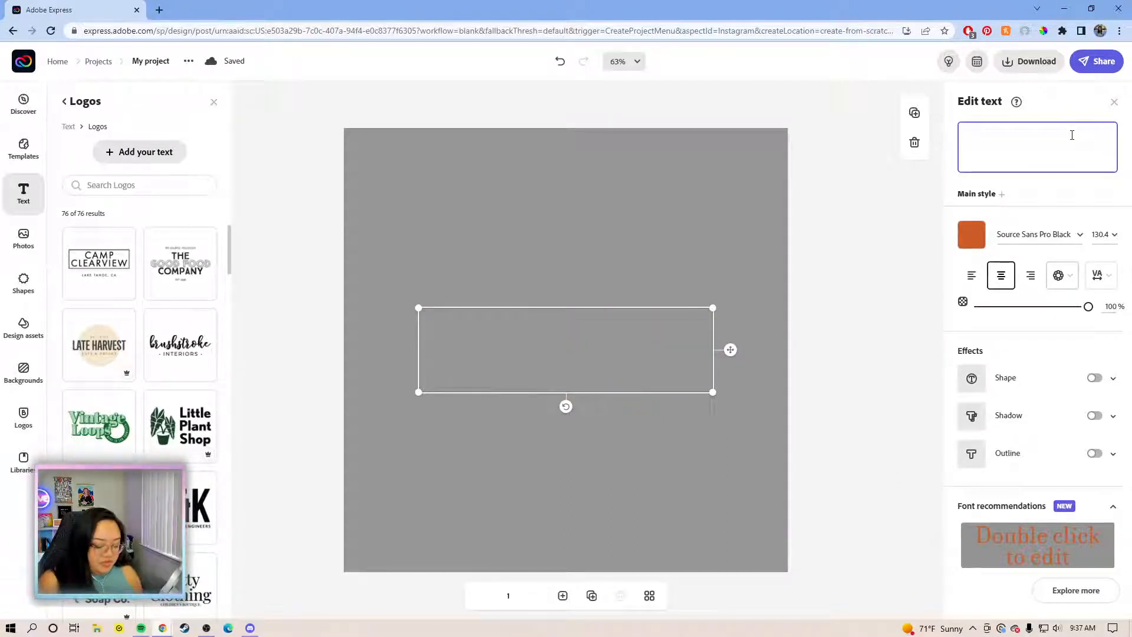
type("mini")
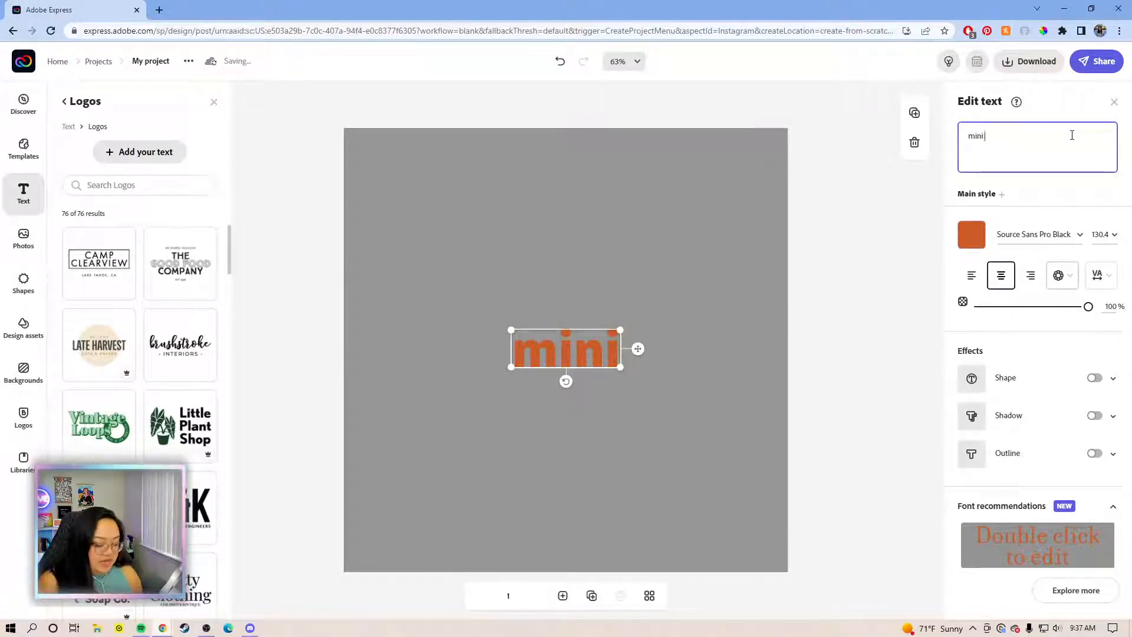
type(" vlog")
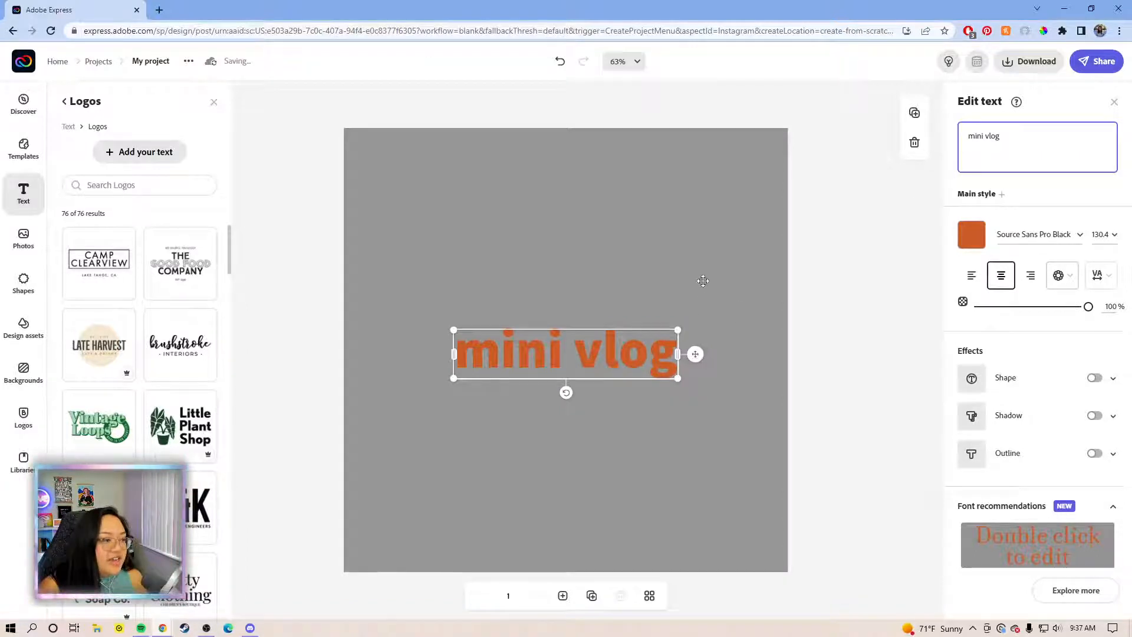
Step: Move the "mini vlog" text into the upper half of the canvas and place a straight line shape beneath it
left_click_drag(698, 357, 703, 281)
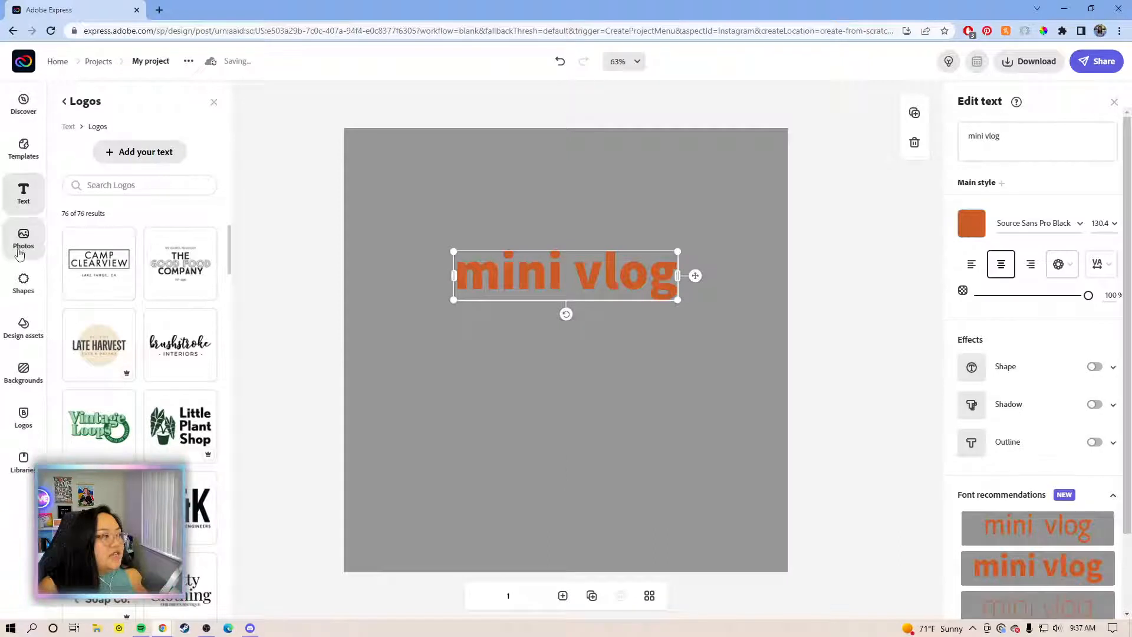
left_click(20, 295)
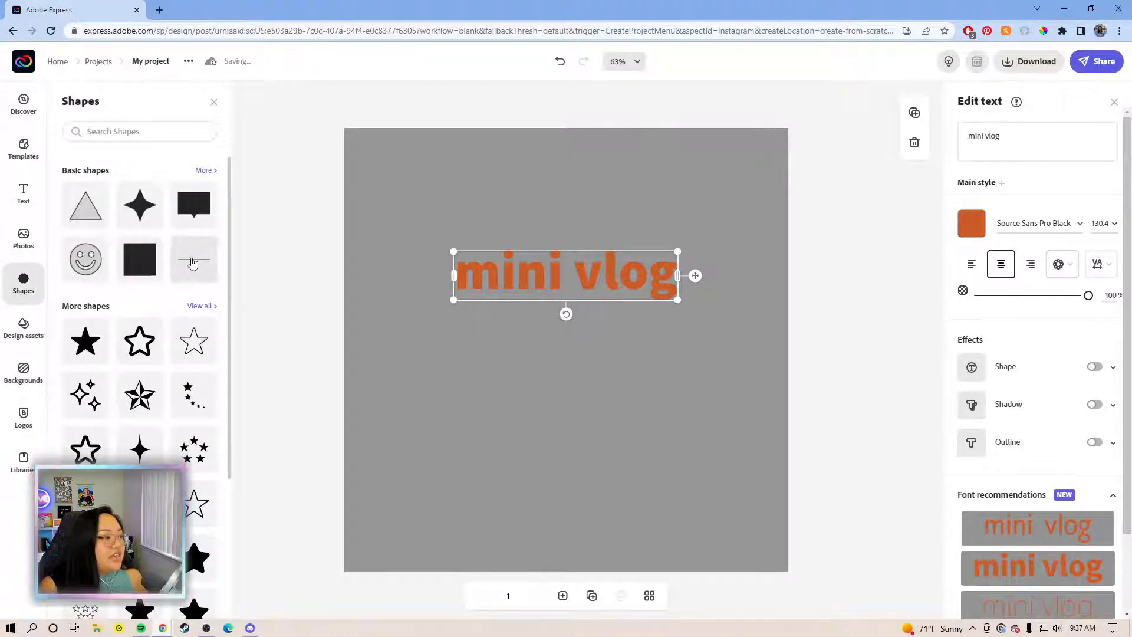
left_click_drag(193, 262, 701, 337)
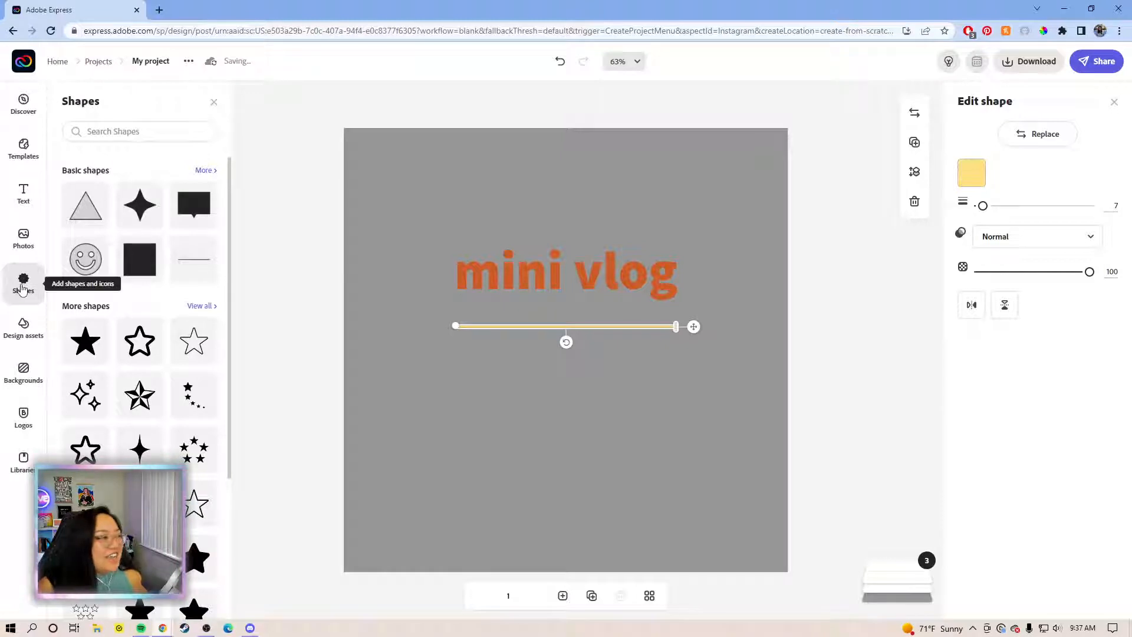
Step: Add a second text box below the divider line and replace its placeholder wording with "A DAY IN MY LIFE"
left_click(12, 204)
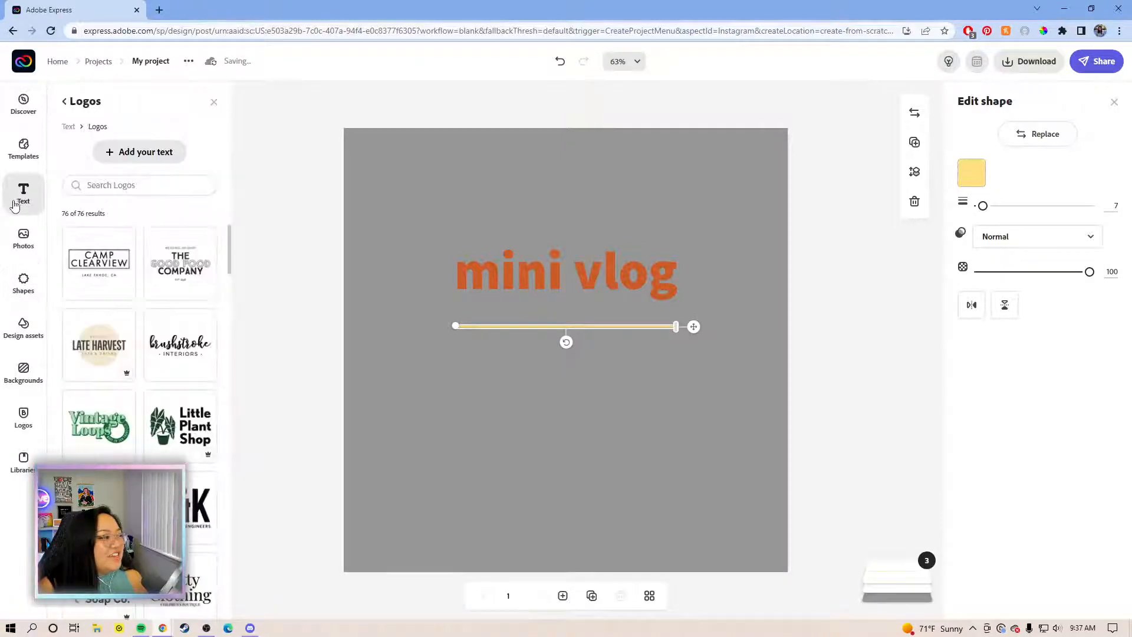
left_click(133, 152)
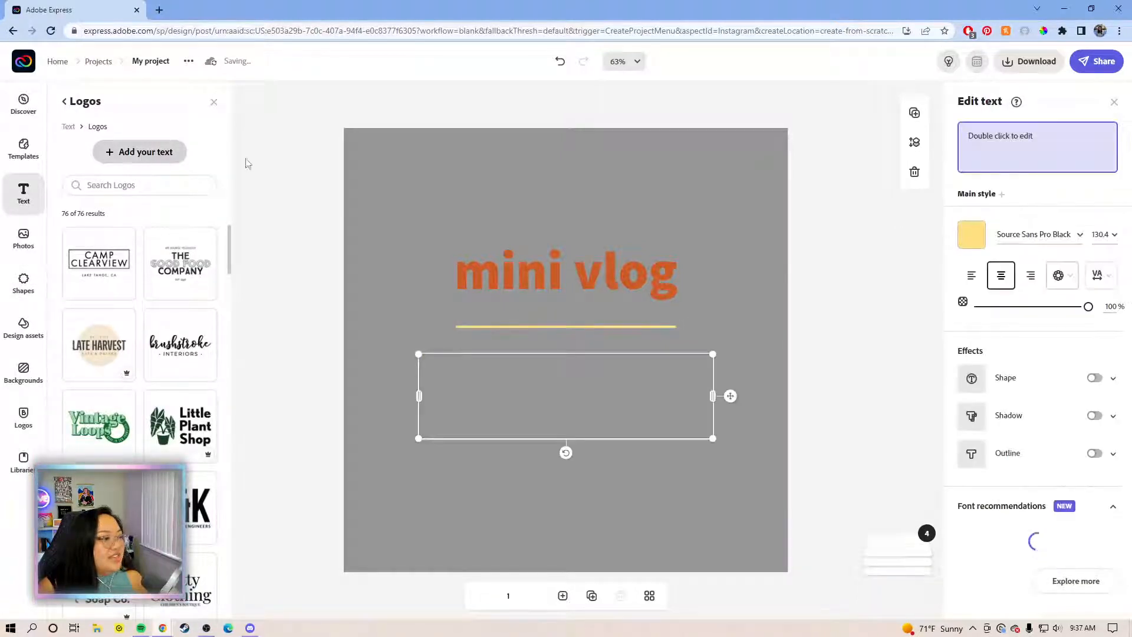
left_click(1009, 140)
left_click(1009, 141)
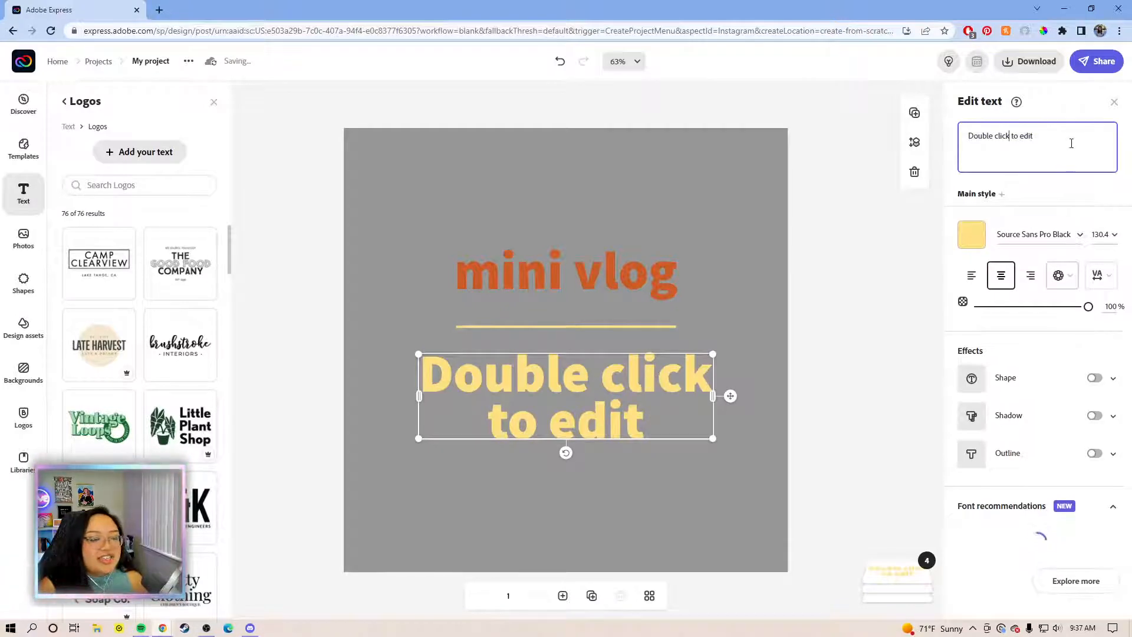
left_click_drag(1059, 138, 966, 138)
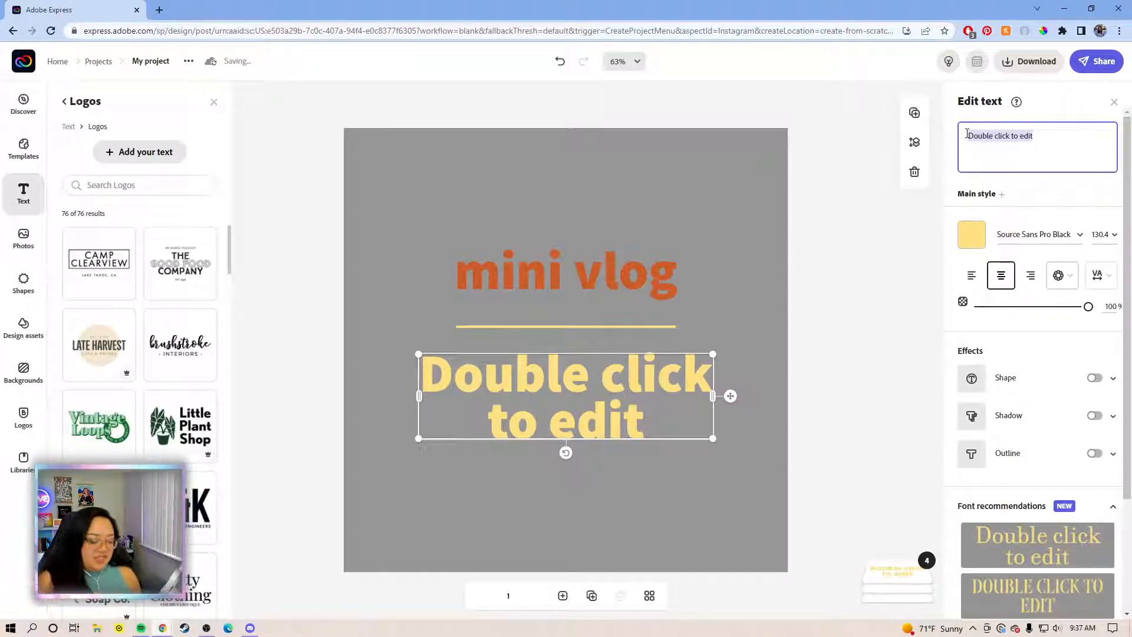
type("Ad")
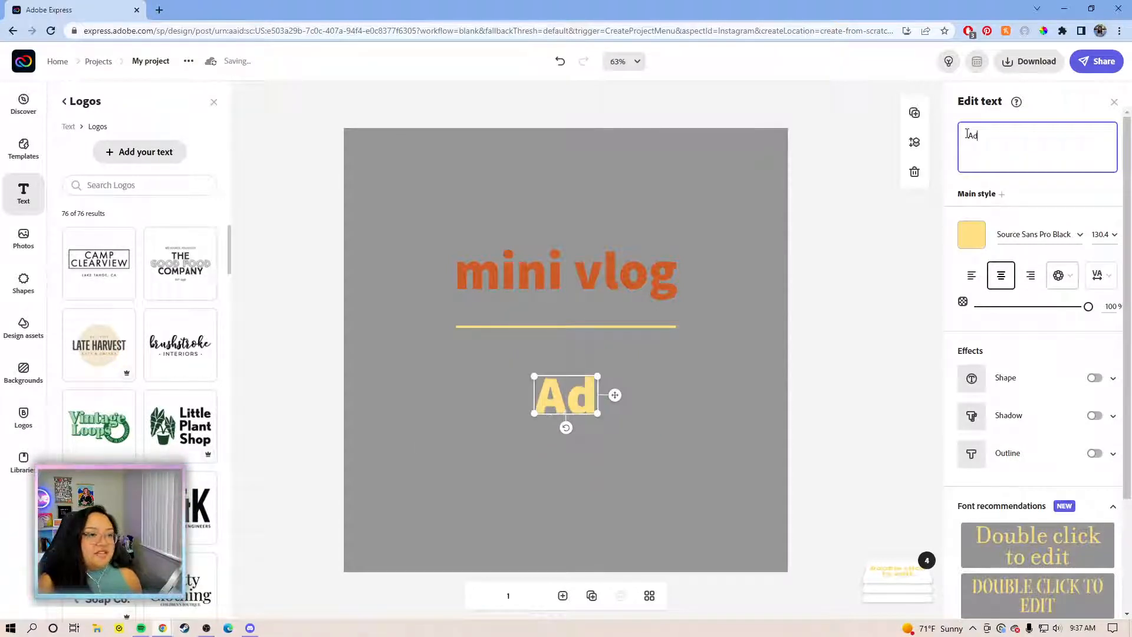
type(" DAY")
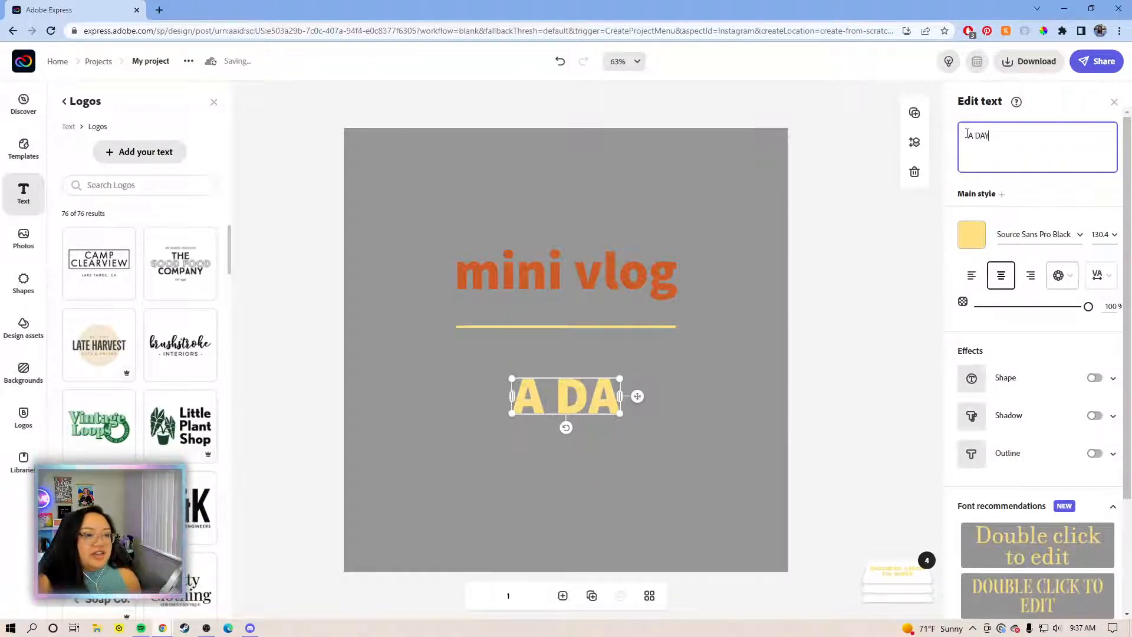
type(" IN MY LIFE")
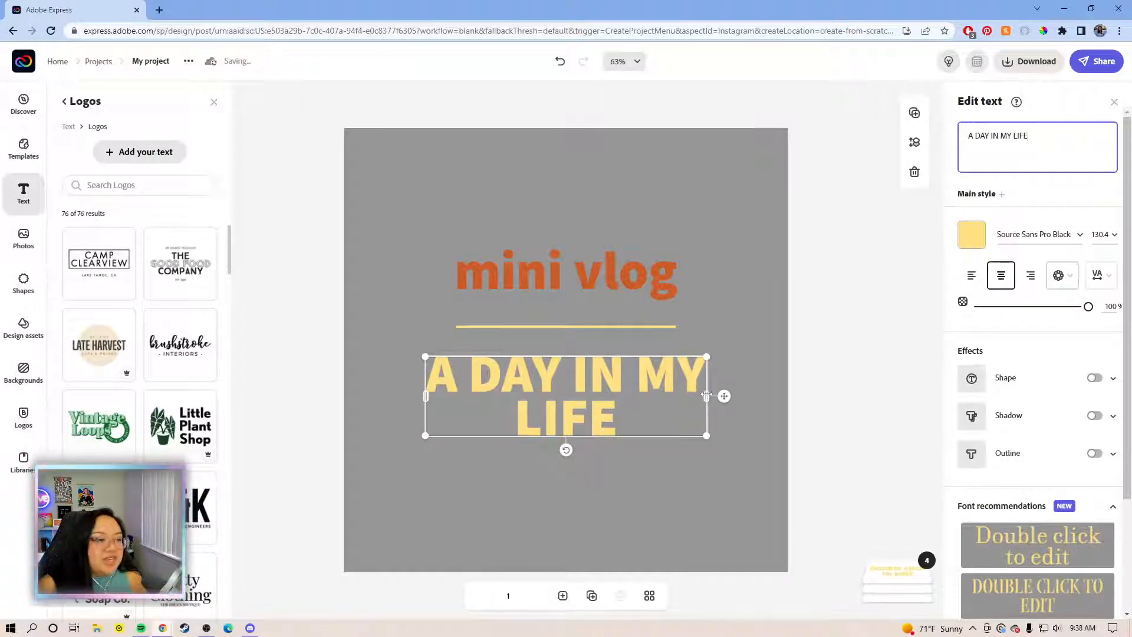
Step: Fit "A DAY IN MY LIFE" on a single line, scale it down to about size 98.5, and centre it beneath the divider
left_click_drag(706, 395, 836, 390)
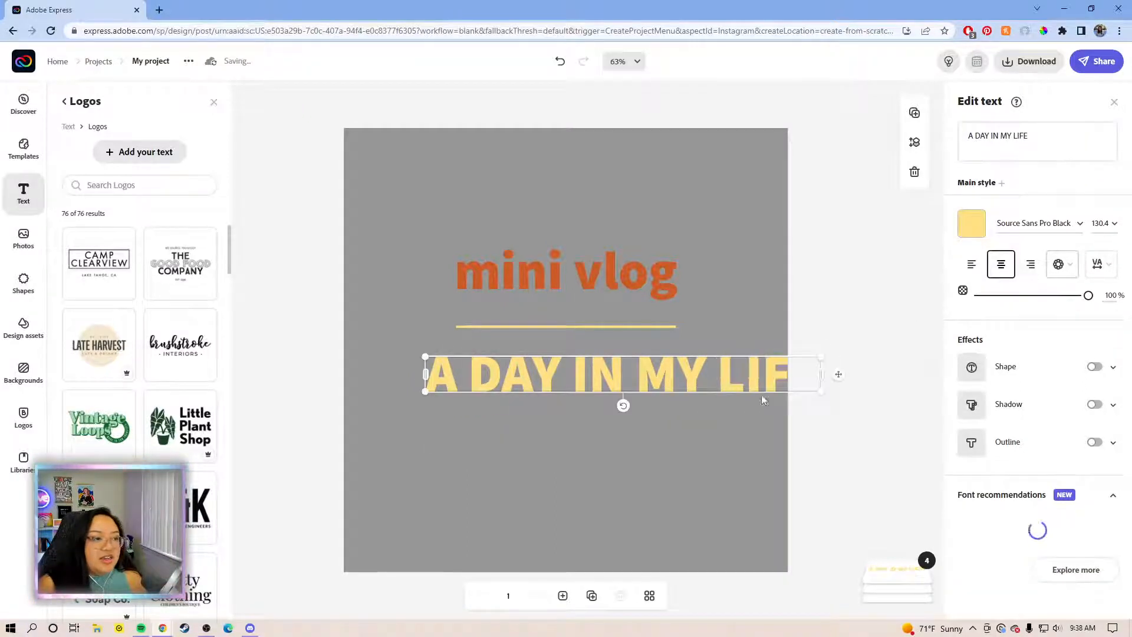
left_click_drag(825, 351, 721, 370)
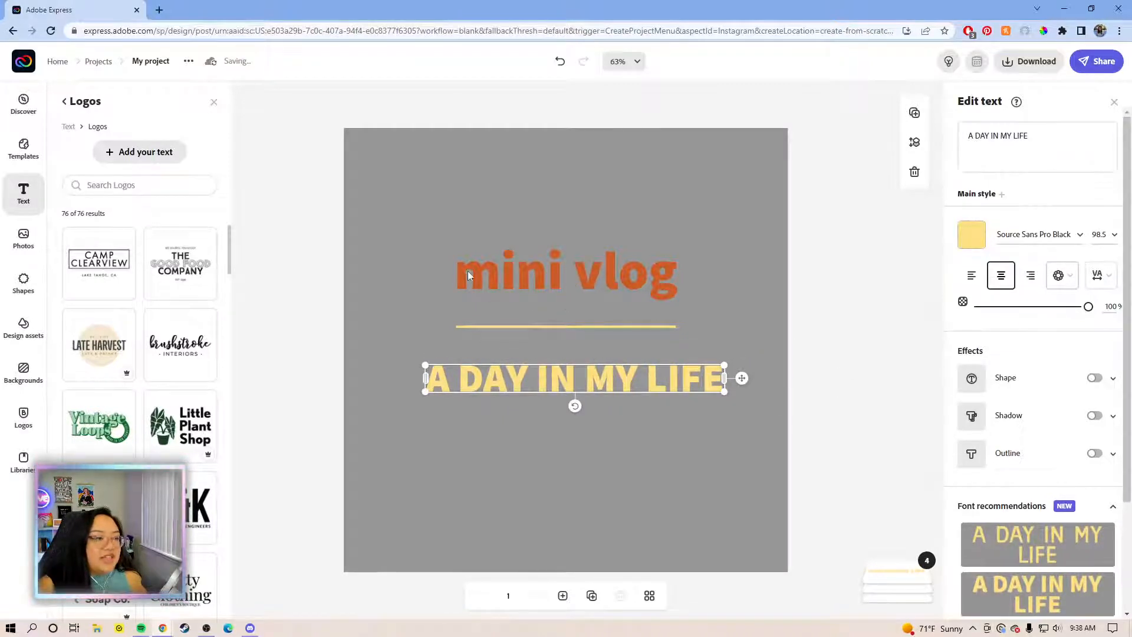
left_click(530, 289)
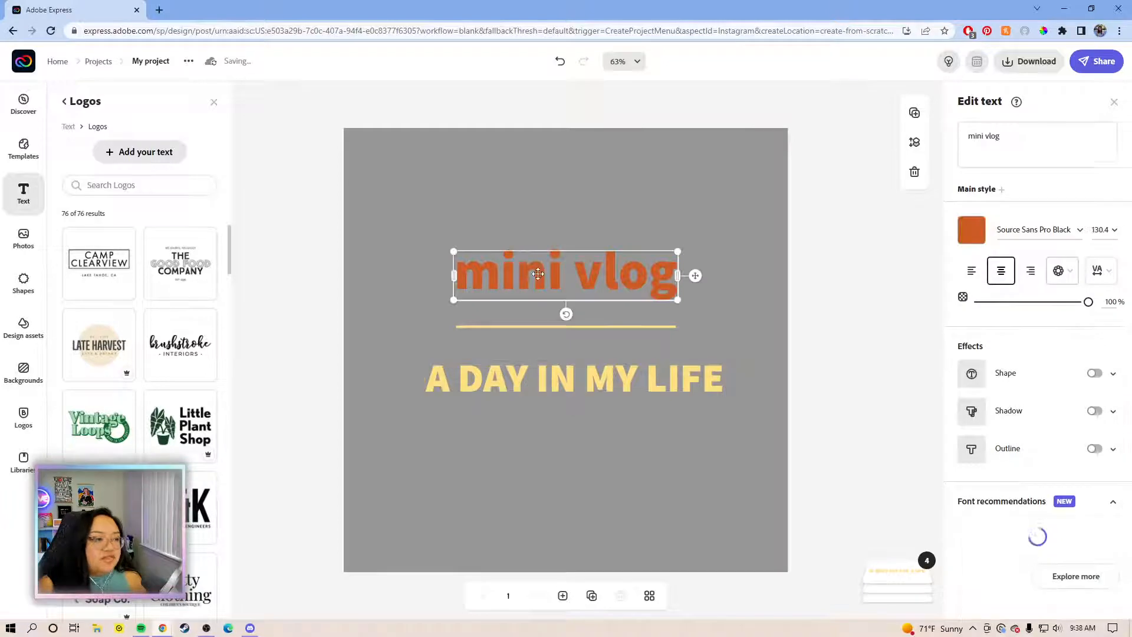
left_click(592, 394)
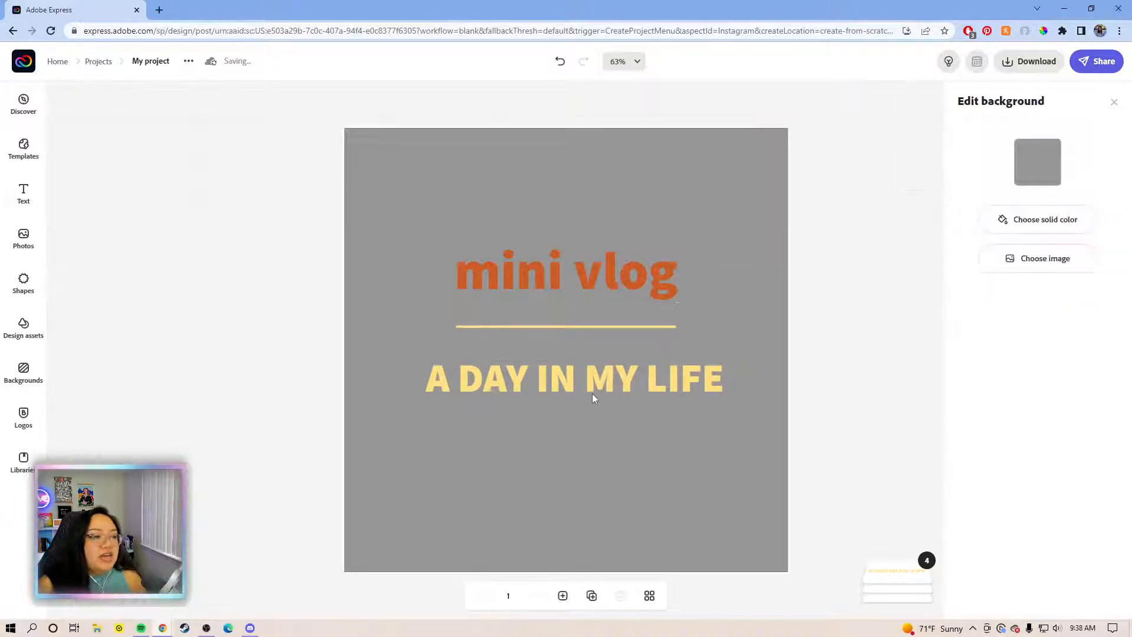
left_click(643, 382)
left_click_drag(658, 386, 654, 382)
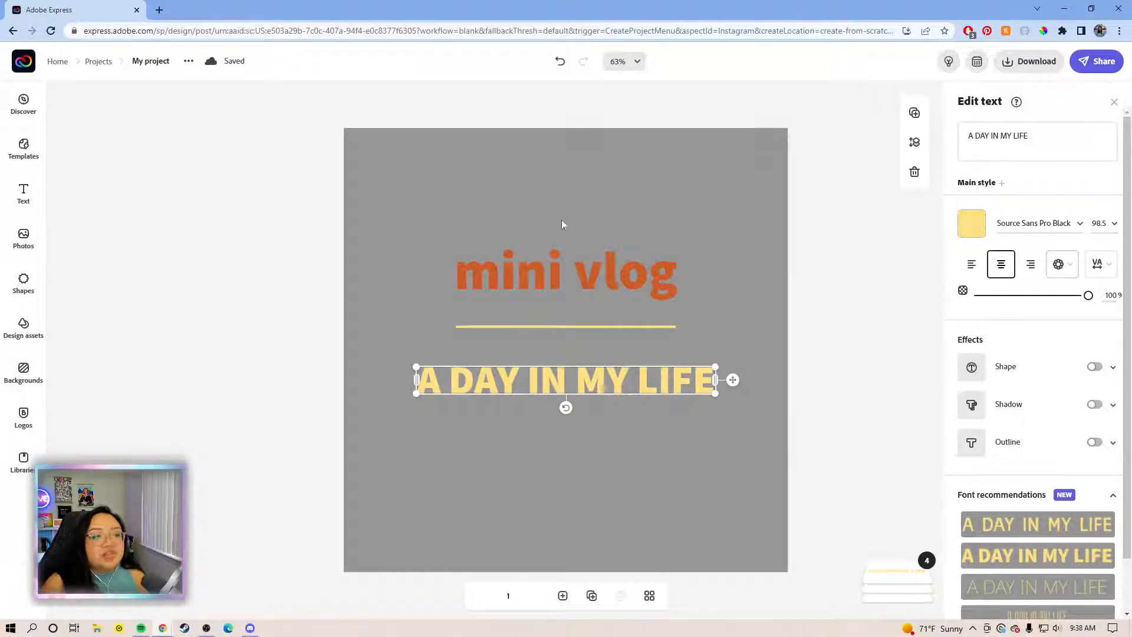
left_click(702, 445)
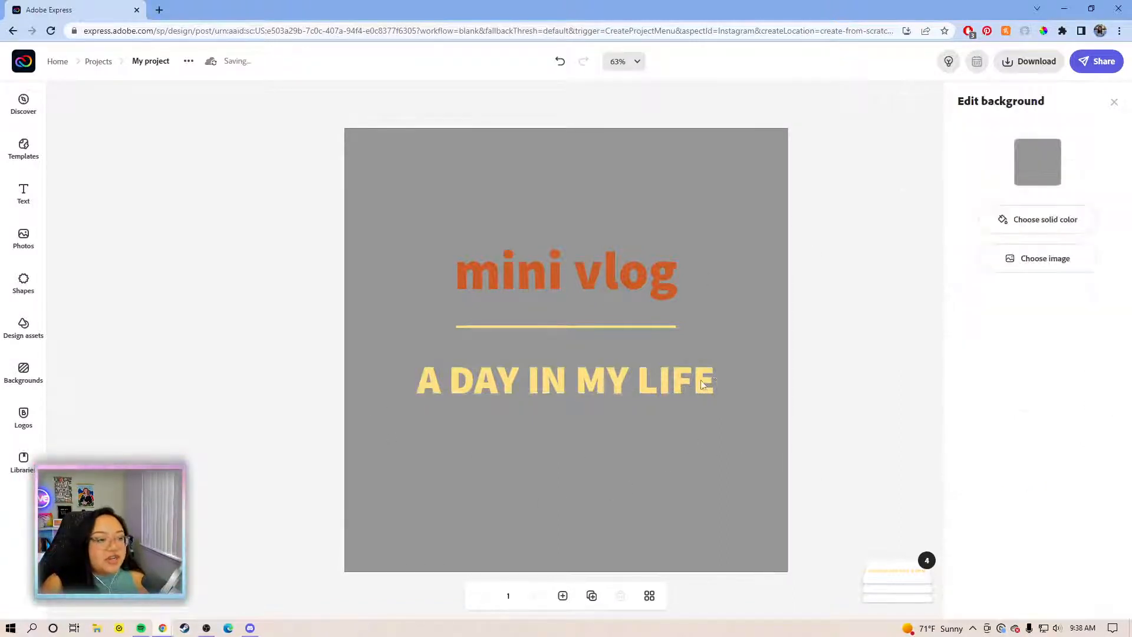
Step: Enlarge the "A DAY IN MY LIFE" text to about size 126 and centre it horizontally just below the divider
left_click(681, 383)
left_click_drag(733, 383, 731, 372)
left_click_drag(417, 385, 357, 416)
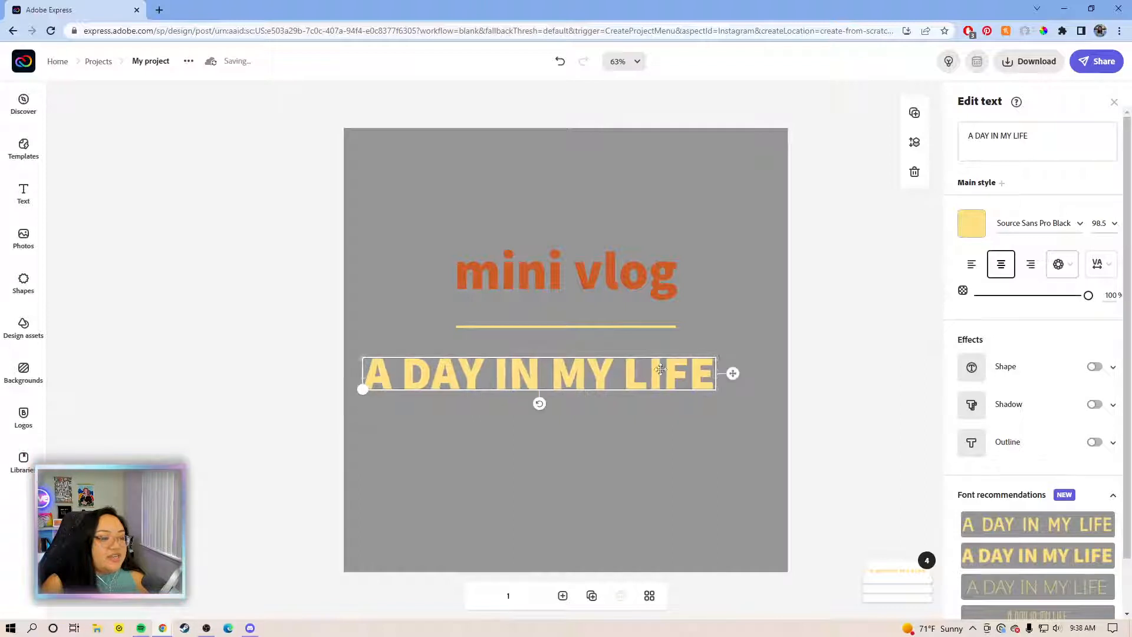
left_click_drag(740, 383, 772, 392)
left_click_drag(714, 361, 699, 361)
Step: Lengthen the divider line until it nearly spans the canvas width, and centre it between the two text lines
left_click(660, 326)
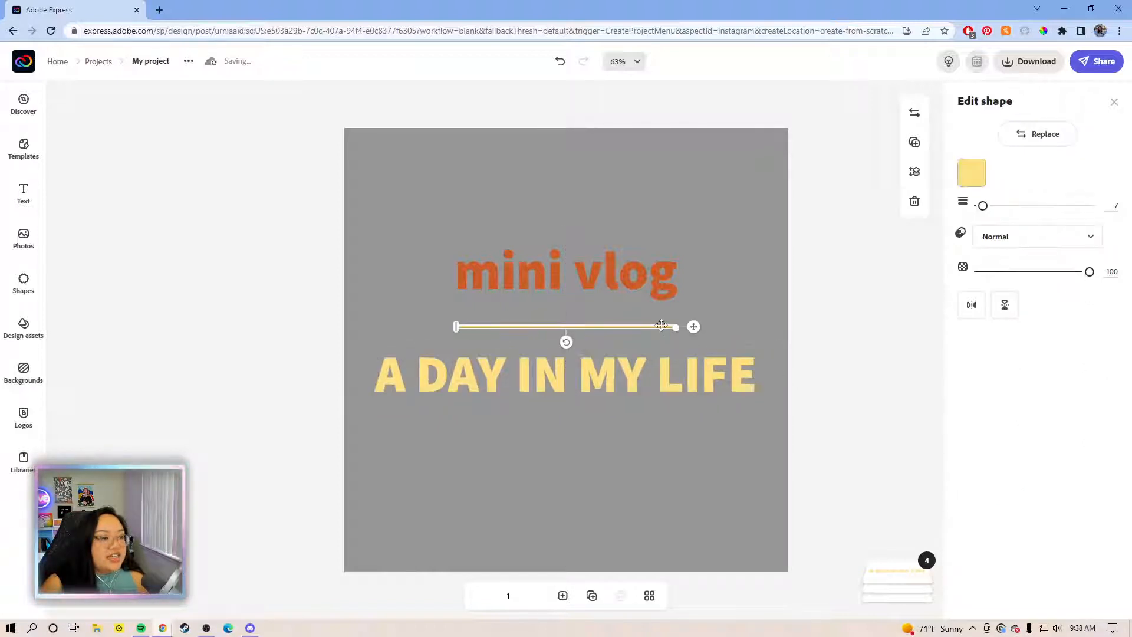
left_click_drag(456, 327, 351, 327)
left_click_drag(688, 328, 780, 326)
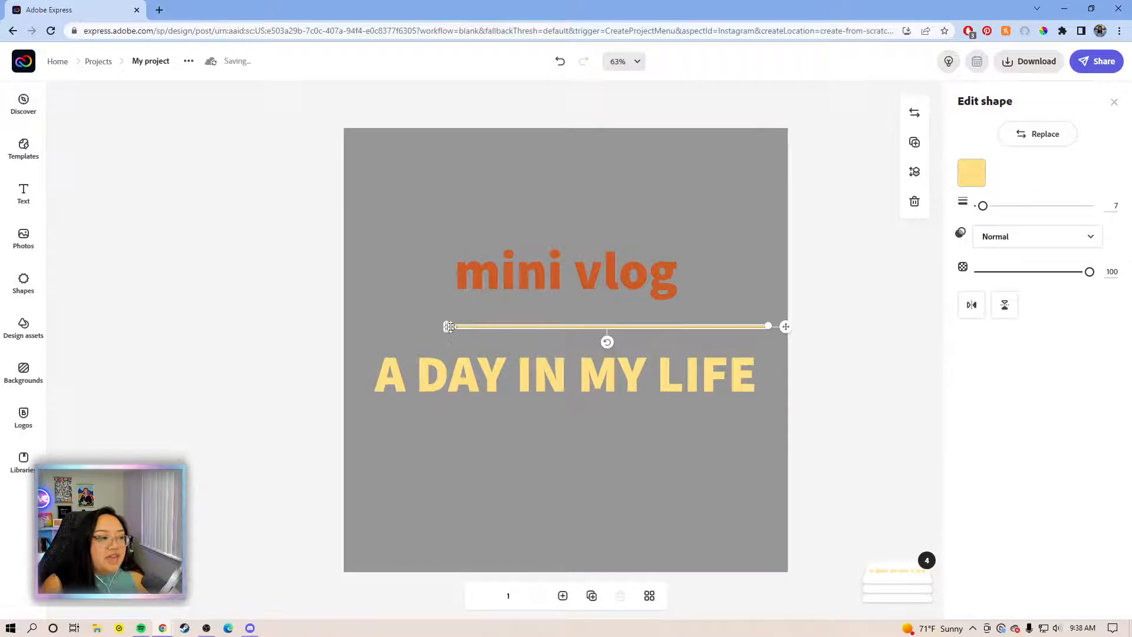
left_click_drag(445, 329, 375, 328)
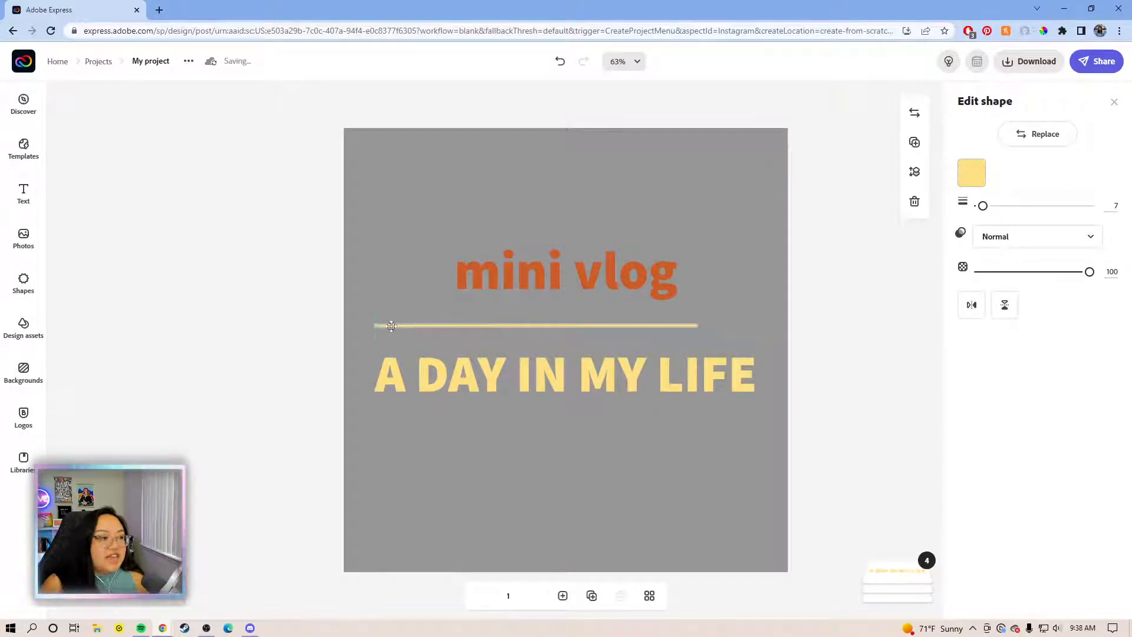
left_click_drag(715, 325, 784, 330)
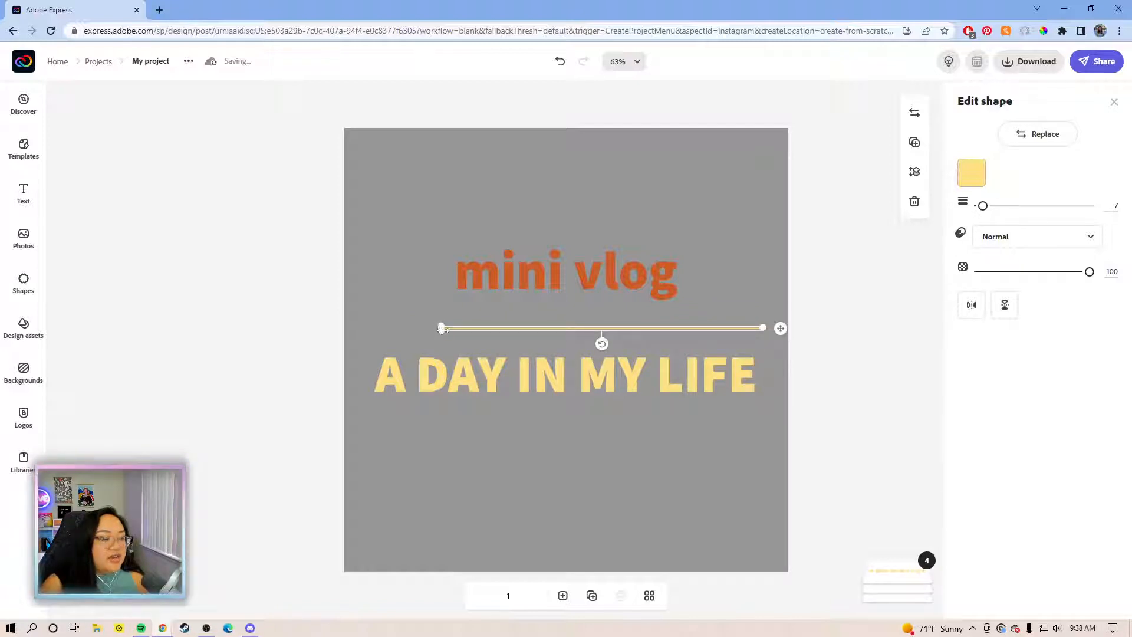
left_click_drag(441, 328, 362, 328)
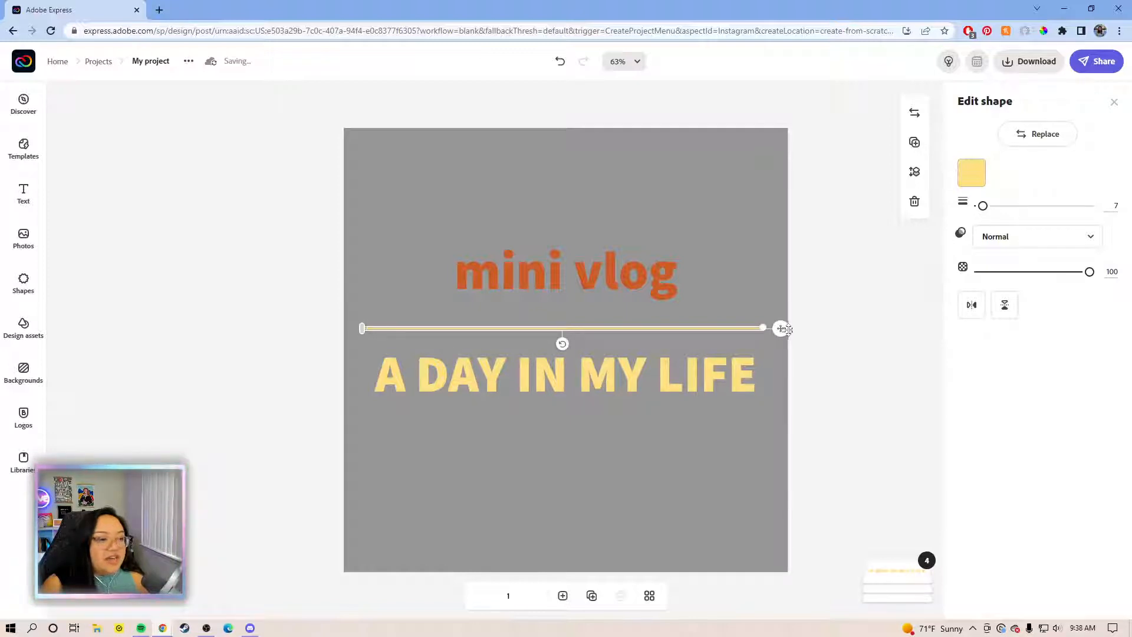
left_click_drag(782, 327, 793, 334)
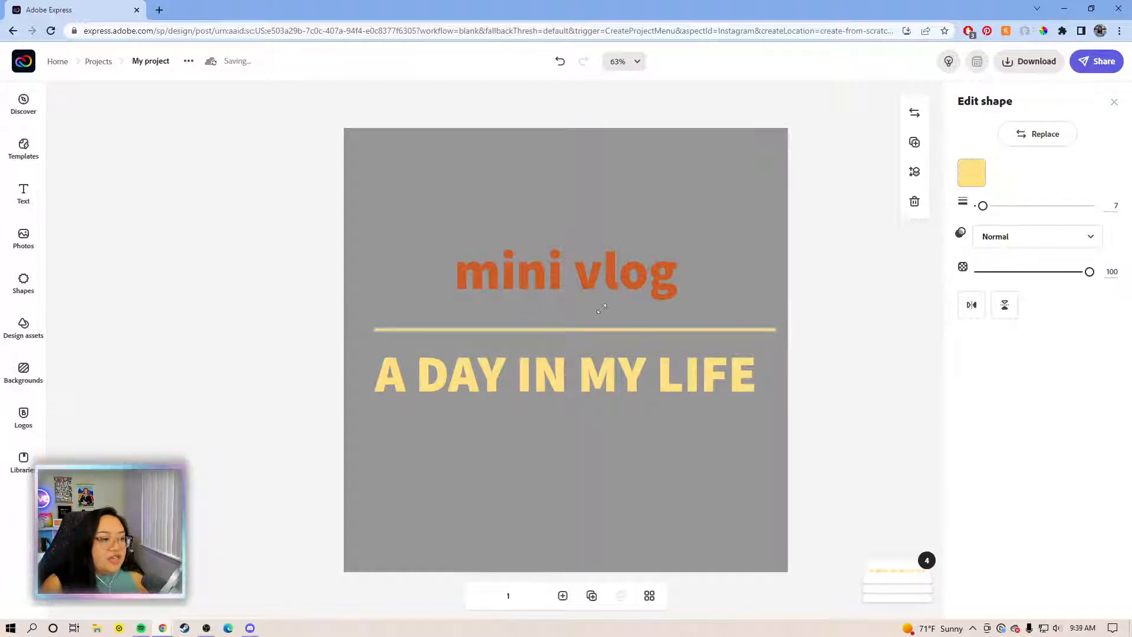
left_click_drag(375, 329, 354, 329)
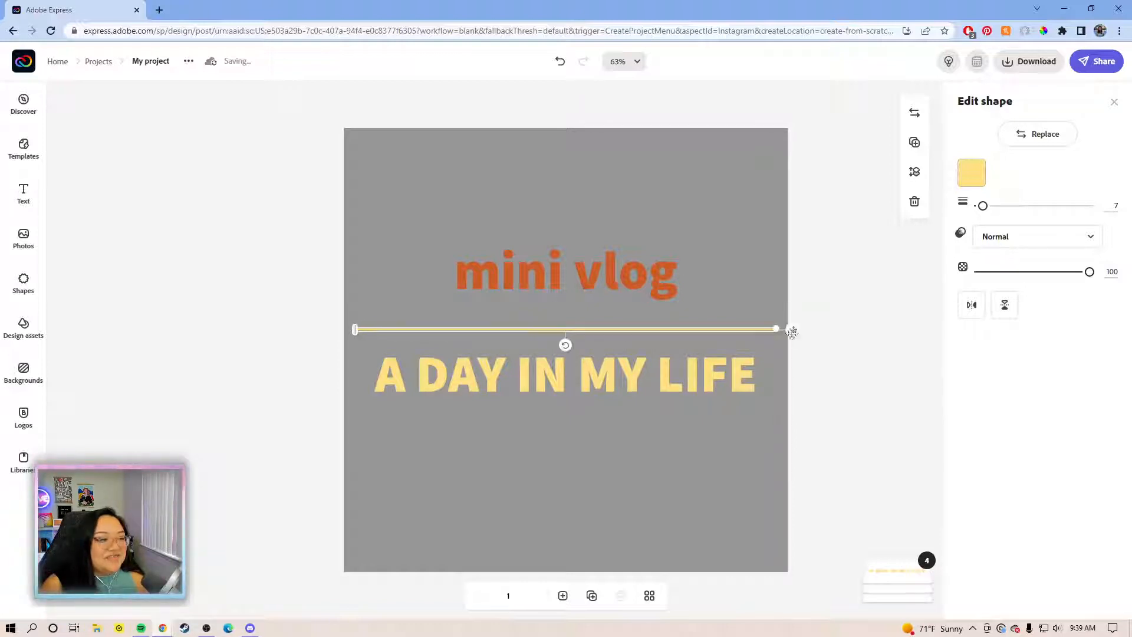
left_click_drag(795, 332, 795, 330)
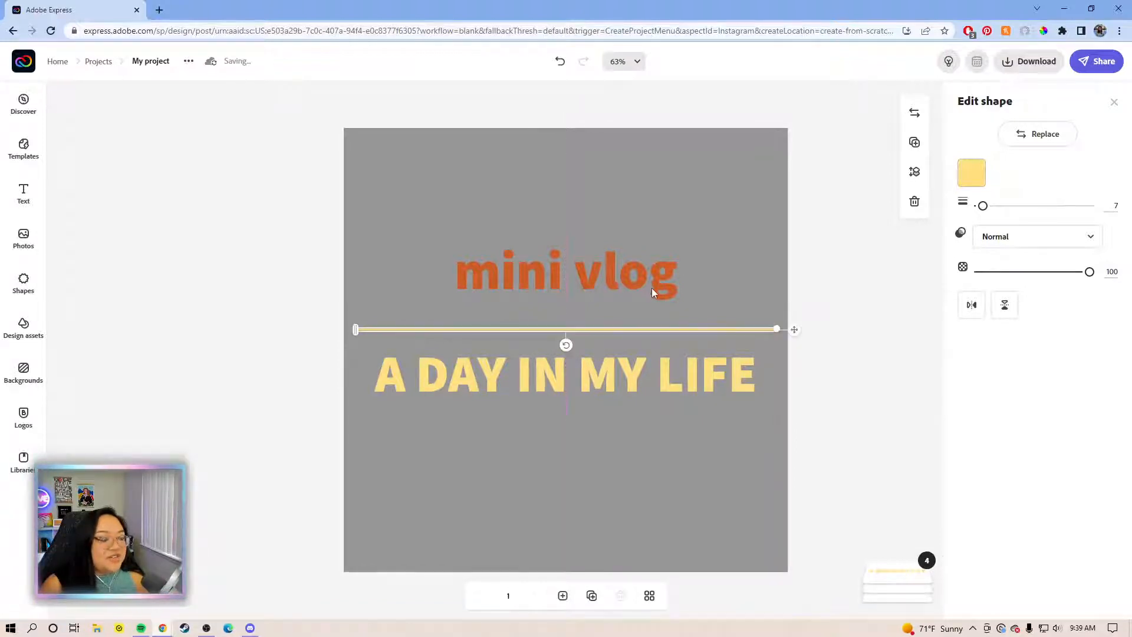
Step: Enlarge the "mini vlog" text to about size 235, nearly as wide as the divider, and centre it above the line
left_click(652, 288)
left_click_drag(678, 300, 764, 319)
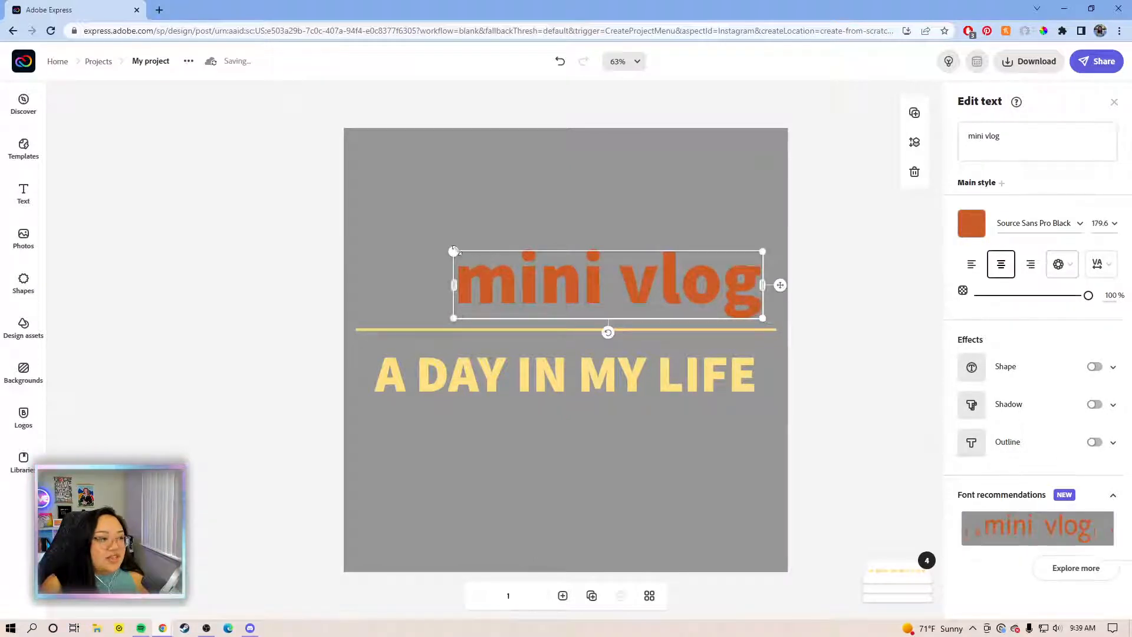
left_click_drag(454, 251, 358, 239)
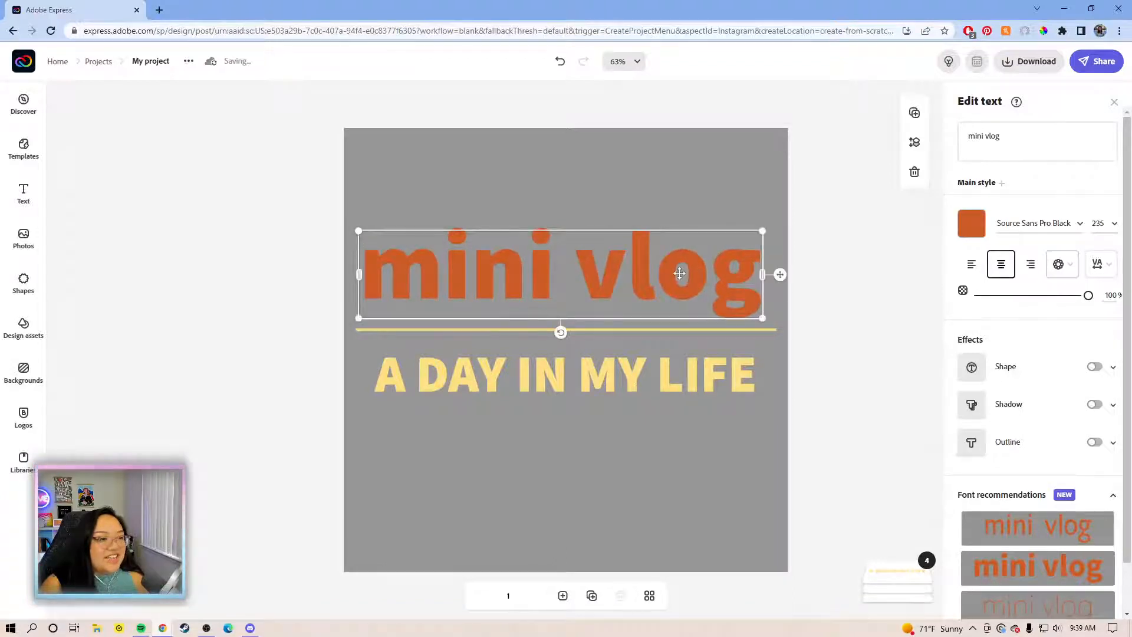
left_click_drag(686, 274, 691, 271)
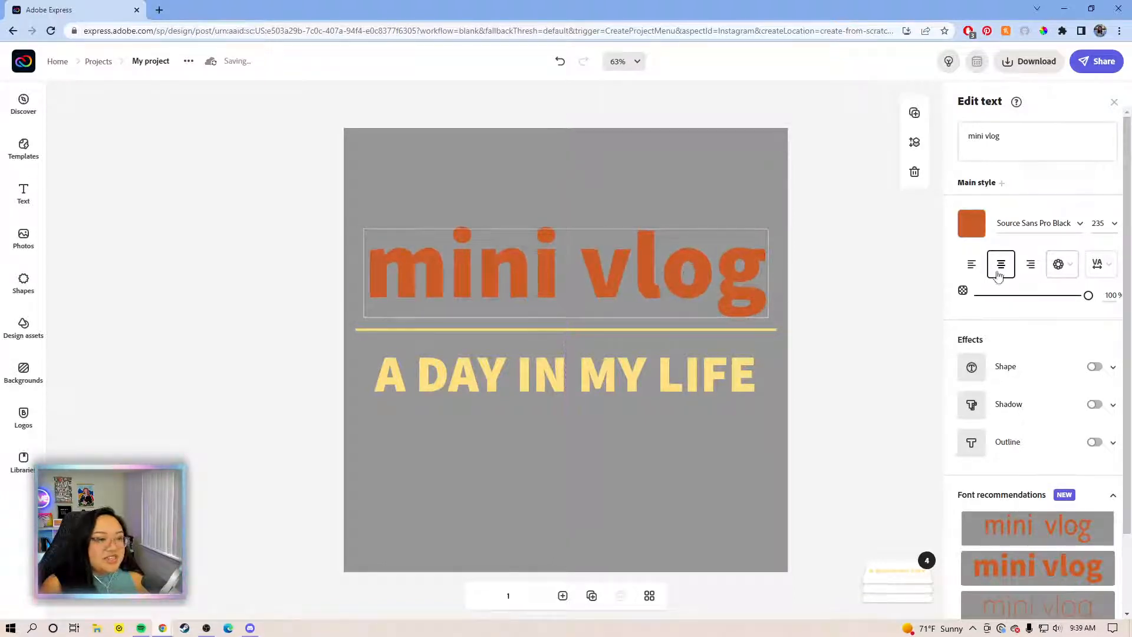
left_click(674, 381)
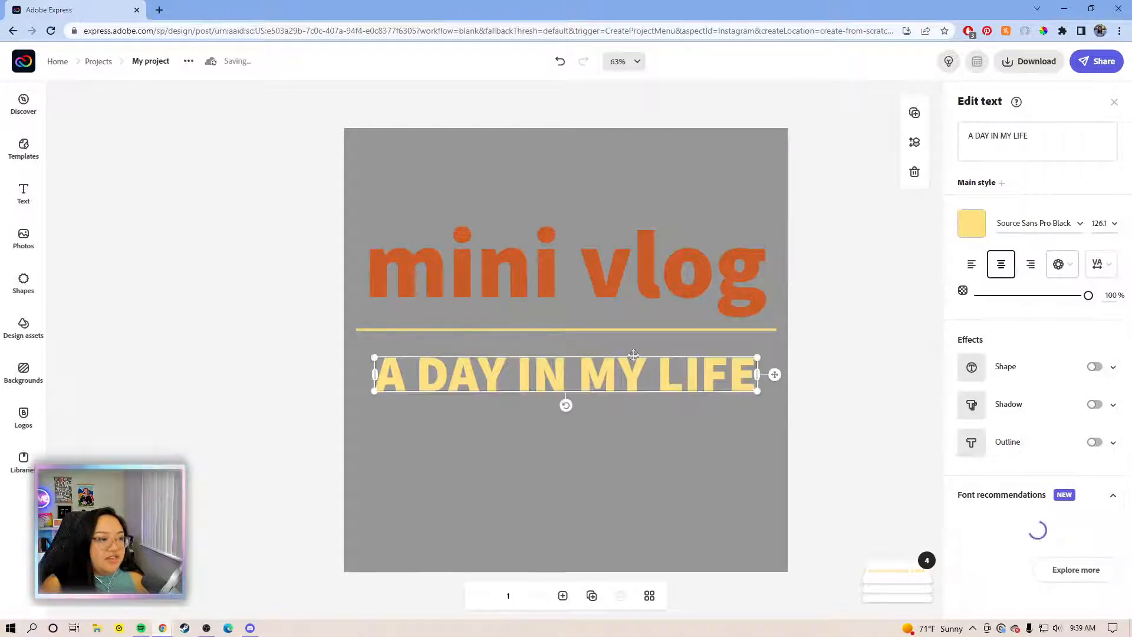
Step: Change the font of the "mini vlog" text to Goovy Modice Regular from the KT Brand 2022 fonts
left_click(699, 274)
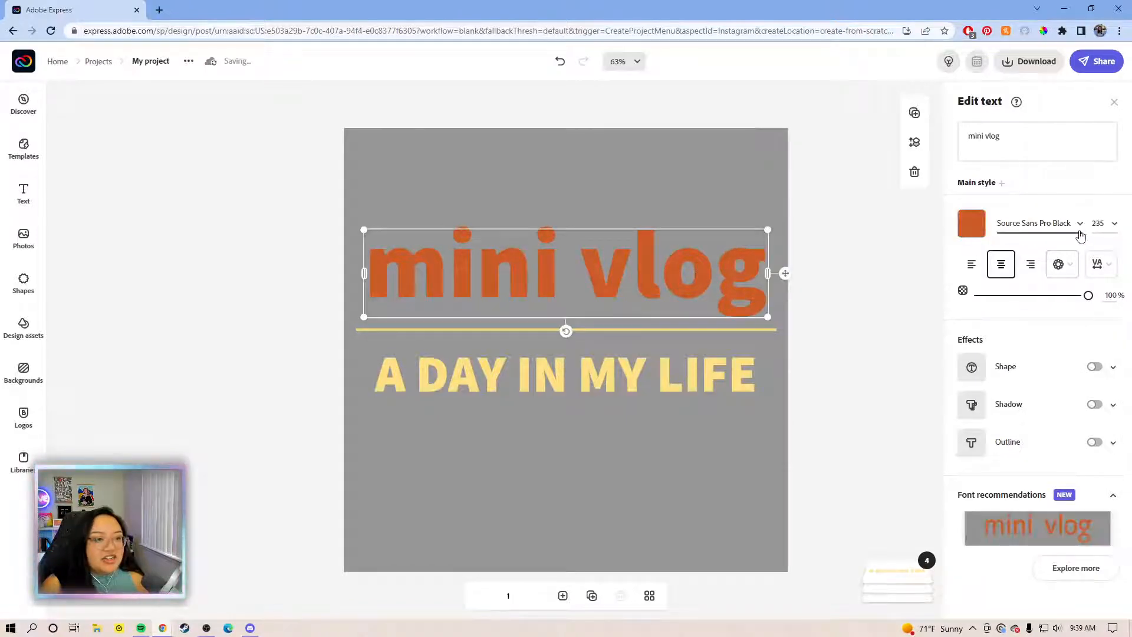
left_click(1034, 223)
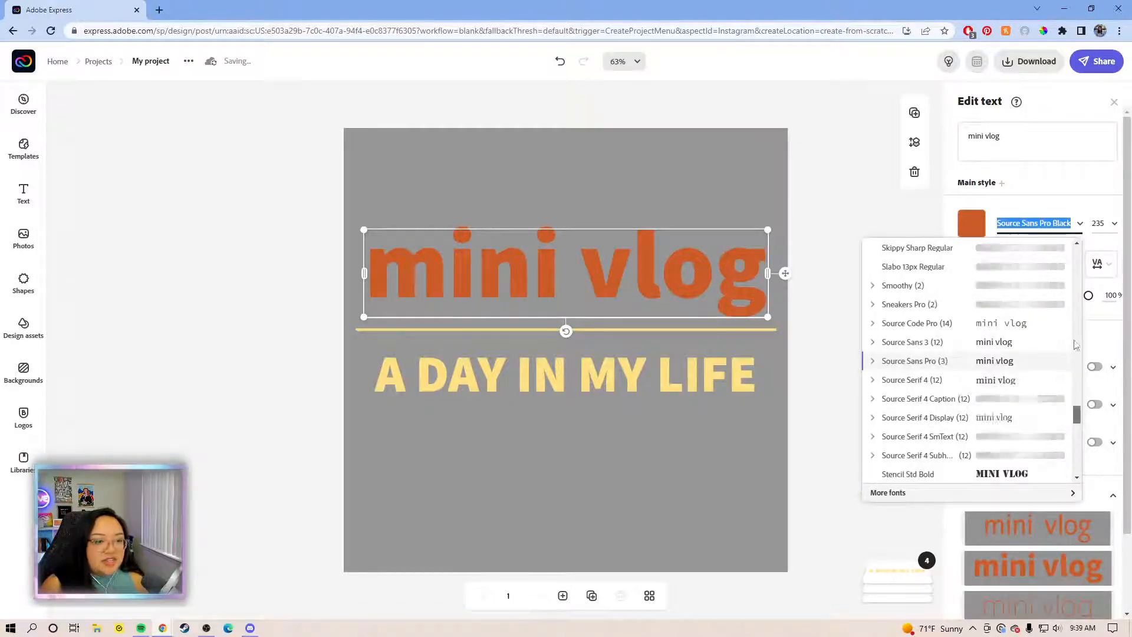
left_click_drag(1078, 415, 1070, 245)
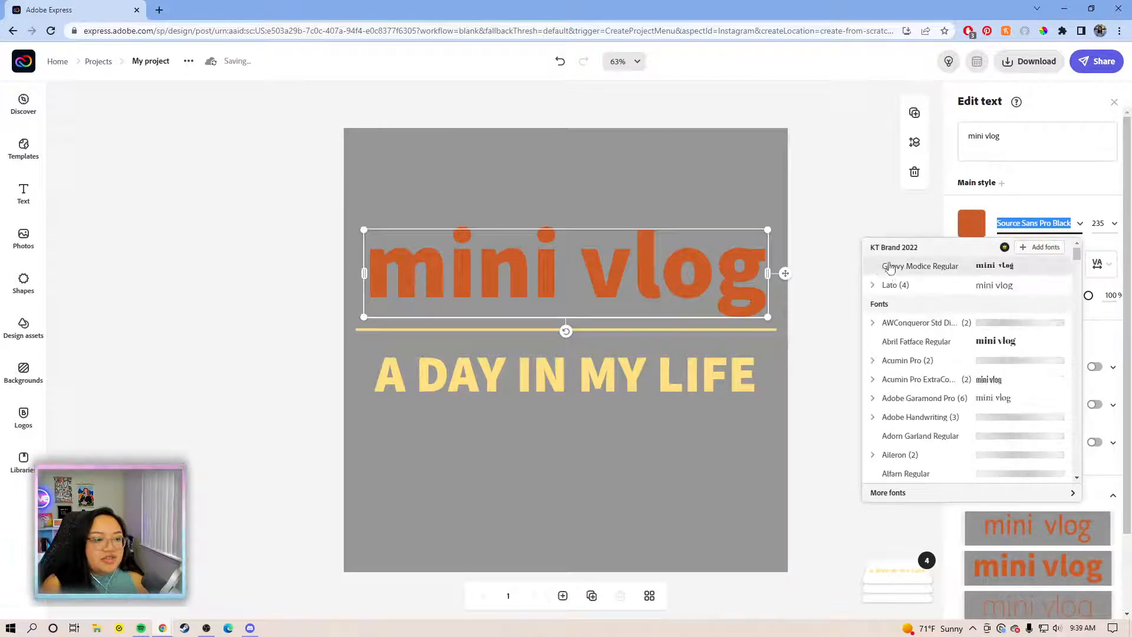
left_click(926, 266)
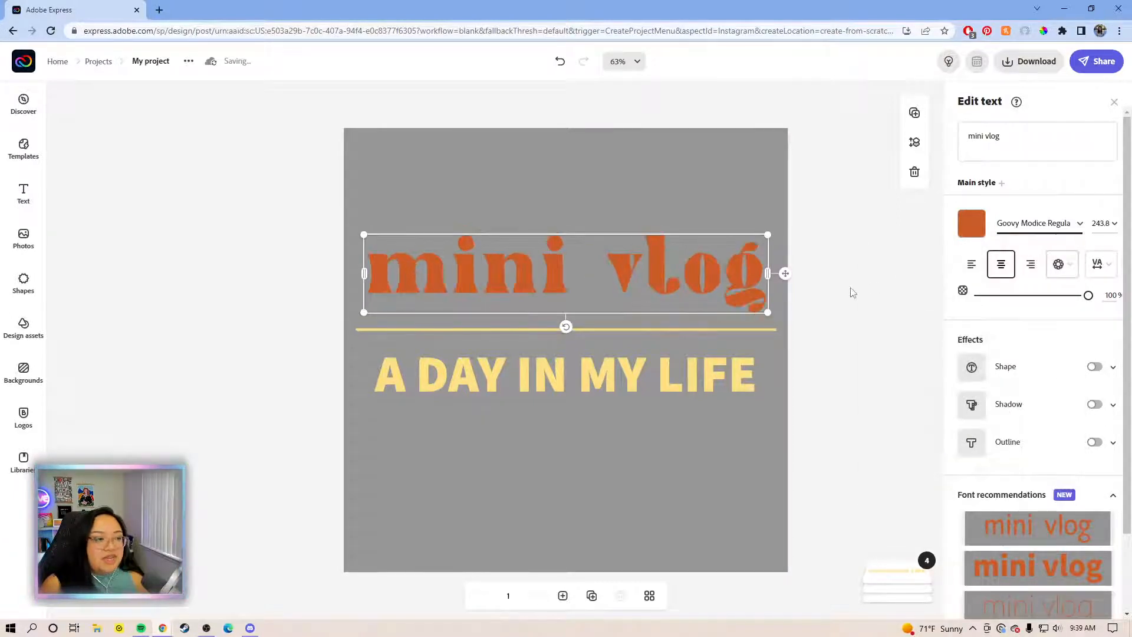
Step: Change the font of the "A DAY IN MY LIFE" text to Lato Regular from the KT Brand 2022 fonts
left_click(676, 371)
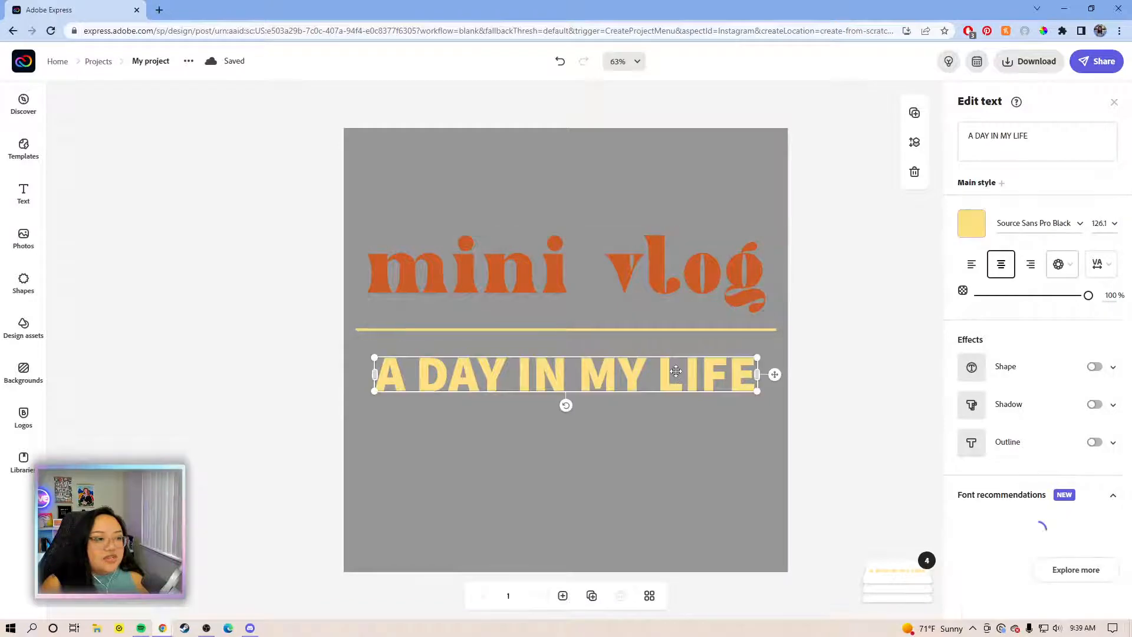
left_click(1079, 225)
scroll(1065, 275, "down", 5)
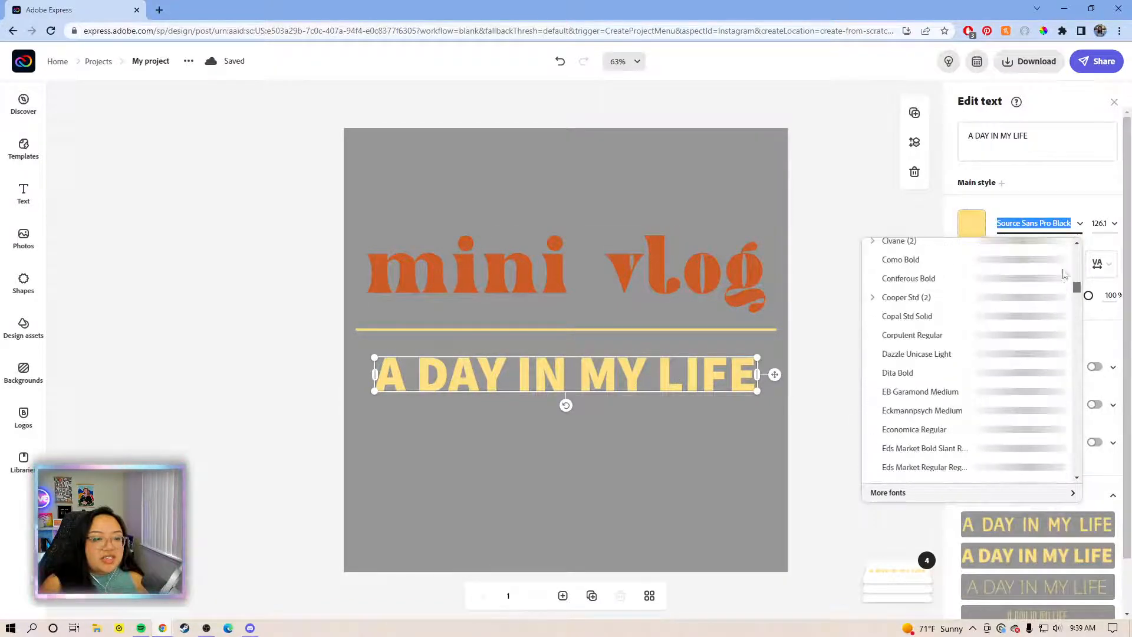
scroll(1065, 274, "up", 10)
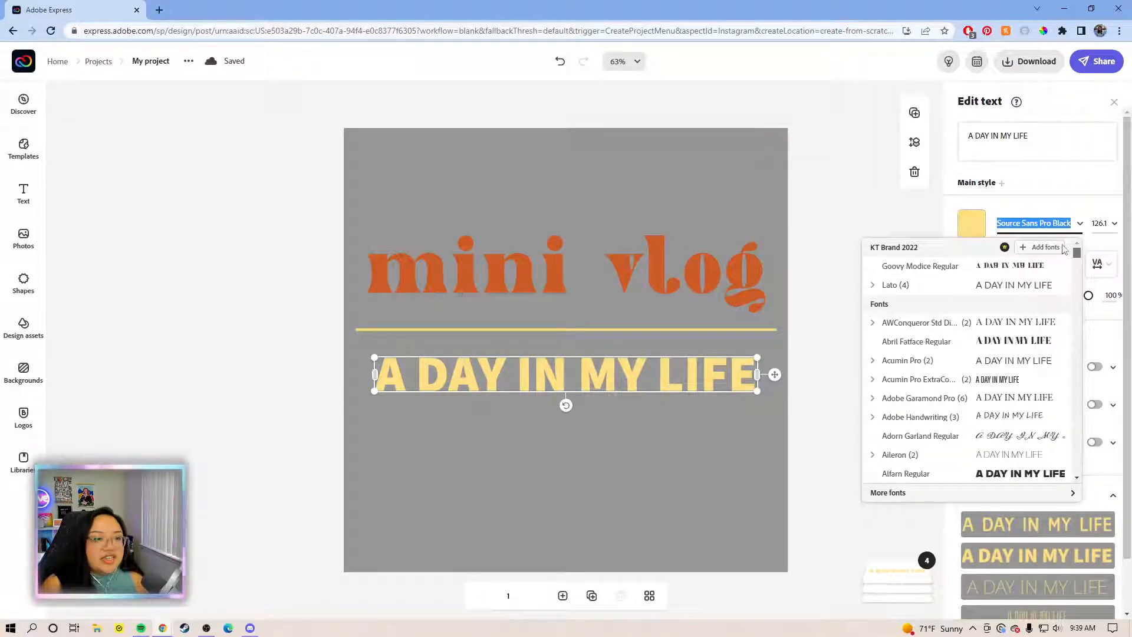
left_click(873, 287)
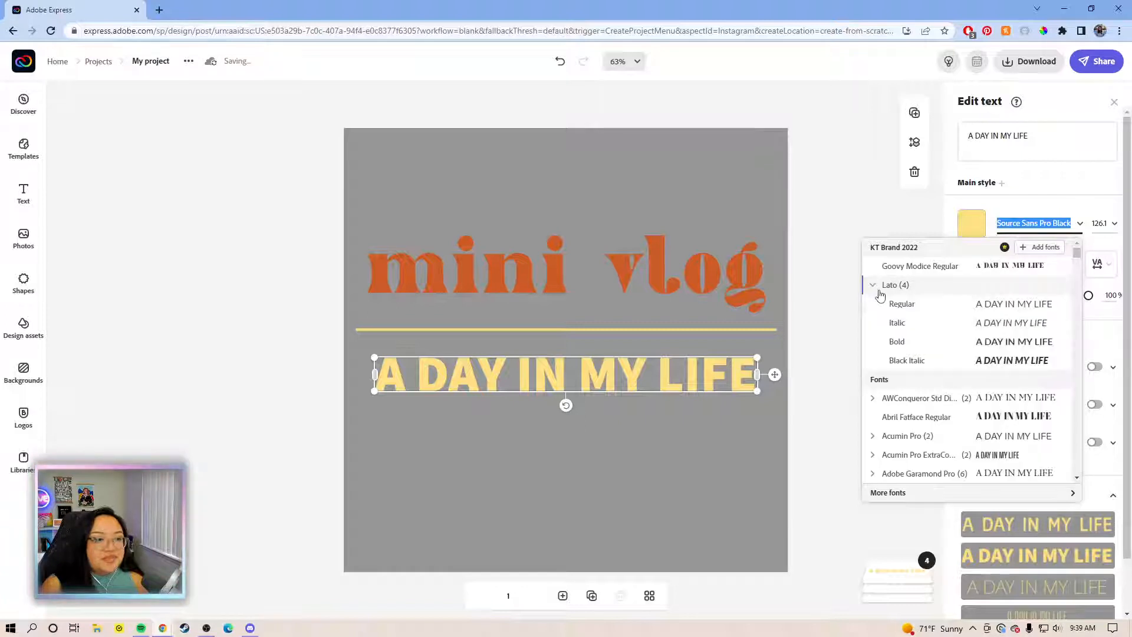
left_click(925, 313)
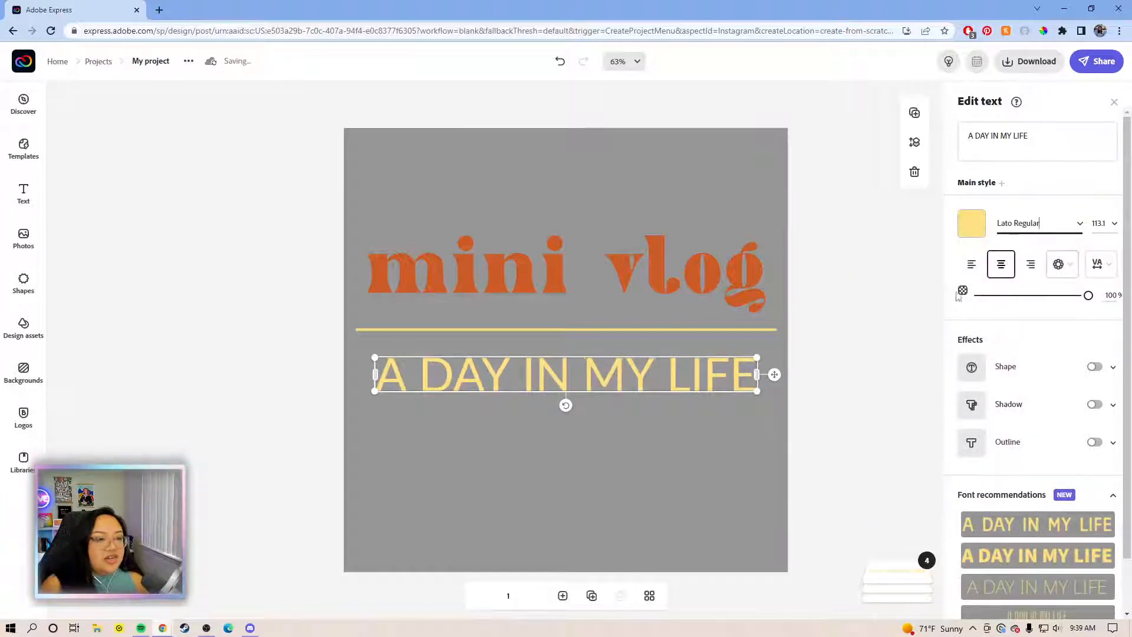
Step: Set the letter spacing of the "A DAY IN MY LIFE" text to 4 and move it slightly down from the divider
left_click(1105, 277)
left_click_drag(972, 314, 976, 315)
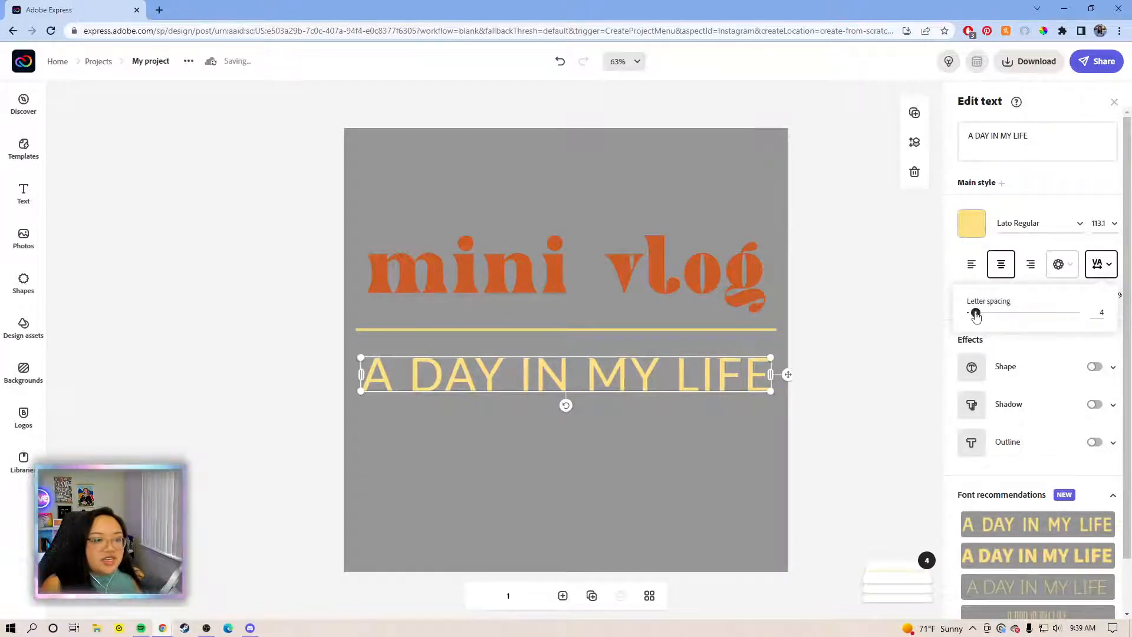
left_click(811, 386)
left_click(780, 374)
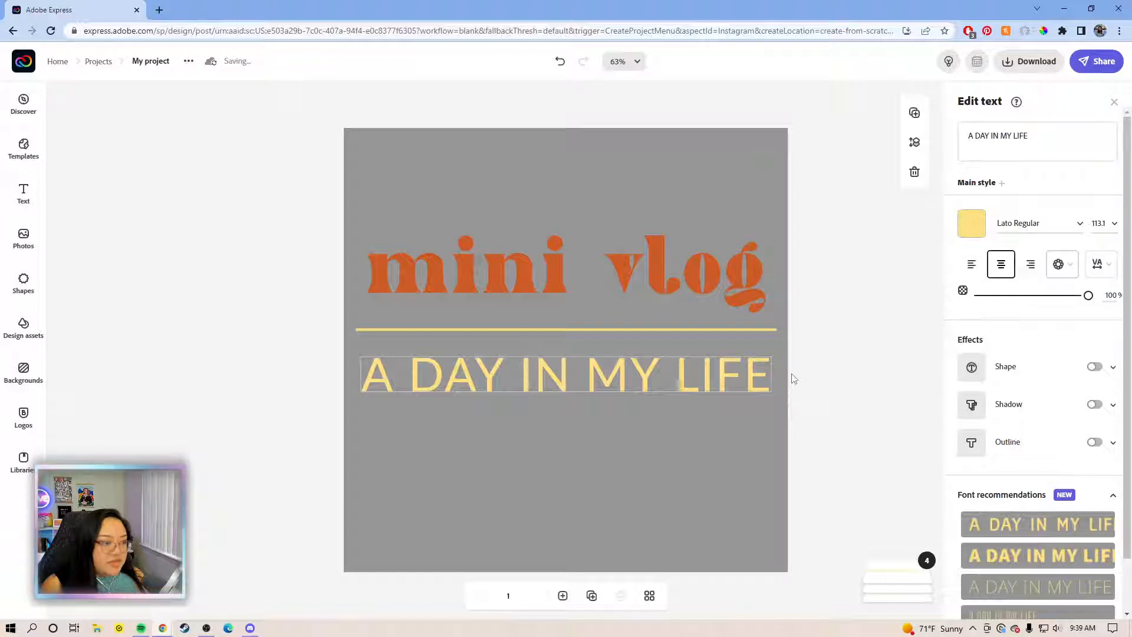
left_click(846, 328)
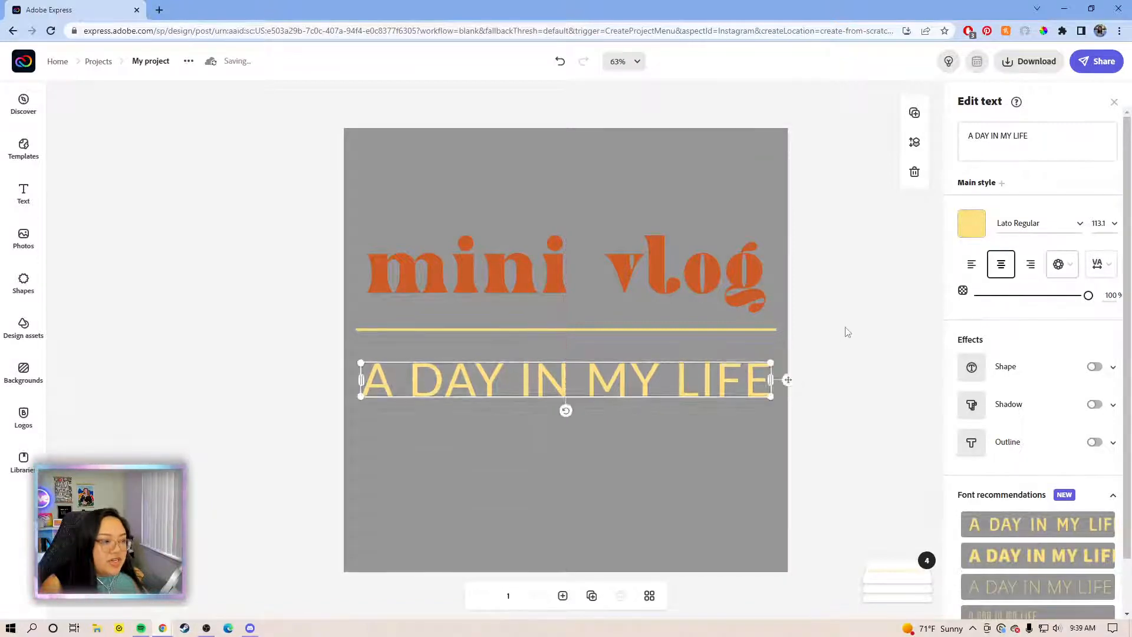
Step: Recolor the "mini vlog" and "A DAY IN MY LIFE" texts with the cream color #F2E8D9 from the KT Brand 2022 palette
left_click(710, 277)
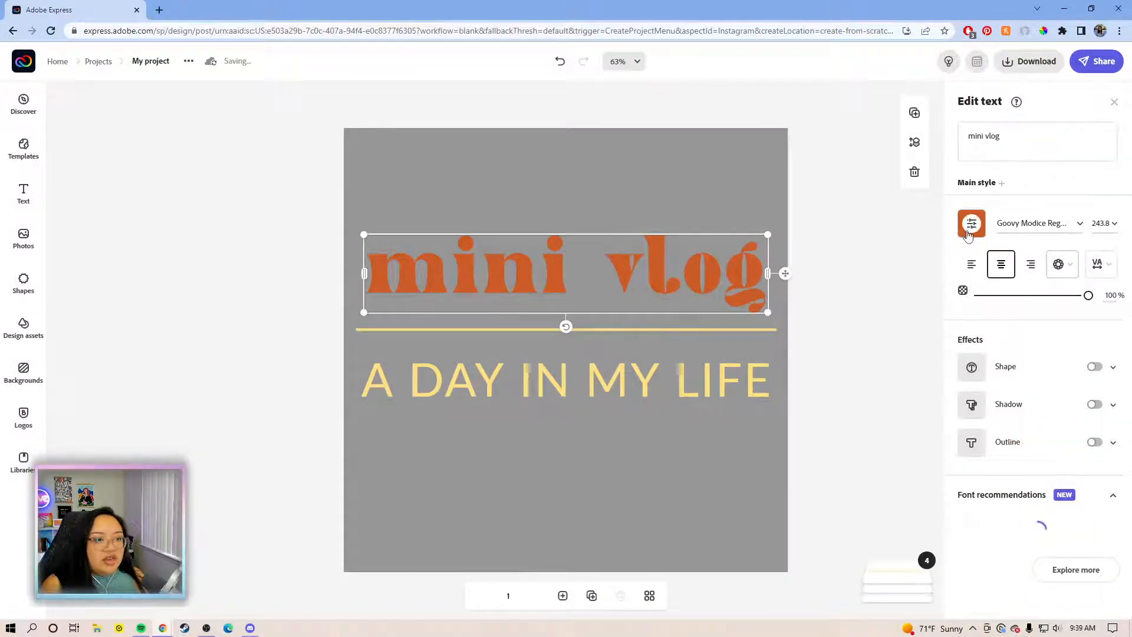
left_click(966, 230)
left_click(1008, 307)
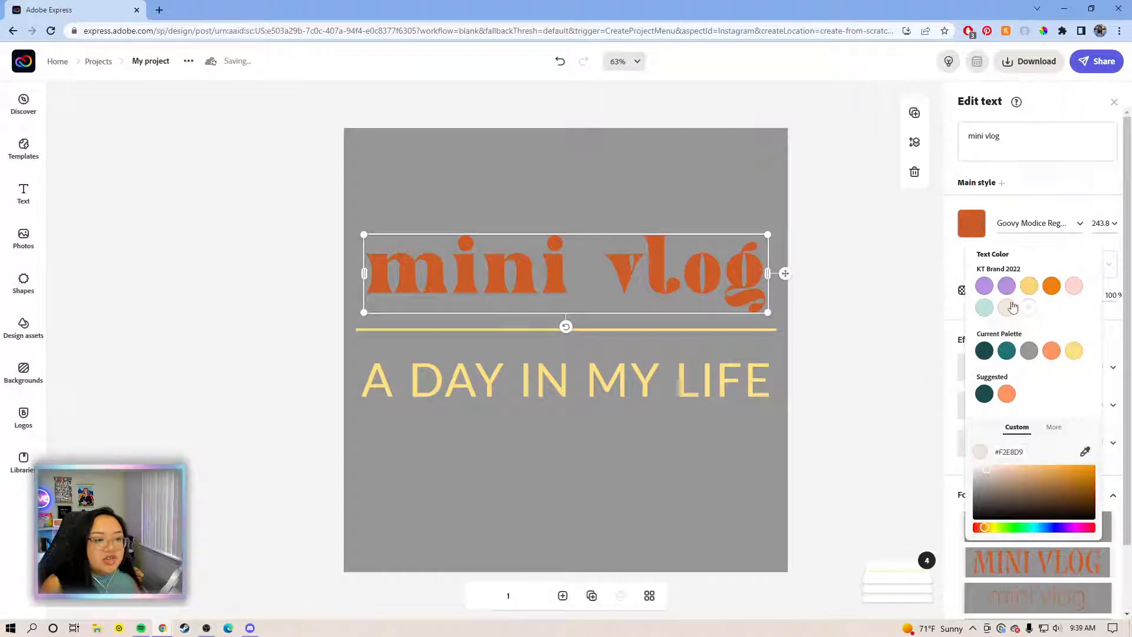
left_click(736, 370)
left_click(736, 370)
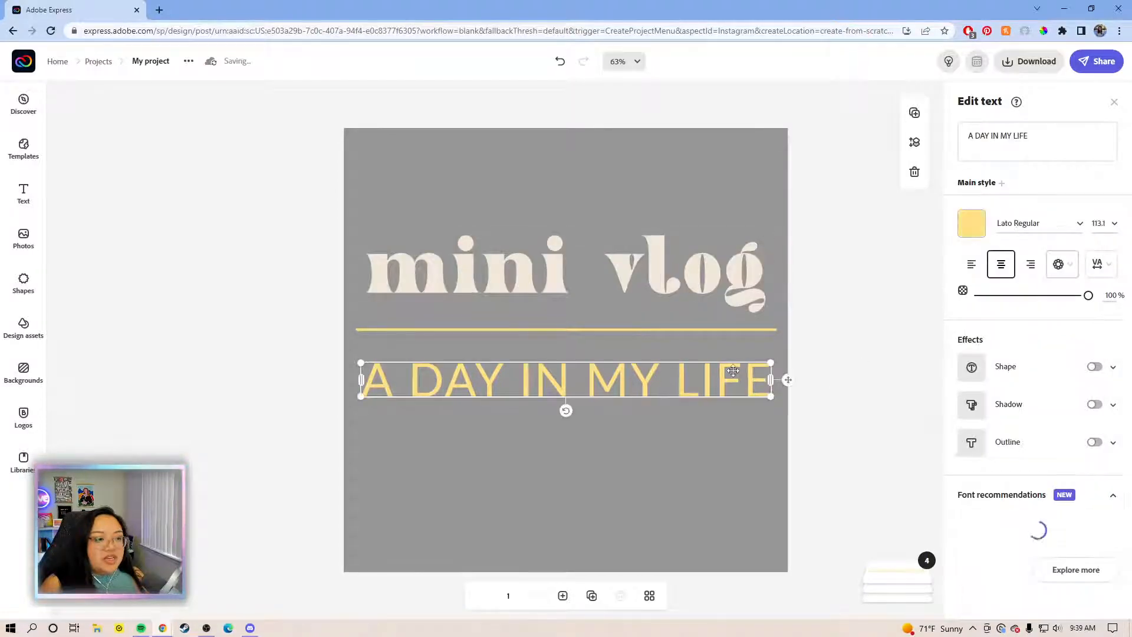
left_click(974, 227)
left_click(1007, 307)
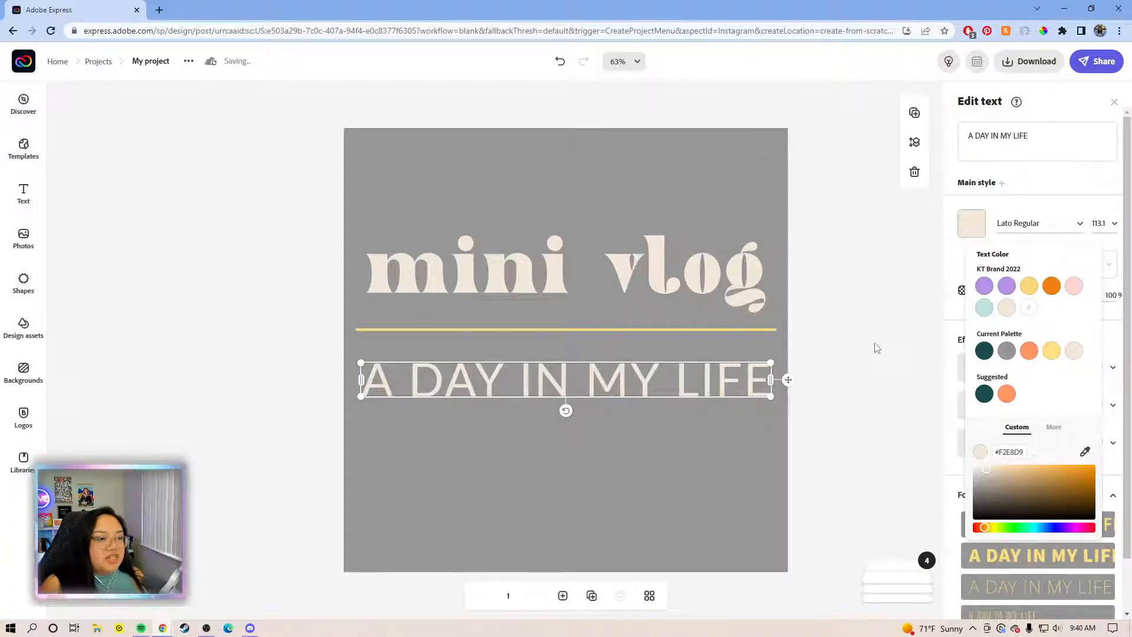
Step: Recolor the divider line with the same cream color from the KT Brand 2022 palette
left_click(744, 360)
left_click(743, 327)
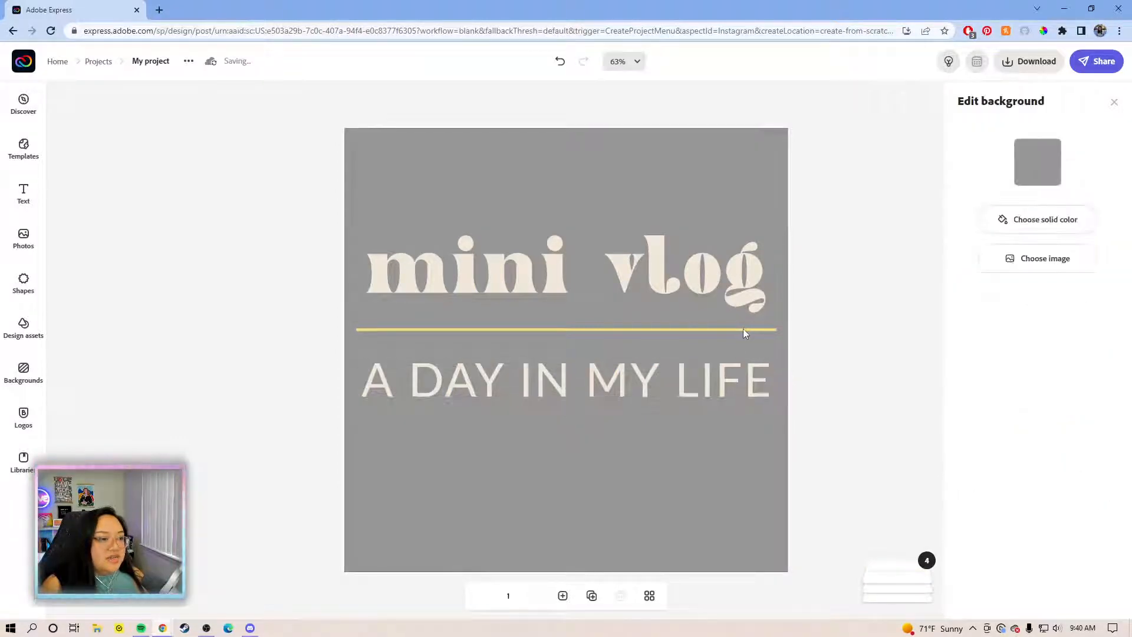
left_click(743, 329)
left_click(972, 172)
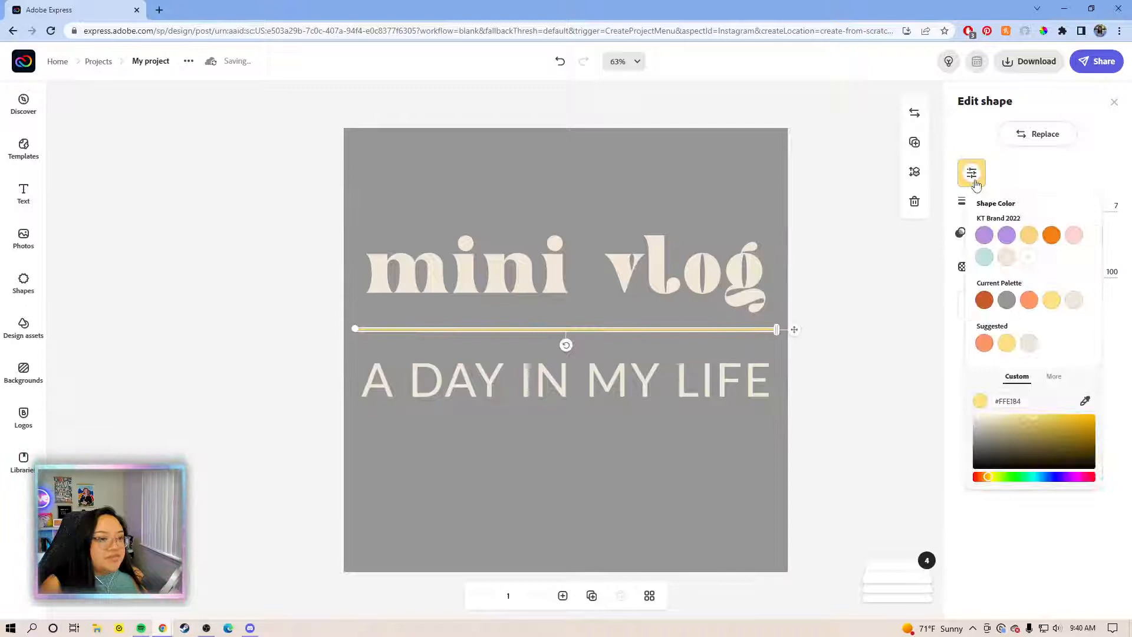
left_click(1006, 257)
left_click(853, 313)
left_click(823, 378)
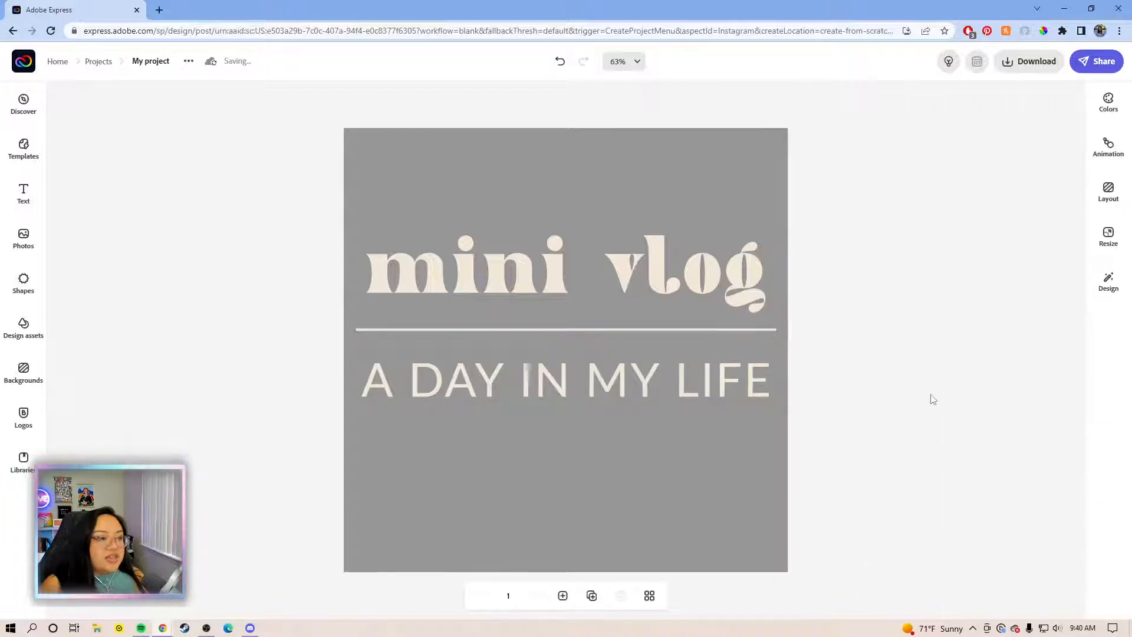
Step: Select both texts and the divider together and move them down towards the vertical middle of the canvas, keeping them roughly centred horizontally
left_click_drag(931, 393, 161, 186)
left_click_drag(725, 285, 723, 303)
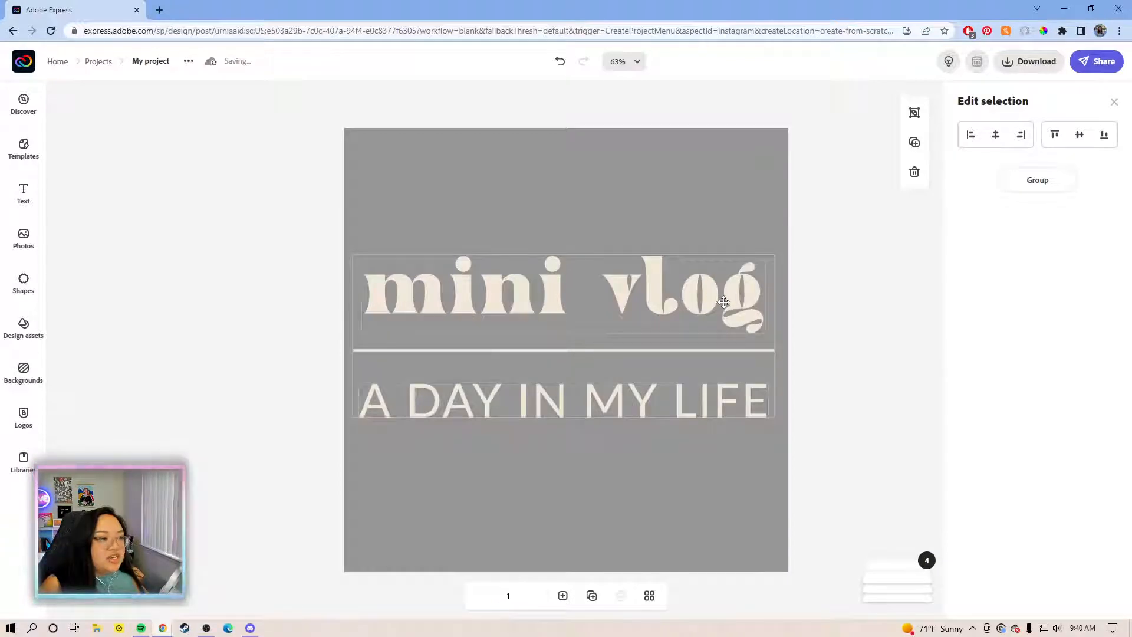
key("Right")
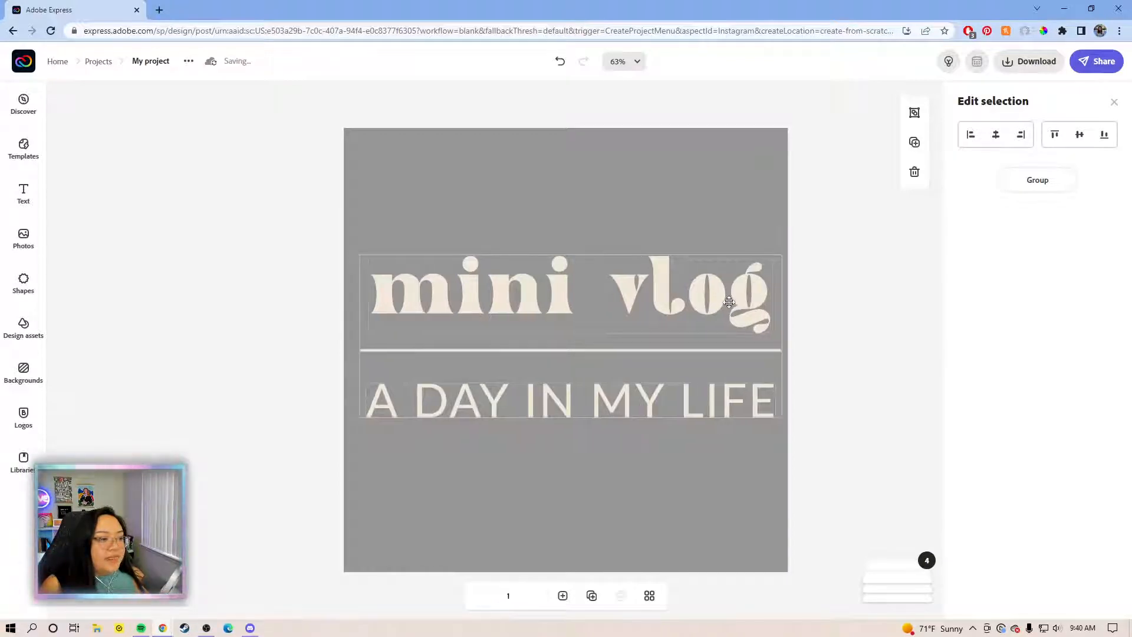
left_click_drag(729, 302, 726, 302)
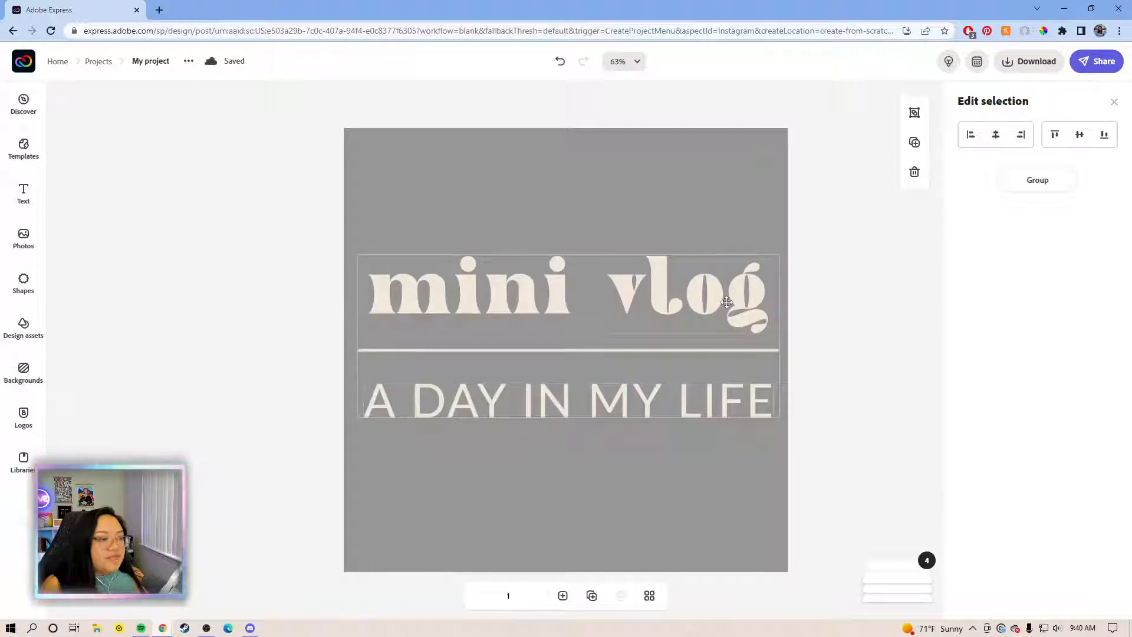
left_click(830, 284)
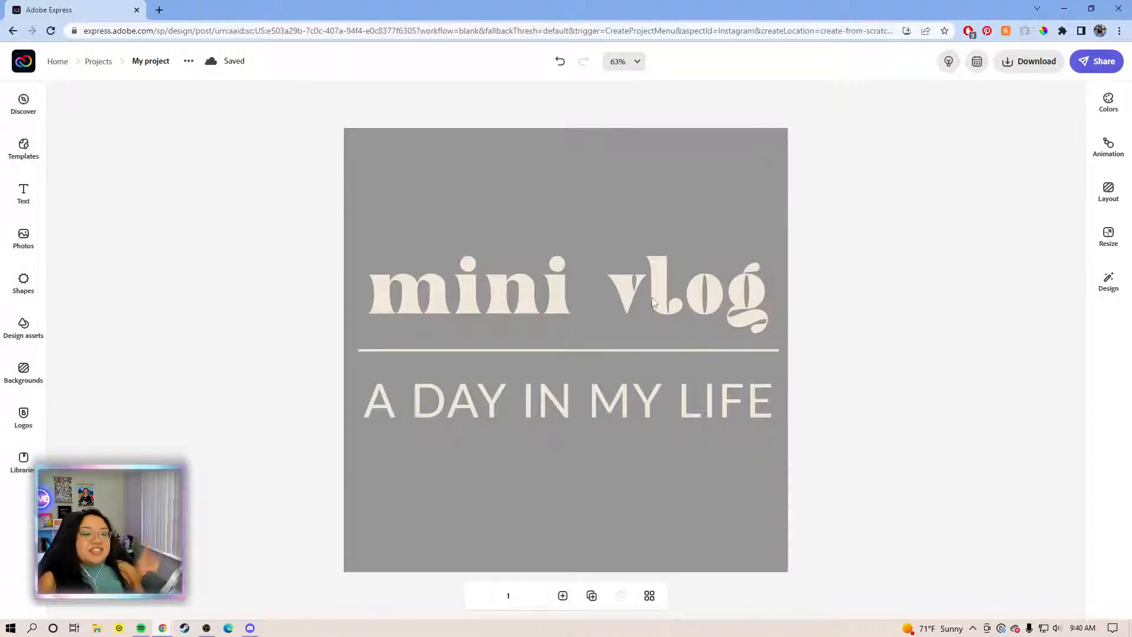
Step: Move the divider line and the "A DAY IN MY LIFE" text slightly up towards "mini vlog", centring both horizontally on the canvas
left_click(652, 297)
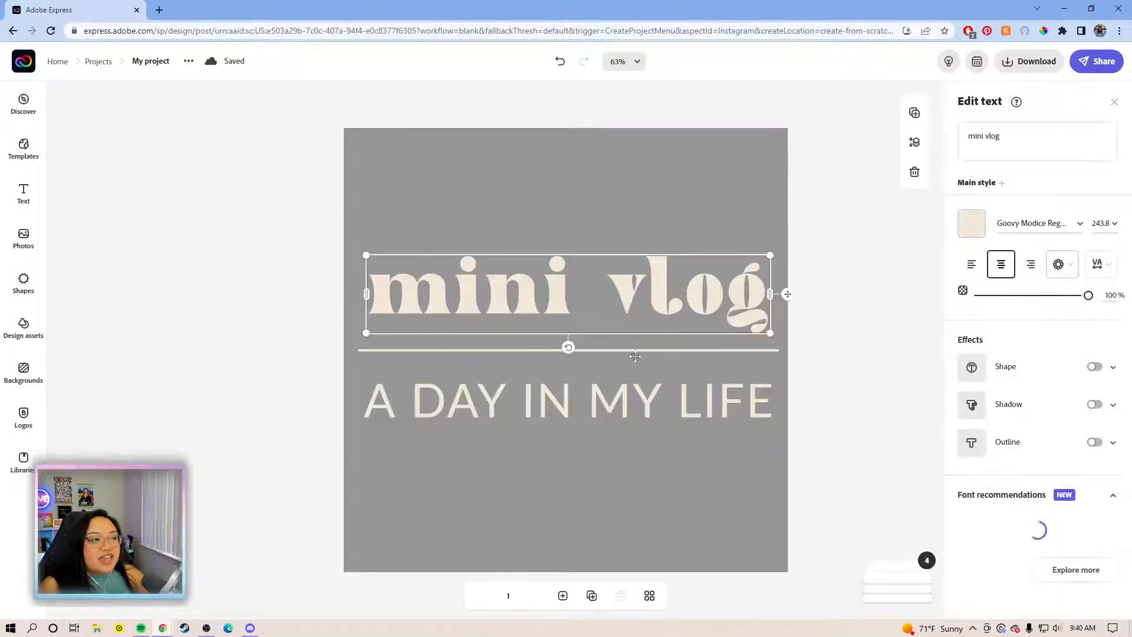
left_click(641, 348)
left_click(643, 351)
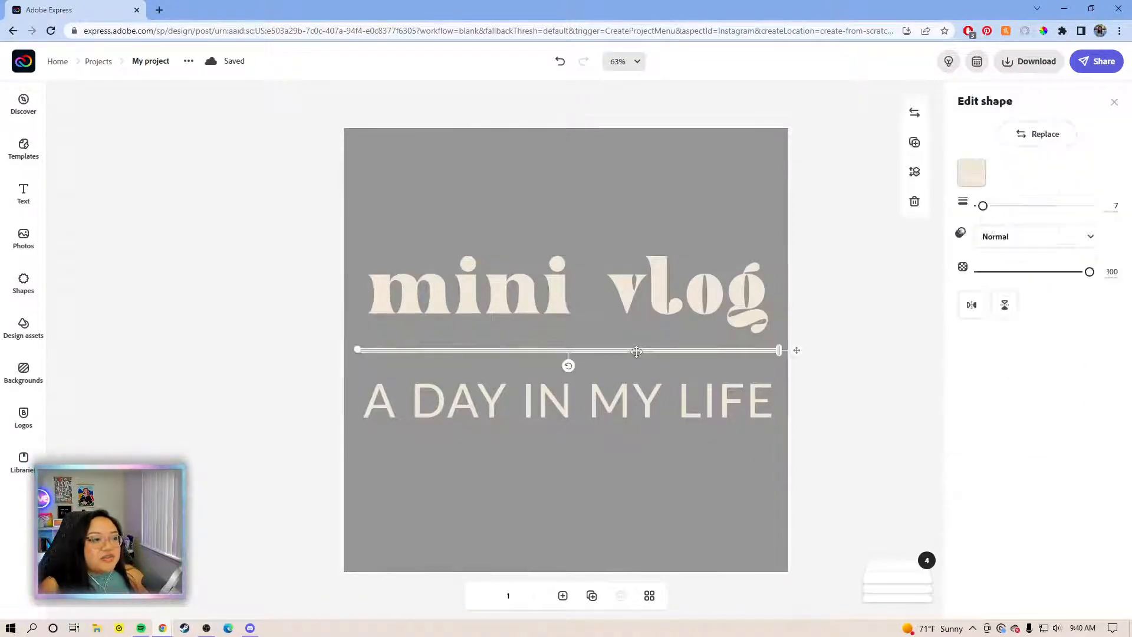
left_click_drag(799, 358, 793, 354)
left_click(727, 396)
left_click_drag(791, 397, 792, 393)
left_click(846, 356)
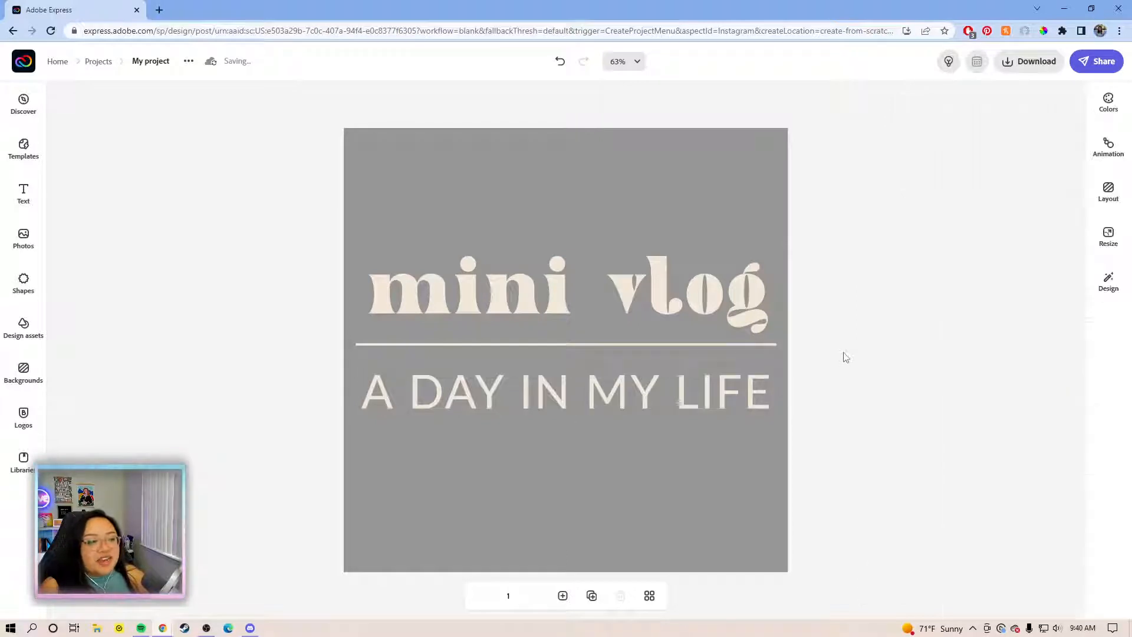
Step: Move the "A DAY IN MY LIFE" text up a little closer to the divider line
left_click(732, 385)
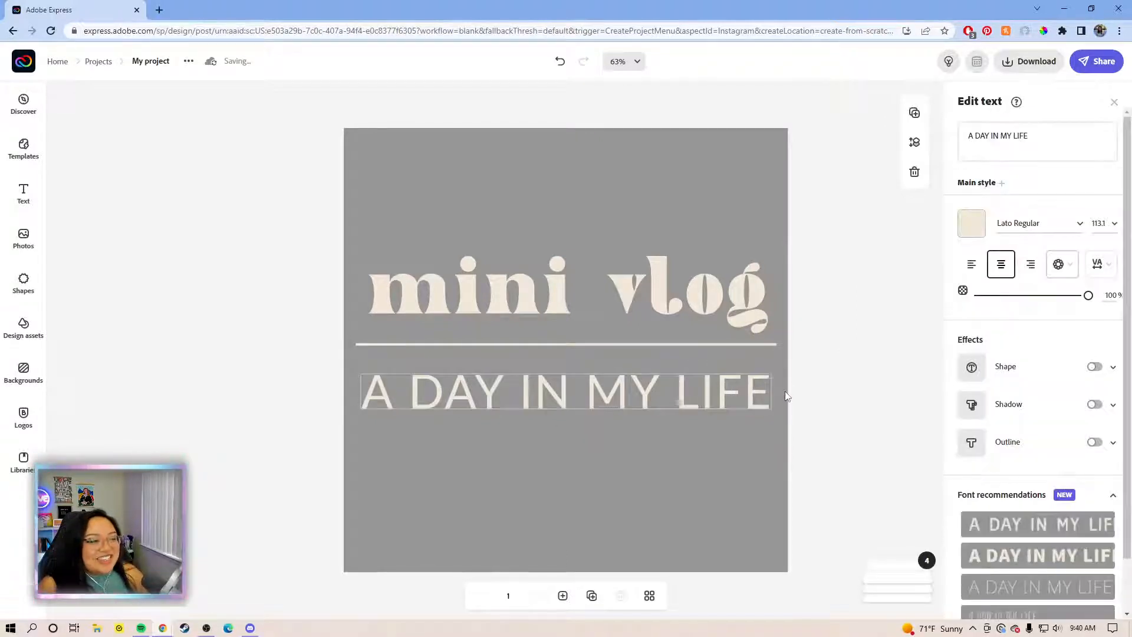
left_click_drag(786, 398, 788, 393)
left_click(858, 357)
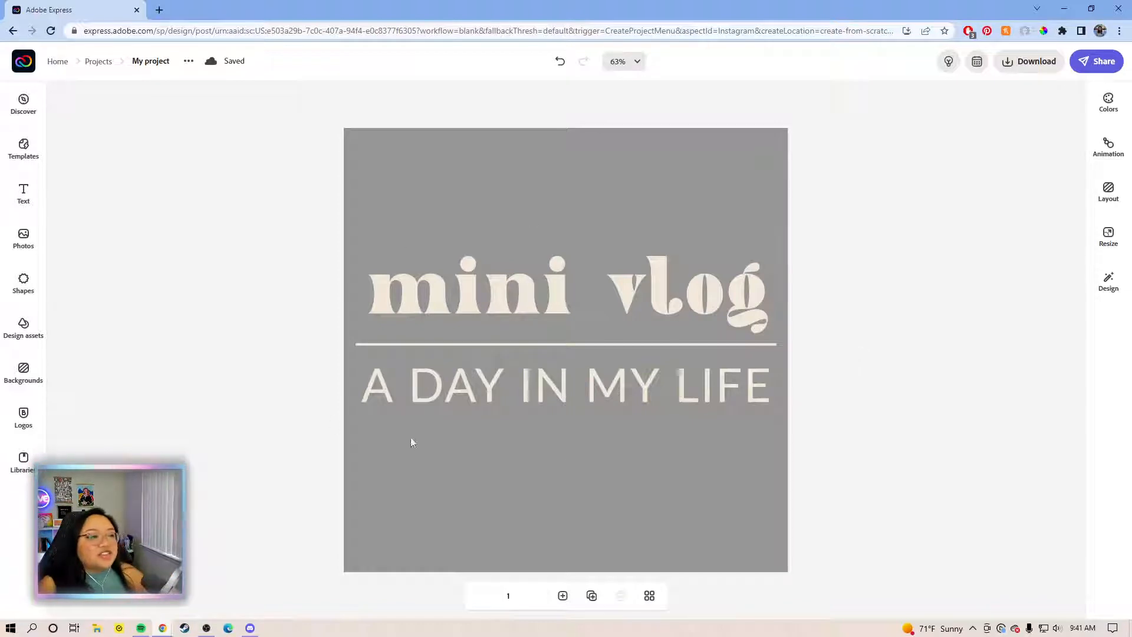
left_click(664, 294)
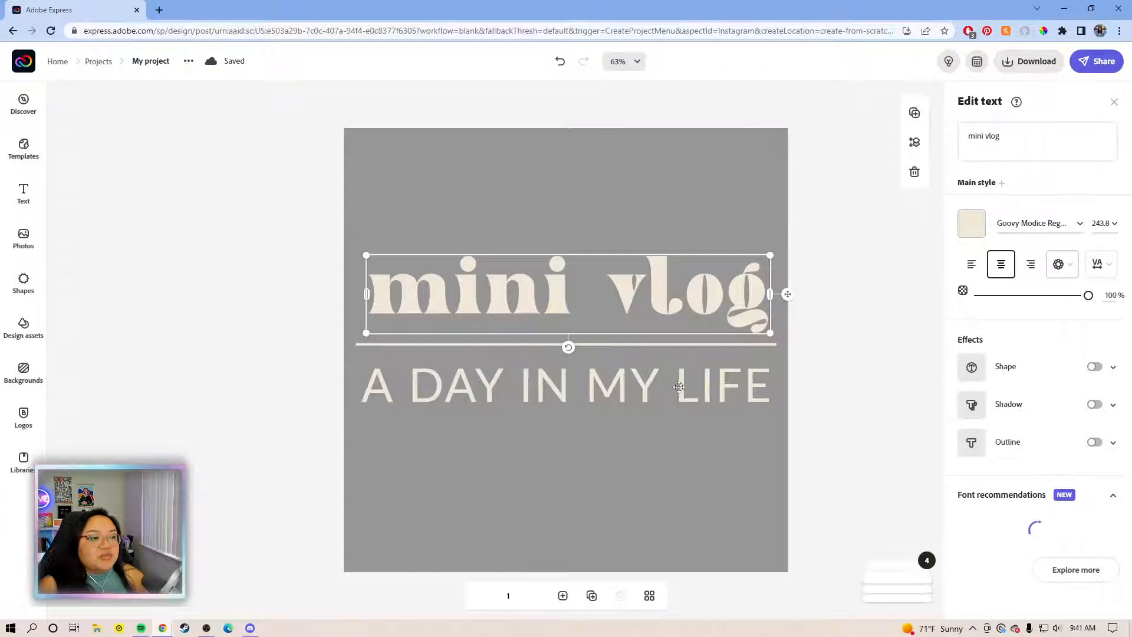
left_click(679, 393)
left_click(669, 338)
left_click(665, 342)
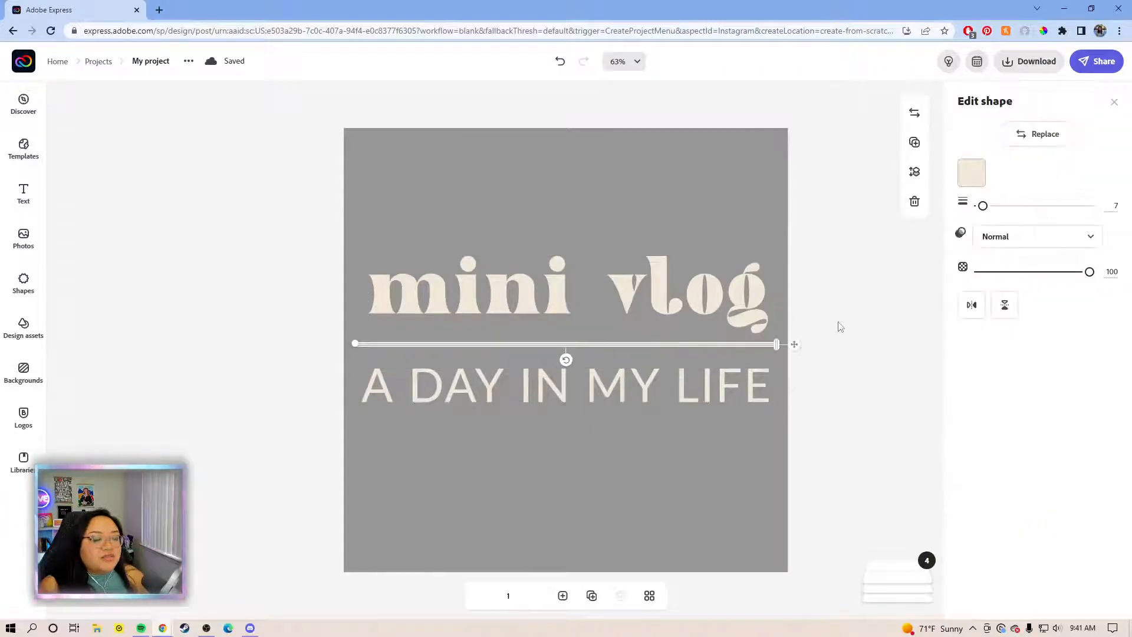
left_click(840, 324)
left_click(740, 377)
left_click(829, 363)
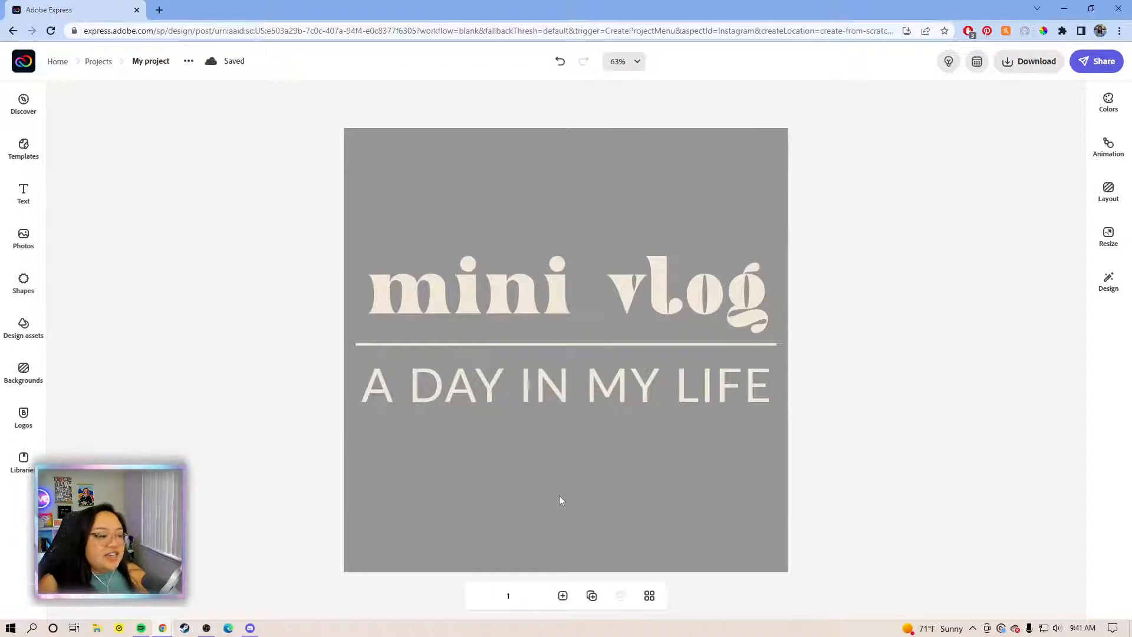
Step: Duplicate the page and replace the "mini vlog" text on the copy with "2022"
left_click(592, 596)
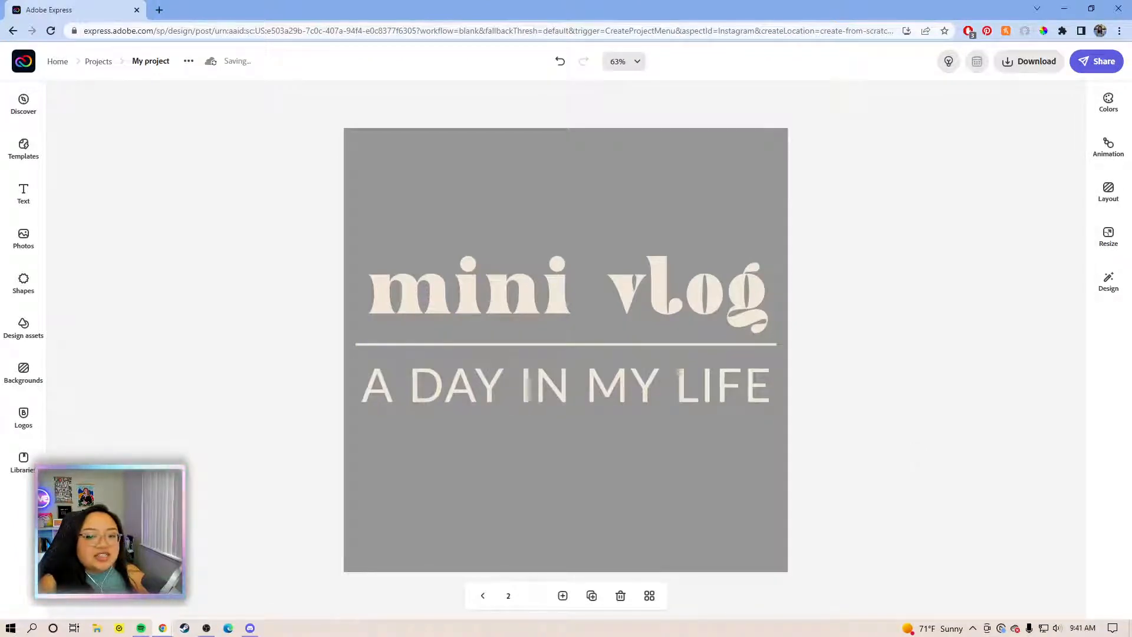
left_click(511, 277)
left_click_drag(1035, 142, 968, 137)
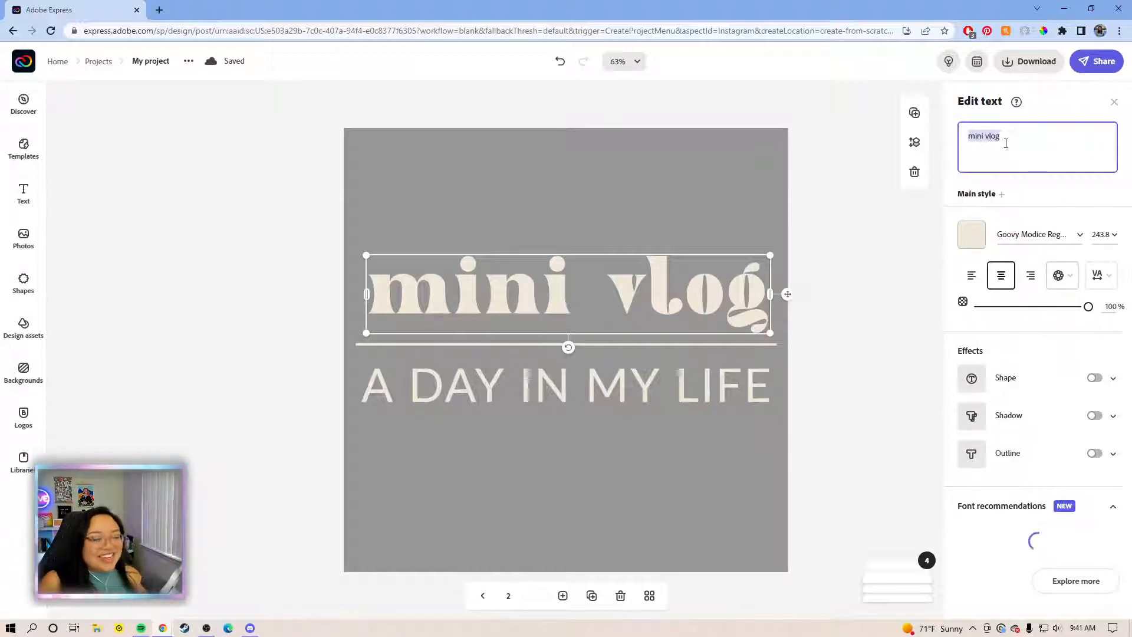
left_click(1012, 136)
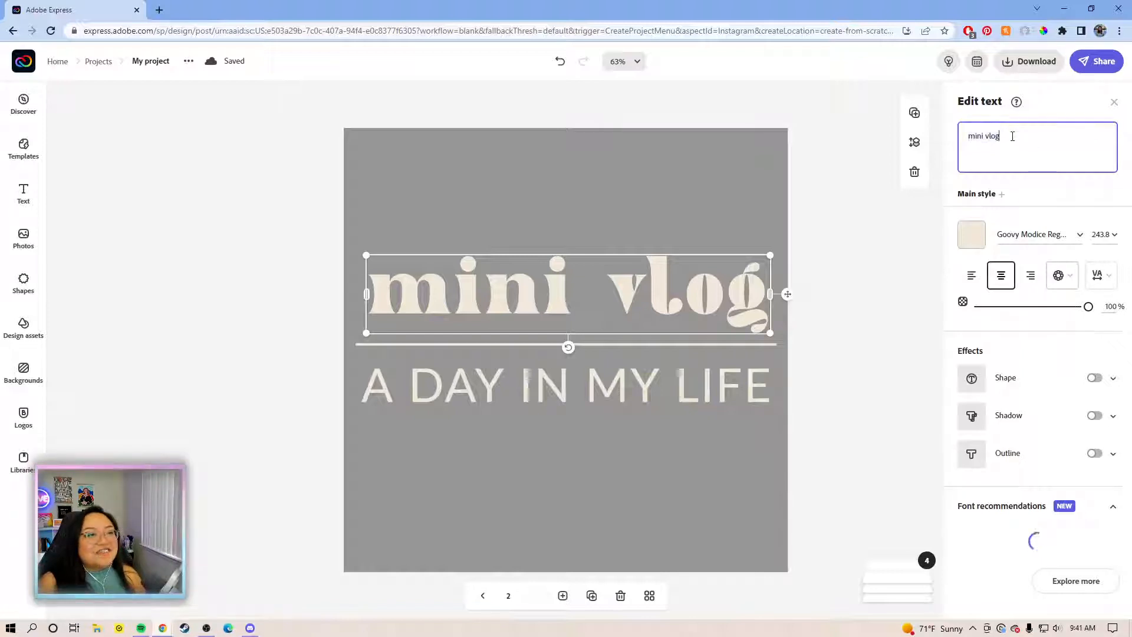
left_click_drag(1000, 135, 972, 135)
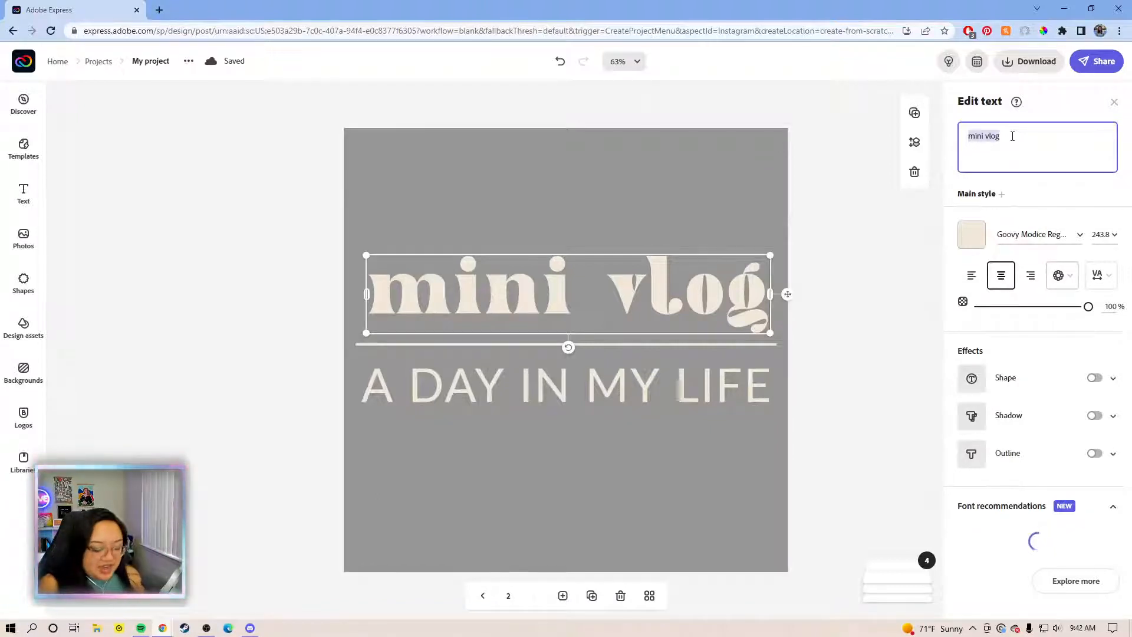
key("BackSpace")
type("2")
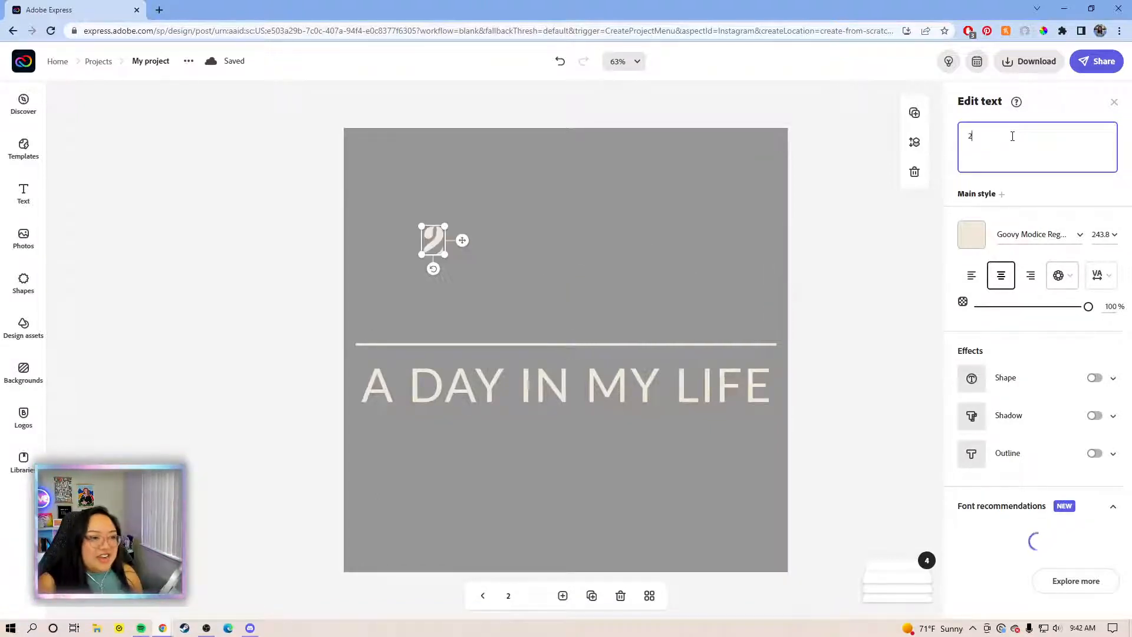
type("00")
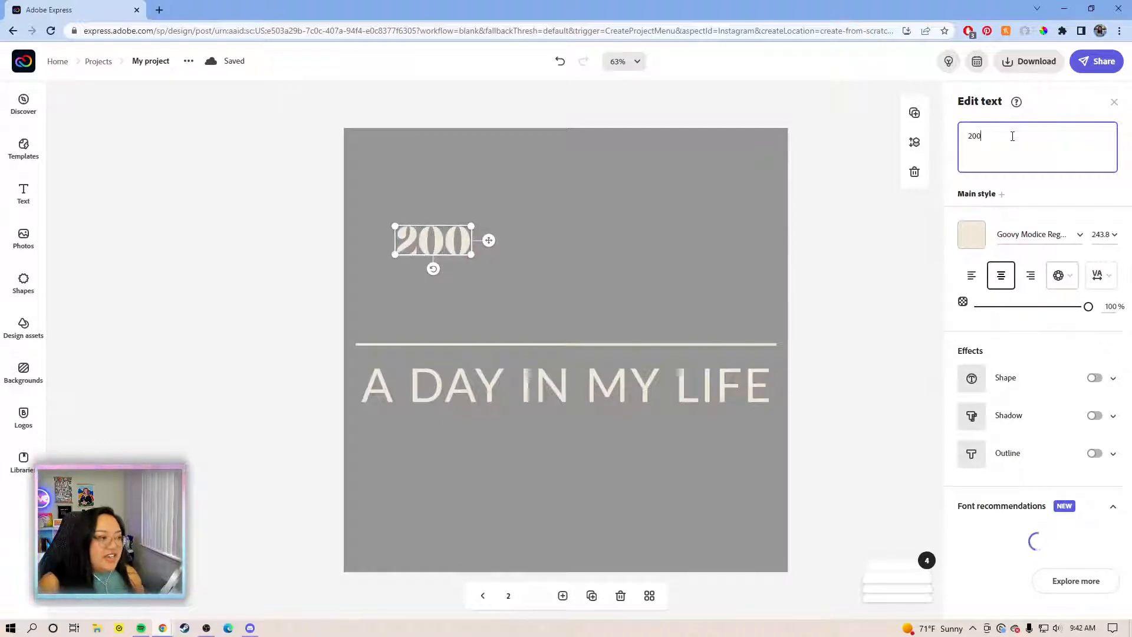
key("BackSpace")
type("22")
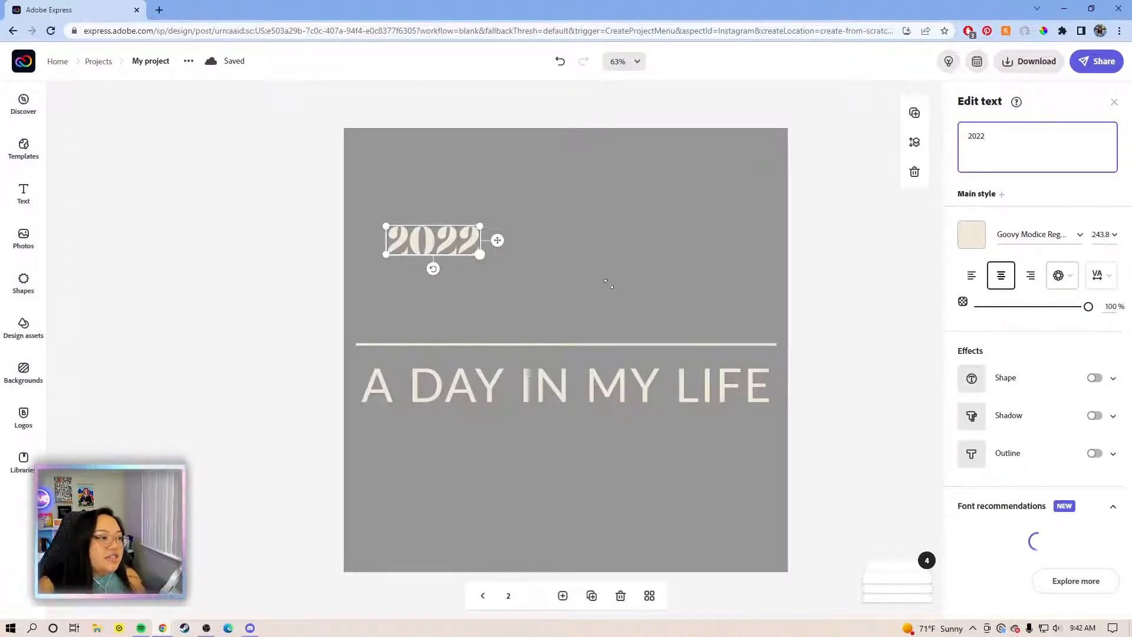
Step: Enlarge the "2022" text to about size 357, centre it above the divider, and set its letter spacing to 10
left_click_drag(480, 254, 677, 274)
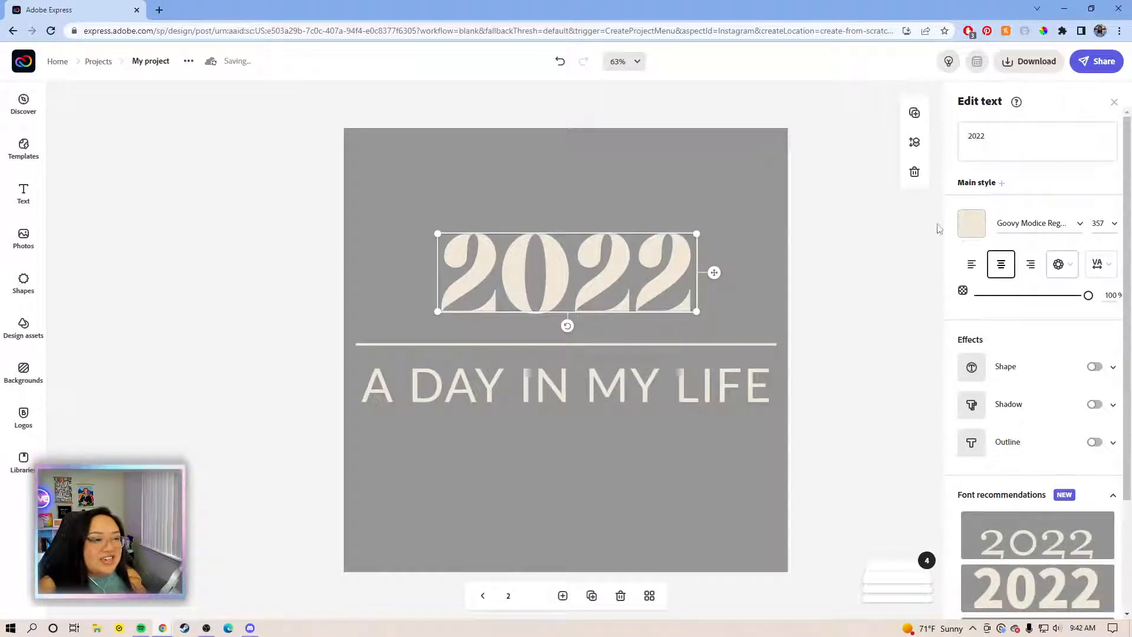
left_click(1098, 263)
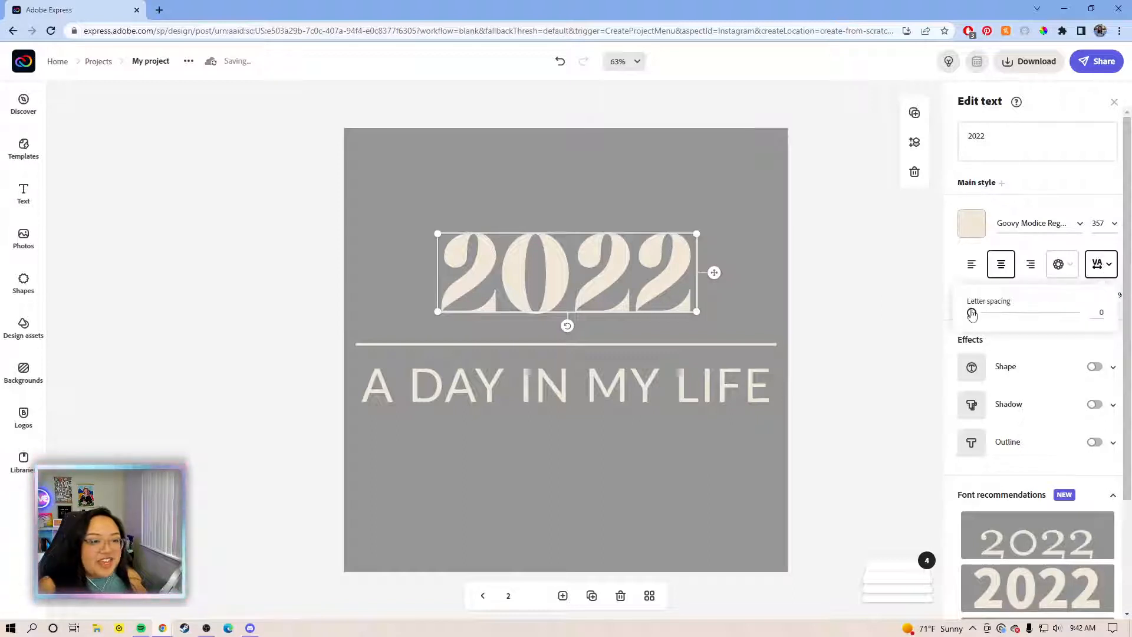
left_click_drag(973, 312, 983, 316)
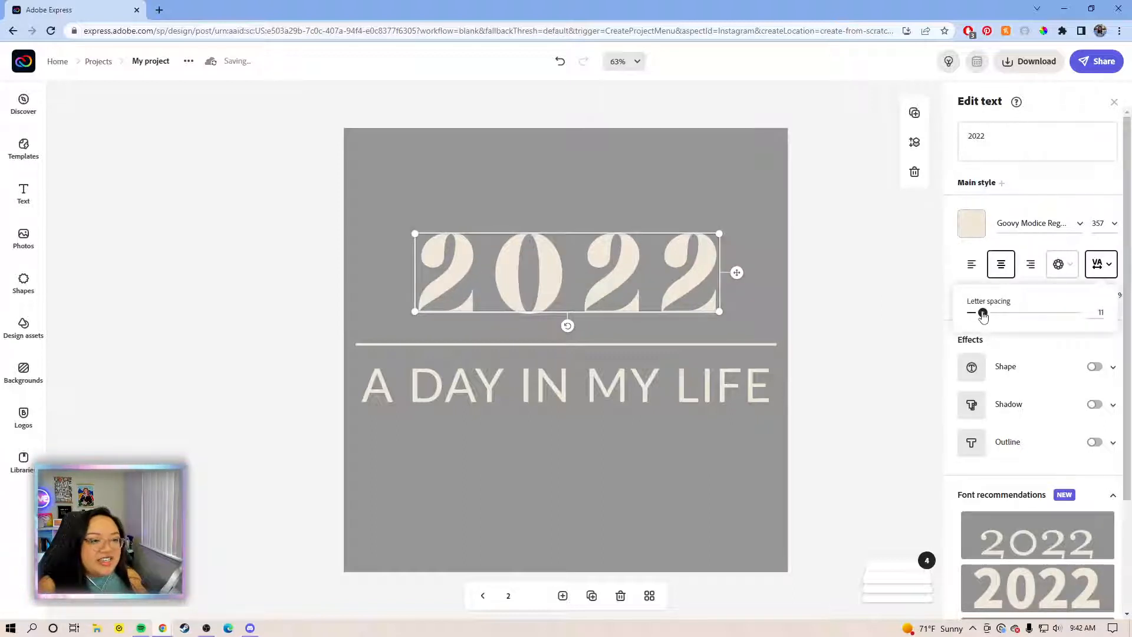
left_click_drag(983, 316, 982, 314)
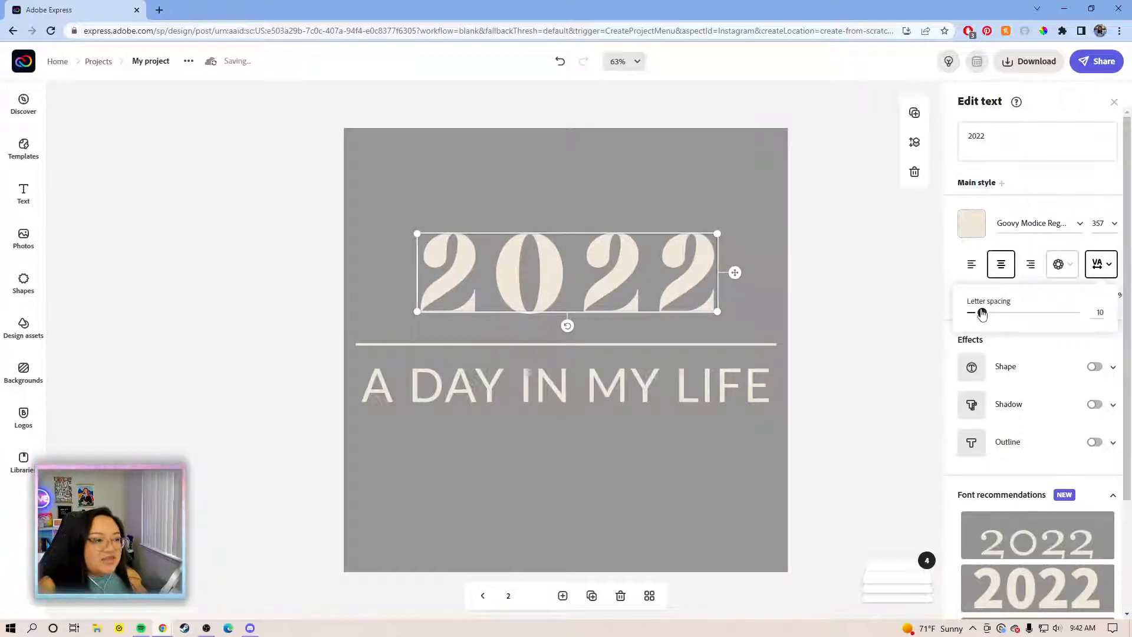
left_click(829, 301)
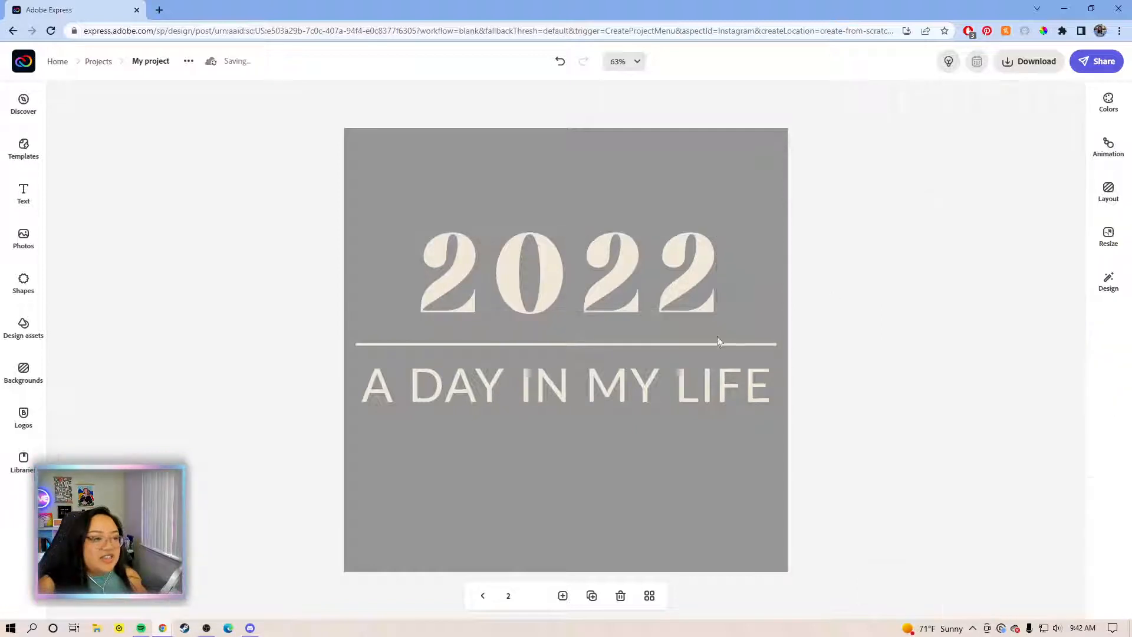
Step: Replace the straight divider below "2022" with a hand-drawn wavy line found by searching the shapes for "line"
left_click(713, 344)
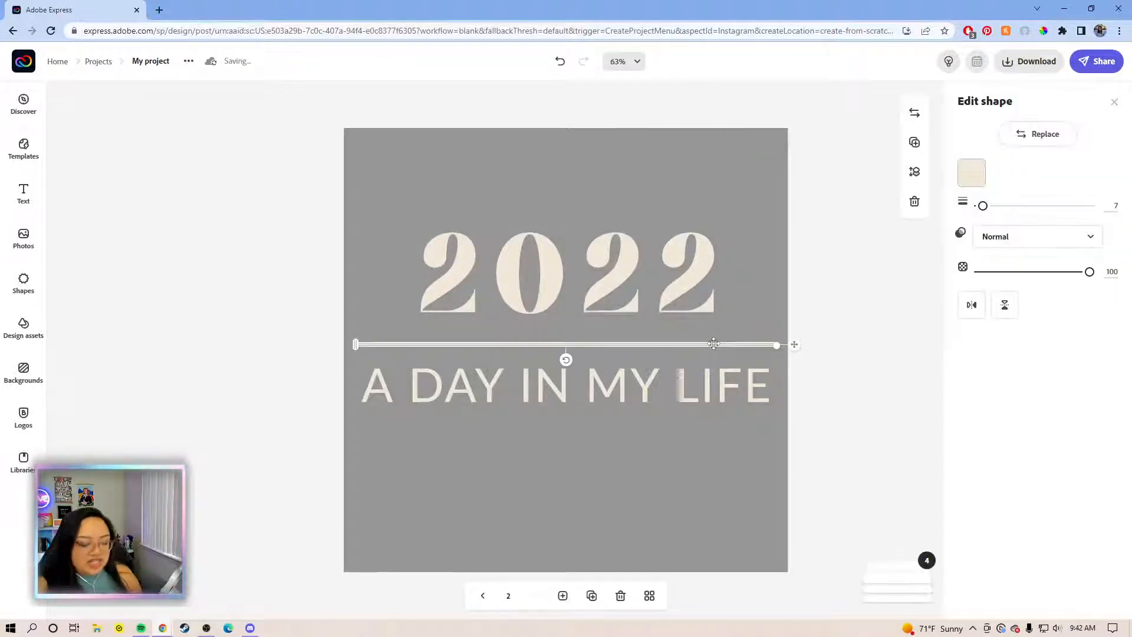
key("Escape")
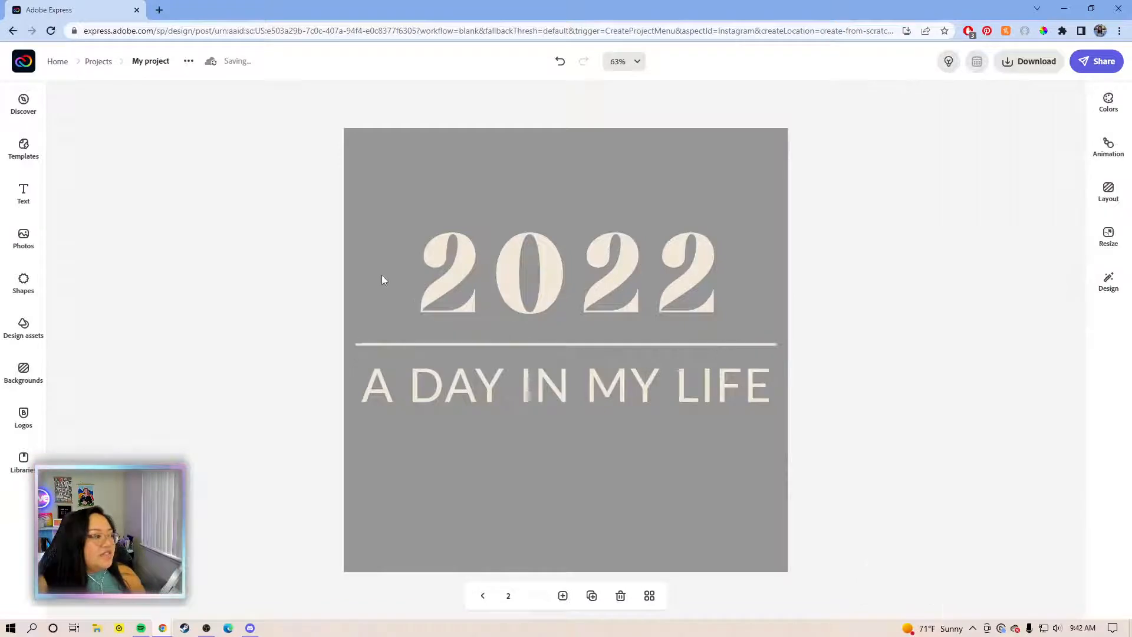
left_click(24, 281)
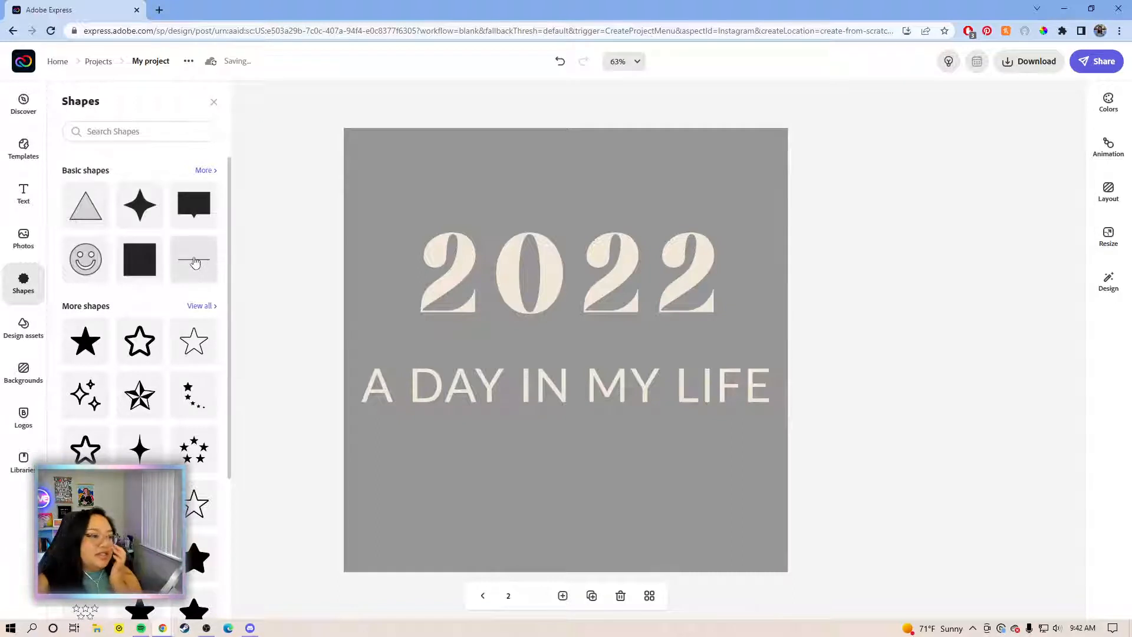
left_click(129, 130)
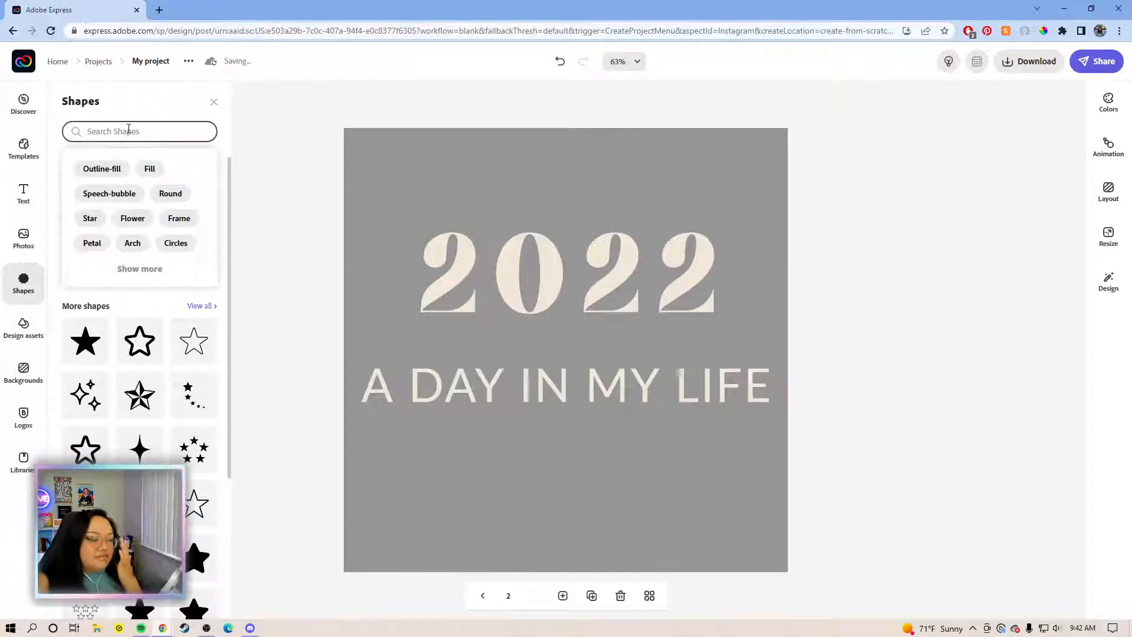
type("L")
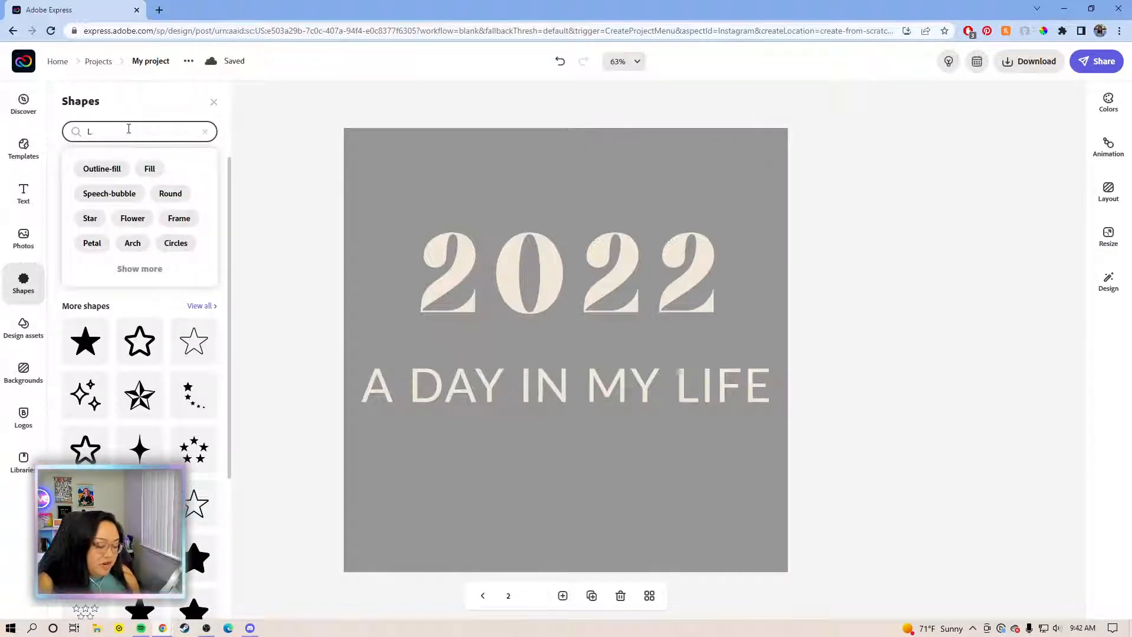
type("OIN")
key("BackSpace")
key("BackSpace")
key("BackSpace")
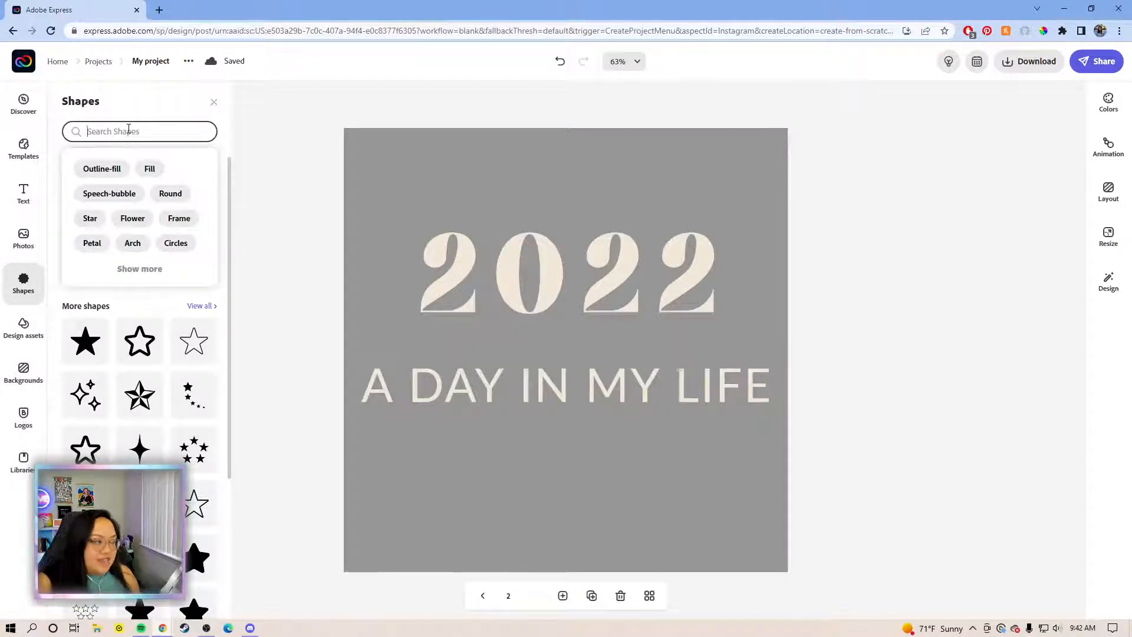
type("line")
key("Return")
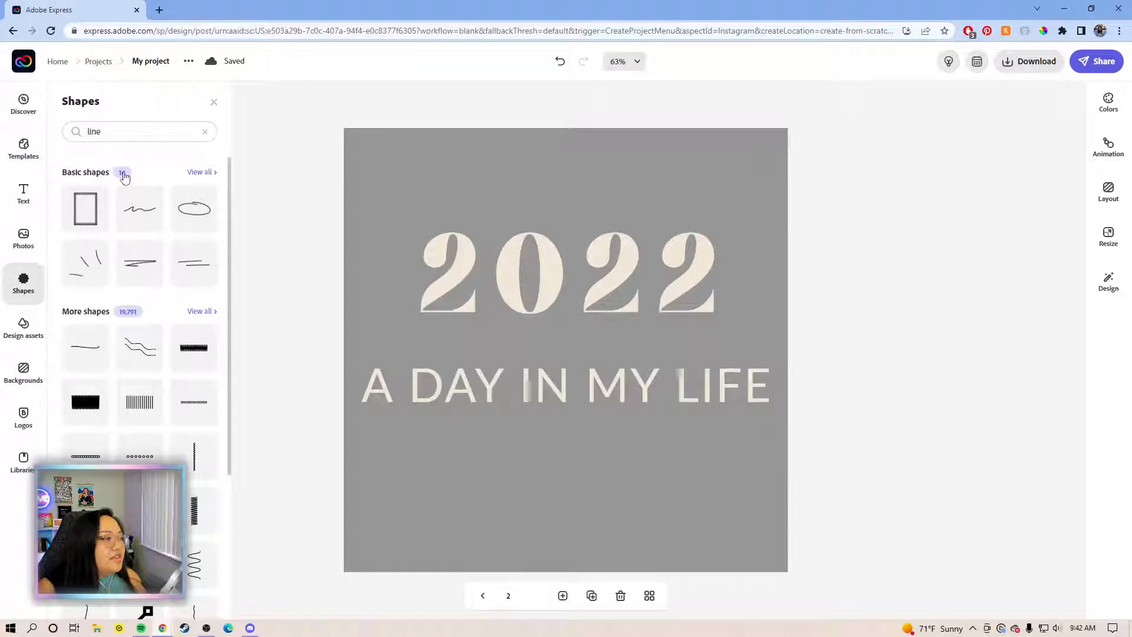
mouse_move(142, 210)
left_mouse_down()
mouse_move(325, 311)
mouse_move(530, 352)
left_mouse_up()
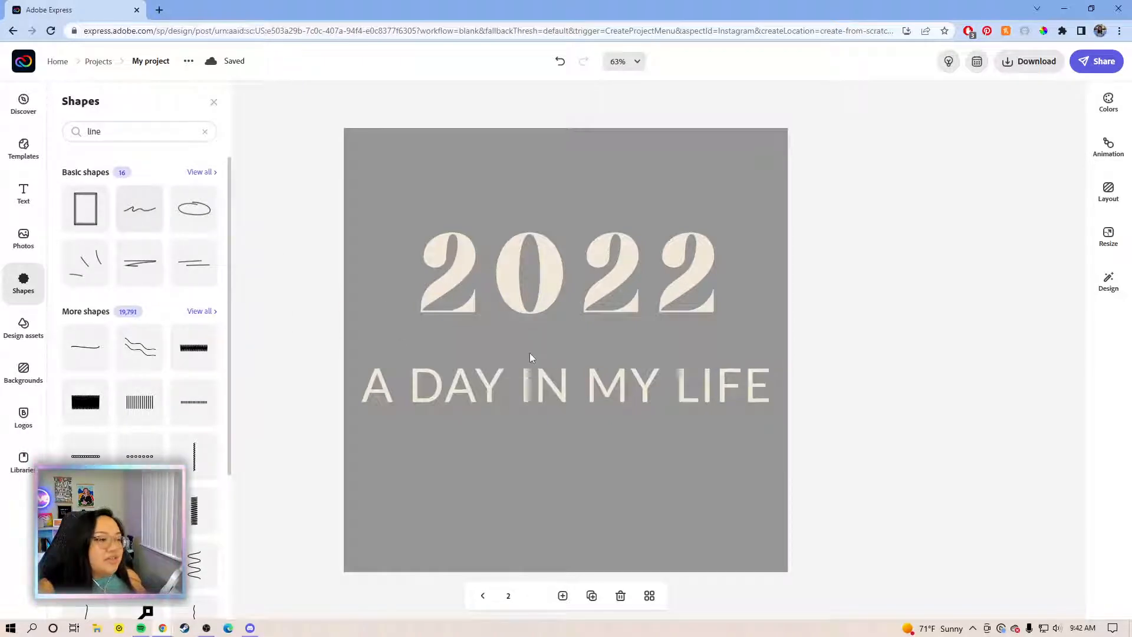
Step: Move the "A DAY IN MY LIFE" text down and enlarge the wavy line to more than twice its width
left_click(645, 391)
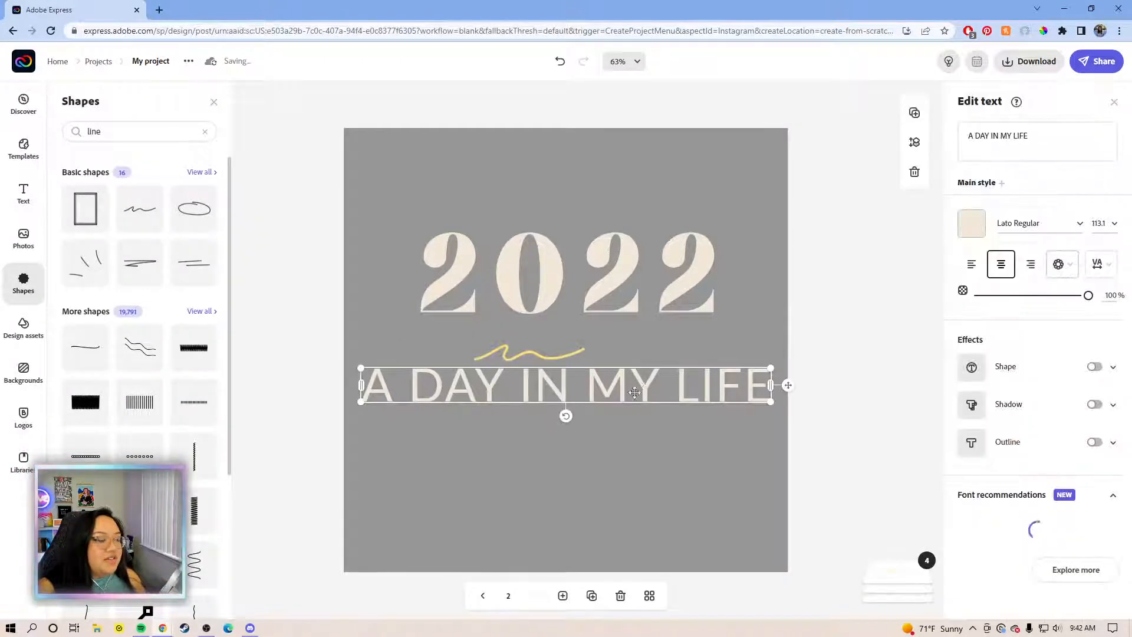
left_click_drag(645, 391, 638, 438)
left_click(547, 356)
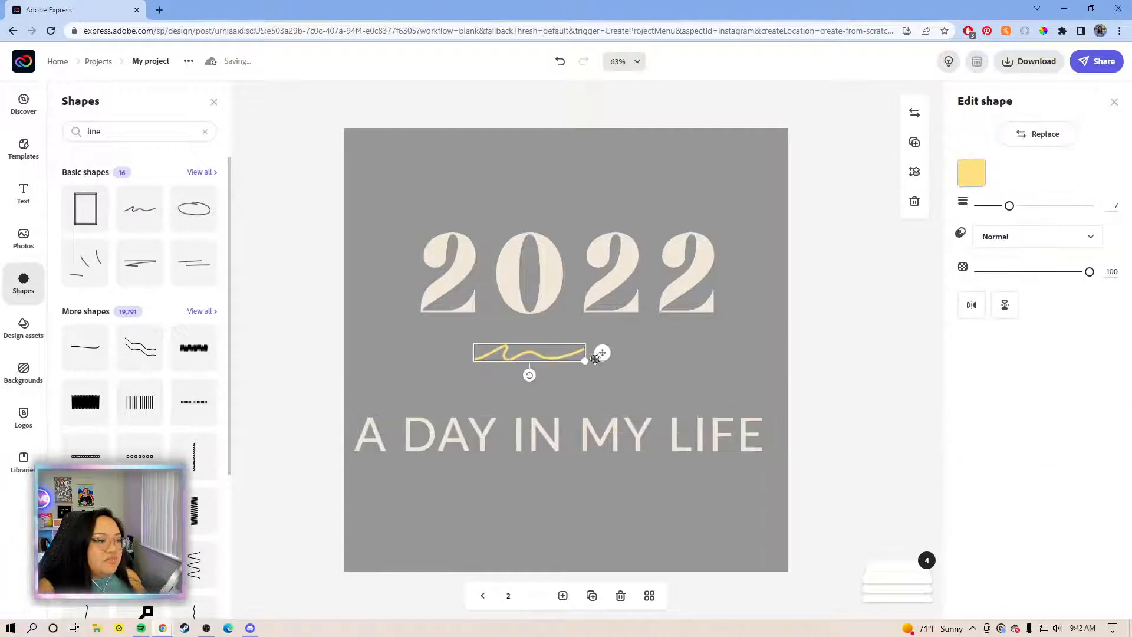
left_click_drag(585, 361, 740, 423)
Step: Centre the wavy line between "2022" and the lower text and recolor it cream #F2E8D9
left_click(756, 366)
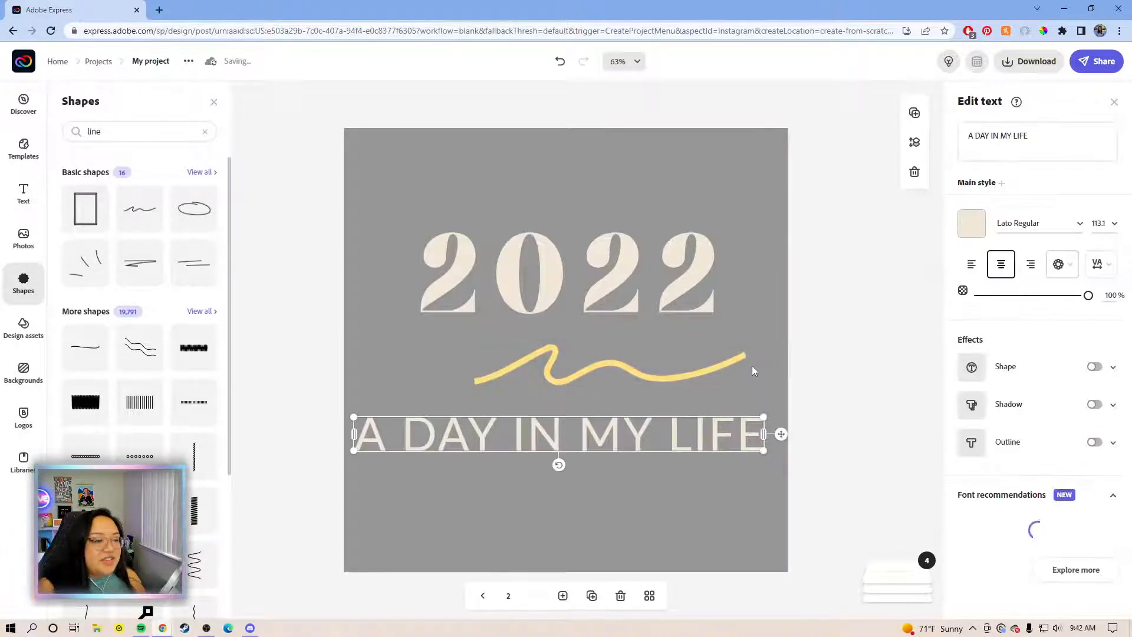
left_click(751, 365)
left_click(730, 359)
left_click_drag(763, 365, 725, 355)
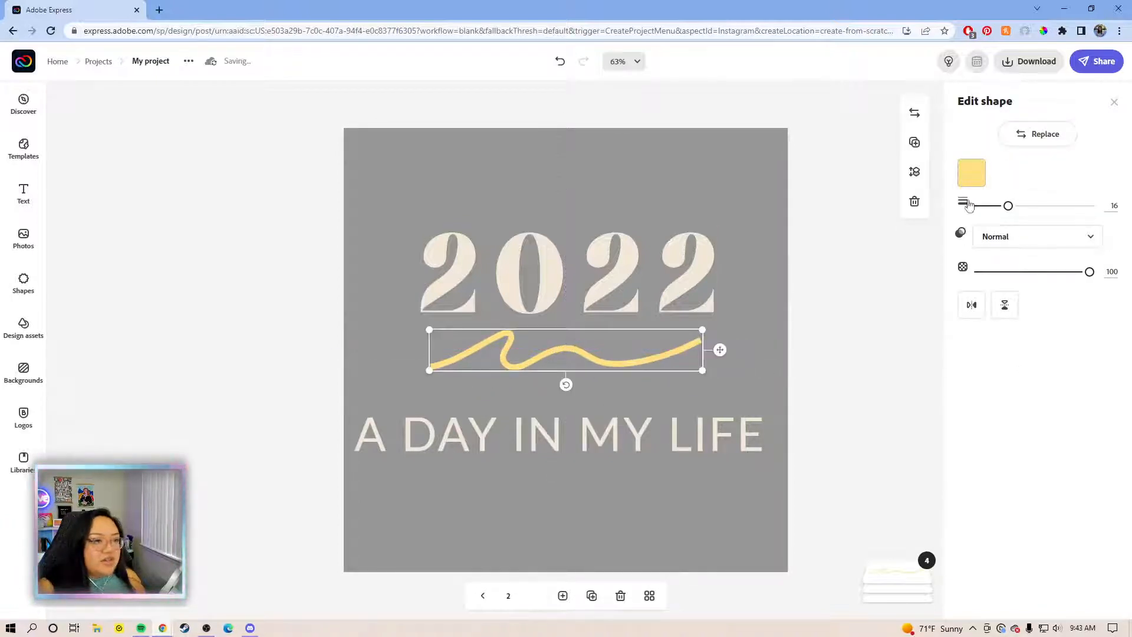
left_click(971, 172)
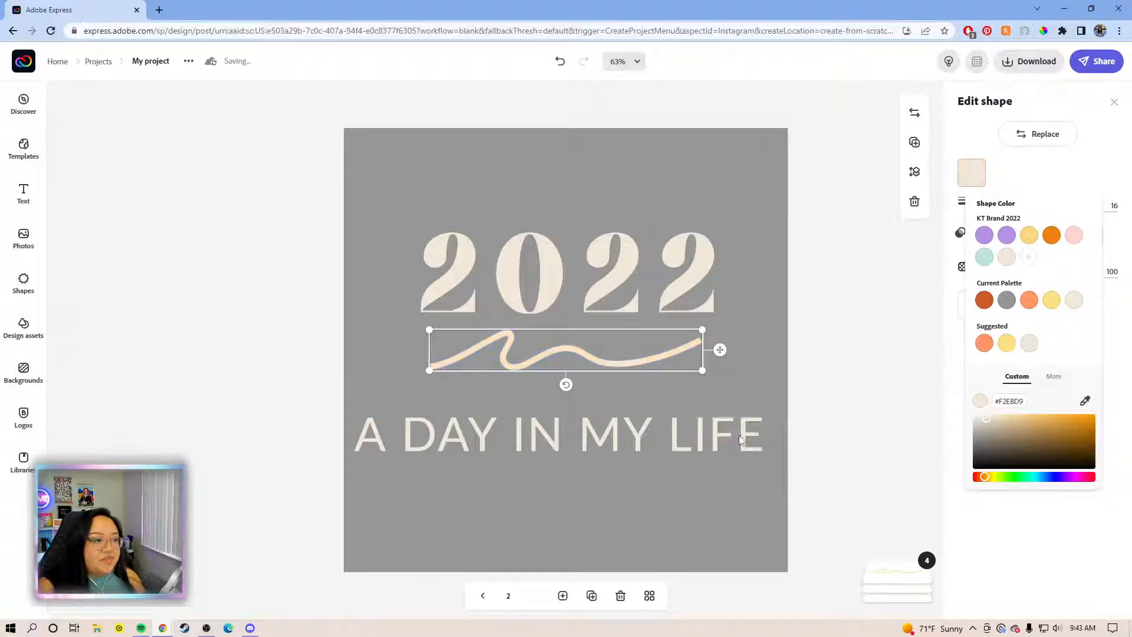
Step: Replace the "A DAY IN MY LIFE" text with "CAMERA ROLL"
left_click(547, 442)
left_click_drag(1039, 139, 955, 132)
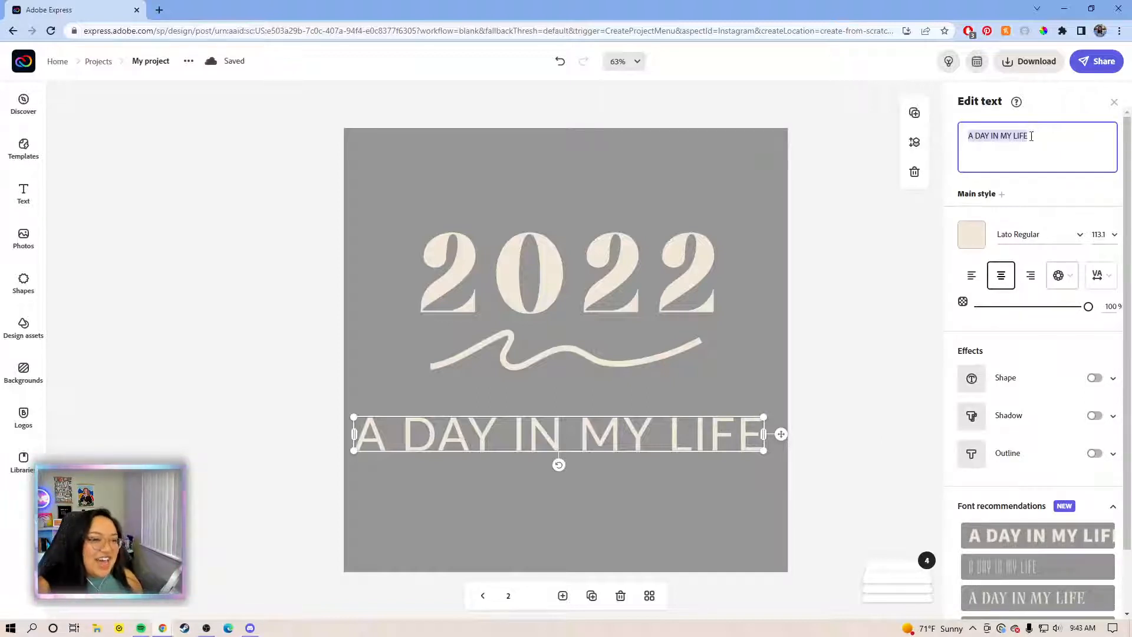
left_click_drag(1031, 135, 969, 132)
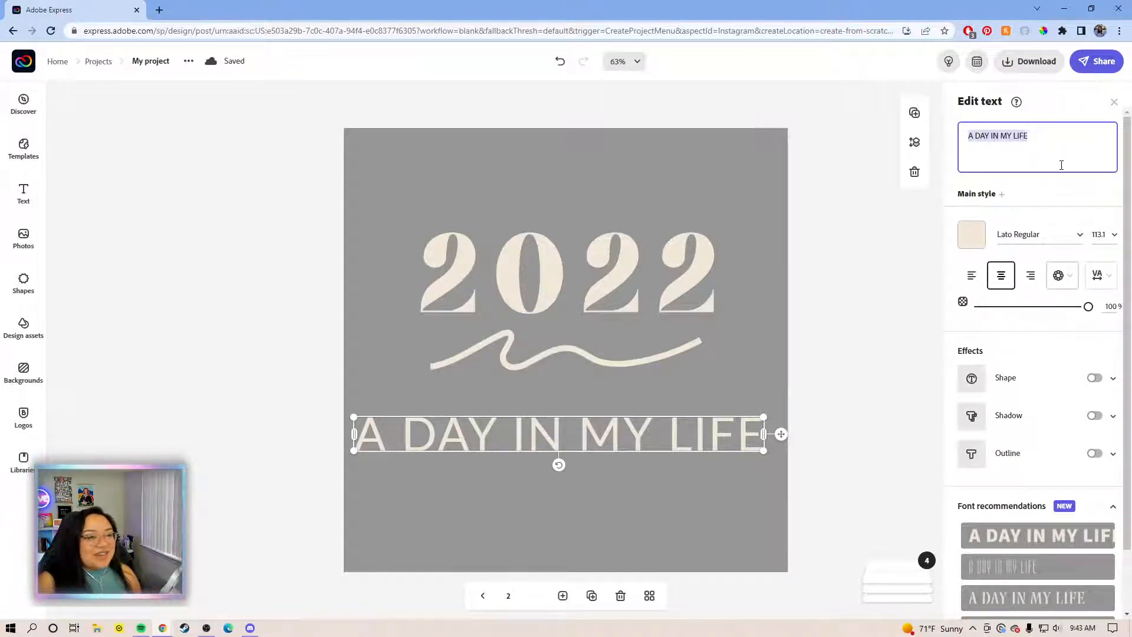
type("C")
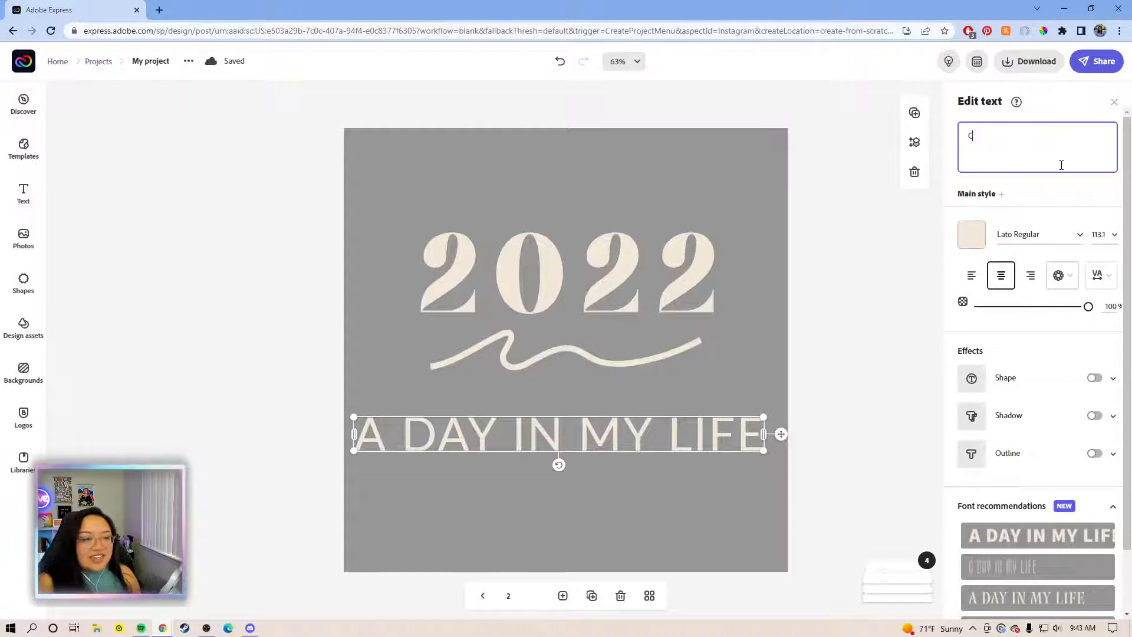
type("AMER")
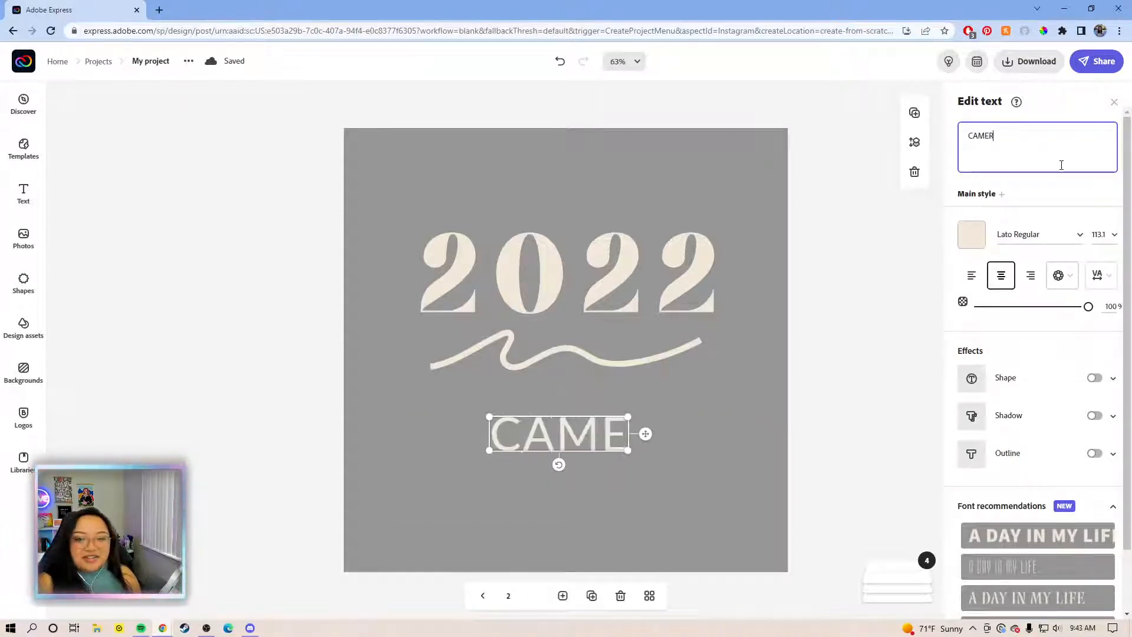
type("A ROLL")
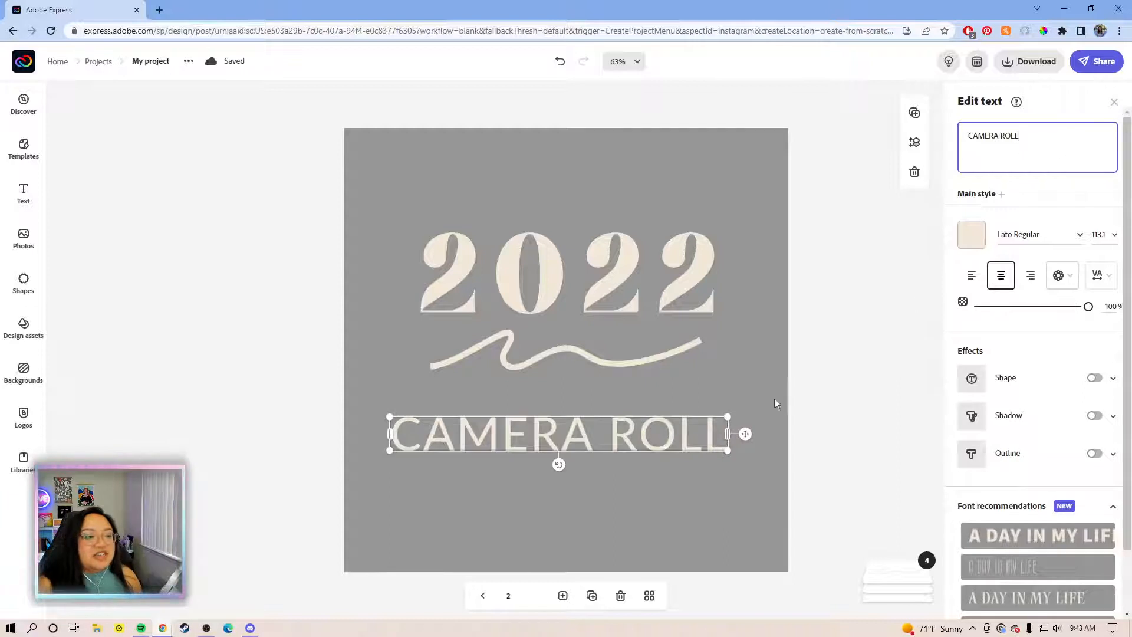
Step: Move "CAMERA ROLL" up closer to the wavy line, enlarge it to nearly the full canvas width, and keep it centred
left_click(745, 416)
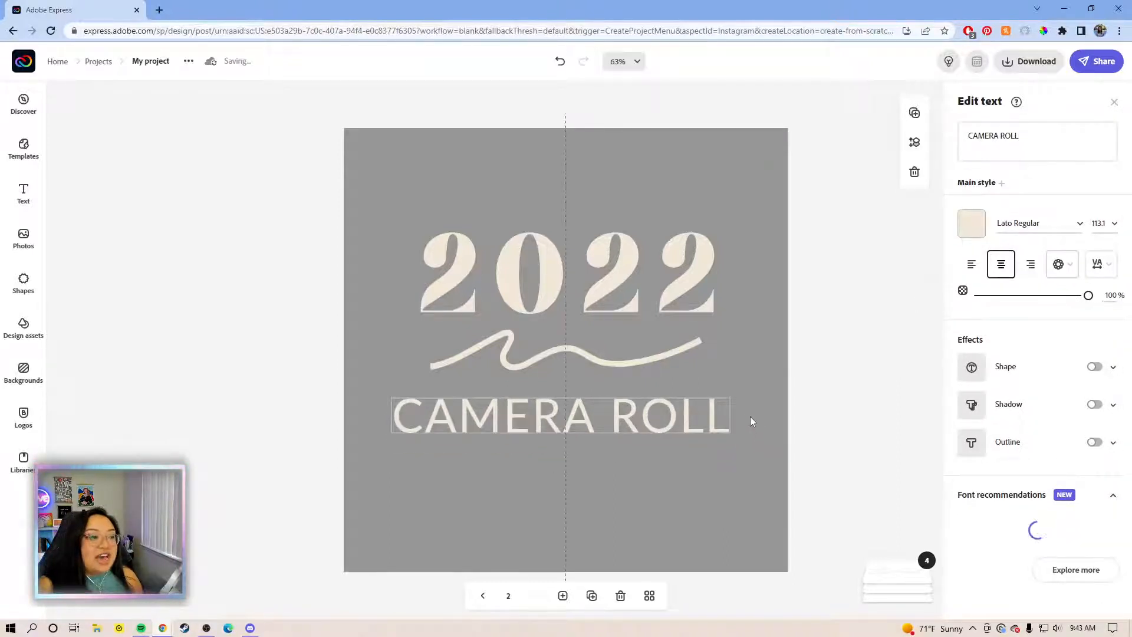
left_click(733, 432)
left_click_drag(734, 434, 782, 449)
left_click(782, 450)
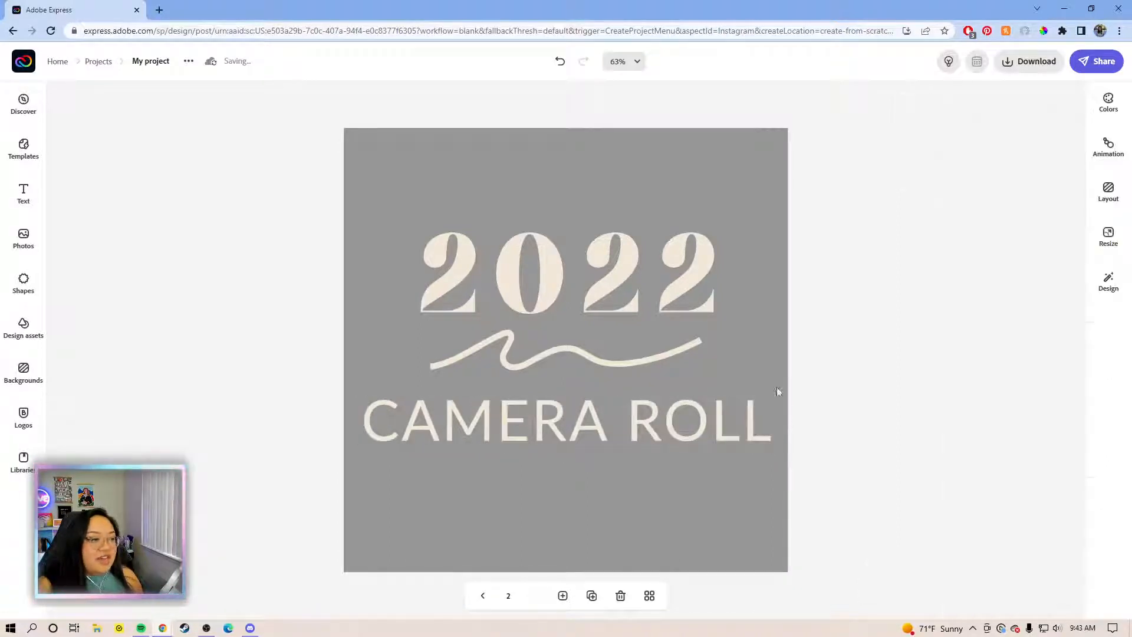
Step: Enlarge "2022" to about size 417 and widen the wavy line to match its width, centring both on the canvas
left_click(712, 251)
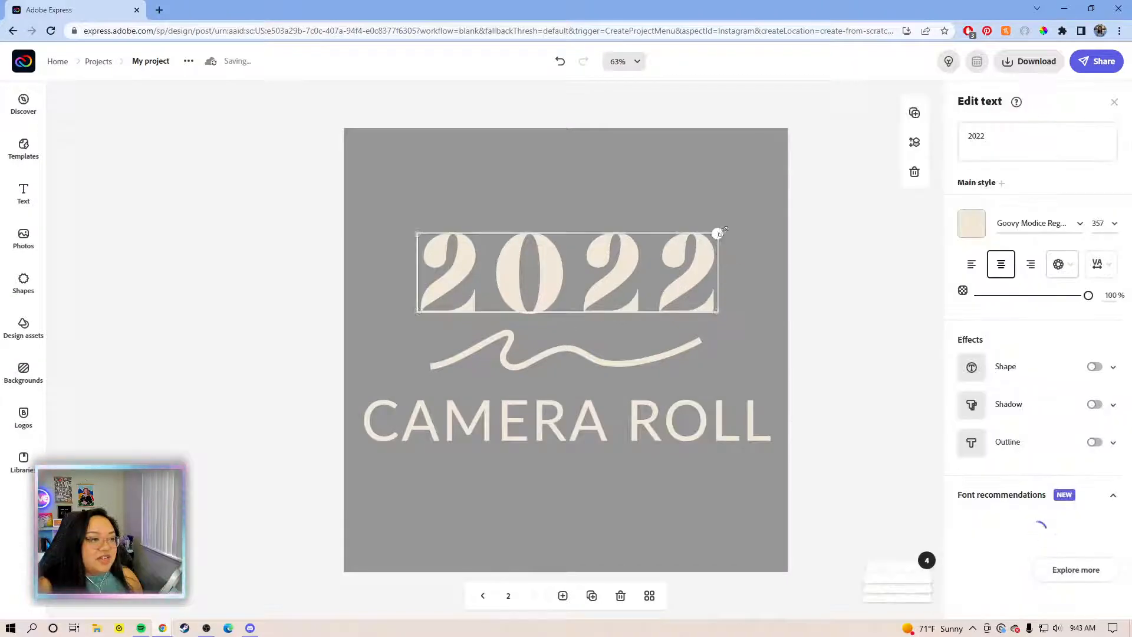
left_click_drag(717, 234, 768, 218)
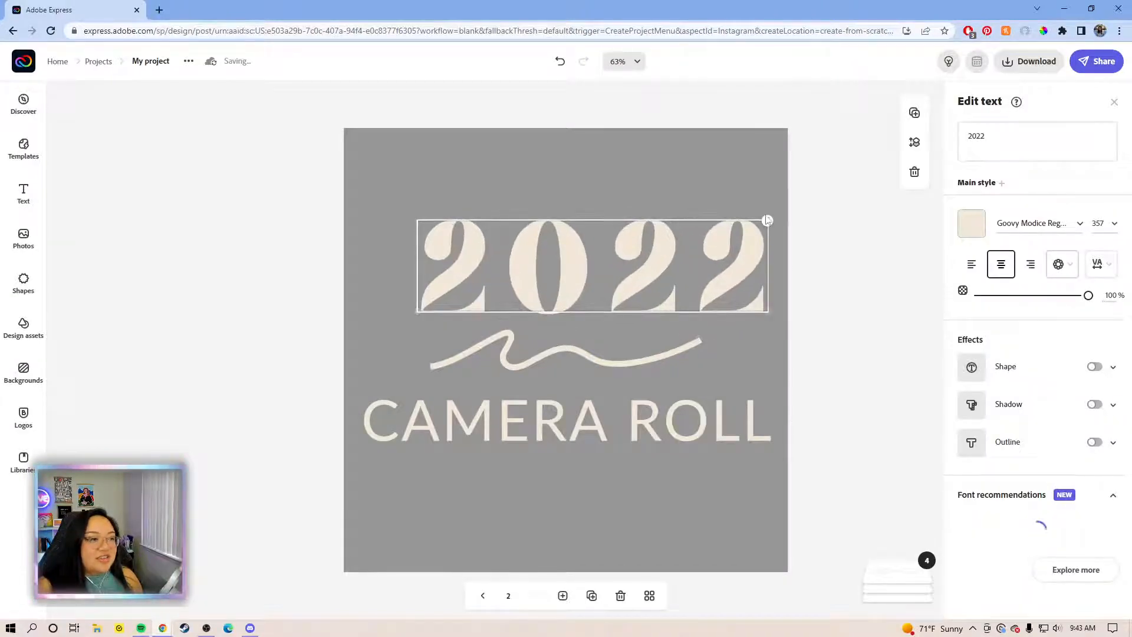
left_click_drag(775, 260, 762, 257)
left_click(647, 365)
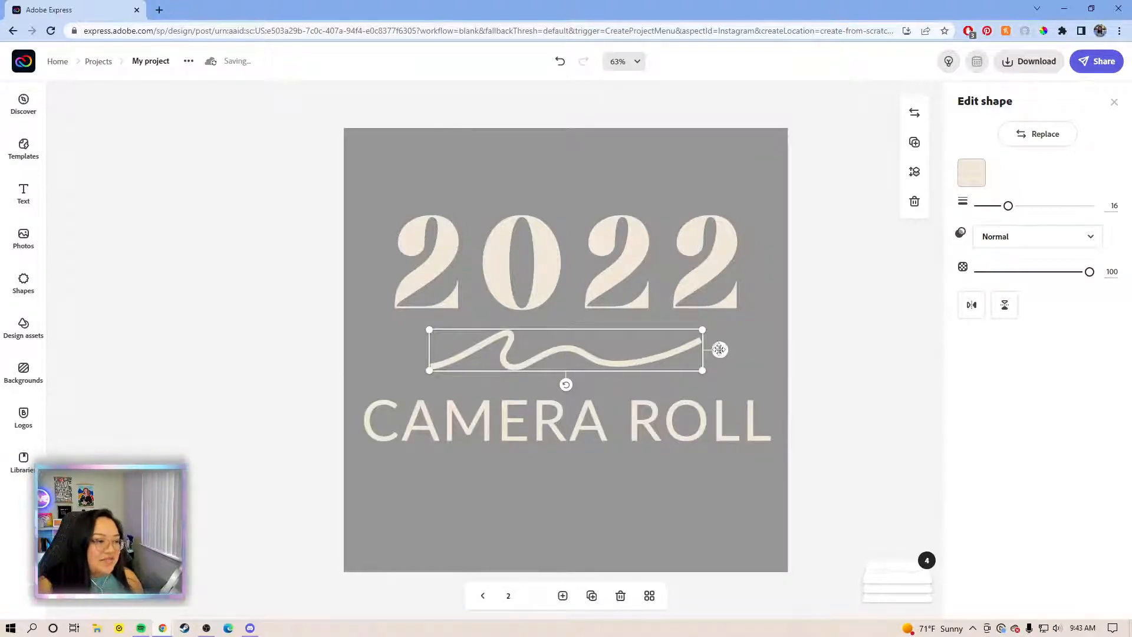
mouse_move(720, 351)
left_mouse_down()
mouse_move(686, 357)
mouse_move(753, 323)
mouse_move(698, 345)
left_mouse_up()
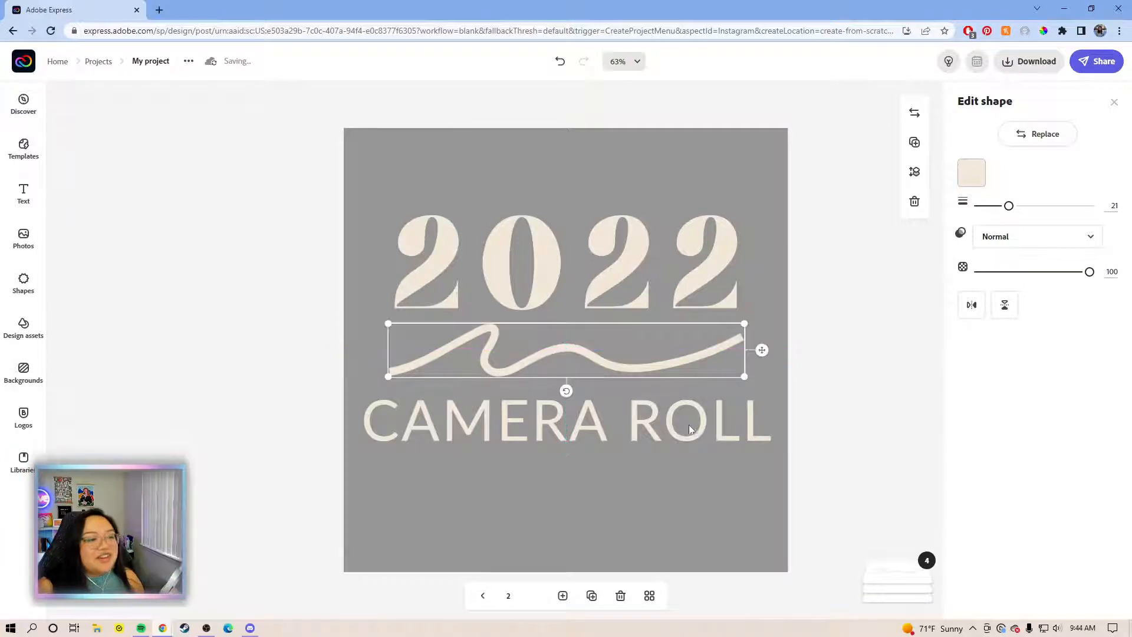
Step: Shift "CAMERA ROLL" slightly down and "2022" slightly up to space both evenly around the wavy line, keeping them centred
left_click(687, 420)
left_click_drag(688, 420, 699, 430)
left_click_drag(714, 298, 695, 270)
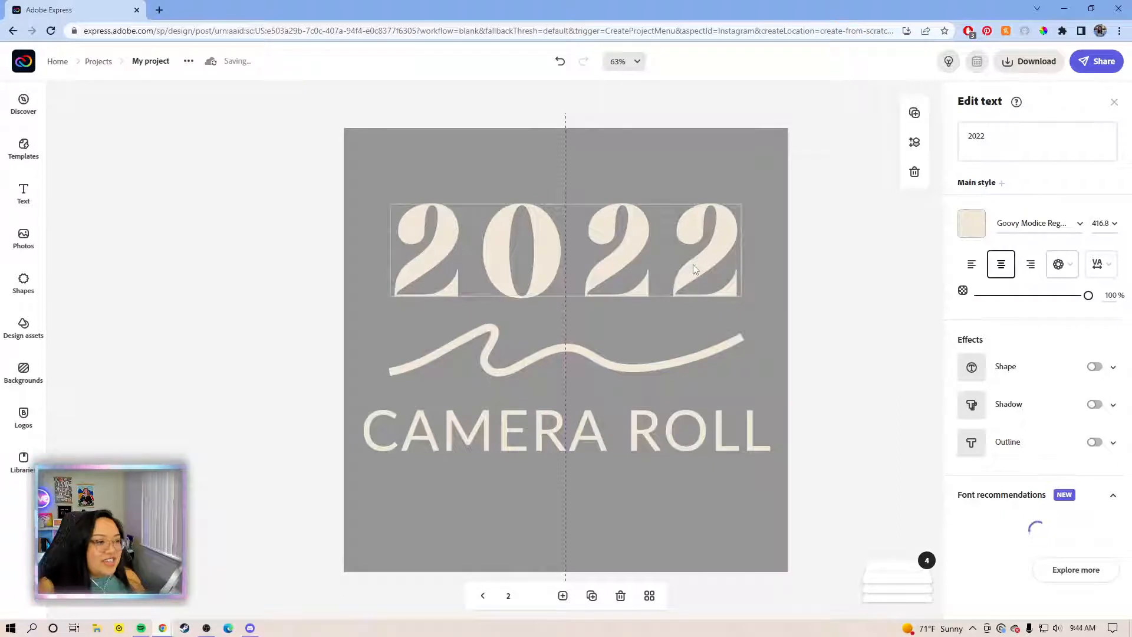
left_click_drag(692, 270, 679, 289)
left_click(675, 304)
left_click_drag(641, 427, 642, 427)
left_click(842, 327)
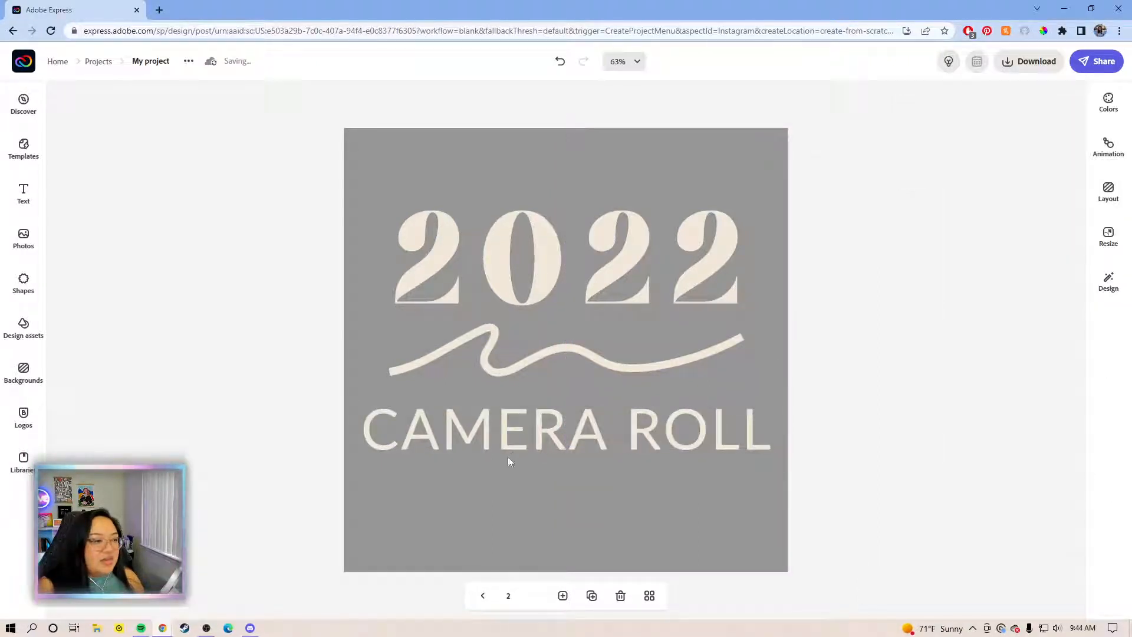
Step: Shrink the "CAMERA ROLL" text slightly from both sides, keeping it roughly centred under the wavy line
left_click(713, 447)
left_click_drag(767, 449, 640, 449)
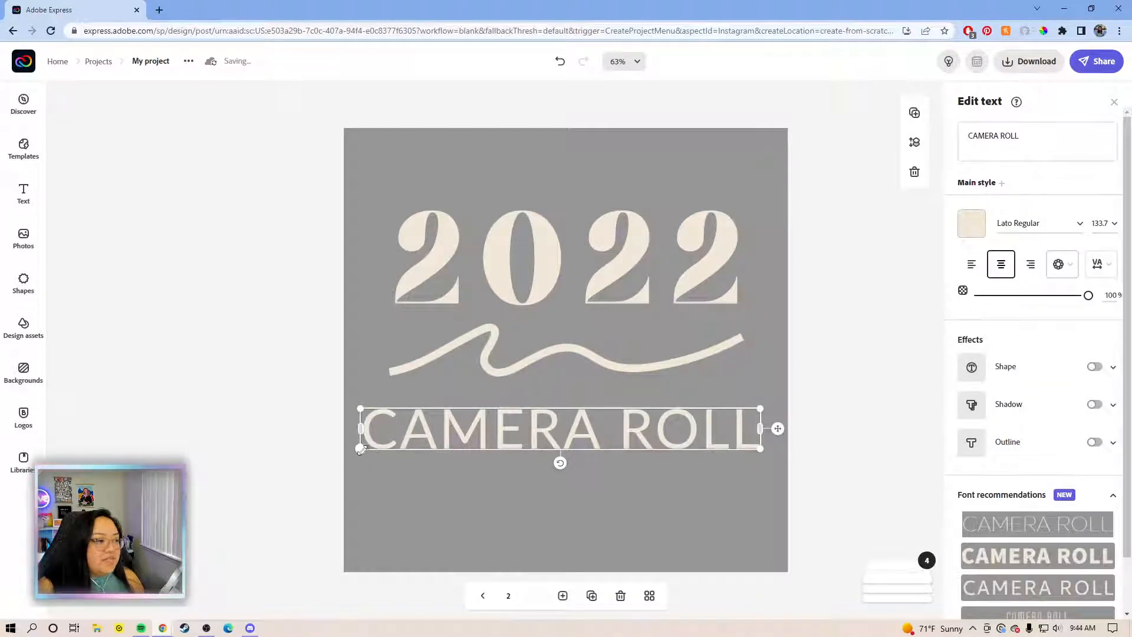
left_click_drag(364, 451, 373, 448)
left_click(796, 315)
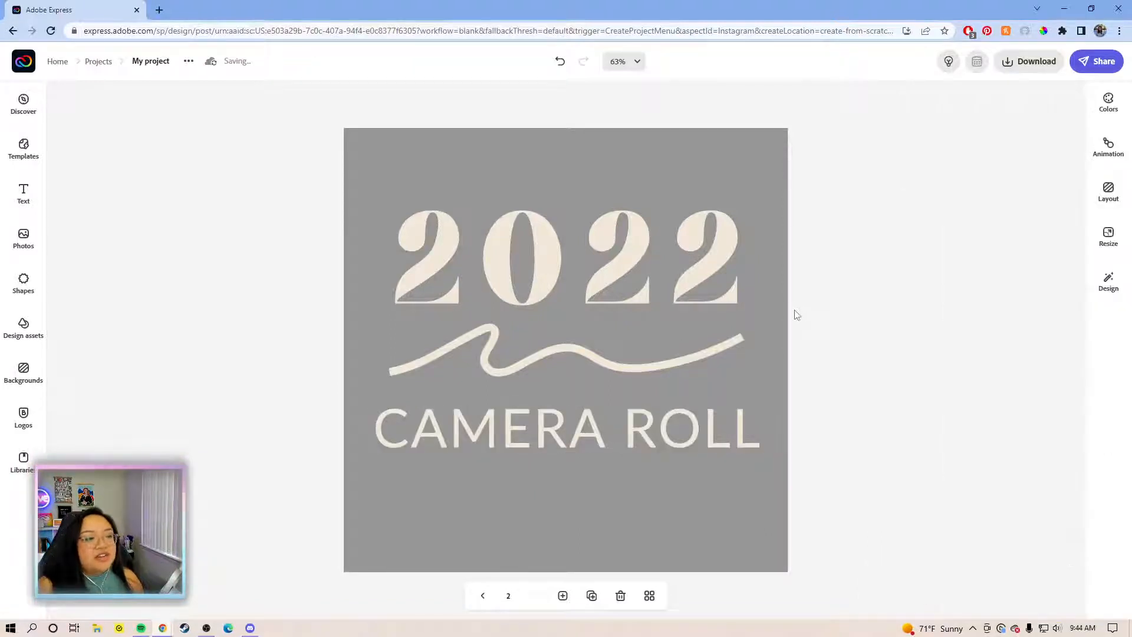
Step: Add a shadow effect to the "2022" text and set its color to grey #838381
left_click(693, 268)
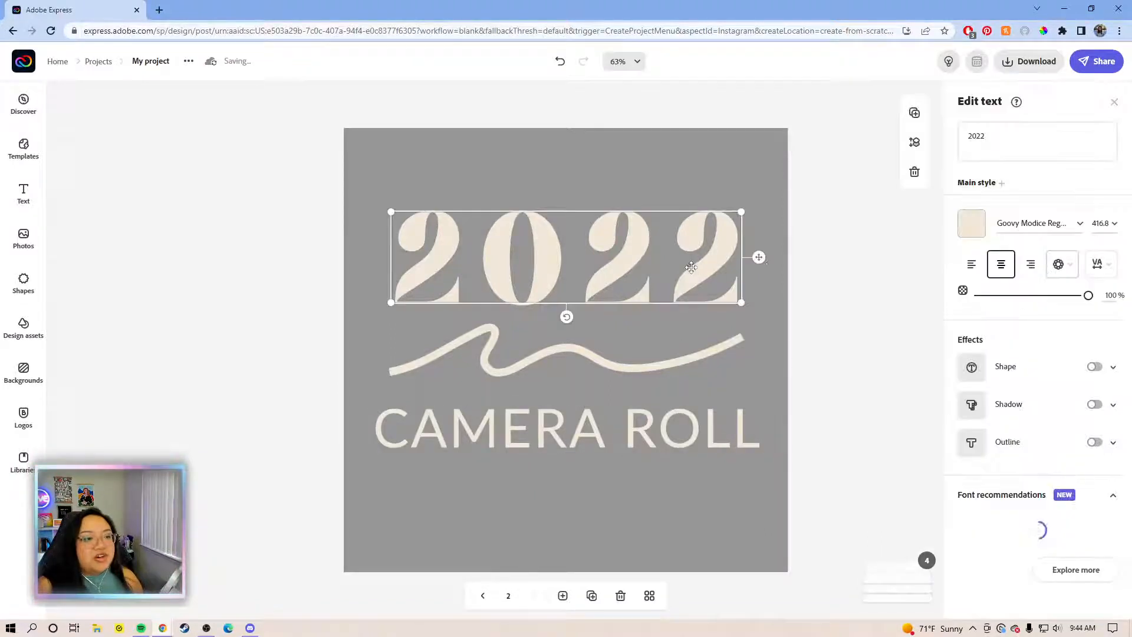
left_click(1096, 404)
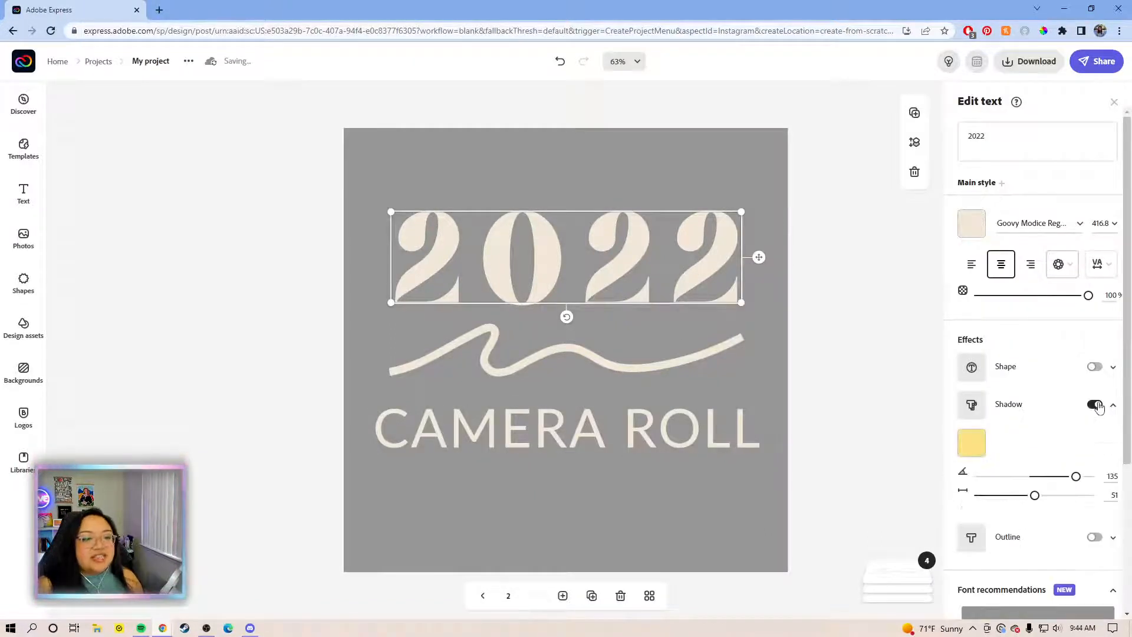
left_click(971, 443)
left_click_drag(993, 350, 976, 361)
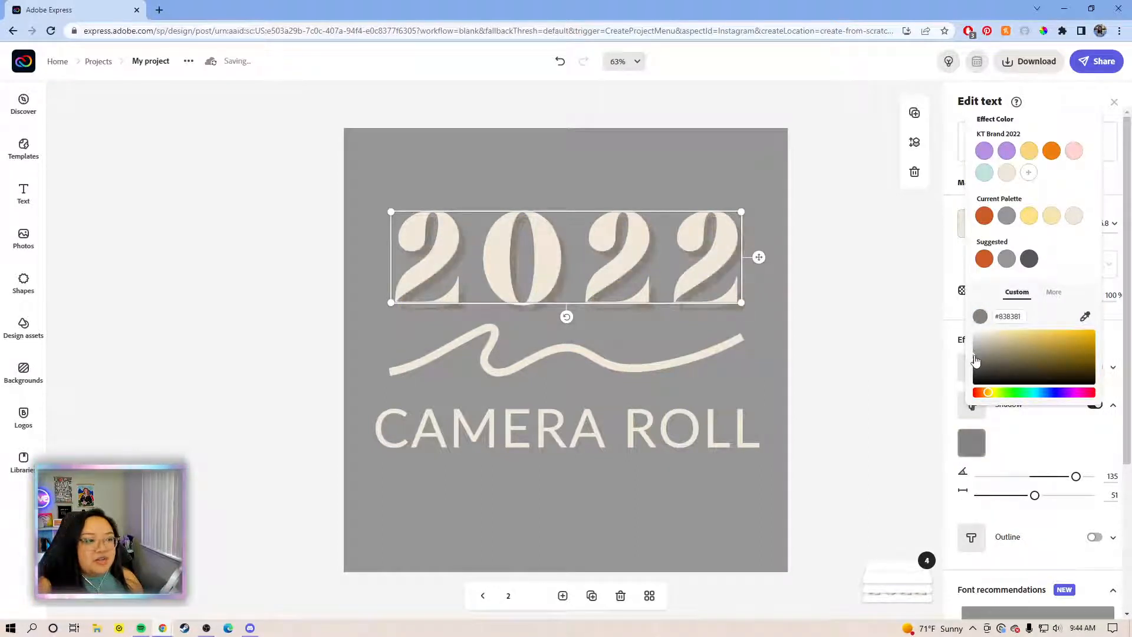
Step: Try the brand mint #BFE3DB as the page background and settle on the brand orange #F08111
left_click(775, 187)
left_click(1037, 162)
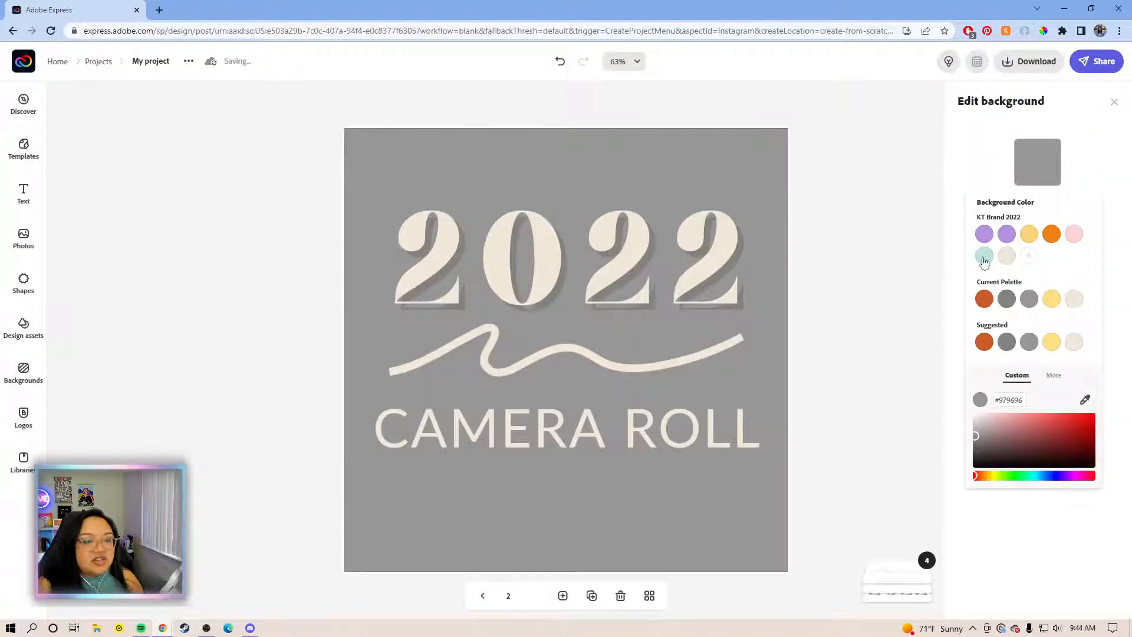
left_click(984, 257)
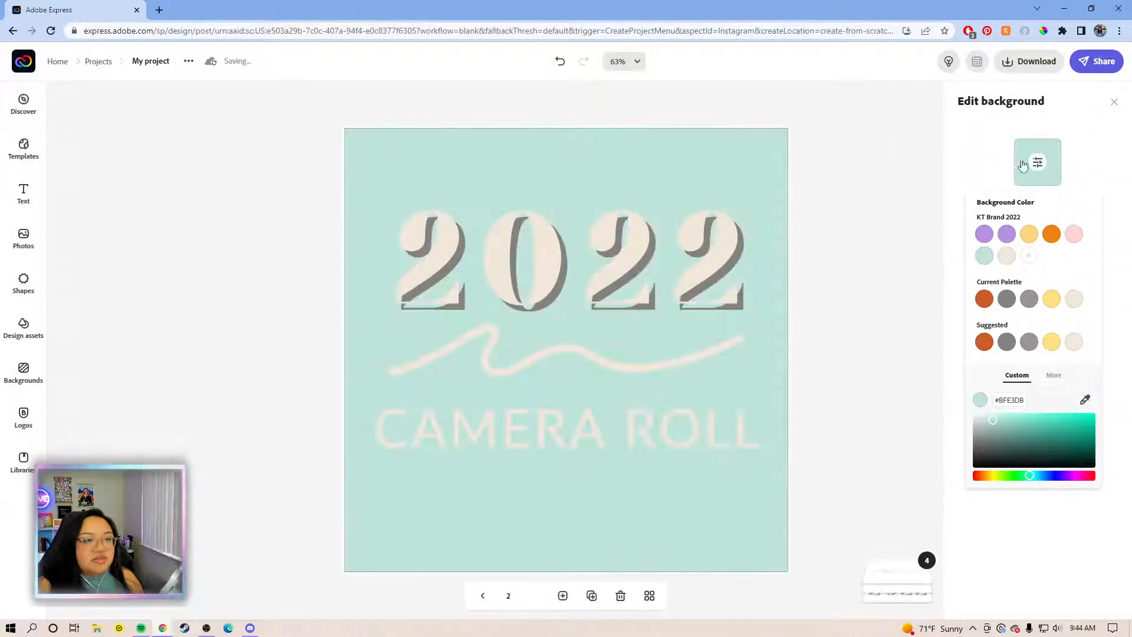
left_click(1052, 164)
left_click(1051, 164)
left_click(1051, 234)
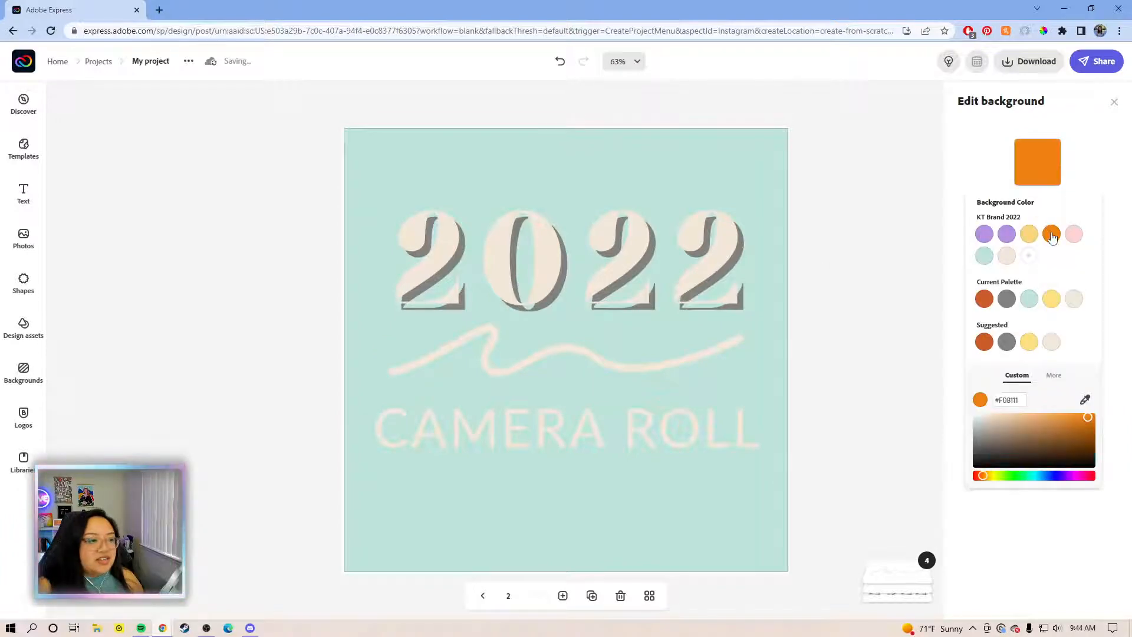
left_click(658, 166)
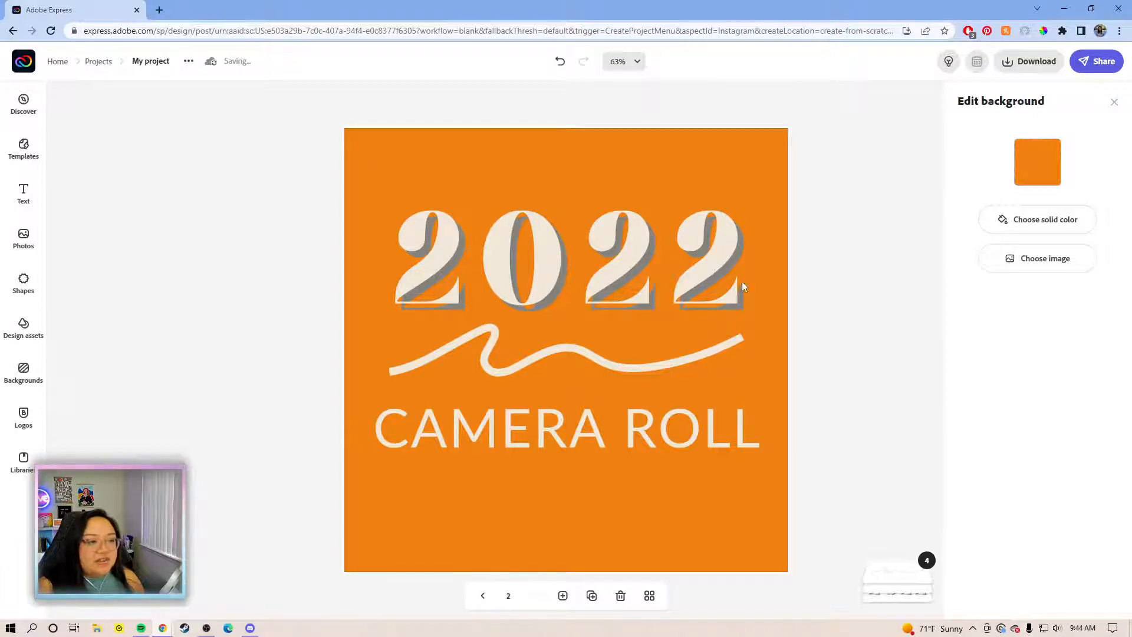
Step: Add a shadow effect to the "CAMERA ROLL" text and set its color to grey #838381
left_click(590, 425)
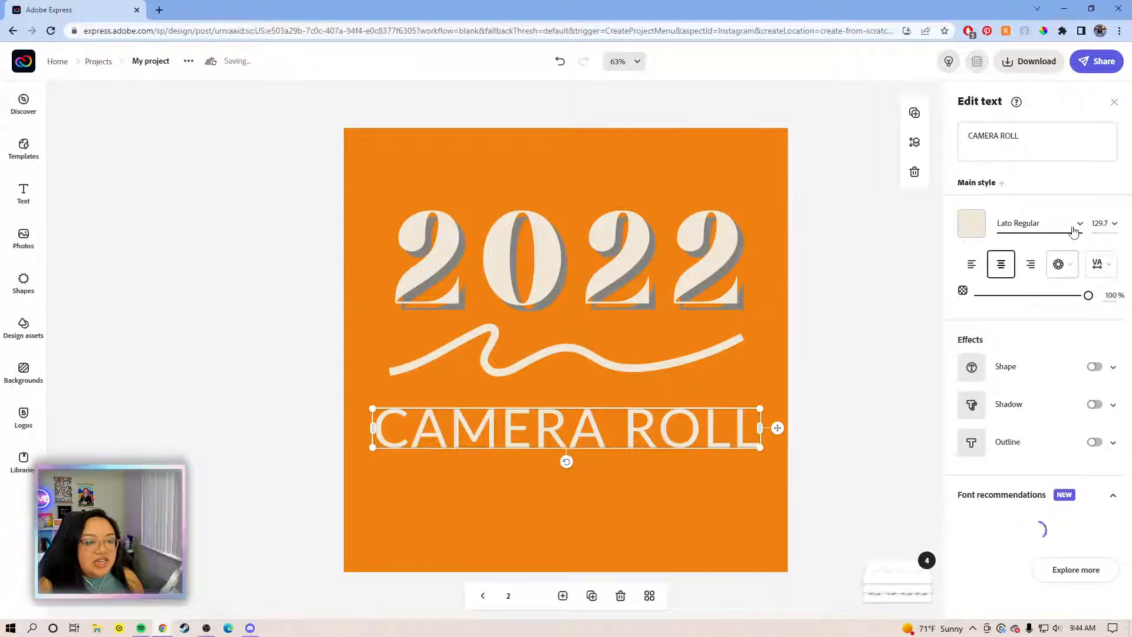
left_click(1095, 405)
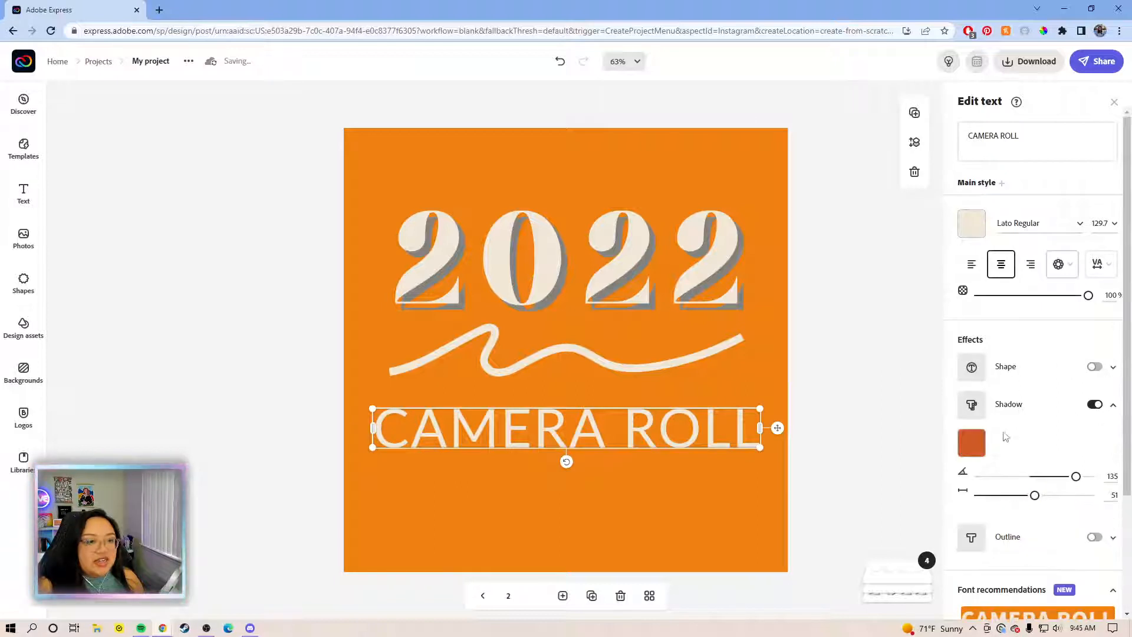
left_click(972, 442)
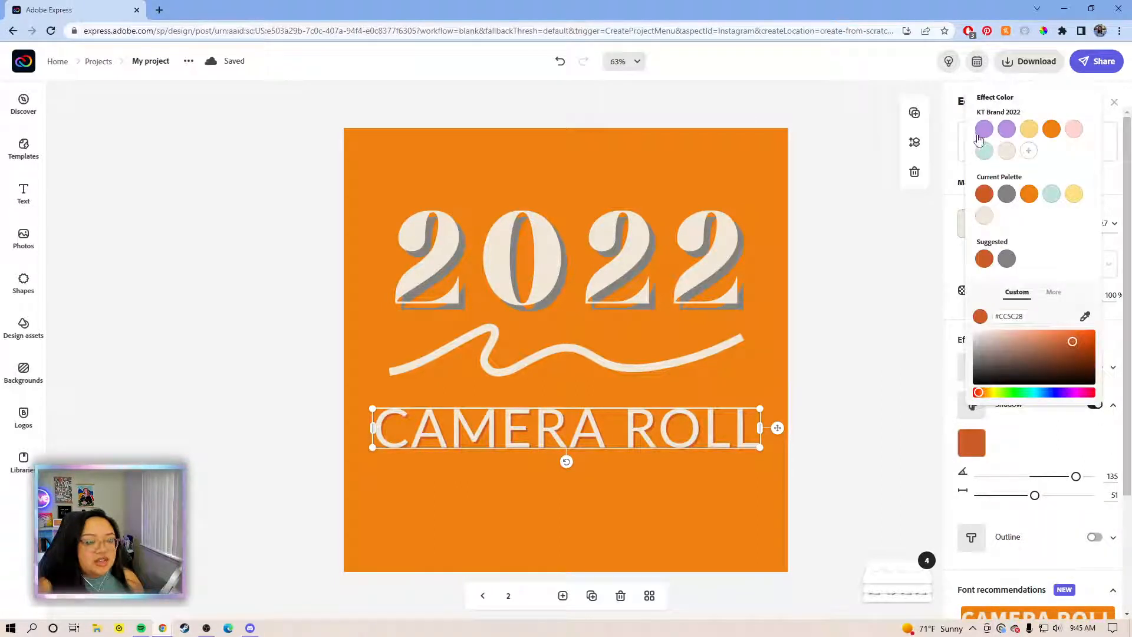
left_click(1007, 194)
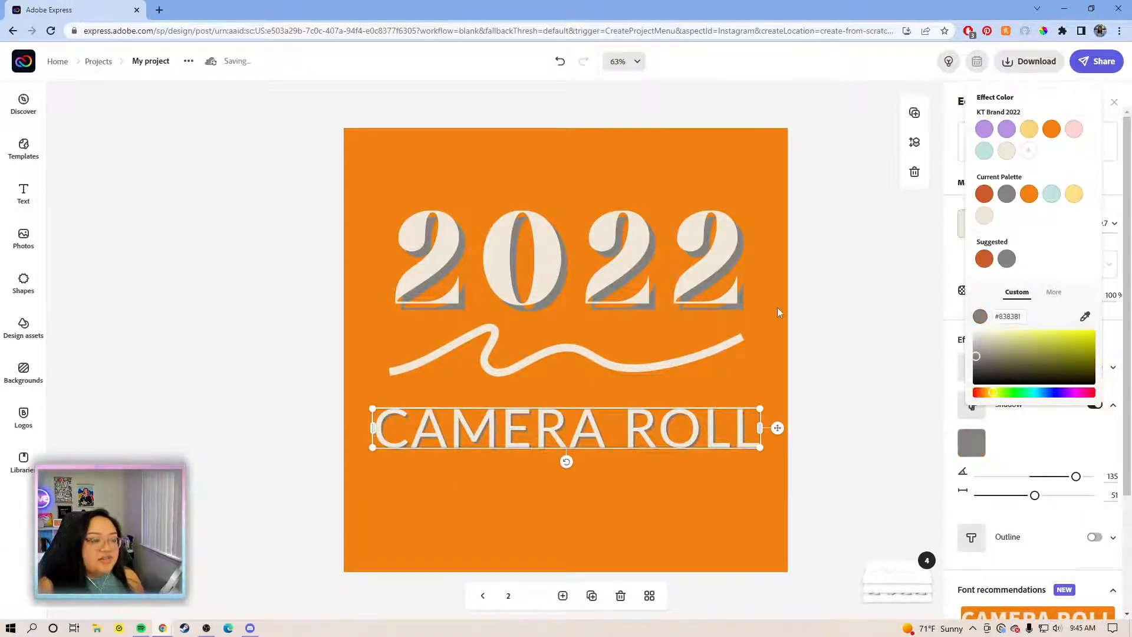
left_click(804, 326)
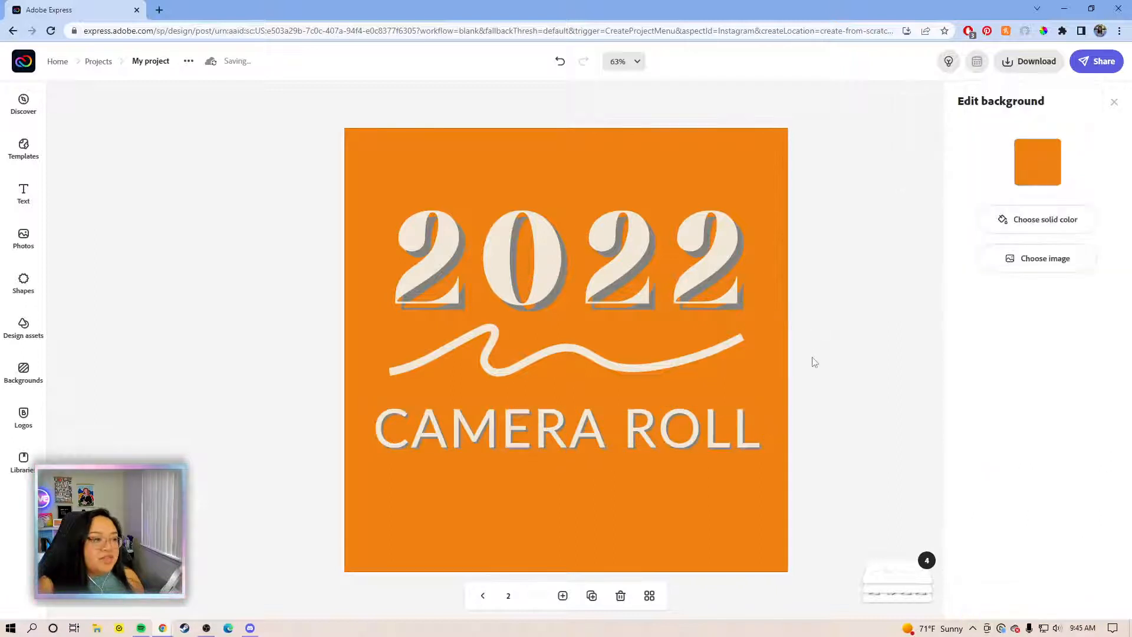
Step: Duplicate the wavy line and align the copy over the original, nudged slightly left and up
left_click(729, 350)
left_click(915, 142)
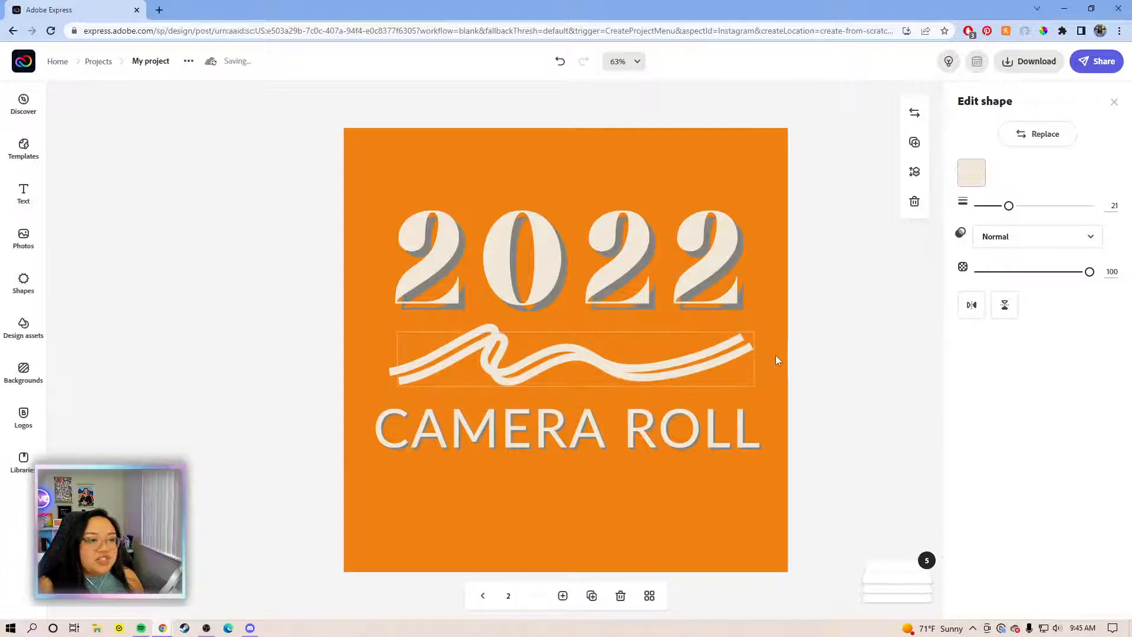
left_click_drag(776, 355, 767, 348)
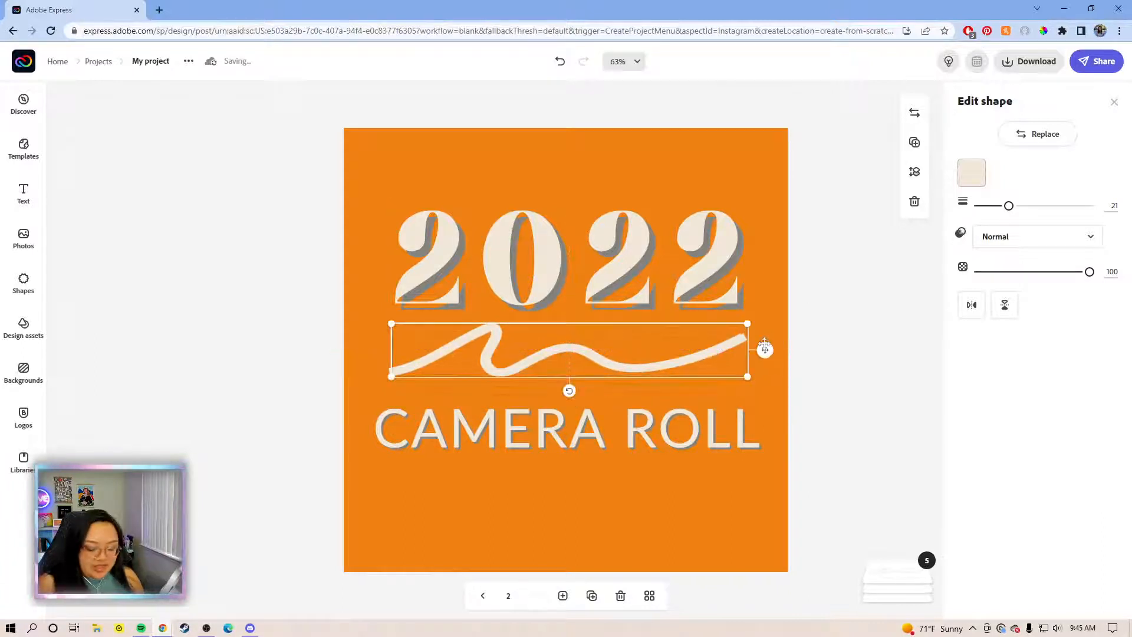
key("Left")
key("Left")
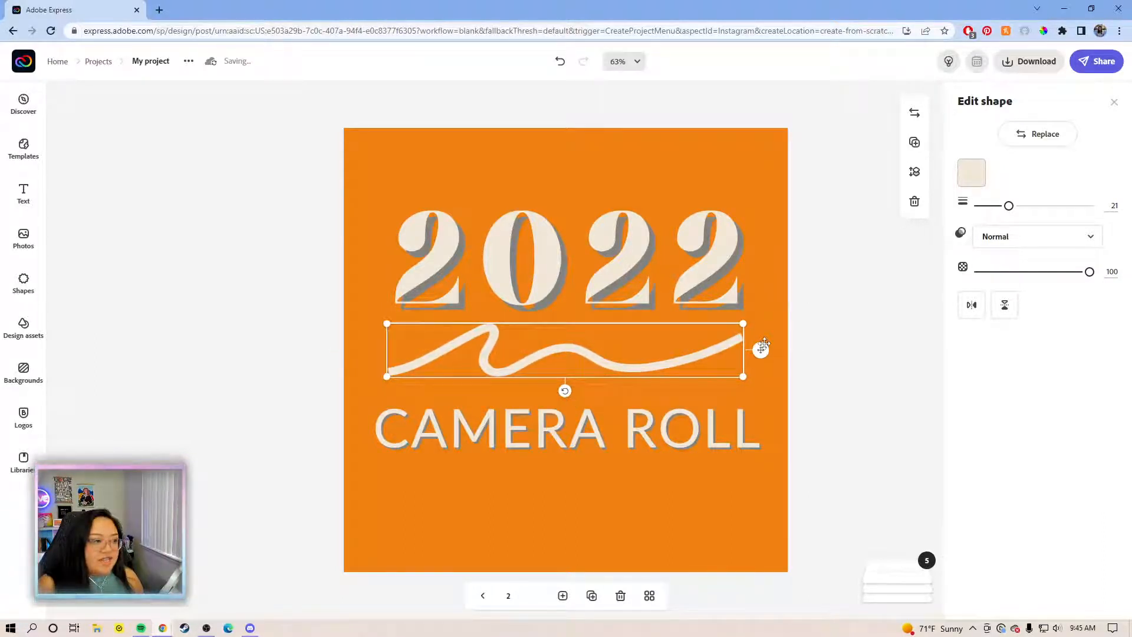
key("Up")
key("Up")
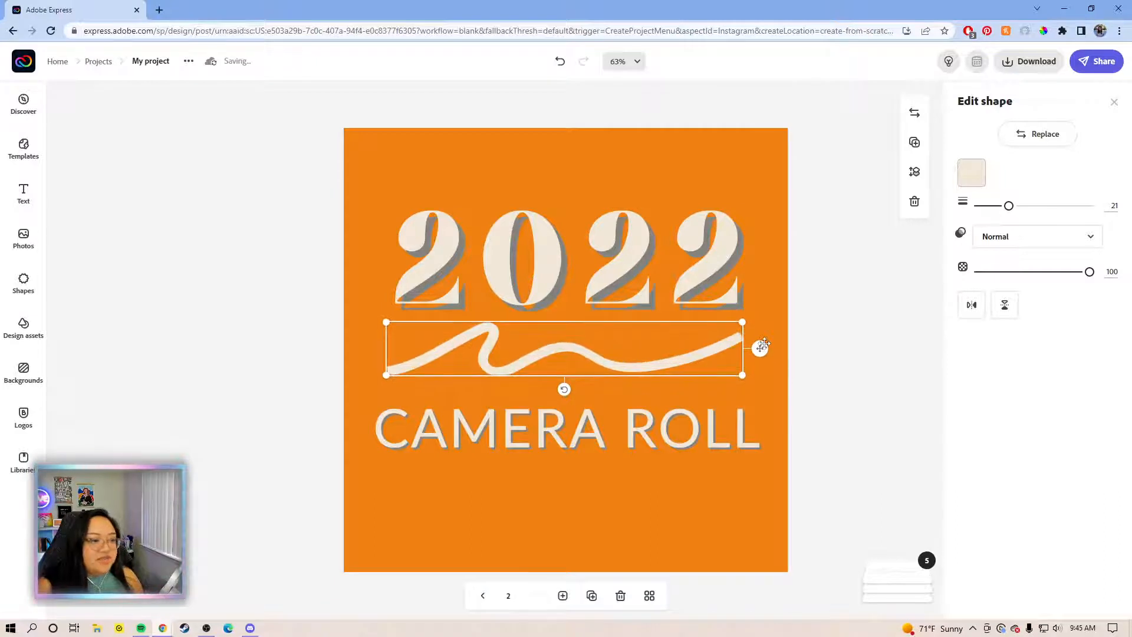
left_click(820, 355)
left_click(749, 343)
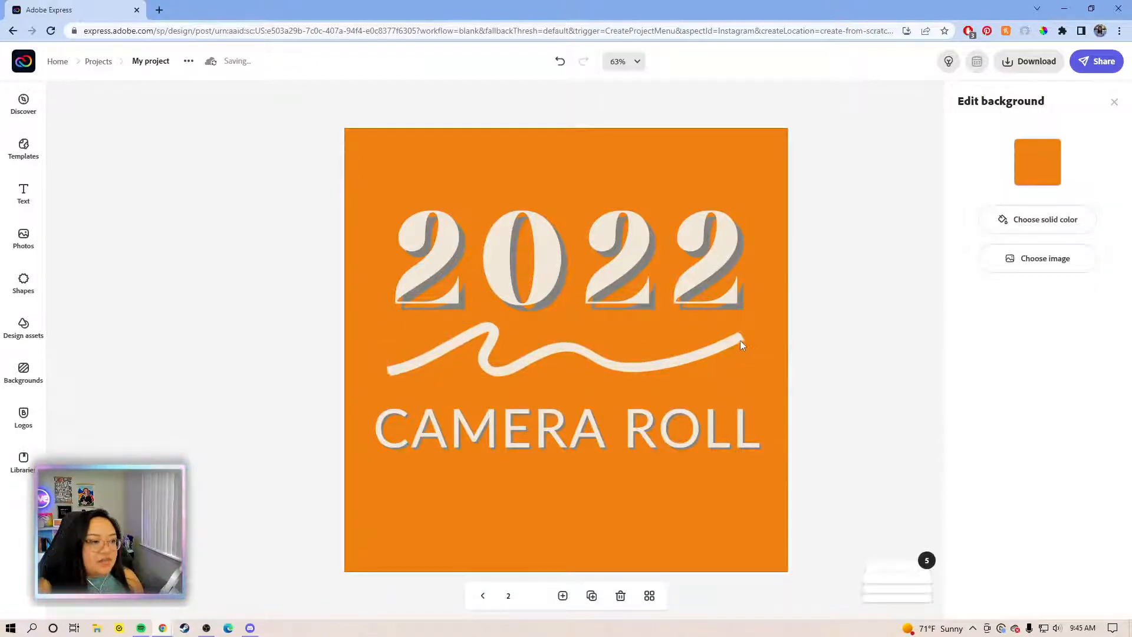
Step: Recolor the lower wavy line grey #838381 and offset it slightly down and left as a shadow for the cream one
left_click(741, 344)
left_click(924, 562)
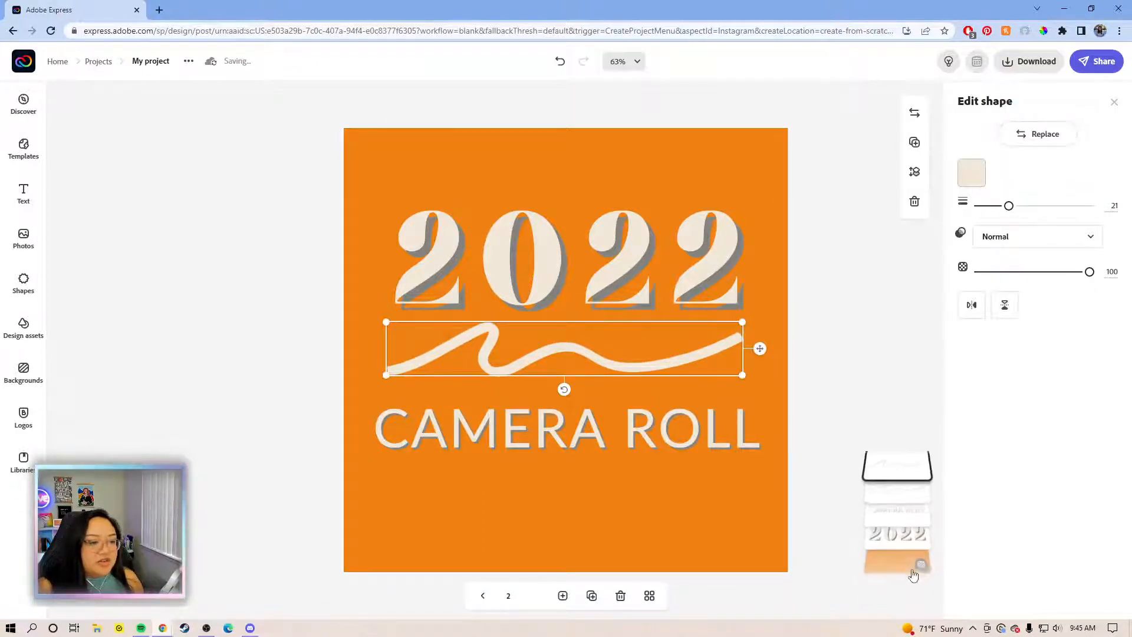
left_click(894, 481)
left_click(979, 177)
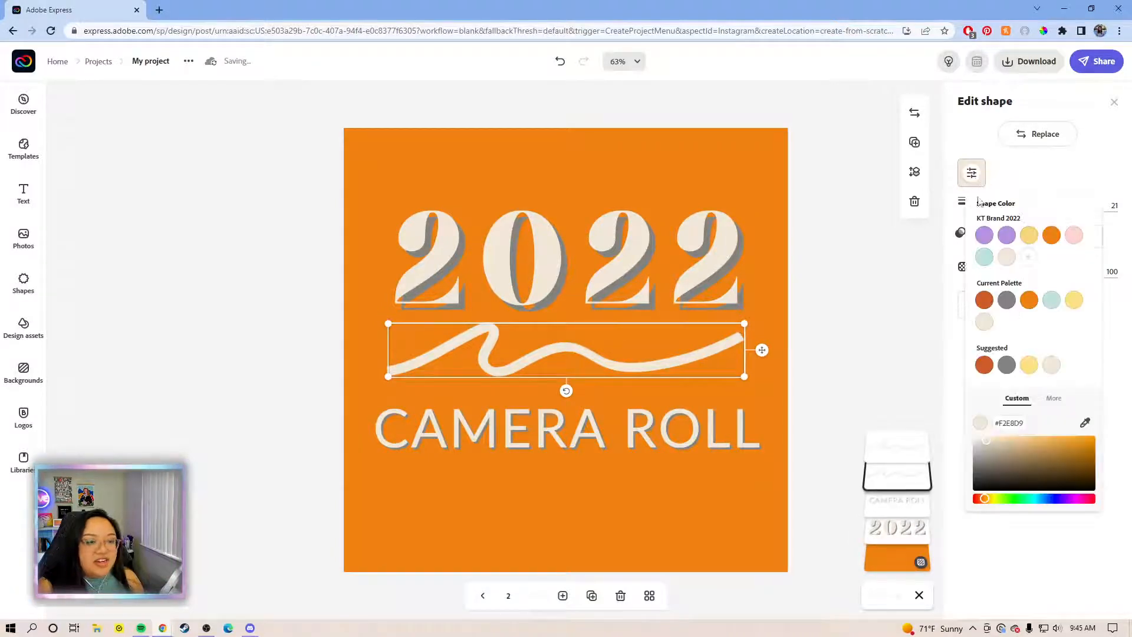
left_click(1007, 300)
left_click(841, 348)
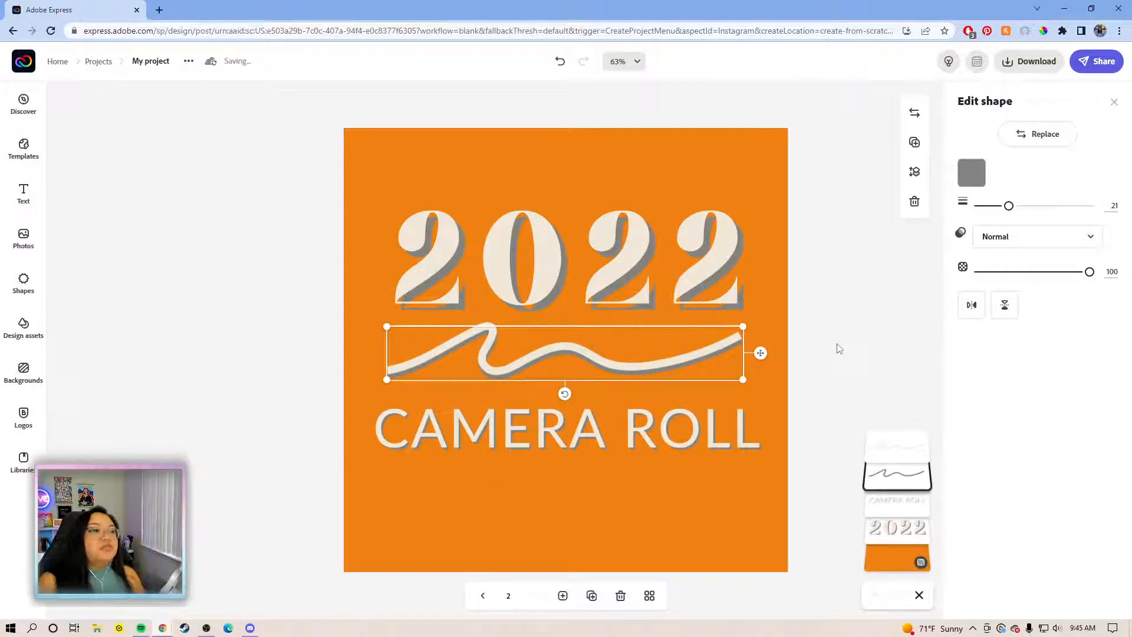
left_click(839, 349)
left_click(784, 333)
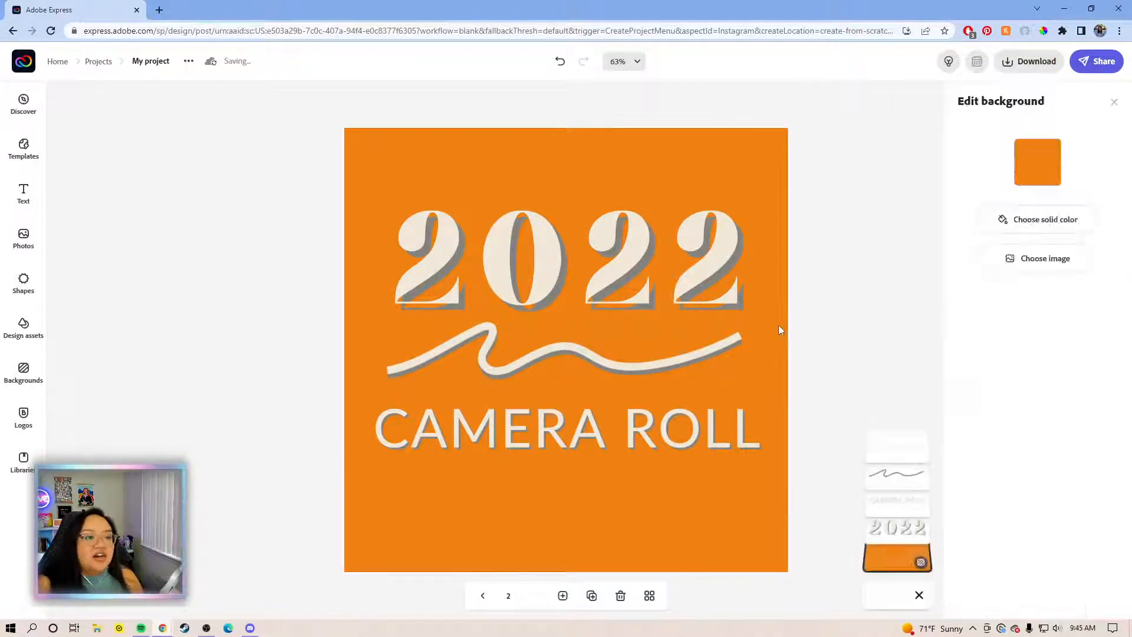
Step: Try yellow #FFE184 and mint #BFE3DB as the page background and settle on light grey #B8B9B9
left_click(1038, 168)
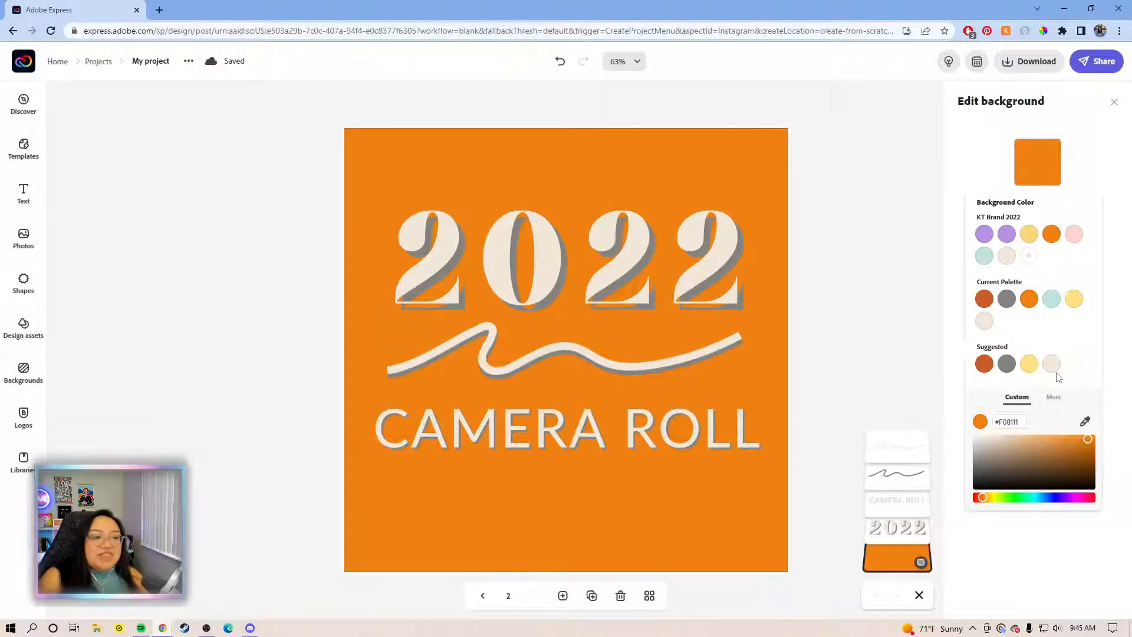
left_click(1031, 368)
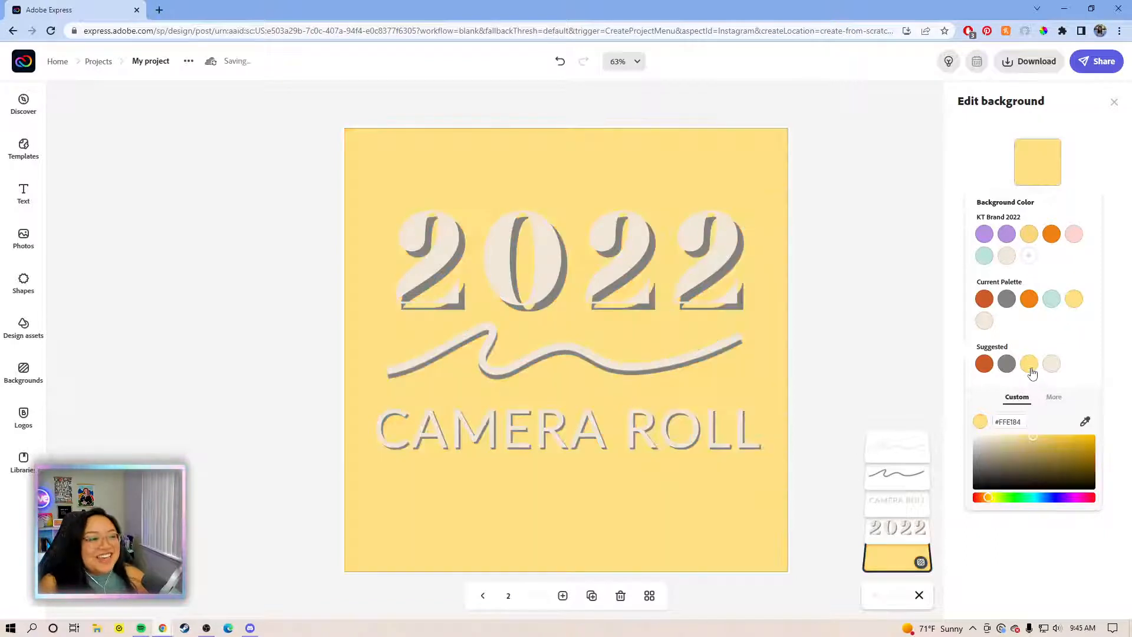
left_click(1060, 305)
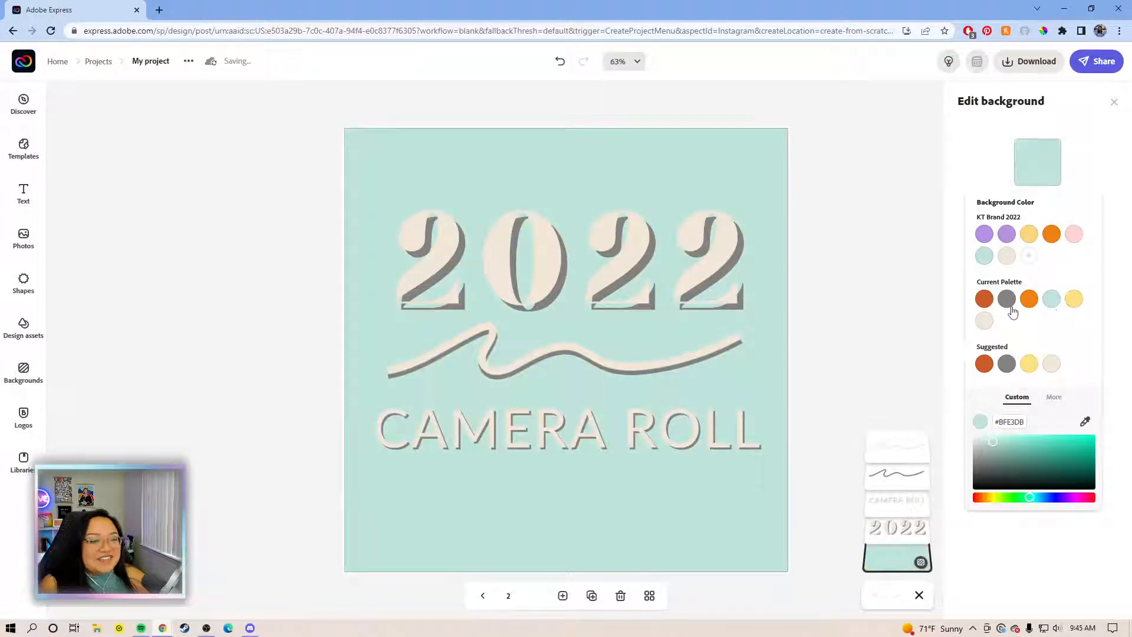
mouse_move(984, 462)
left_mouse_down()
mouse_move(969, 469)
mouse_move(967, 455)
left_mouse_up()
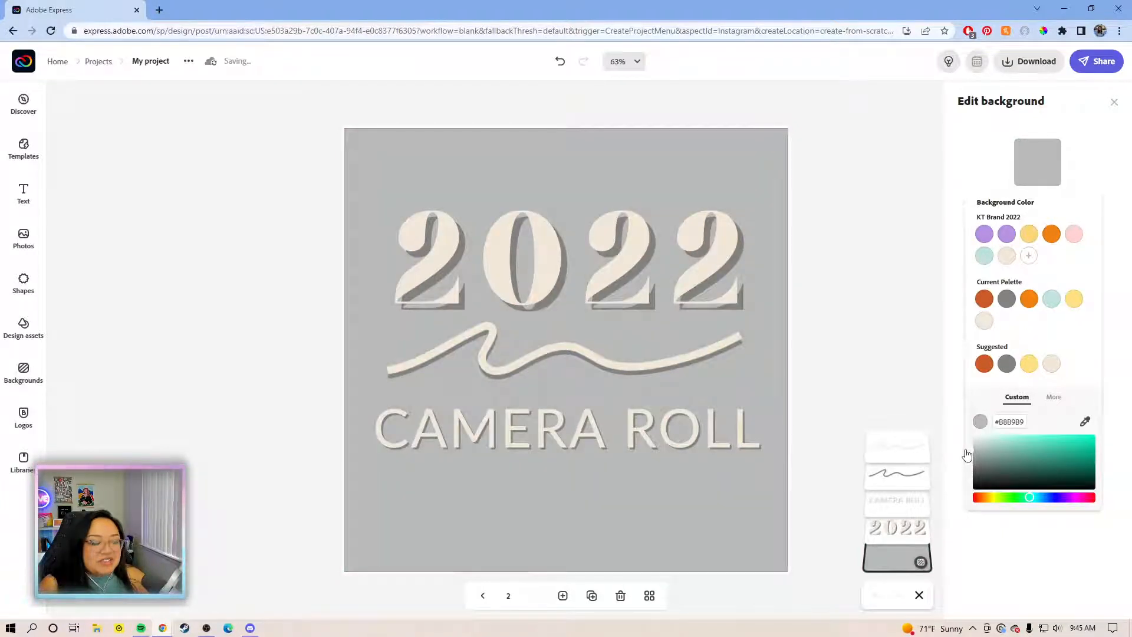
left_click(839, 339)
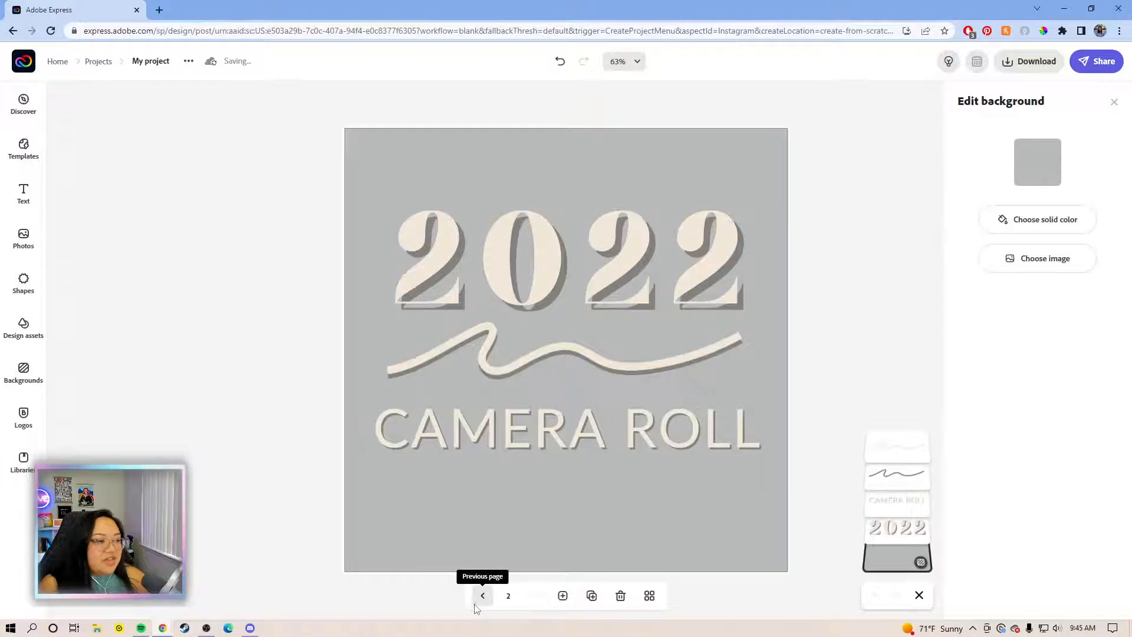
Step: Compare the "mini vlog" and "2022 CAMERA ROLL" pages in the page overview and return to page 2
left_click(483, 595)
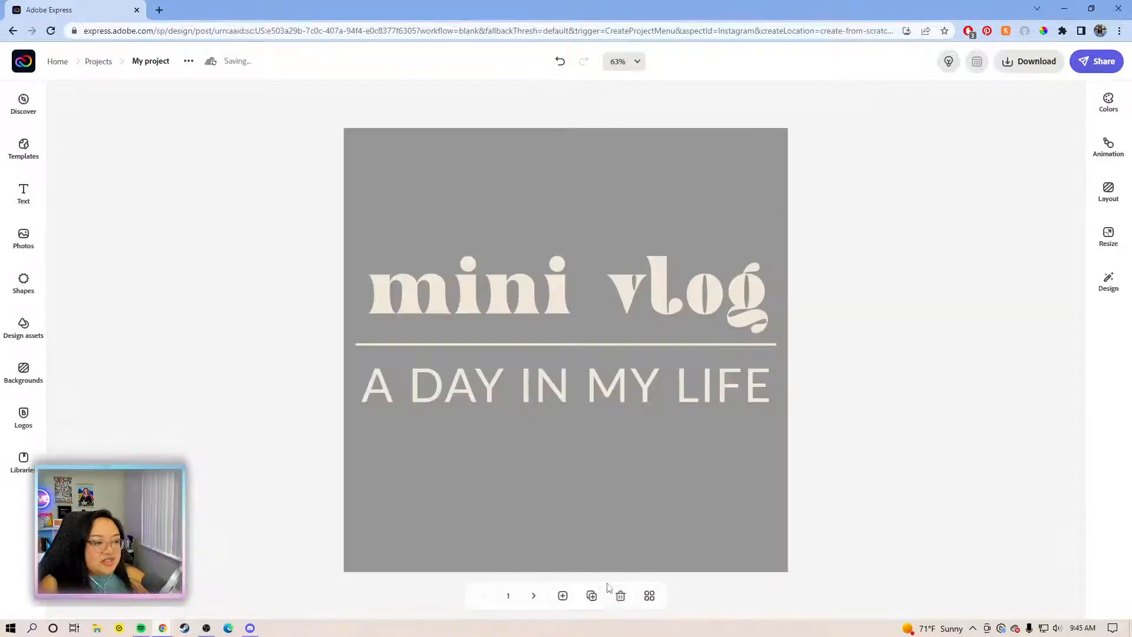
left_click(649, 596)
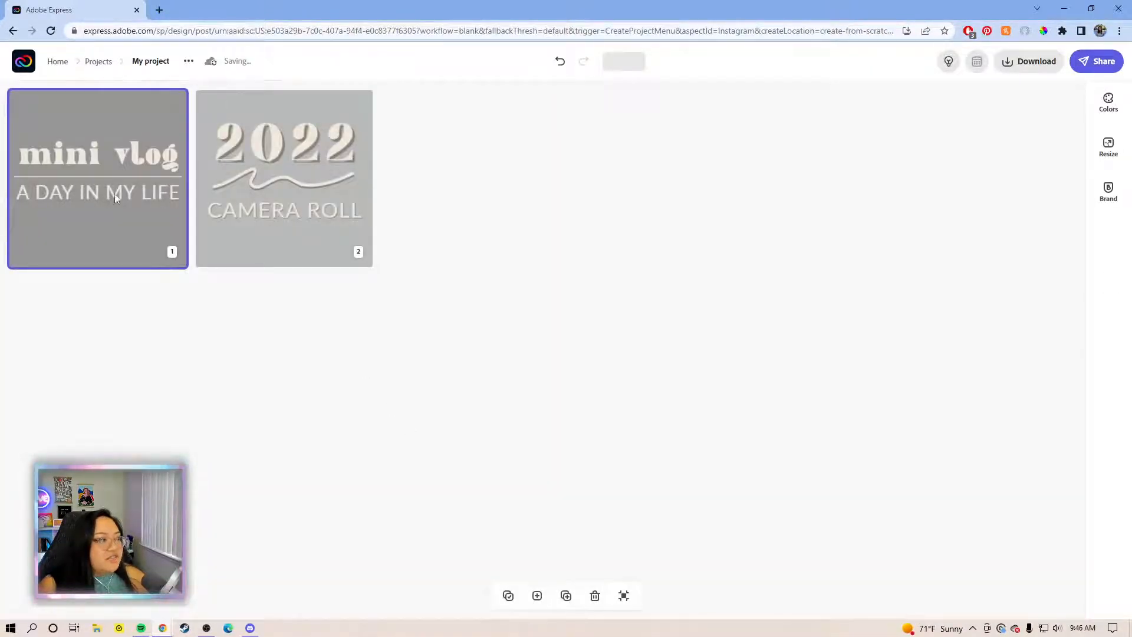
left_click(259, 195)
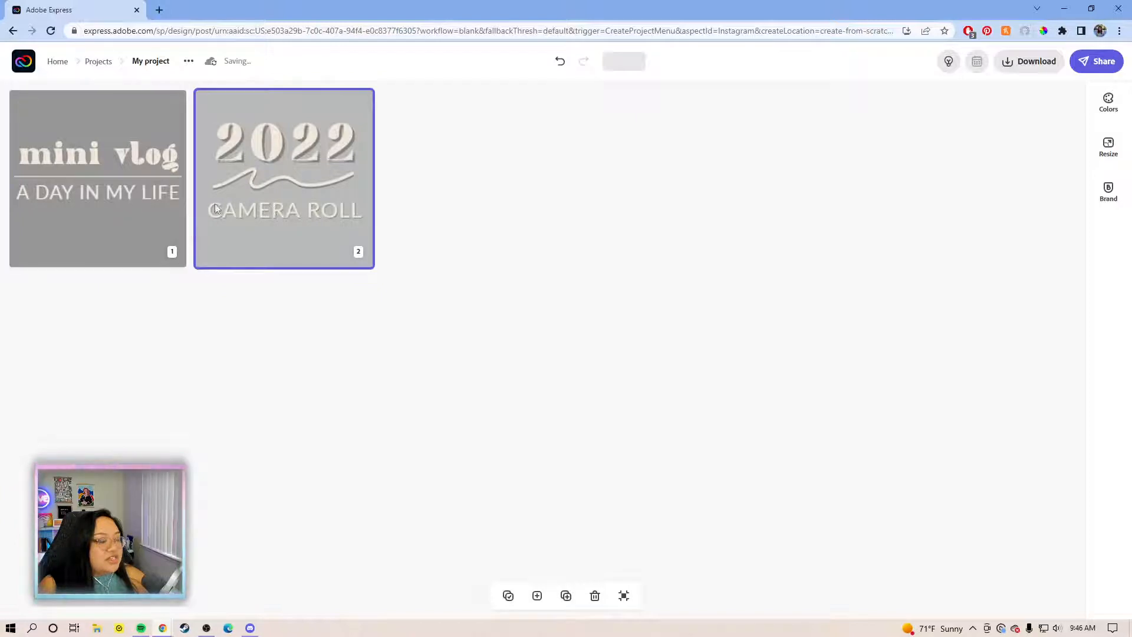
left_click(160, 201)
left_click(338, 191)
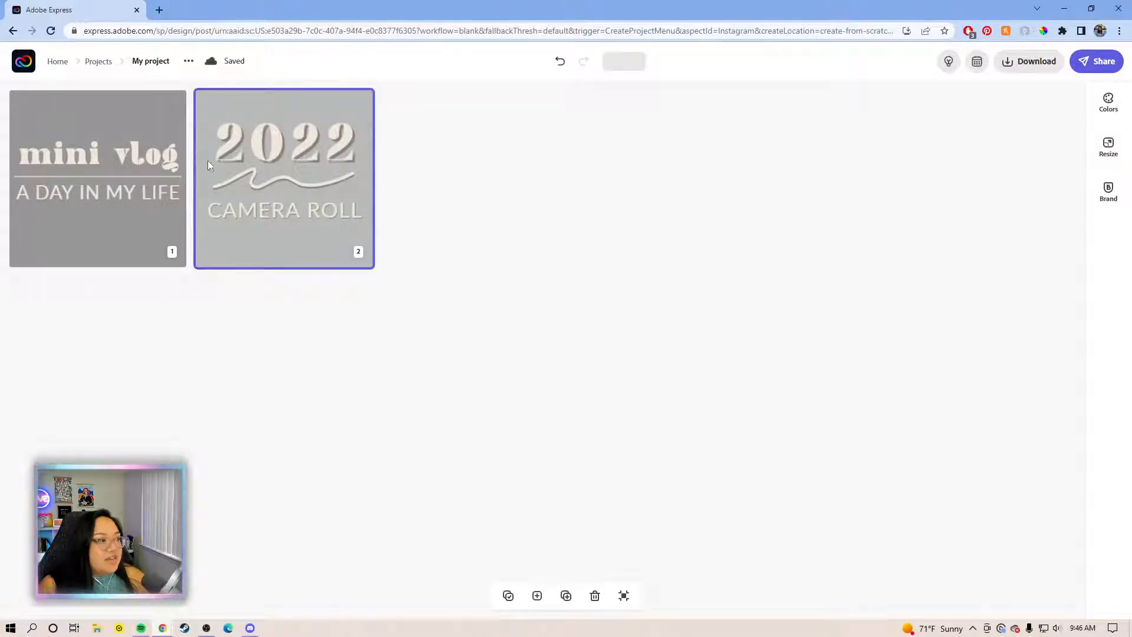
left_click(154, 200)
left_click(262, 197)
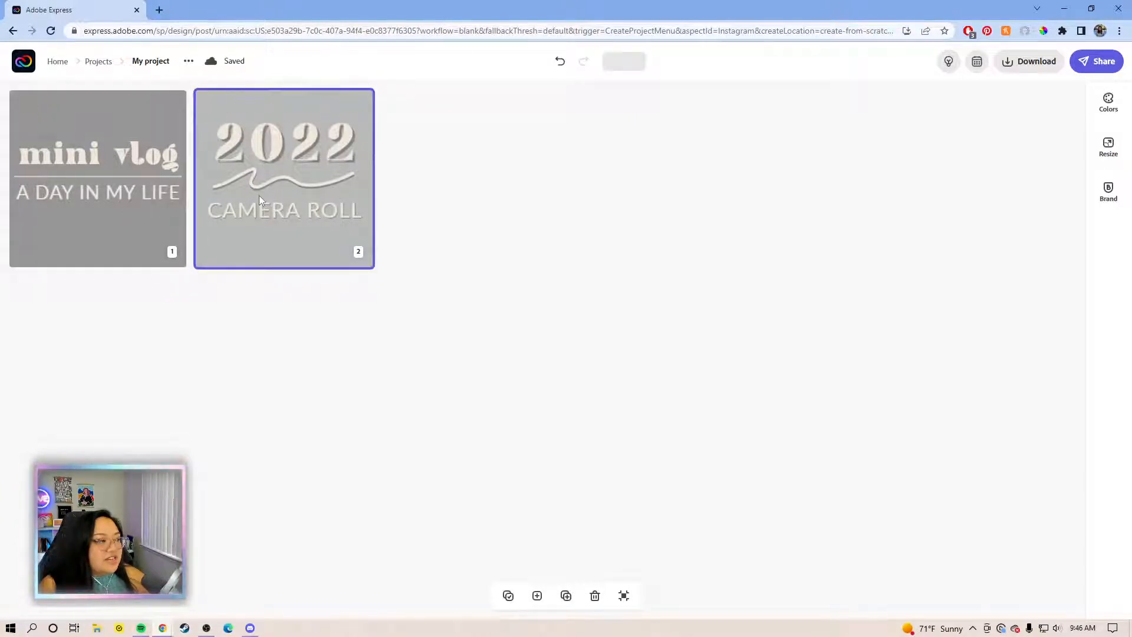
left_click(623, 595)
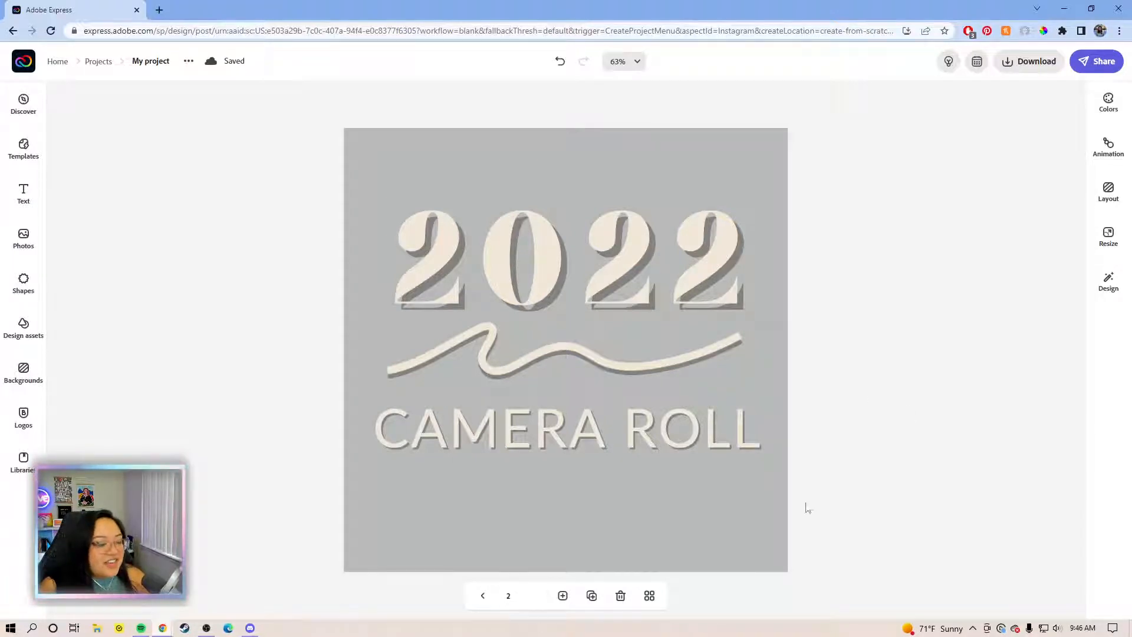
Step: Duplicate page 2 and delete "2022" and both wavy lines from the copy
left_click(592, 596)
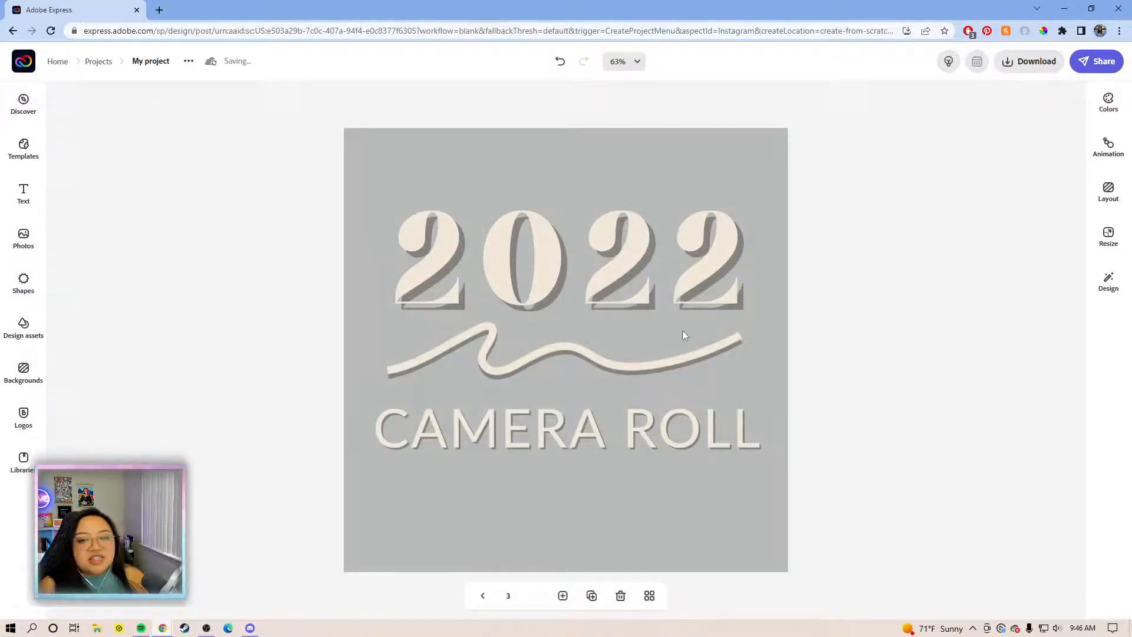
mouse_move(866, 361)
left_mouse_down()
mouse_move(281, 246)
mouse_move(211, 185)
left_mouse_up()
key("Delete")
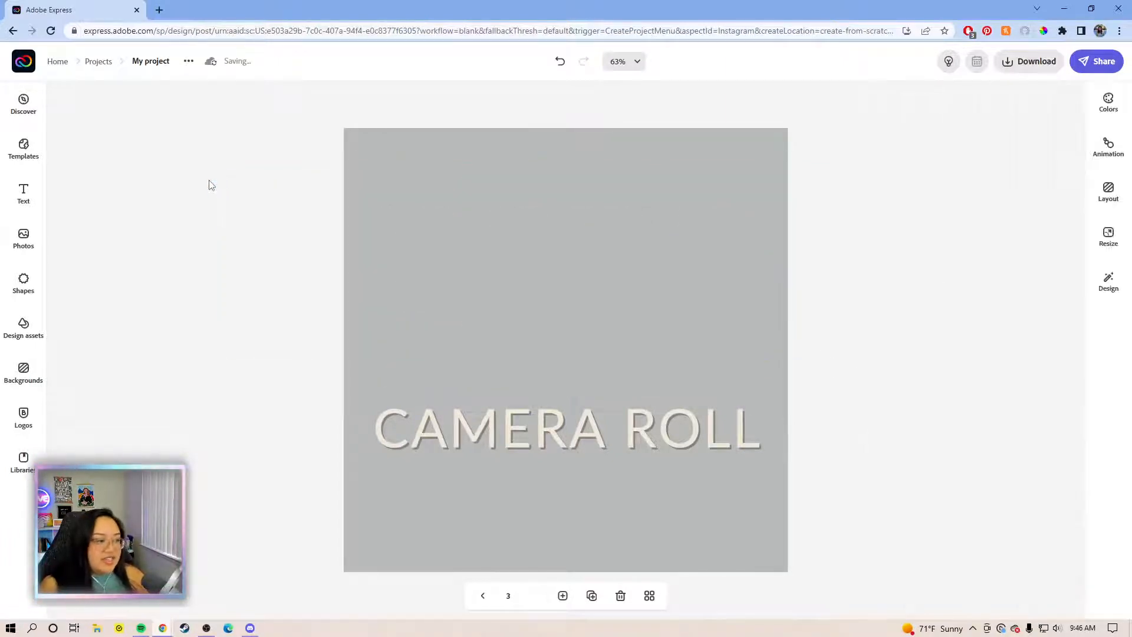
Step: Remove the shadow from "CAMERA ROLL" on page 3 and move the text down near the page's lower edge, keeping it horizontally centred
left_click(594, 422)
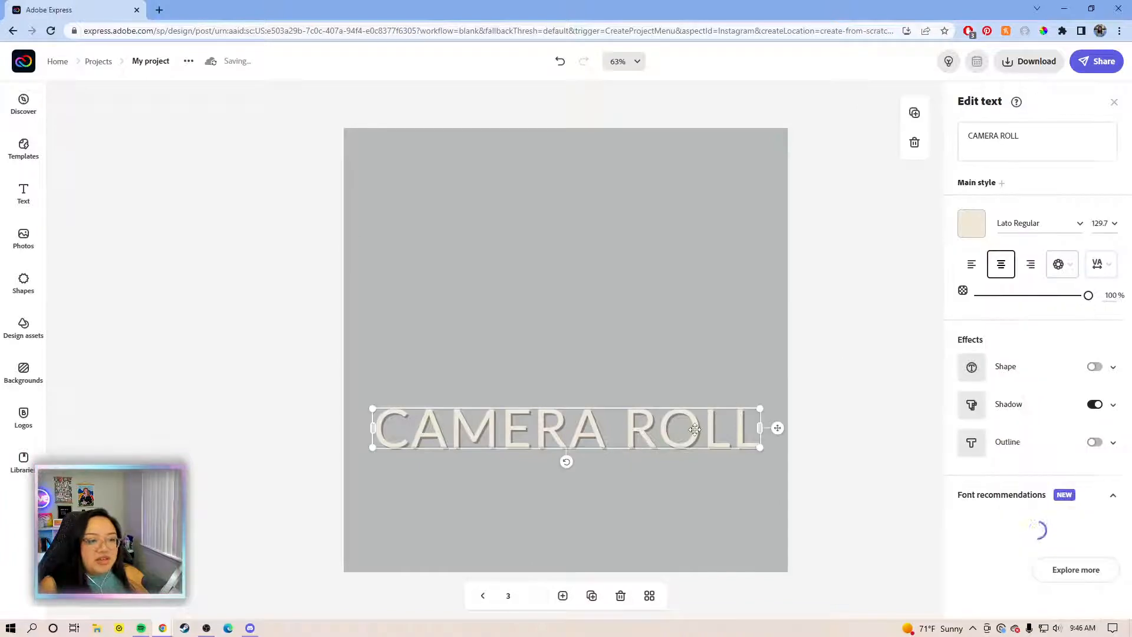
left_click(1095, 404)
left_click_drag(661, 413, 670, 503)
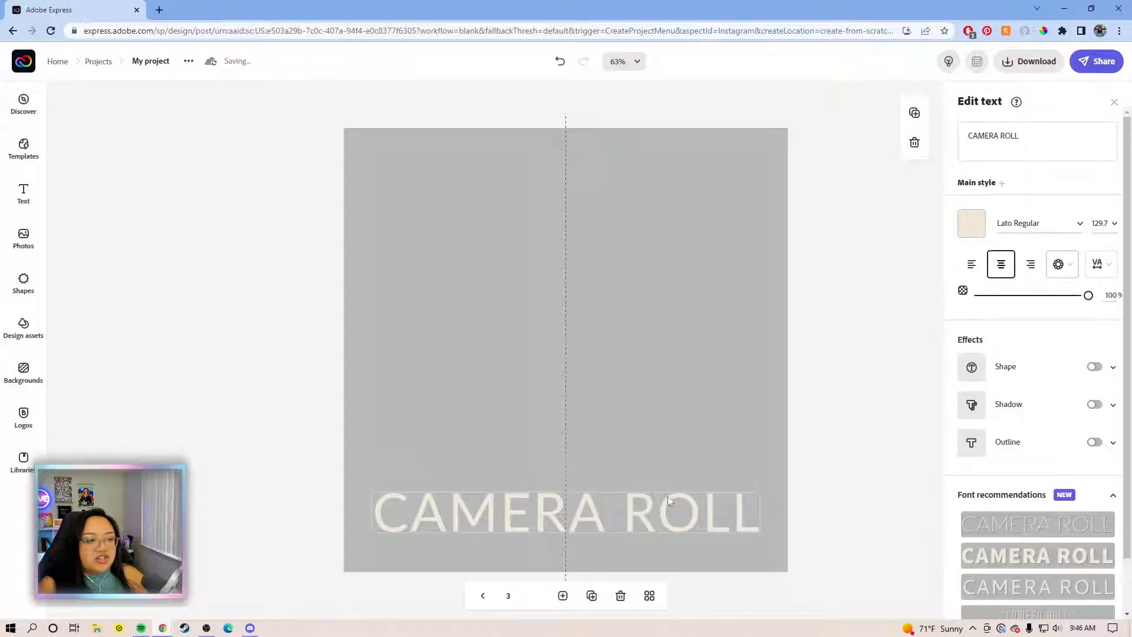
left_click(849, 348)
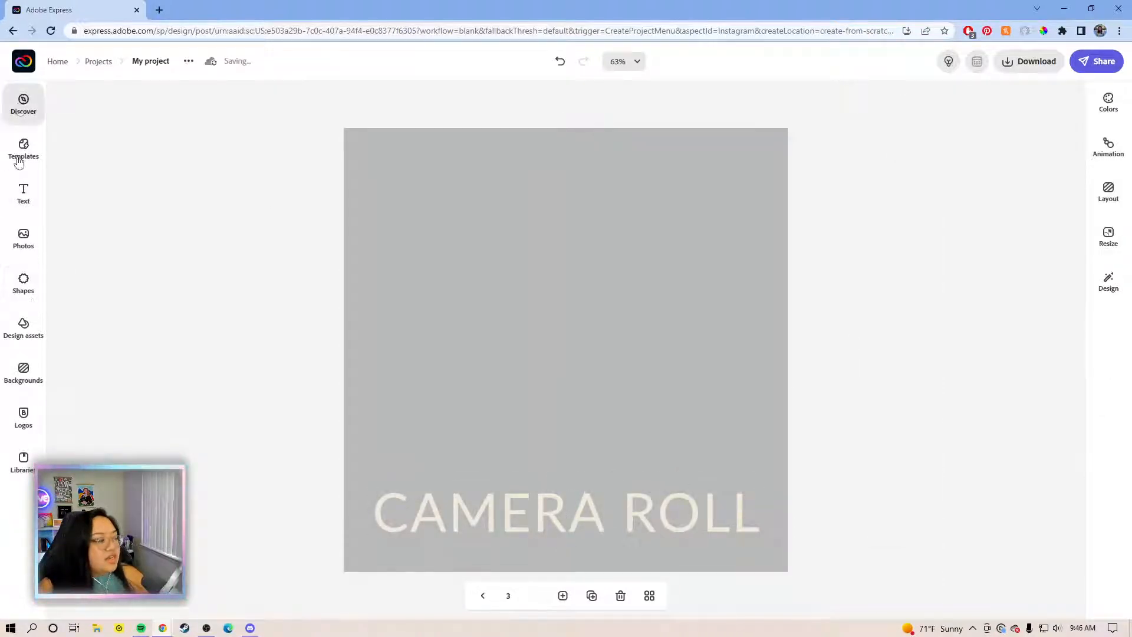
Step: Add the basic smiley face shape to page 3 and place it near the page's centre, above "CAMERA ROLL"
left_click(16, 291)
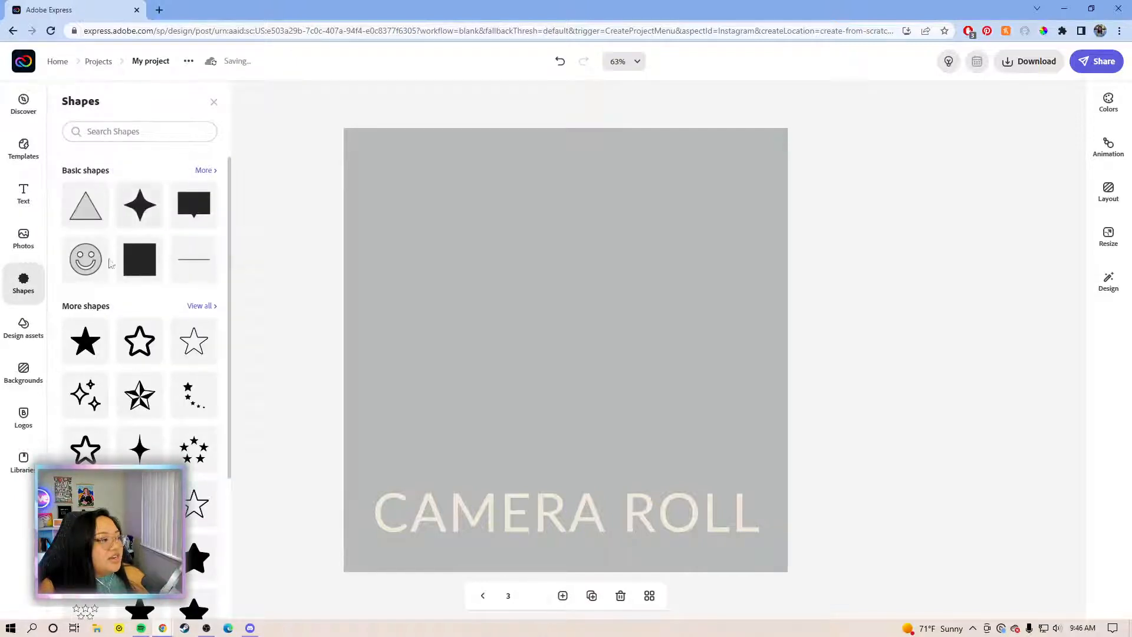
left_click_drag(86, 262, 566, 326)
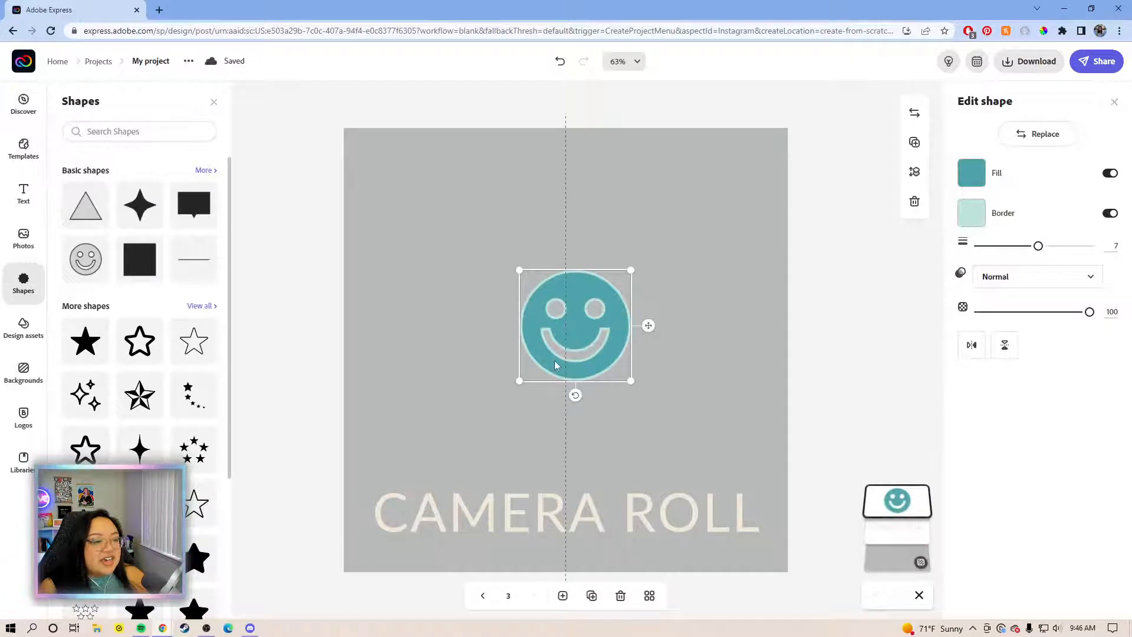
left_click_drag(555, 365, 550, 390)
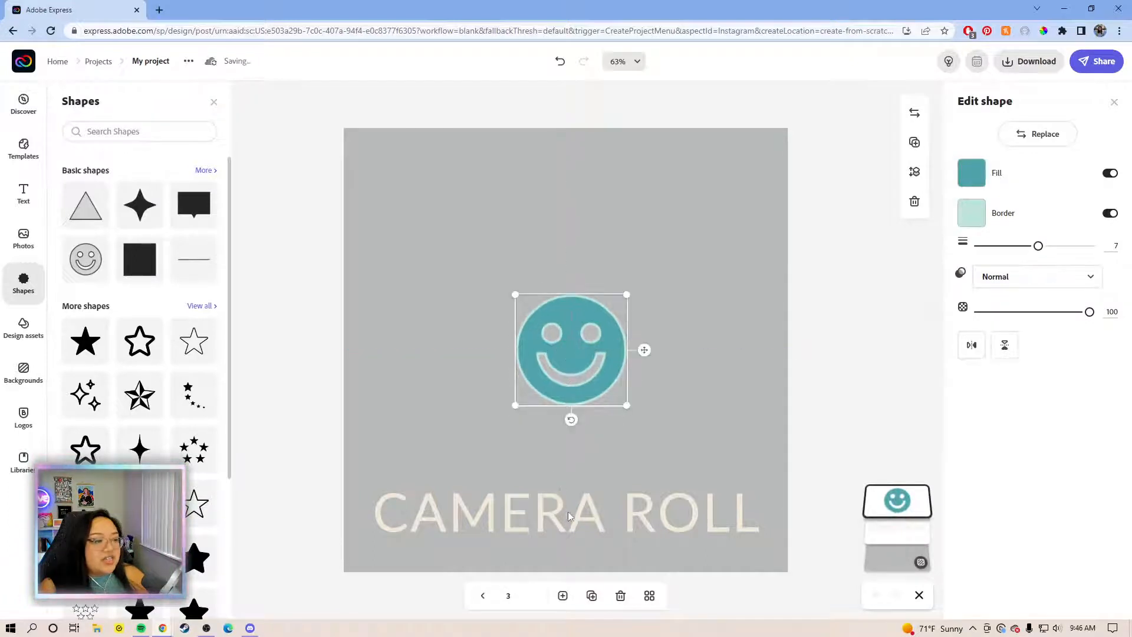
Step: Replace the "CAMERA ROLL" text on page 3 with "HAVE A NICE DAY"
left_click(575, 523)
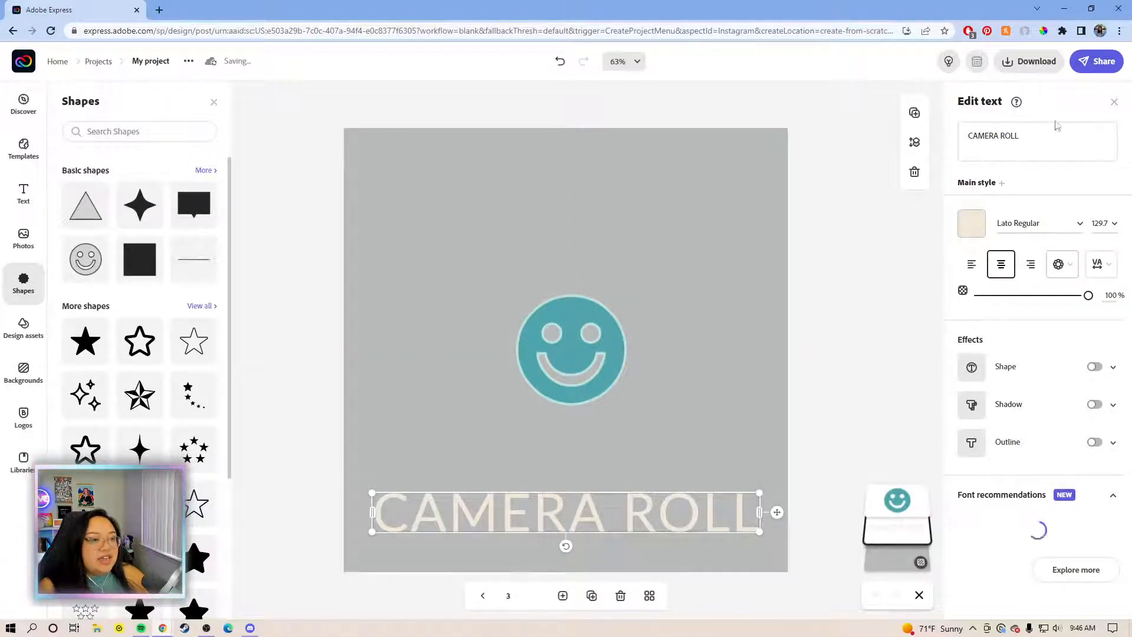
left_click_drag(1046, 132, 966, 138)
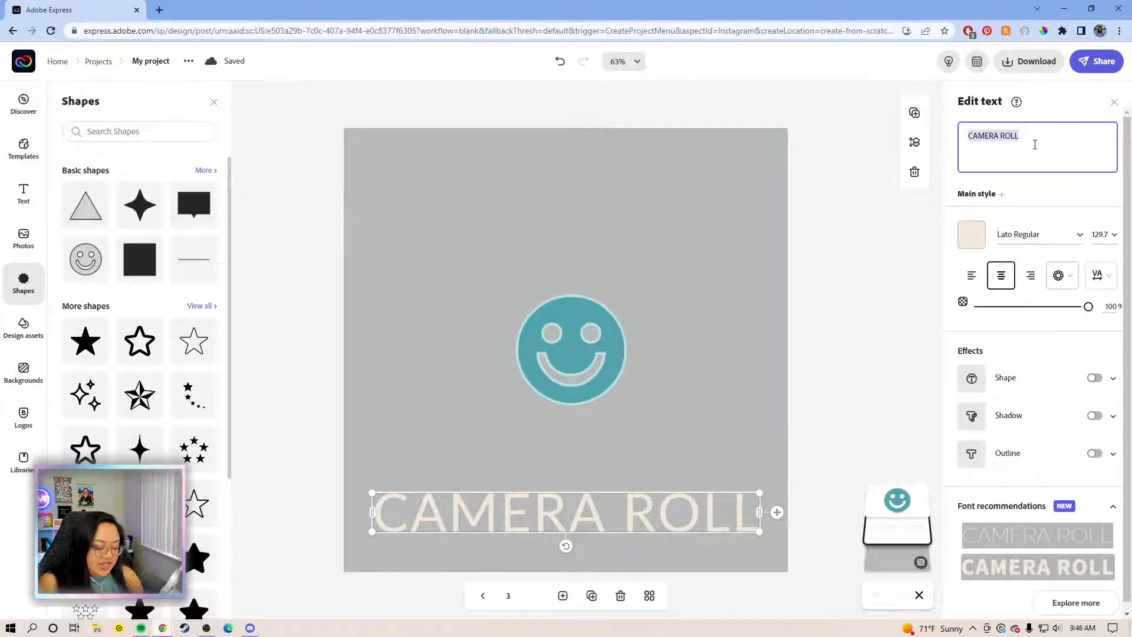
type("h")
key("BackSpace")
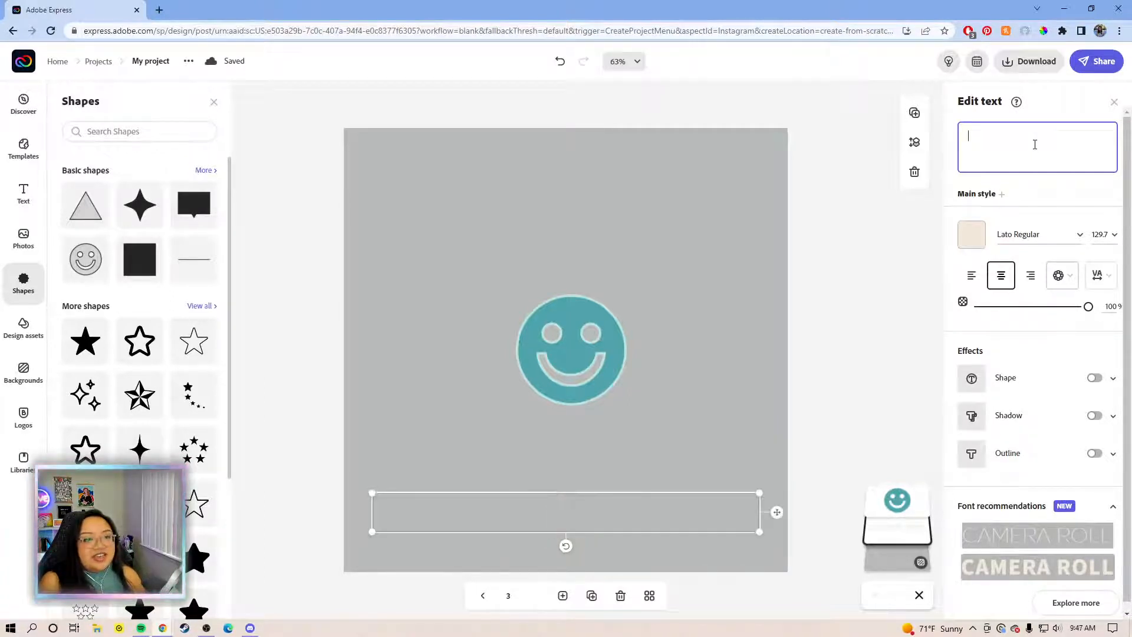
type("HAV")
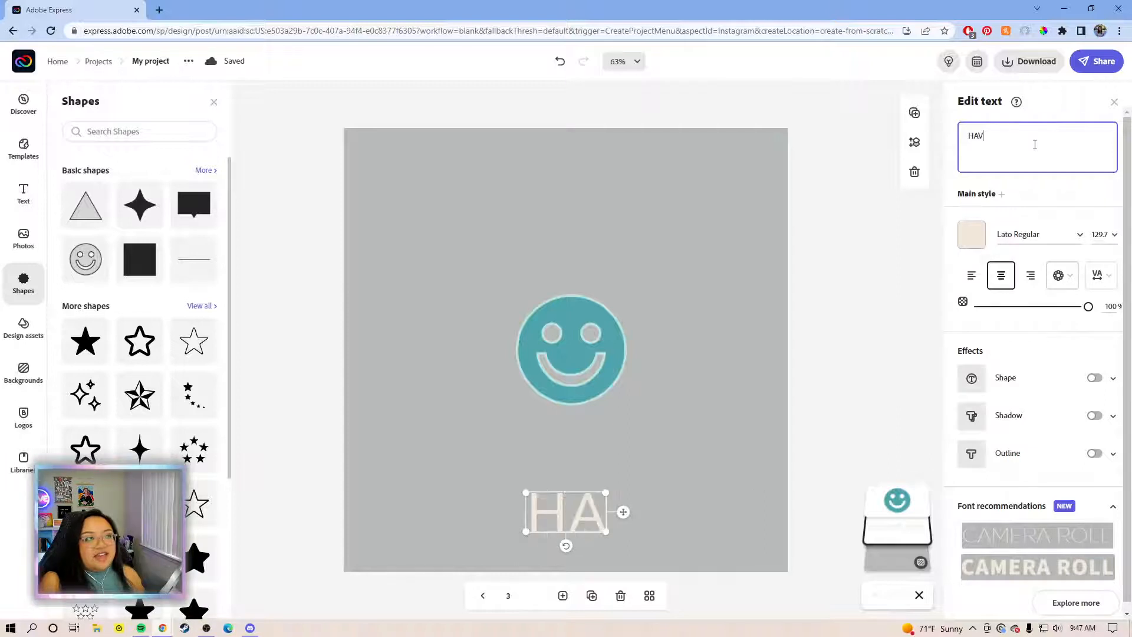
type("E A NICE DAY")
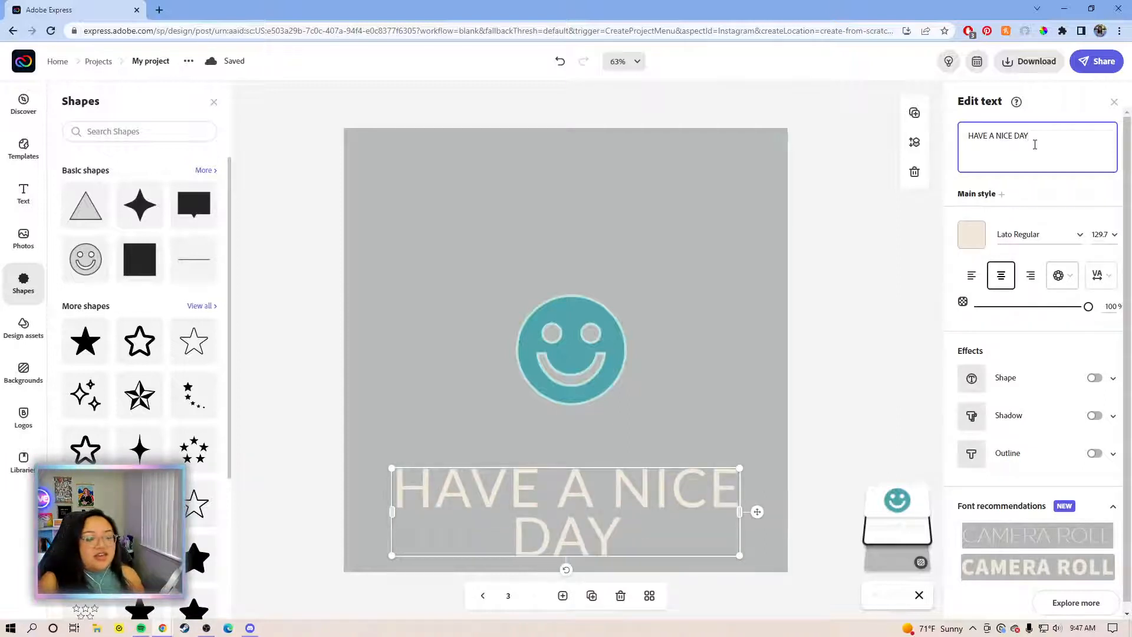
Step: Apply the full-circle curved layout to "HAVE A NICE DAY", enlarge the ring and move it toward the page's upper-left corner
left_click(1065, 284)
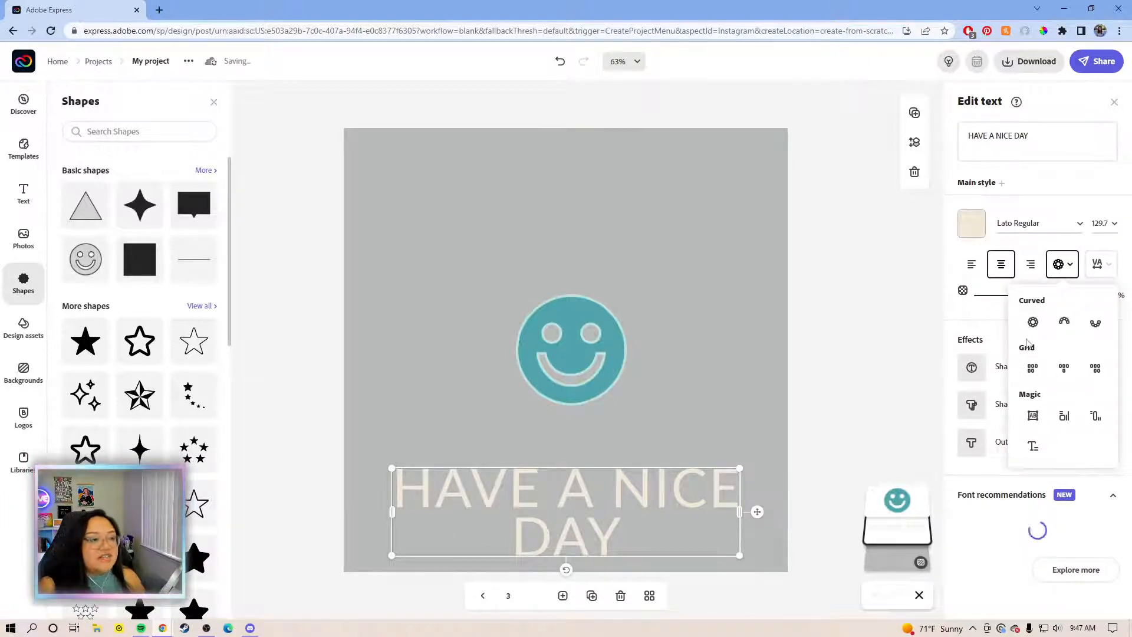
left_click(1034, 322)
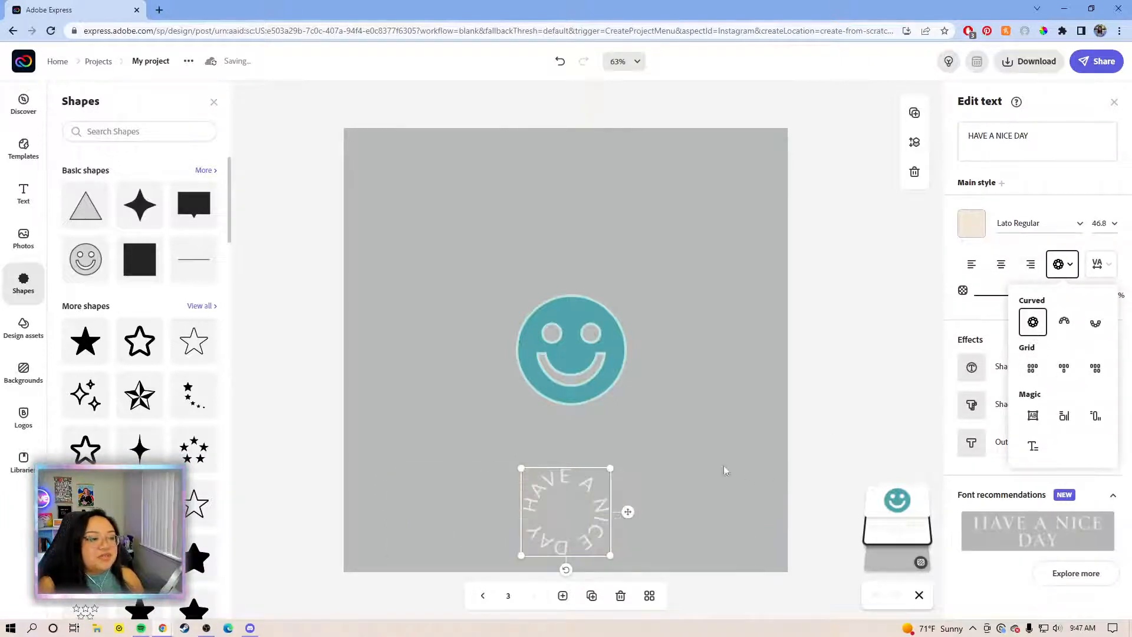
left_click_drag(612, 467, 867, 239)
left_click_drag(729, 282, 435, 152)
Step: Enlarge the smiley face to about three quarters of the page width and centre it on page 3
left_click(600, 338)
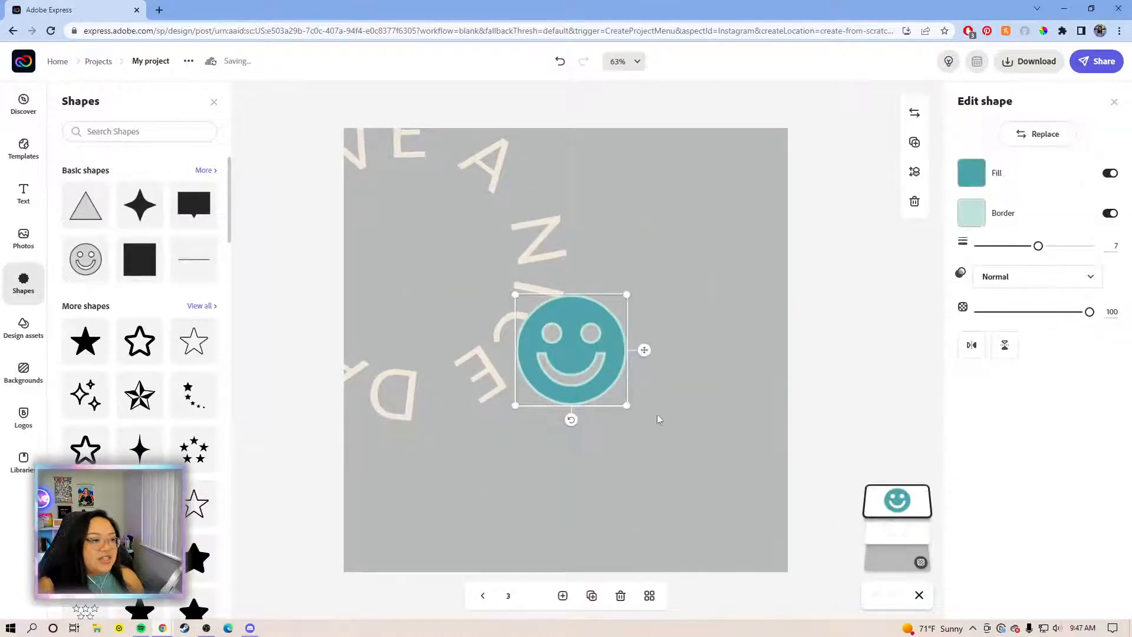
left_click_drag(626, 405, 799, 558)
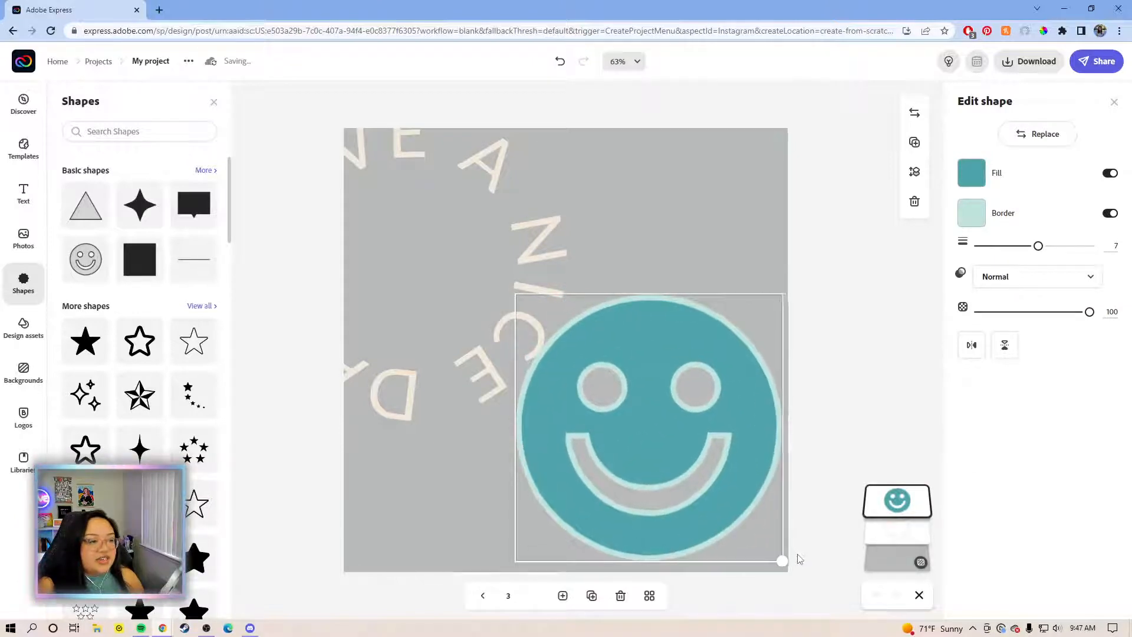
left_click_drag(635, 335, 485, 217)
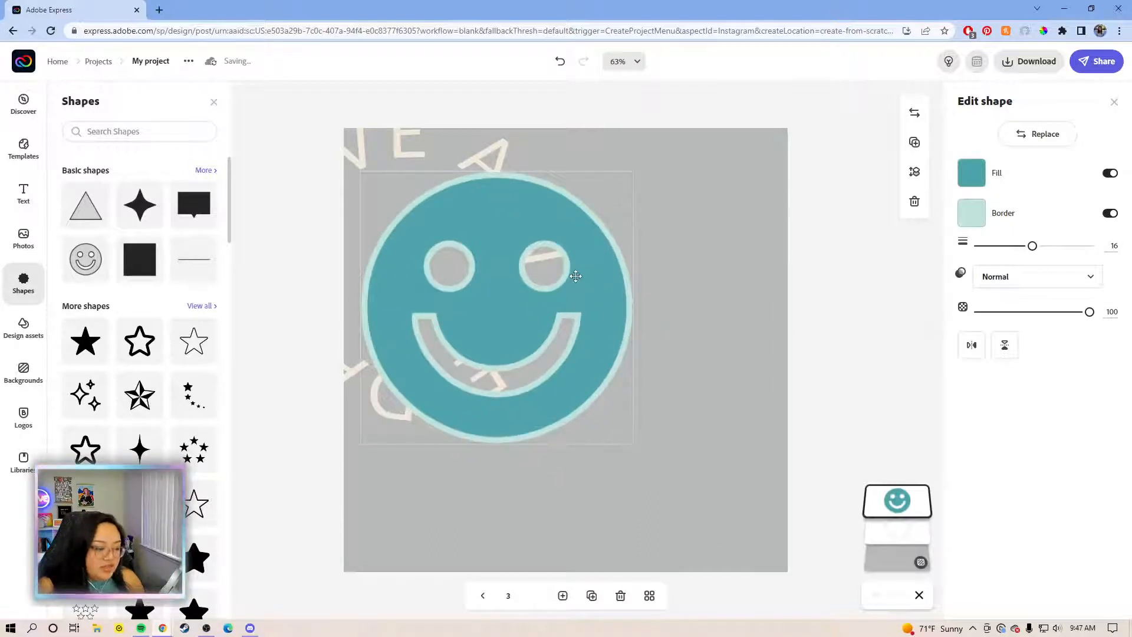
left_click_drag(576, 276, 585, 278)
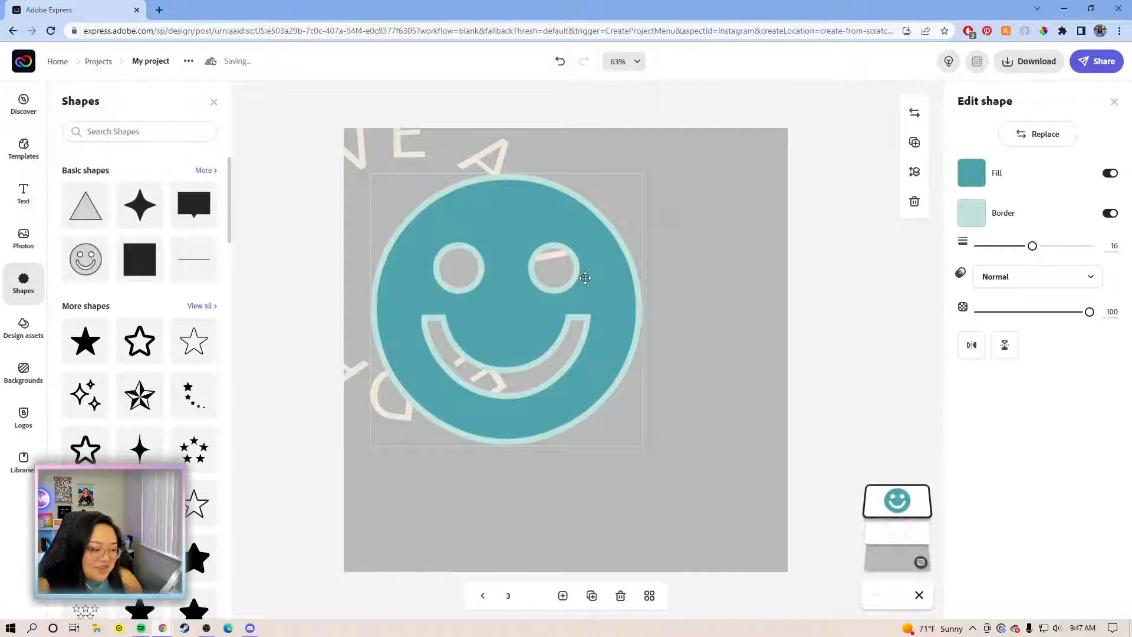
left_click_drag(585, 278, 585, 279)
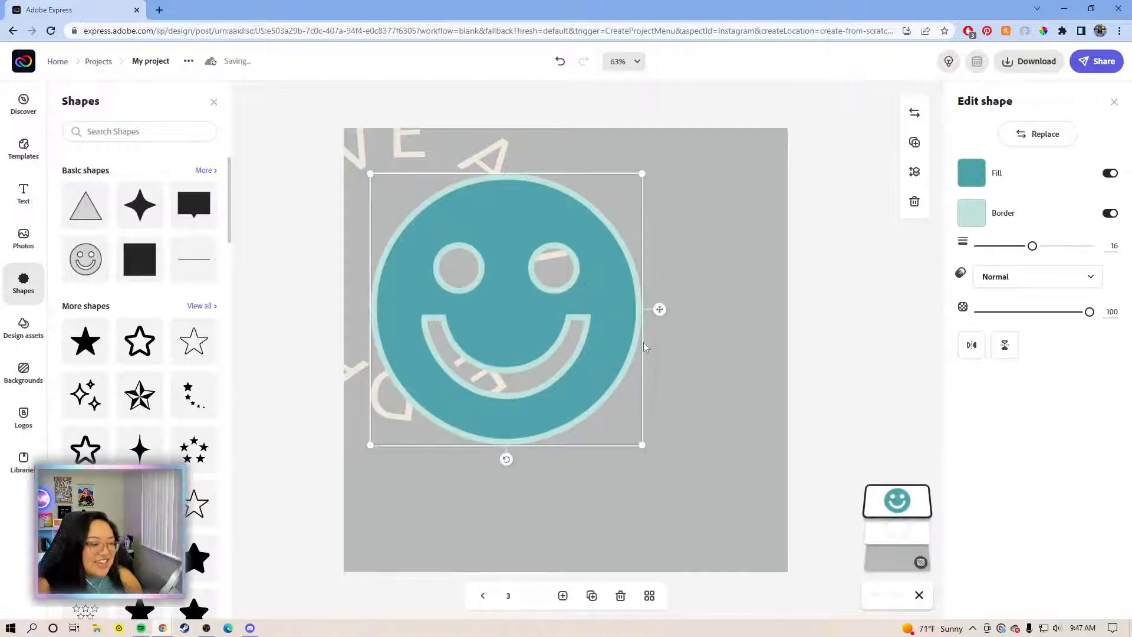
left_click_drag(641, 444, 710, 506)
left_click_drag(681, 328, 699, 337)
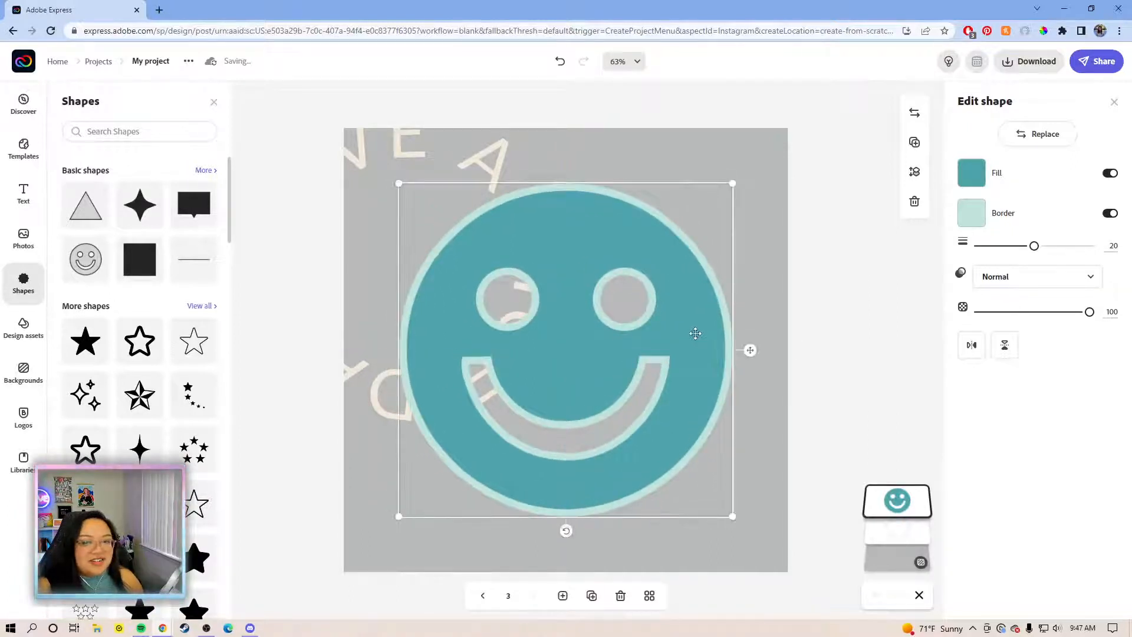
Step: Bring the circular text in front of the smiley, move it over the face and enlarge it to ring the face
left_click(487, 159)
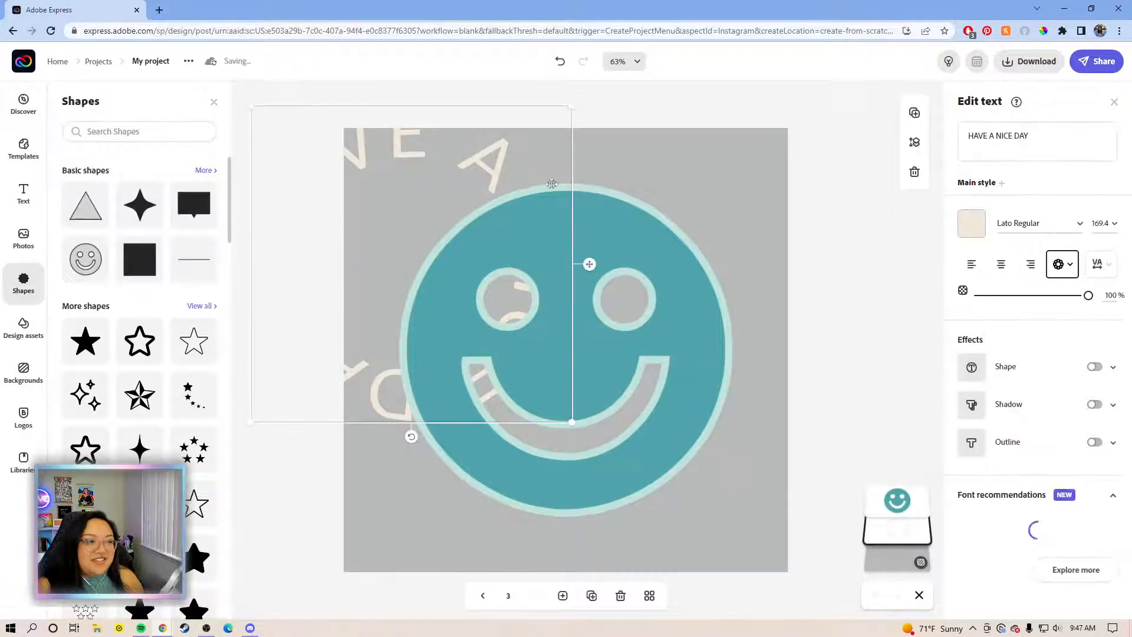
left_click_drag(906, 485, 898, 525)
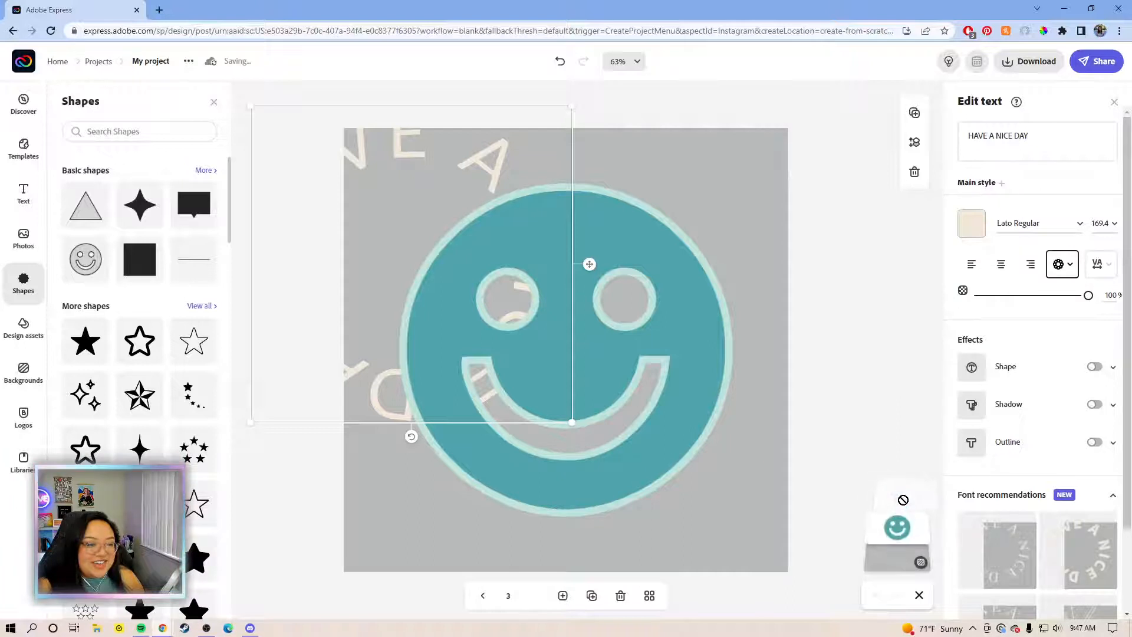
left_click_drag(517, 160, 600, 186)
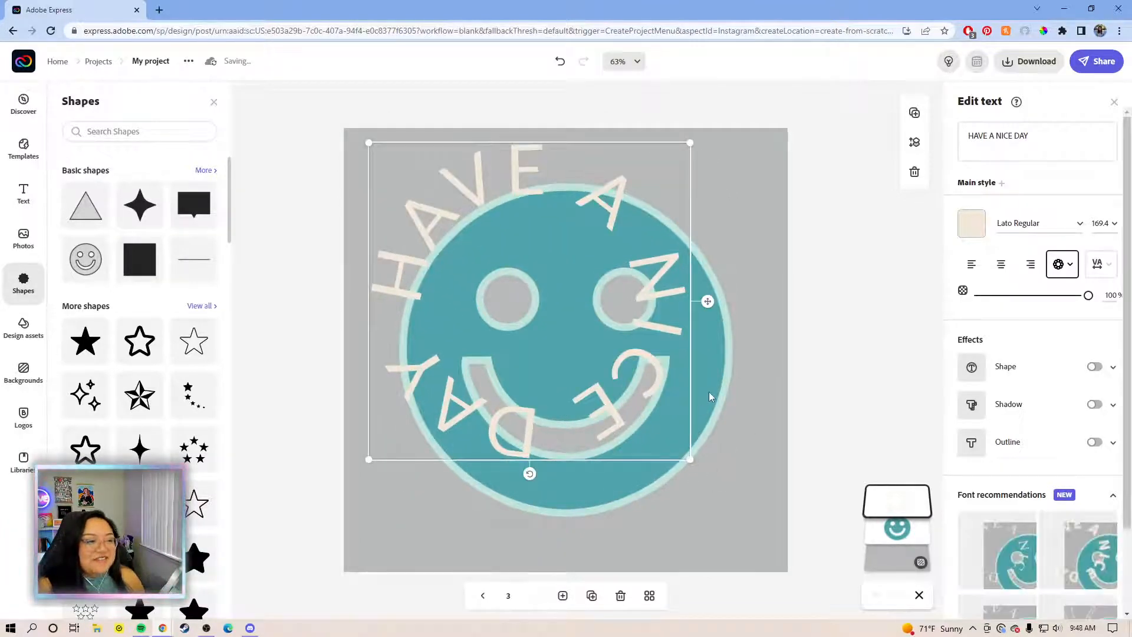
left_click_drag(690, 459, 779, 544)
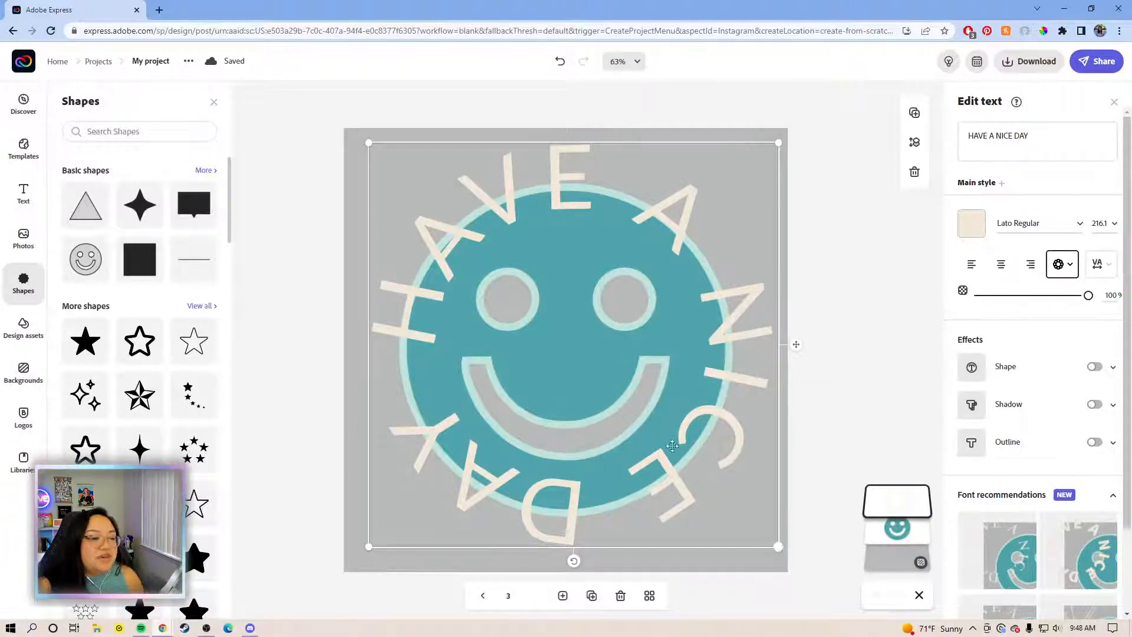
left_click_drag(778, 546, 643, 413)
left_click_drag(756, 566, 782, 565)
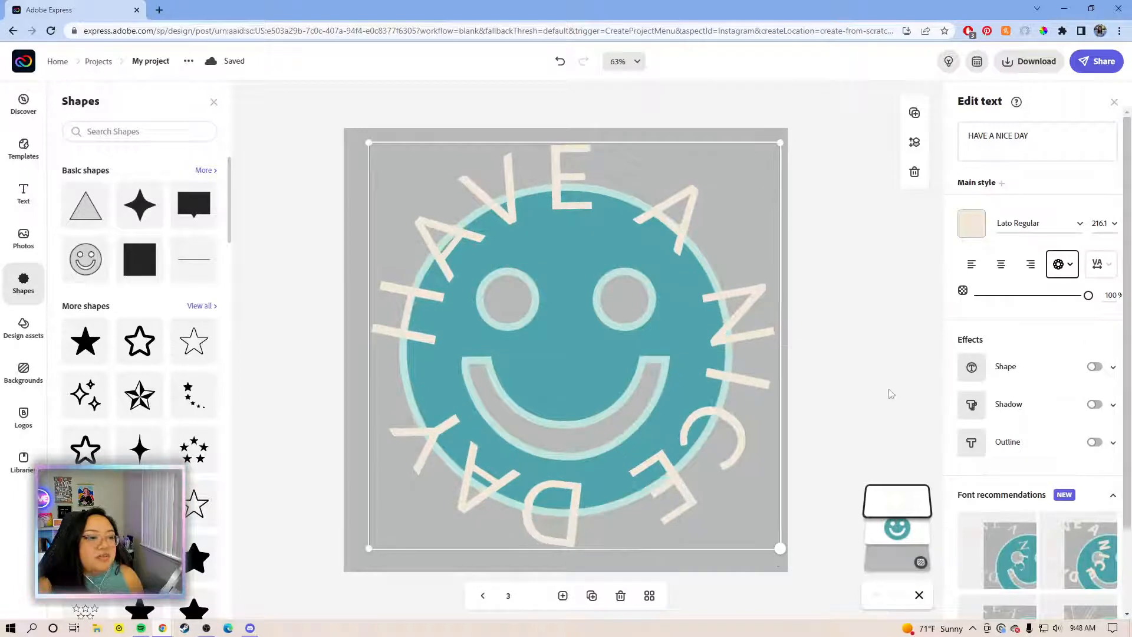
Step: Repeat the phrase so the ring reads "HAVE A NICE DAY HAVE A NICE DAY" and shift it toward the page's upper-left corner
left_click(961, 142)
key("ctrl+c")
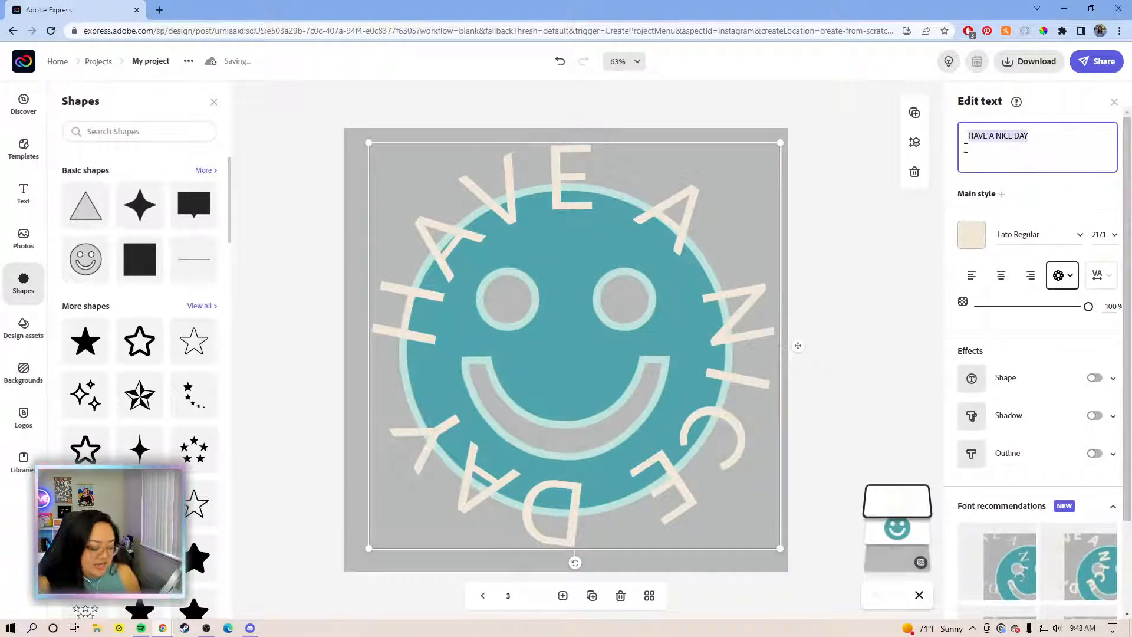
left_click(1034, 140)
key("ctrl+v")
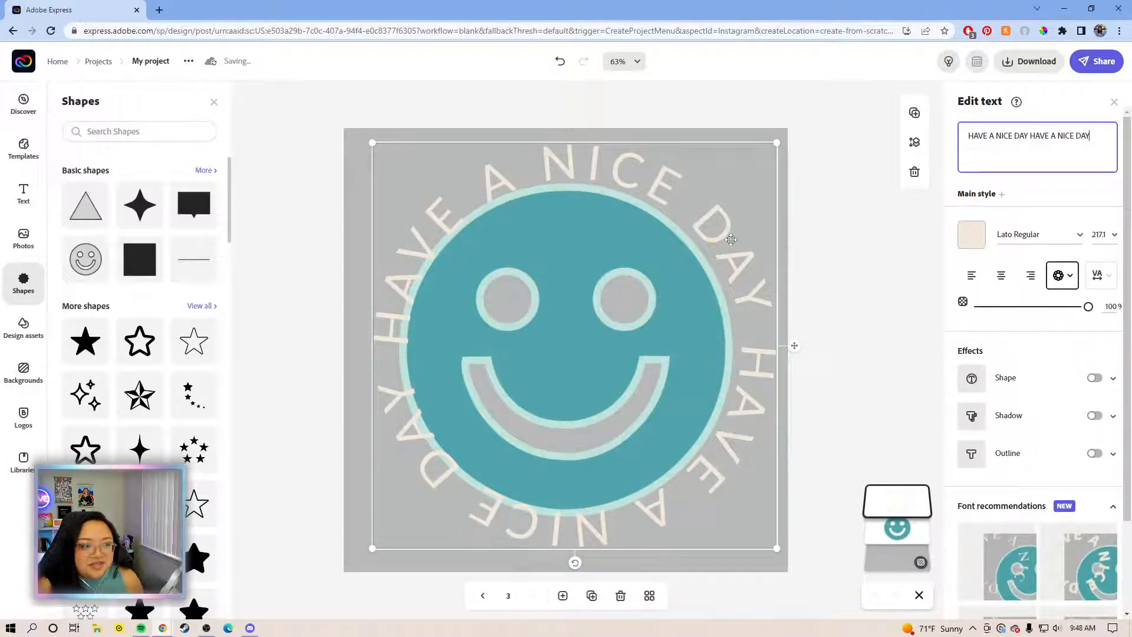
left_click_drag(718, 242, 703, 224)
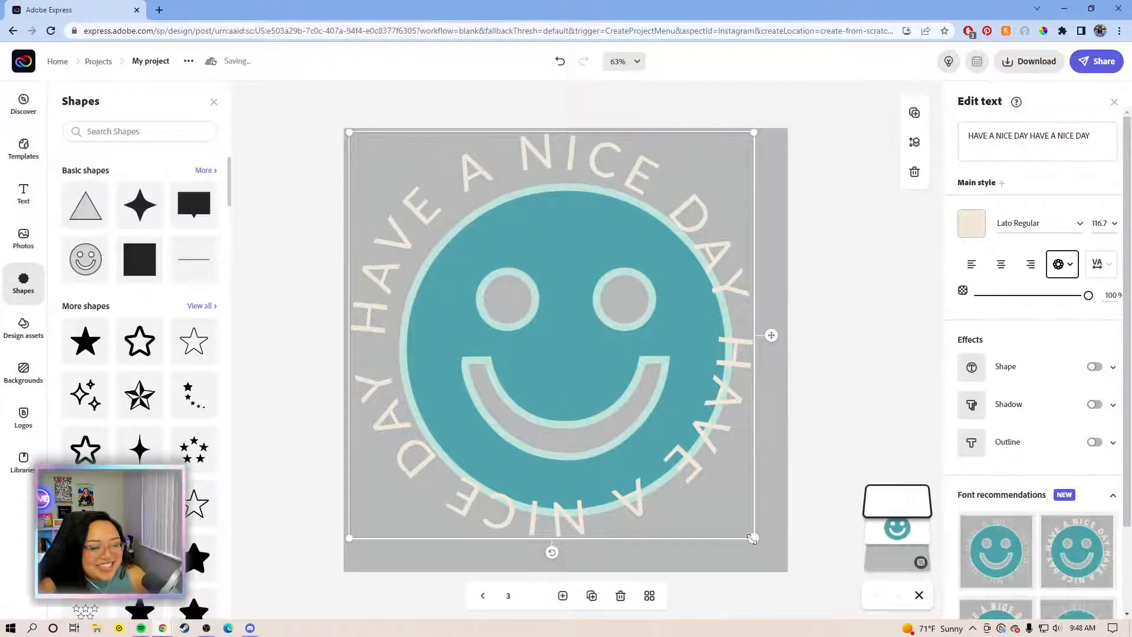
Step: Try adding a third "HAVE A NICE DAY" to the ring text
left_click(1100, 148)
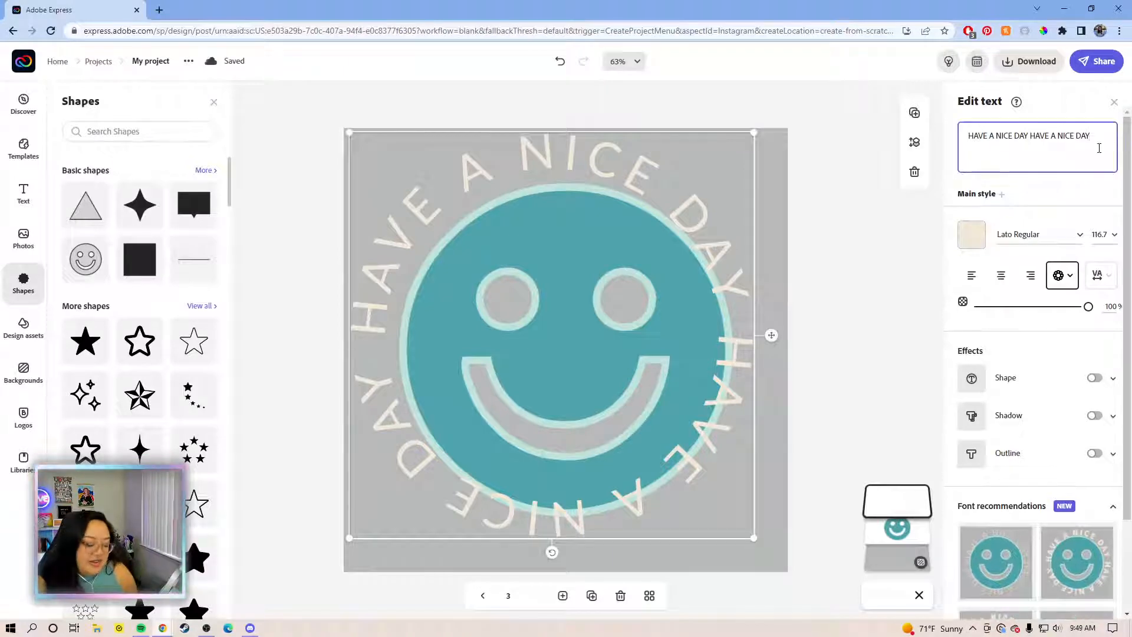
key("ctrl+v")
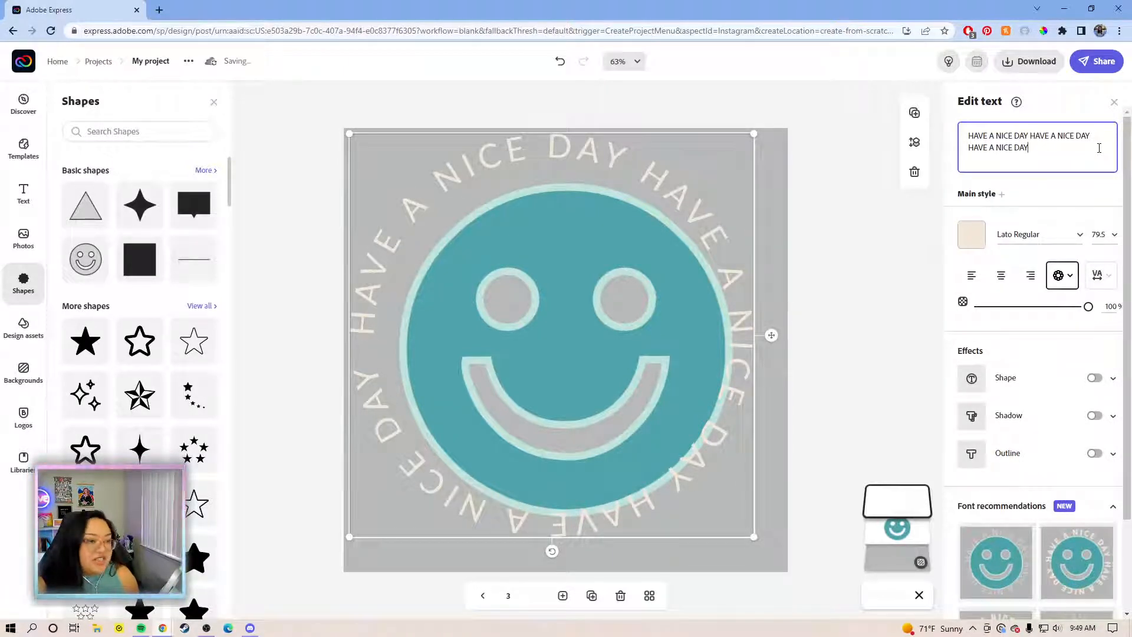
left_click_drag(1041, 155, 935, 155)
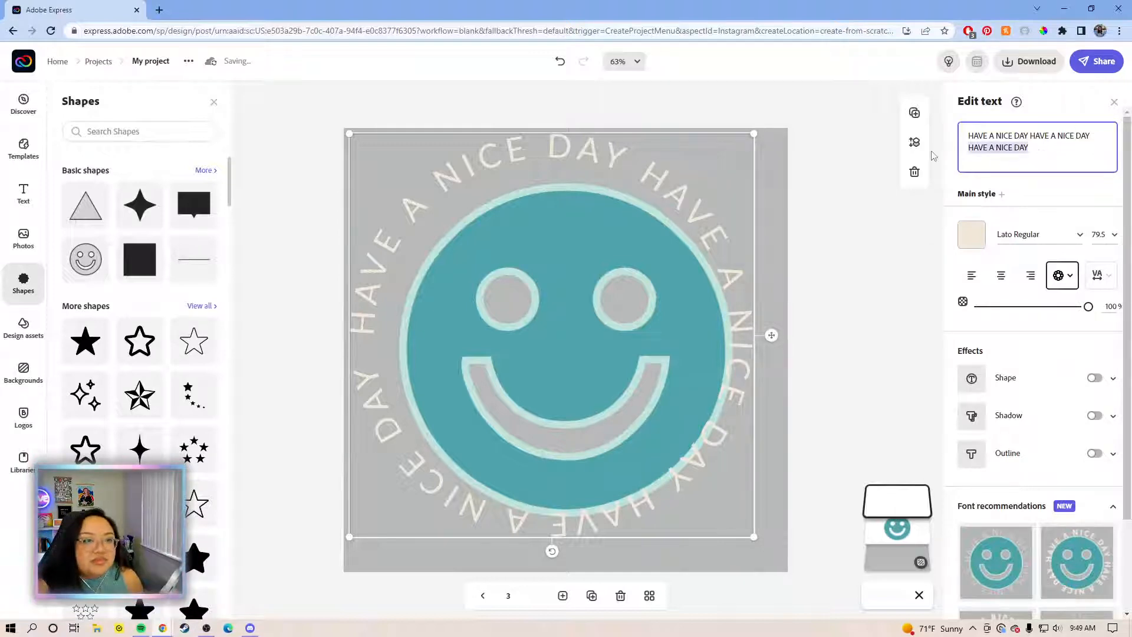
left_click(913, 162)
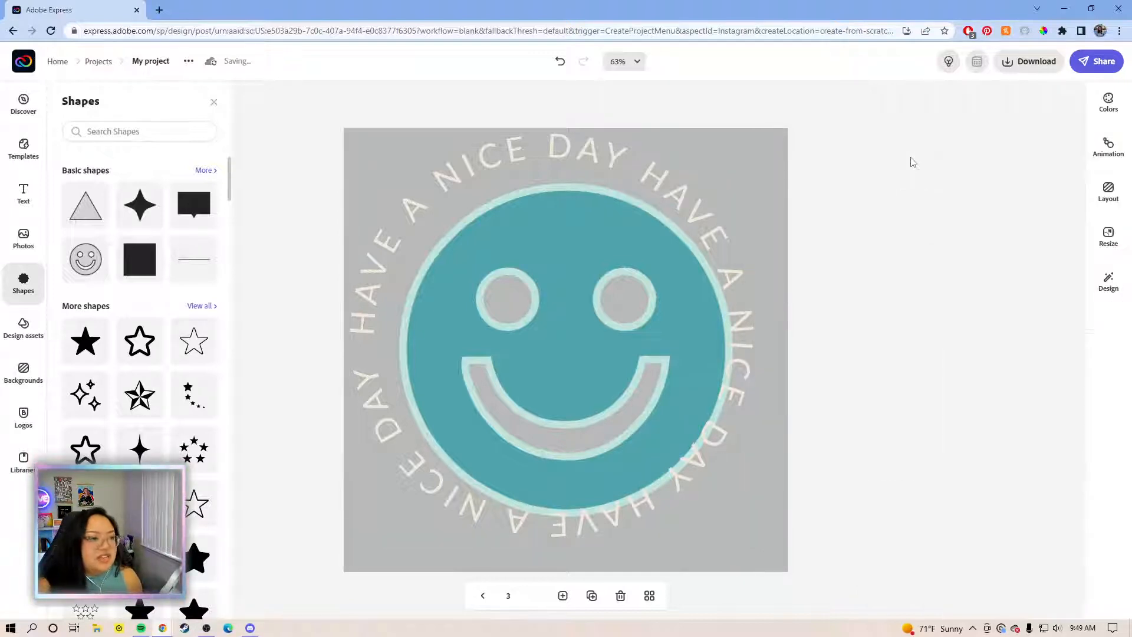
Step: Remove the third "HAVE A NICE DAY" from the ring text, keeping the phrase twice around the smiley
left_click(685, 205)
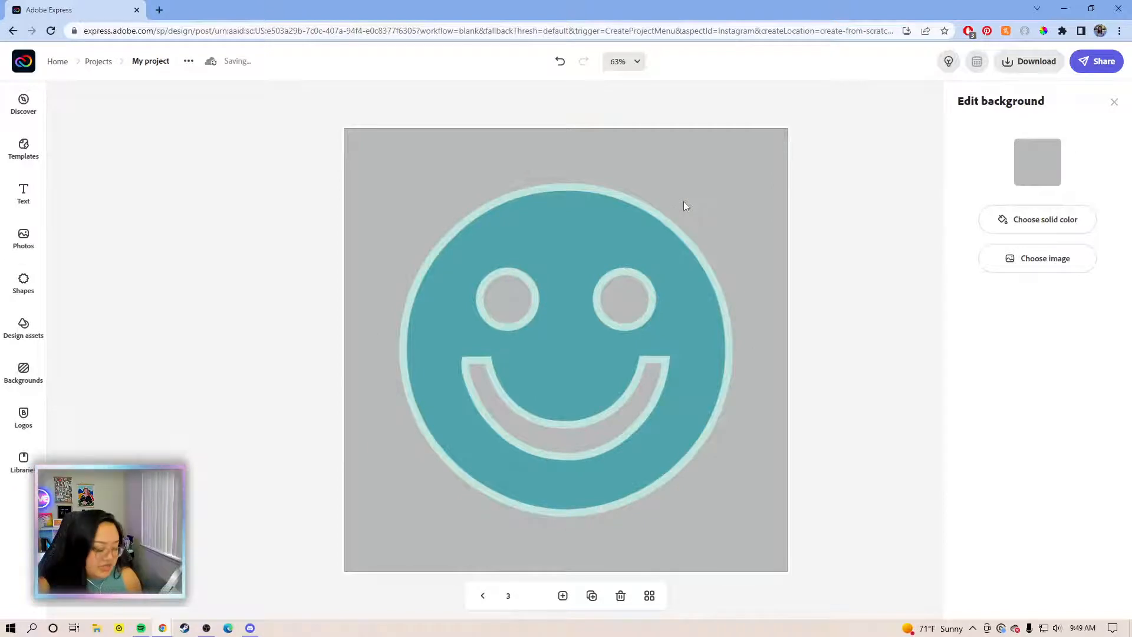
key("ctrl+z")
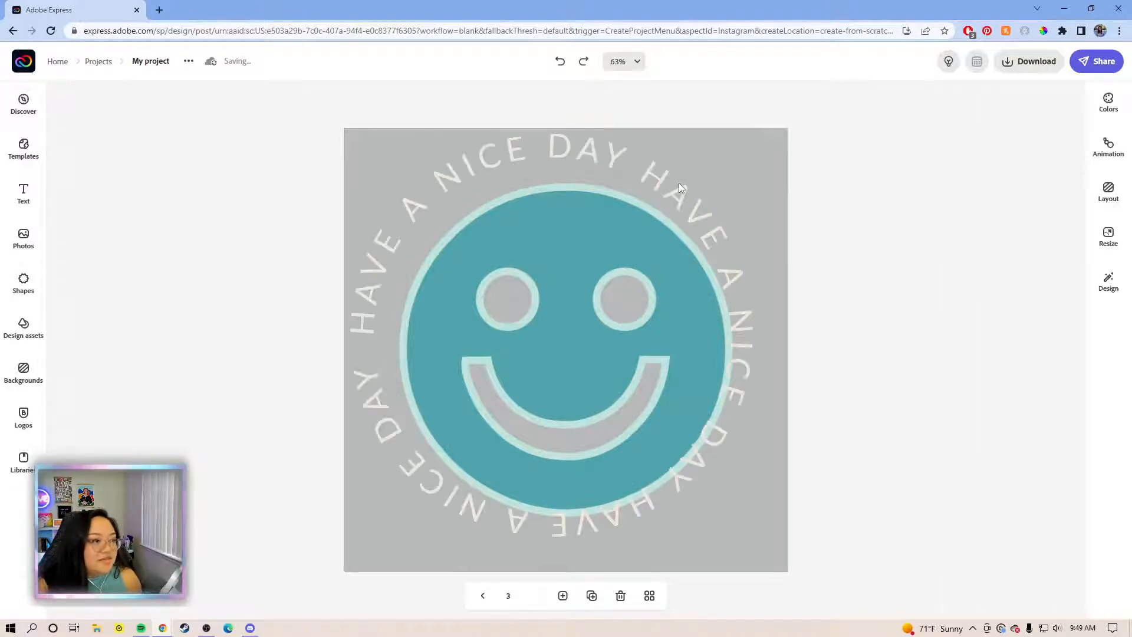
left_click(679, 183)
left_click(1030, 150)
left_click_drag(1030, 147, 973, 147)
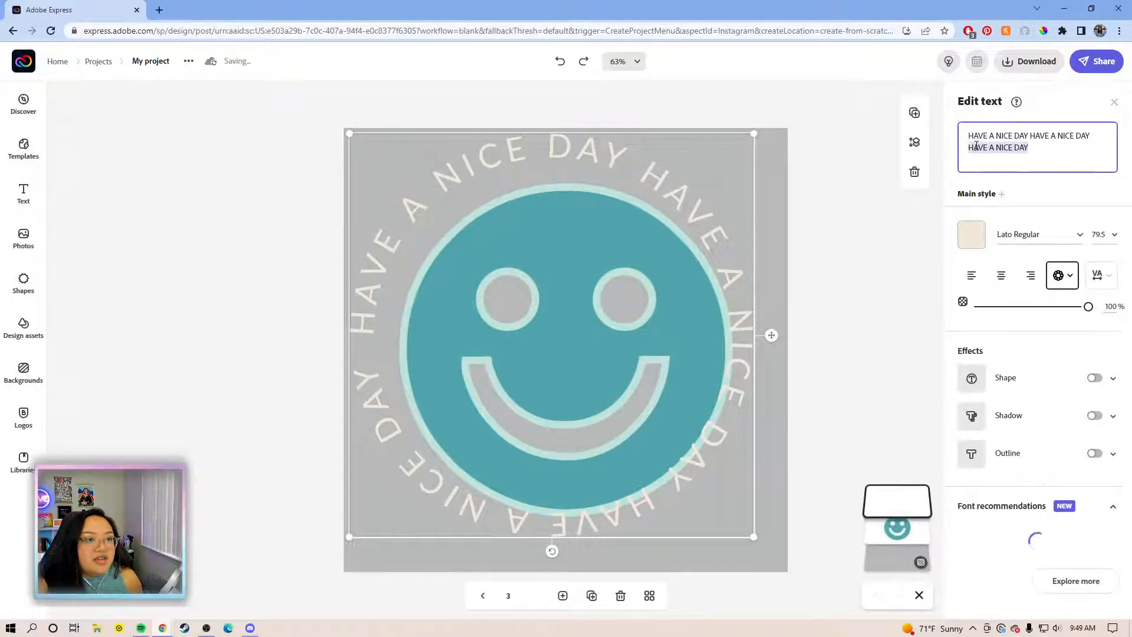
key("BackSpace")
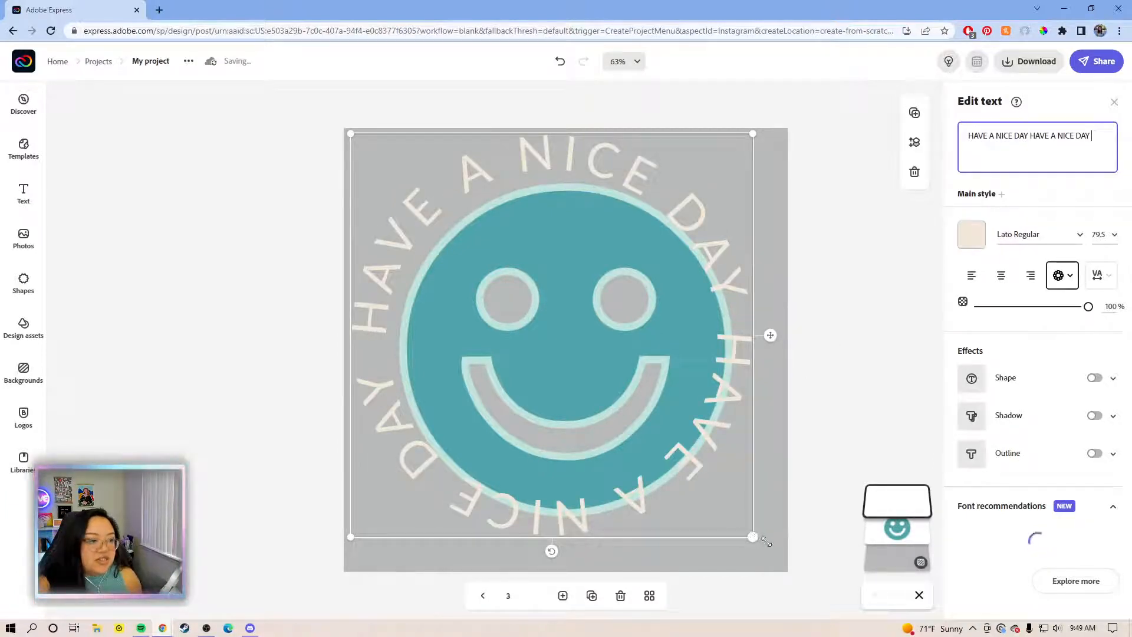
Step: Enlarge the circular text to a font size of about 124 so it nearly fills the page around the smiley
left_click_drag(753, 537, 793, 562)
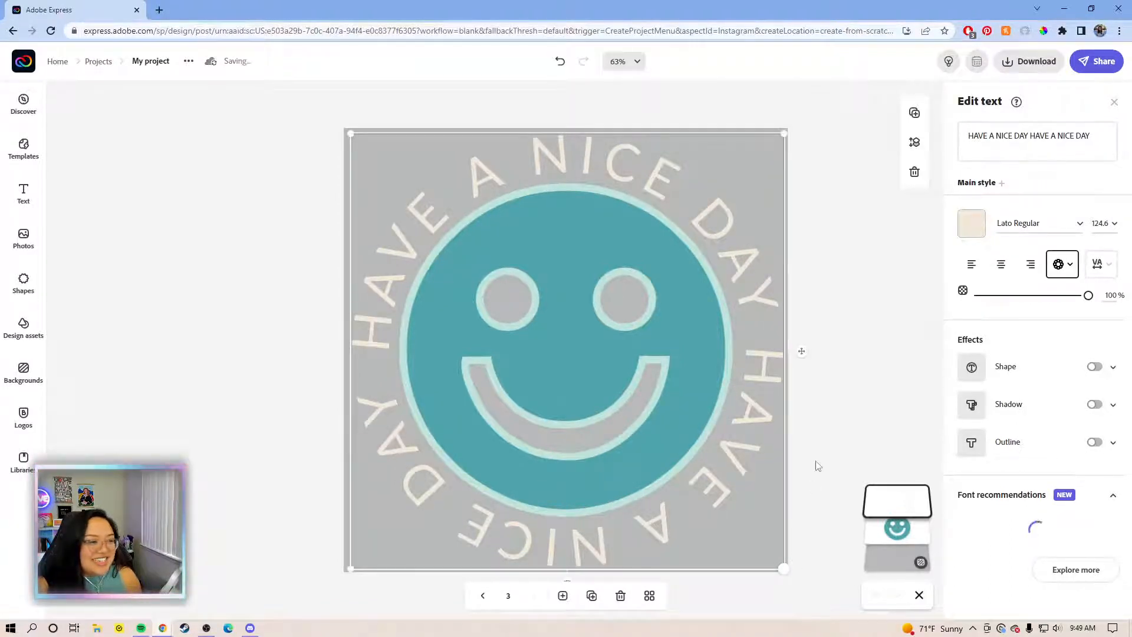
left_click(816, 465)
left_click(595, 255)
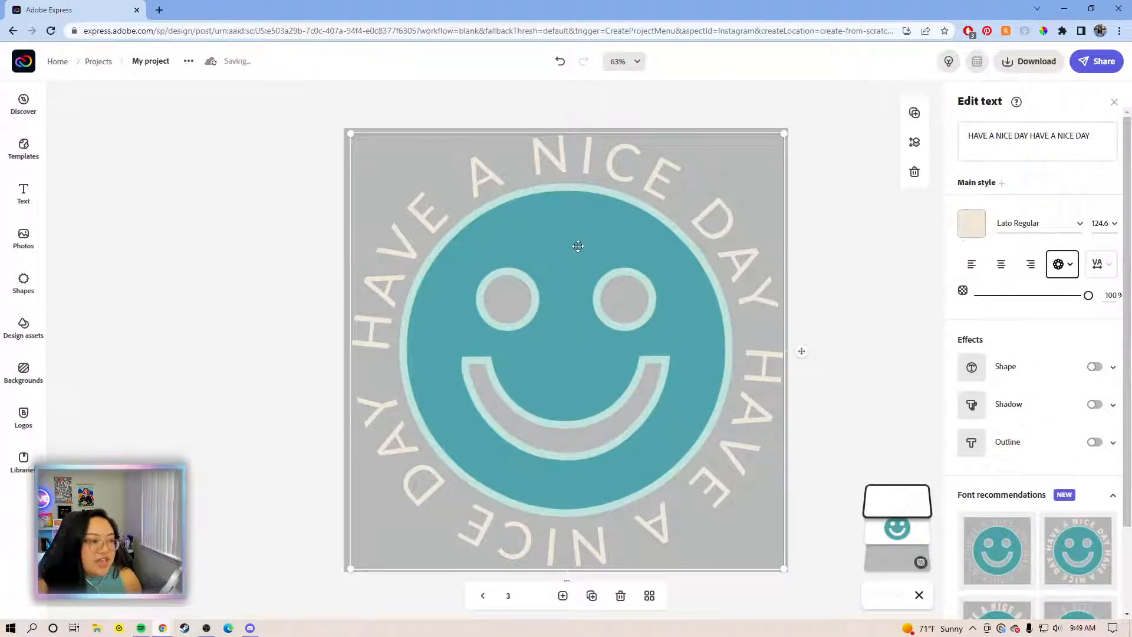
left_click(862, 244)
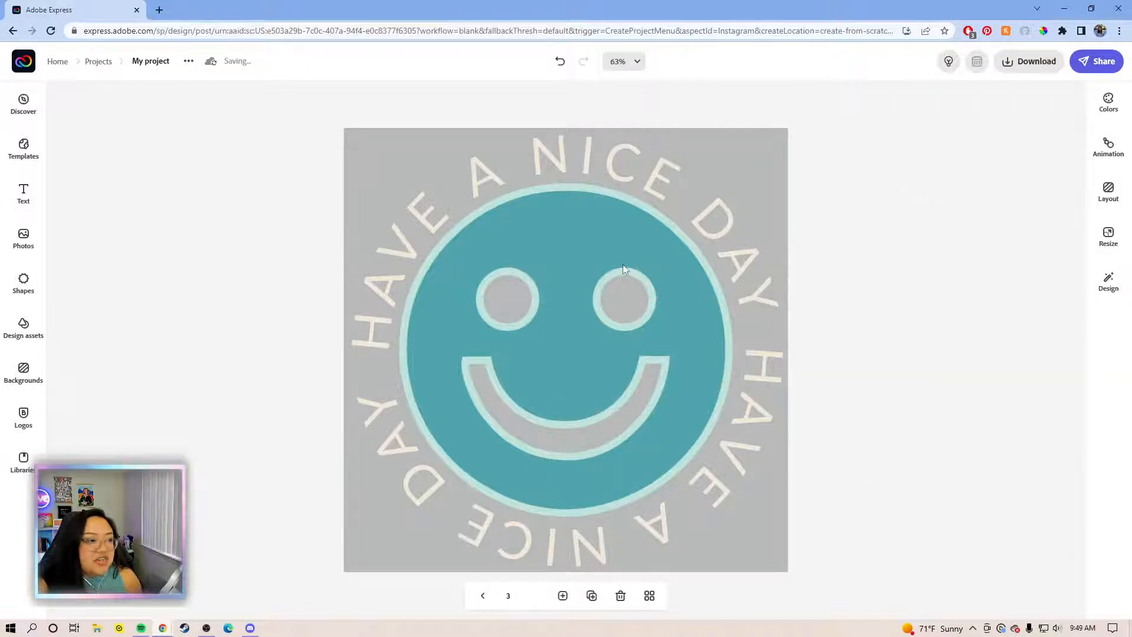
left_click(625, 249)
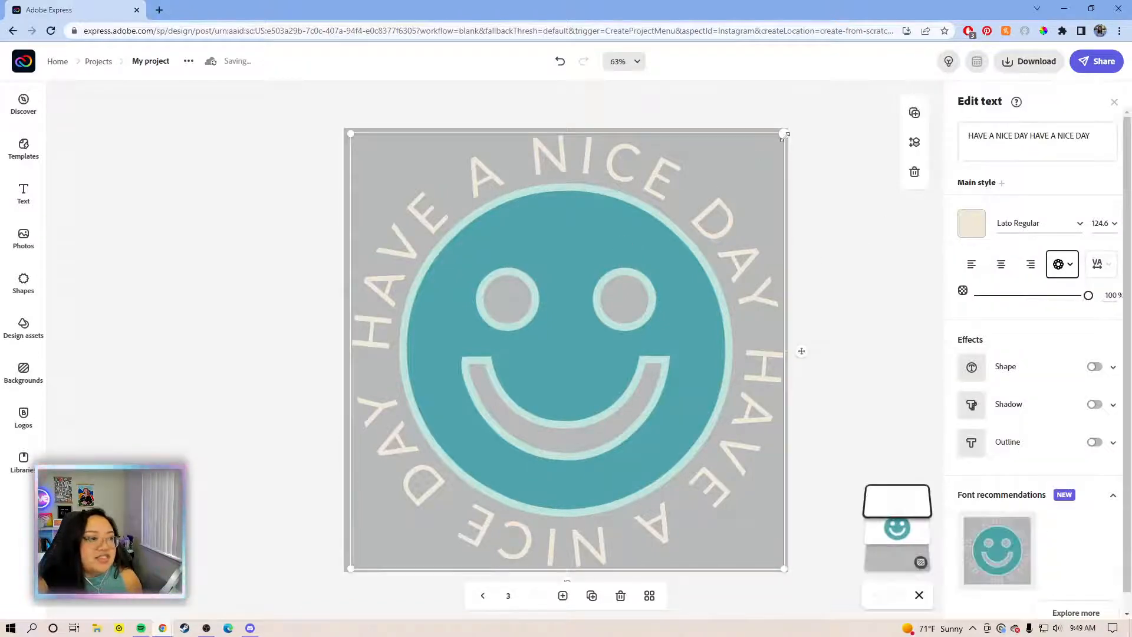
left_click_drag(781, 137, 782, 136)
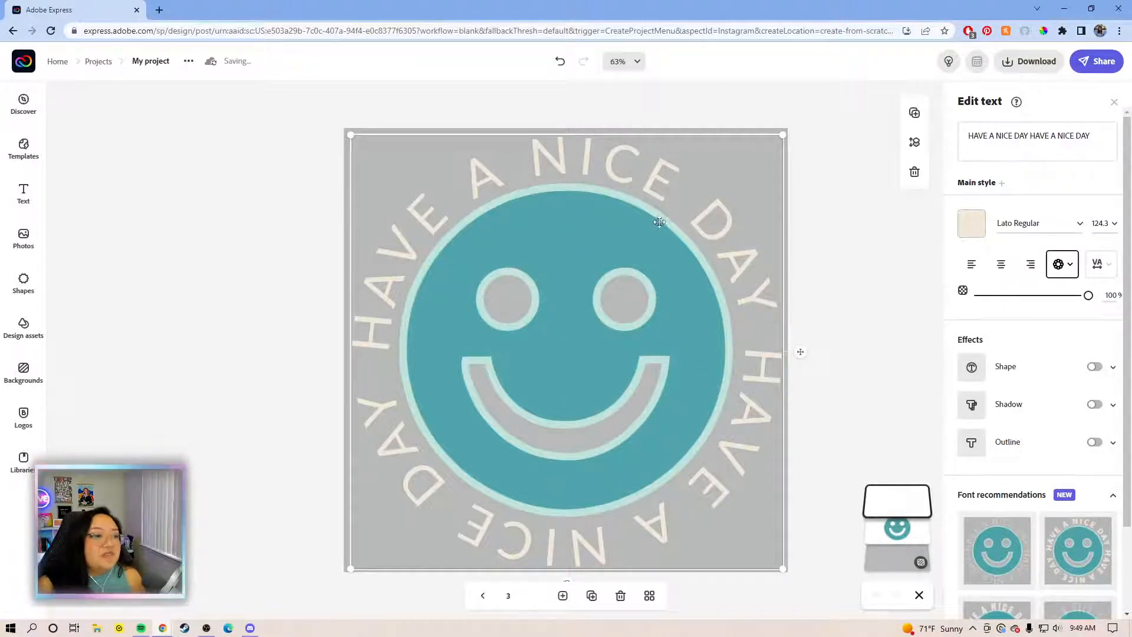
Step: Shrink the smiley slightly and recenter it within the circular "HAVE A NICE DAY" text
left_click(897, 528)
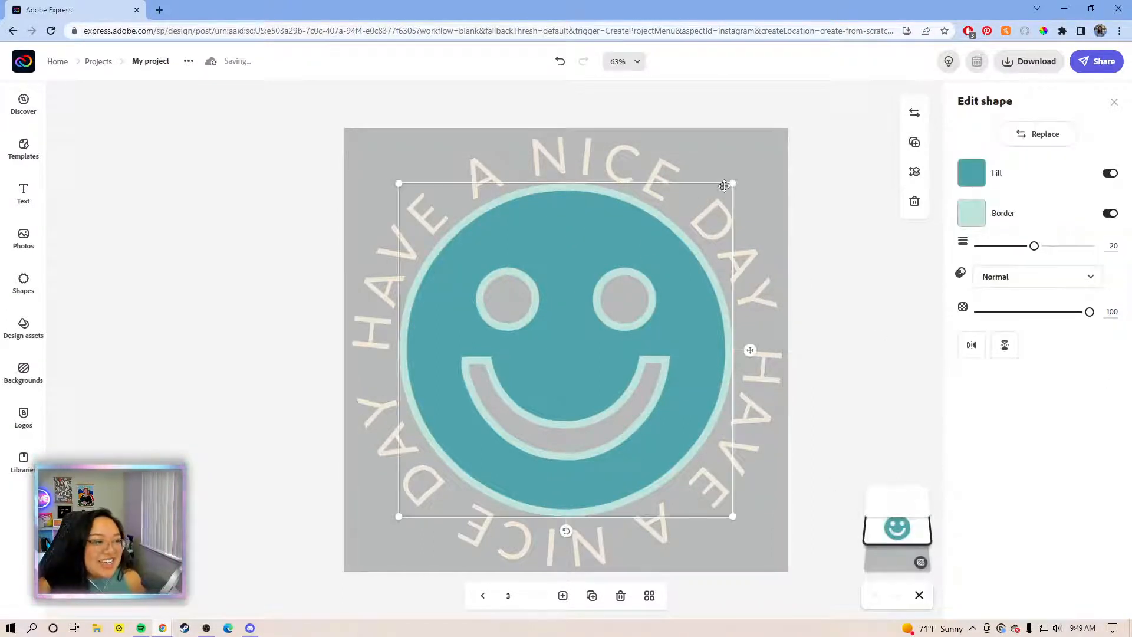
left_click_drag(732, 183, 720, 195)
left_click_drag(643, 253, 632, 249)
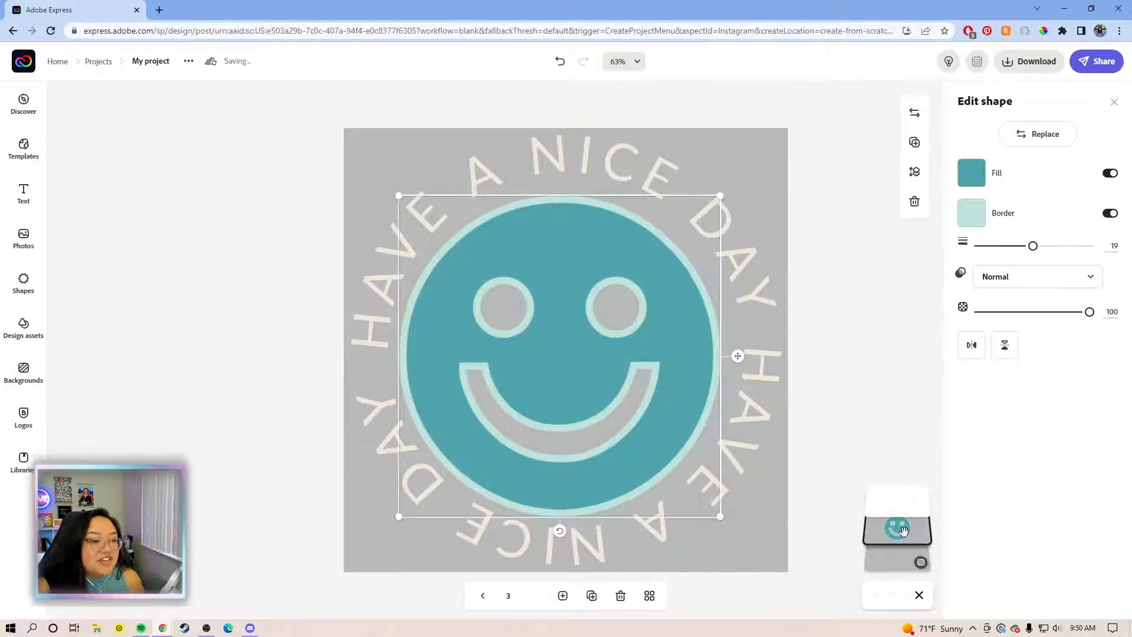
mouse_move(738, 356)
left_mouse_down()
mouse_move(753, 359)
mouse_move(751, 350)
left_mouse_up()
left_click(855, 250)
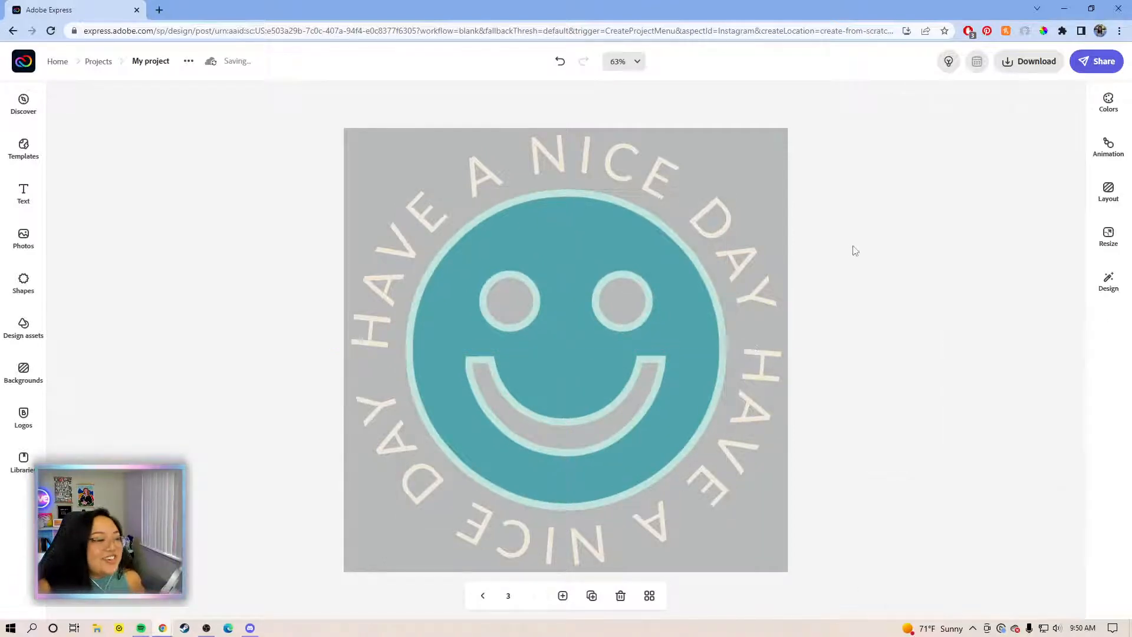
left_click(746, 257)
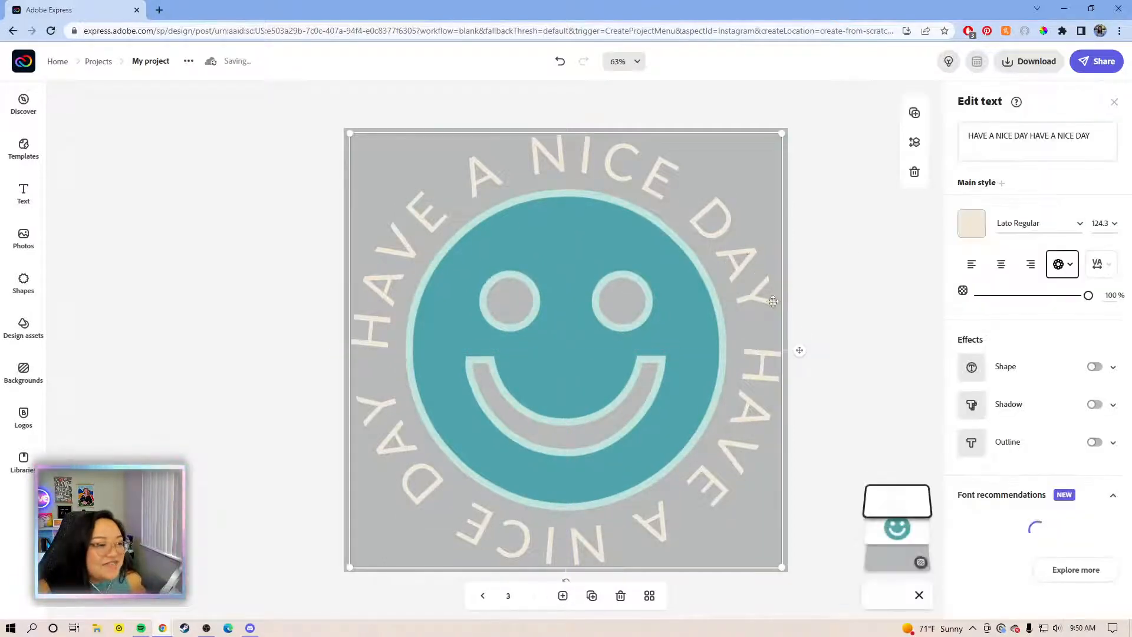
left_click_drag(800, 349, 798, 350)
left_click(853, 288)
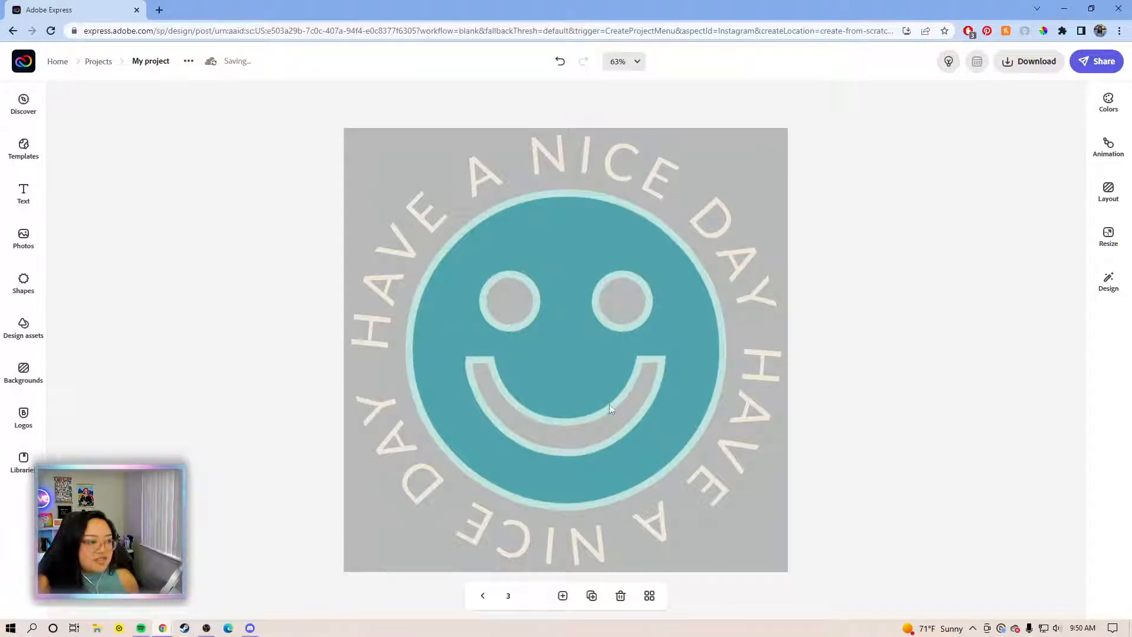
Step: Change the smiley's fill to the orange from the KT Brand 2022 colors, after trying the cream
left_click(604, 226)
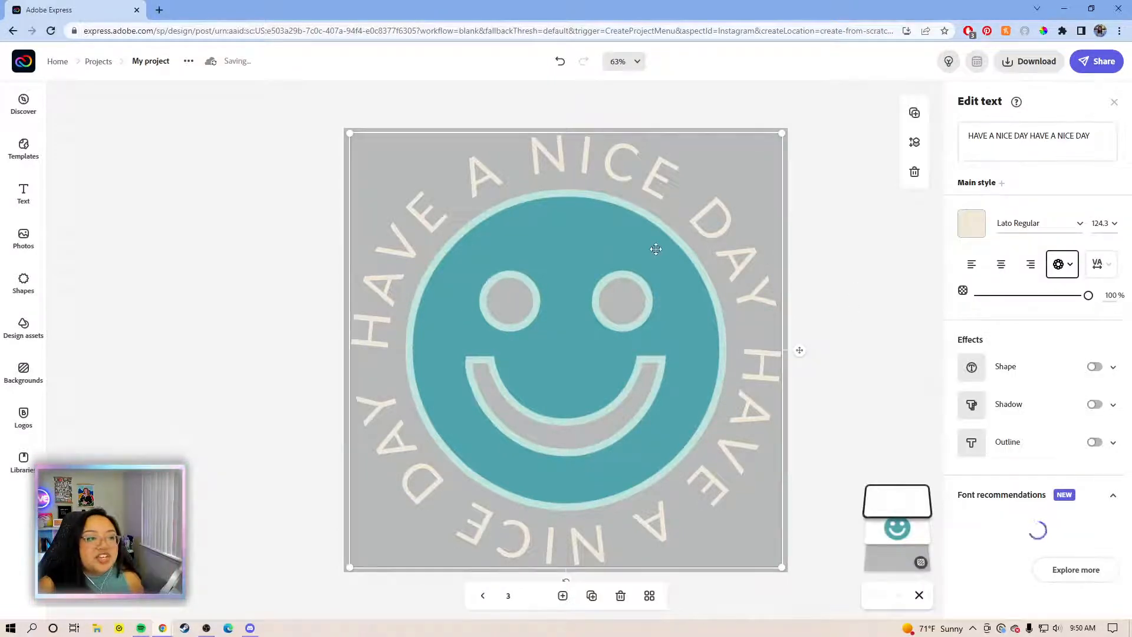
left_click(900, 529)
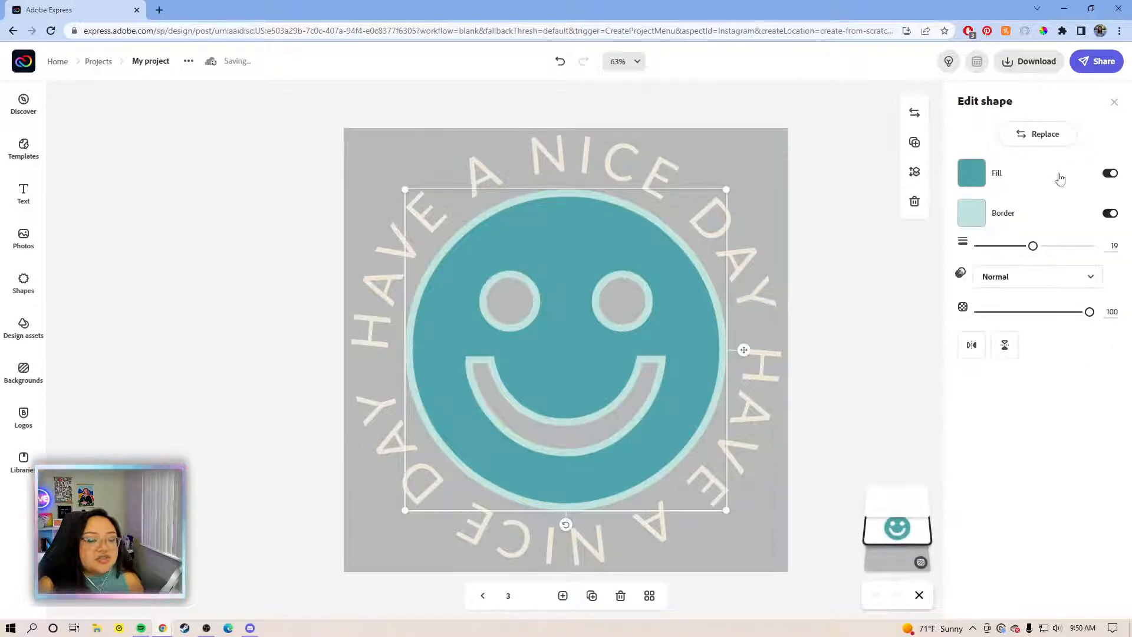
left_click(972, 181)
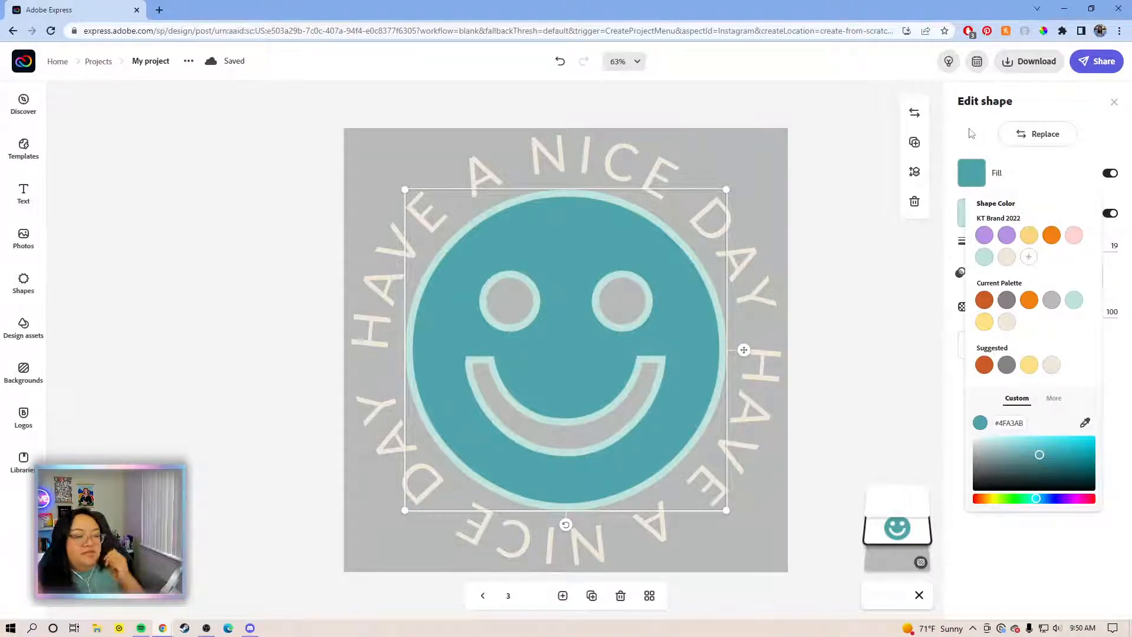
left_click(973, 147)
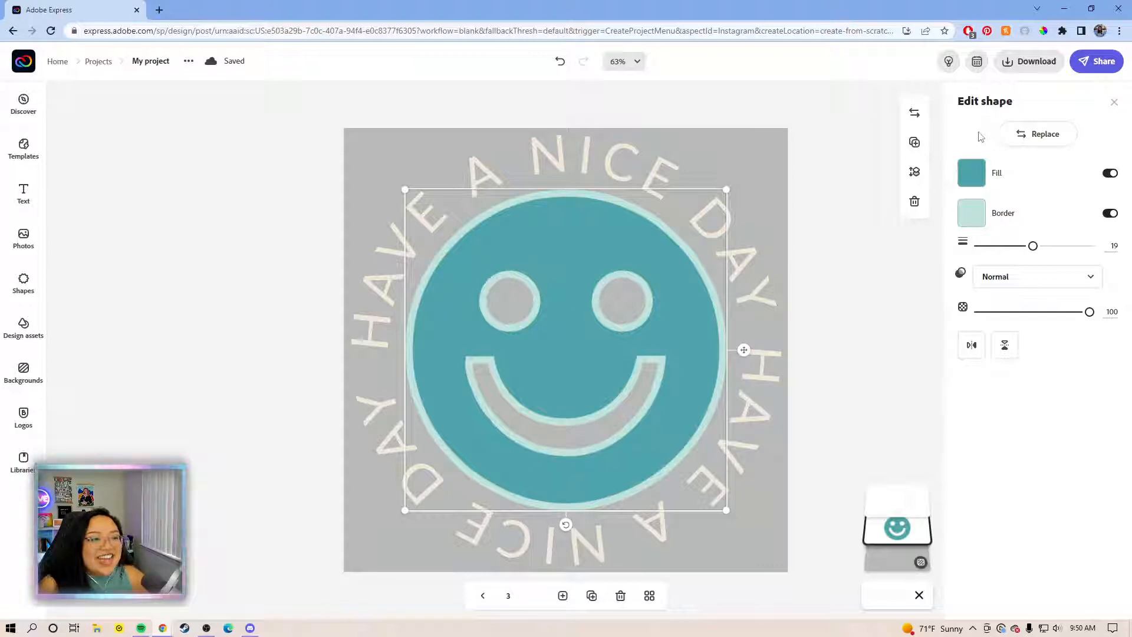
left_click(973, 162)
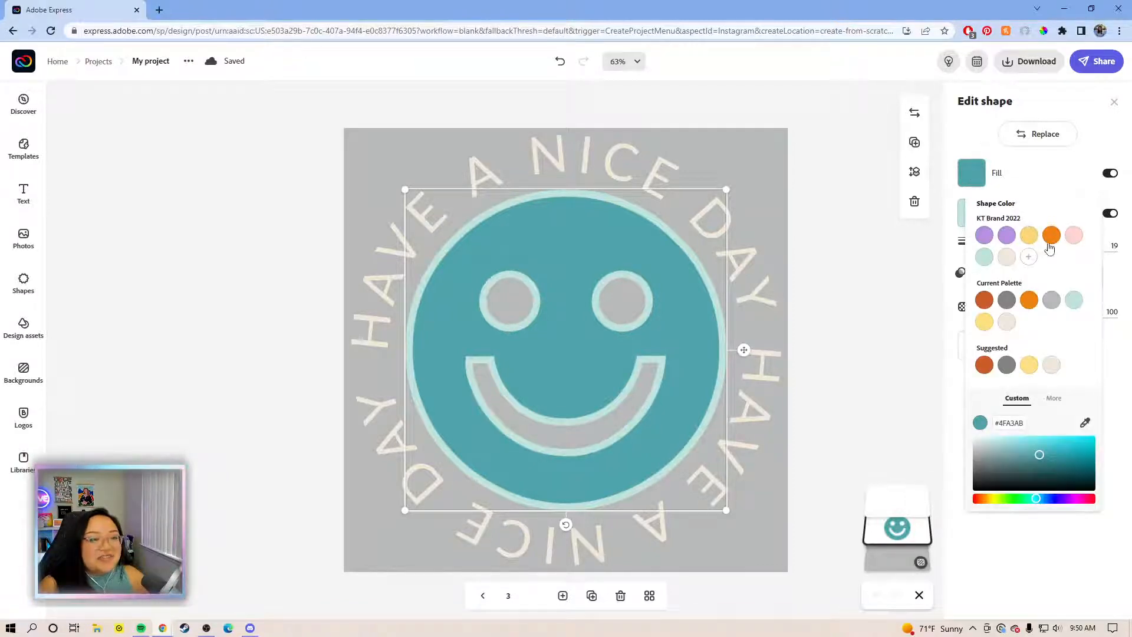
left_click(1055, 236)
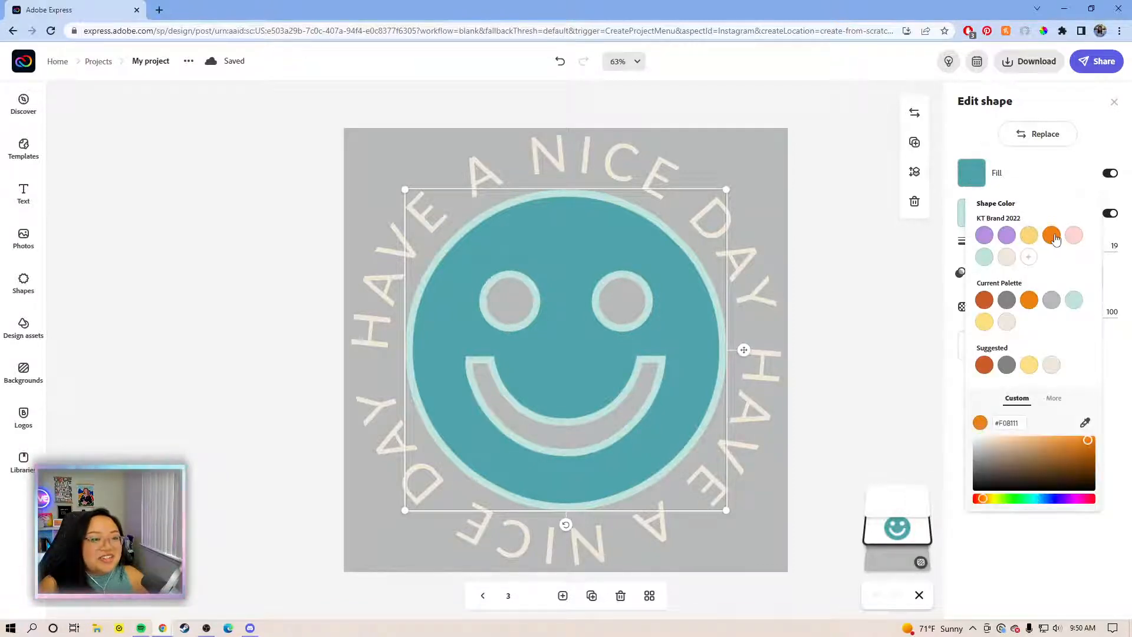
left_click(1009, 259)
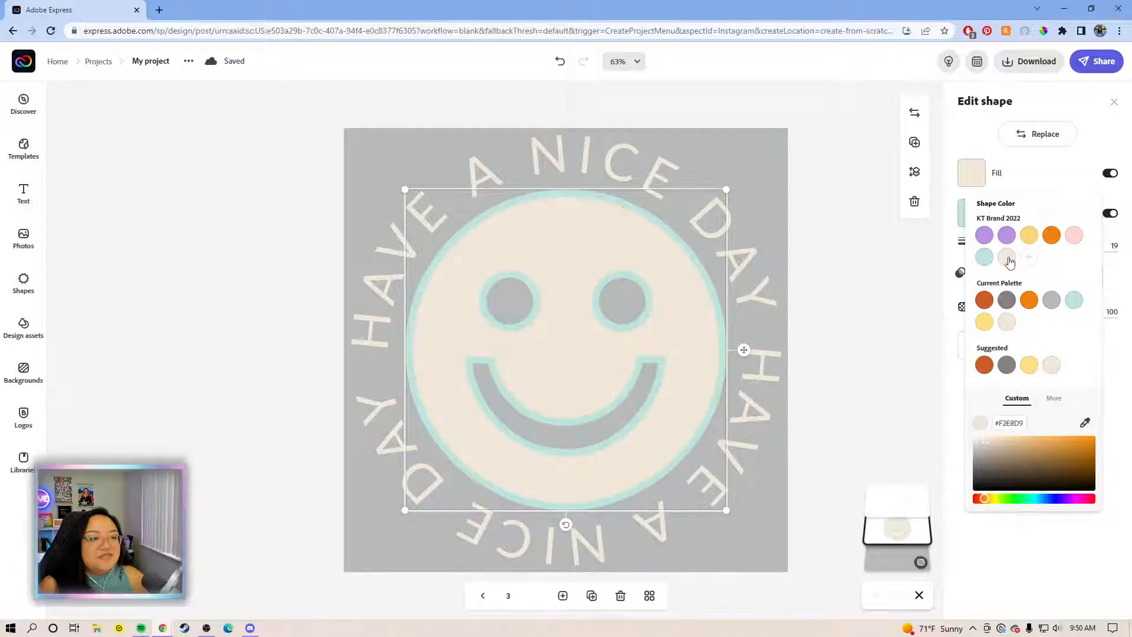
left_click(1052, 235)
left_click(979, 138)
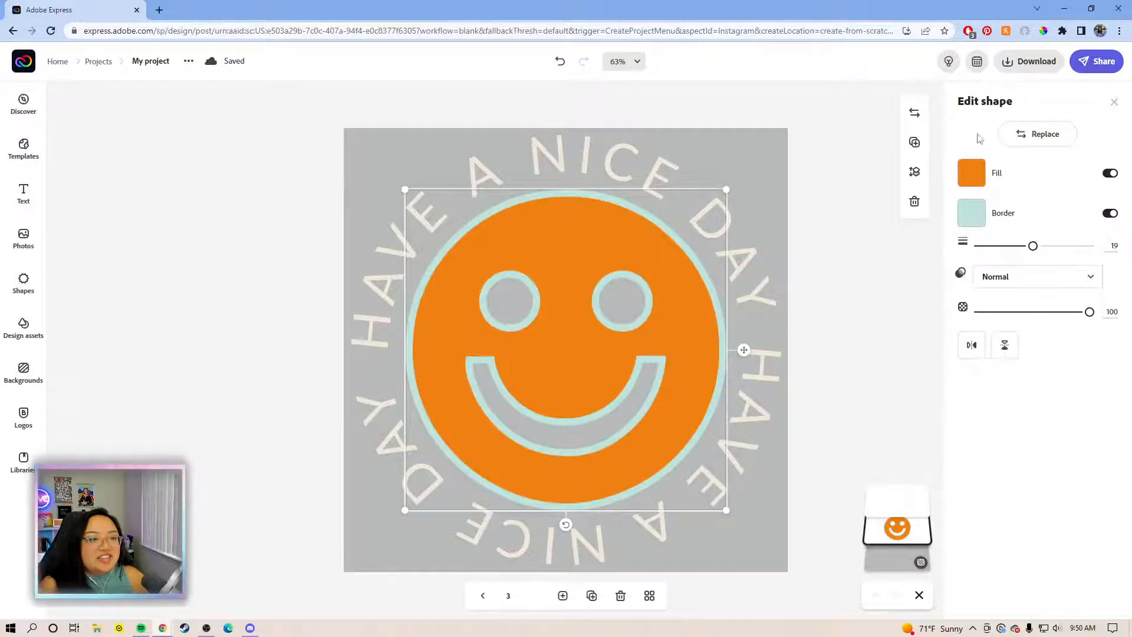
Step: Set the smiley's border color to the KT Brand 2022 cream, #F2E8D9
left_click(972, 214)
left_click(1010, 298)
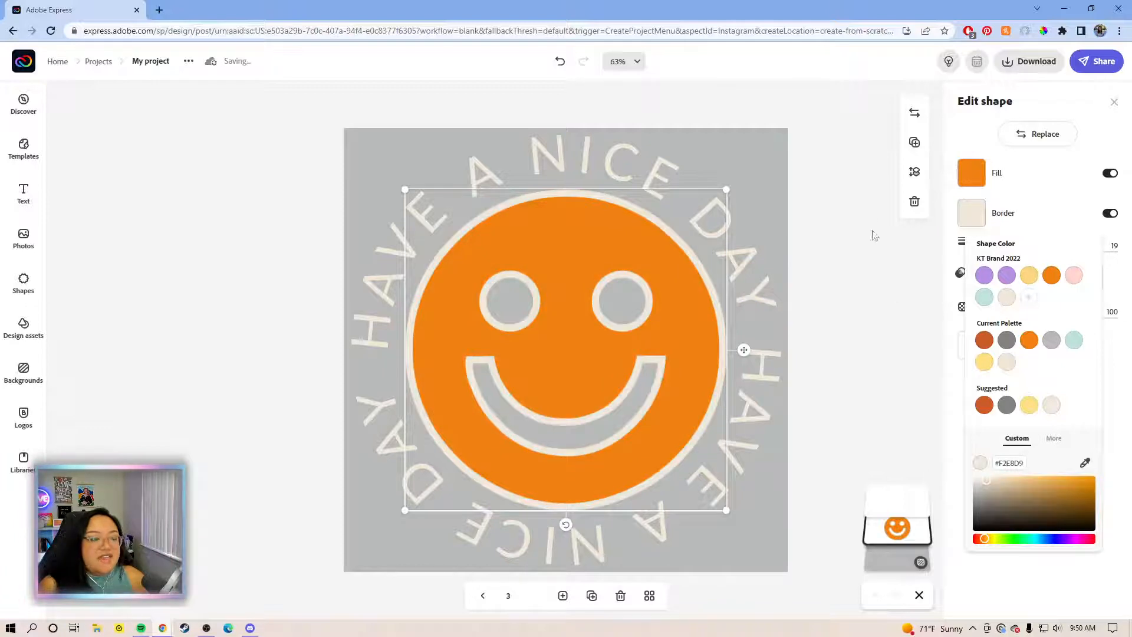
left_click(965, 142)
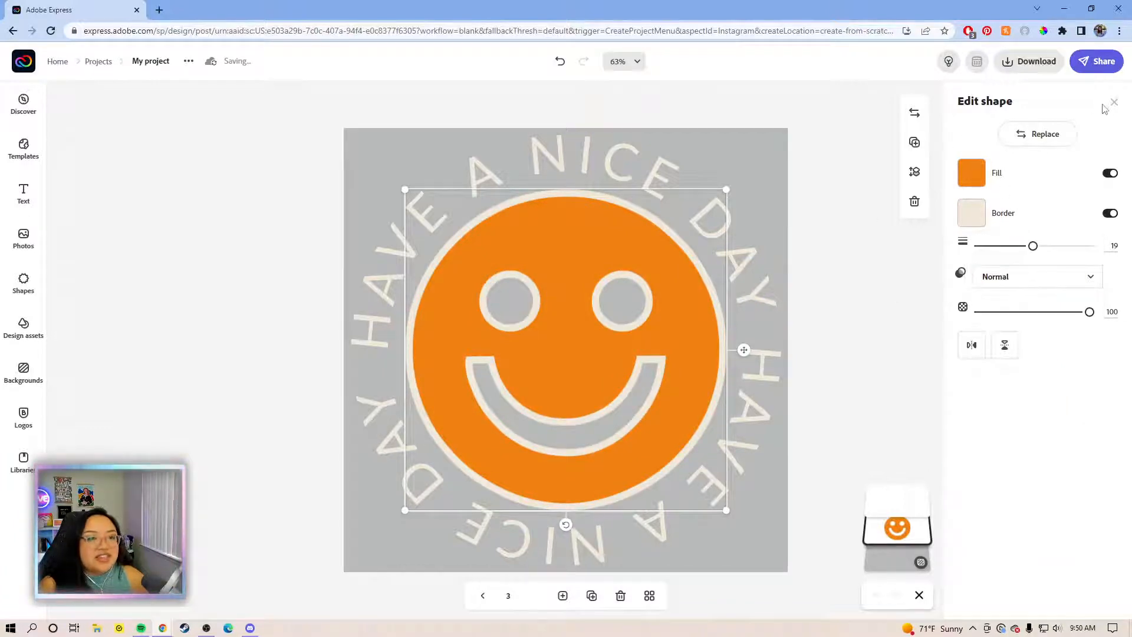
left_click(821, 287)
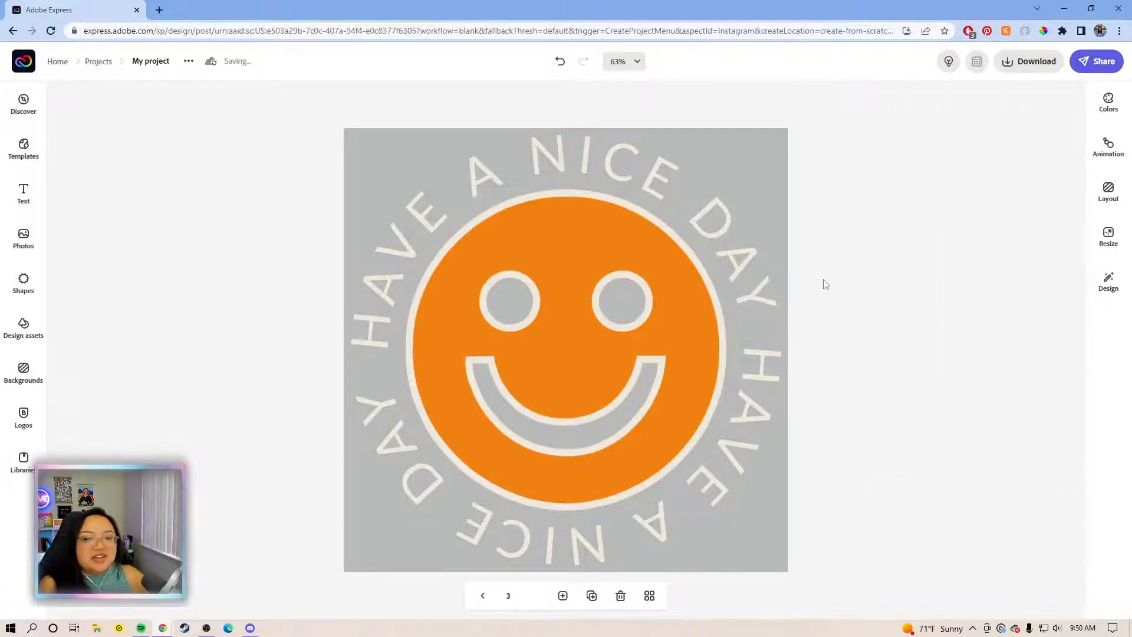
Step: Examine the KT Brand 2022 fonts and the other fonts available for the circular text
left_click(740, 261)
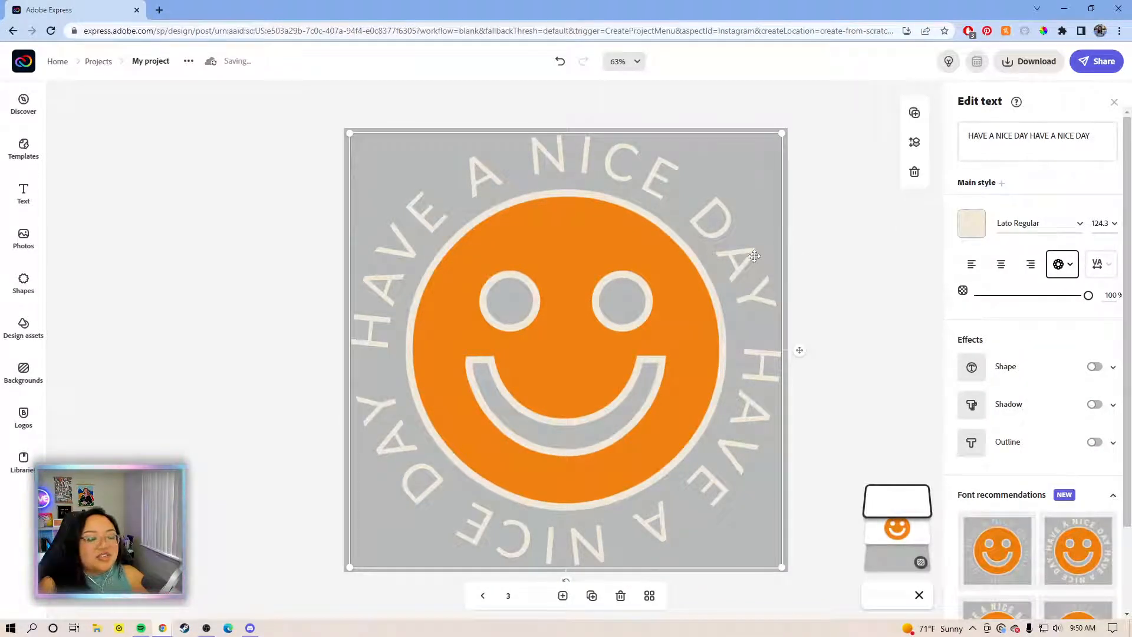
left_click(1081, 227)
scroll(1074, 421, "up", 2)
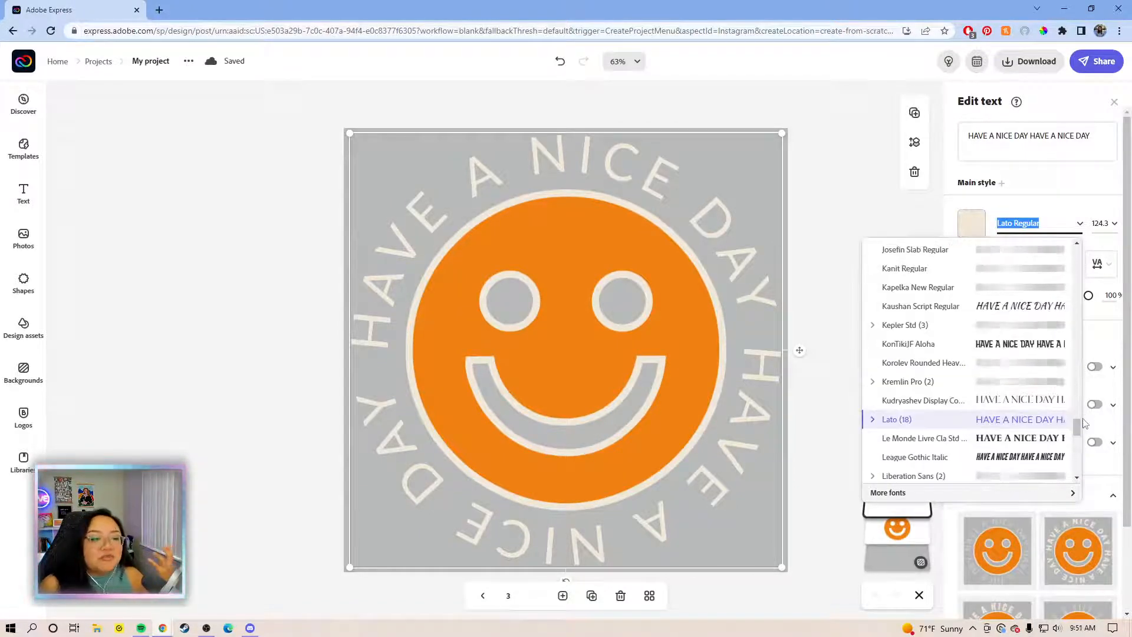
mouse_move(1075, 421)
left_mouse_down()
mouse_move(1070, 243)
mouse_move(929, 217)
left_mouse_up()
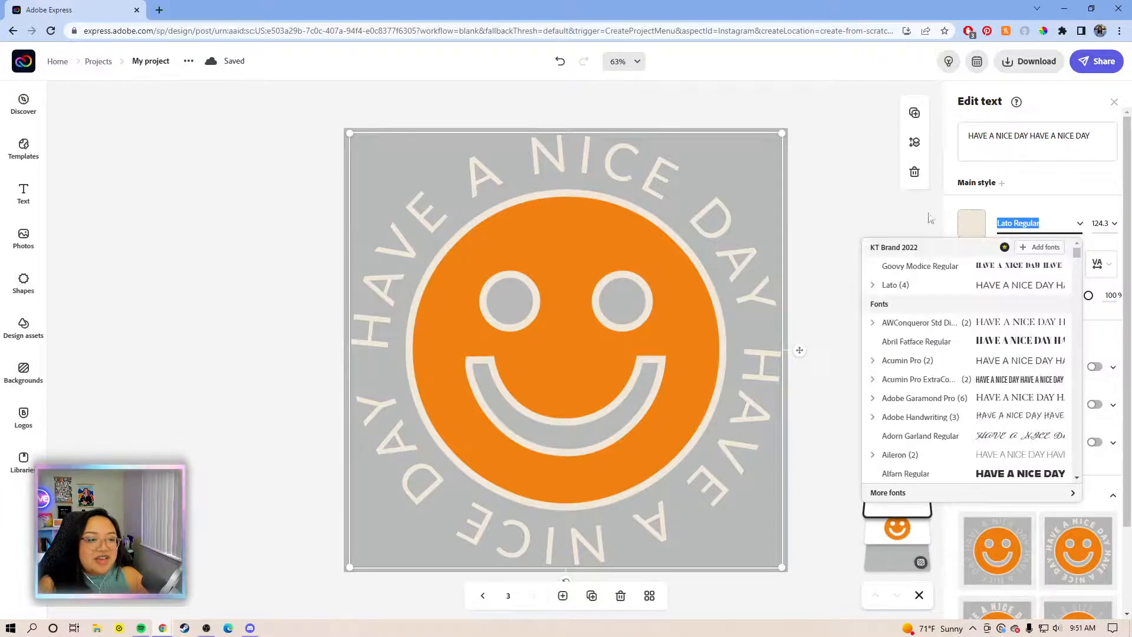
left_click(834, 193)
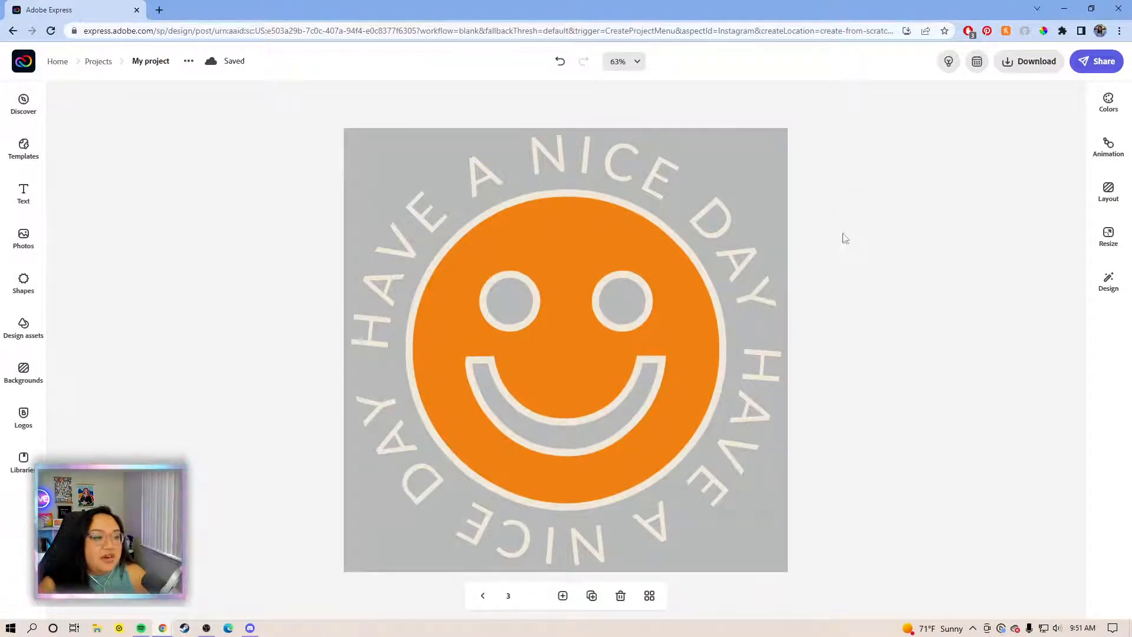
left_click(731, 241)
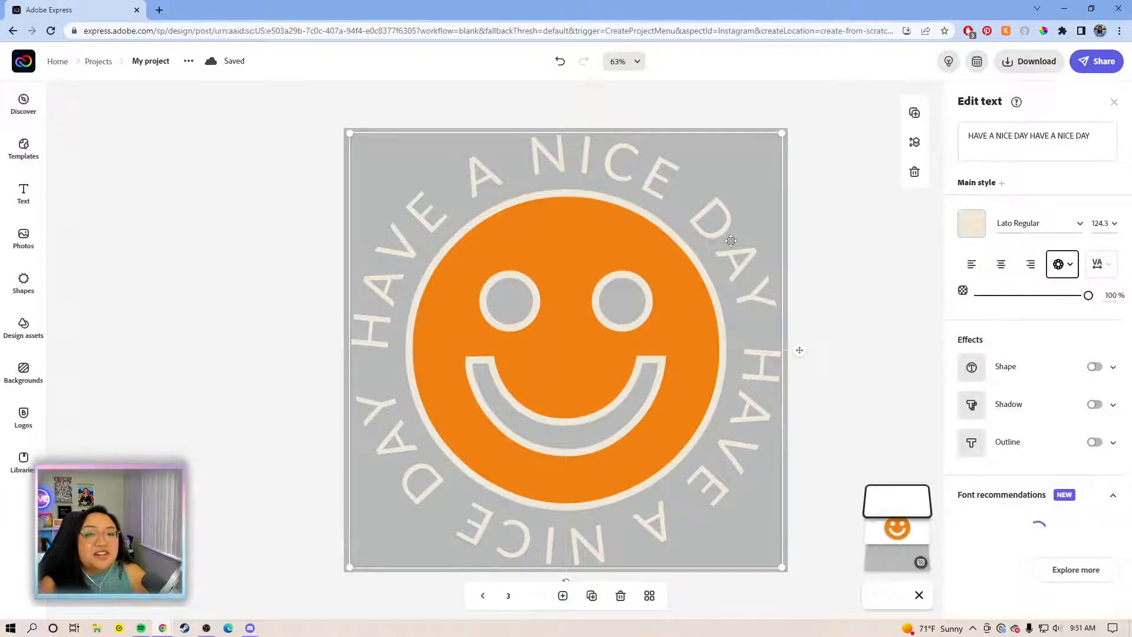
left_click(828, 318)
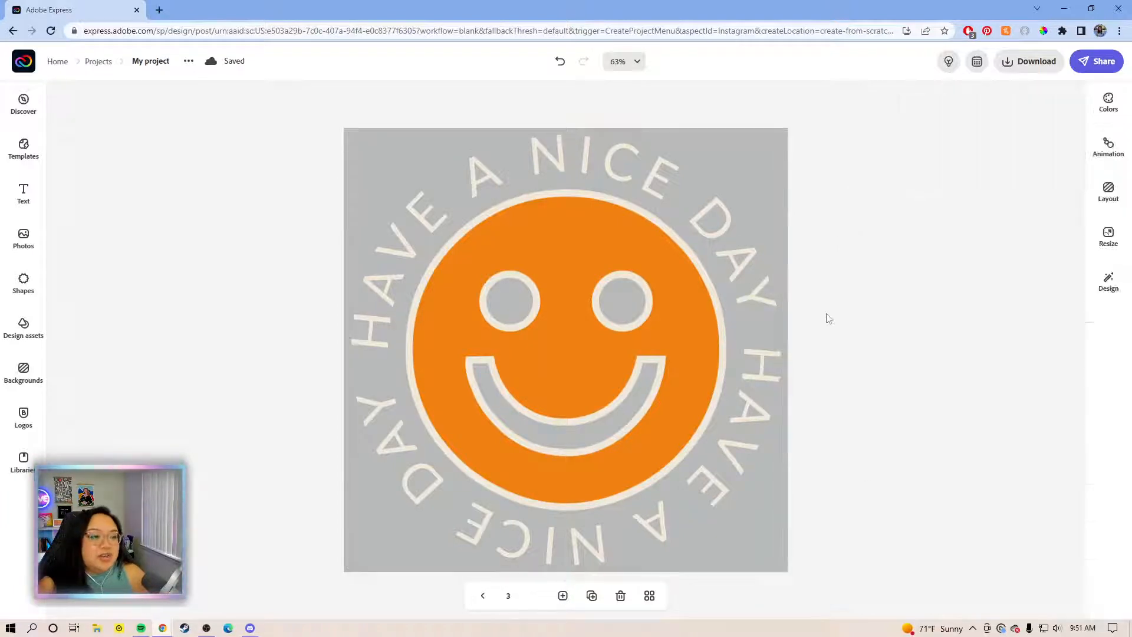
left_click(757, 301)
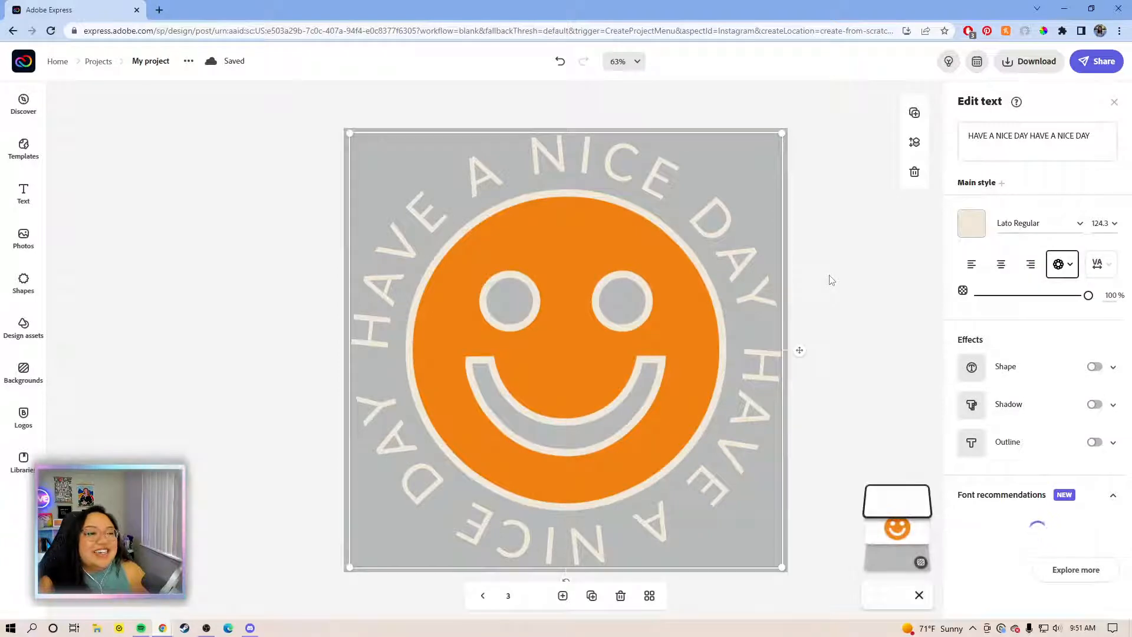
left_click(830, 278)
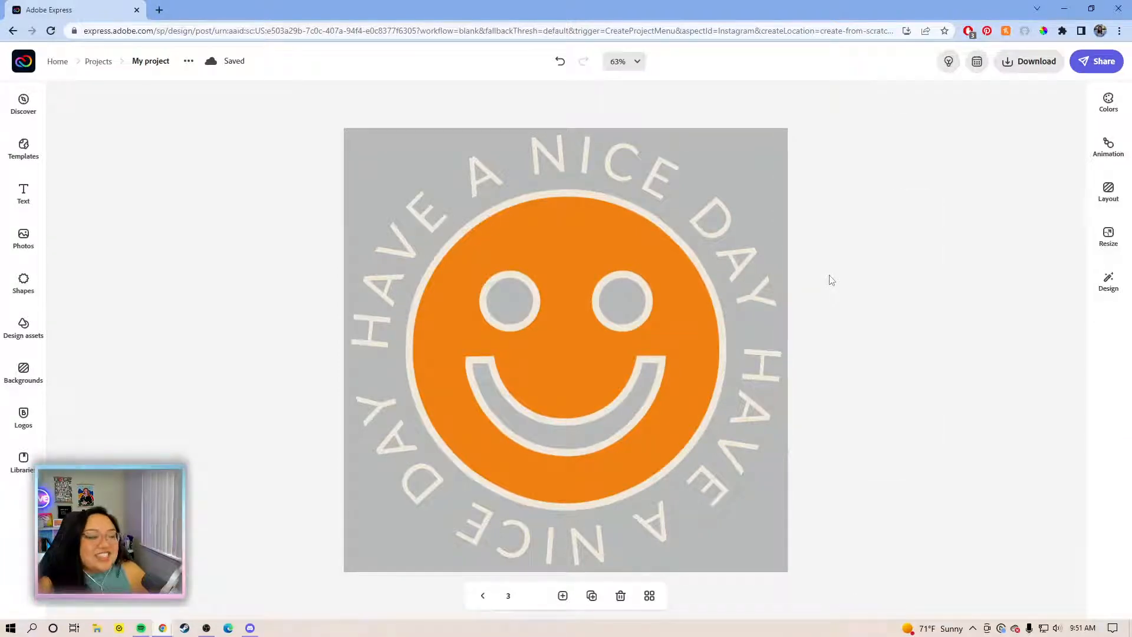
left_click(706, 275)
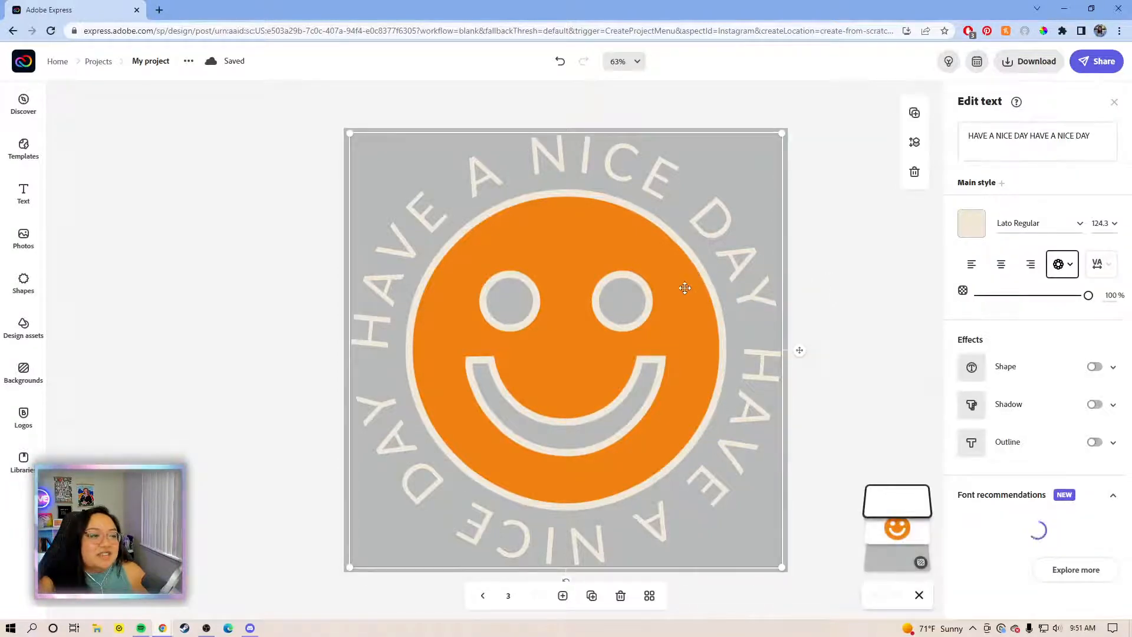
left_click(26, 422)
left_click(861, 291)
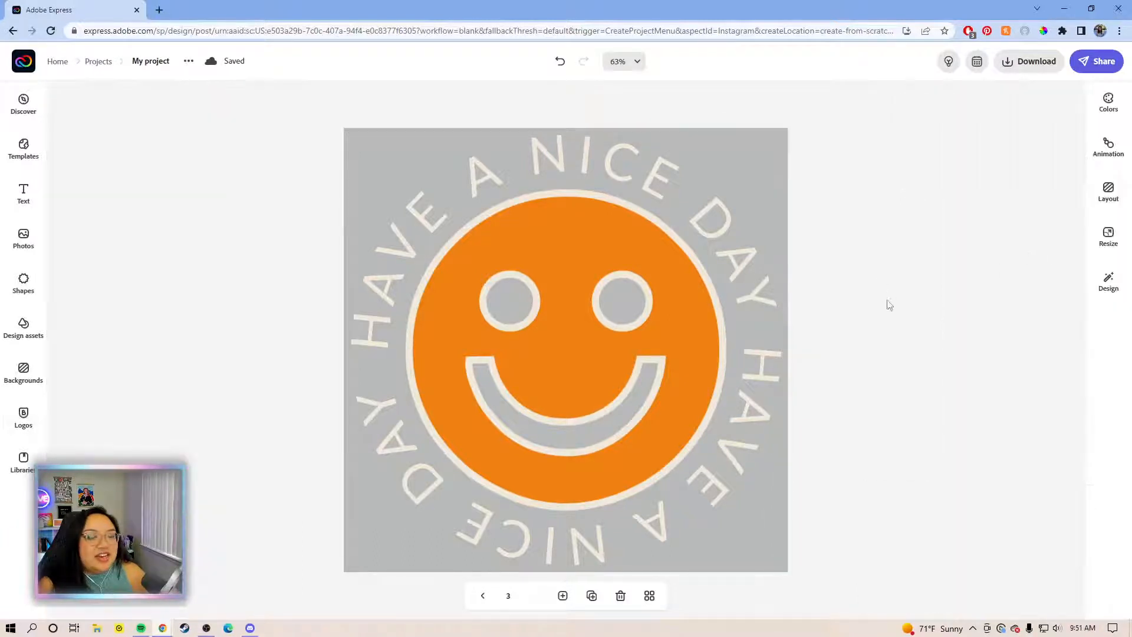
left_click(739, 271)
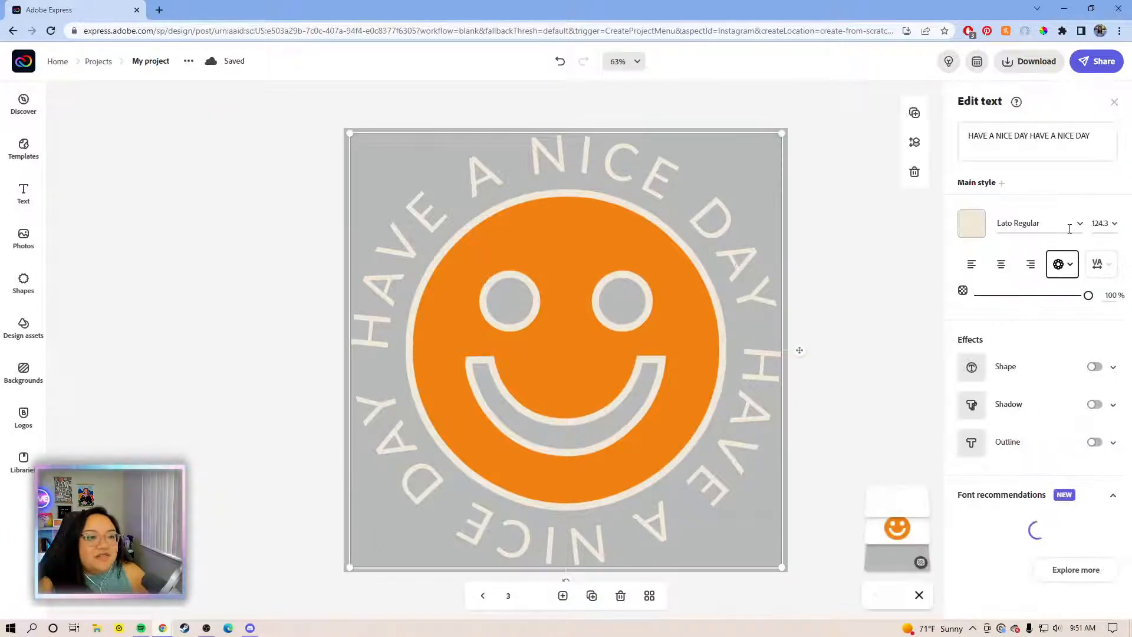
left_click(1077, 223)
scroll(1042, 281, "up", 4)
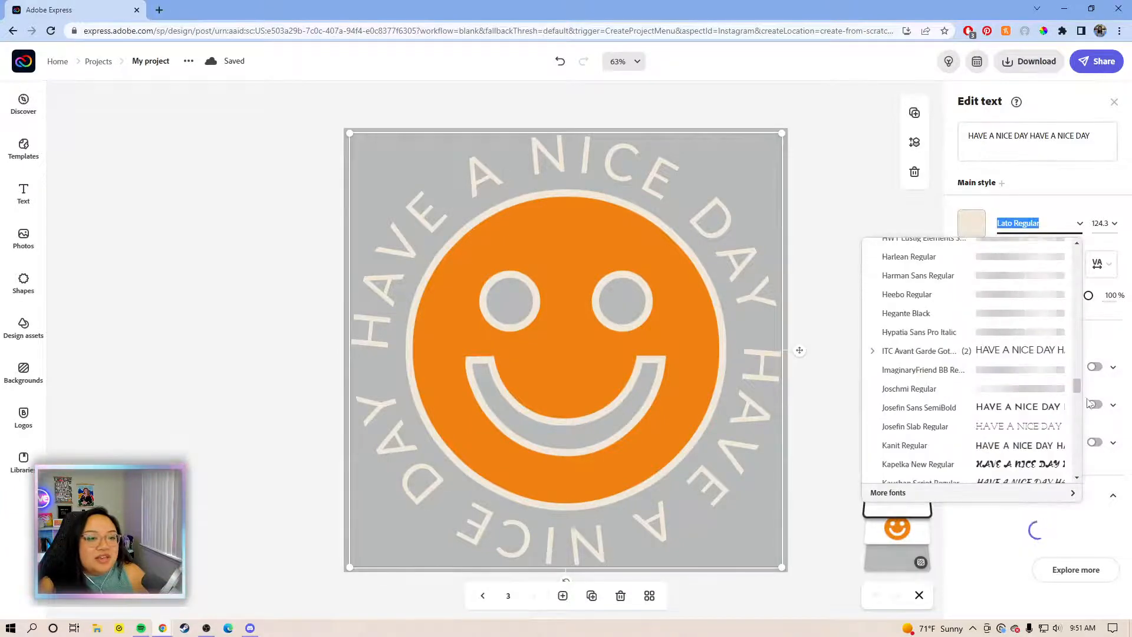
left_click_drag(1077, 385, 1077, 245)
left_click(883, 212)
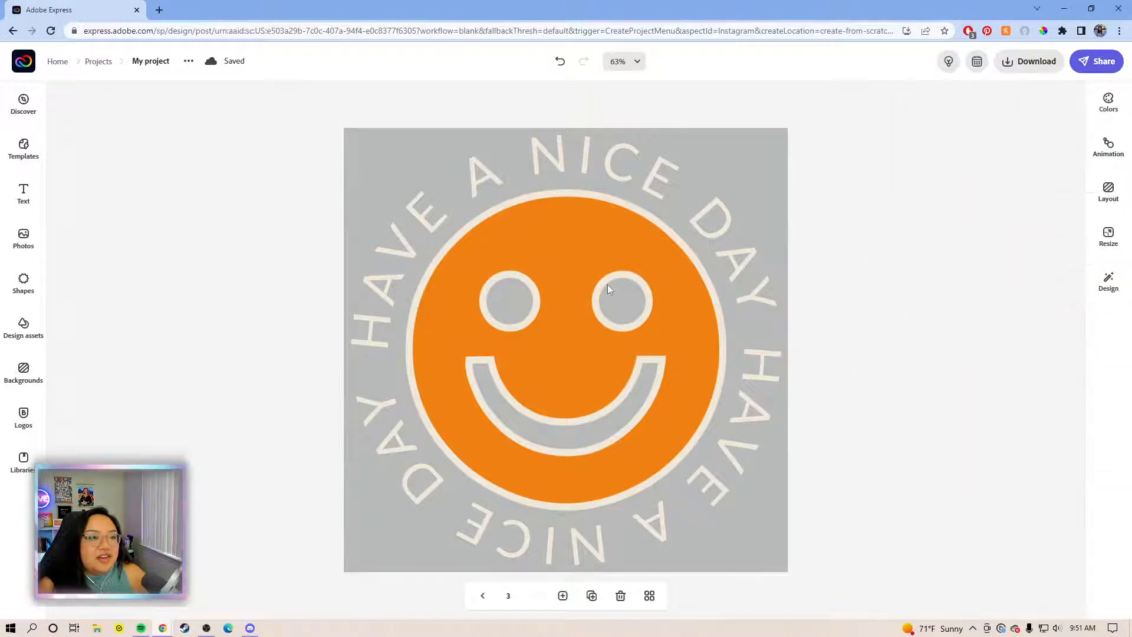
left_click(607, 284)
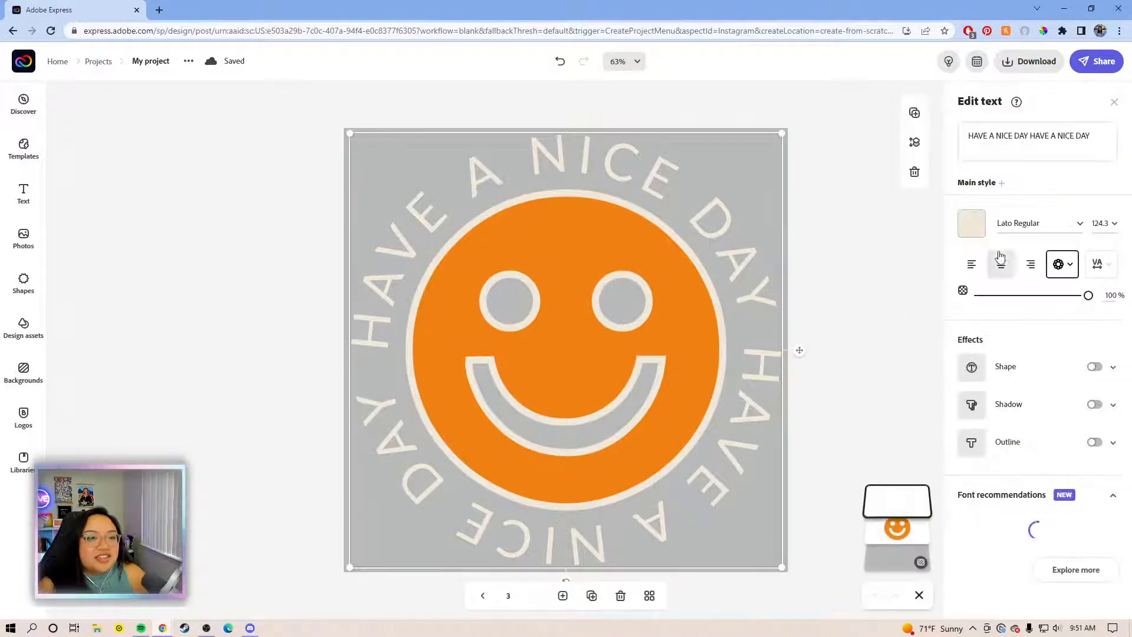
left_click(971, 227)
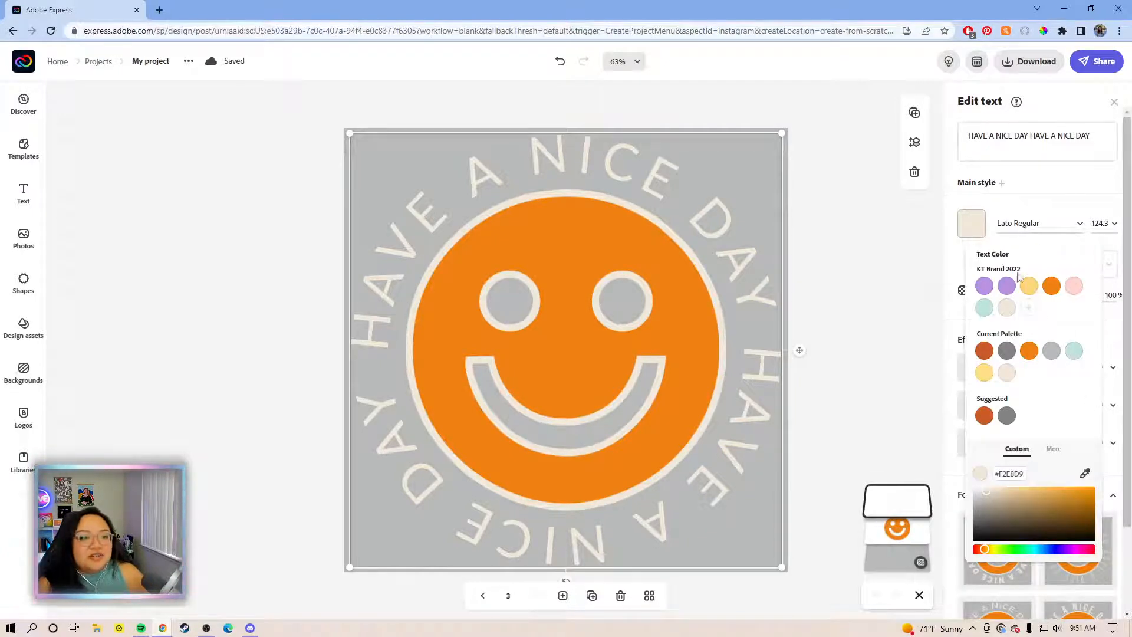
left_click(841, 310)
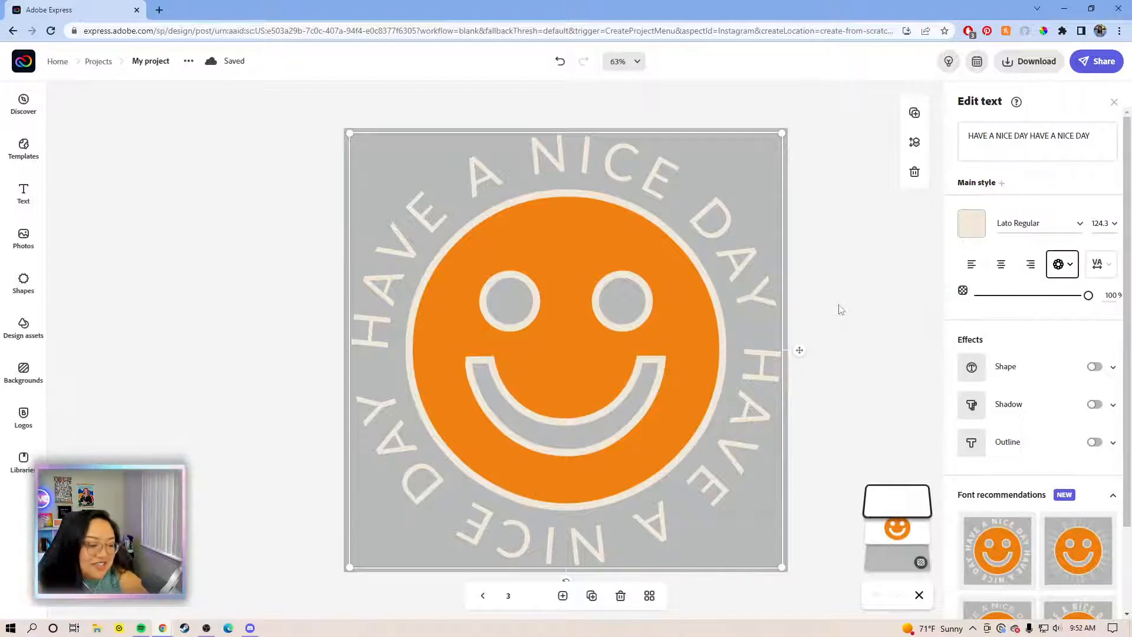
left_click(841, 310)
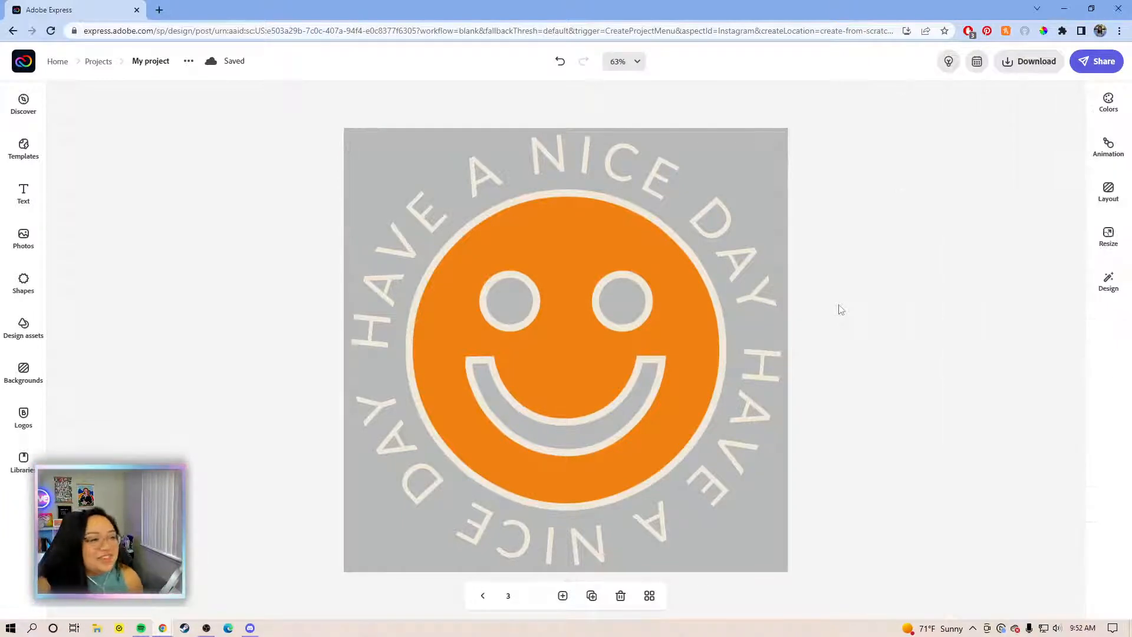
left_click(709, 236)
left_click(941, 318)
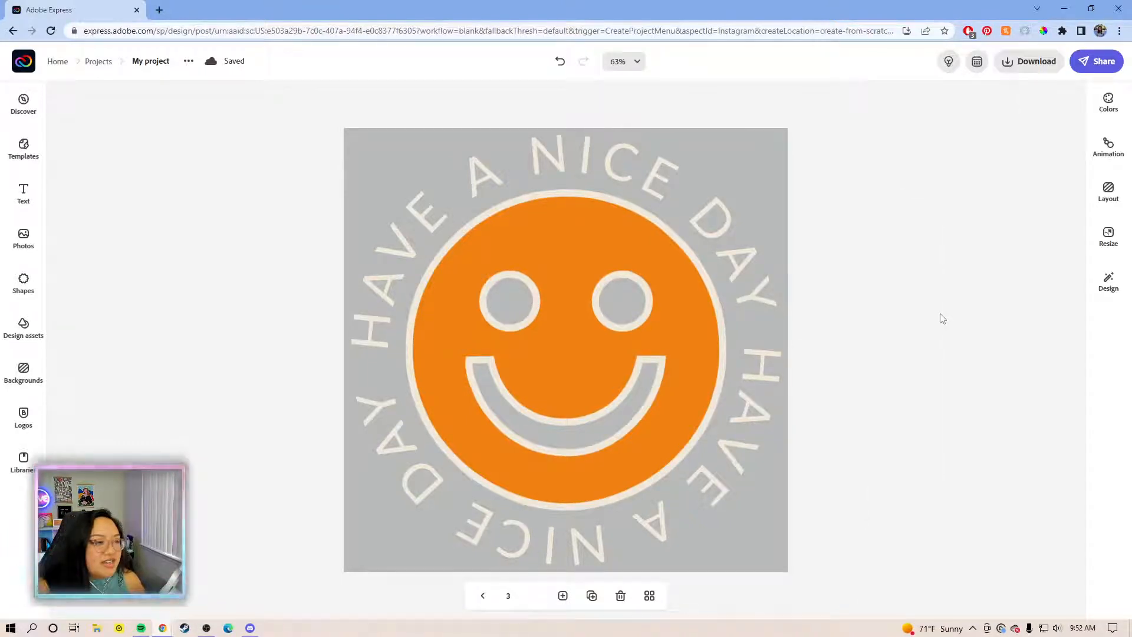
left_click(766, 171)
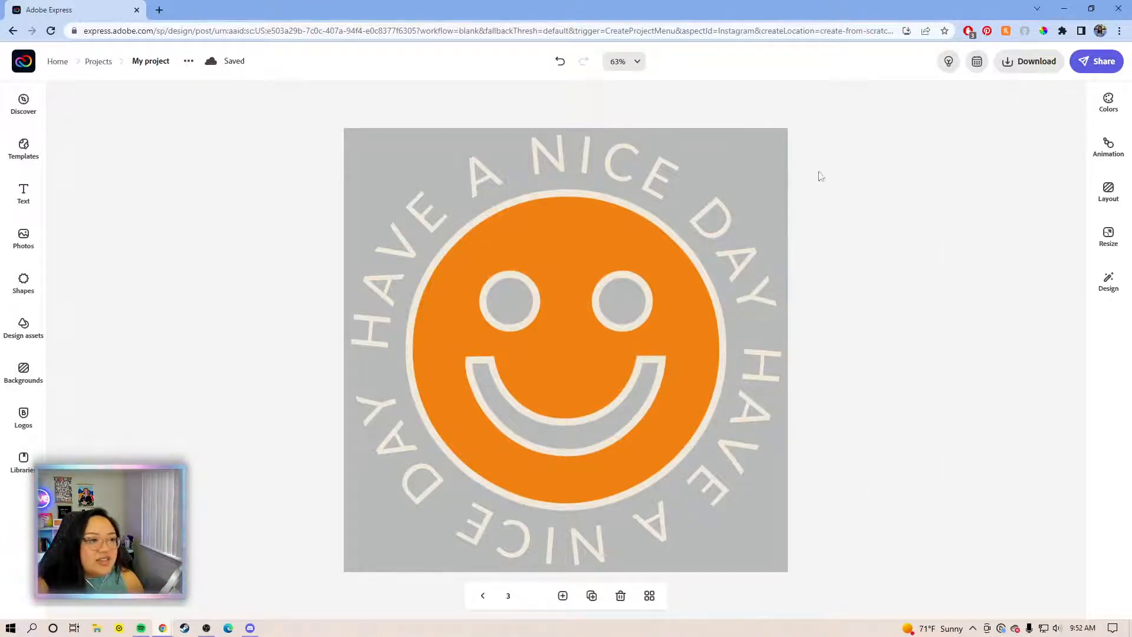
Step: Change the smiley page's background to the darker gray from the current palette
left_click(787, 168)
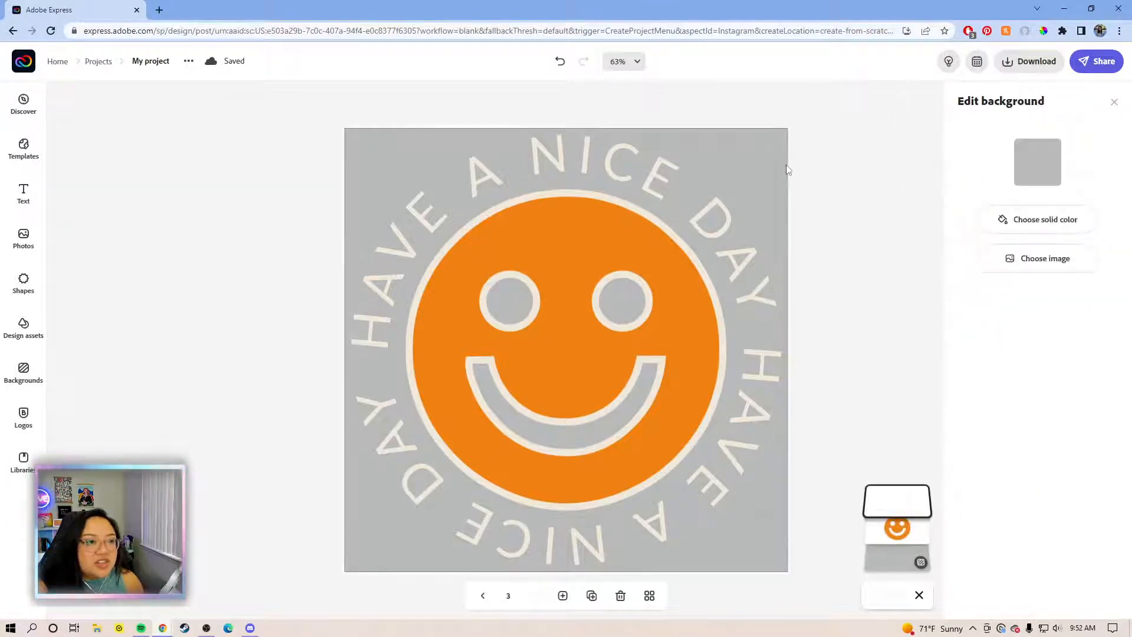
left_click(1062, 167)
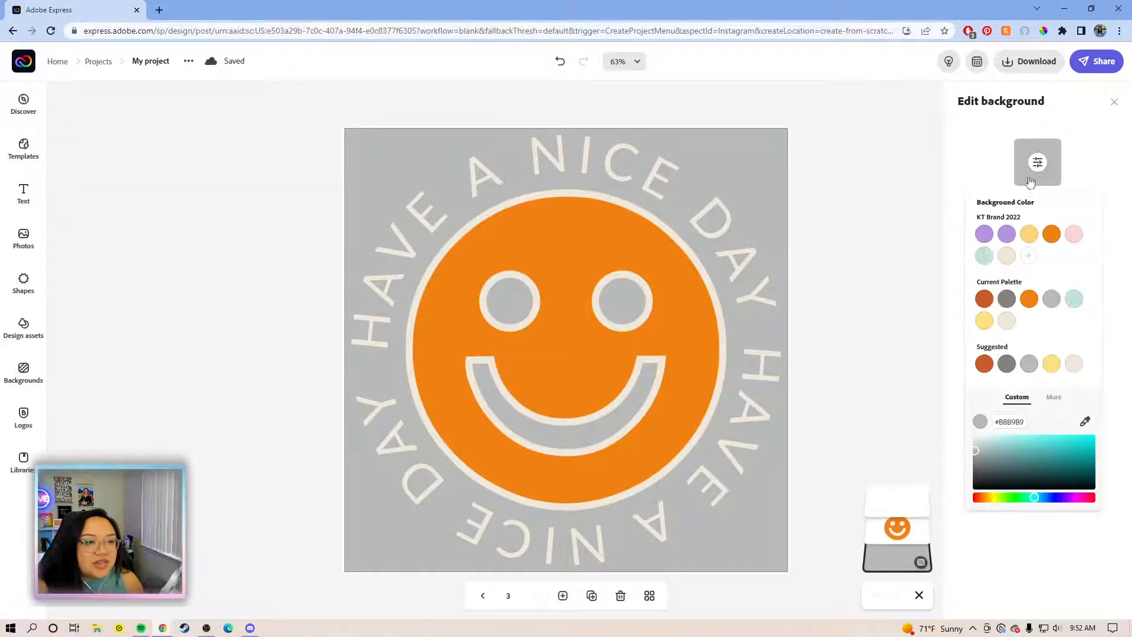
left_click(1012, 300)
left_click(865, 271)
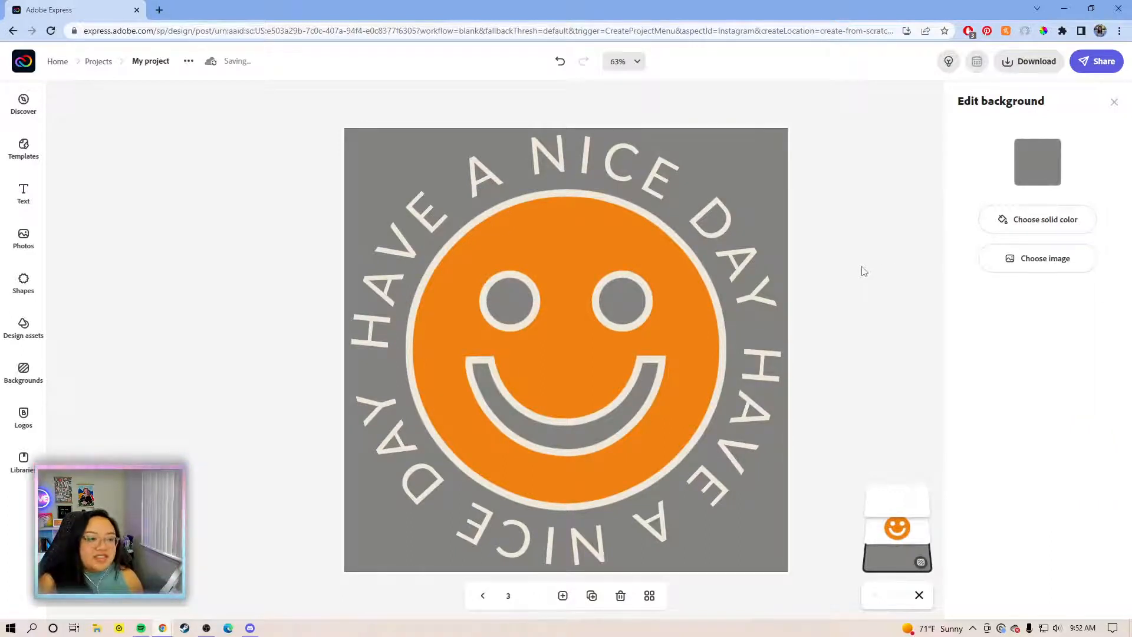
left_click(865, 272)
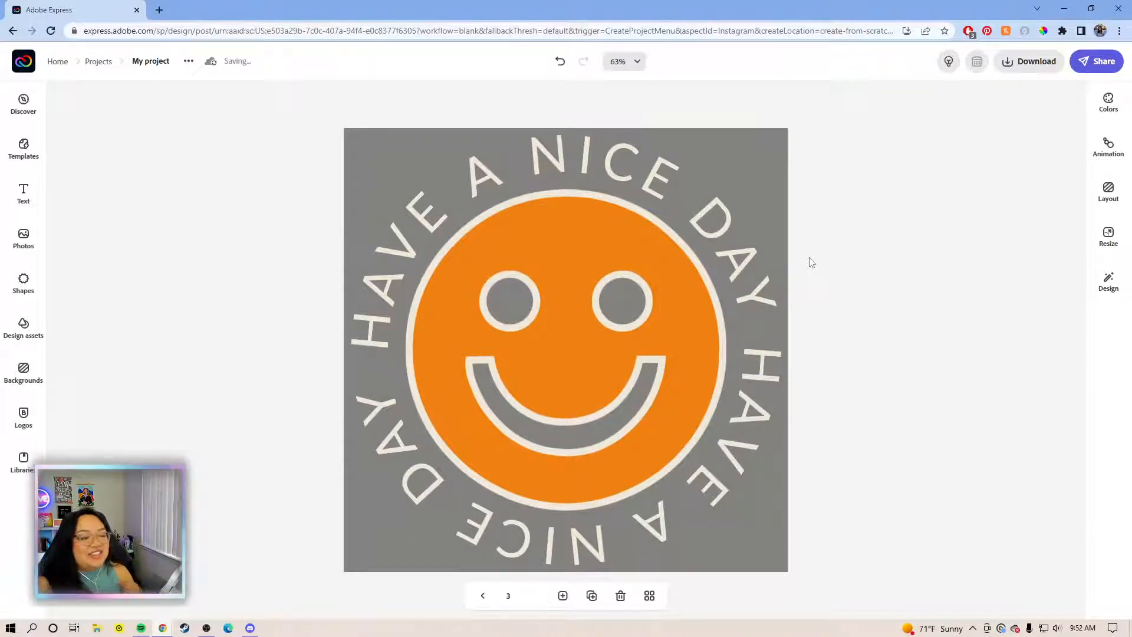
Step: Move the smiley layer above the circular "HAVE A NICE DAY" text in the layer order
left_click(655, 282)
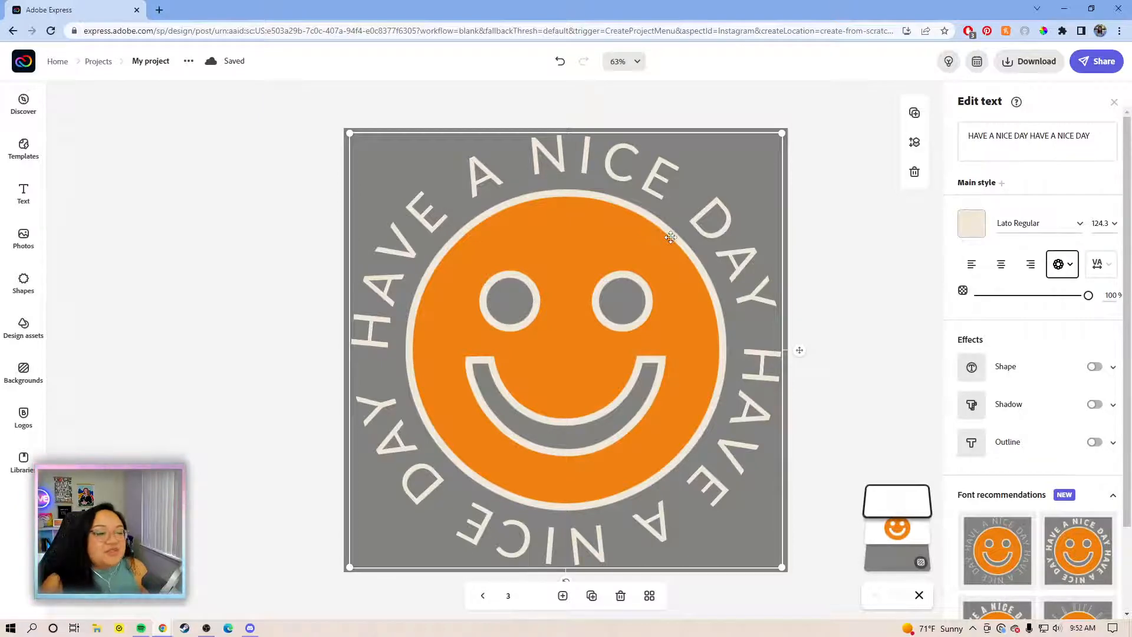
left_click(826, 259)
left_click(633, 248)
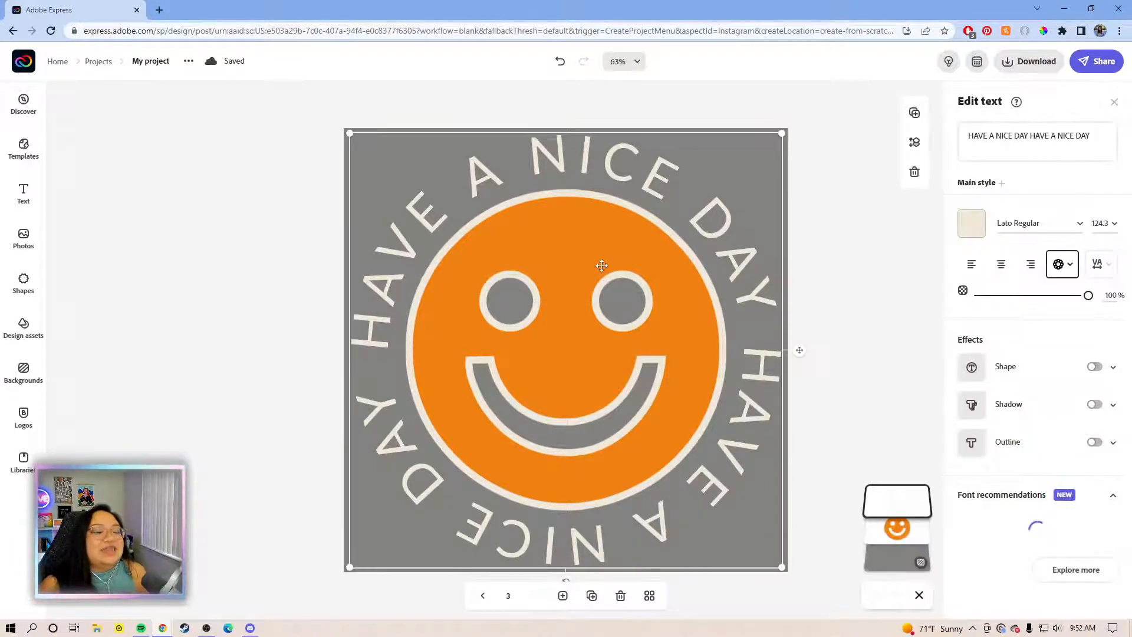
left_click(898, 526)
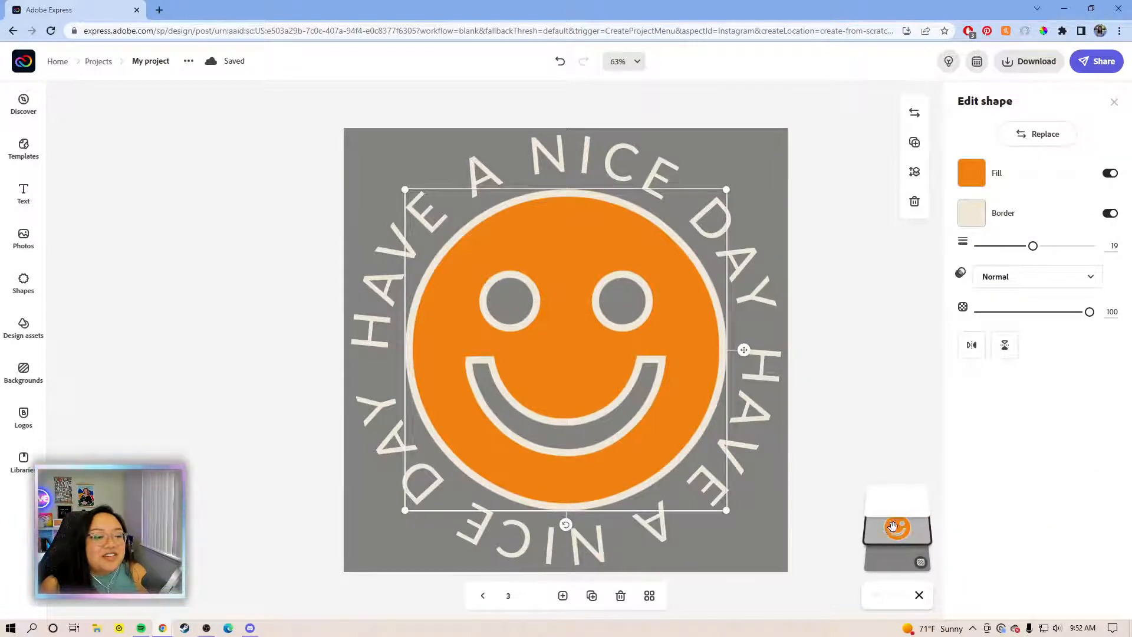
left_click_drag(893, 529, 896, 477)
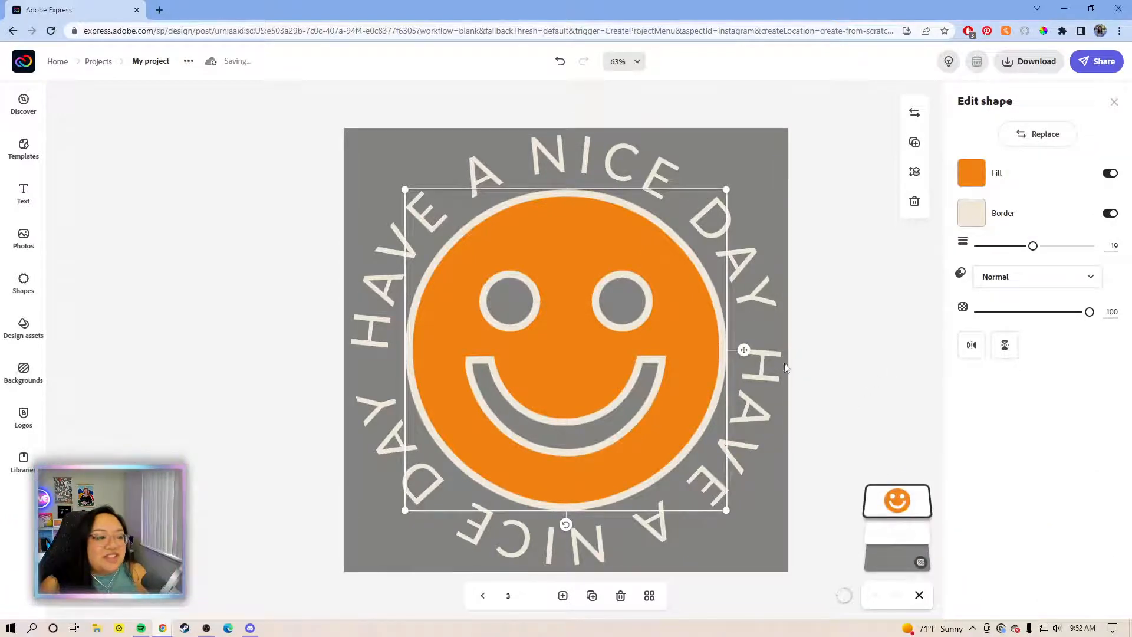
left_click(881, 287)
left_click(693, 267)
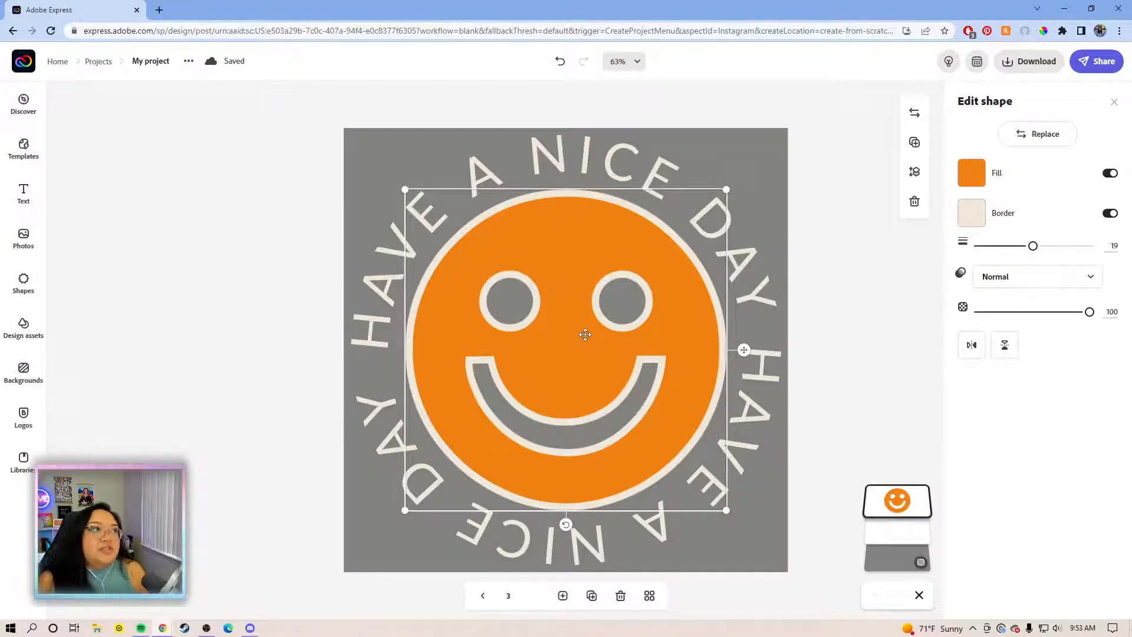
left_click(25, 284)
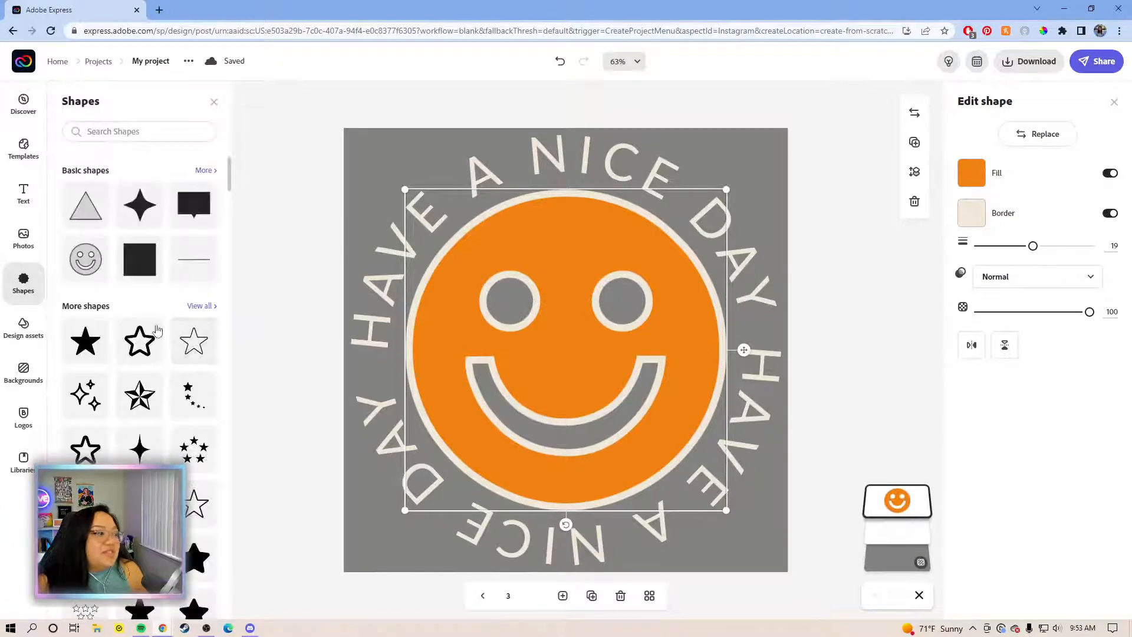
scroll(156, 331, "down", 16)
scroll(150, 335, "up", 17)
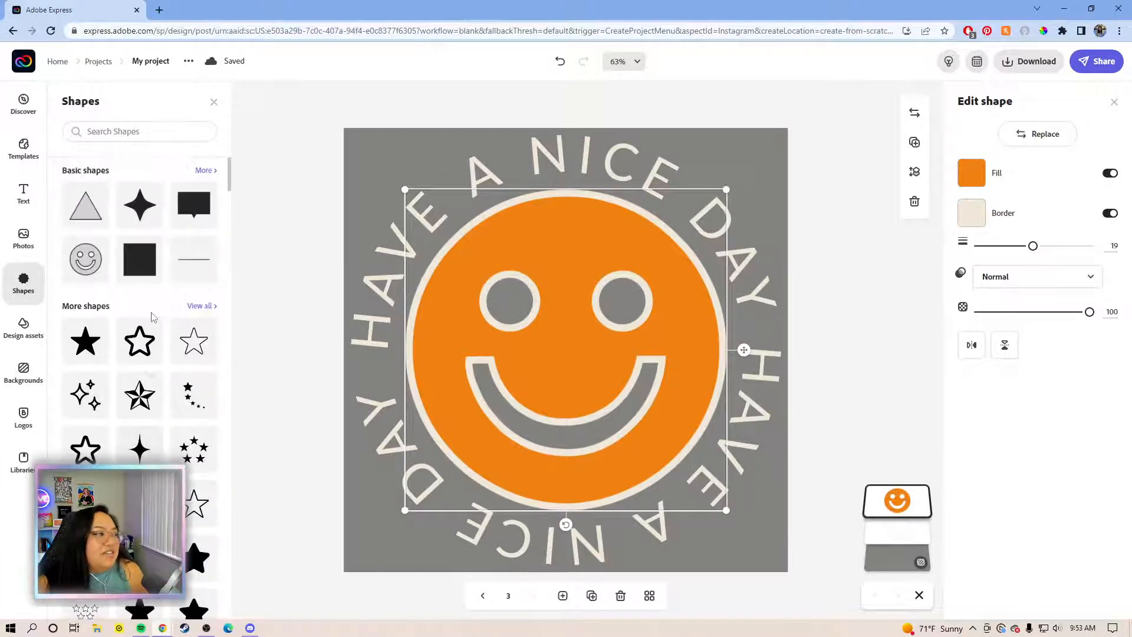
left_click(276, 261)
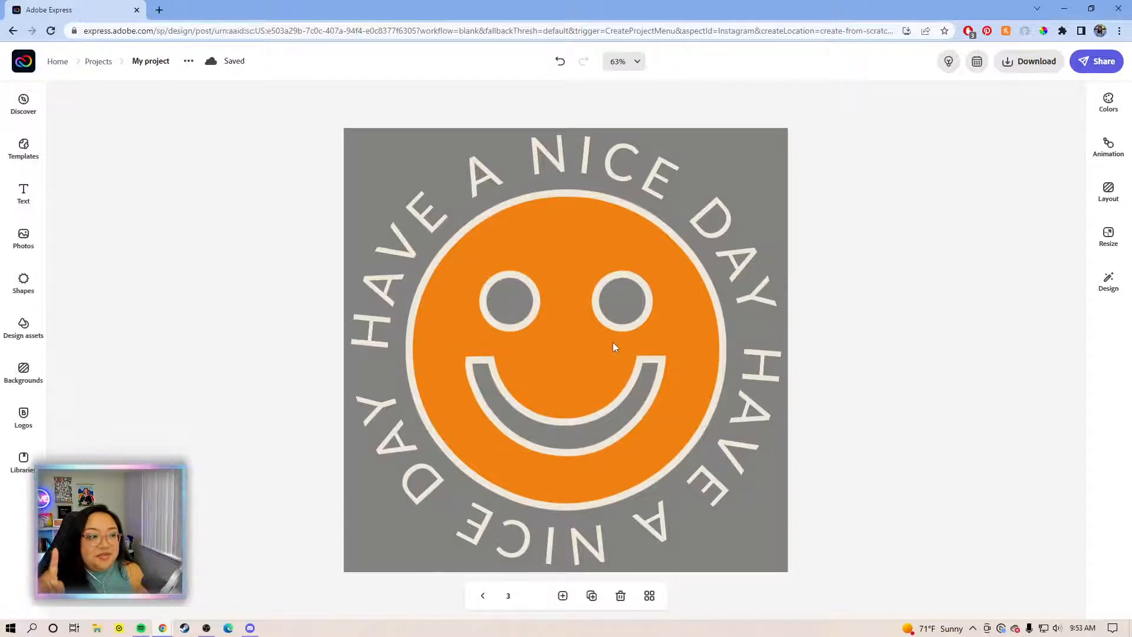
Step: Duplicate the smiley page and open the copy, page 4, from the overview of all pages
left_click(592, 596)
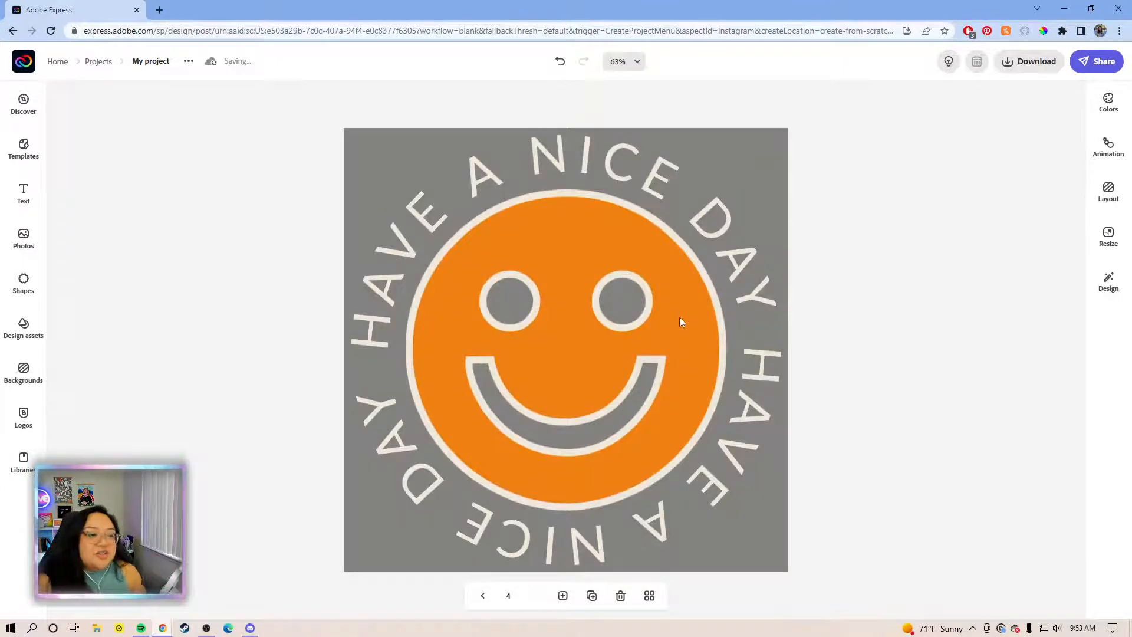
left_click(678, 319)
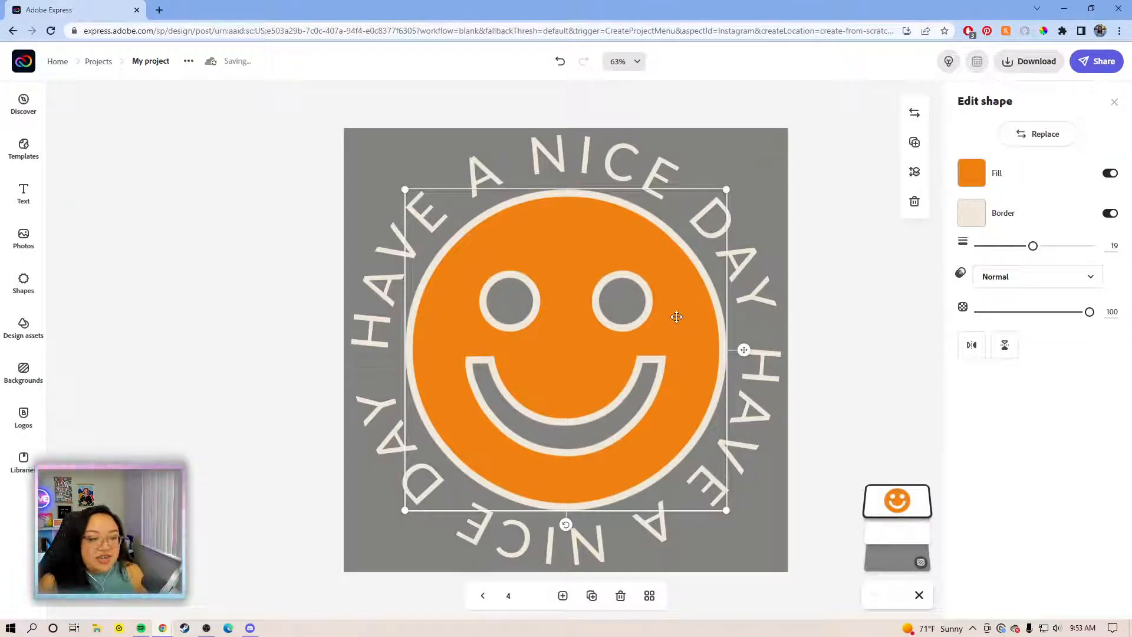
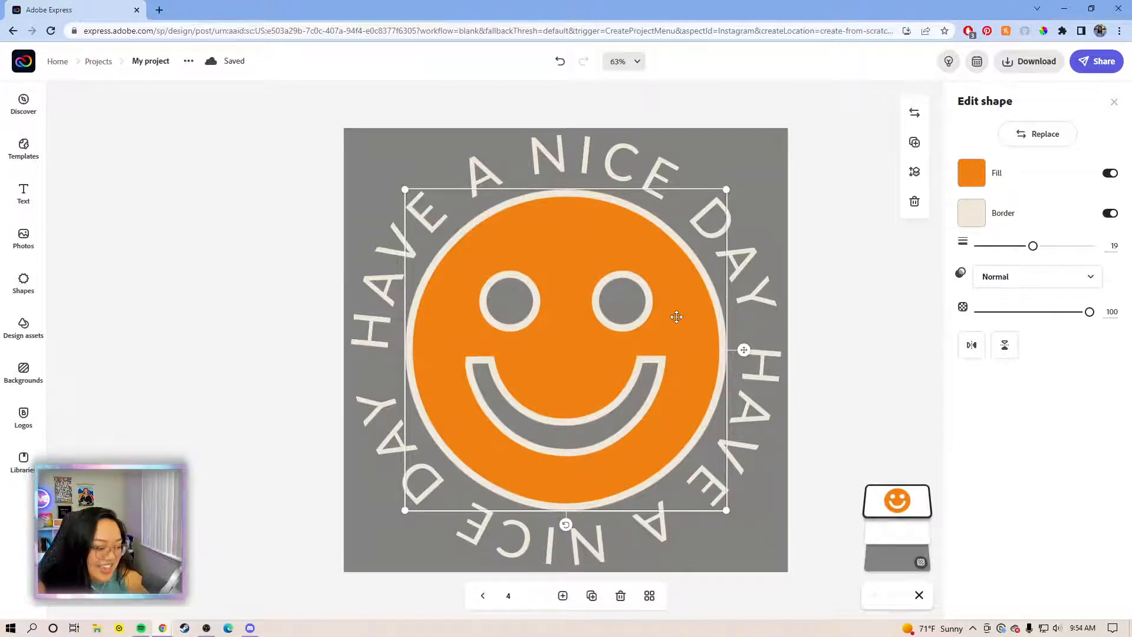
left_click(861, 244)
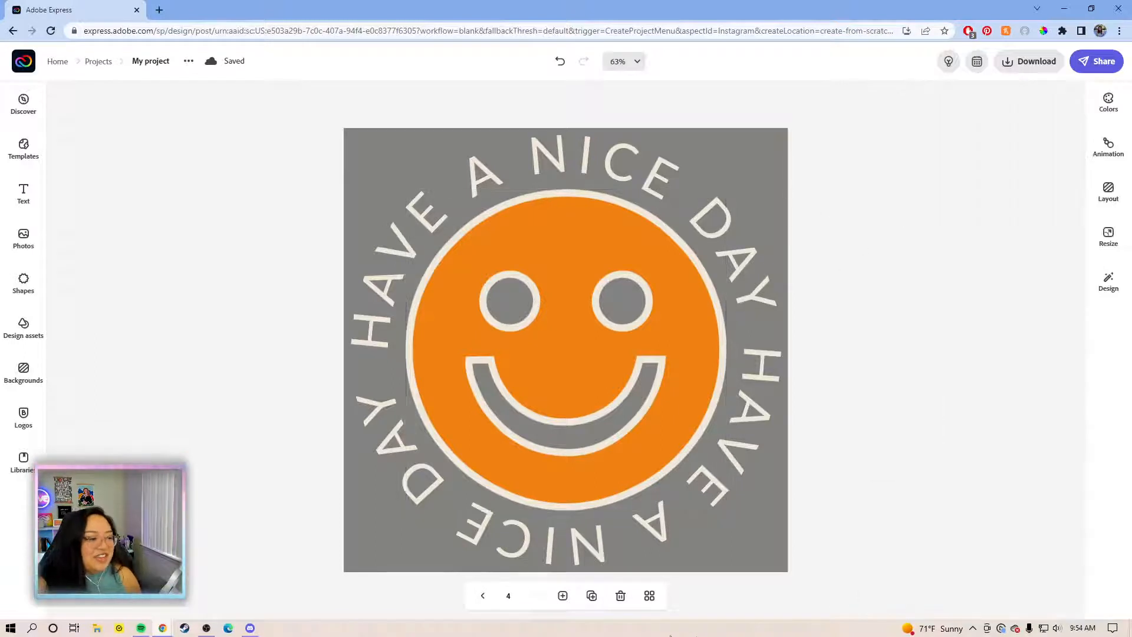
left_click(656, 595)
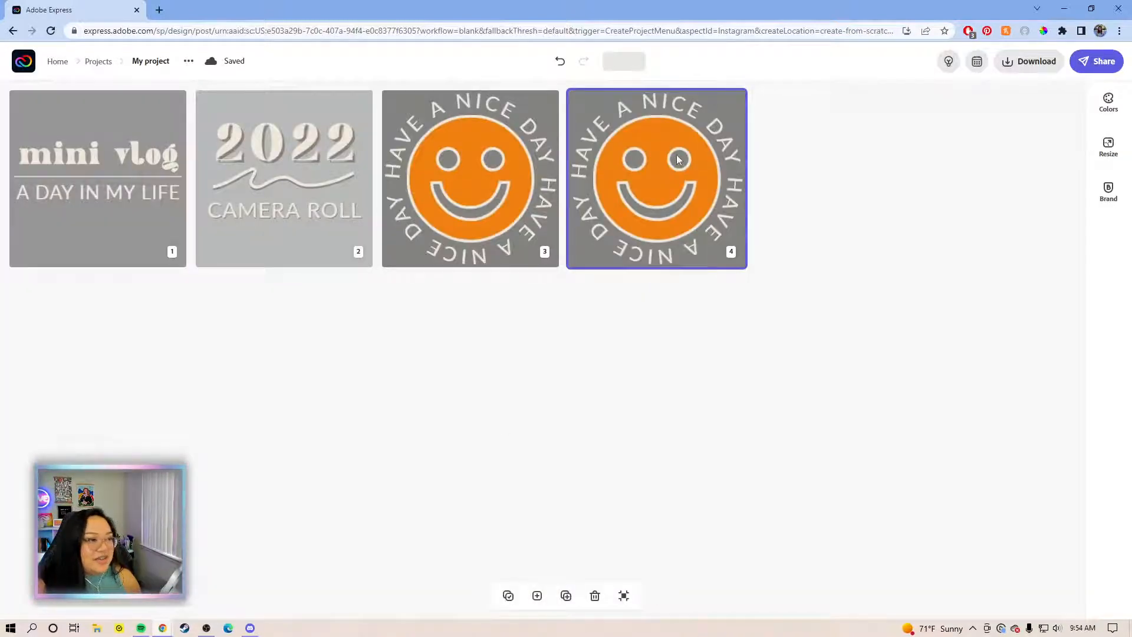
double_click(678, 157)
Step: Delete the orange smiley and the circular "HAVE A NICE DAY" text from page 4, keeping only the gray background
left_click(562, 304)
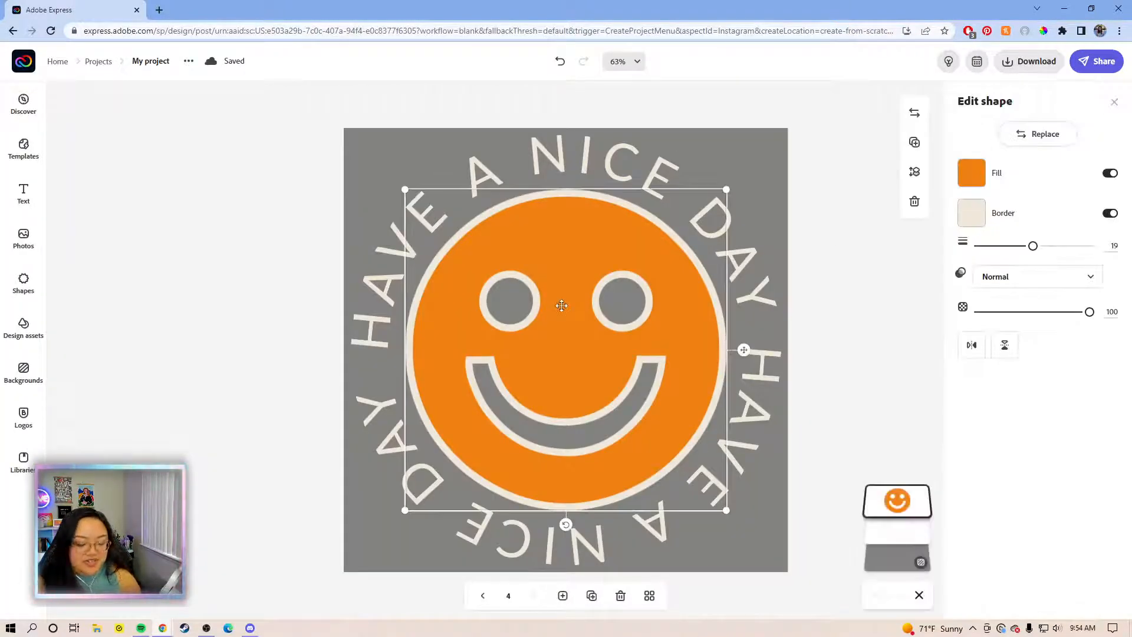
key("Delete")
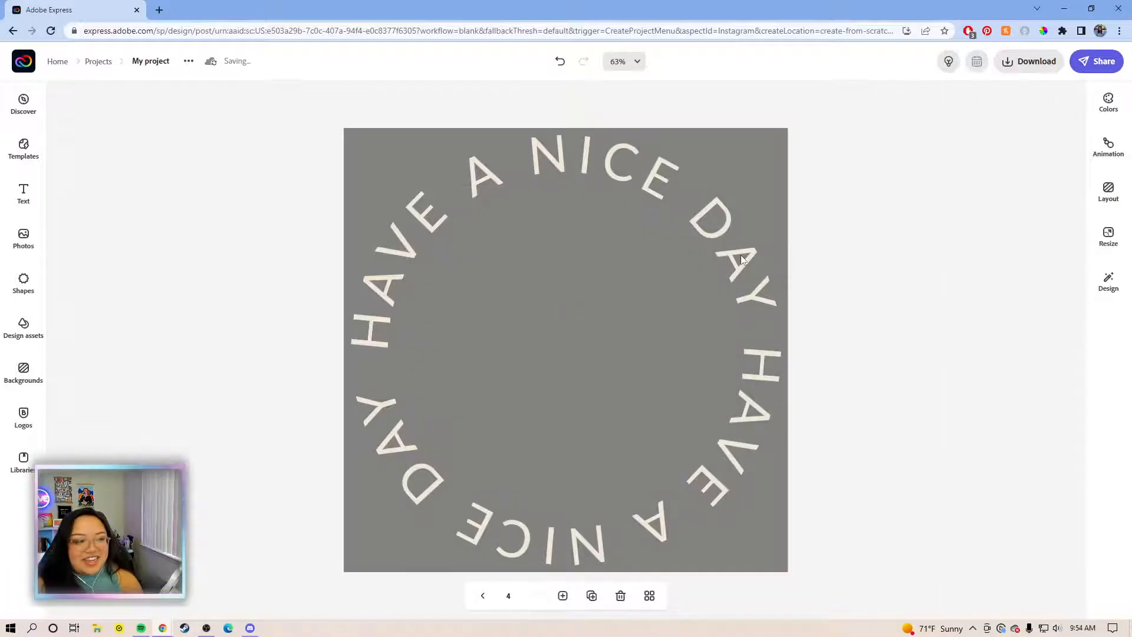
left_click(742, 261)
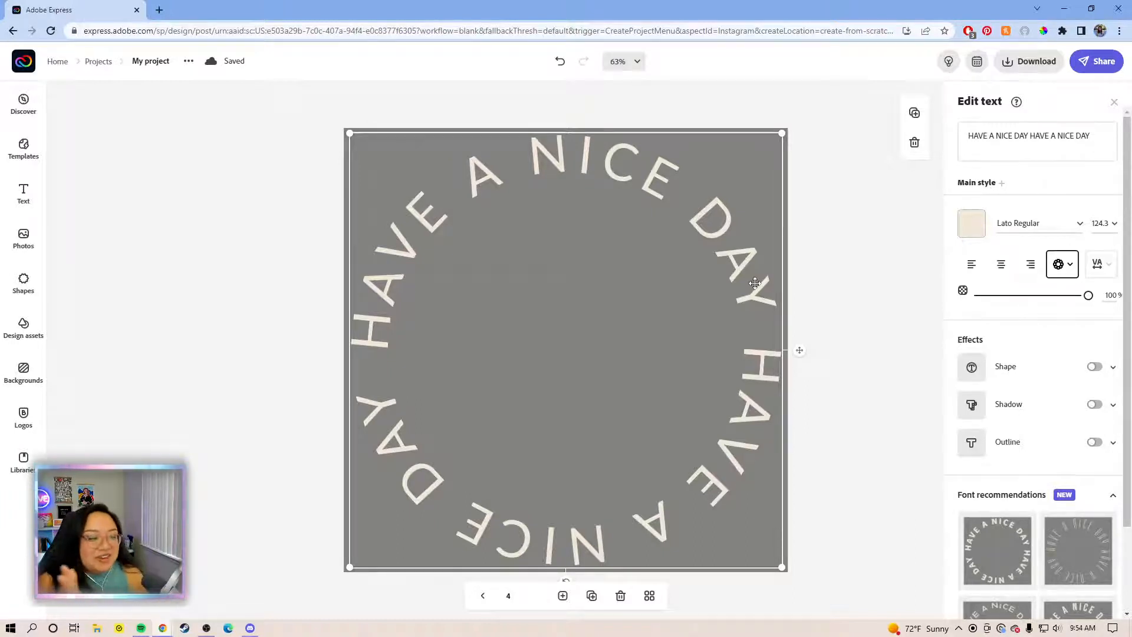
left_click(840, 268)
left_click(735, 414)
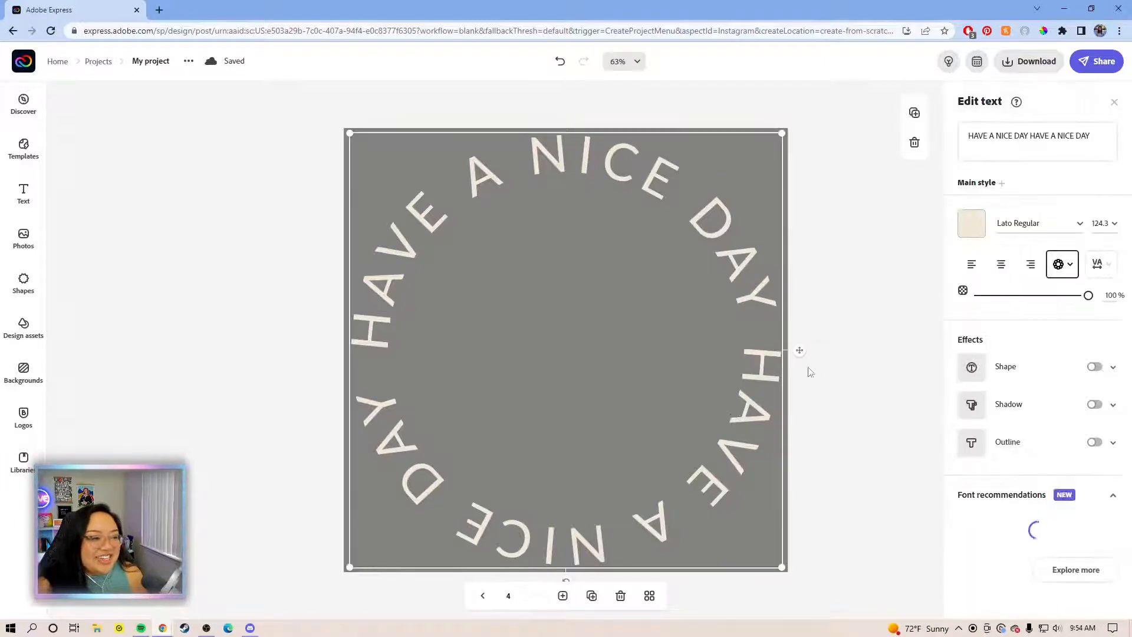
left_click(1031, 128)
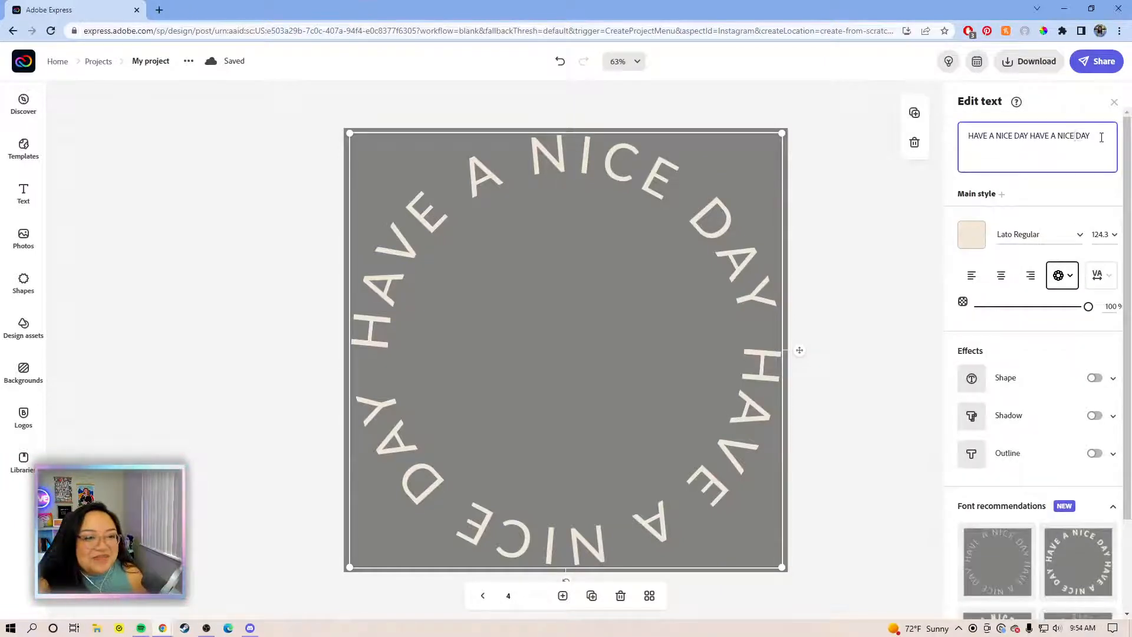
left_click_drag(1092, 136, 1070, 137)
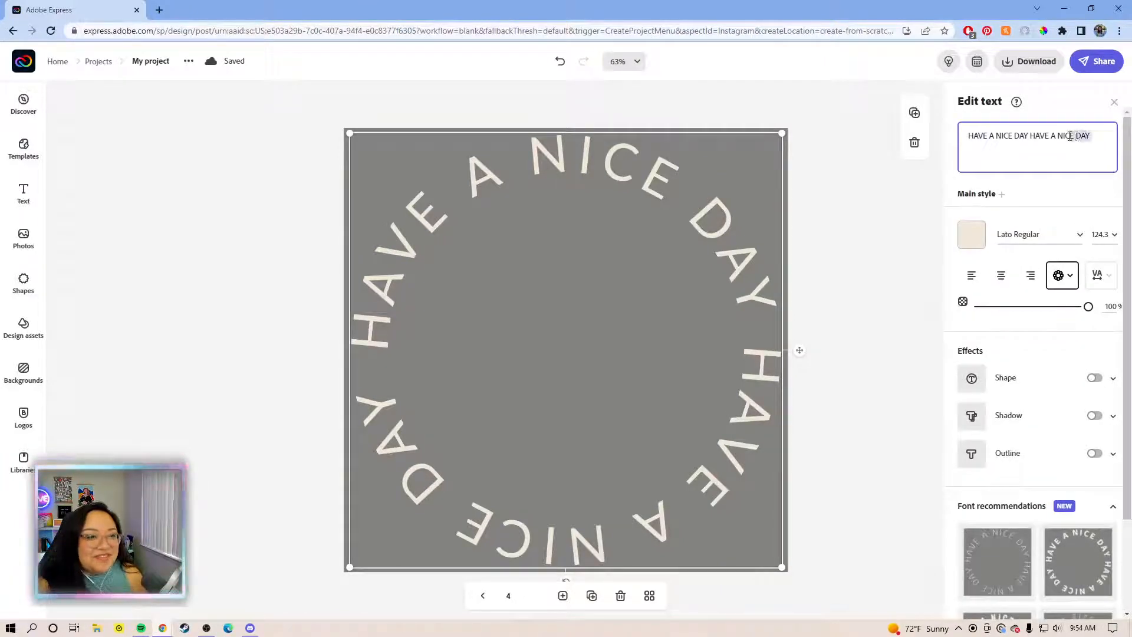
left_click(1092, 136)
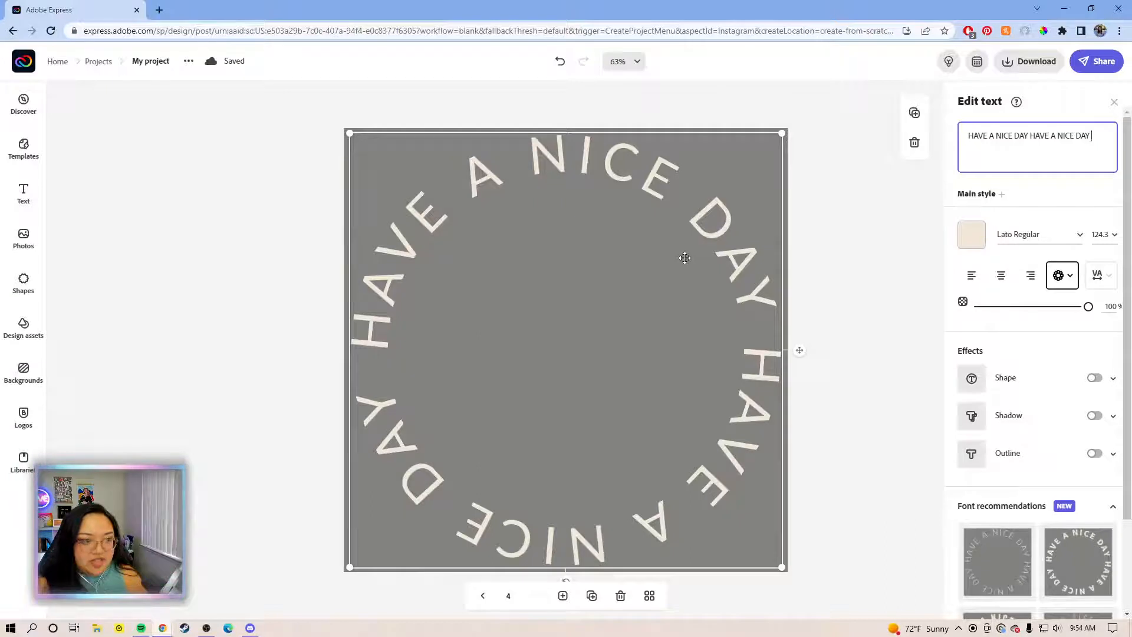
left_click(721, 228)
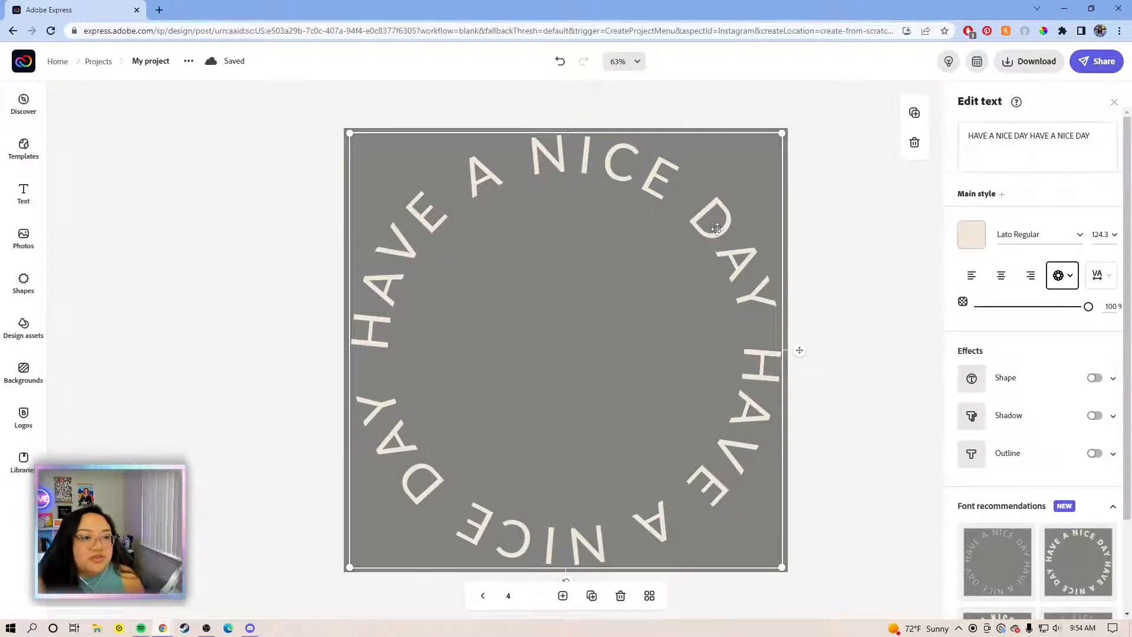
key("Delete")
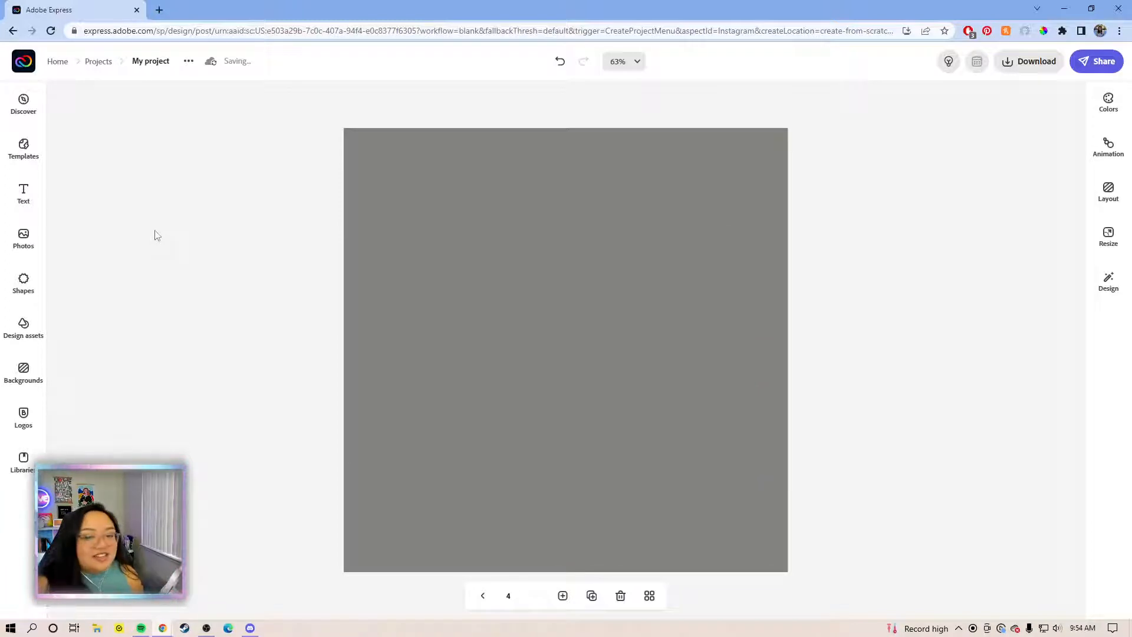
Step: Import the photo of the woman drinking in front of the crocheted rainbow from the Lightroom album "Los Angeles"
left_click(21, 252)
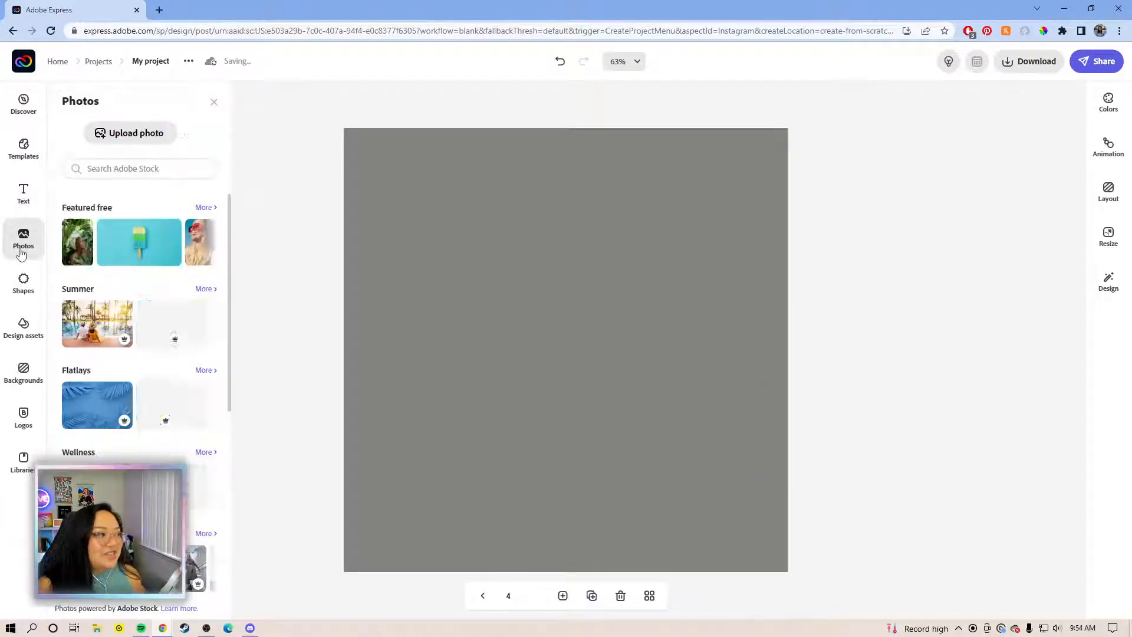
left_click(191, 138)
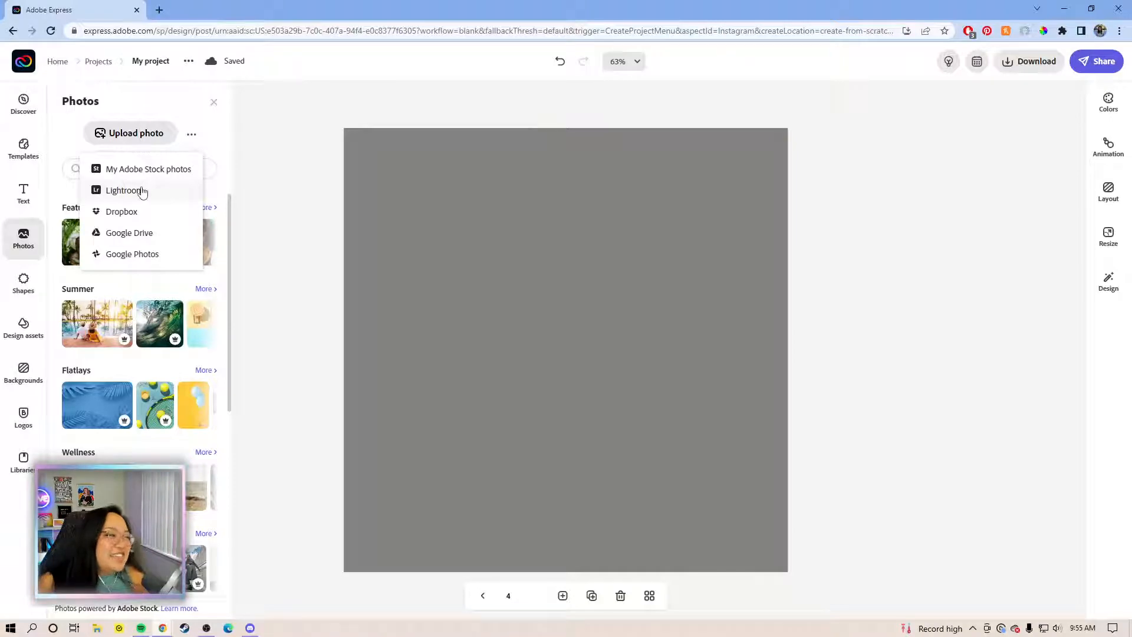
left_click(142, 190)
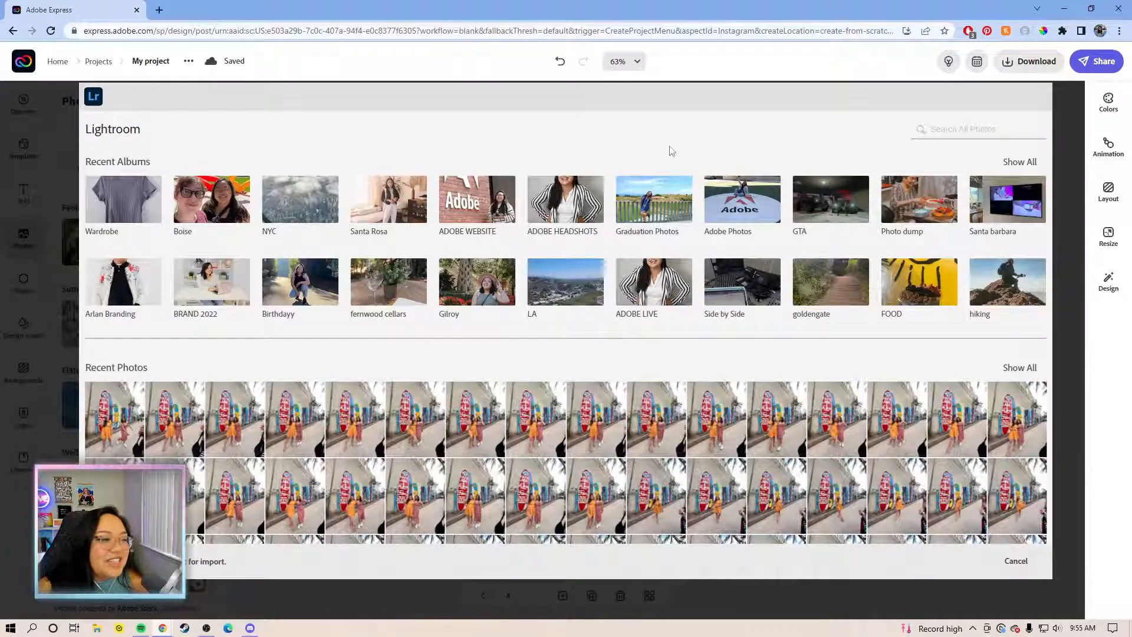
left_click(1029, 165)
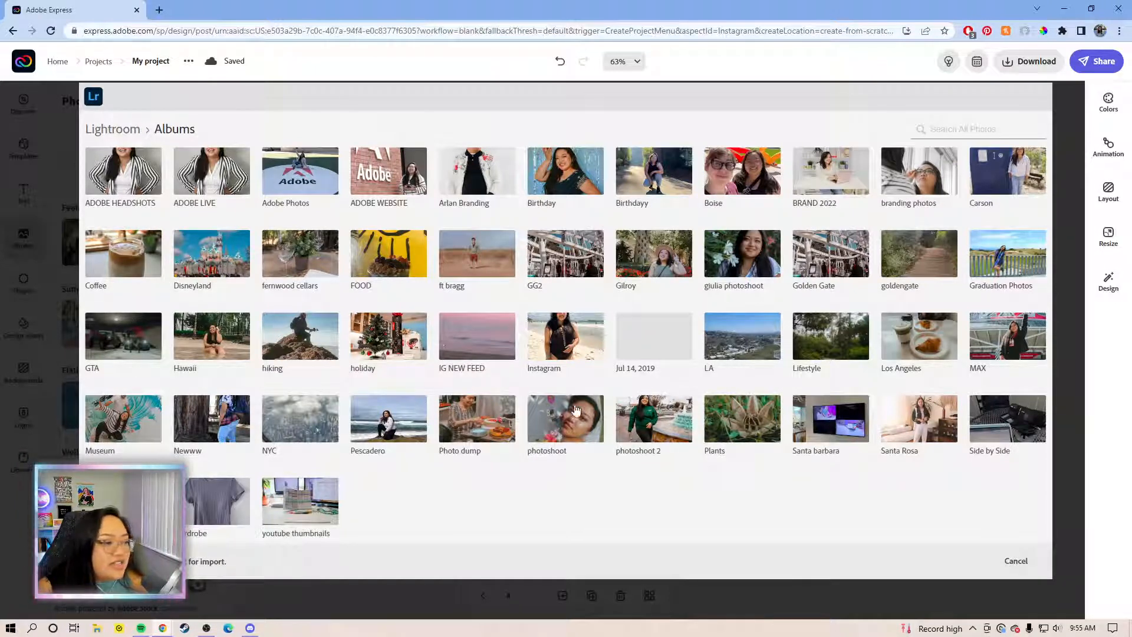
left_click(934, 347)
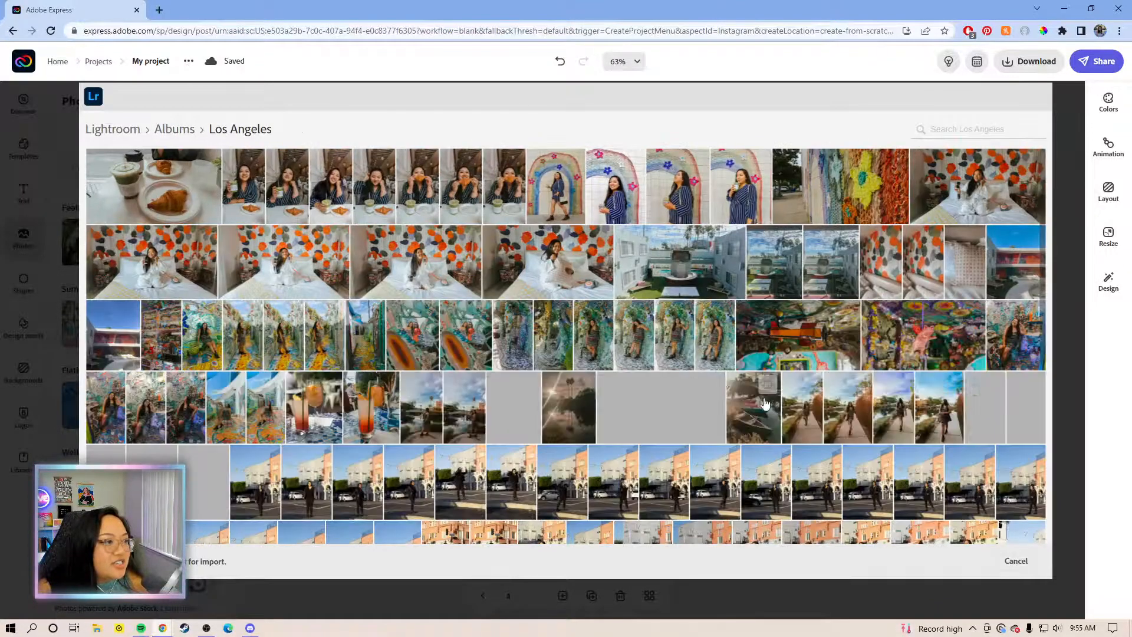
left_click(731, 183)
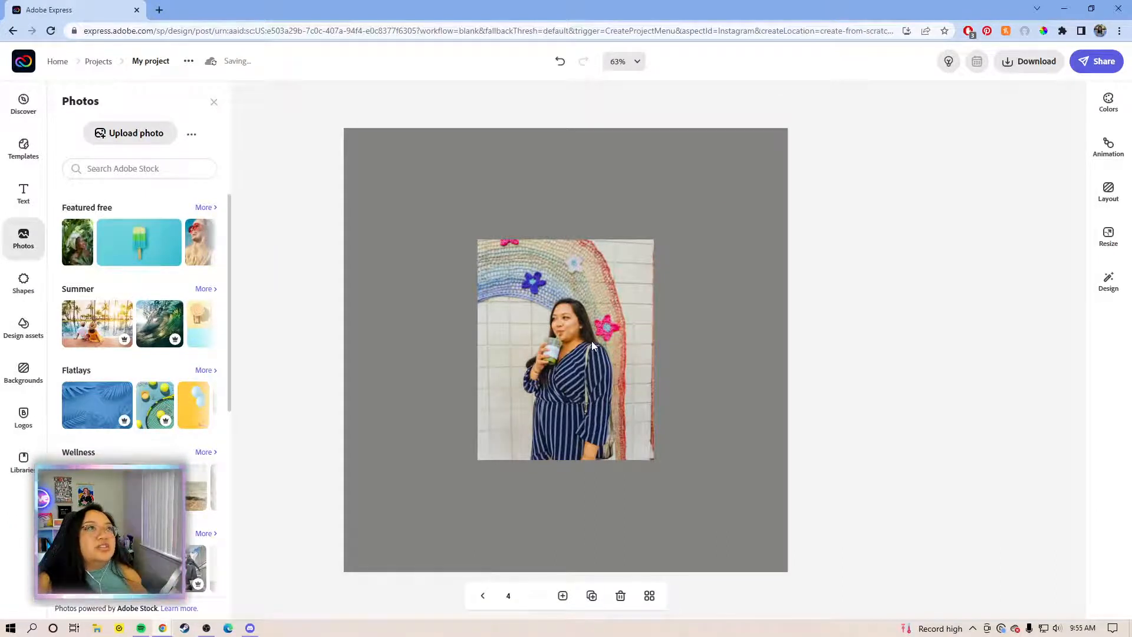
Step: Enlarge the imported photo to nearly the full page height and center it on page 4
left_click(586, 336)
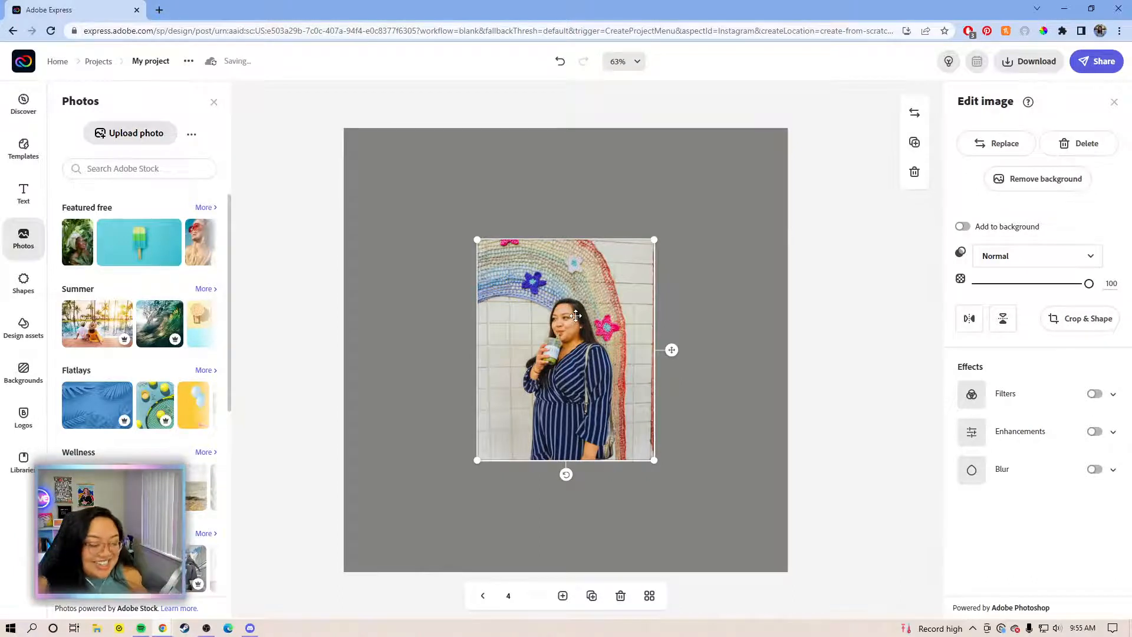
left_click_drag(609, 384, 480, 519)
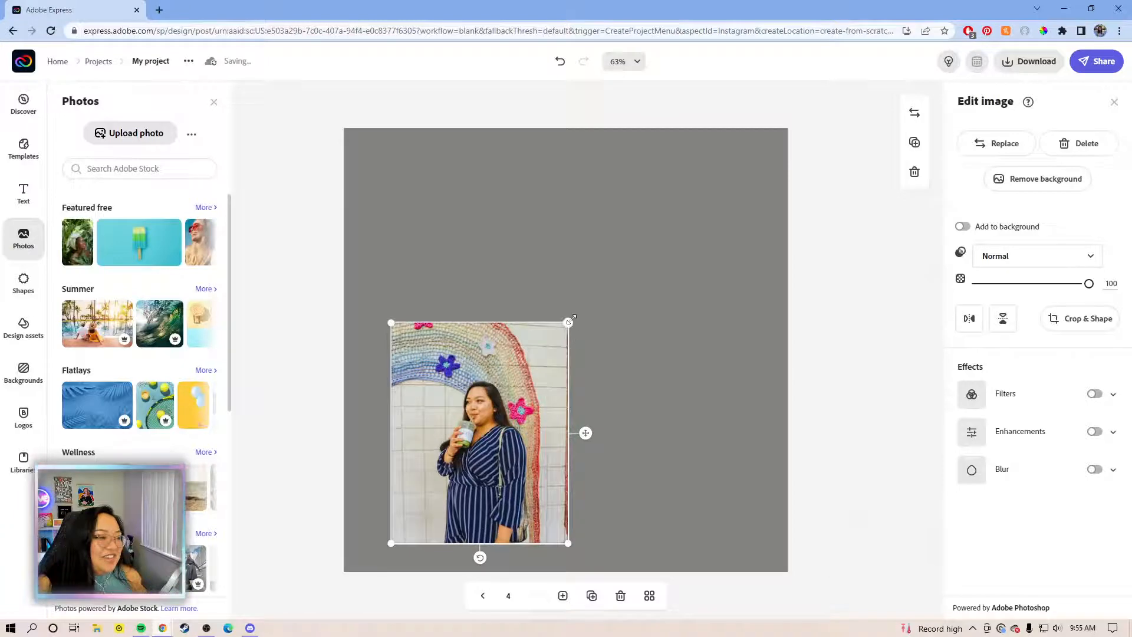
left_click_drag(572, 319, 734, 176)
left_click_drag(596, 318, 610, 330)
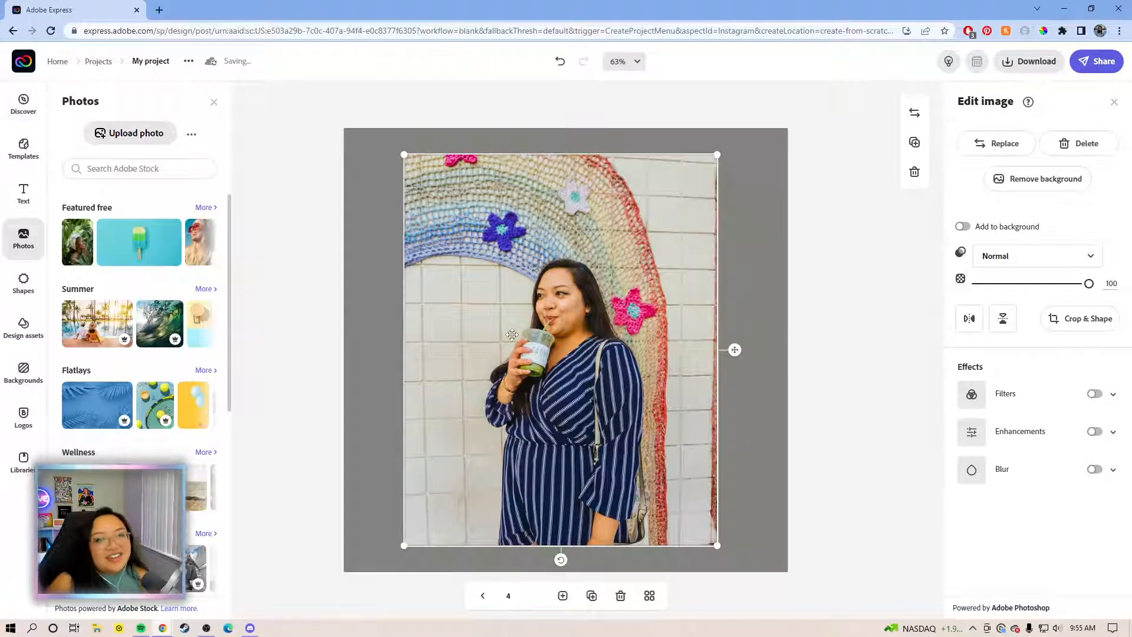
Step: Scale the woman's photo up slightly more and recenter it on the gray page
left_click_drag(605, 347, 589, 349)
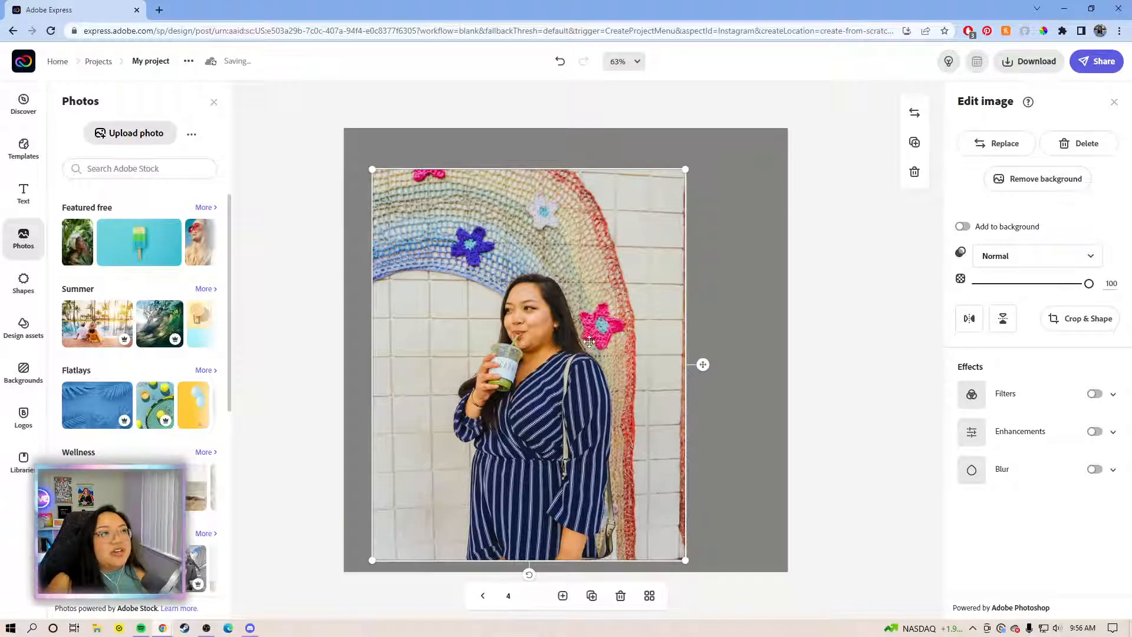
left_click_drag(686, 170, 720, 134)
left_click_drag(652, 209, 667, 208)
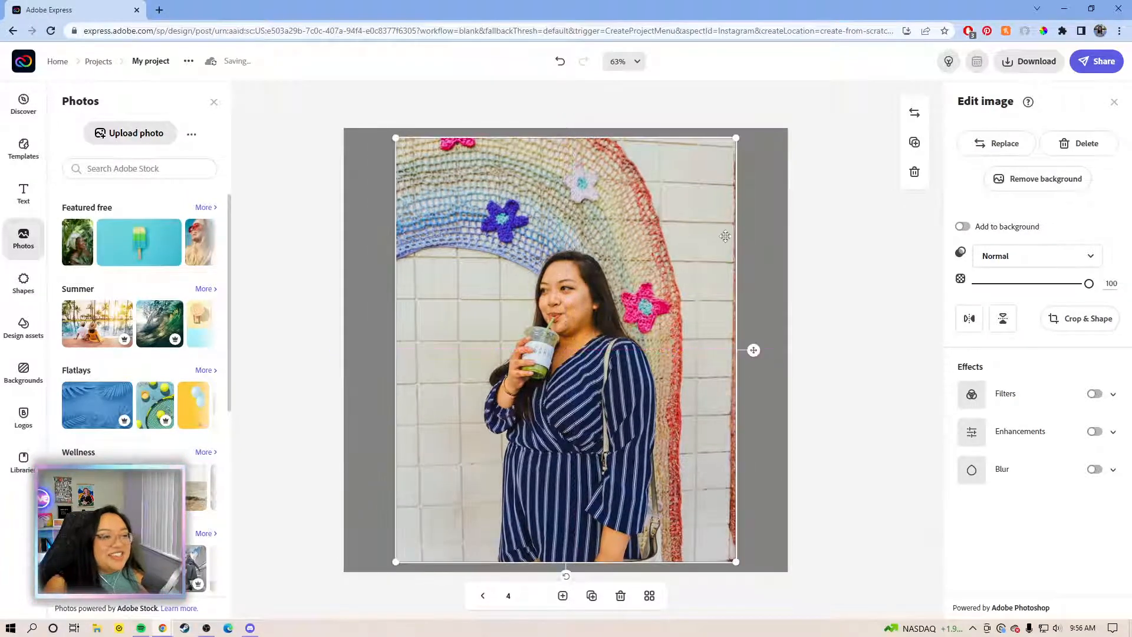
Step: Remove the background from the photo so only the cutout of the woman with her drink is kept
left_click(837, 238)
left_click(539, 354)
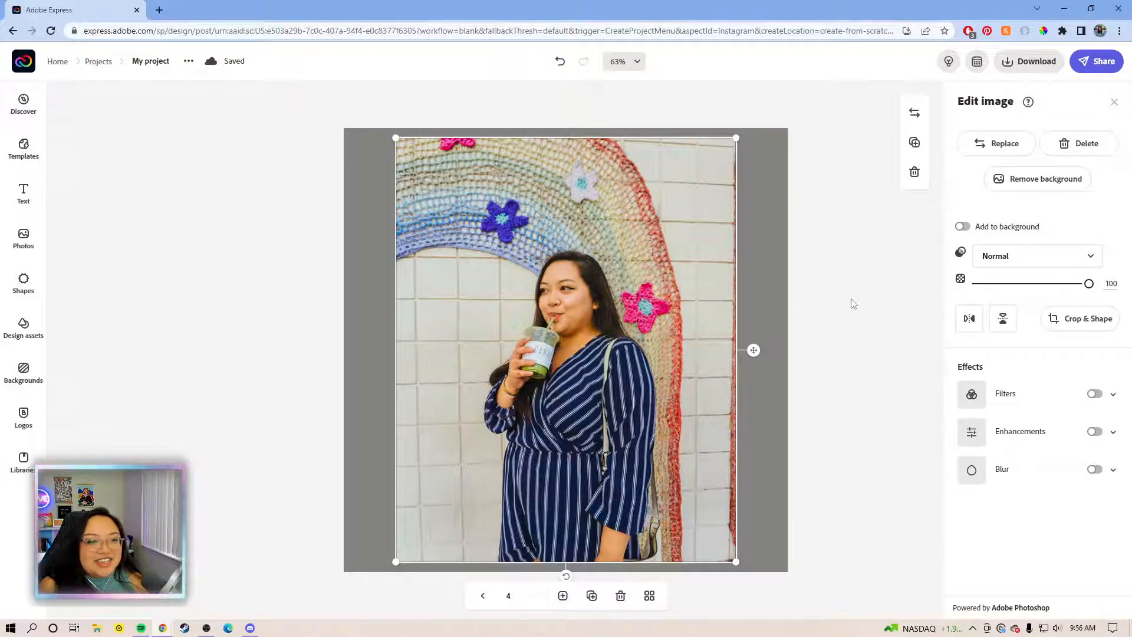
left_click(1038, 174)
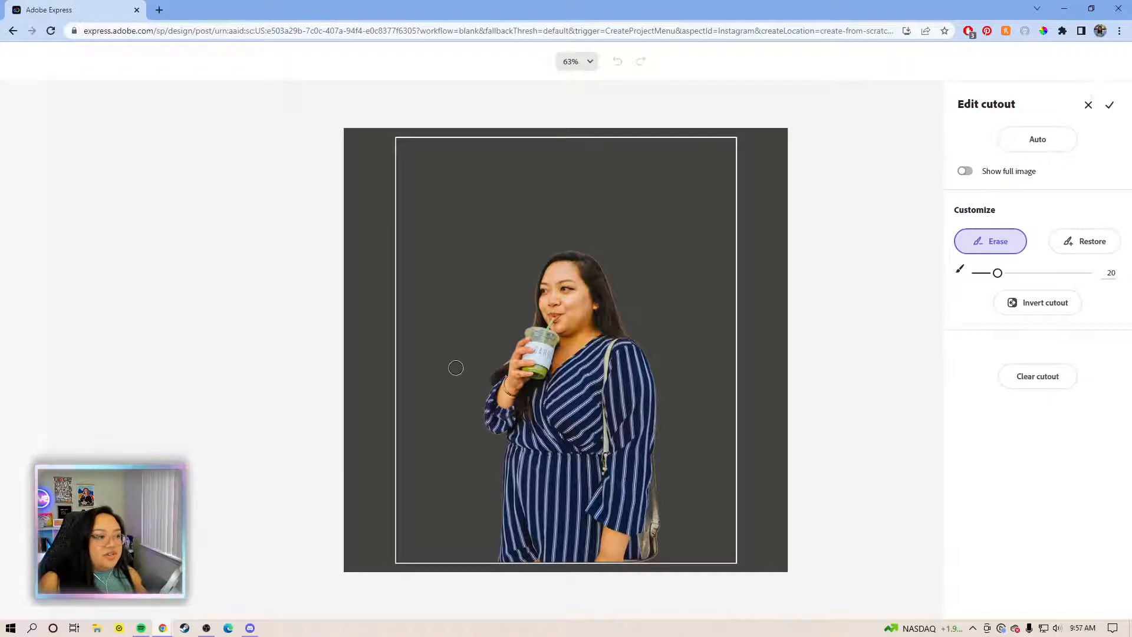
left_click(1108, 108)
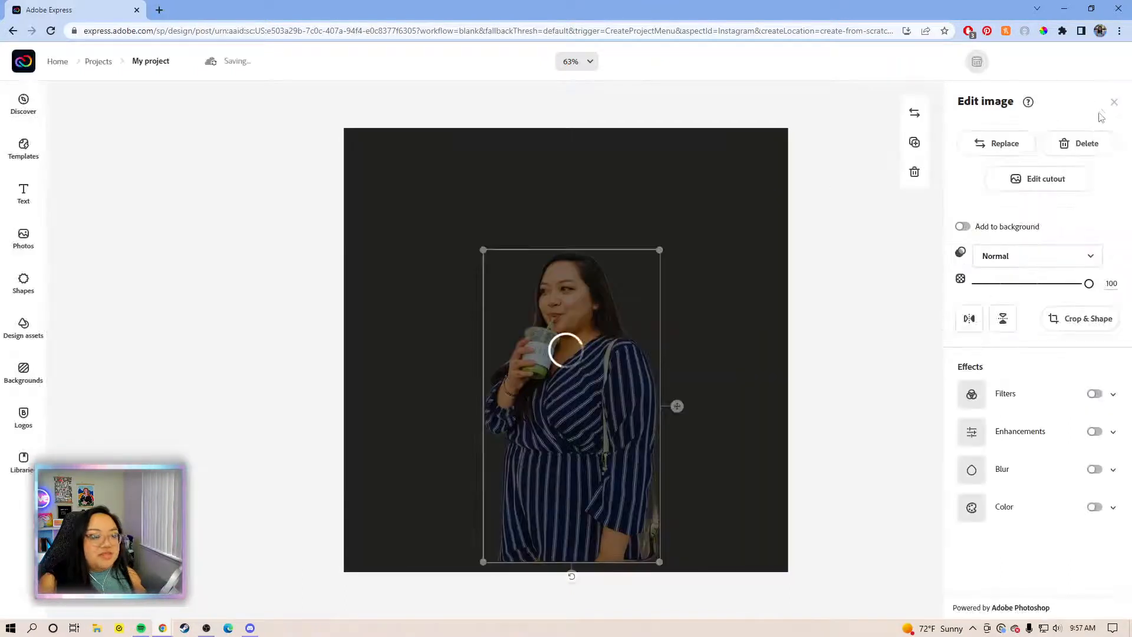
Step: Crop the cutout freeform from below, cutting it off around the woman's waist just under her elbow
left_click(1086, 319)
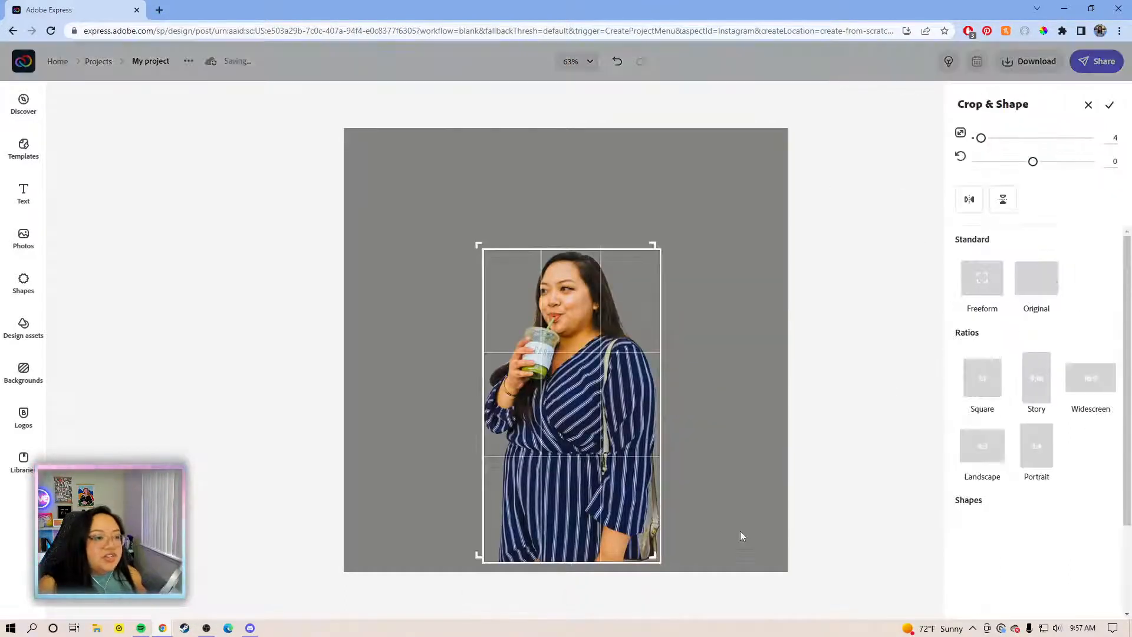
left_click_drag(658, 564, 702, 586)
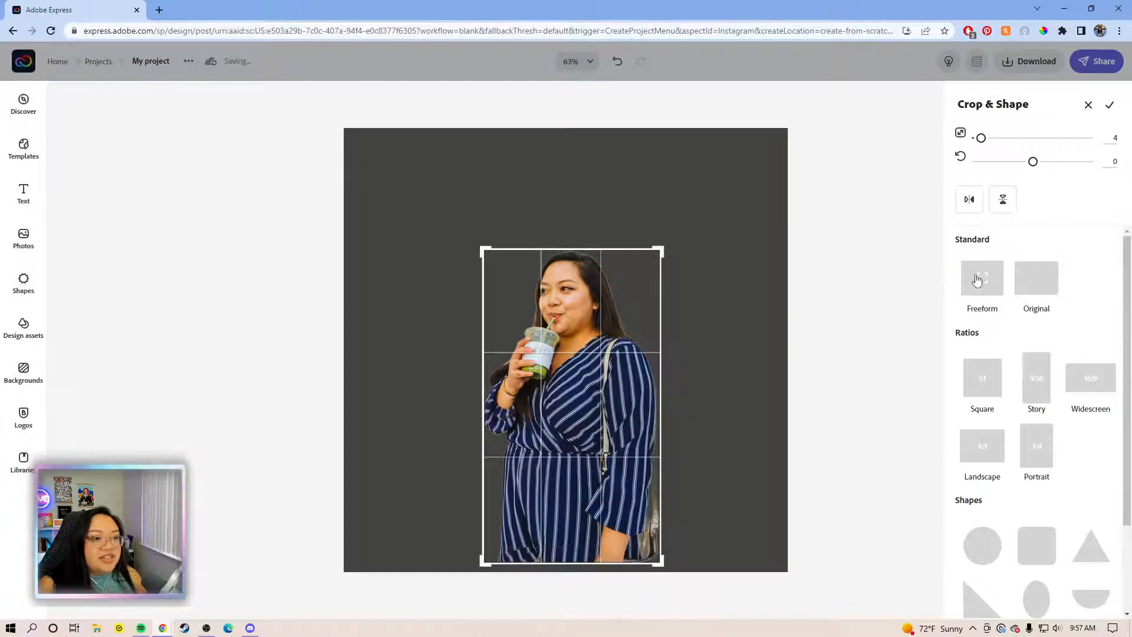
left_click(977, 280)
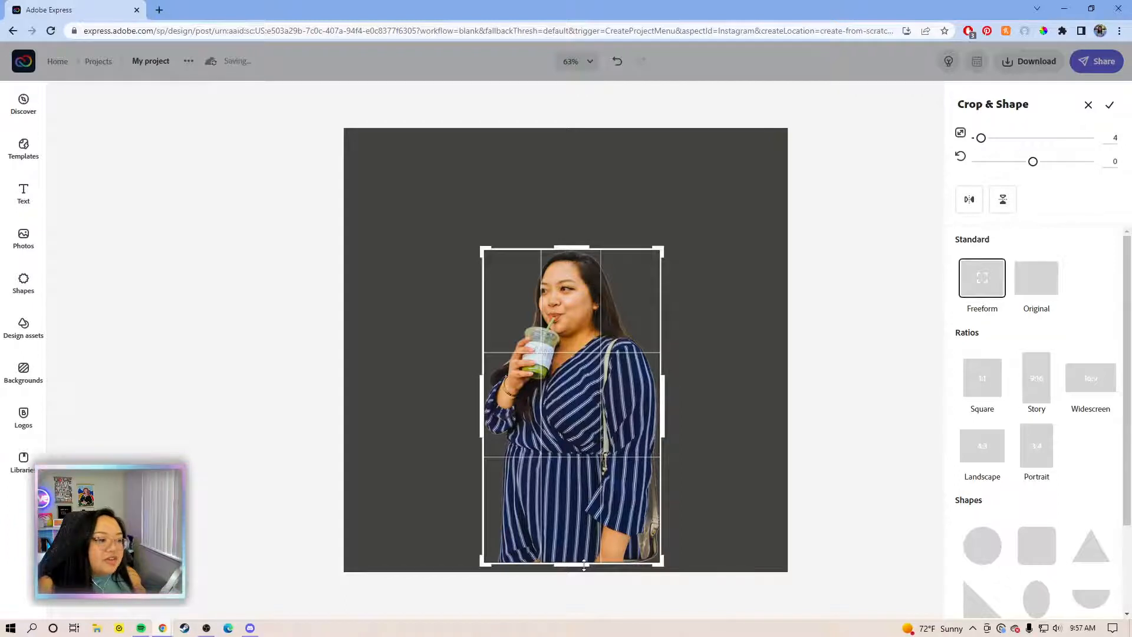
left_click_drag(587, 563, 616, 440)
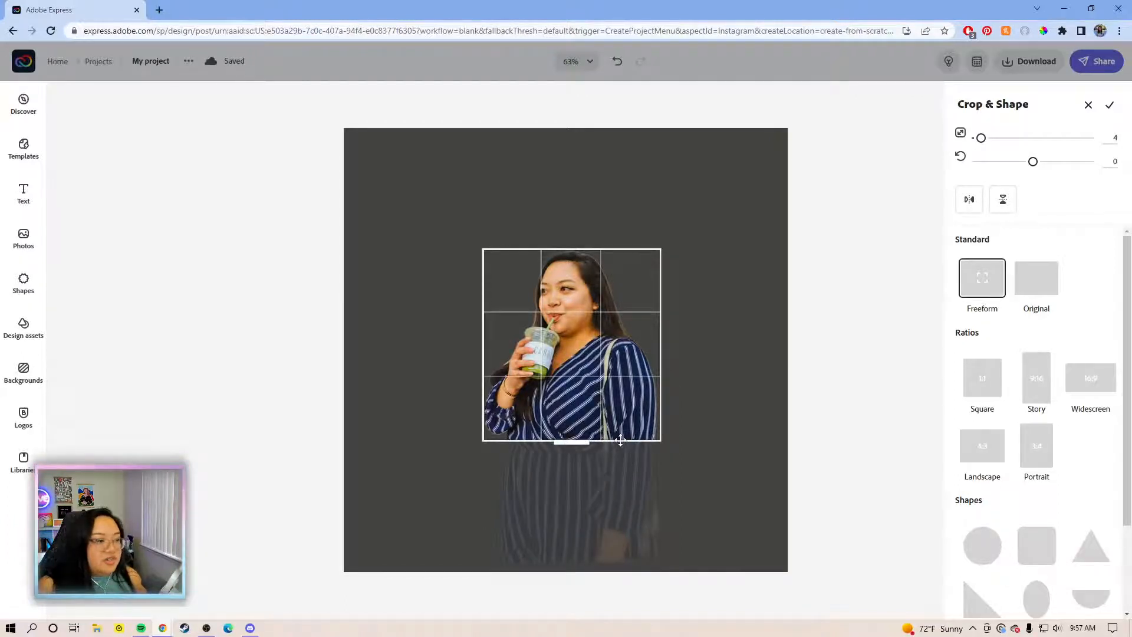
left_click_drag(621, 440, 625, 439)
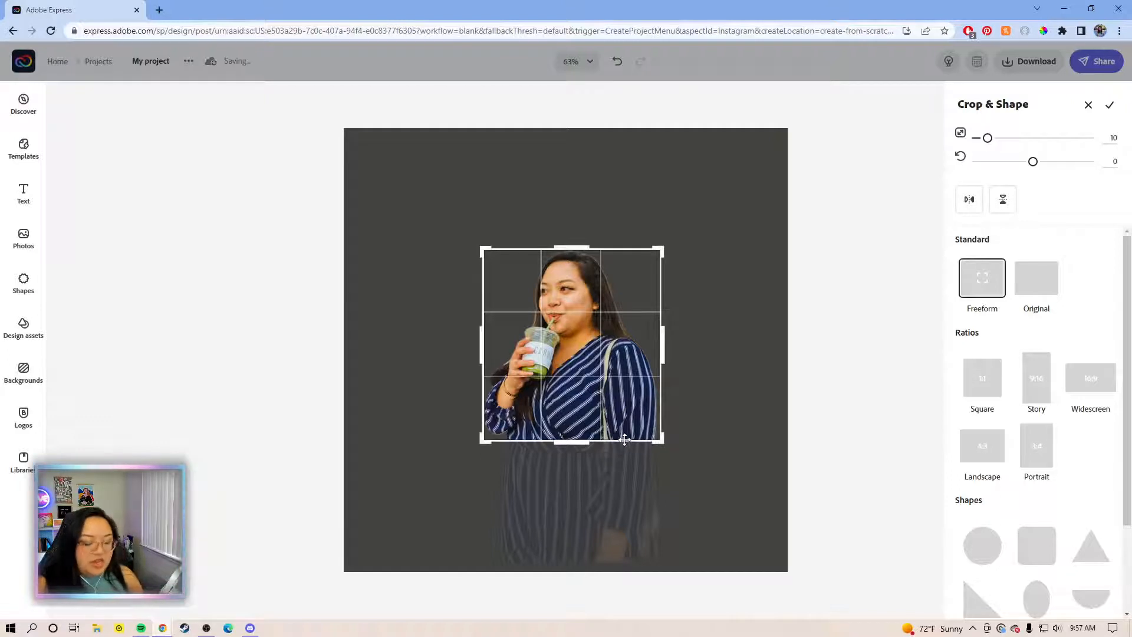
key("Return")
Step: Enlarge the cropped cutout to most of the page width and center it flush with the page's lower edge
left_click_drag(554, 416, 469, 529)
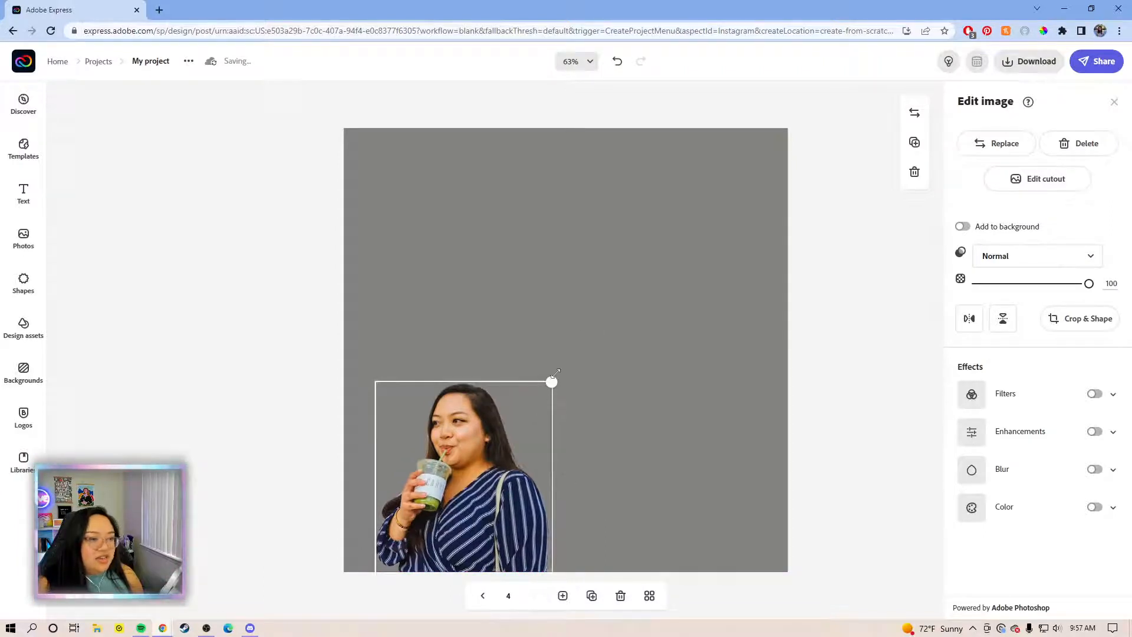
left_click_drag(551, 381, 755, 211)
left_click_drag(501, 378, 482, 396)
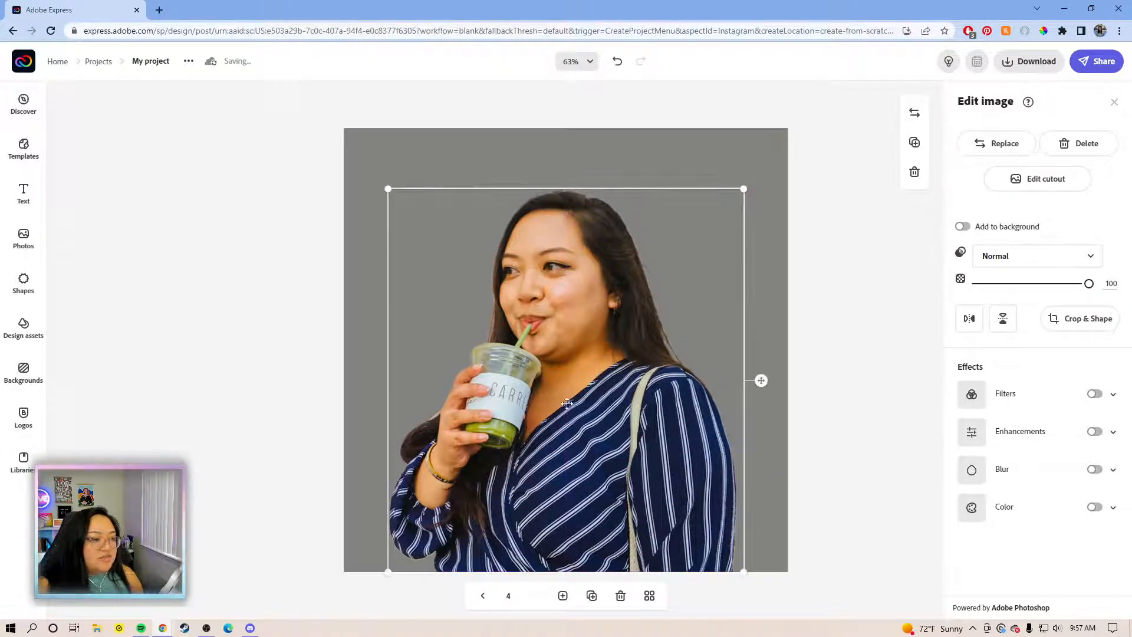
left_click_drag(570, 403, 572, 404)
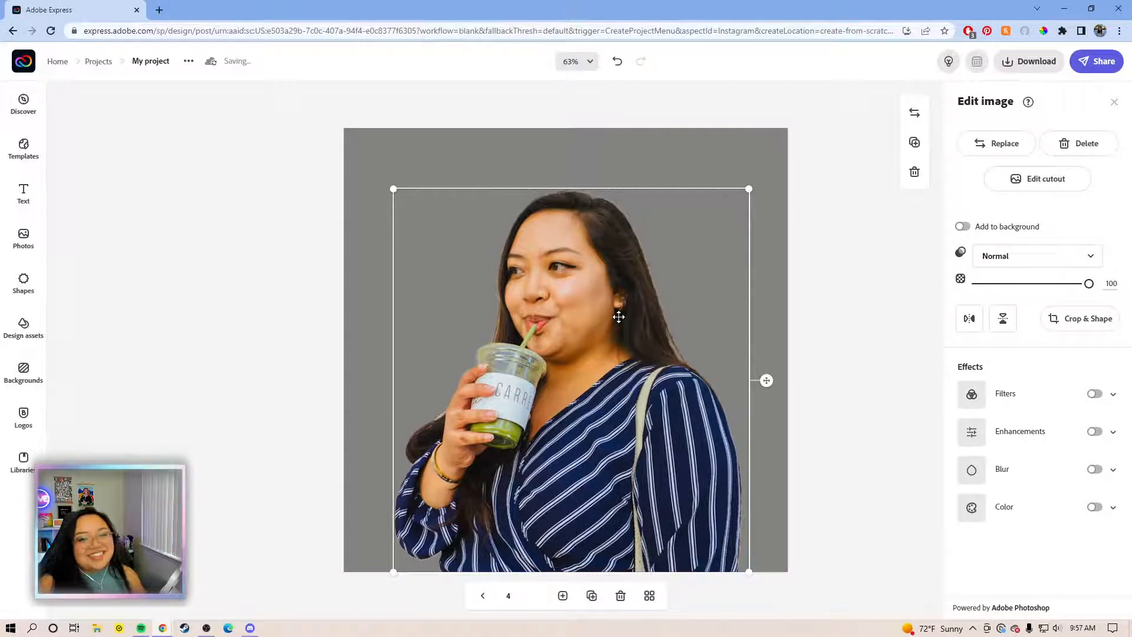
left_click(138, 199)
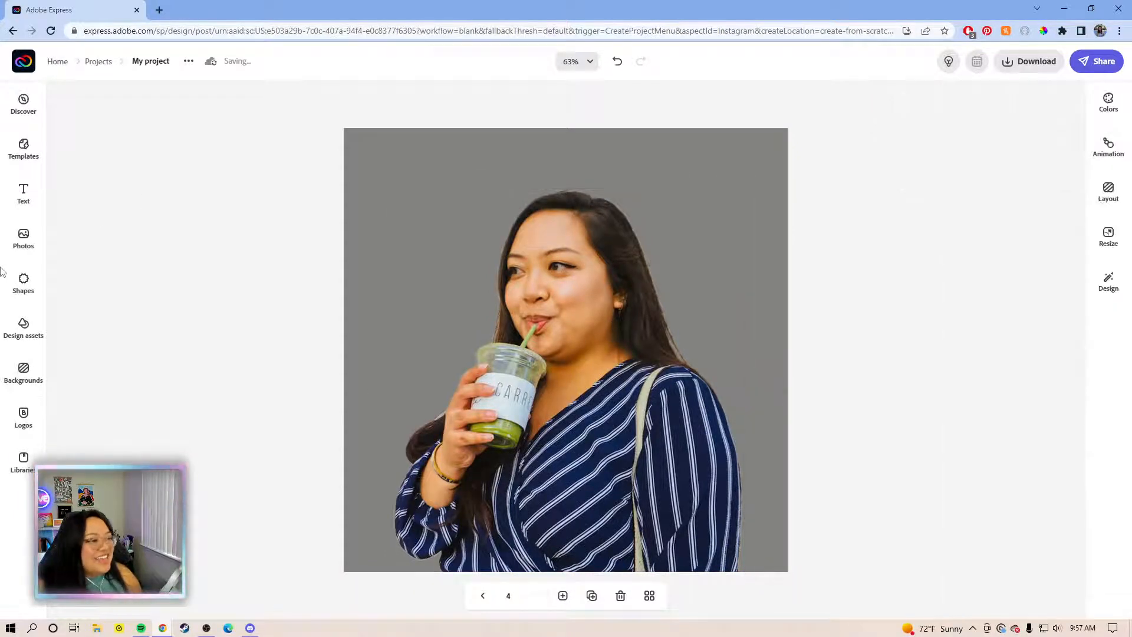
Step: Add a new text element reading "SIPS TEA" to page 4
left_click(21, 204)
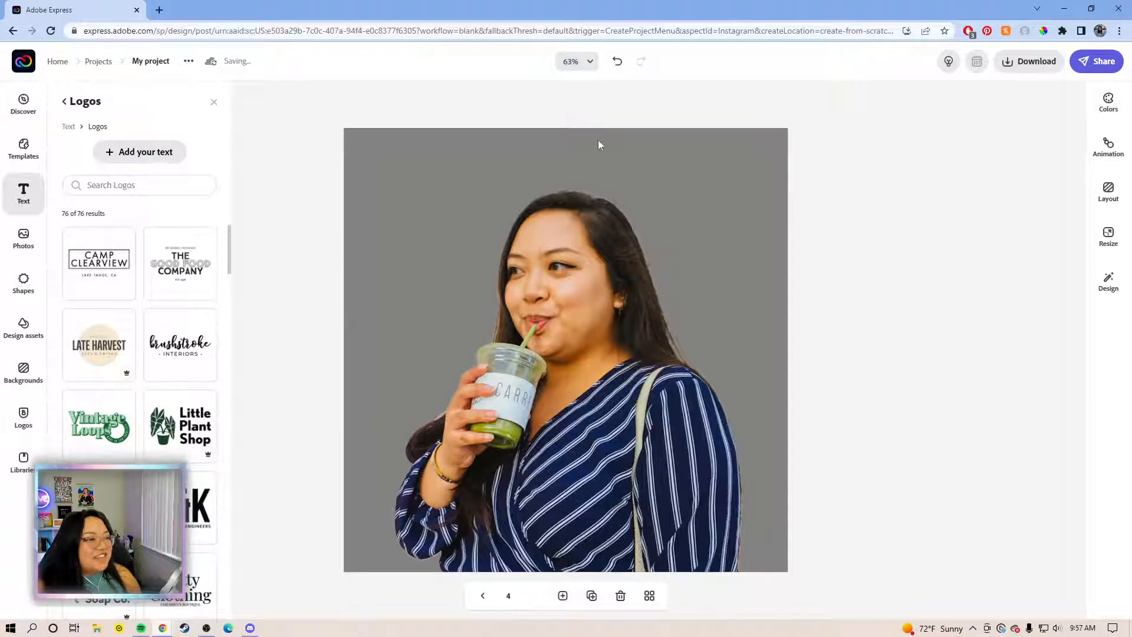
left_click(133, 153)
left_click(1054, 146)
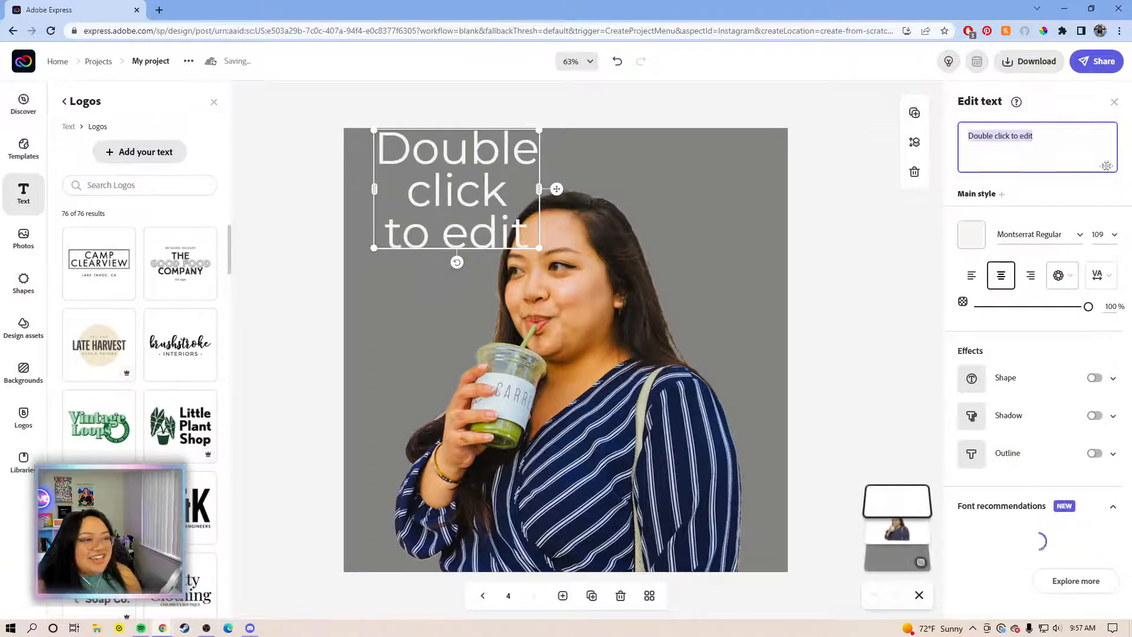
key("ctrl+a")
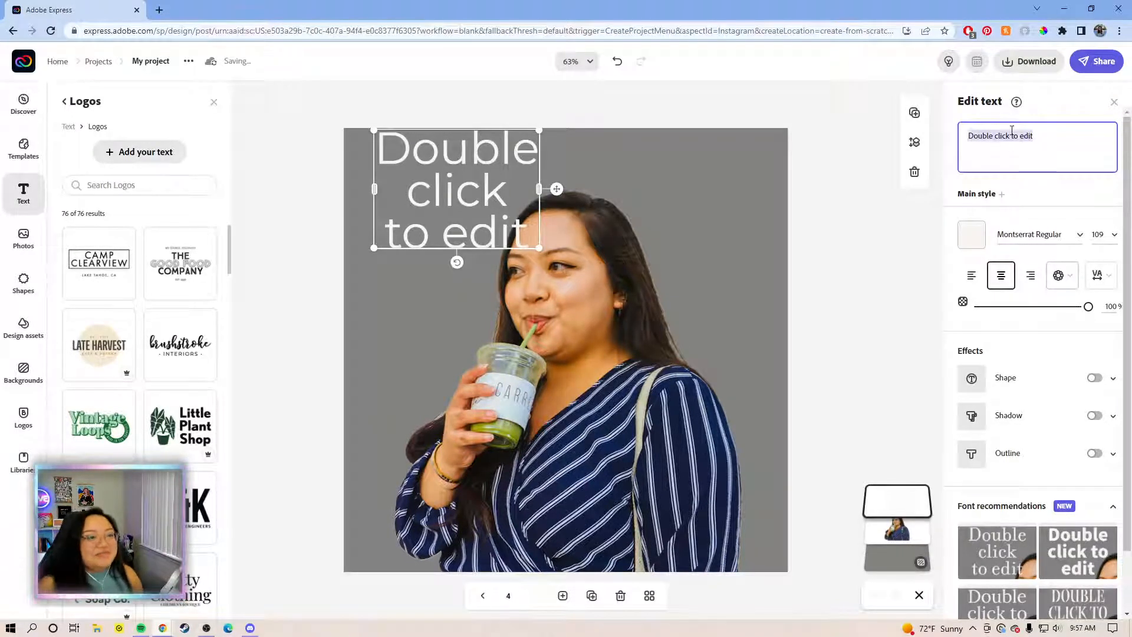
type("S")
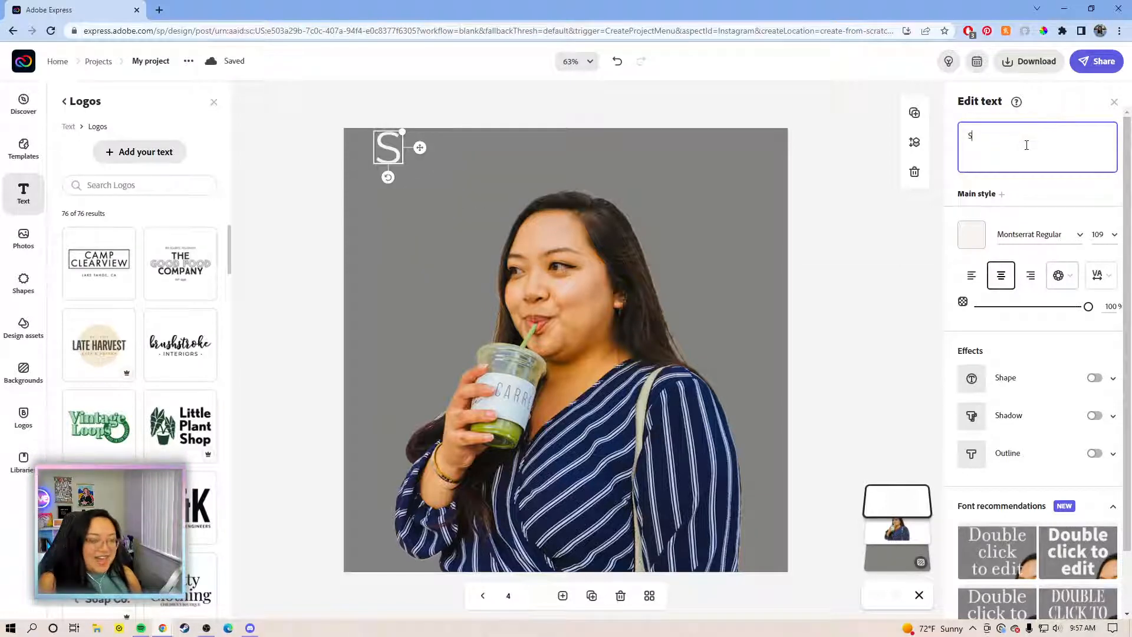
type("l")
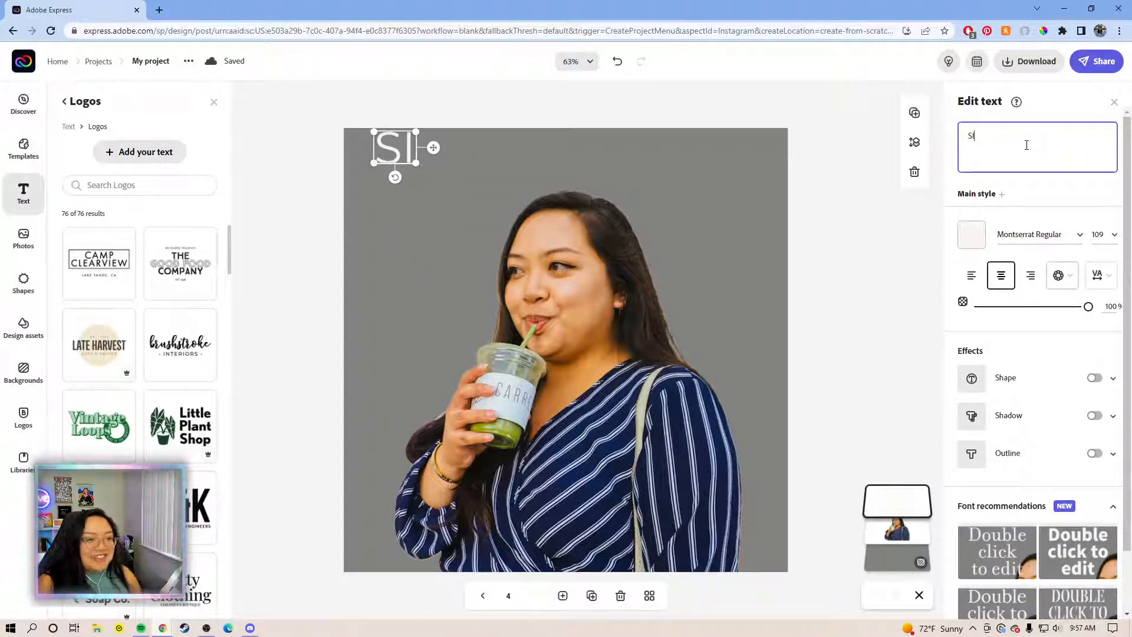
type("P")
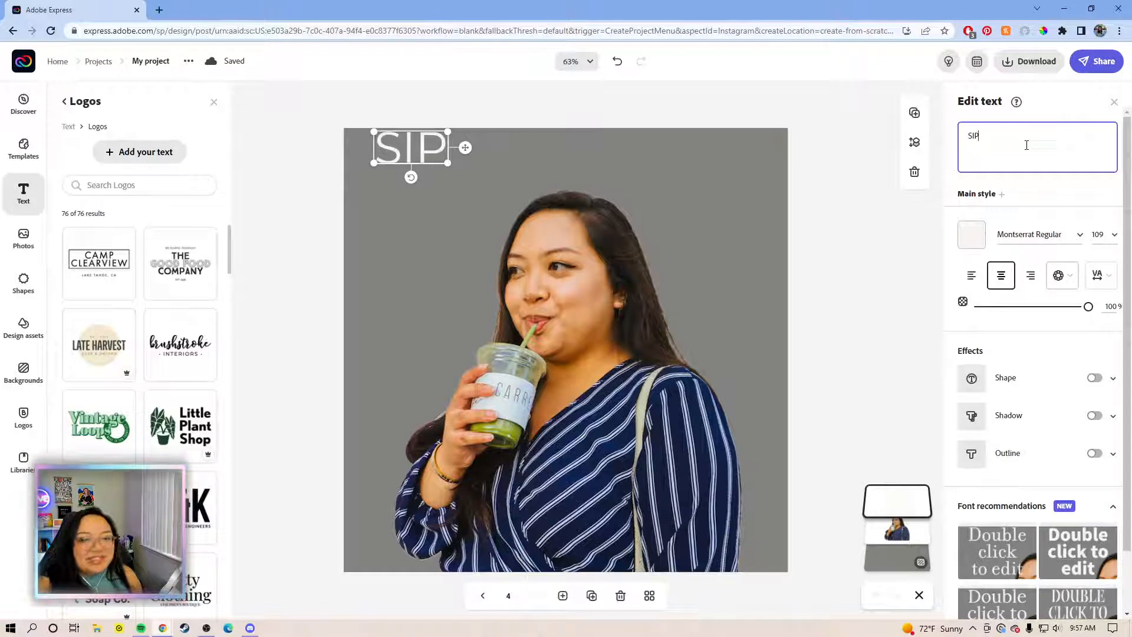
type("S")
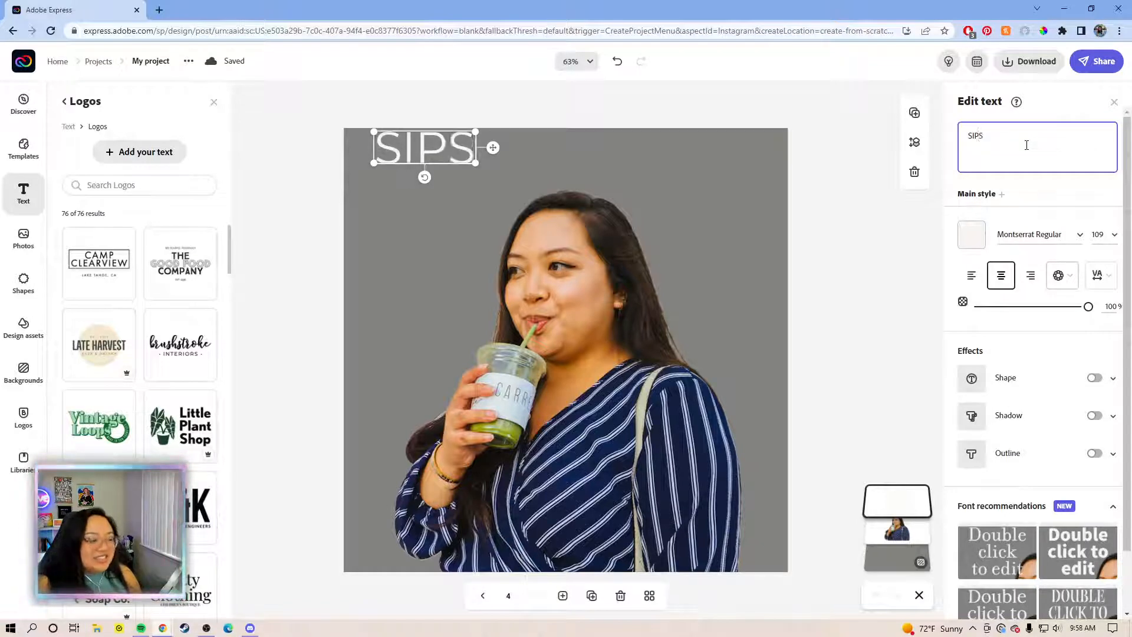
type(" TEA")
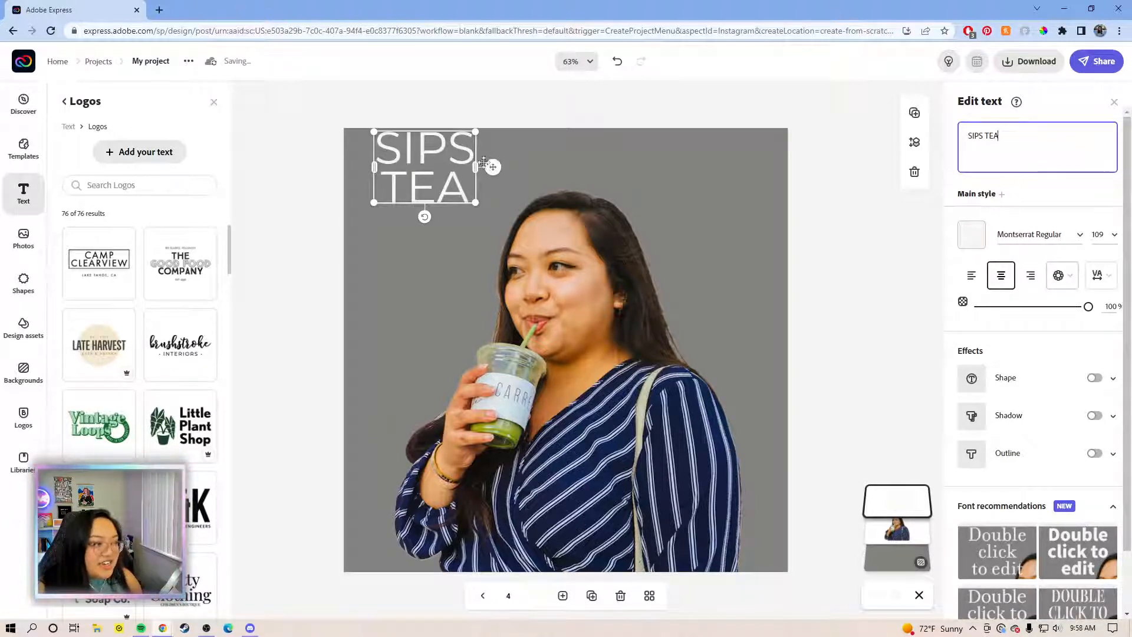
Step: Widen the "SIPS TEA" text box to fit one line and place it centered just above the woman's head
left_click_drag(663, 156, 581, 160)
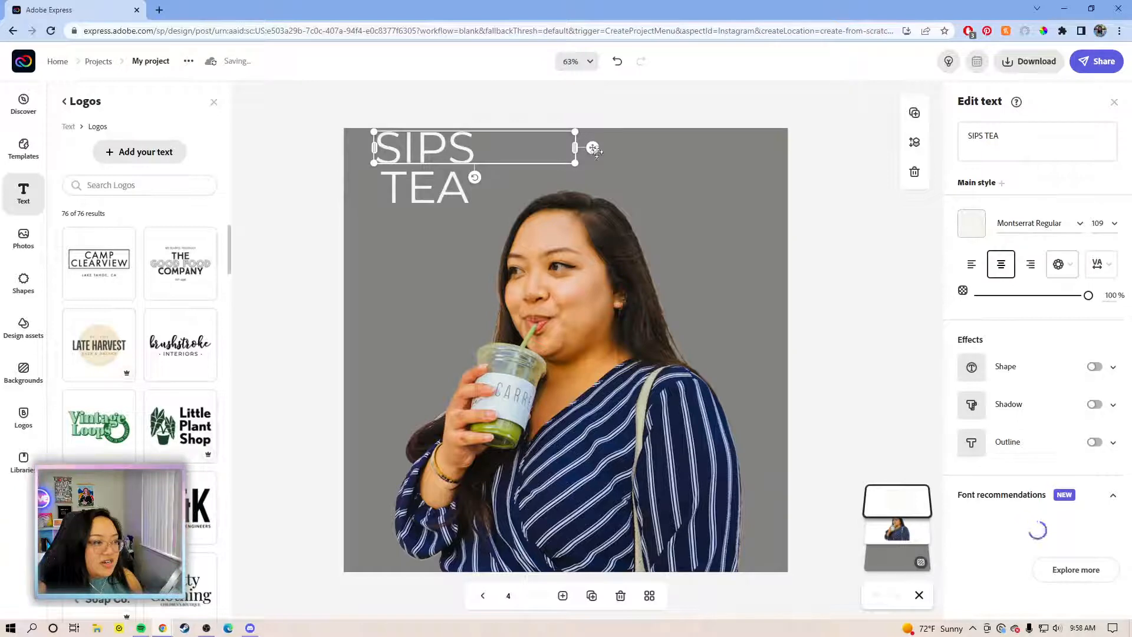
left_click_drag(592, 147, 665, 179)
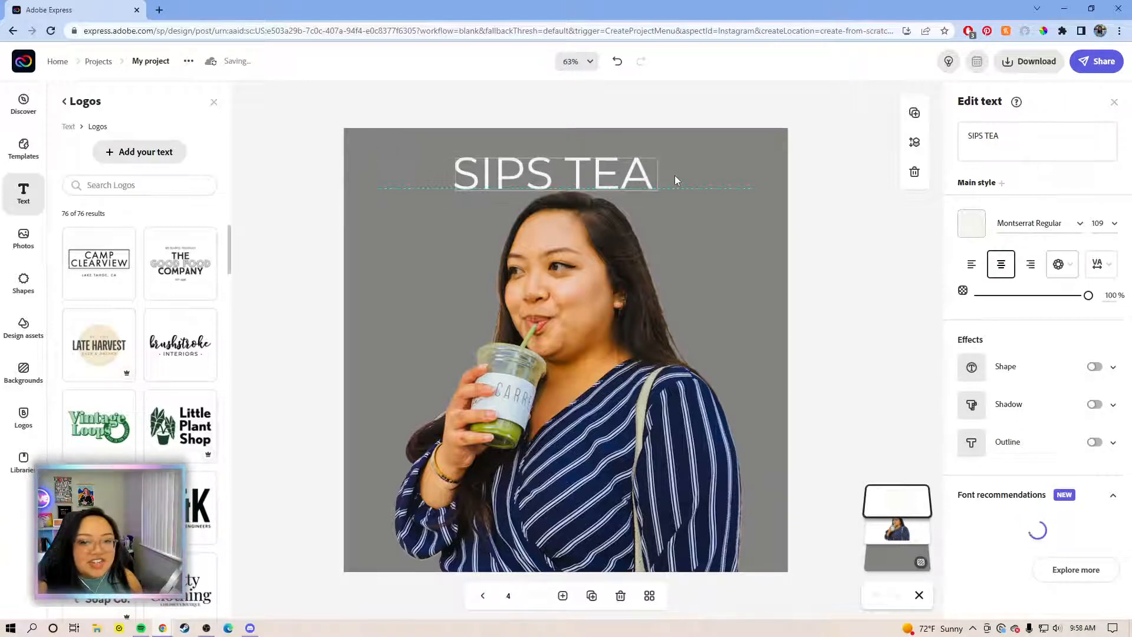
left_click(675, 175)
Step: Change the "SIPS TEA" font to Lato Bold from the KT Brand 2022 fonts
left_click(1080, 225)
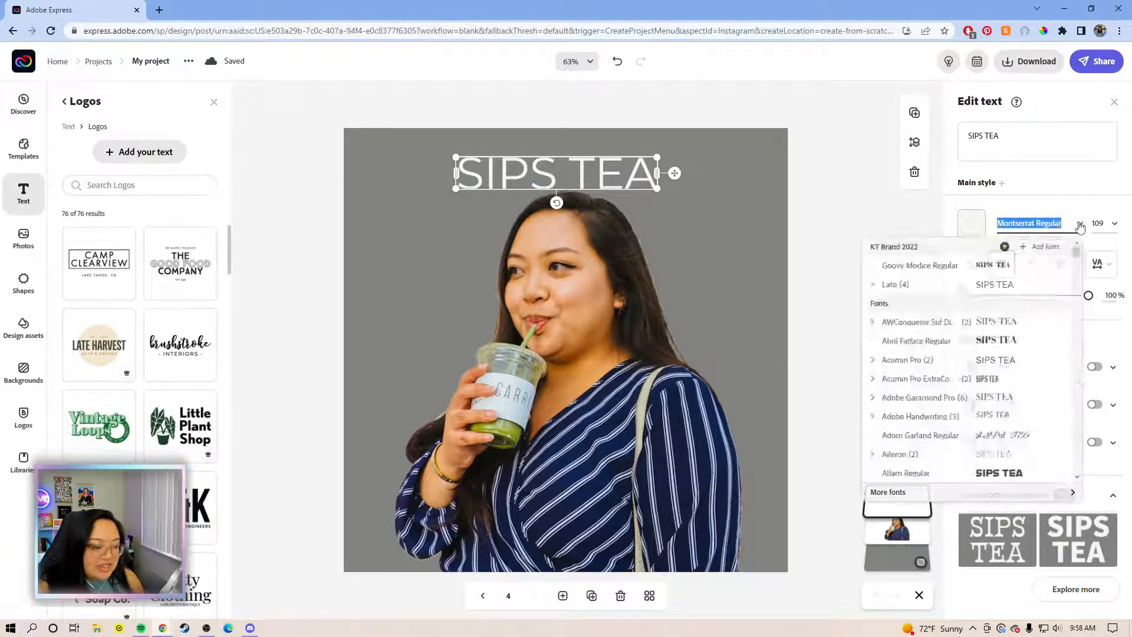
scroll(1030, 344, "up", 1)
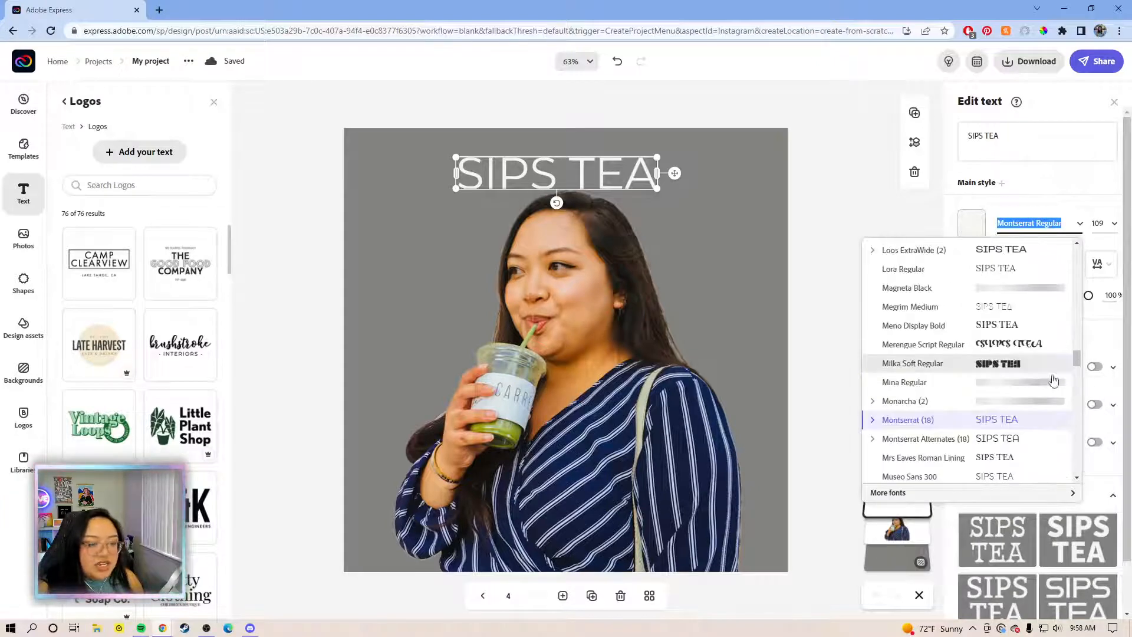
left_click_drag(1065, 275, 1072, 242)
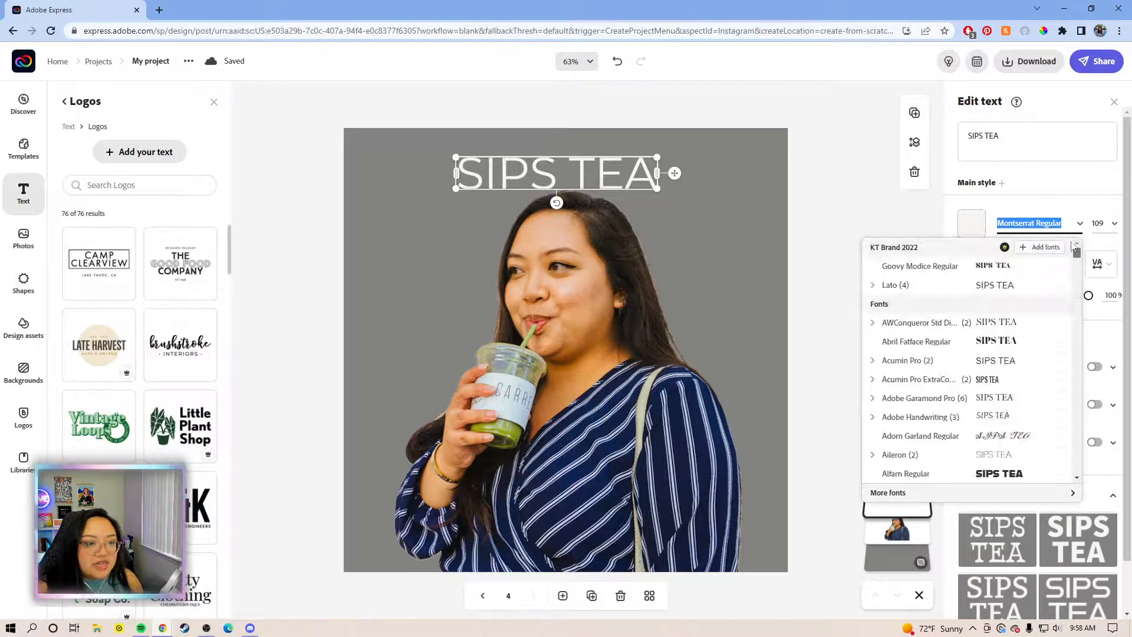
left_click(873, 285)
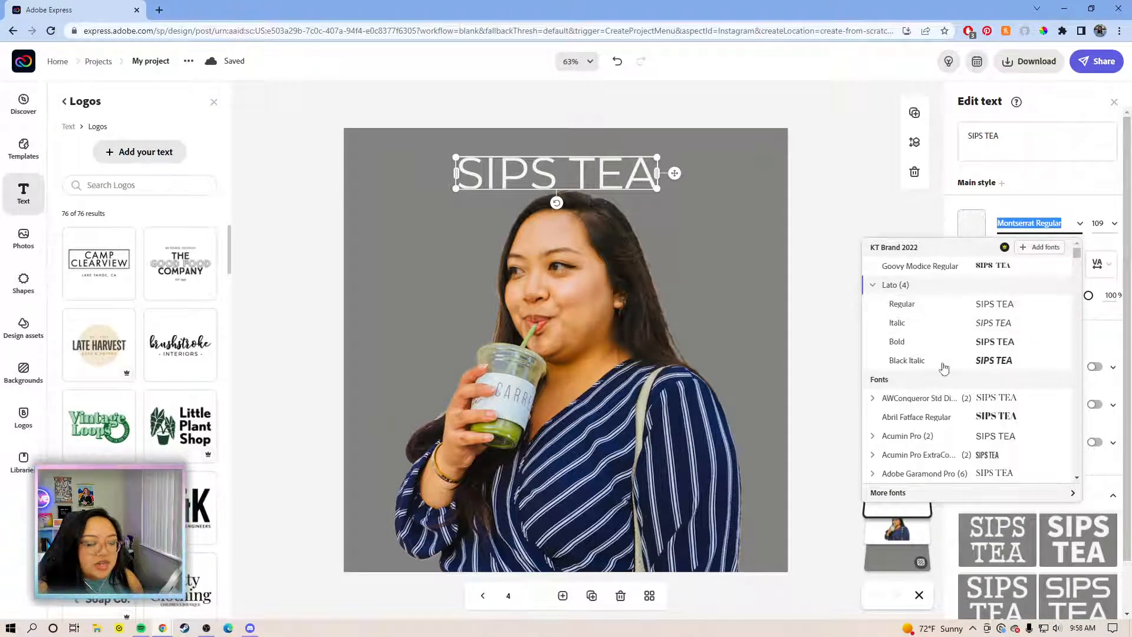
left_click(940, 340)
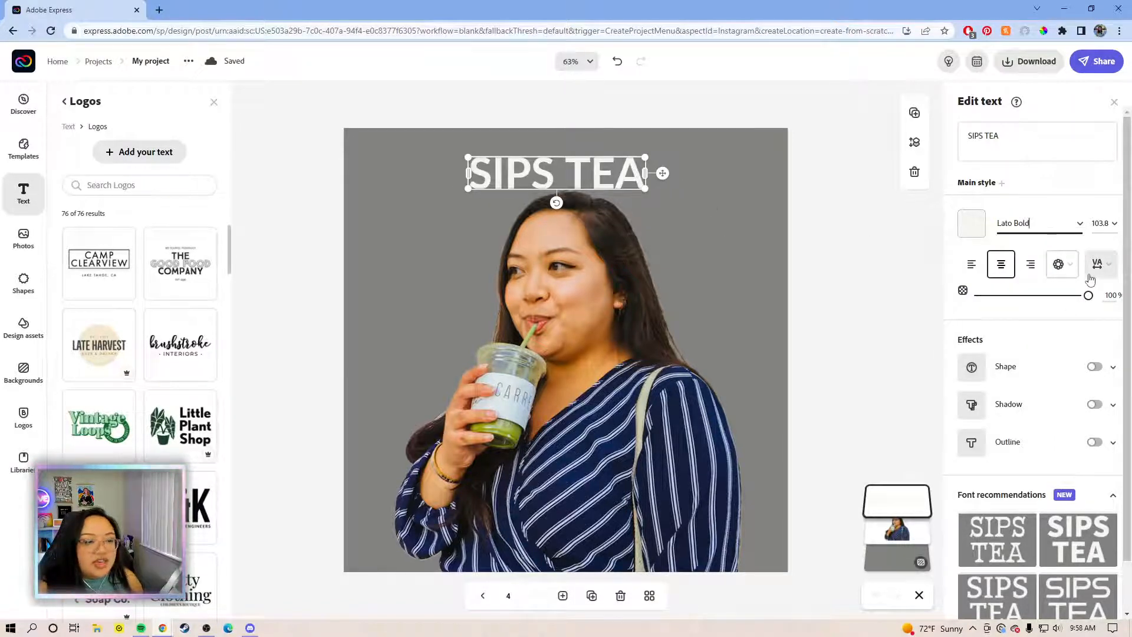
Step: Curve "SIPS TEA" into an upward arch, enlarge it to about size 149, and position it around the woman's head
left_click(1063, 275)
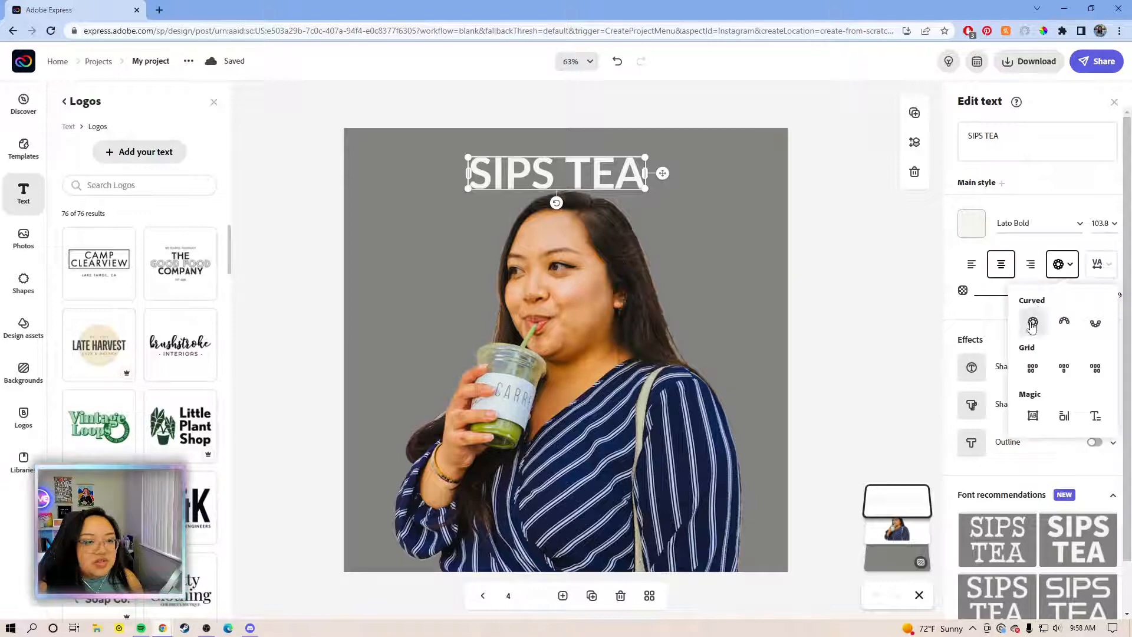
left_click(1064, 323)
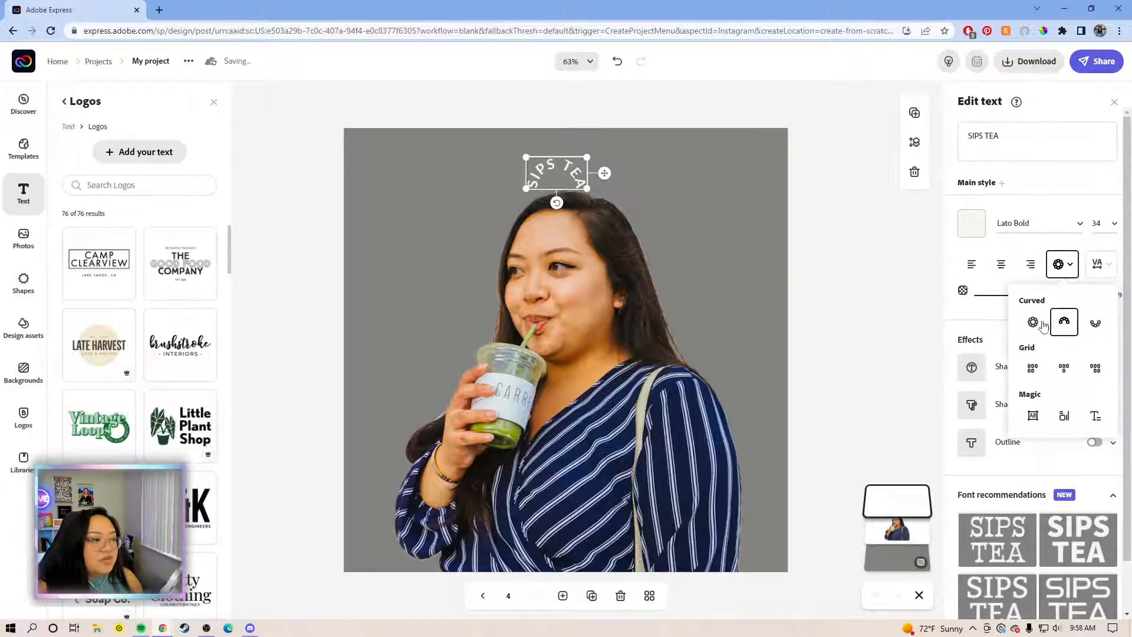
left_click_drag(587, 189, 769, 284)
left_click_drag(730, 218, 641, 208)
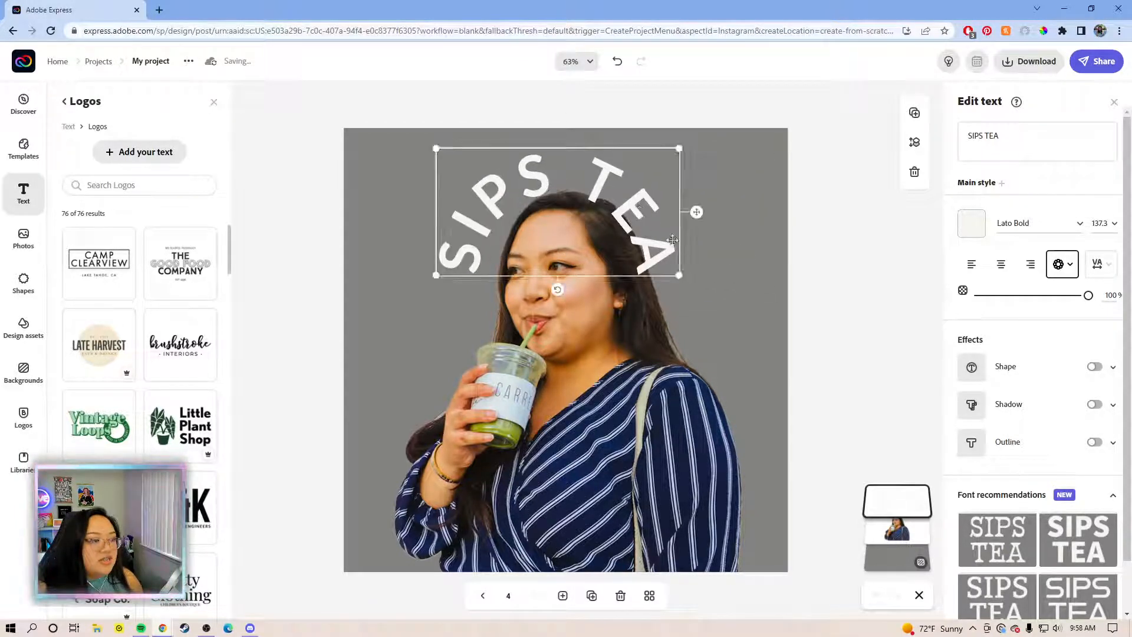
left_click_drag(696, 287, 712, 297)
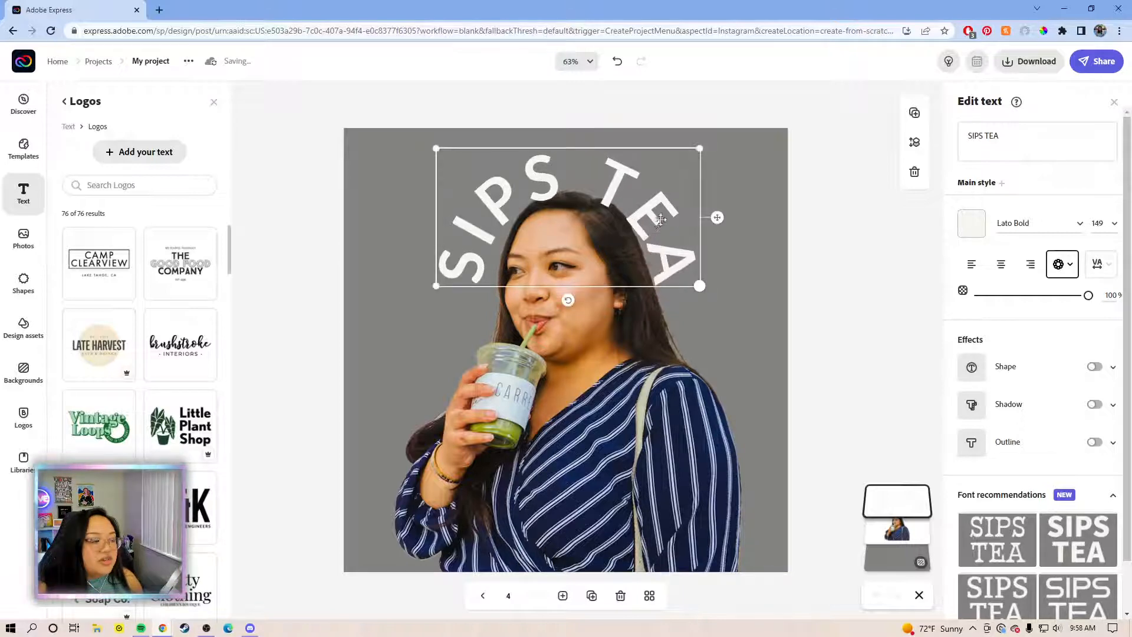
left_click_drag(658, 223, 663, 205)
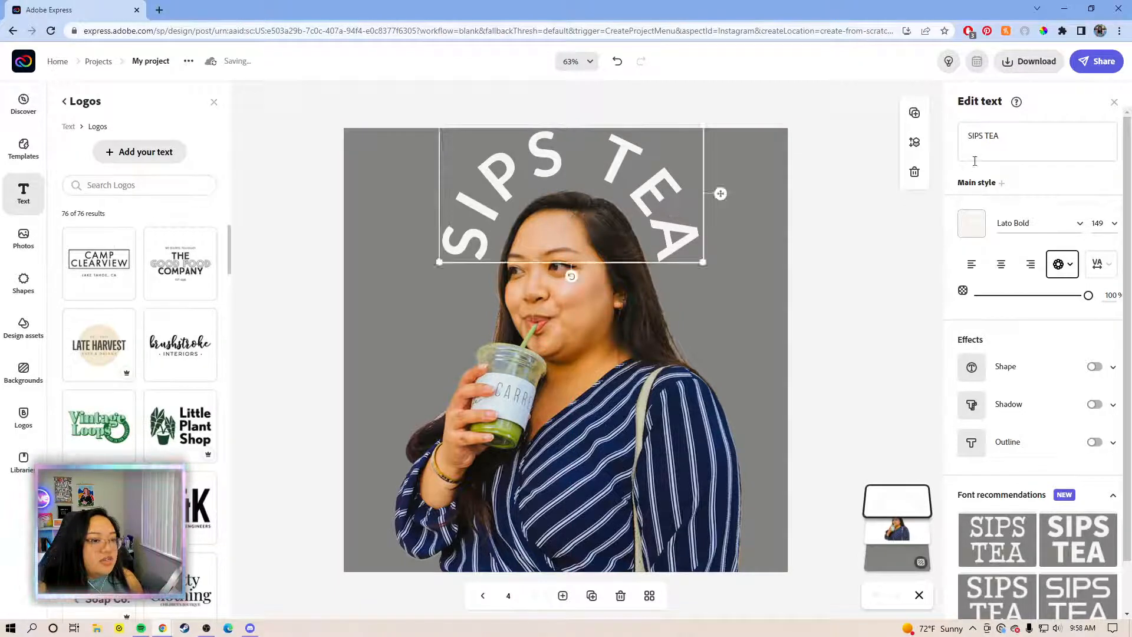
Step: Set the letter spacing of the arched "SIPS TEA" text to 14
left_click(1097, 265)
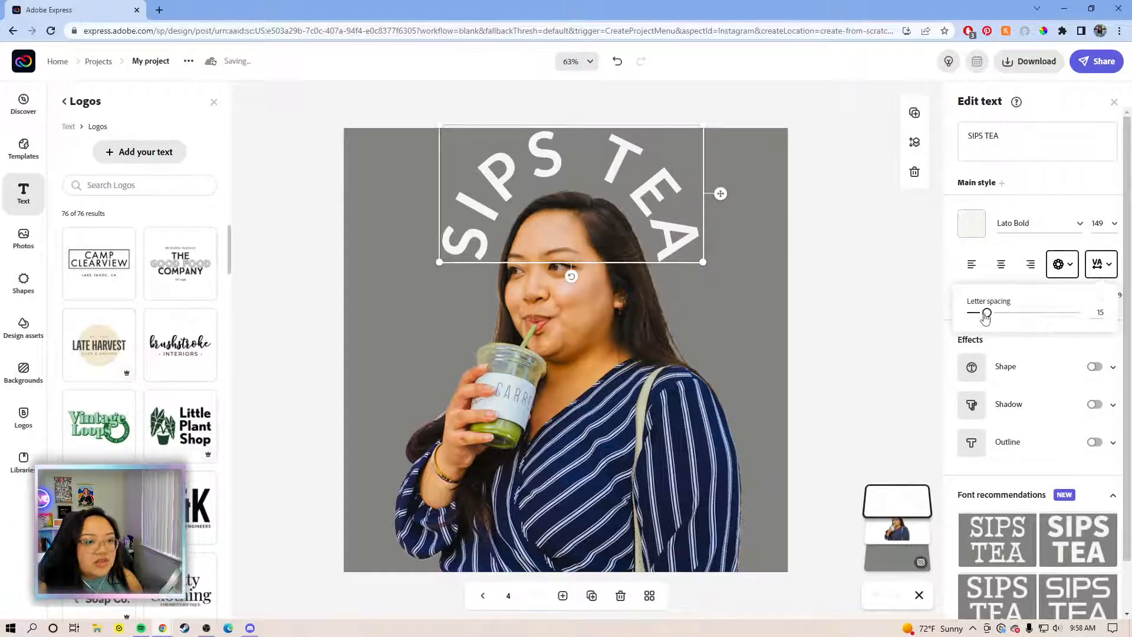
left_click_drag(987, 317, 991, 318)
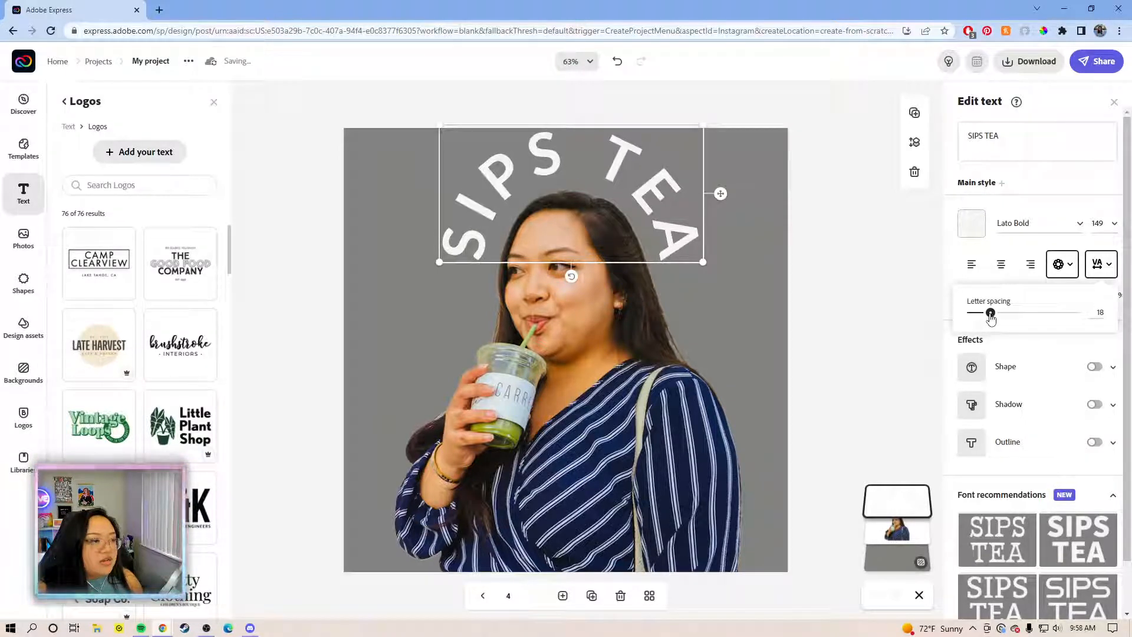
left_click_drag(989, 319, 986, 313)
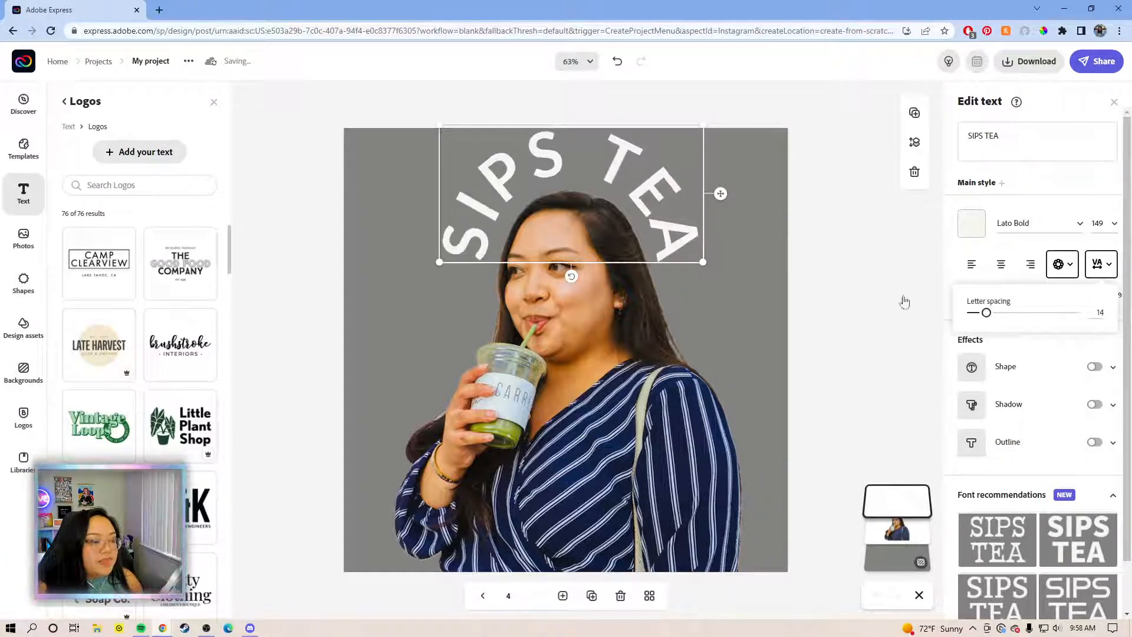
Step: Nudge the arched "SIPS TEA" text slightly down so it sits just inside the page's upper edge
left_click_drag(684, 187, 670, 194)
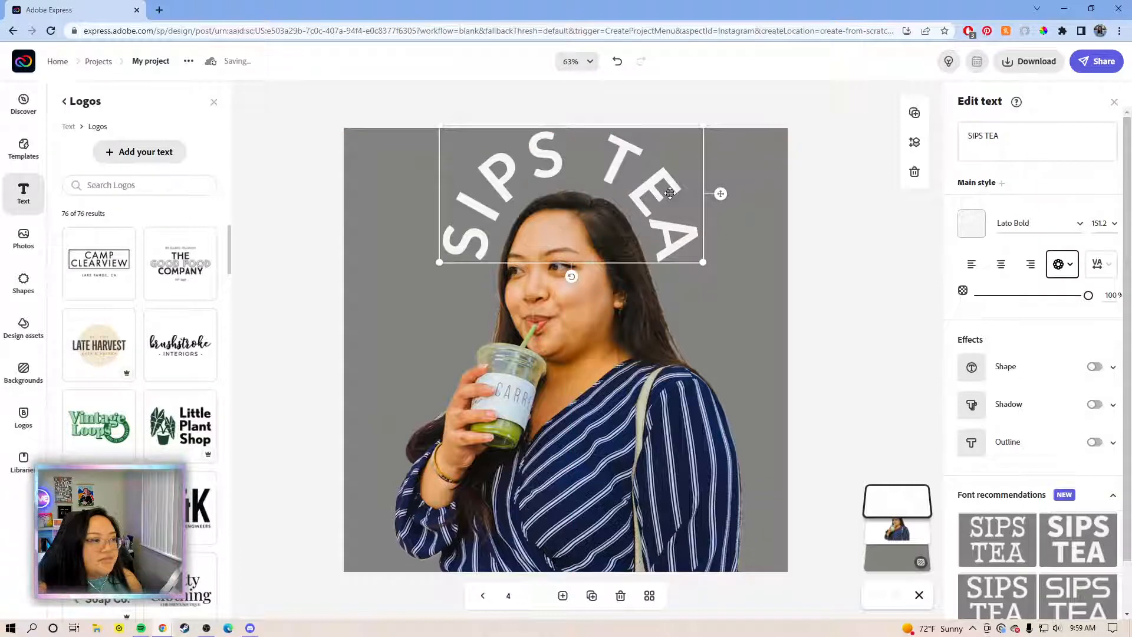
key("Down")
key("Down")
key("Down")
key("Down")
key("Down")
key("Down")
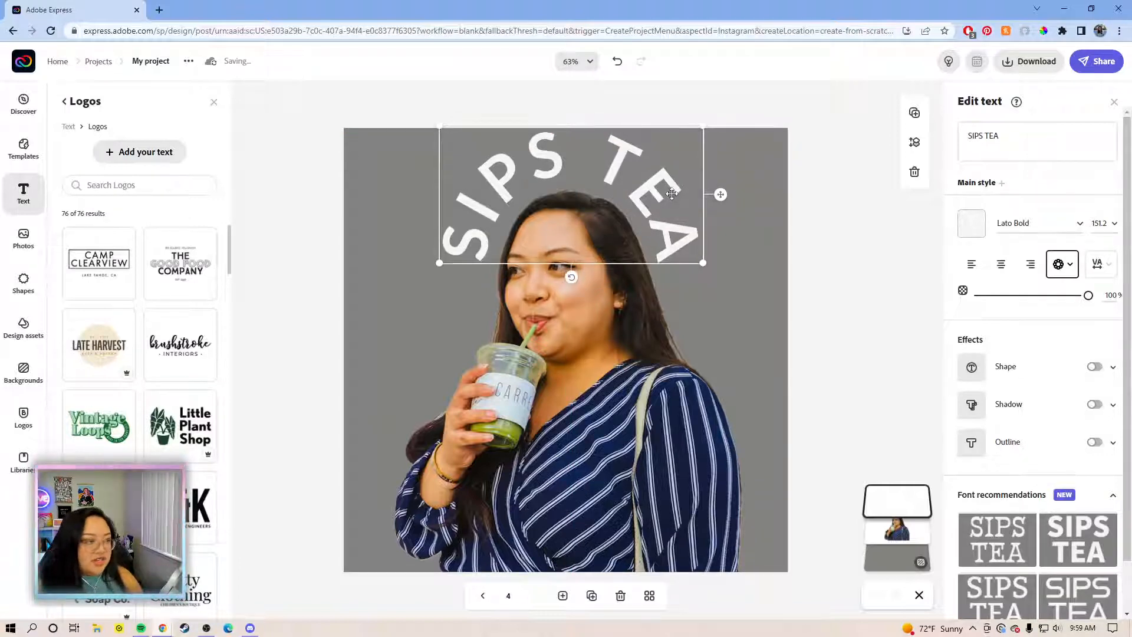
left_click(753, 109)
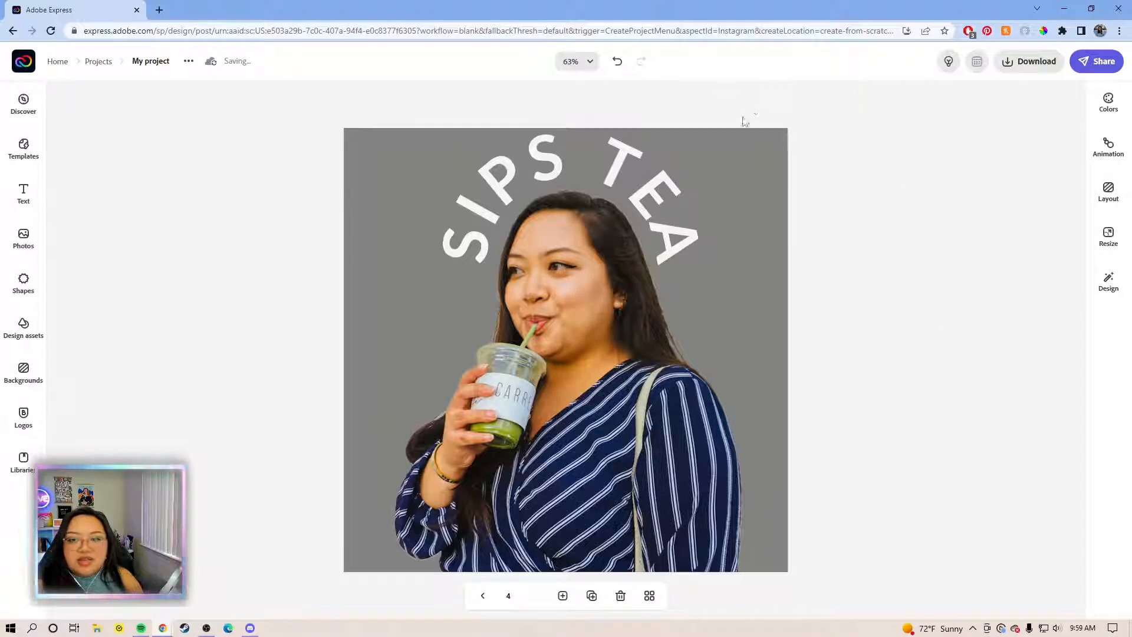
left_click(618, 155)
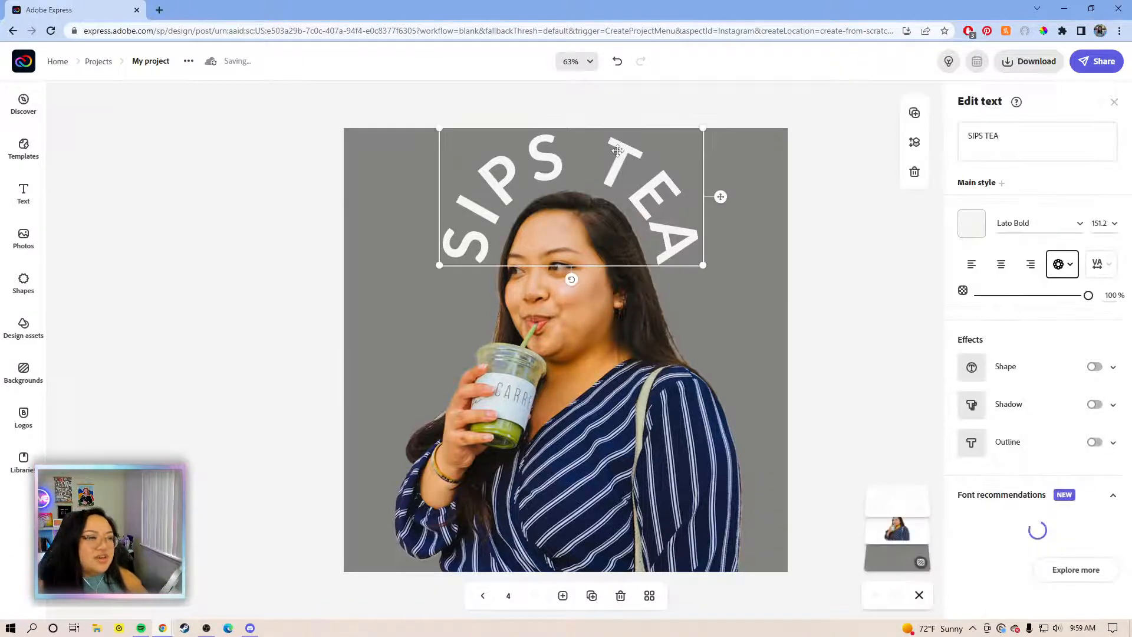
left_click(1080, 227)
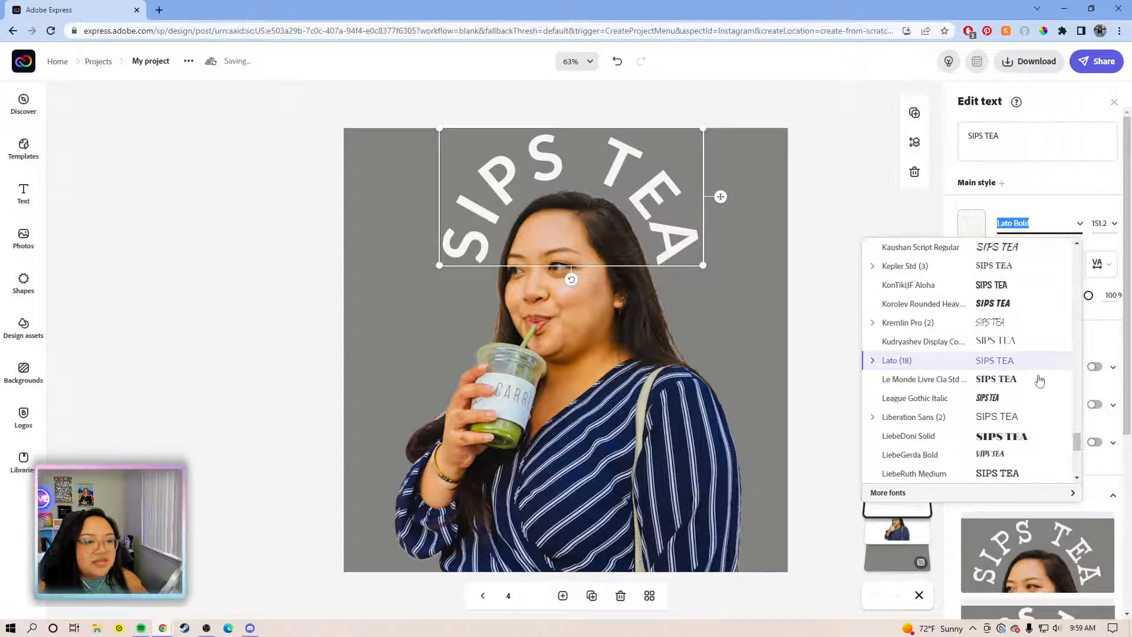
left_click_drag(1076, 441, 1063, 298)
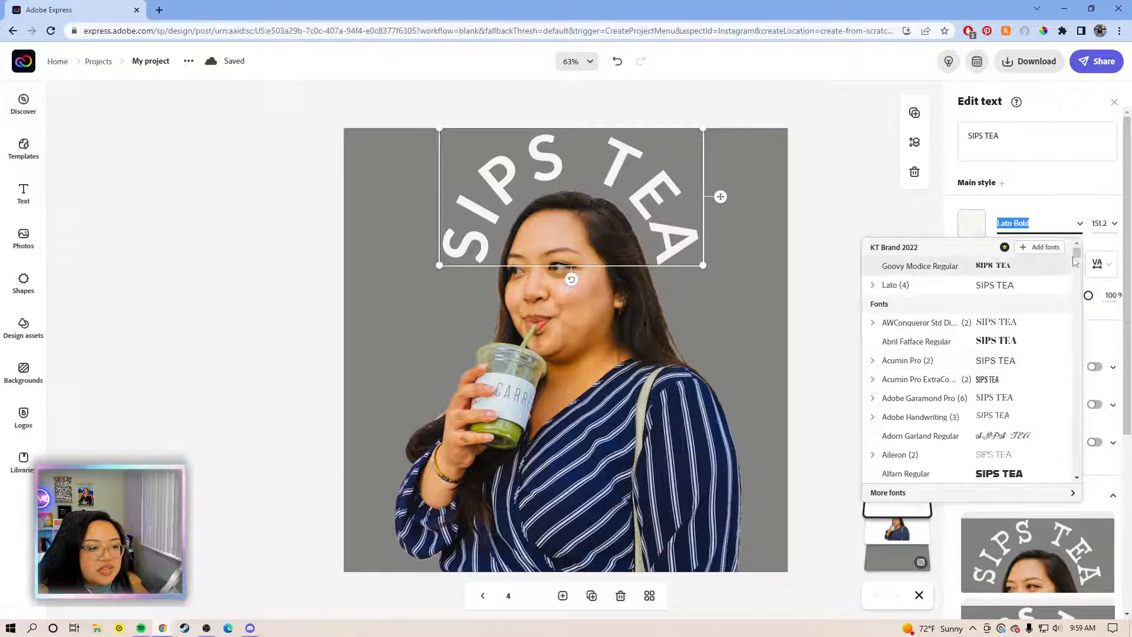
left_click(1096, 248)
Step: Examine the expanded set of font recommendations for the arched "SIPS TEA" text
scroll(1074, 434, "down", 4)
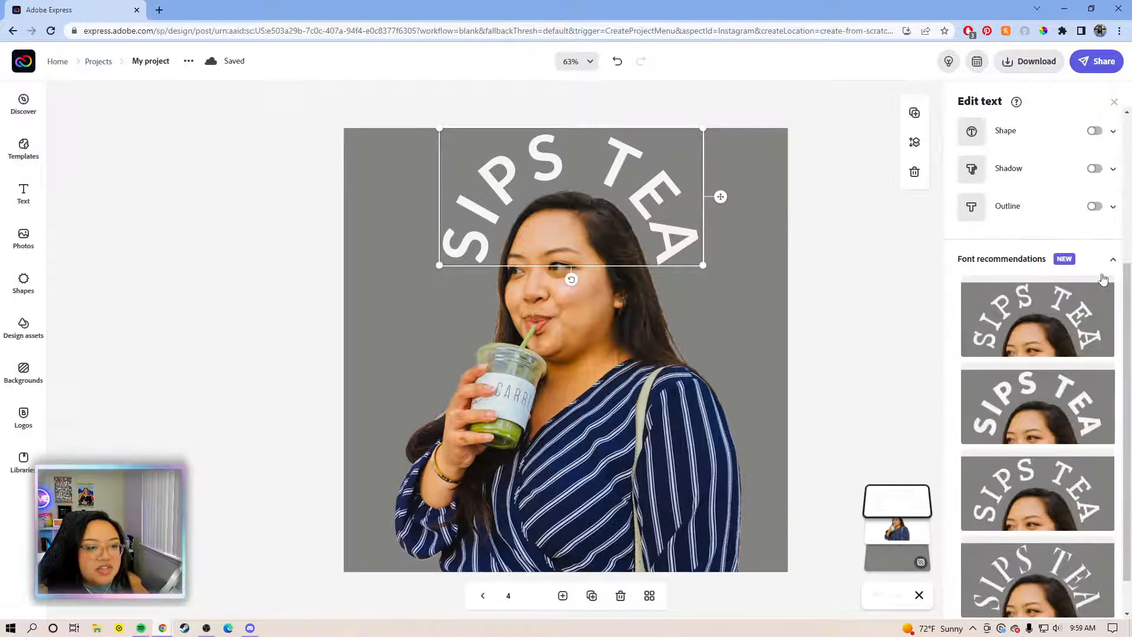
scroll(1092, 290, "down", 1)
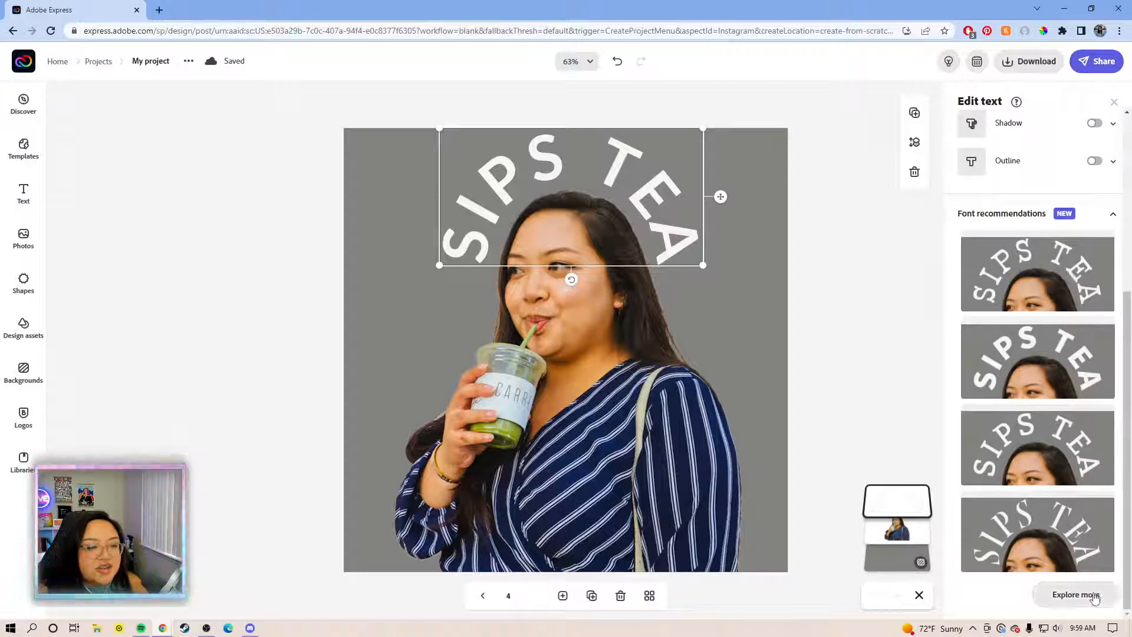
left_click(1076, 594)
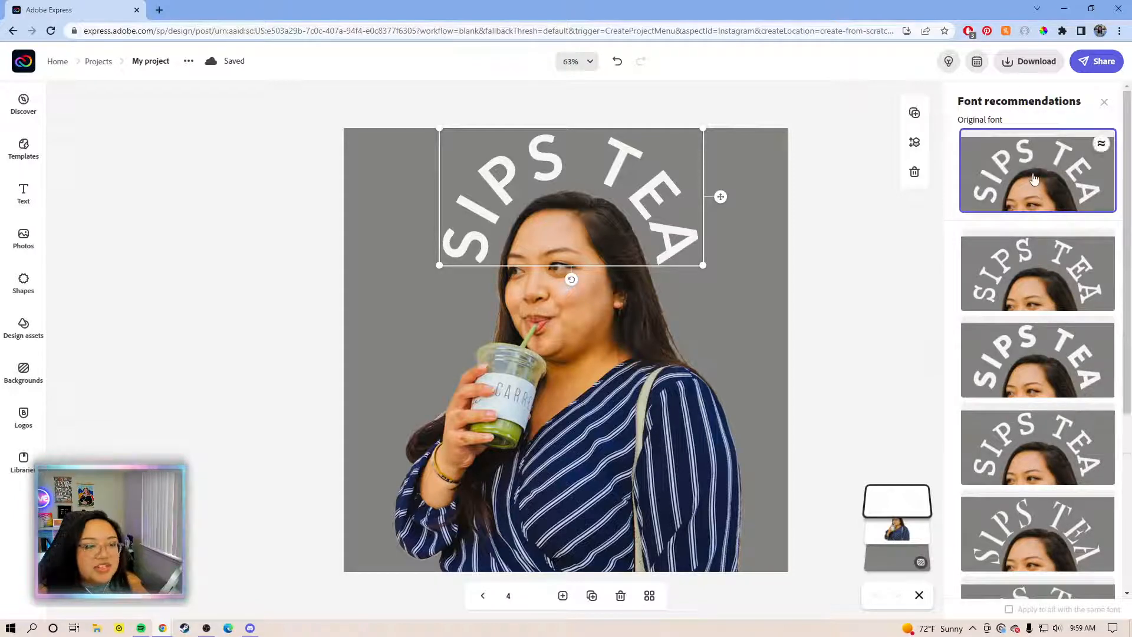
scroll(1038, 331, "down", 5)
scroll(1029, 309, "down", 5)
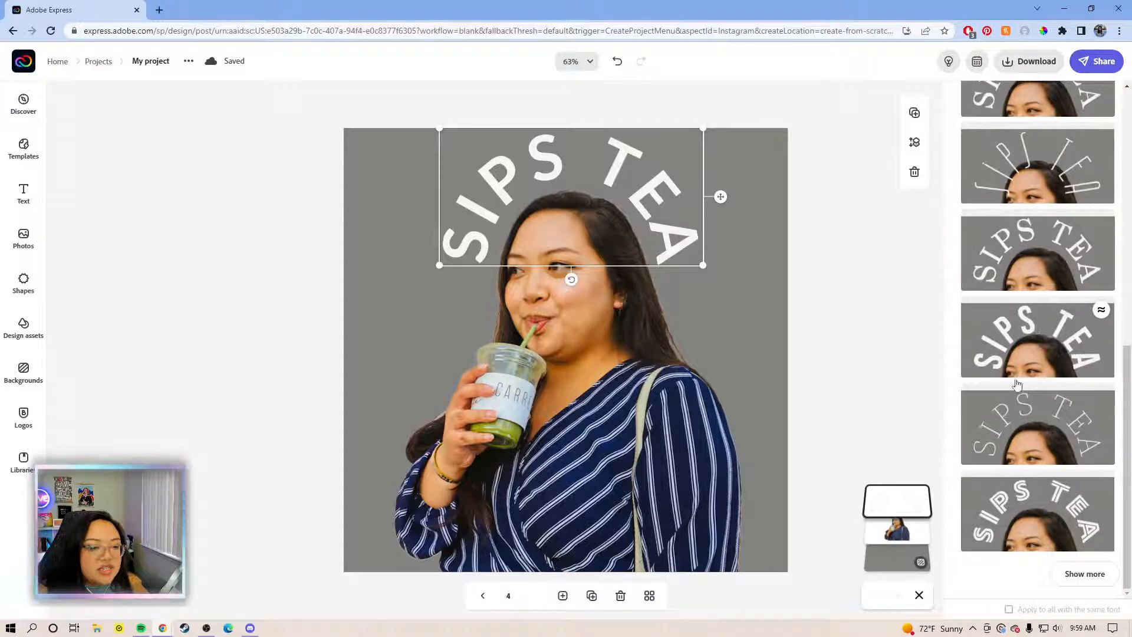
left_click(1085, 575)
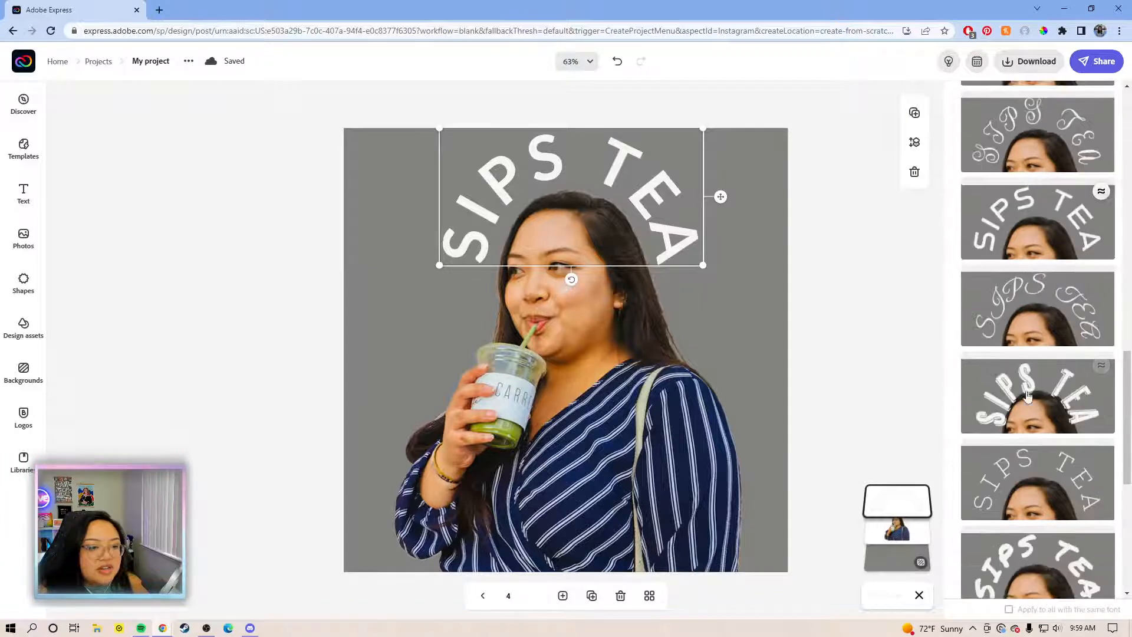
scroll(1032, 390, "down", 3)
scroll(1013, 420, "down", 2)
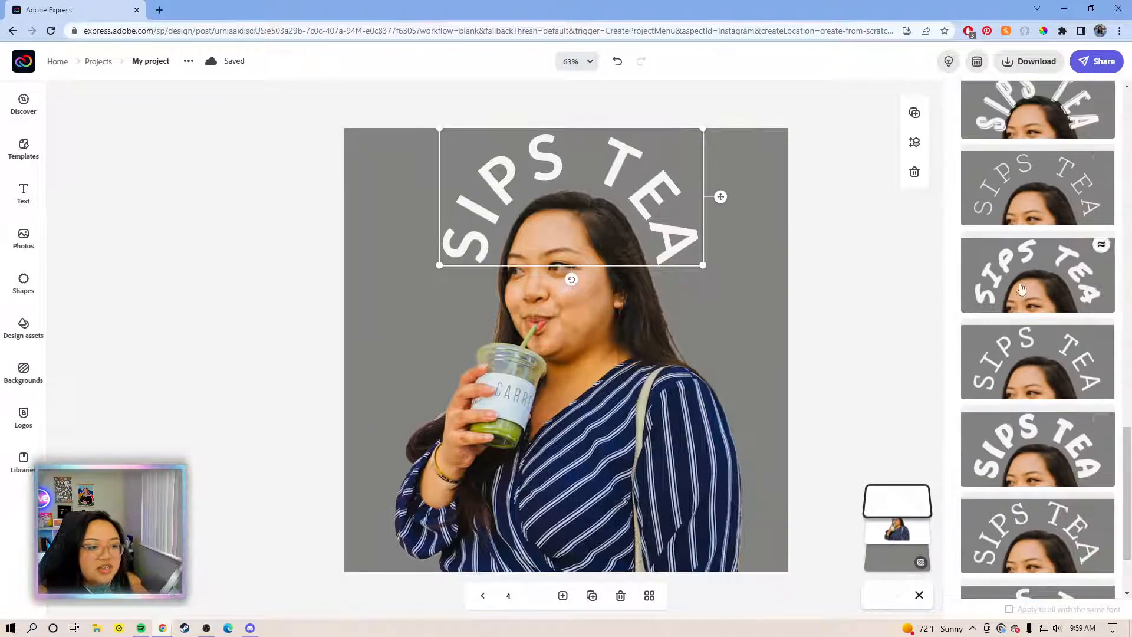
scroll(1009, 492, "down", 2)
scroll(1008, 492, "down", 1)
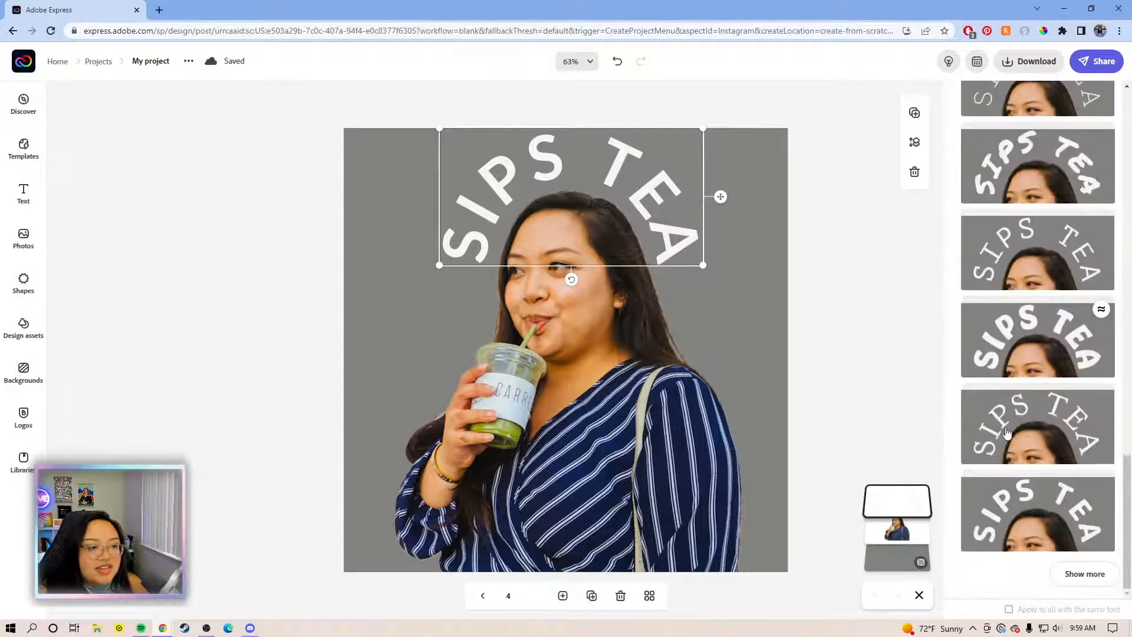
scroll(1011, 450, "down", 2)
scroll(1011, 450, "up", 10)
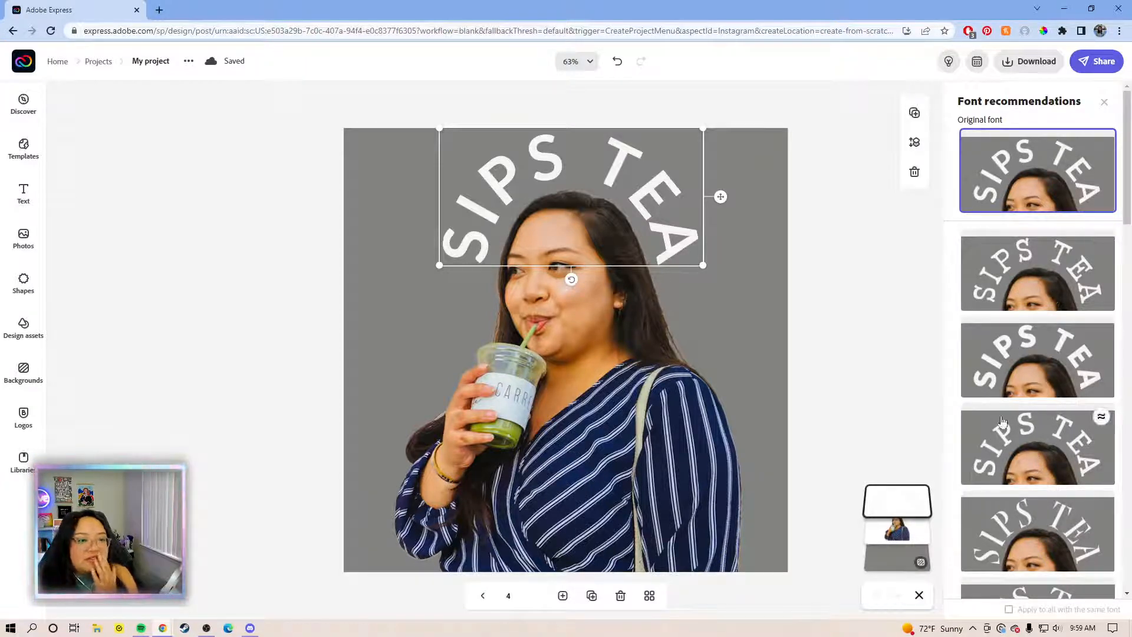
Step: Apply the second recommended font, a heavier sans-serif, to the arched "SIPS TEA" text and deselect it
scroll(994, 238, "down", 1)
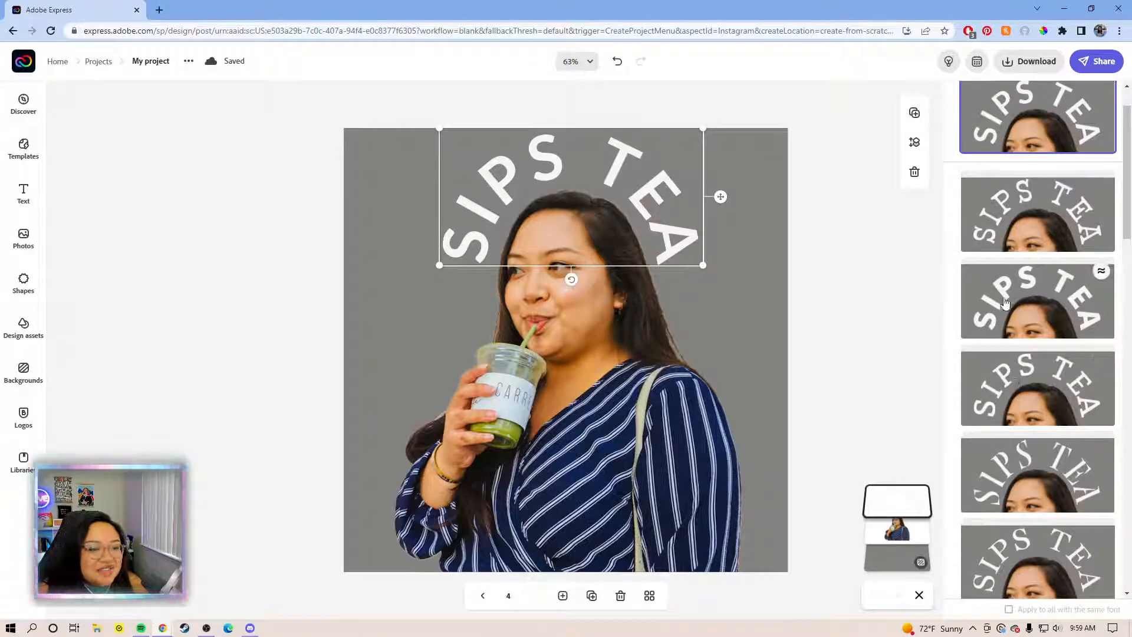
left_click(1015, 302)
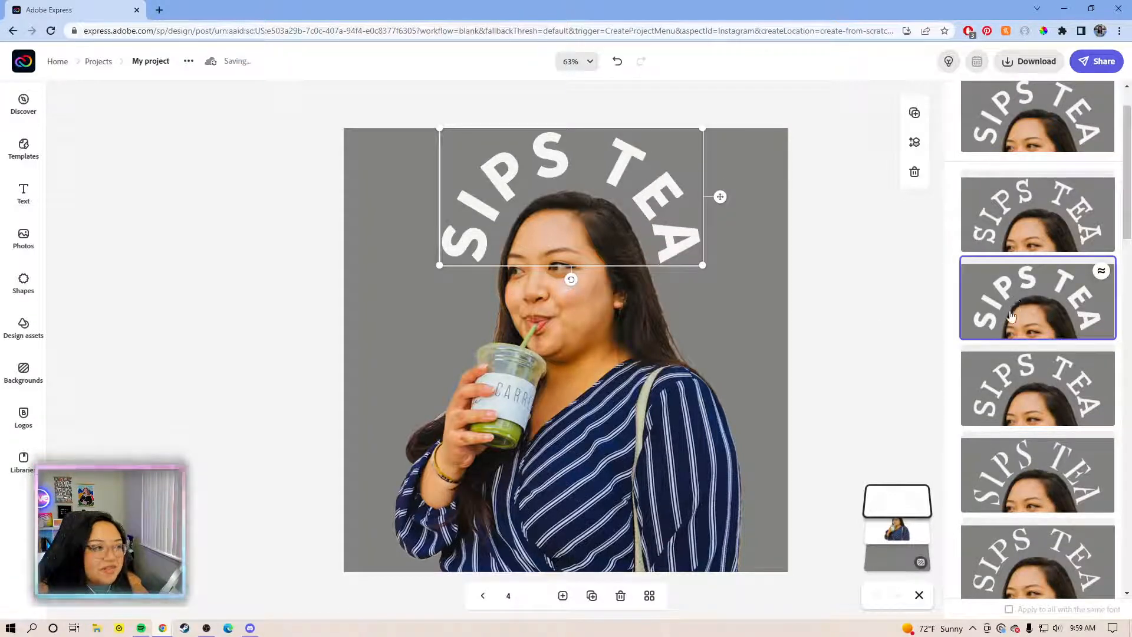
left_click(850, 290)
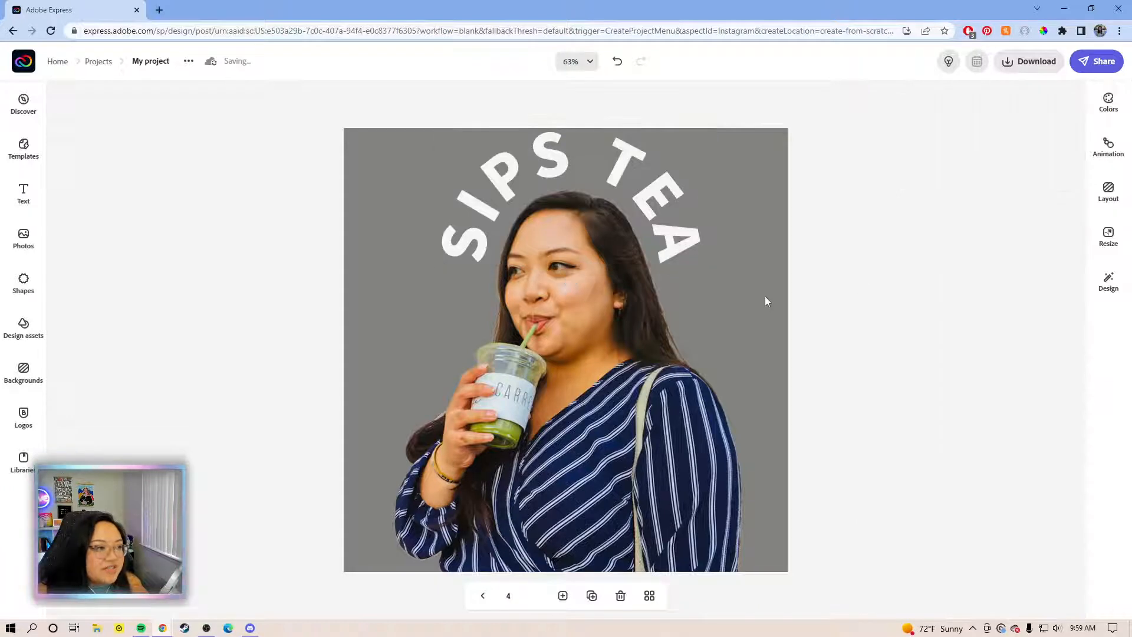
left_click(691, 252)
left_click(881, 290)
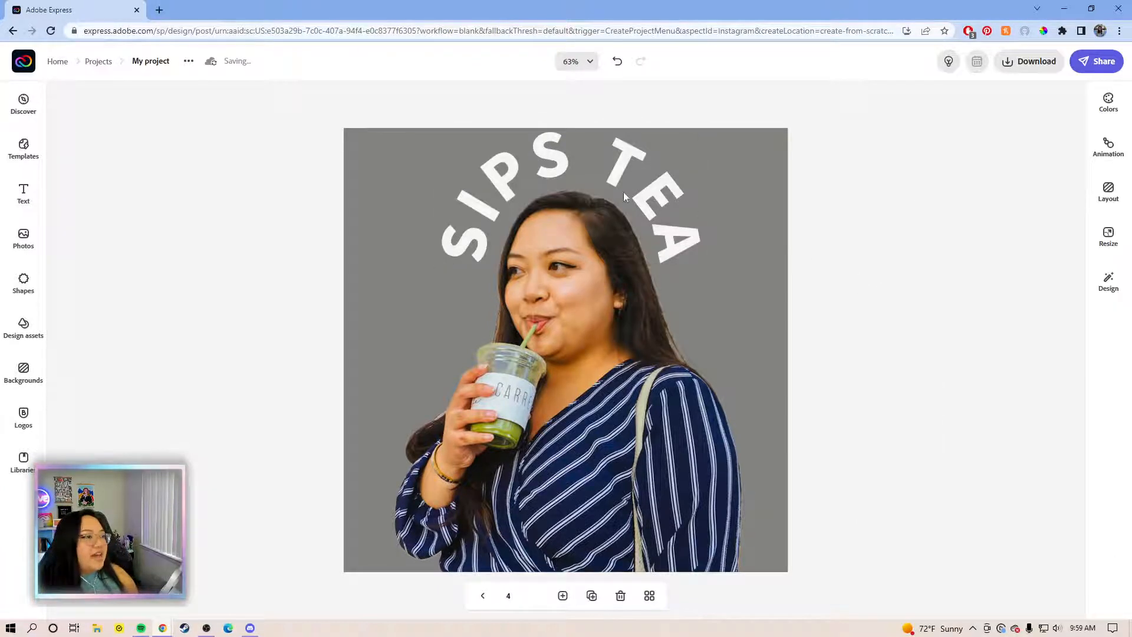
left_click(506, 230)
left_click(189, 242)
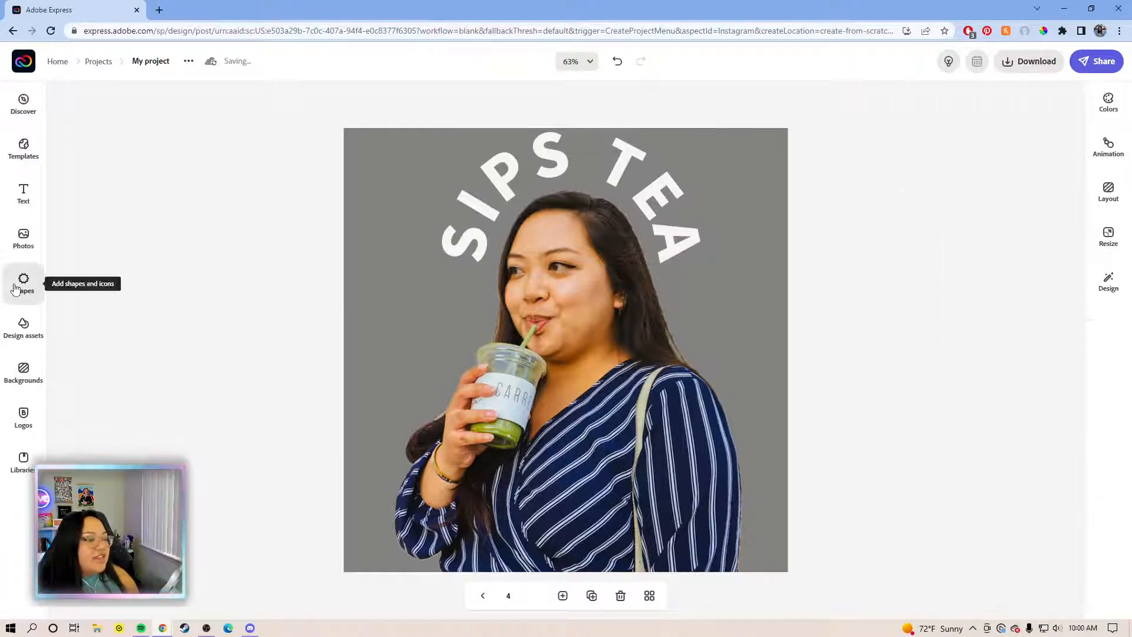
Step: Search the shapes library for "SPARKLE"
left_click(18, 287)
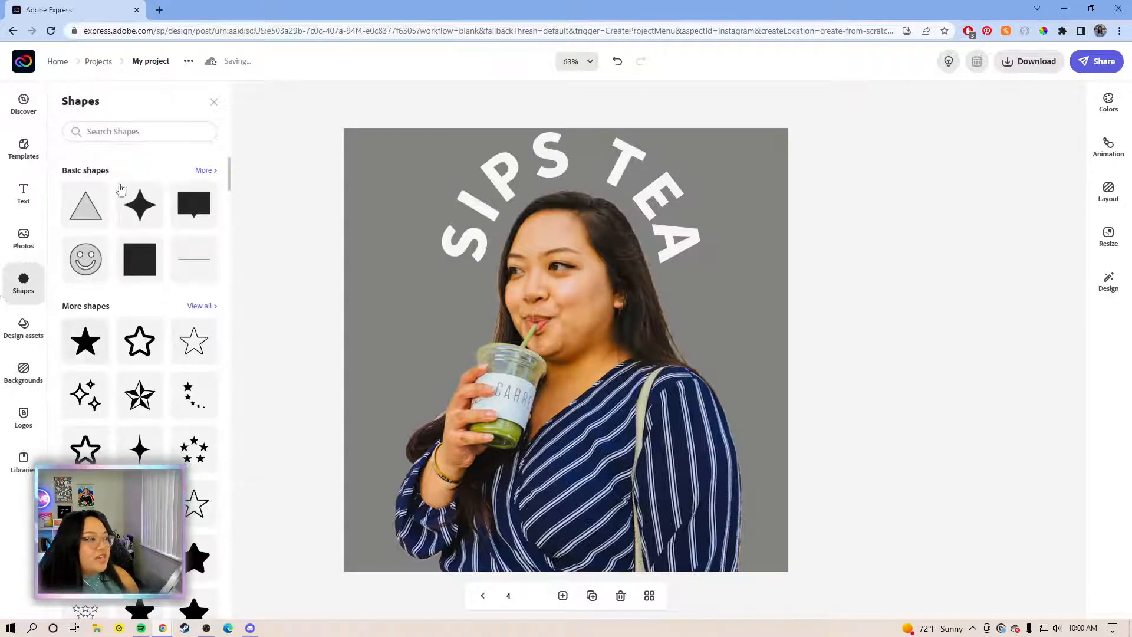
left_click(150, 132)
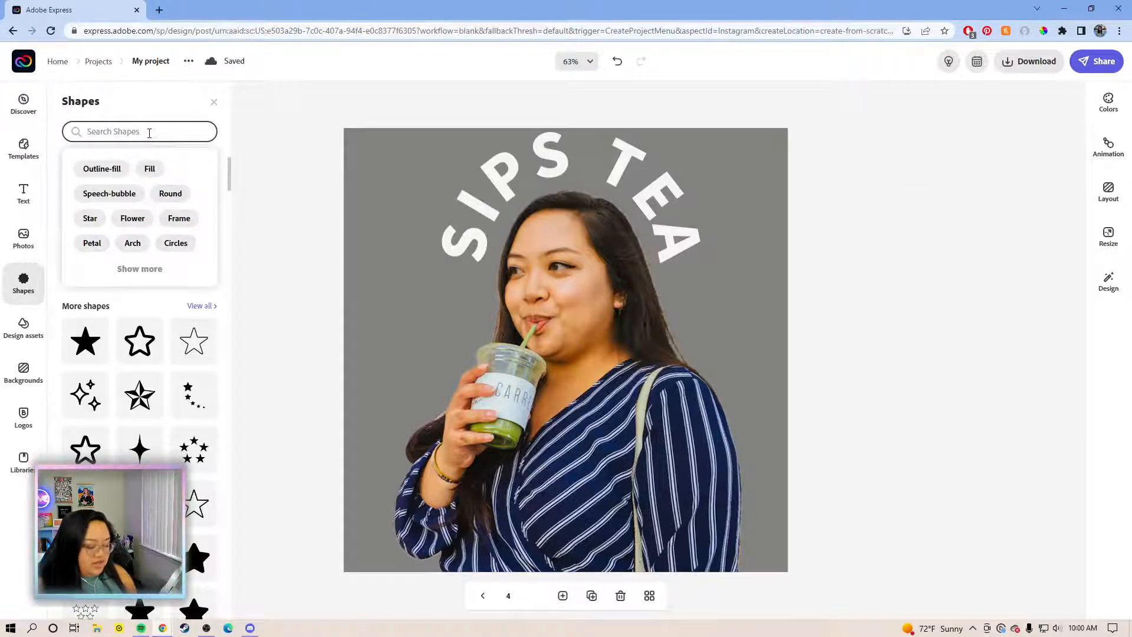
type("SPARKLE")
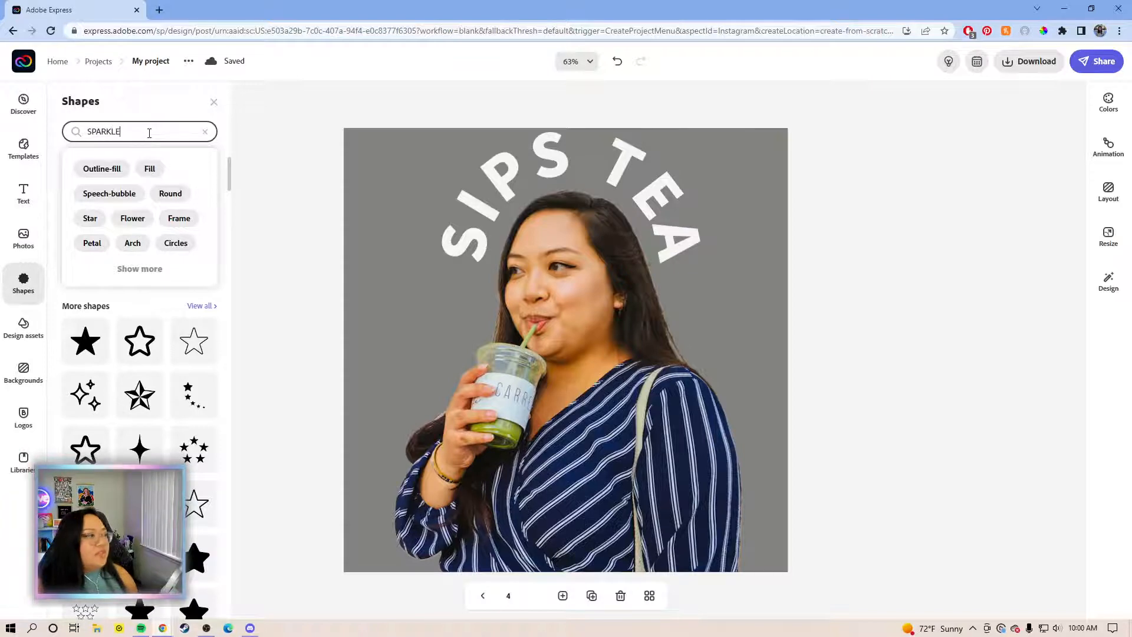
key("Return")
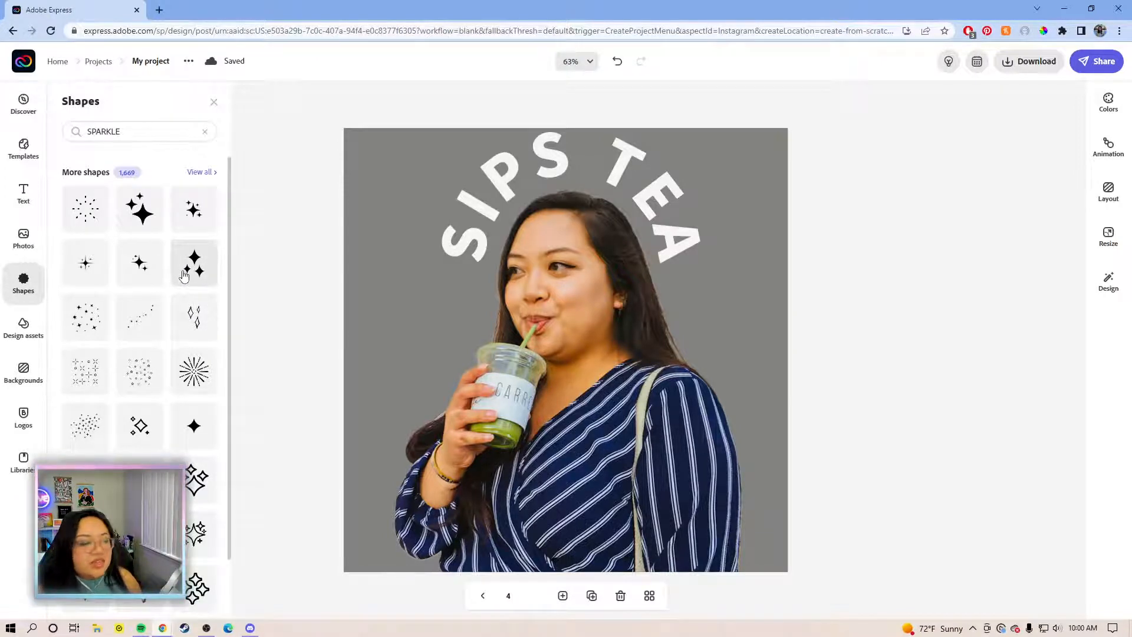
Step: Add the solid three-star sparkle beside the woman's cup and color it with the KT Brand 2022 yellow #FCD67D
left_click_drag(140, 207, 392, 307)
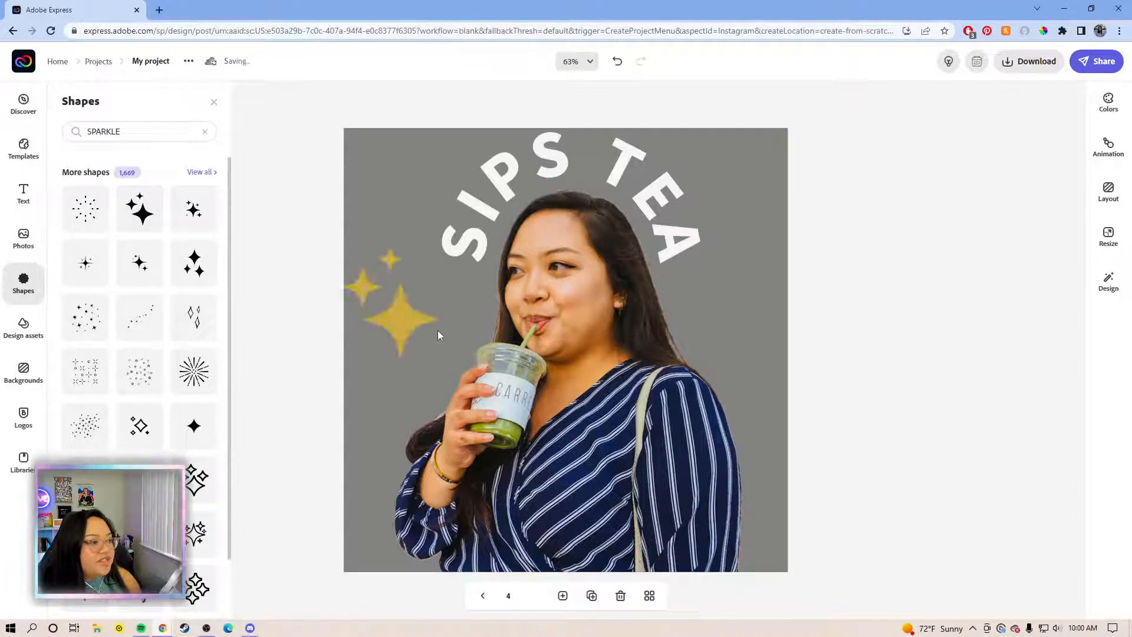
left_click(392, 317)
left_click_drag(392, 317, 444, 349)
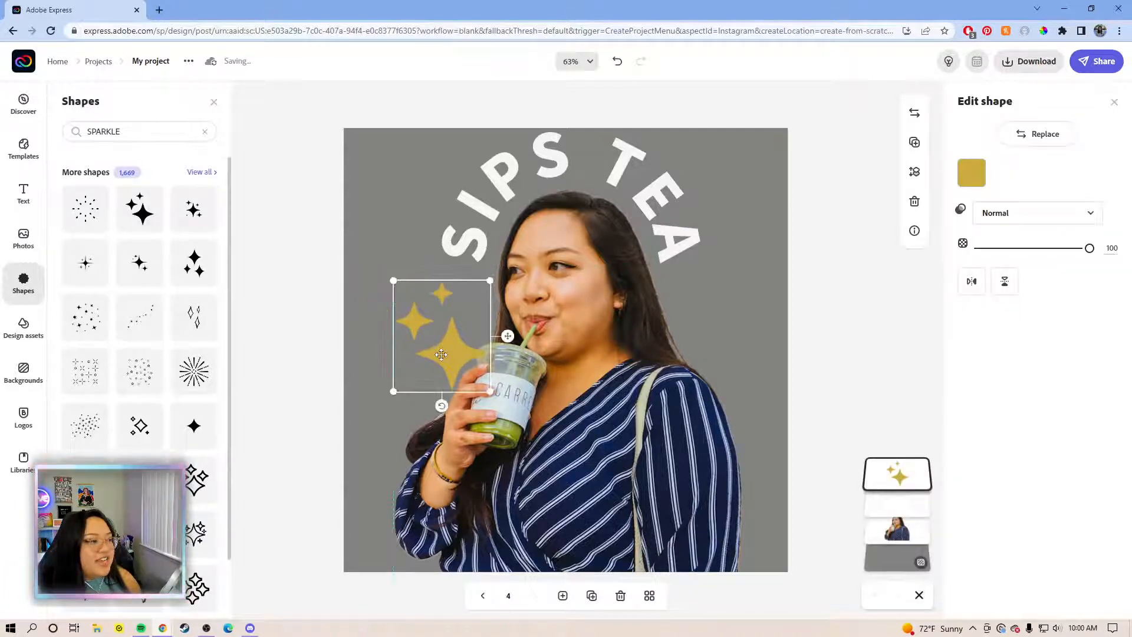
left_click(960, 180)
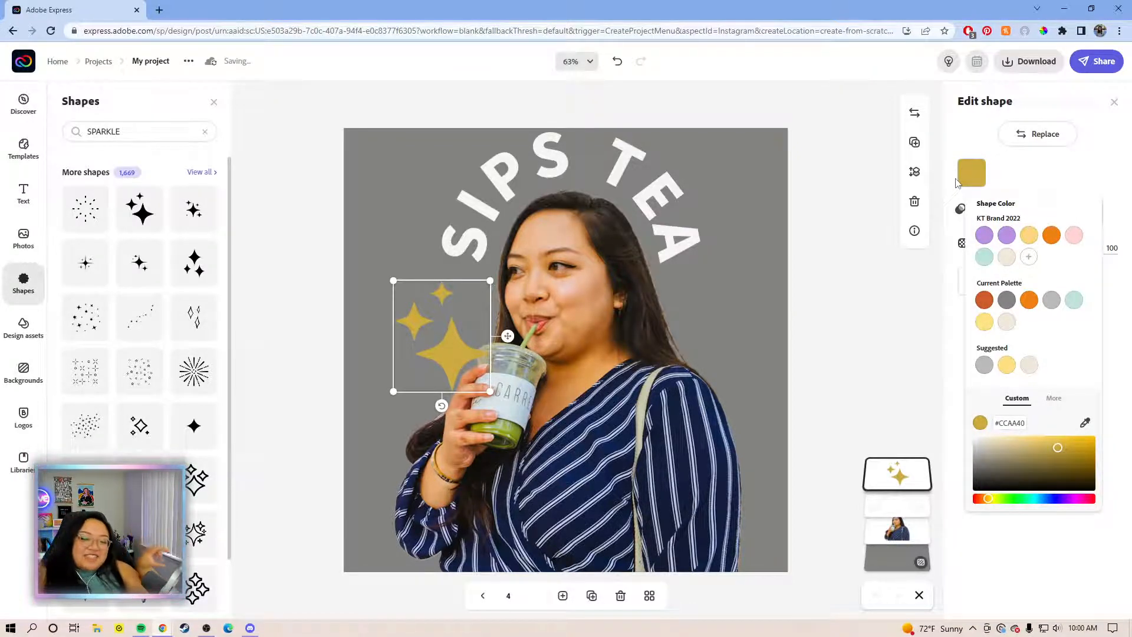
left_click(1030, 235)
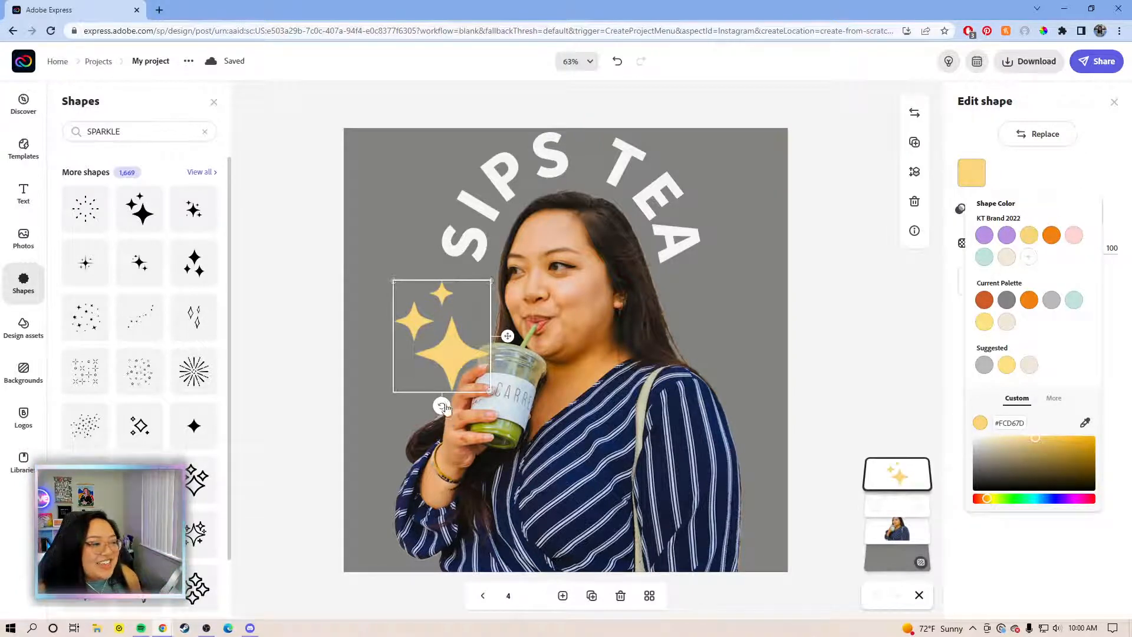
Step: Rotate and shrink the sparkle shape, placing it just below the first S of the arched text
left_click_drag(443, 406, 514, 369)
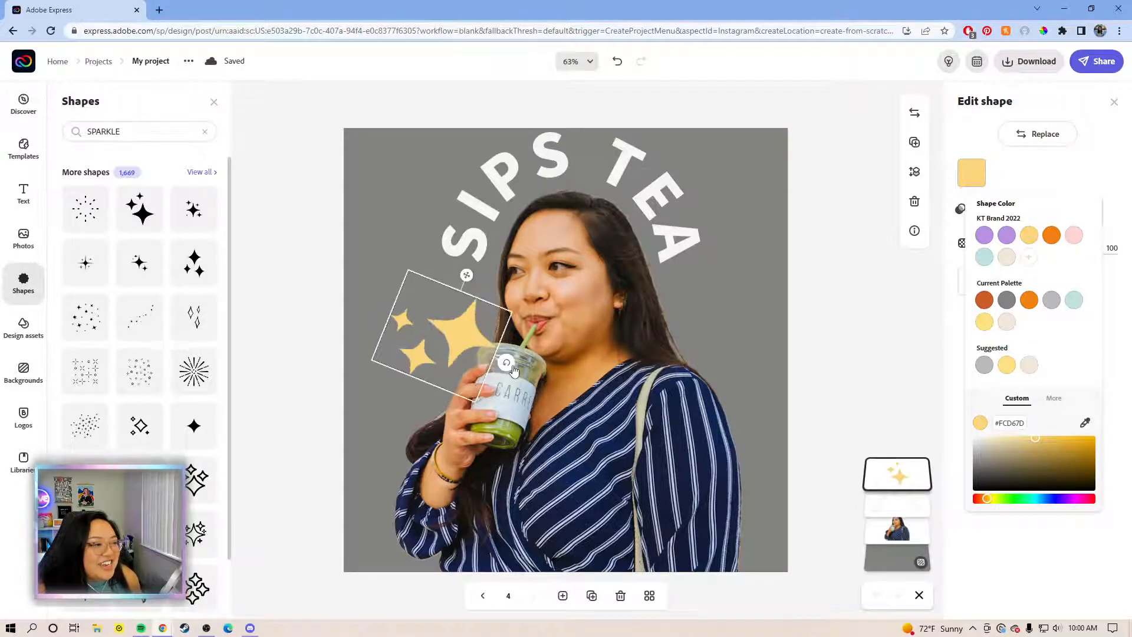
left_click_drag(511, 312, 445, 344)
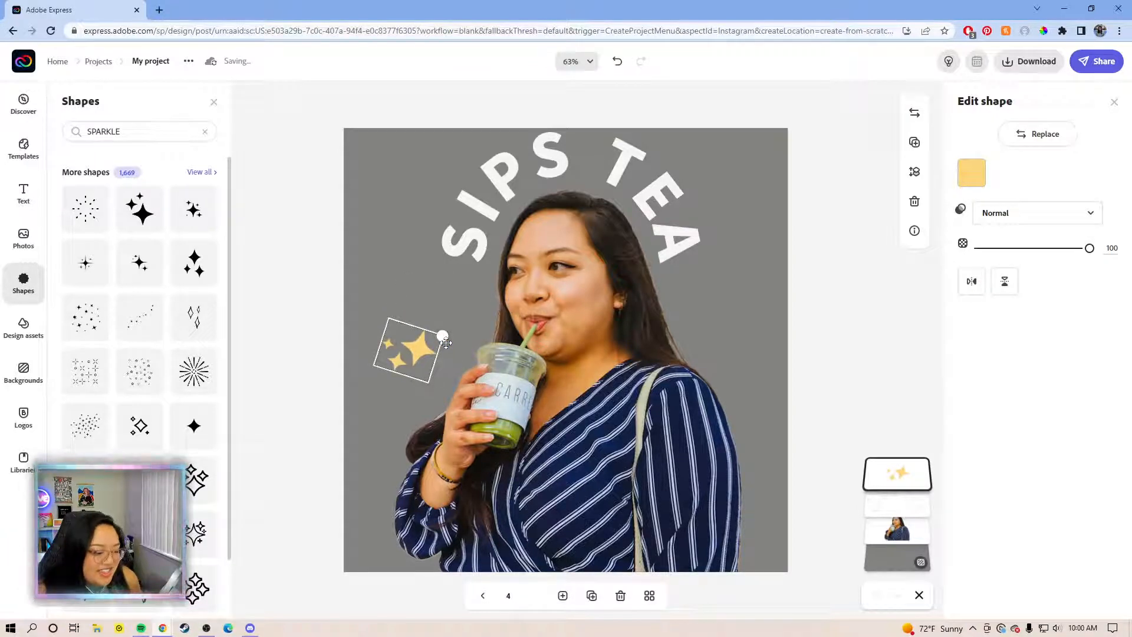
left_click_drag(444, 342, 472, 253)
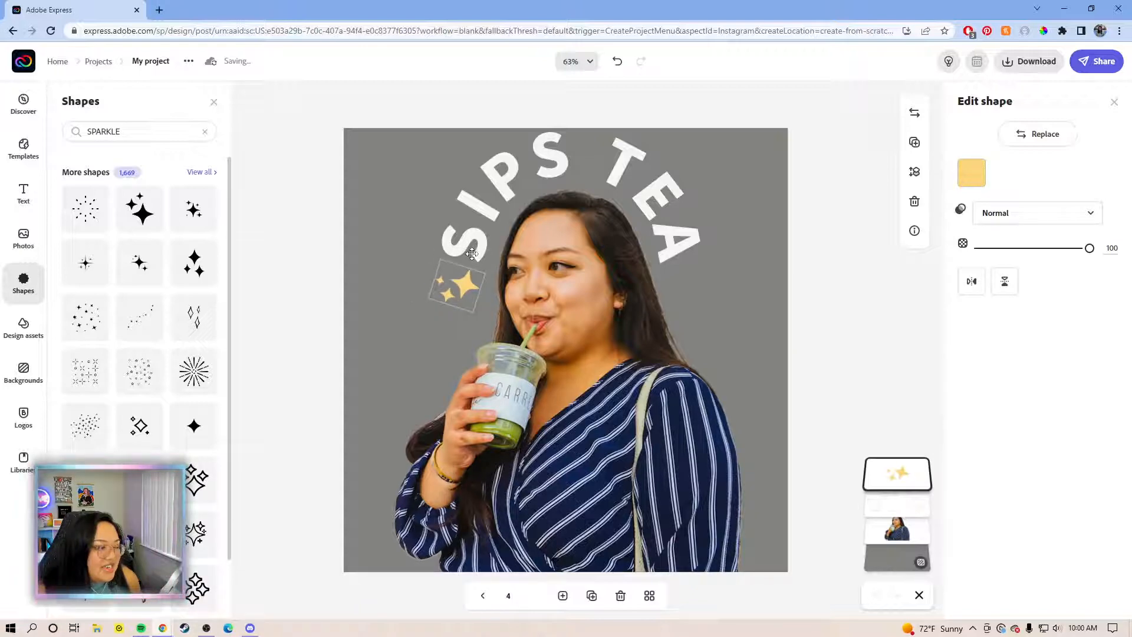
Step: Duplicate the sparkle shape, mirror the copy horizontally, and place it just below the A of "TEA"
left_click(915, 142)
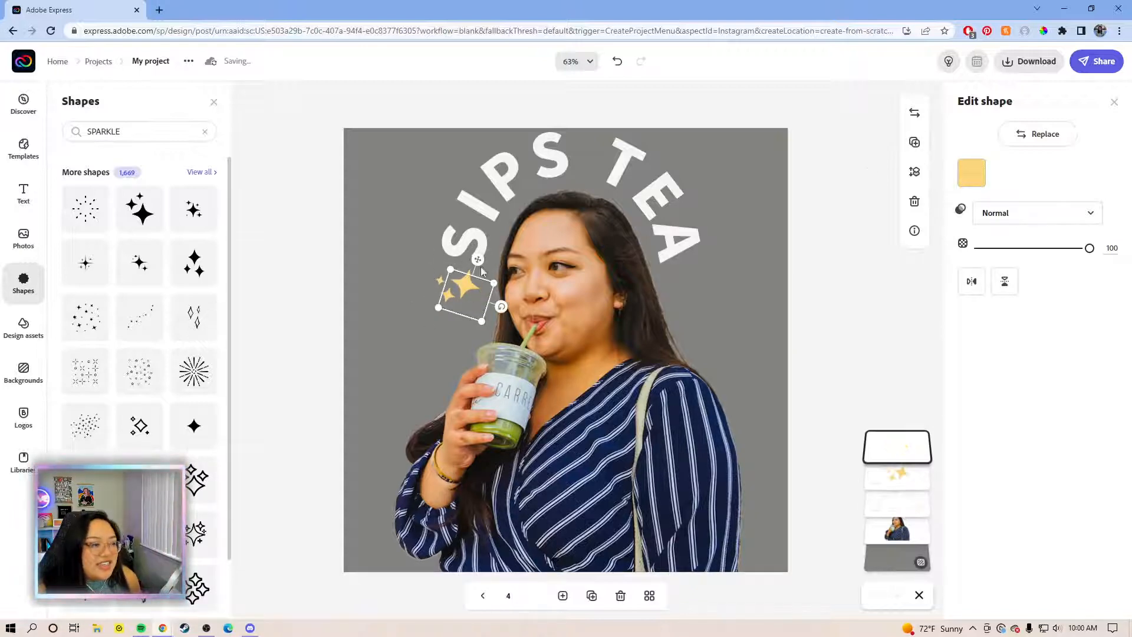
left_click_drag(482, 252, 727, 258)
left_click(998, 289)
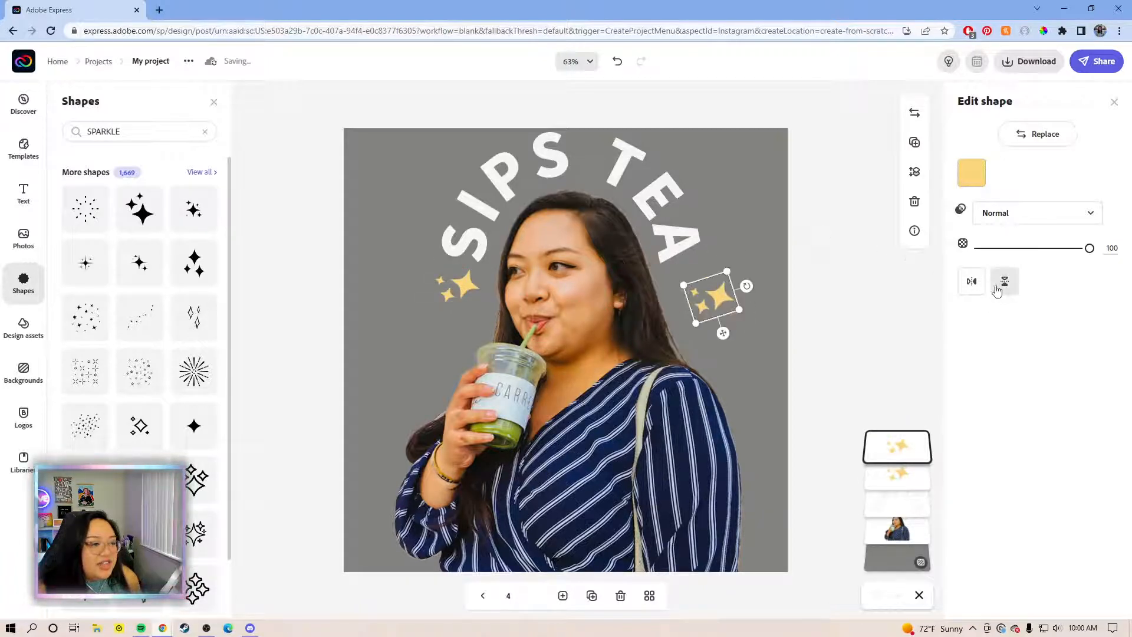
left_click(997, 291)
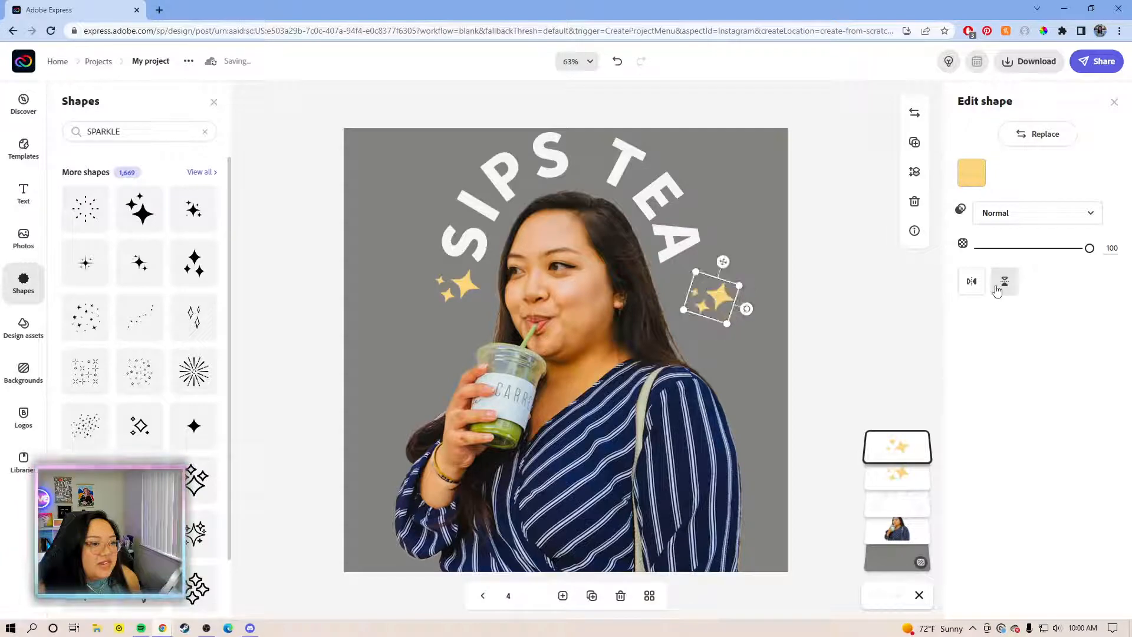
left_click(974, 283)
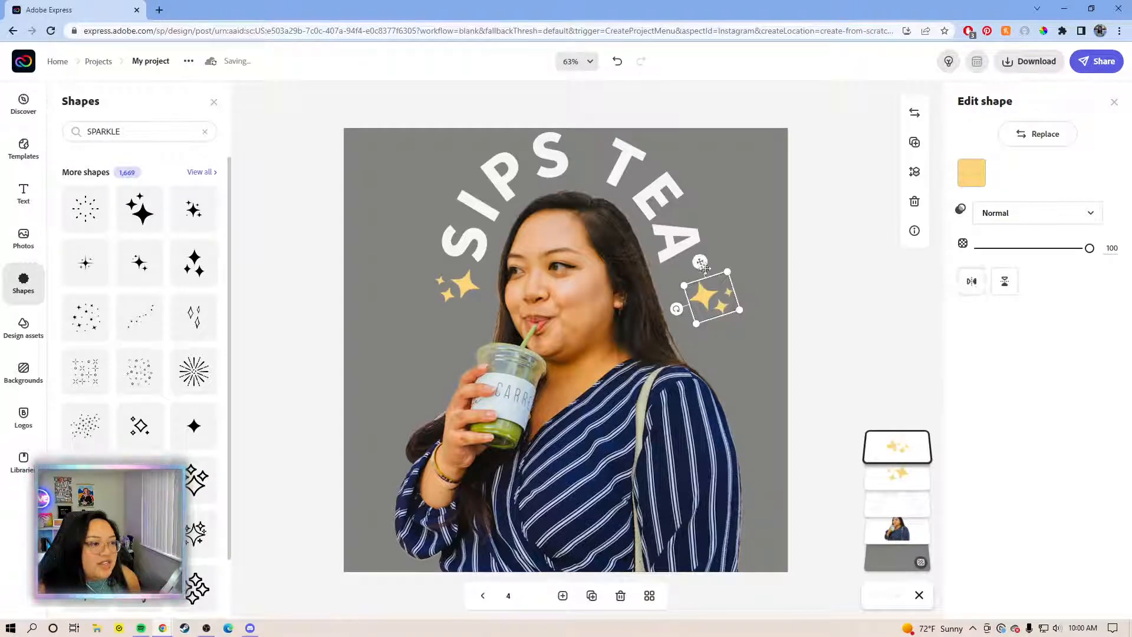
left_click_drag(700, 262, 677, 245)
Step: Fine-tune the sparkle positions, shifting the one below the S slightly outward and selecting the one below the A
left_click(472, 284)
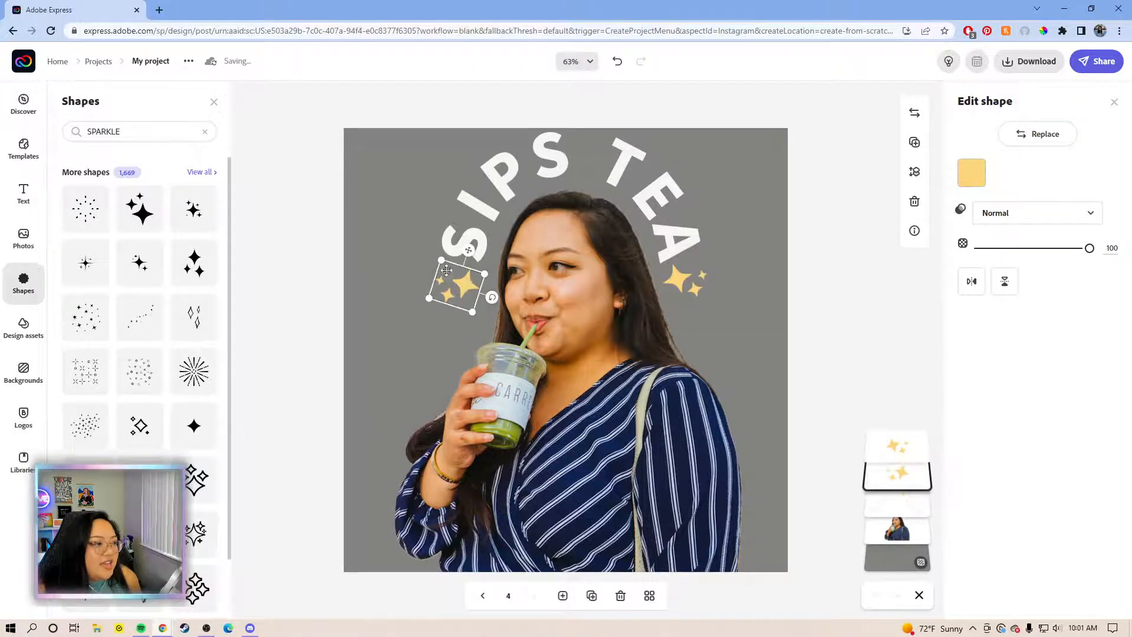
left_click_drag(471, 250, 468, 250)
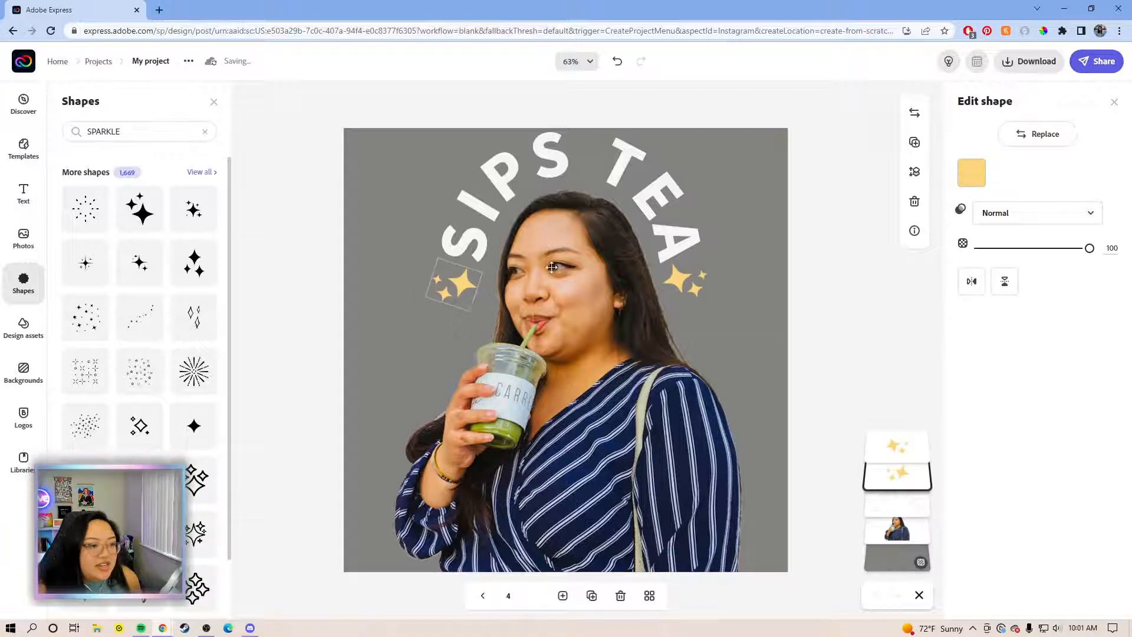
left_click(674, 282)
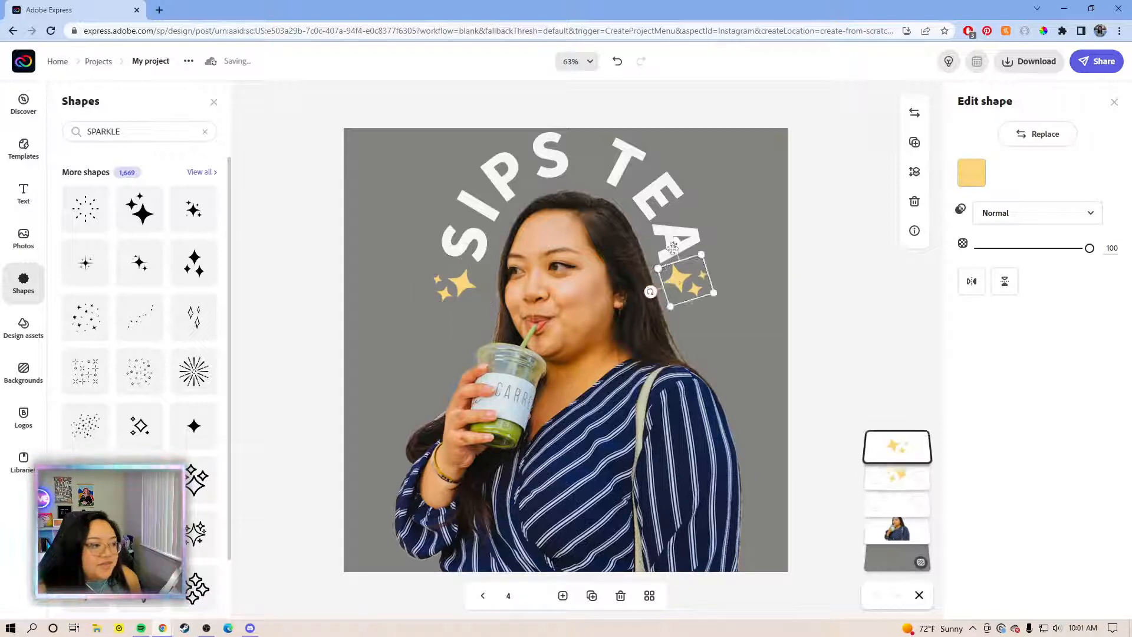
Step: Nudge the yellow sparkle cluster into place beneath the final A of SIPS TEA and deselect it
left_click_drag(674, 250, 674, 251)
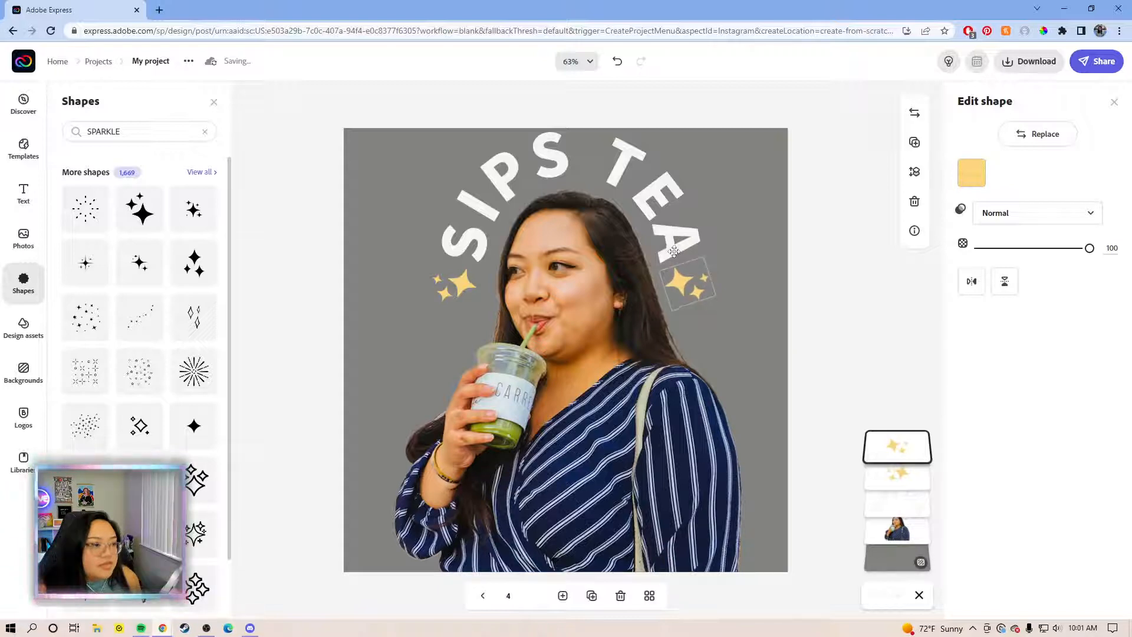
left_click(748, 251)
left_click(813, 293)
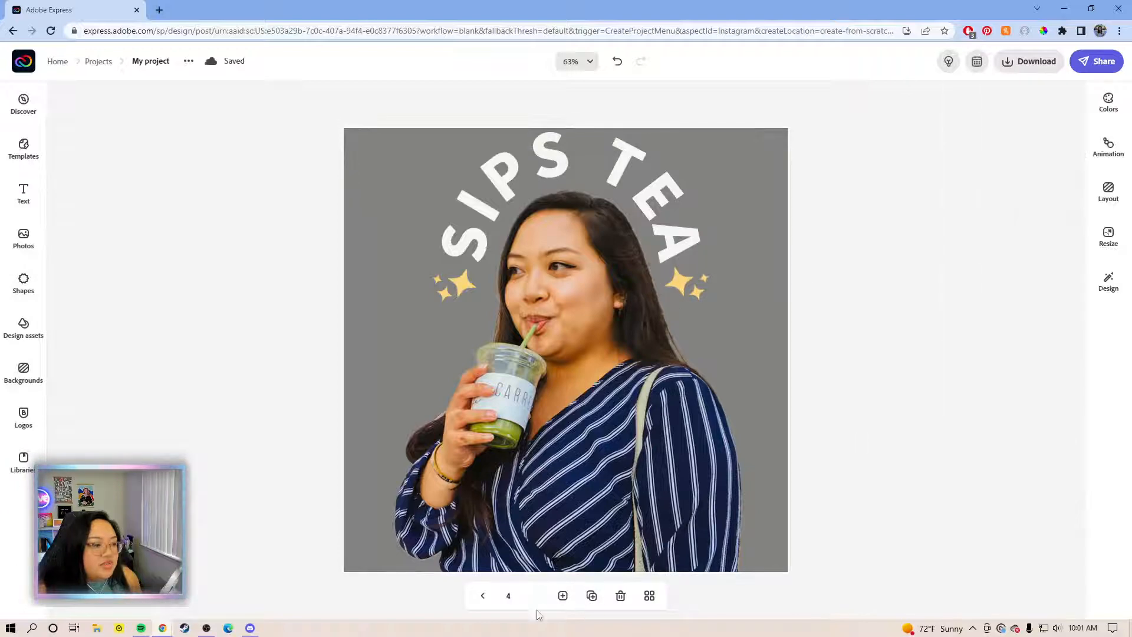
Step: Examine the whole SIPS TEA design and the woman's cutout at 50%, 25%, 100% and 75% zoom, returning to 50%
left_click(585, 61)
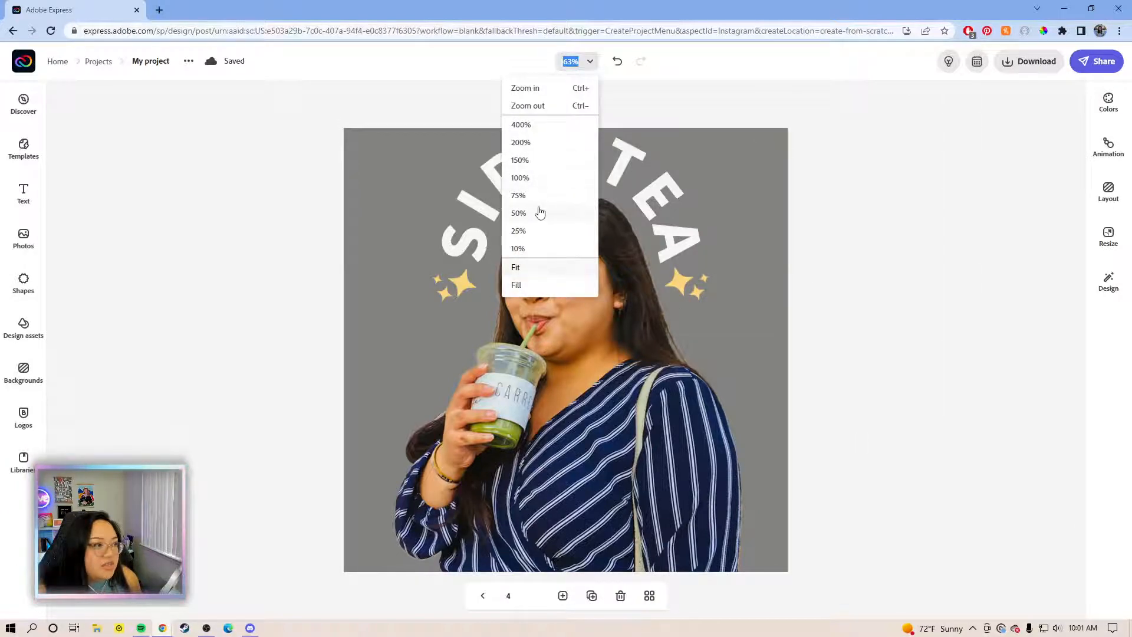
left_click(540, 213)
left_click(589, 62)
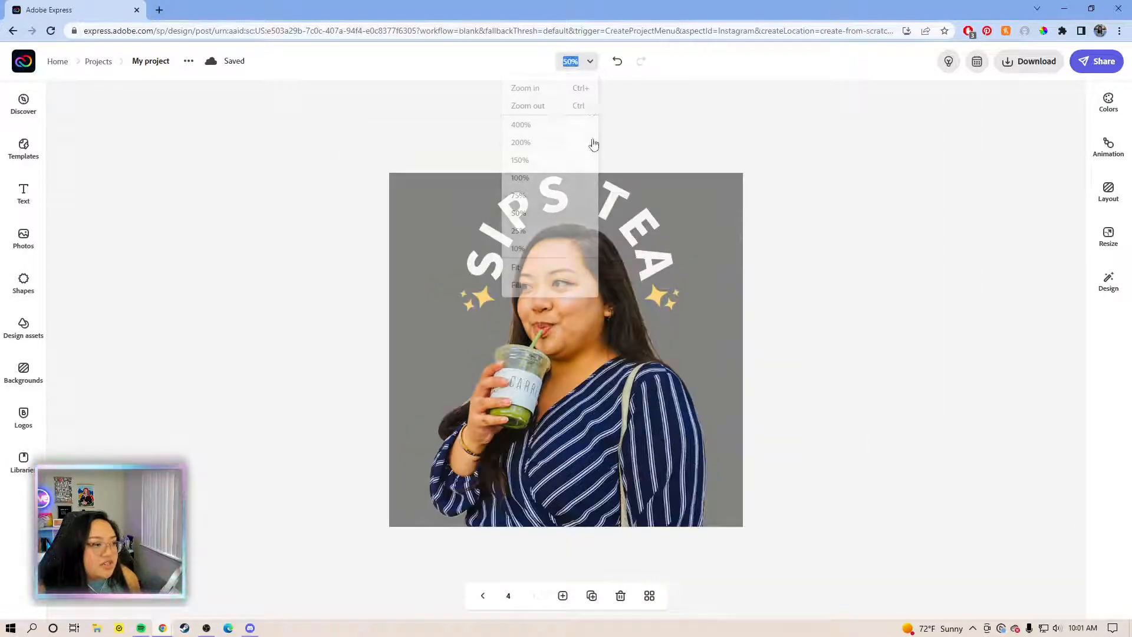
left_click(552, 235)
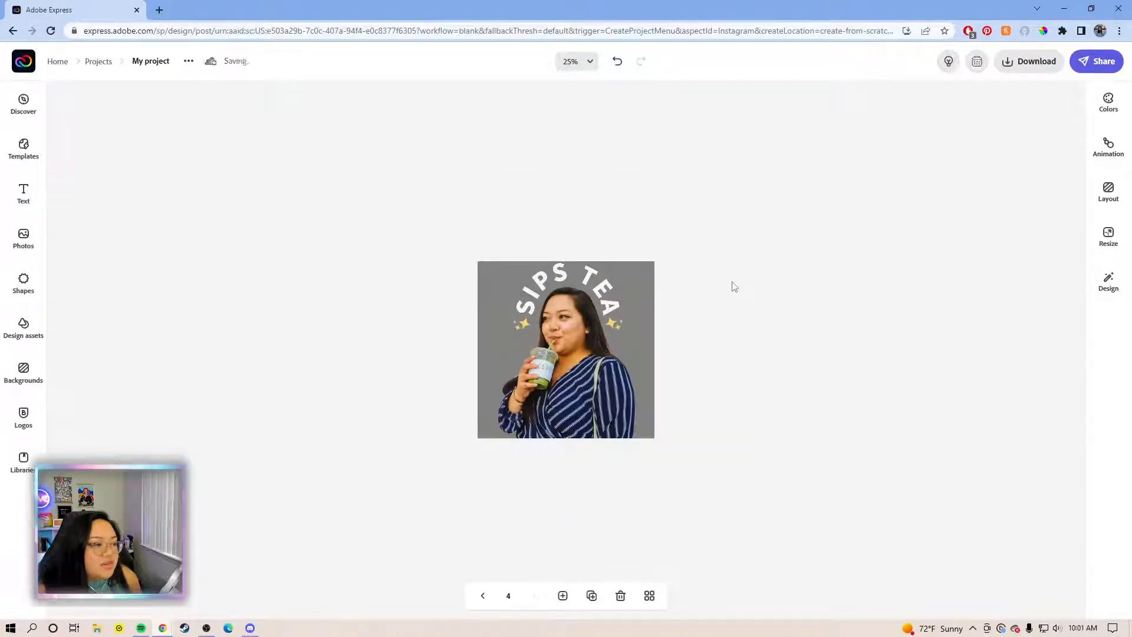
left_click(587, 62)
left_click(542, 180)
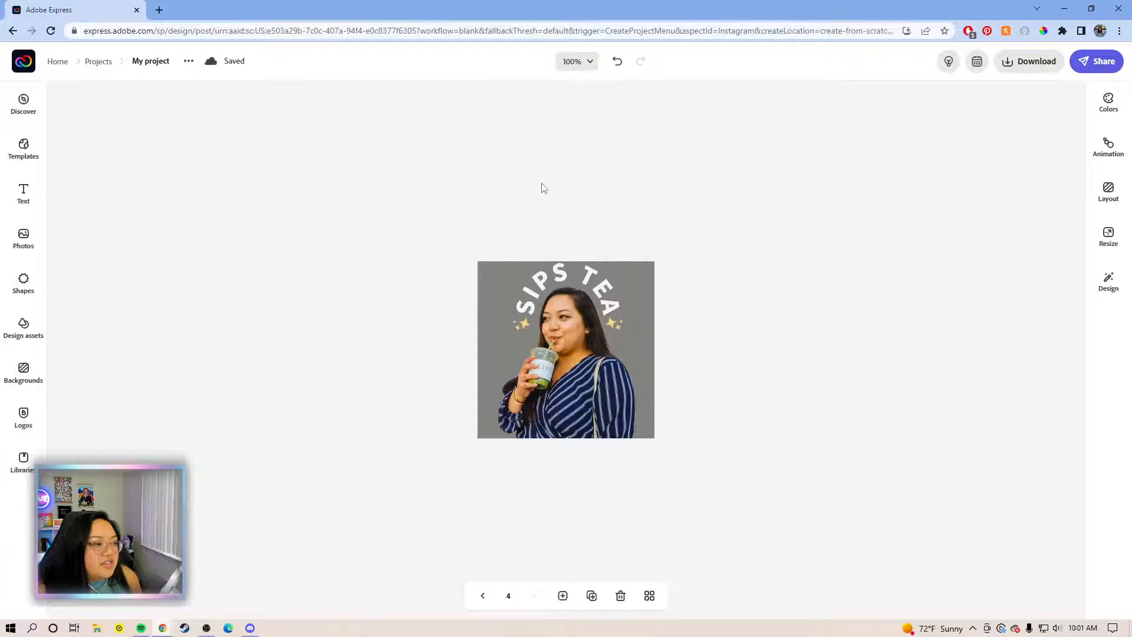
left_click(587, 63)
left_click(558, 198)
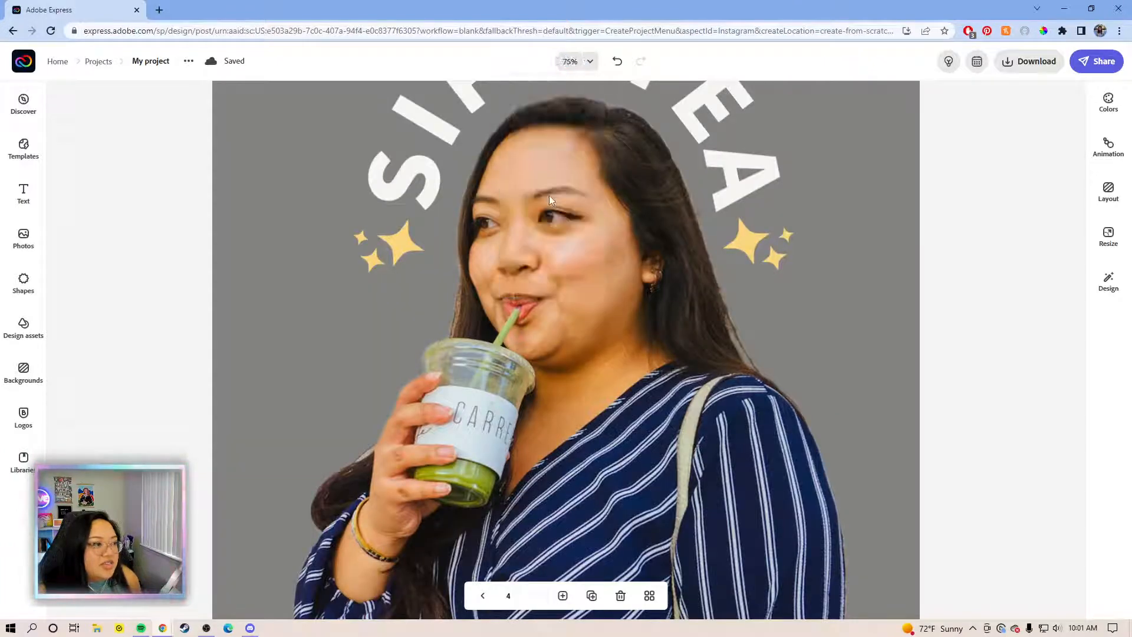
left_click(590, 66)
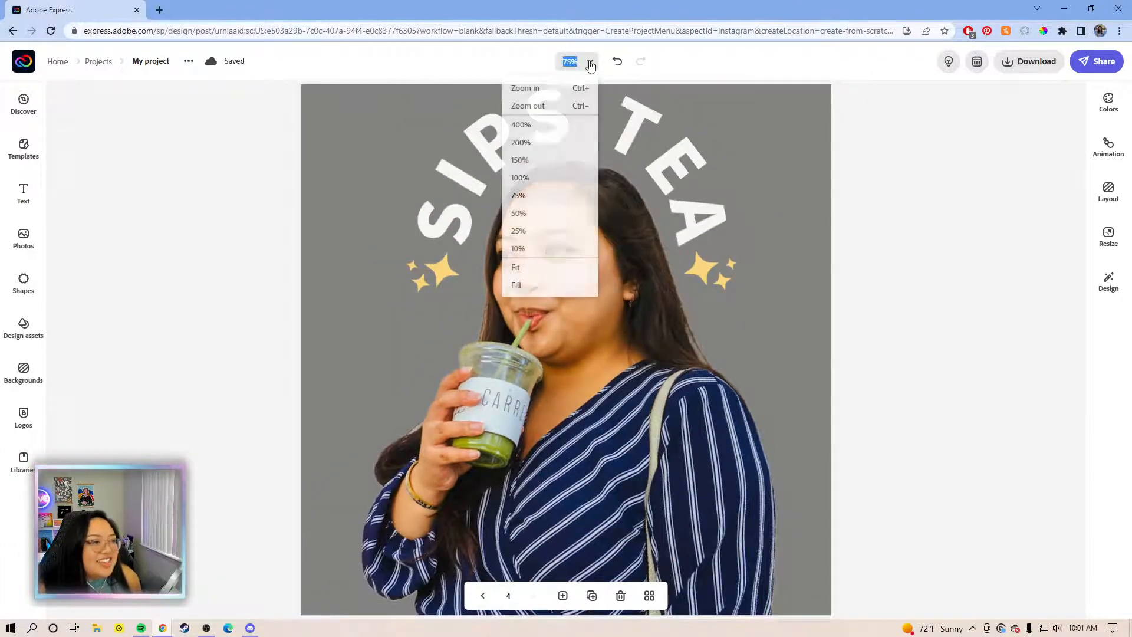
left_click(943, 187)
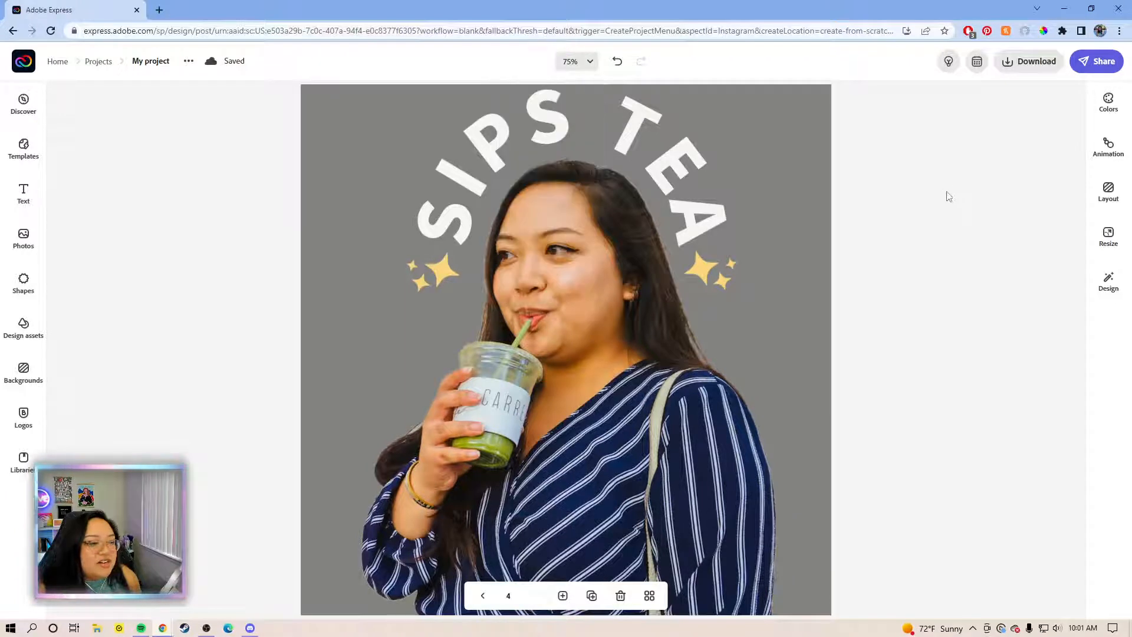
left_click(678, 480)
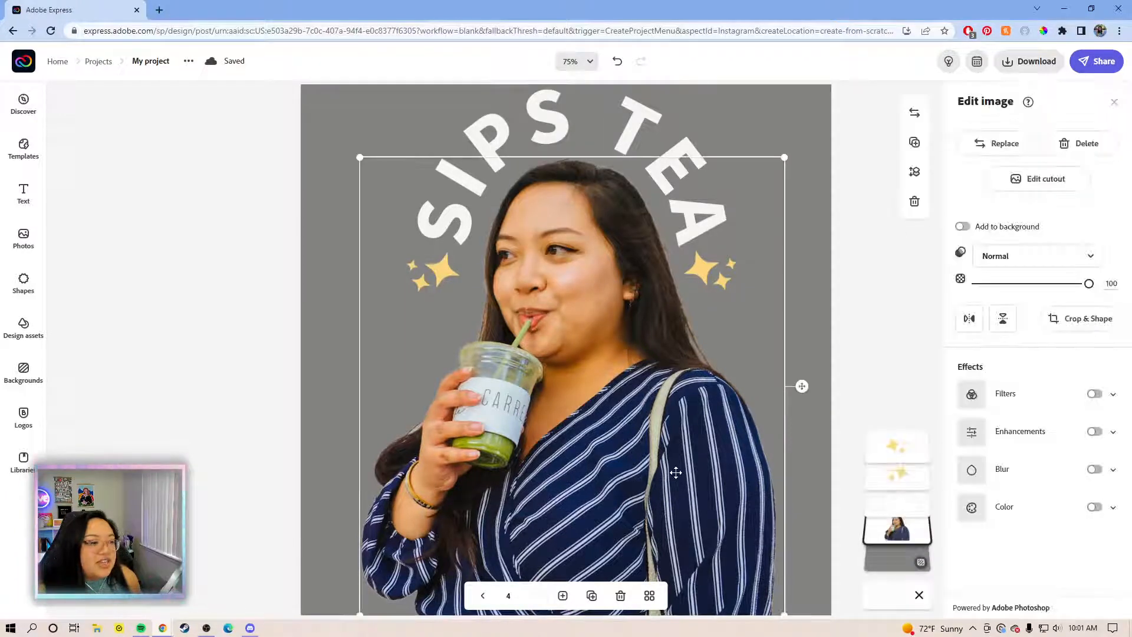
left_click(875, 358)
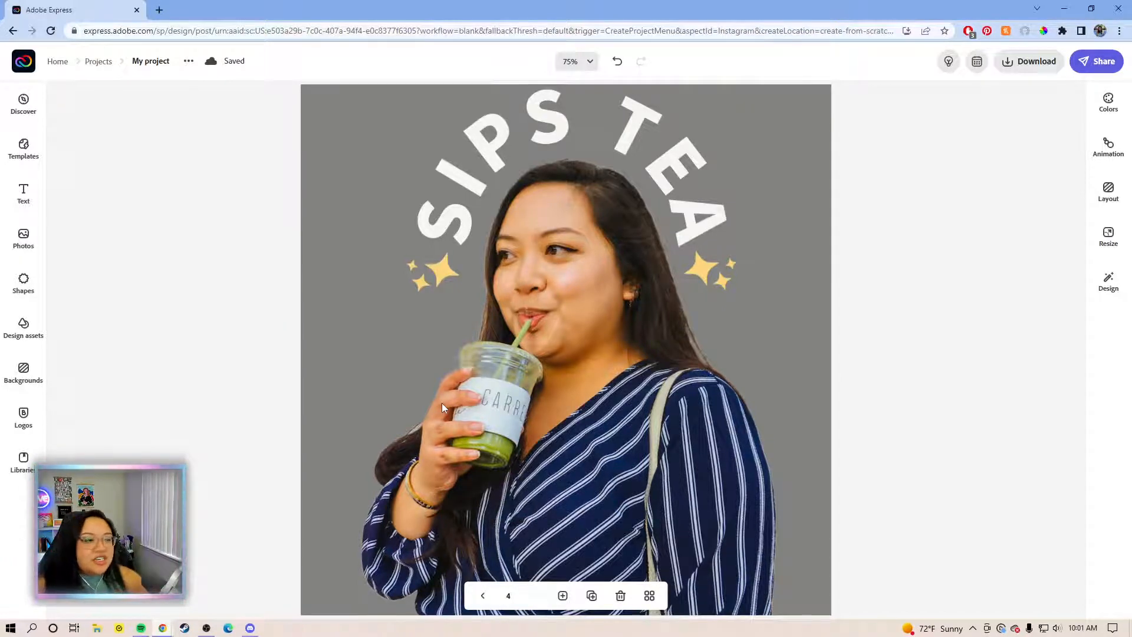
left_click(515, 432)
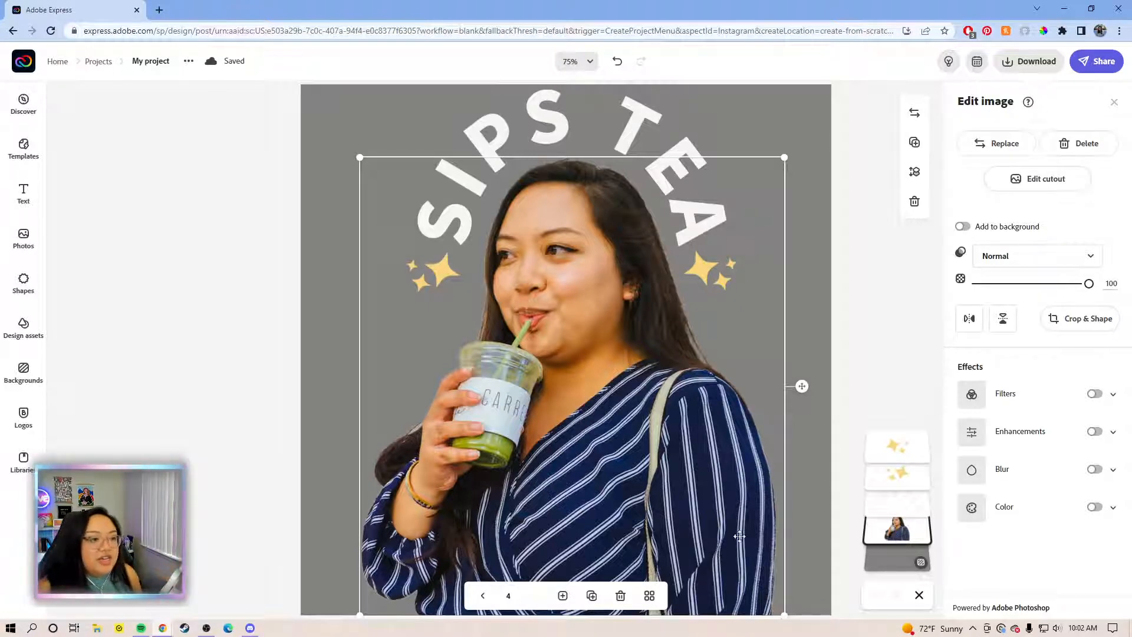
left_click(589, 62)
left_click(551, 217)
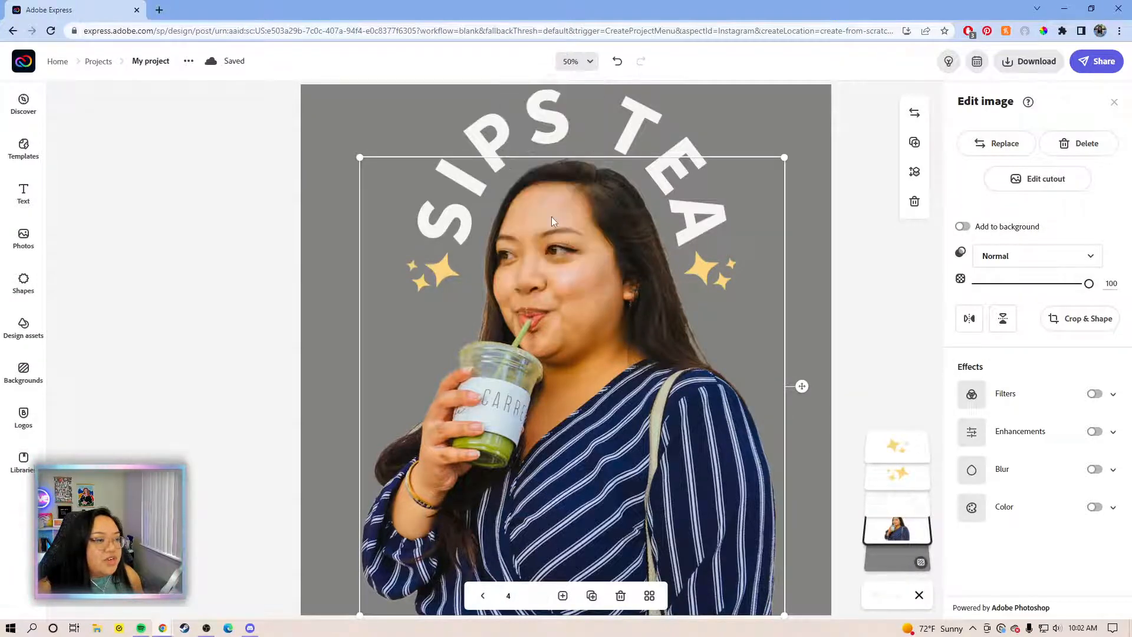
left_click(825, 307)
left_click(693, 351)
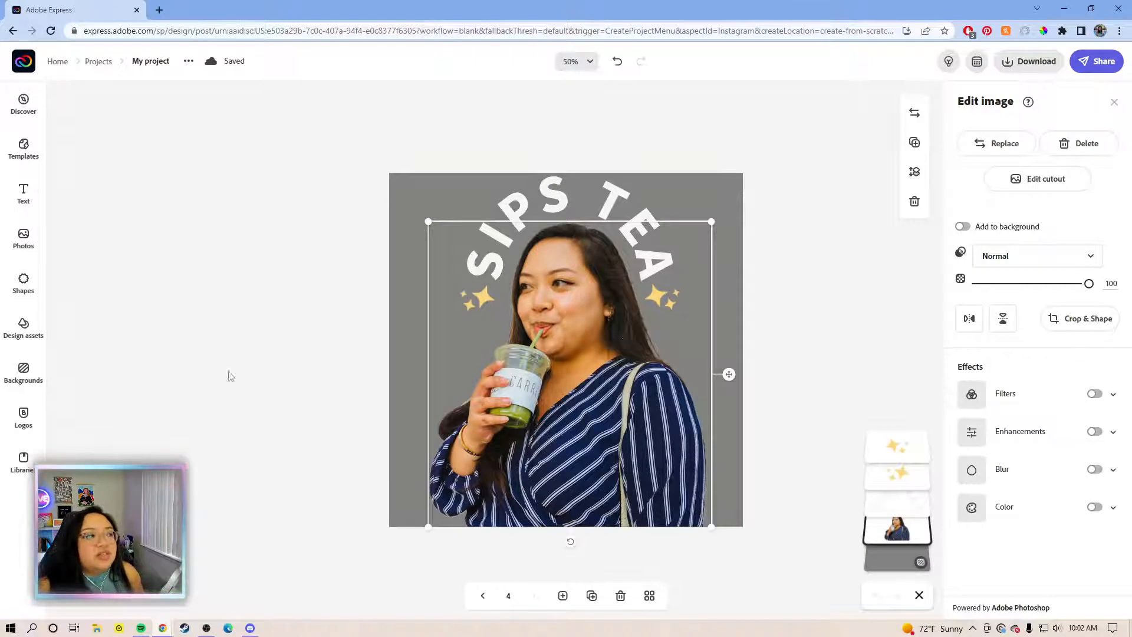
left_click(23, 283)
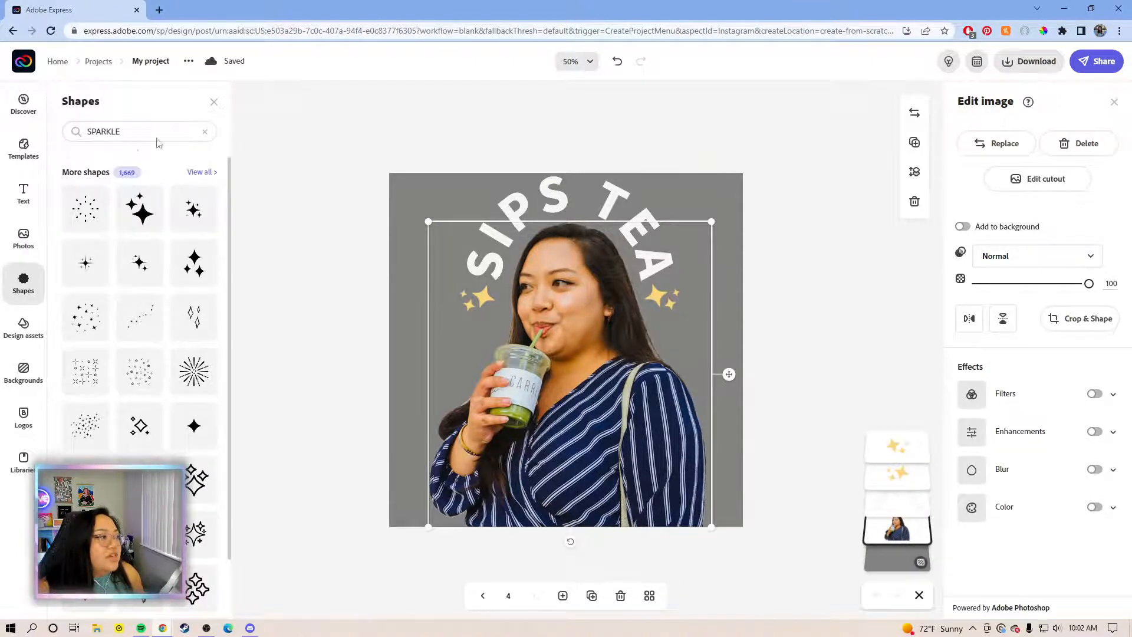
left_click(204, 132)
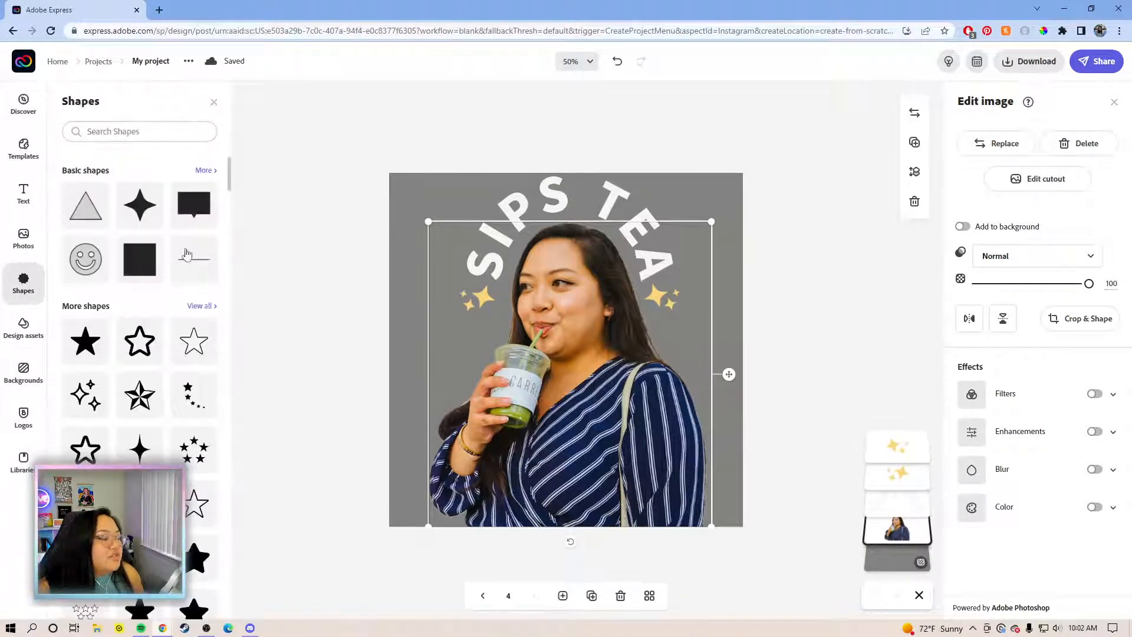
left_click(788, 266)
Step: Duplicate the woman's photo cutout twice and align the topmost copy over the original
left_click(519, 384)
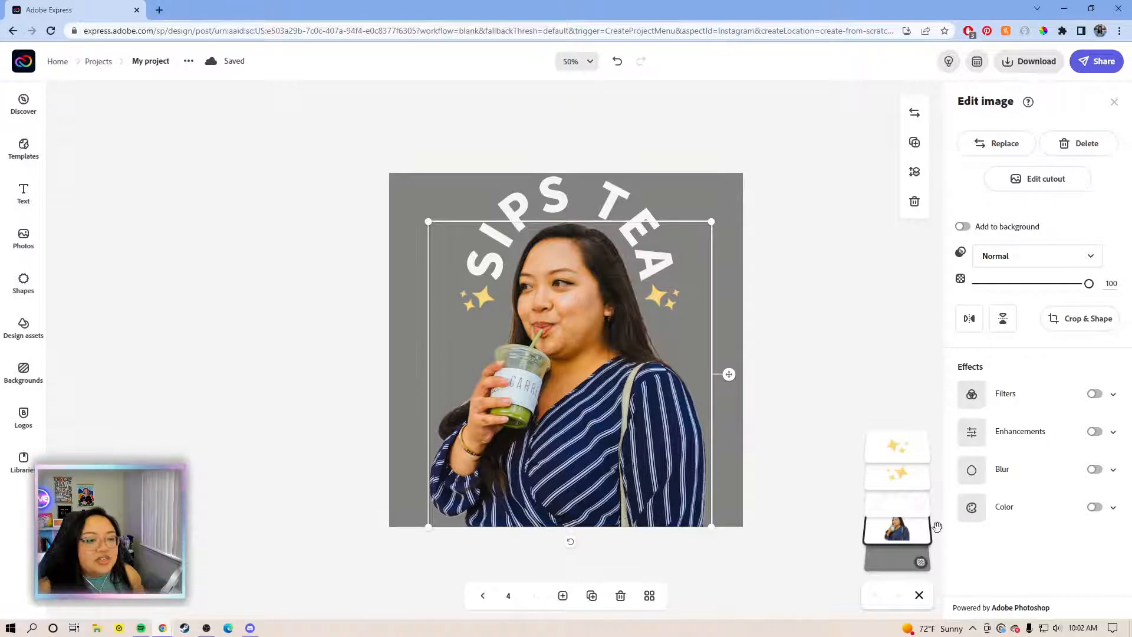
left_click(914, 147)
left_click(914, 149)
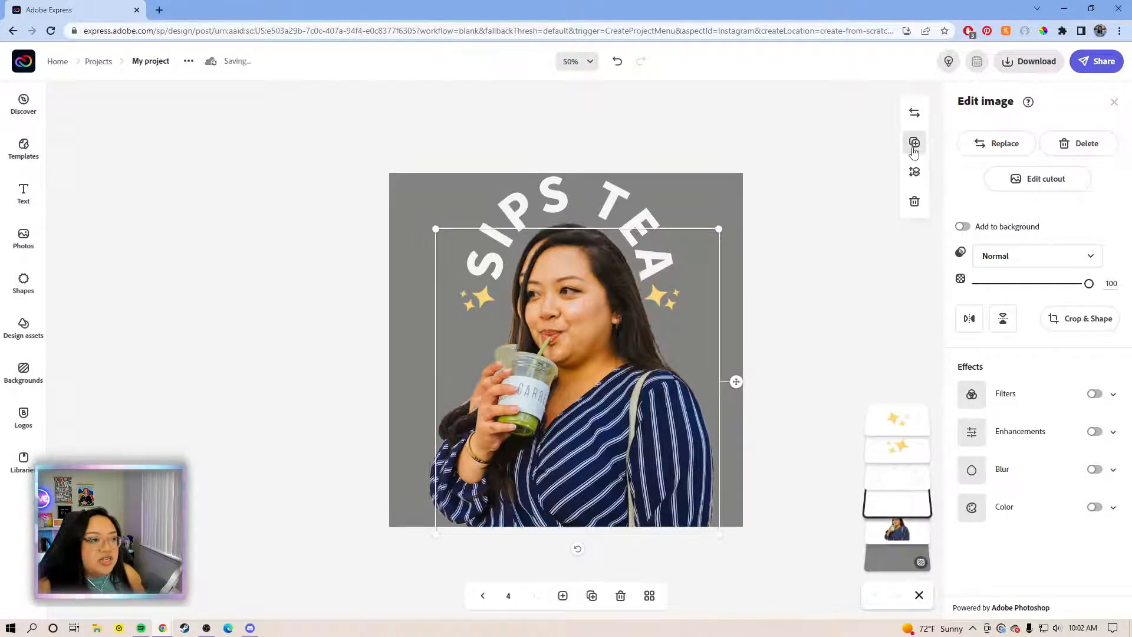
left_click(914, 148)
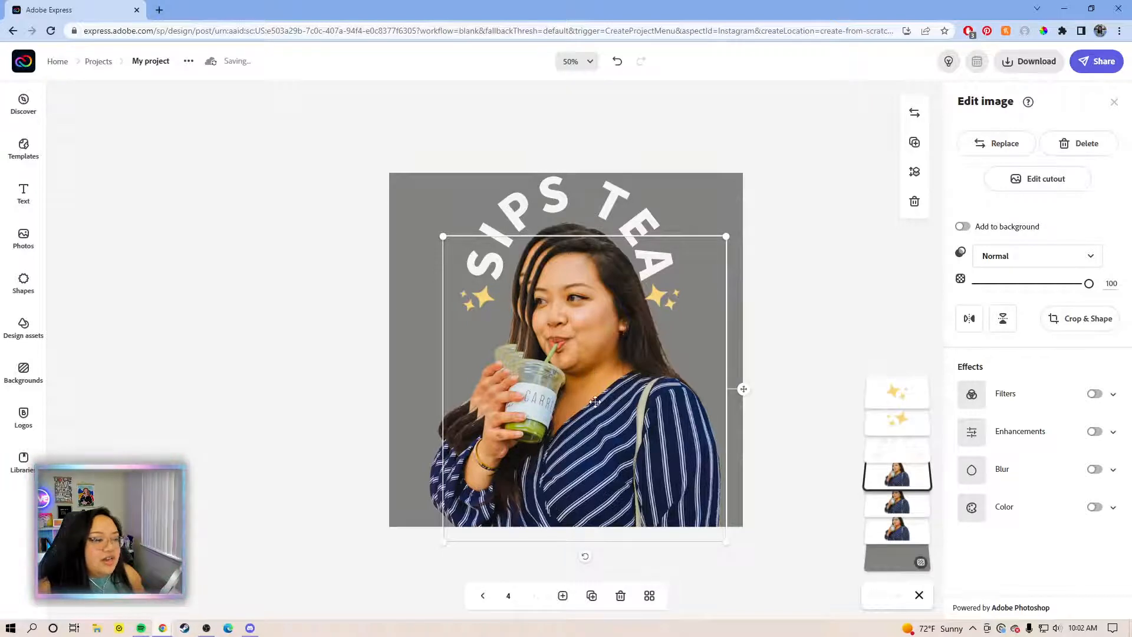
mouse_move(602, 367)
left_mouse_down()
mouse_move(597, 349)
mouse_move(601, 358)
left_mouse_up()
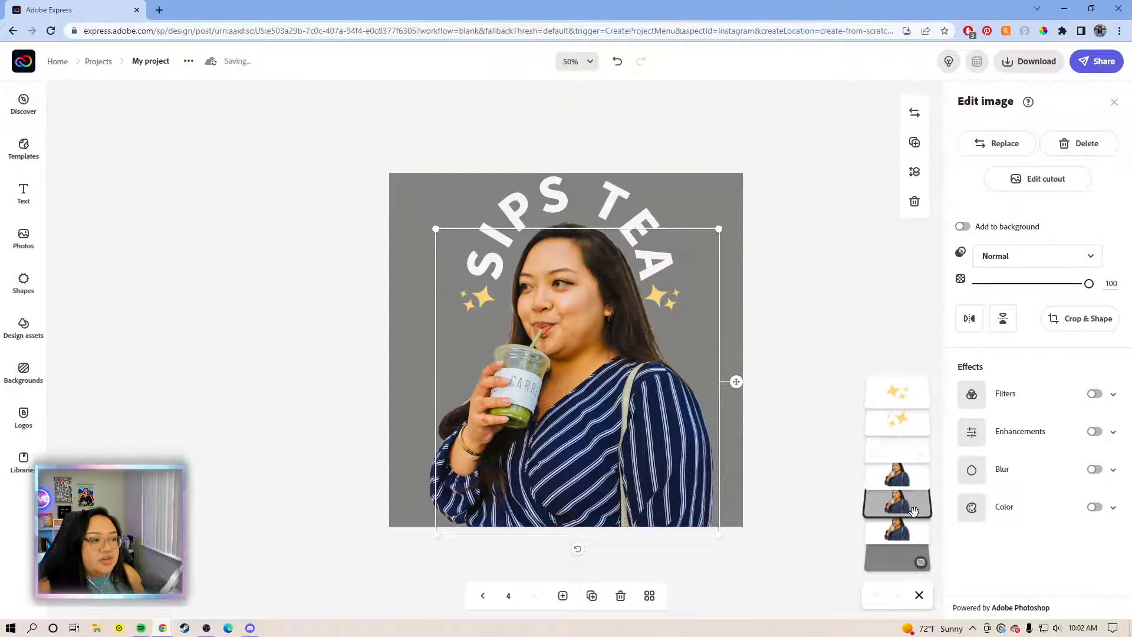
Step: Apply a Duotone filter to the middle photo copy with both shadows and highlights set to white (#FFFFFF)
left_click(892, 511)
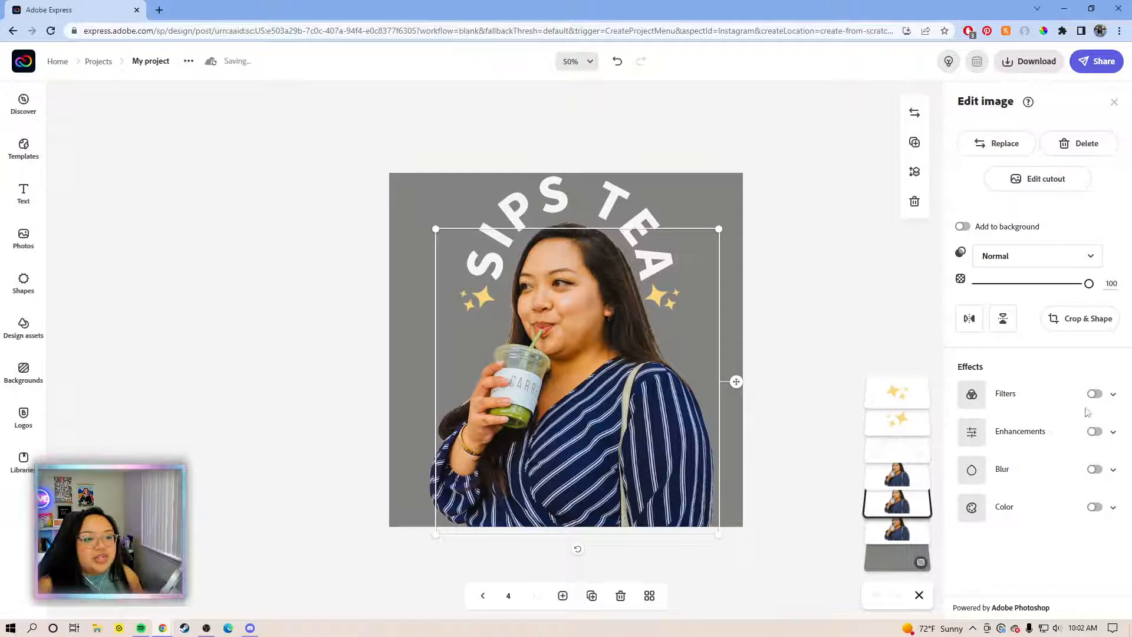
left_click(1113, 395)
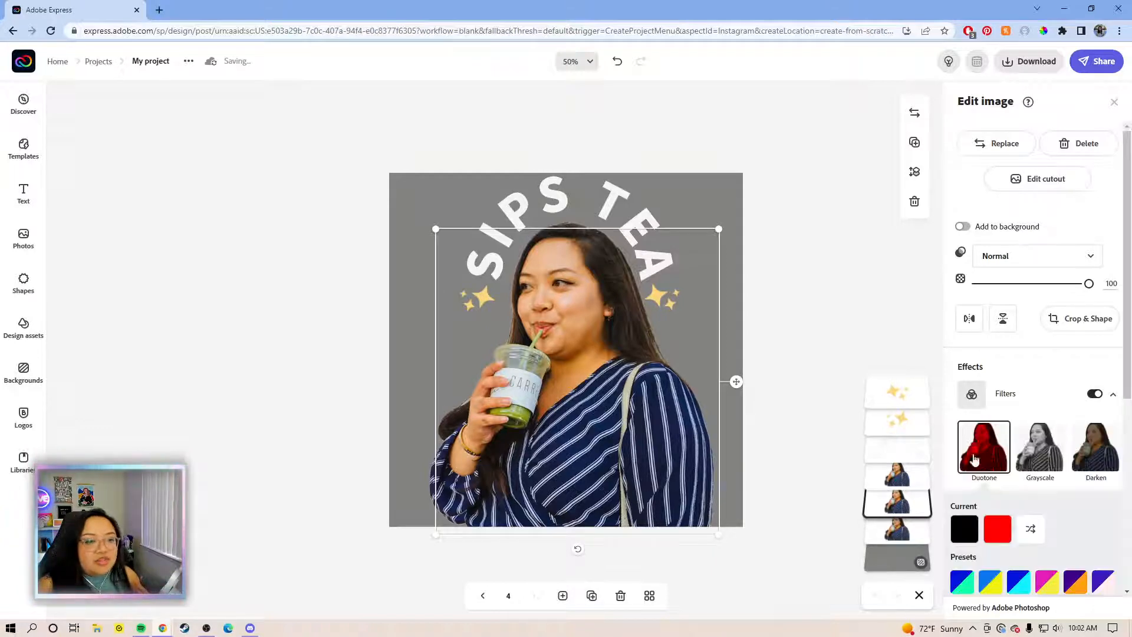
scroll(994, 286, "down", 3)
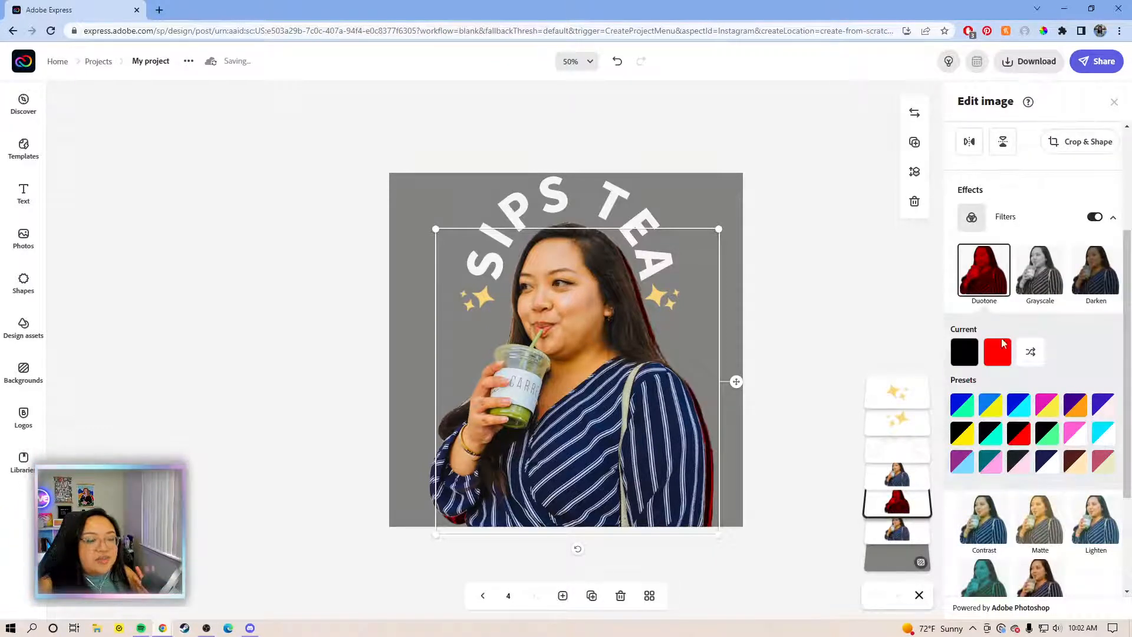
left_click(965, 353)
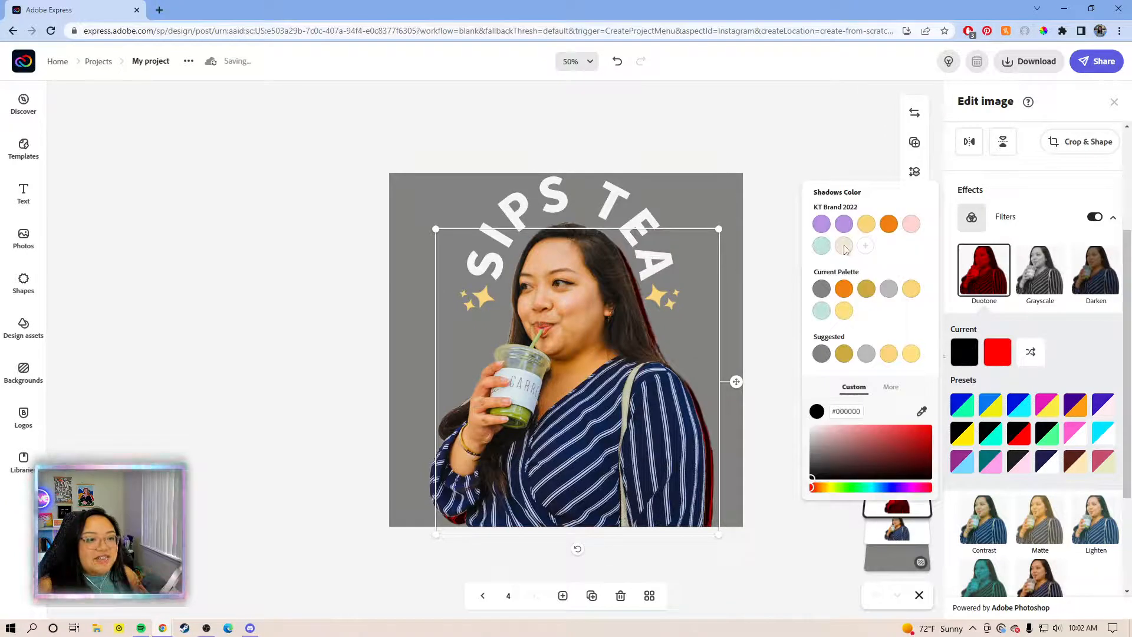
left_click(810, 425)
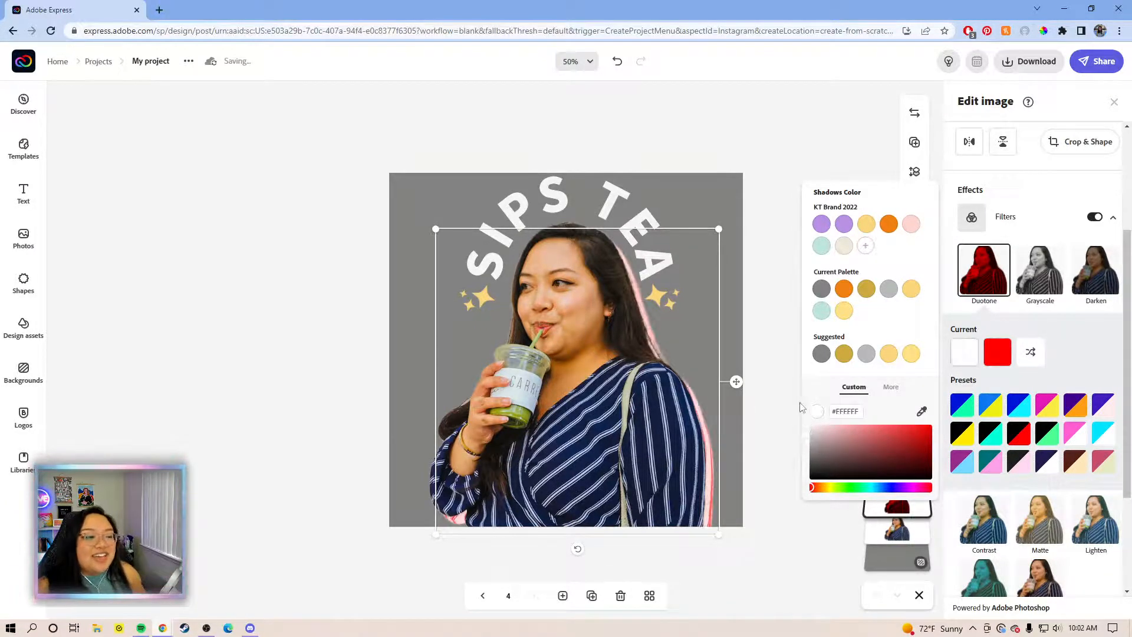
left_click(997, 354)
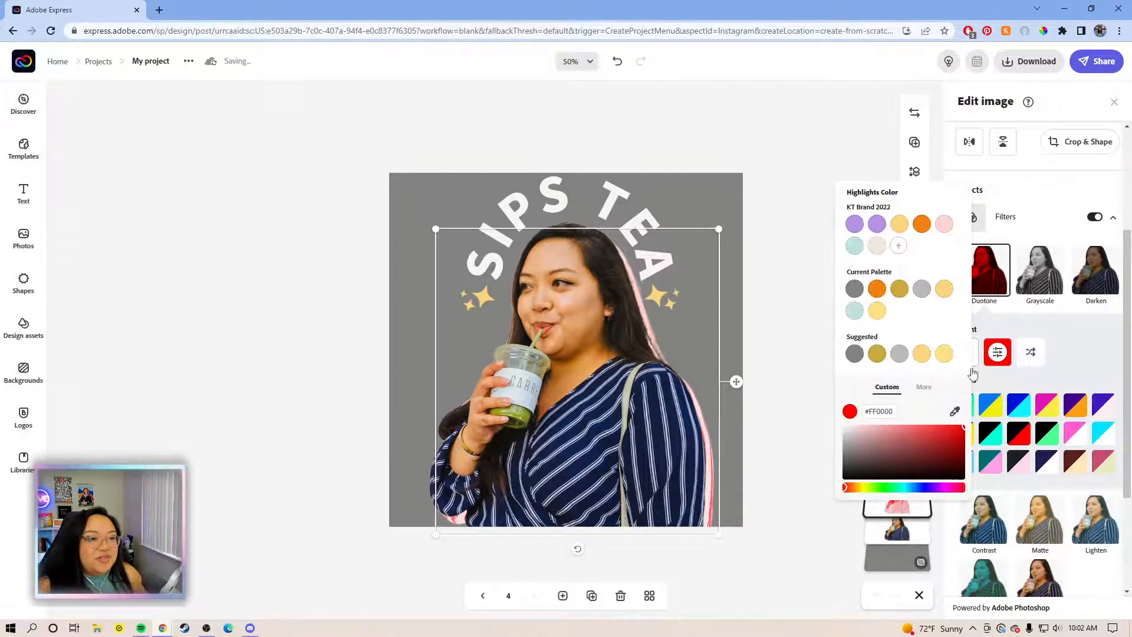
left_click(855, 434)
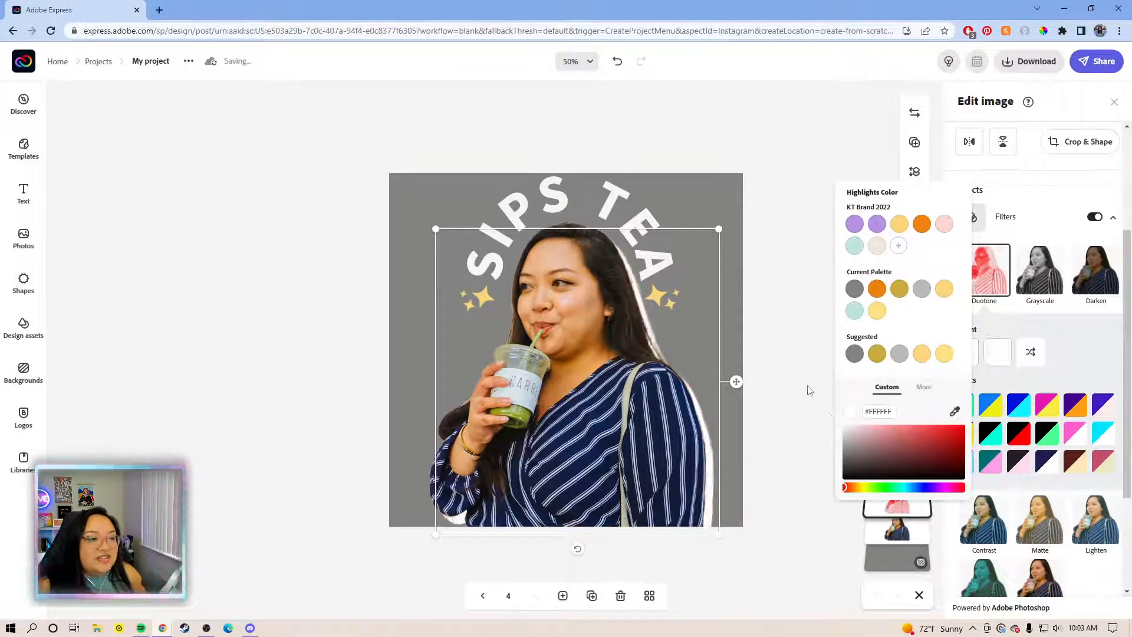
left_click(810, 391)
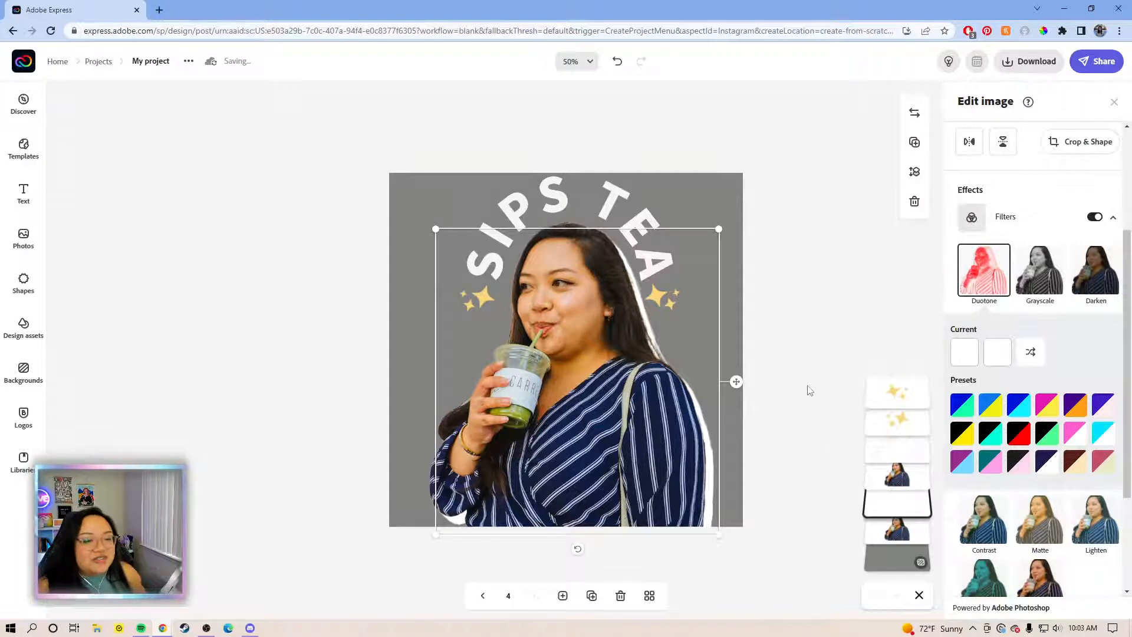
Step: Turn the bottommost photo cutout into a white silhouette using a Duotone filter with white shadows and white highlights (#FFFFFF)
left_click(905, 532)
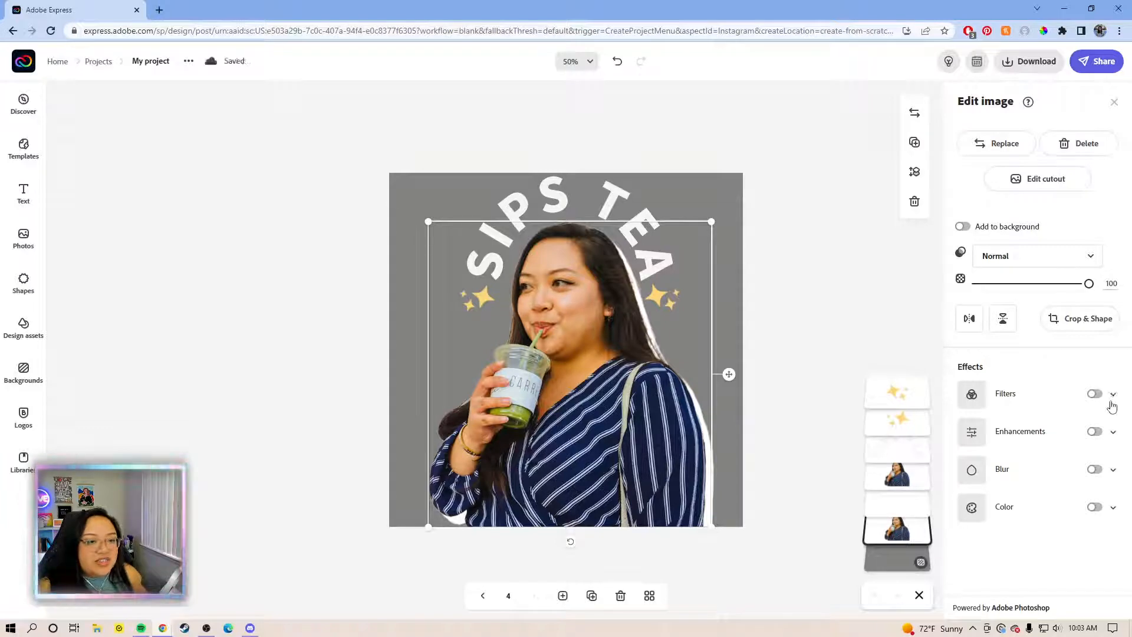
left_click(1095, 394)
scroll(981, 472, "down", 3)
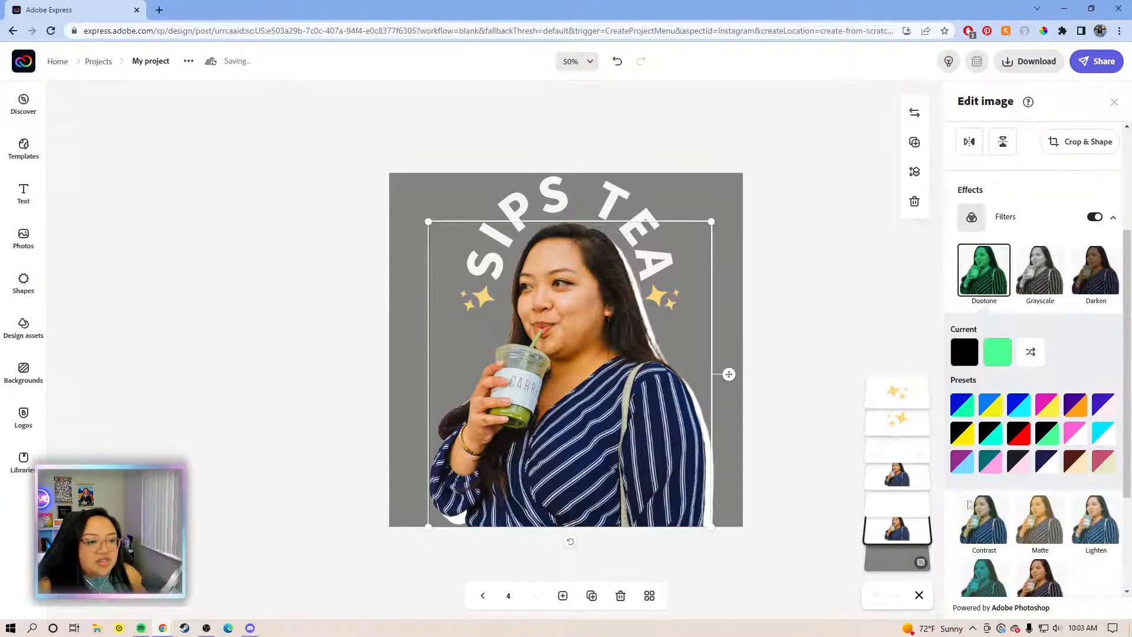
left_click(965, 352)
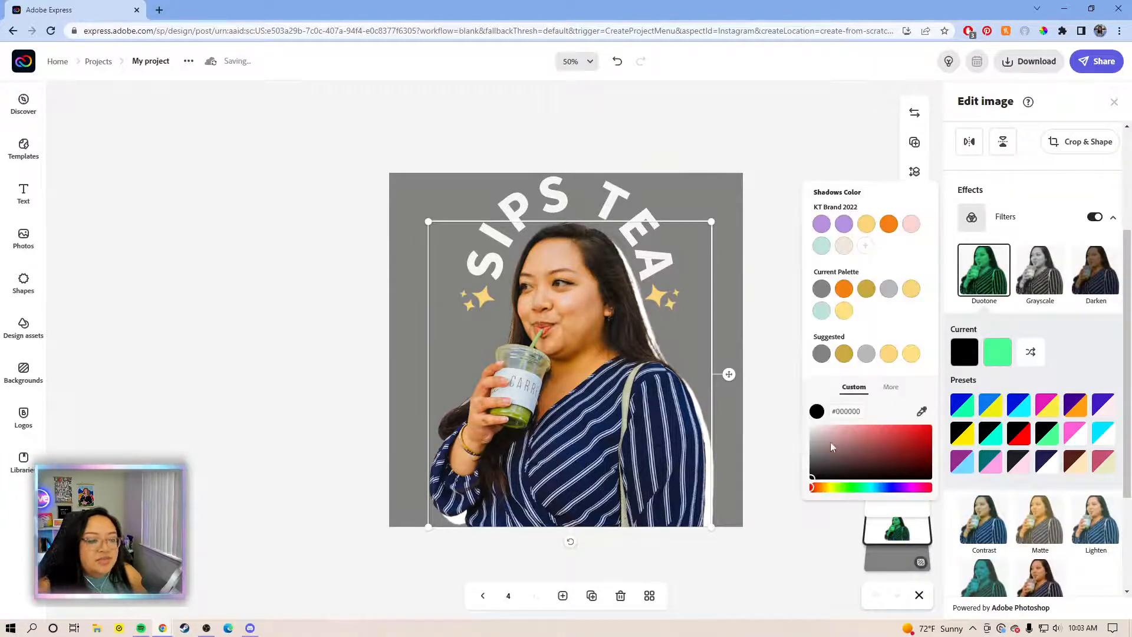
left_click_drag(831, 442, 781, 401)
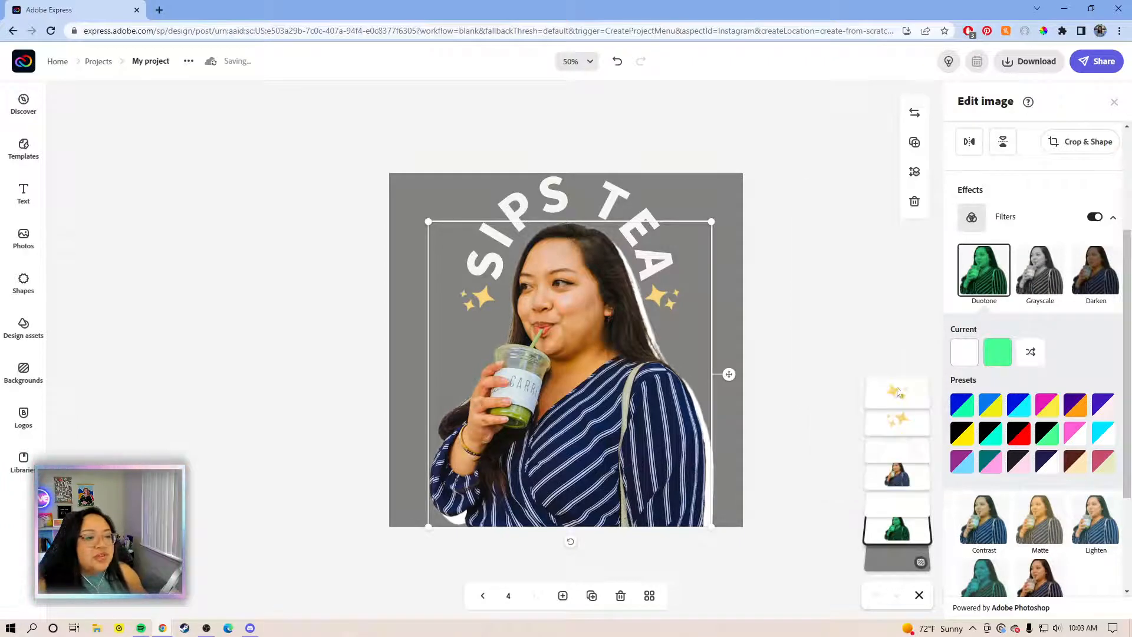
left_click(994, 361)
left_click_drag(858, 434, 824, 407)
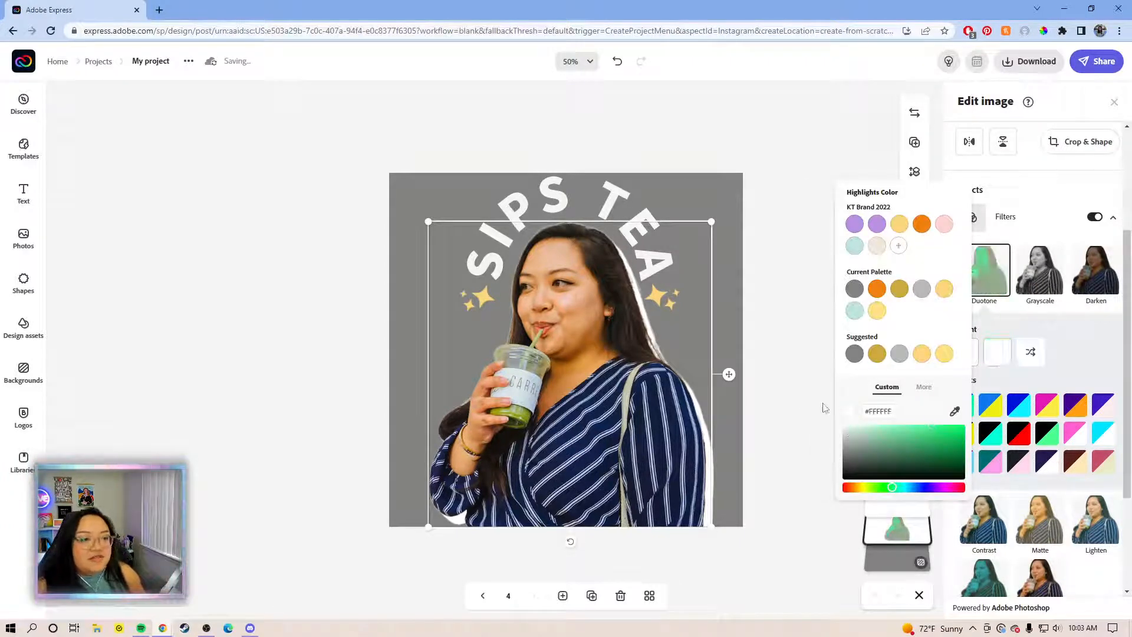
left_click(823, 405)
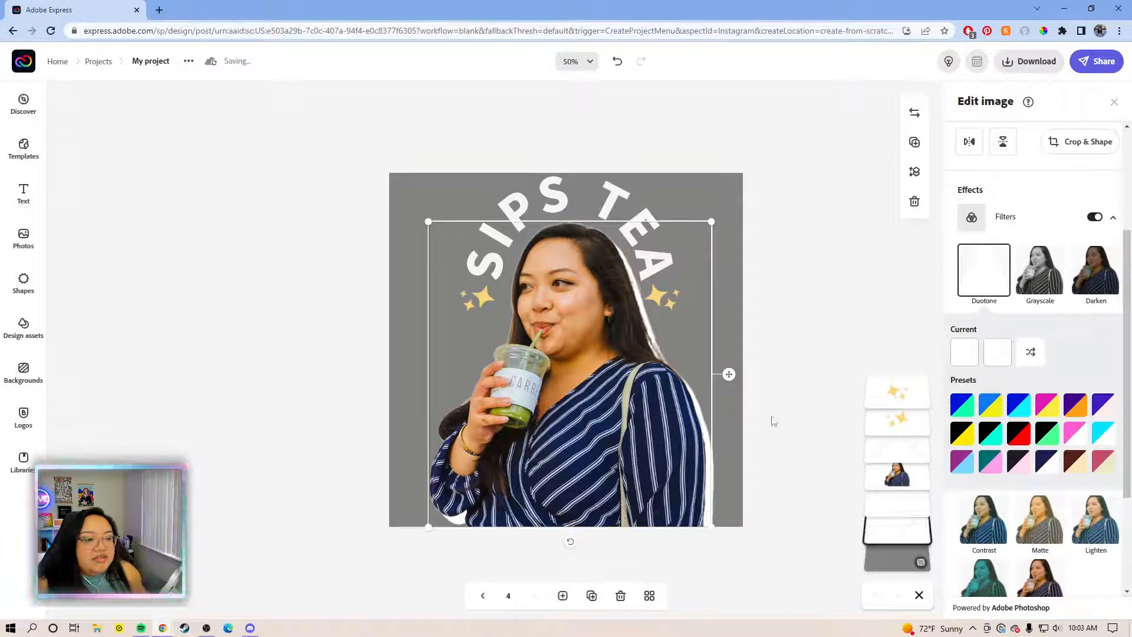
Step: Shift the bottommost white silhouette slightly left of the photo to form the outline along the woman's hair and arm
left_click_drag(731, 375, 735, 383)
left_click(899, 498)
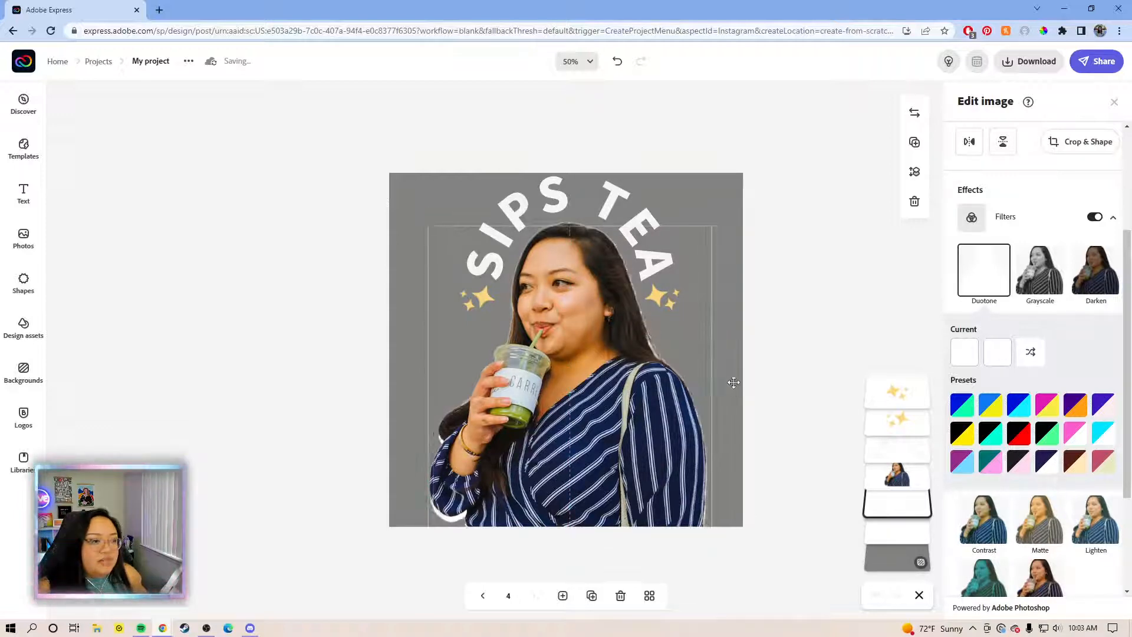
left_click(899, 533)
left_click(901, 479)
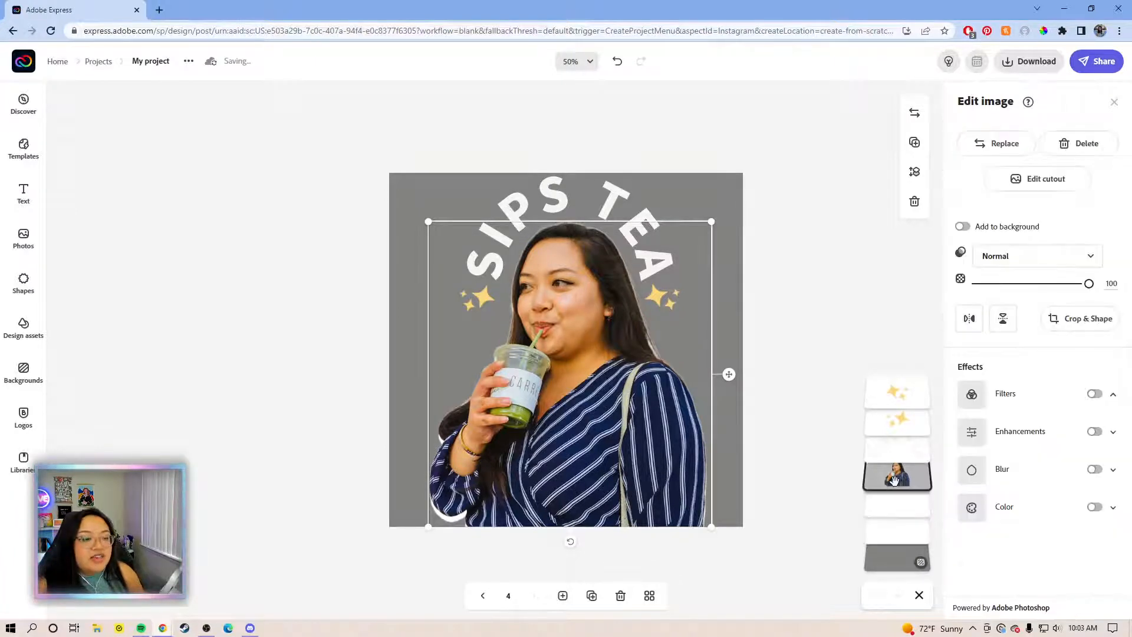
left_click(905, 525)
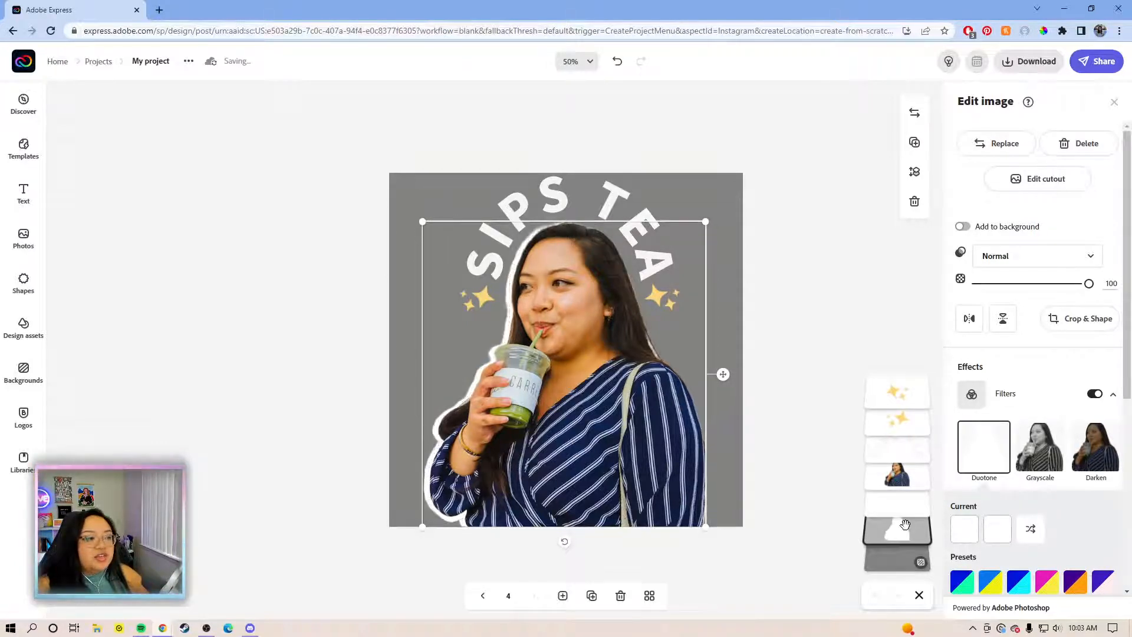
Step: Offset the middle white silhouette slightly up and to the right so the outline covers the woman's head and opposite shoulder
left_click_drag(905, 525, 901, 514)
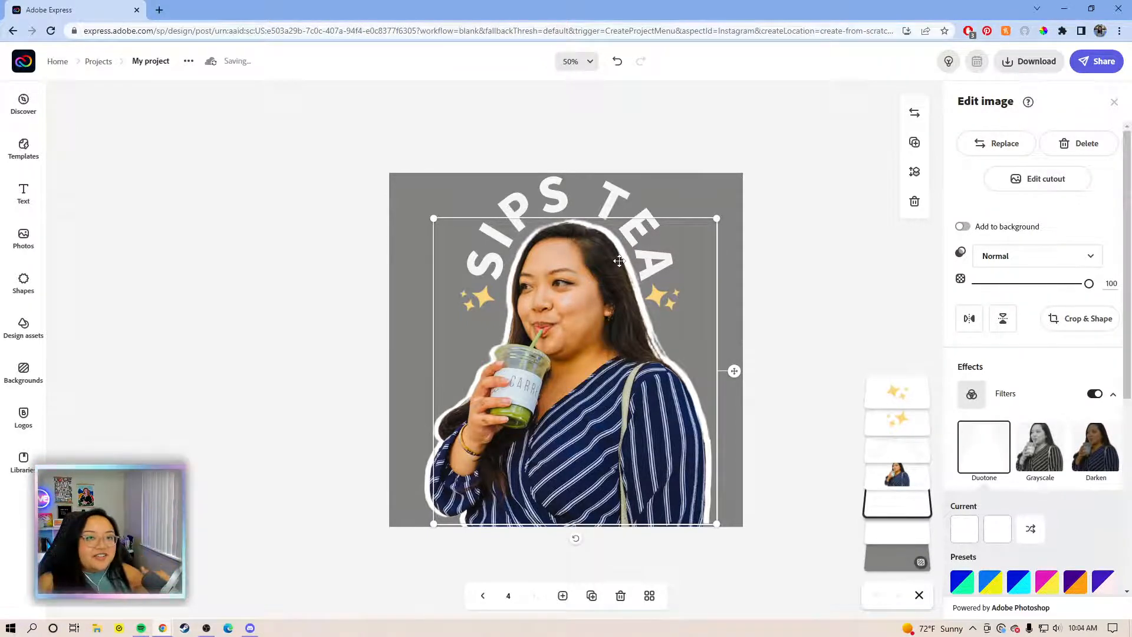
left_click(904, 536)
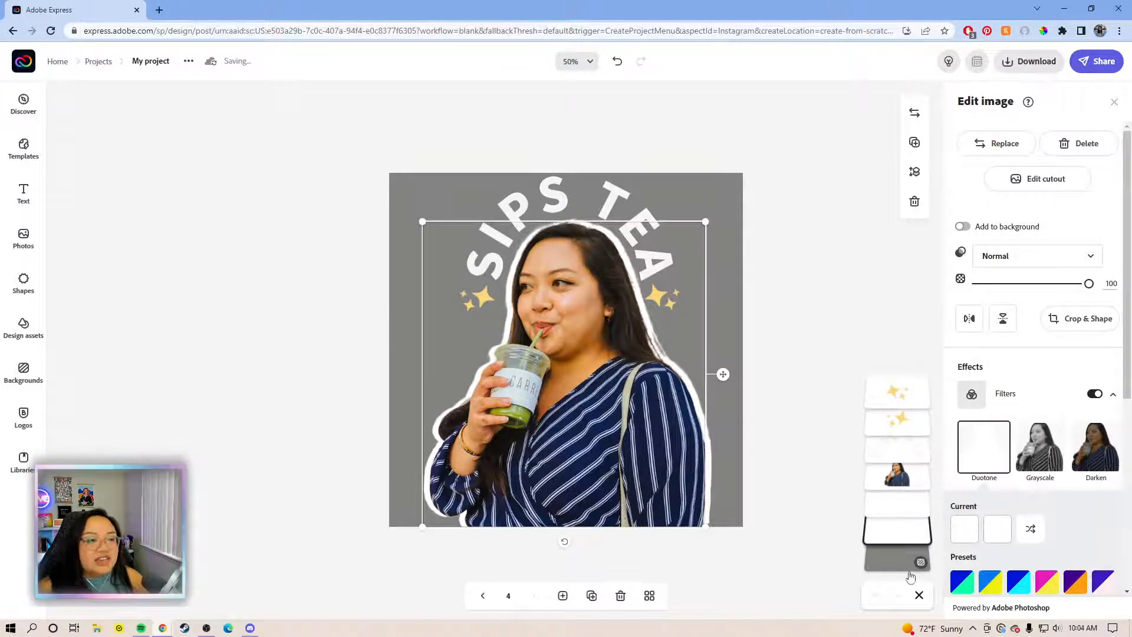
left_click(784, 242)
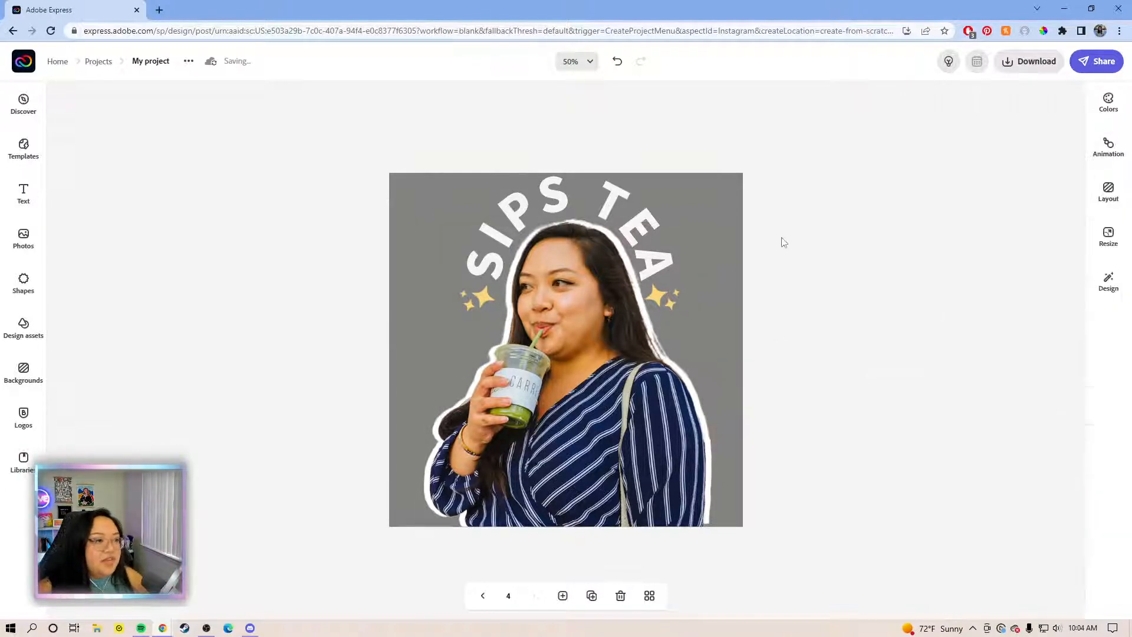
Step: Nudge the curved SIPS TEA text slightly to the right to center it over the outlined cutout
left_click(618, 209)
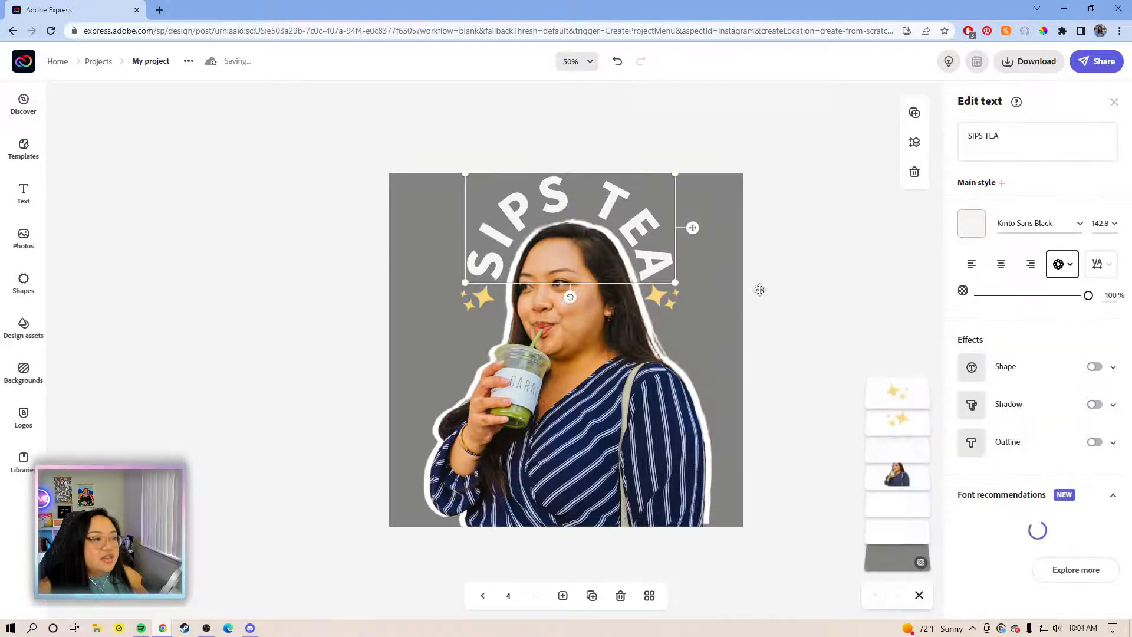
key("Escape")
left_click(611, 207)
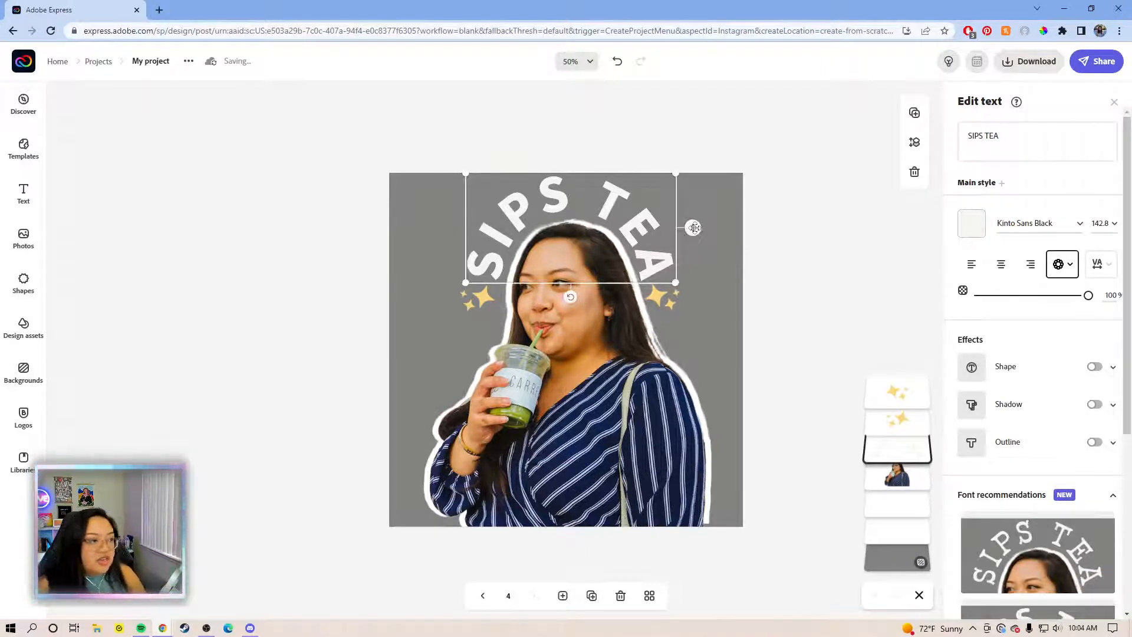
left_click(806, 300)
Step: Nudge the sparkle cluster below the first S slightly to the right, closer to the woman's hair
left_click(661, 296)
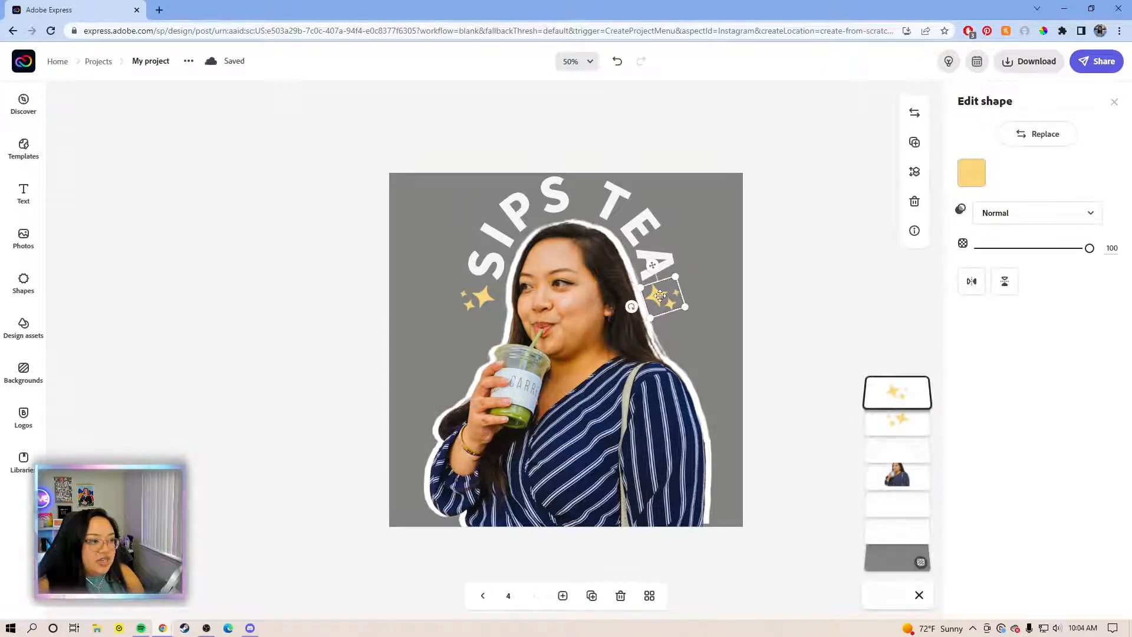
left_click(483, 297)
key("Right")
key("Right")
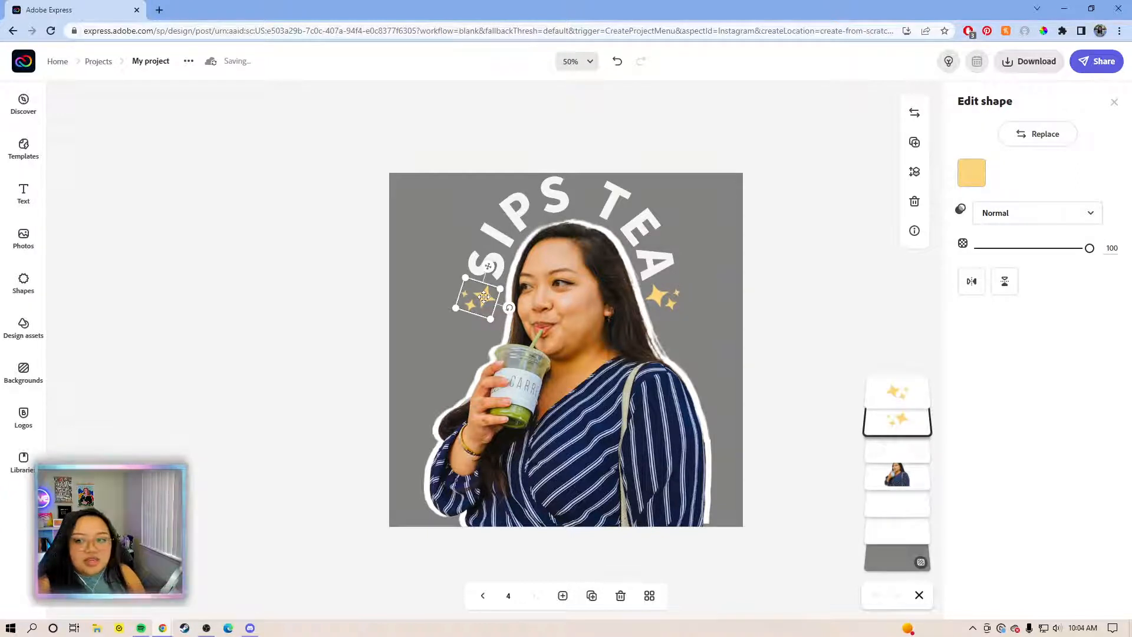
key("Down")
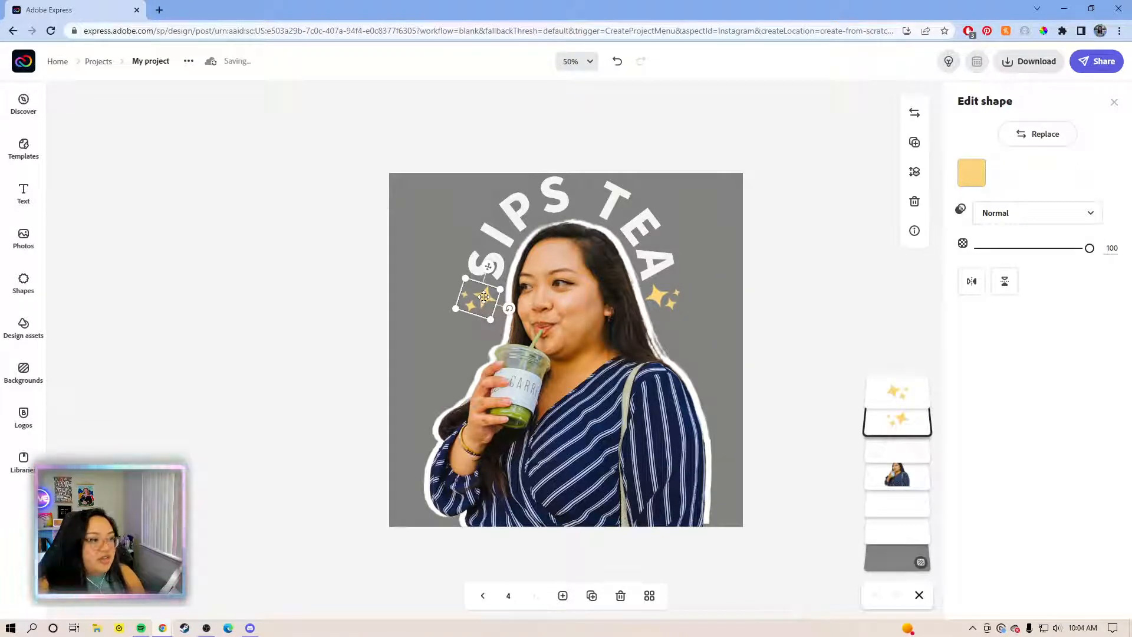
key("Up")
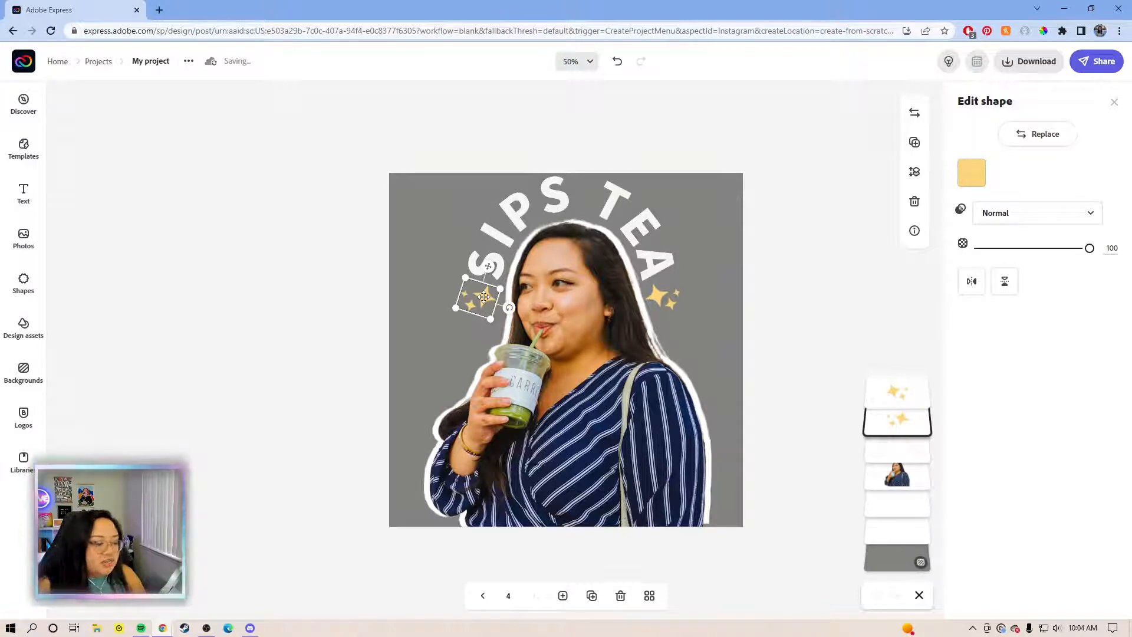
left_click(842, 274)
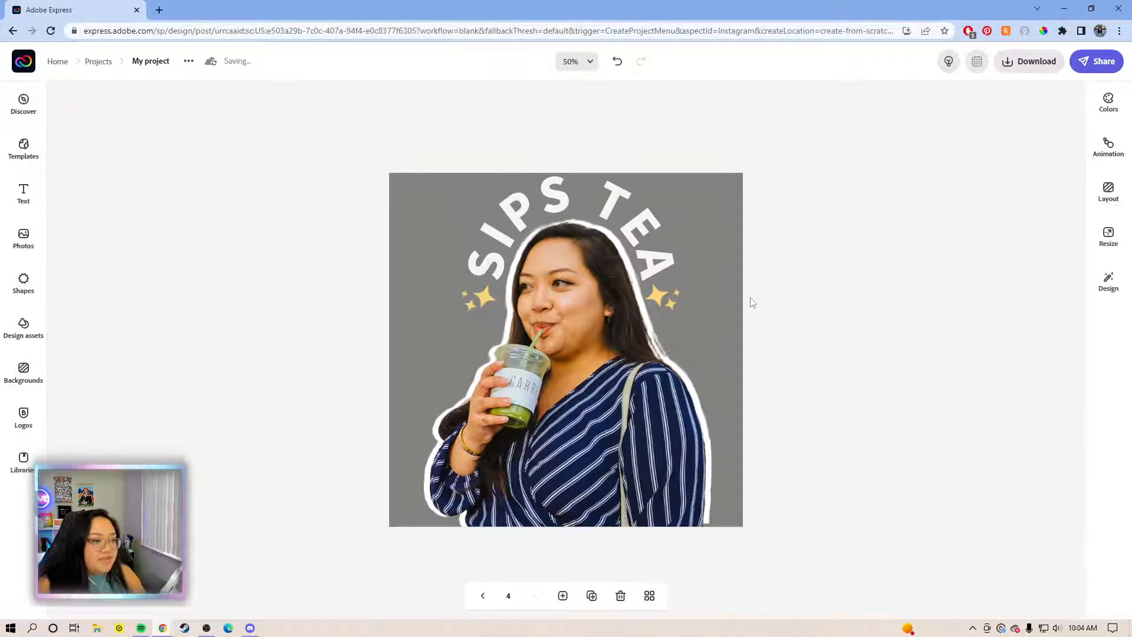
Step: Fine-tune the positions of both sparkle clusters so they sit evenly on either side of the woman's head
left_click(664, 300)
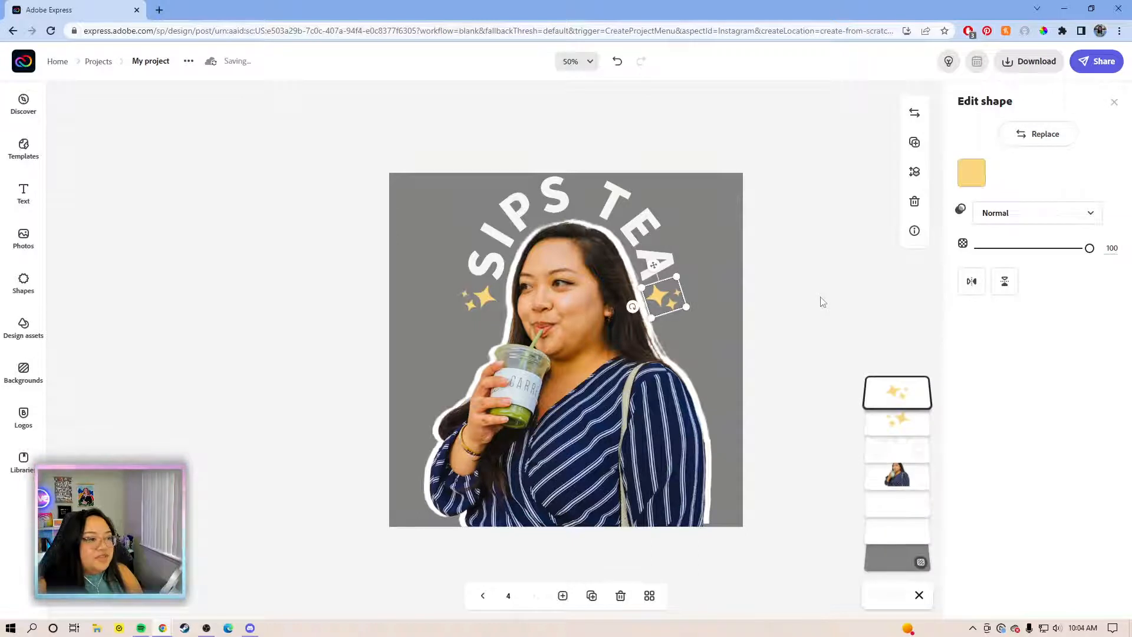
left_click(479, 296)
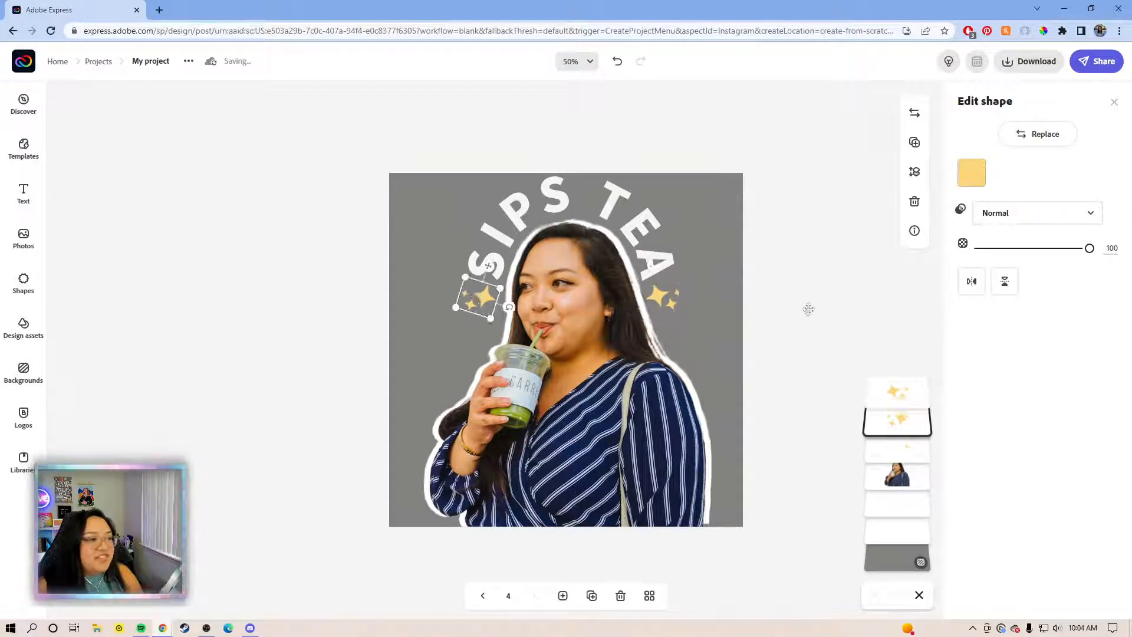
left_click(652, 308)
left_click(803, 281)
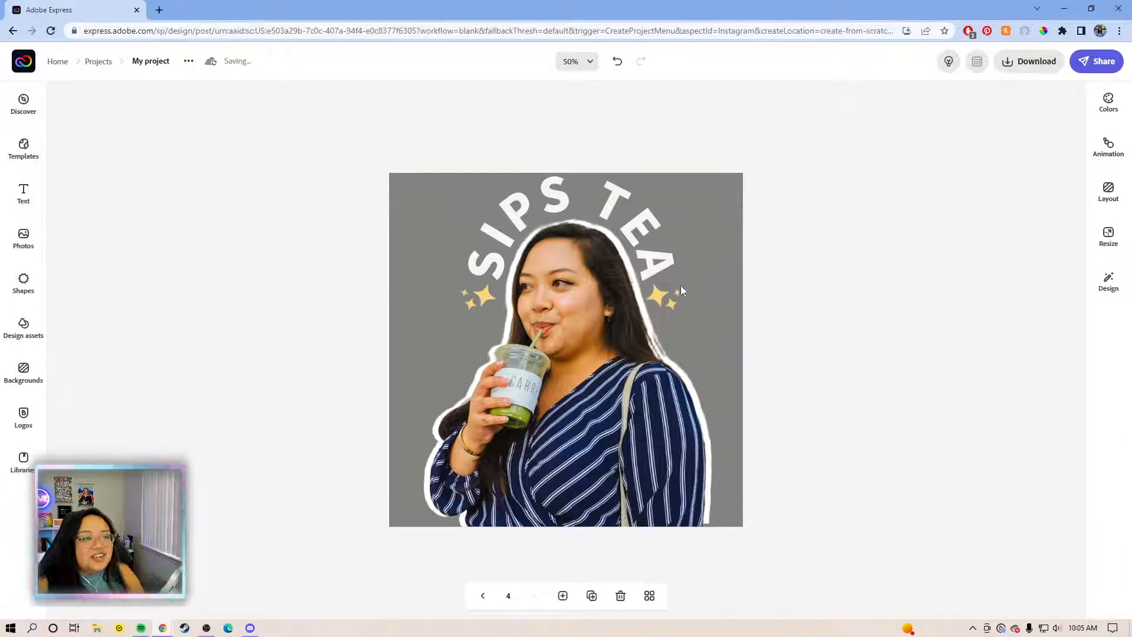
left_click(659, 295)
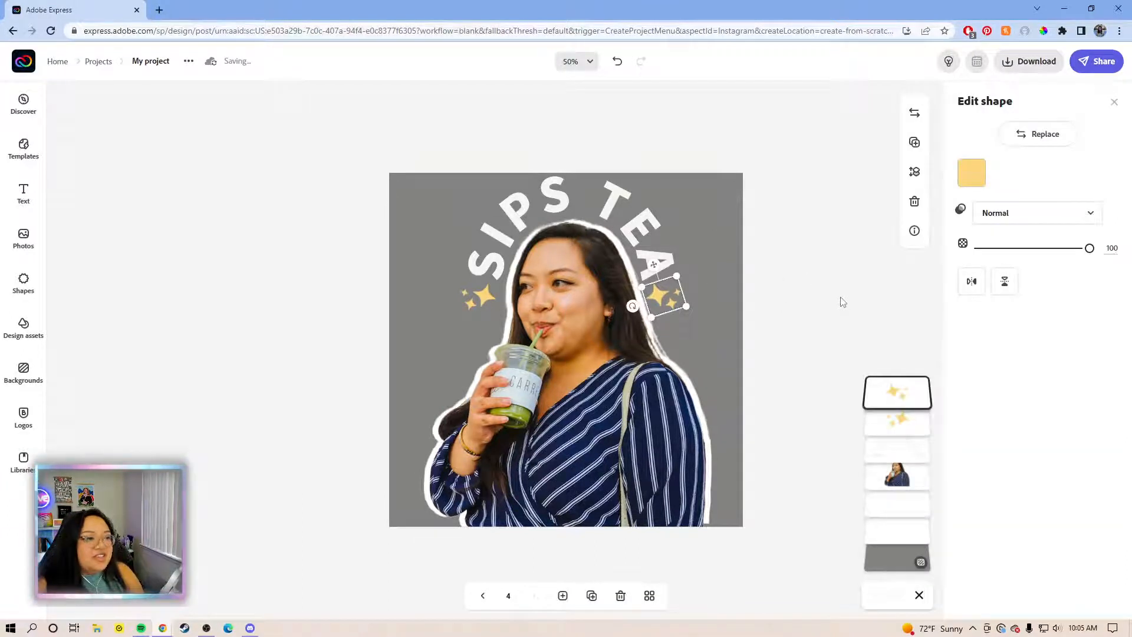
left_click(476, 297)
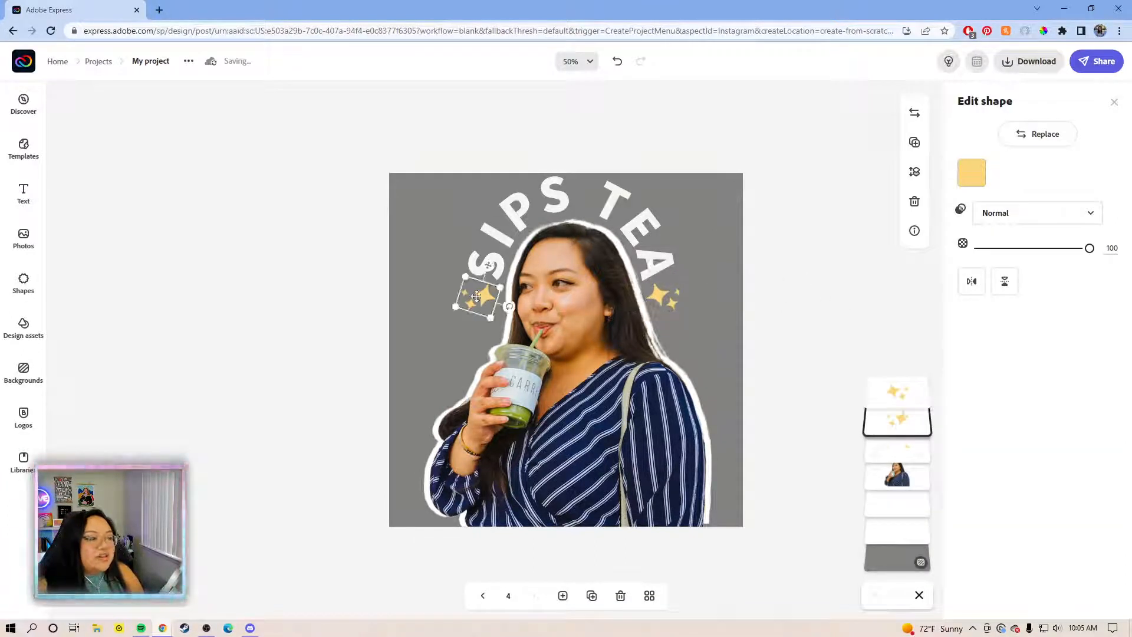
left_click(851, 301)
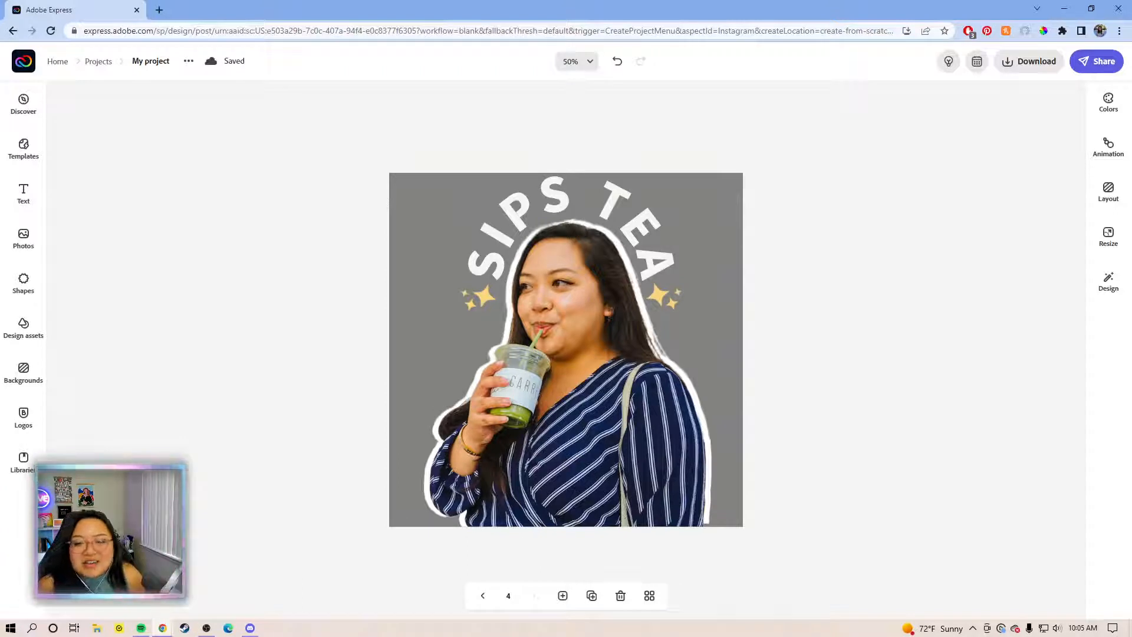
Step: Duplicate the SIPS TEA page as page 5 and delete all its text, sparkles and cutouts, keeping the gray background
left_click(652, 597)
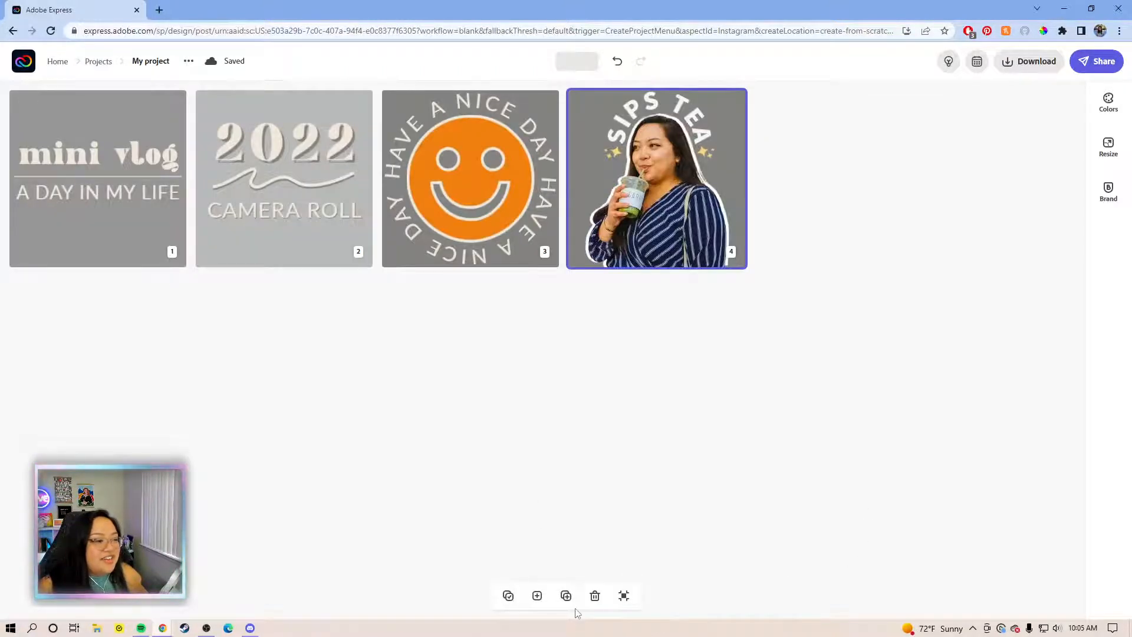
left_click(624, 595)
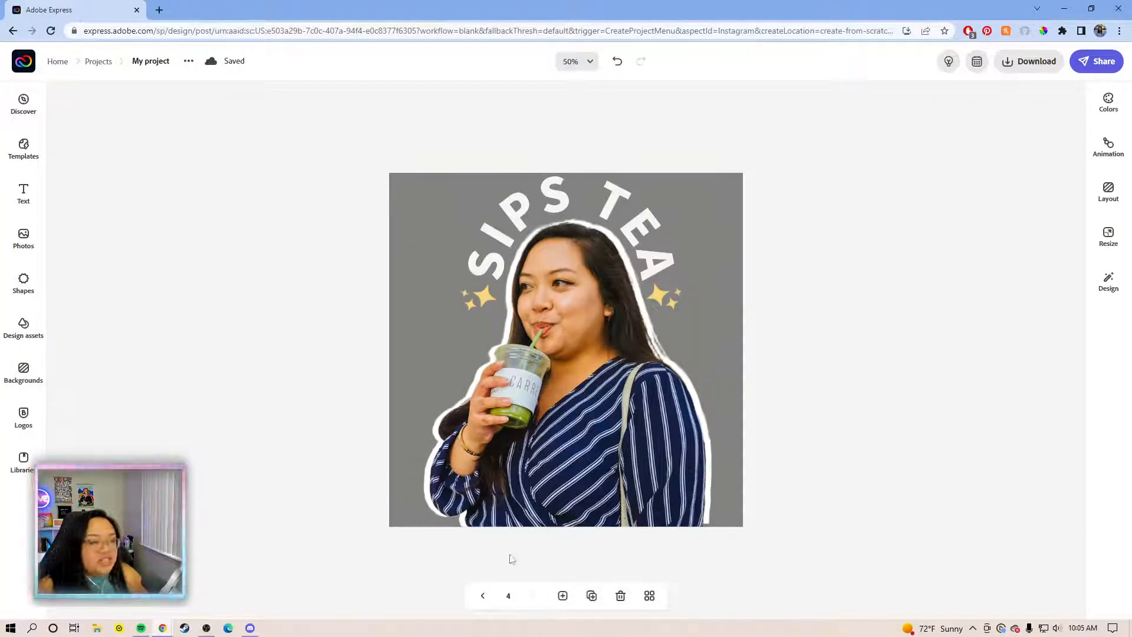
left_click(563, 596)
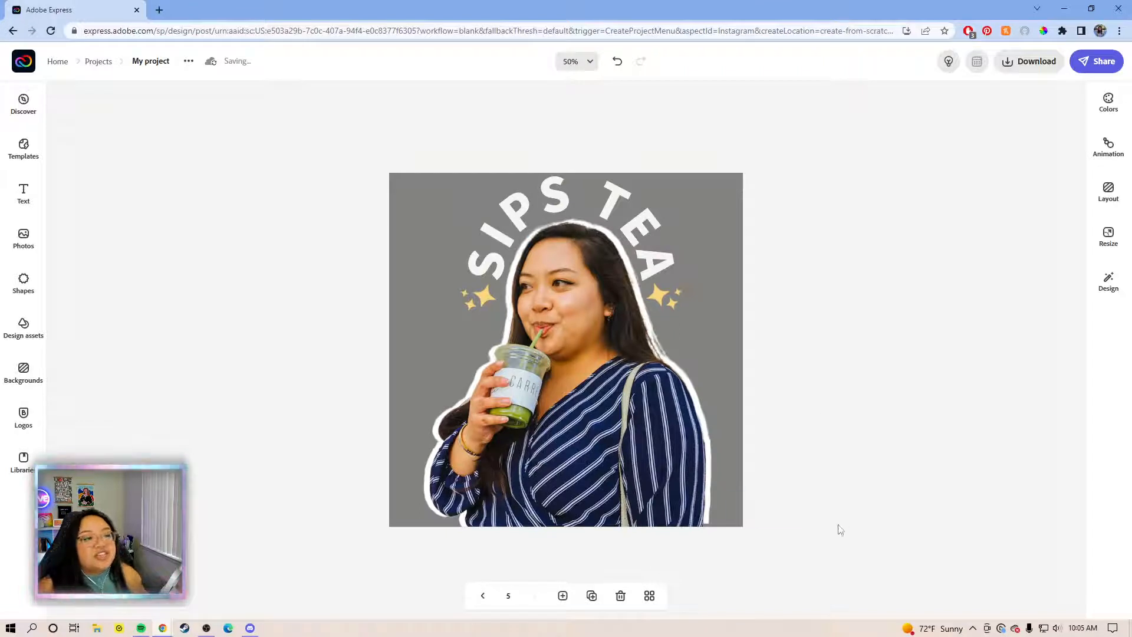
left_click_drag(840, 529, 318, 148)
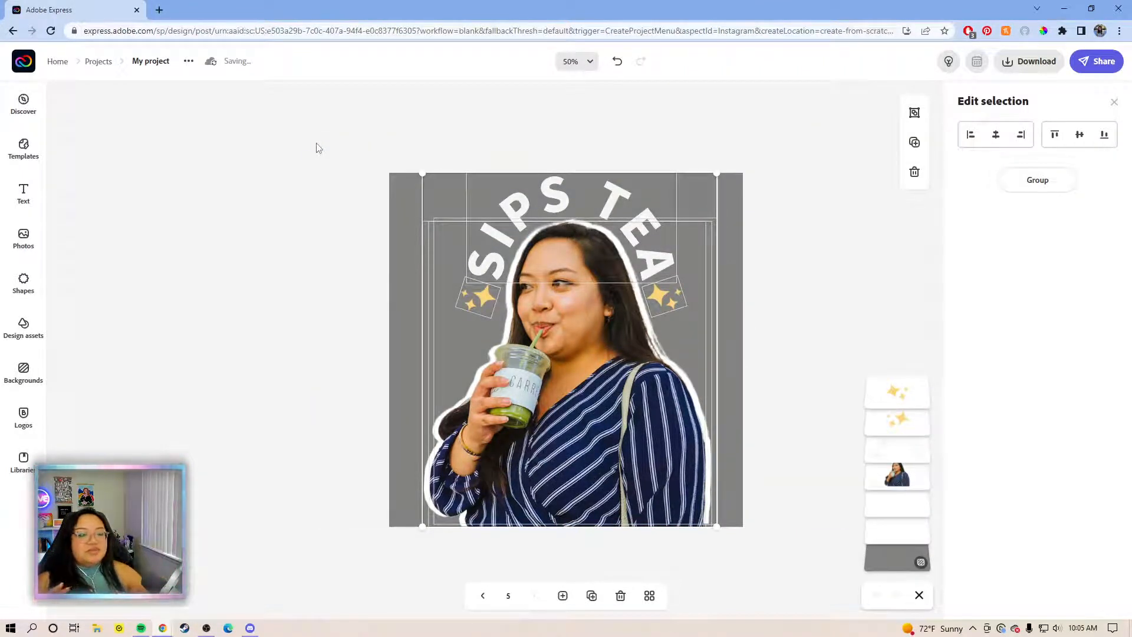
key("Delete")
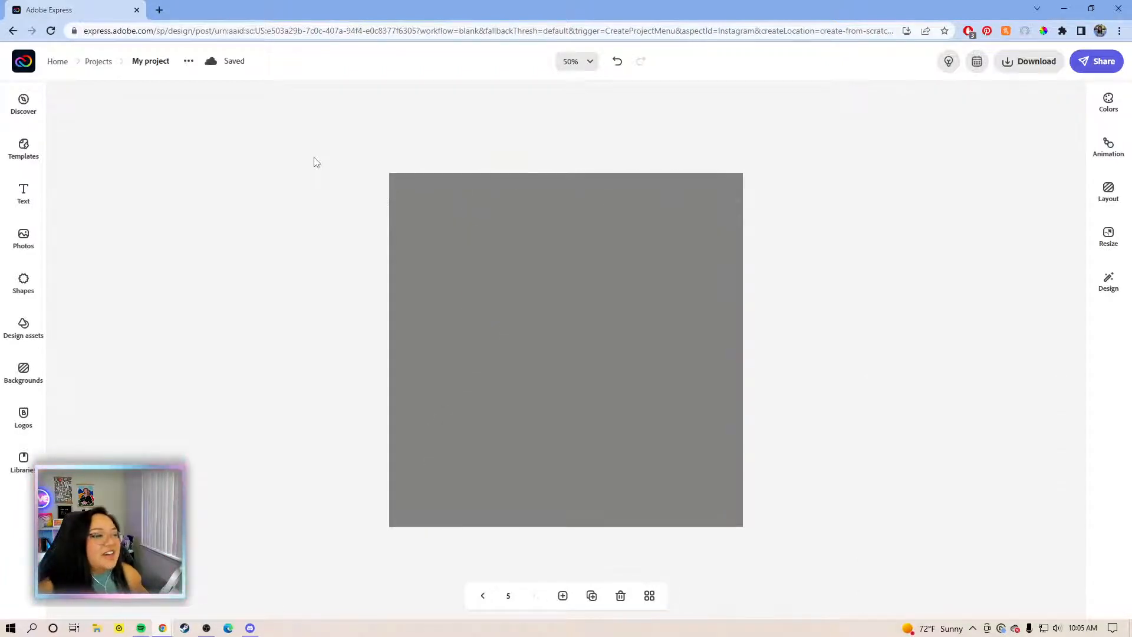
Step: Browse the Logos text templates for a design idea for the empty page 5
left_click(20, 190)
scroll(147, 303, "down", 7)
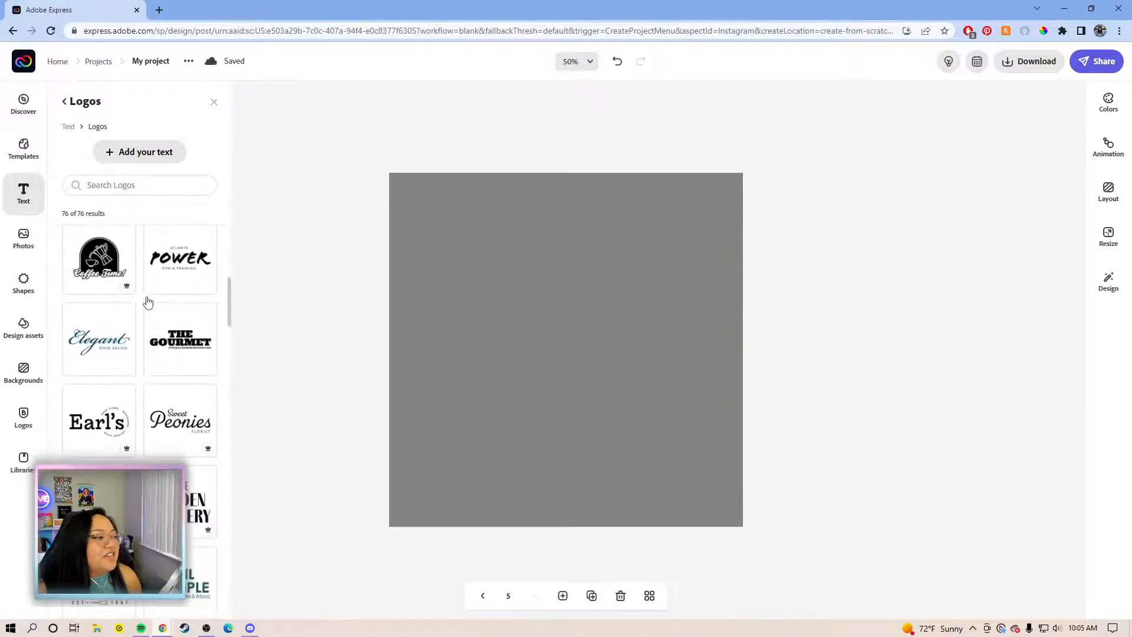
scroll(147, 303, "up", 7)
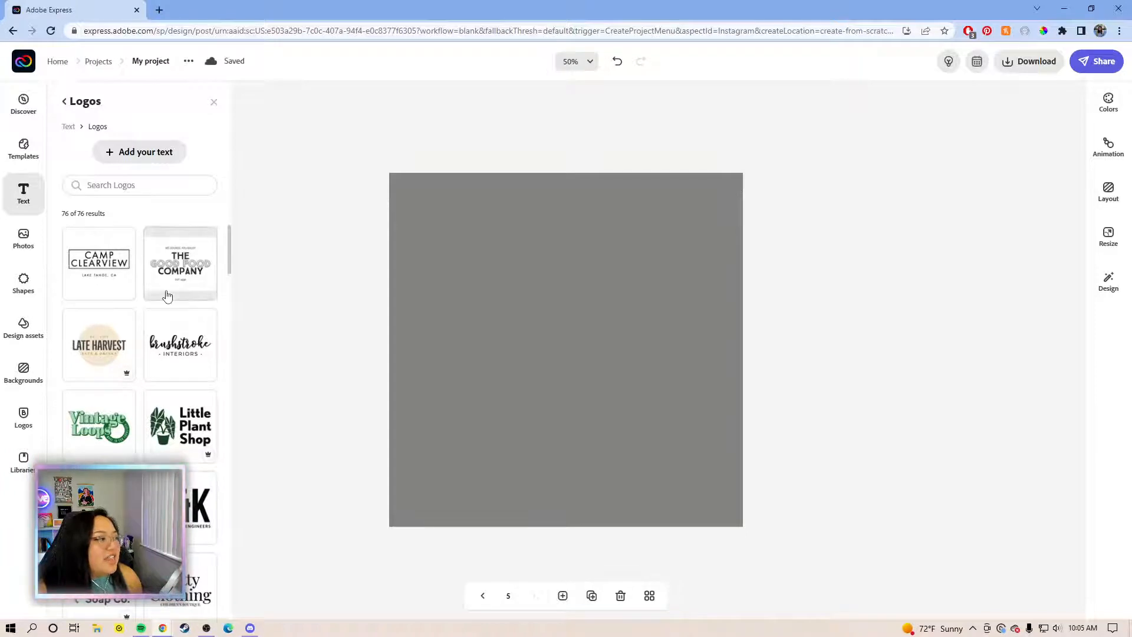
scroll(171, 295, "down", 14)
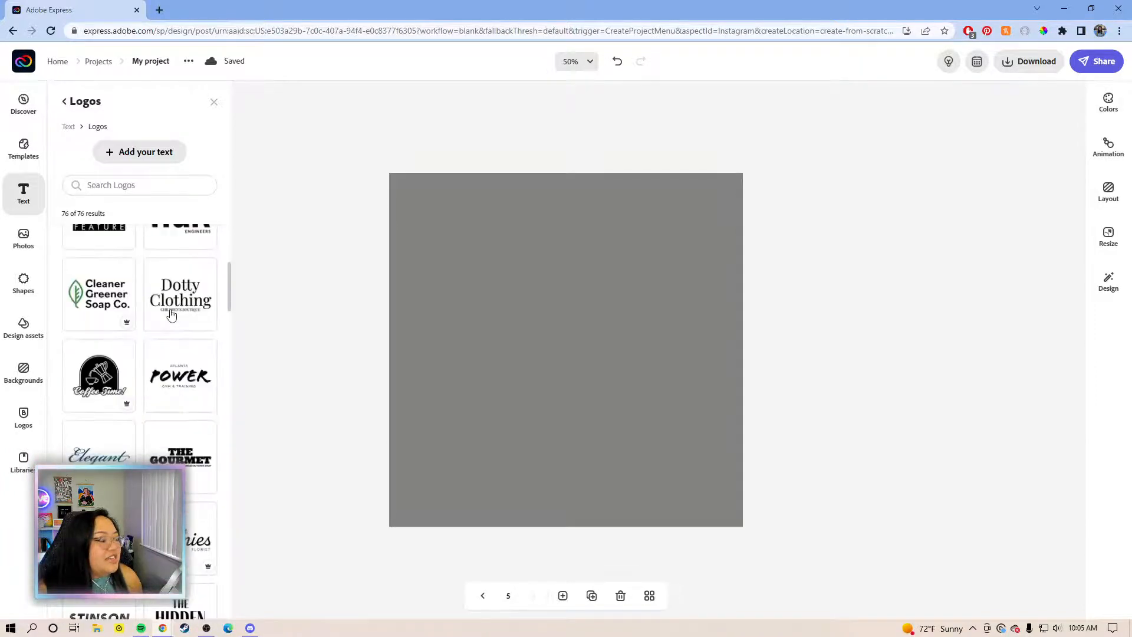
scroll(171, 314, "up", 8)
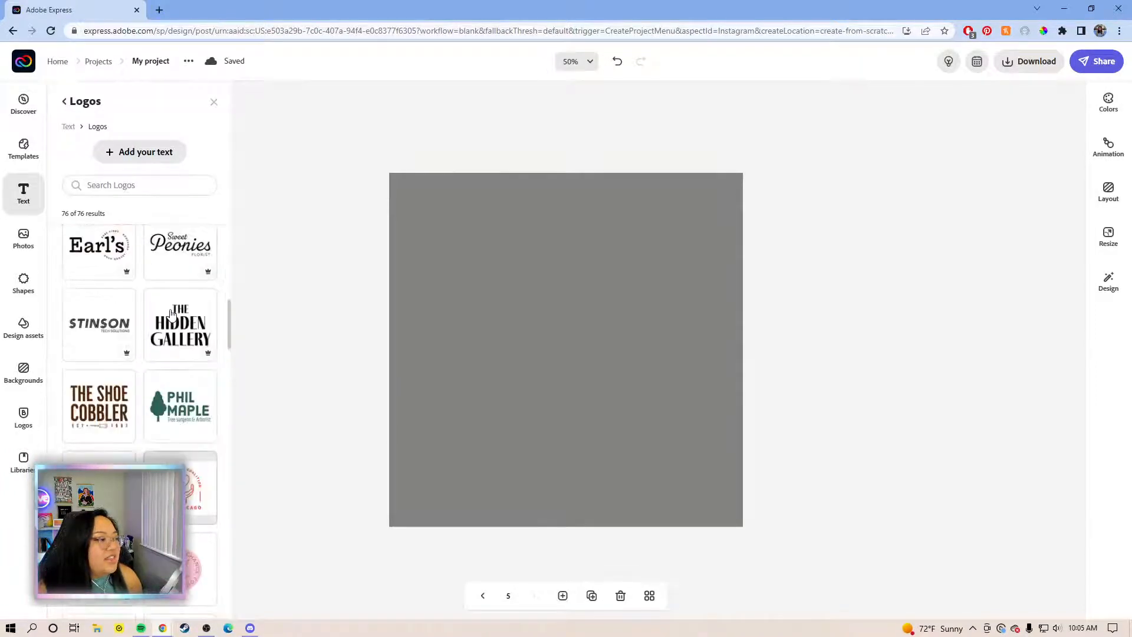
scroll(169, 309, "up", 3)
scroll(166, 298, "down", 11)
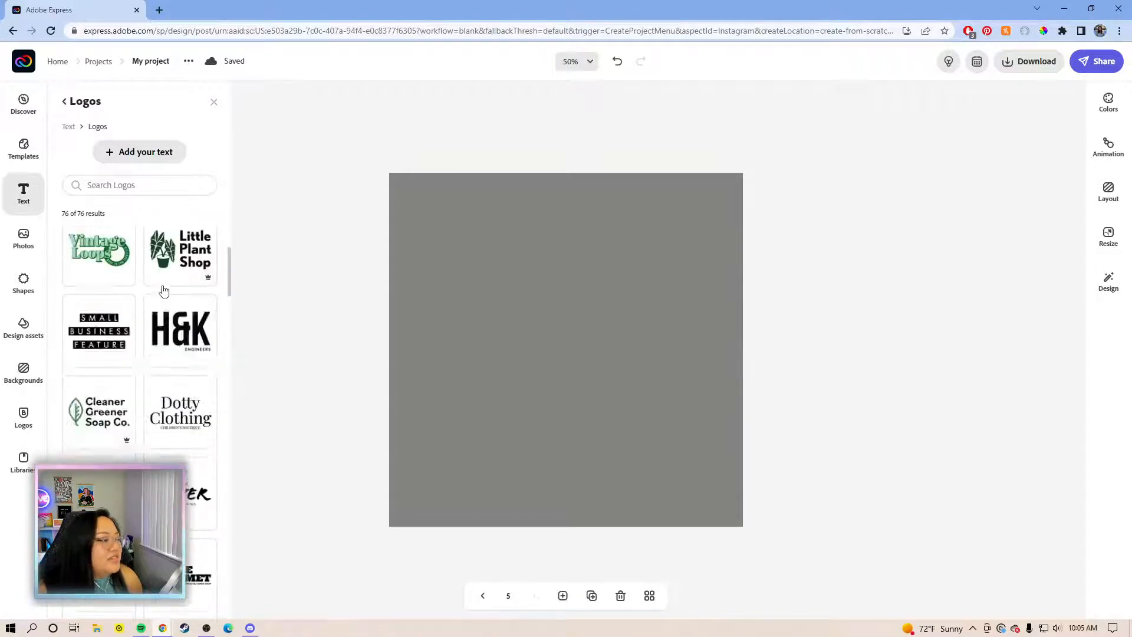
scroll(164, 291, "down", 15)
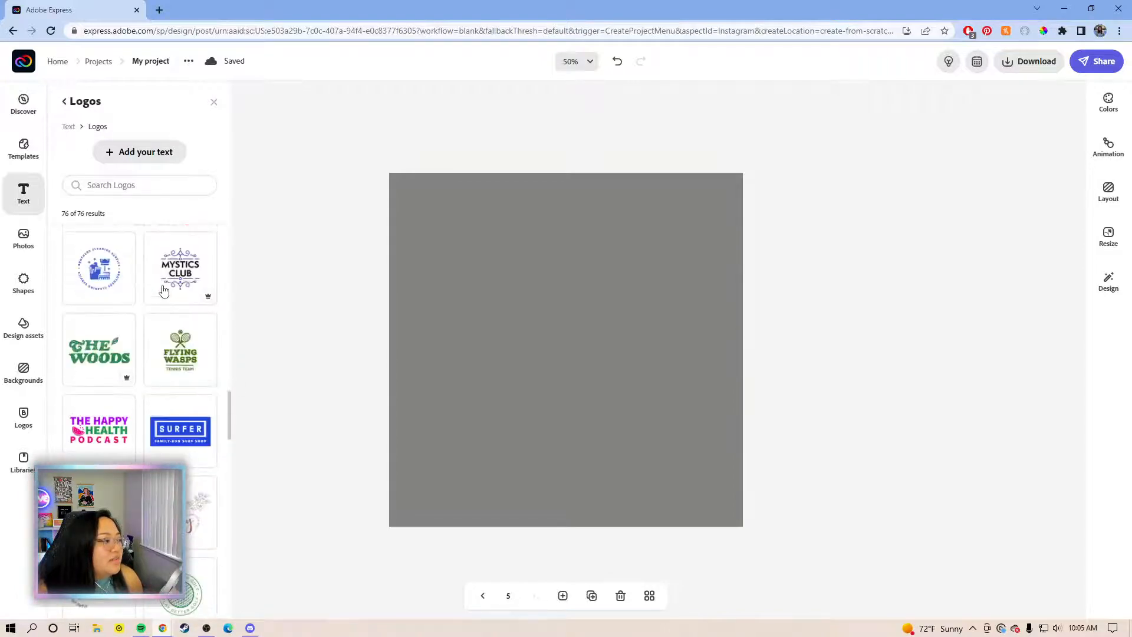
scroll(164, 291, "down", 12)
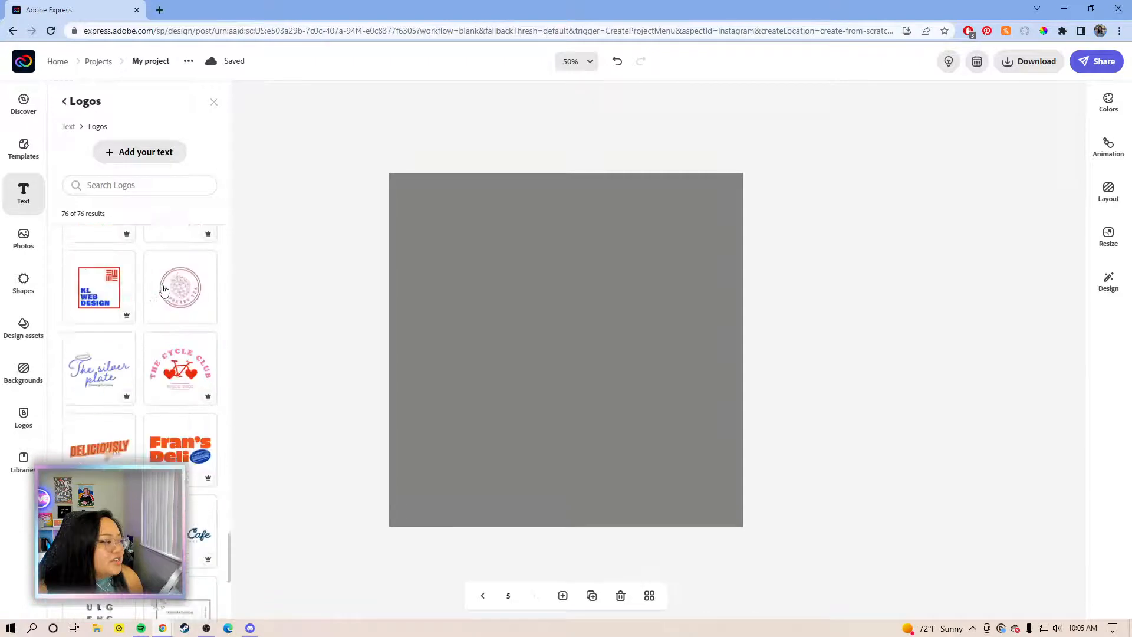
Step: Browse the Phrases text templates and add the pink and purple Tea Time design to page 5
left_click(69, 126)
scroll(156, 328, "down", 2)
scroll(157, 327, "down", 10)
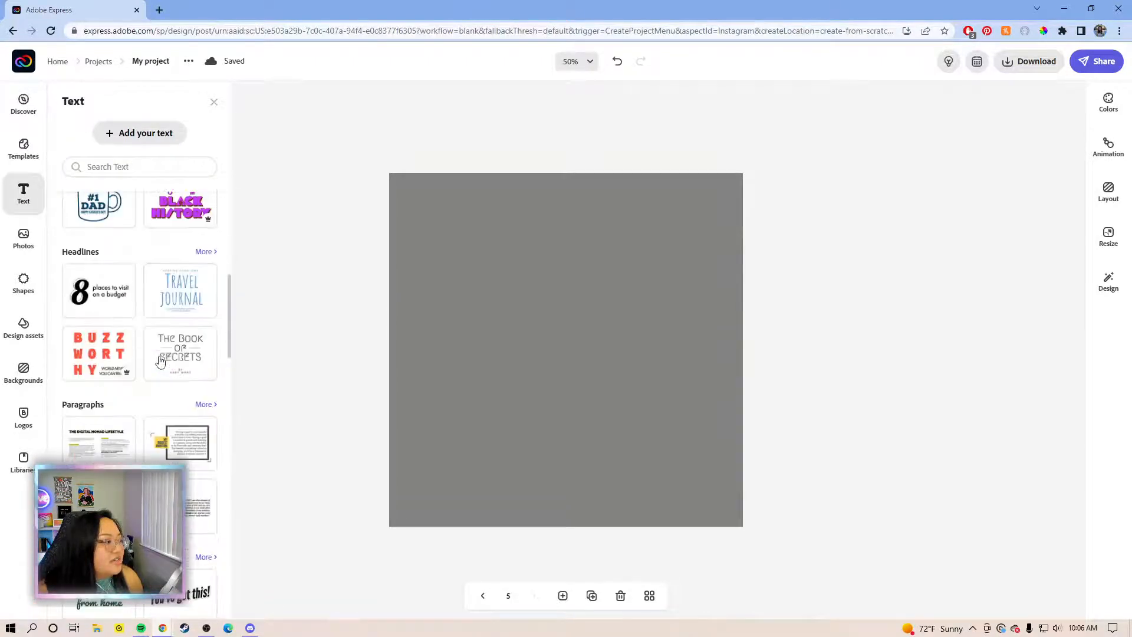
left_click(203, 262)
scroll(172, 286, "down", 8)
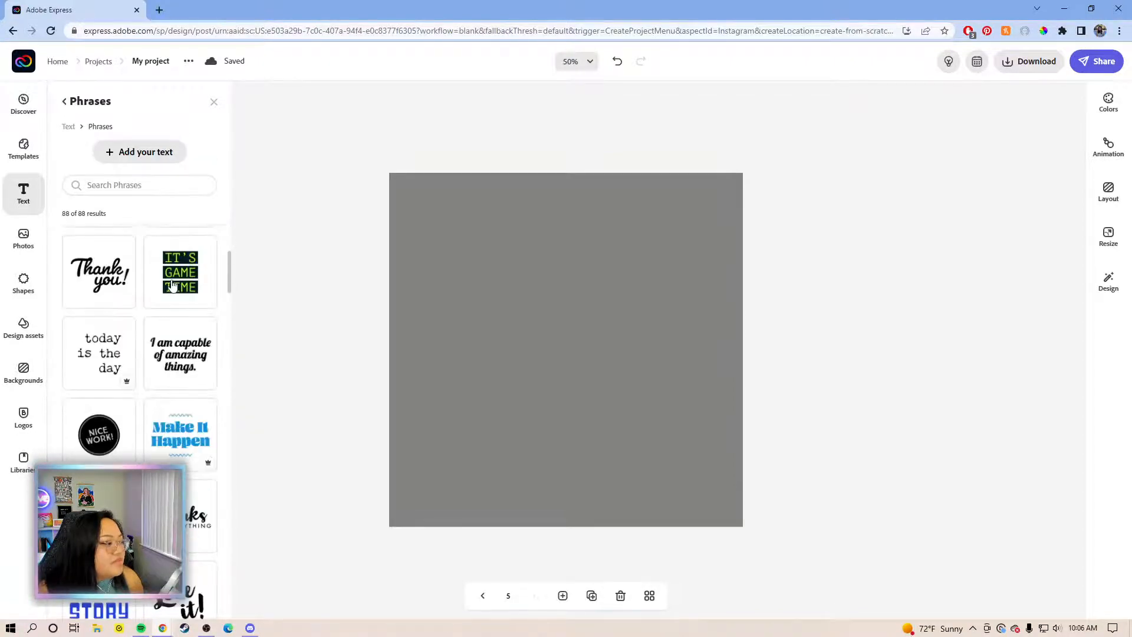
scroll(172, 286, "down", 5)
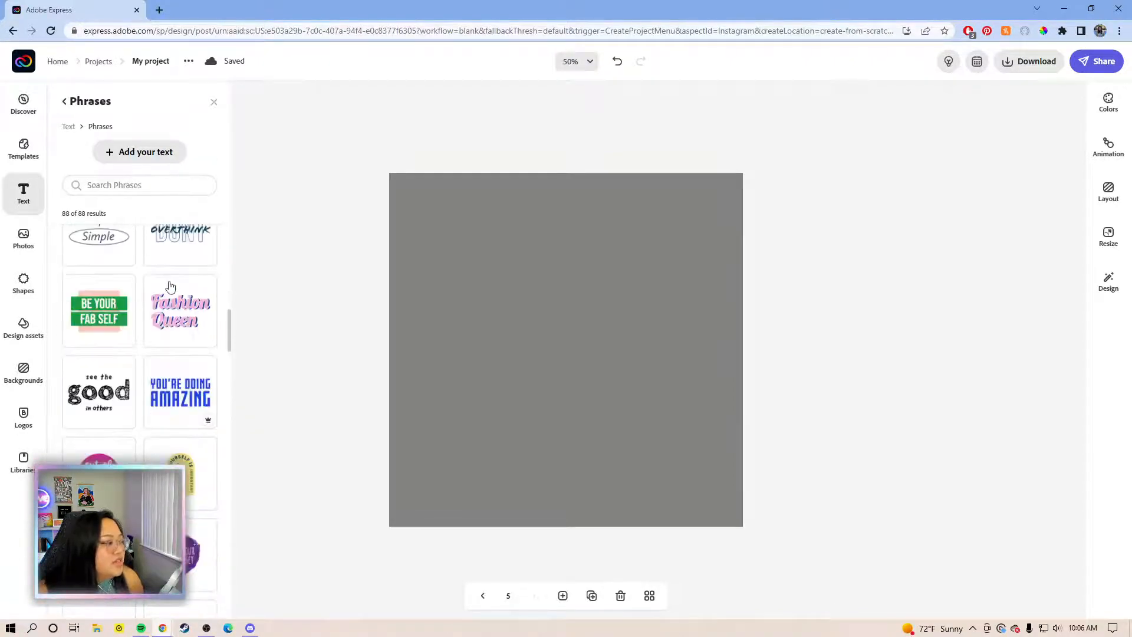
scroll(144, 380, "down", 2)
scroll(149, 407, "down", 5)
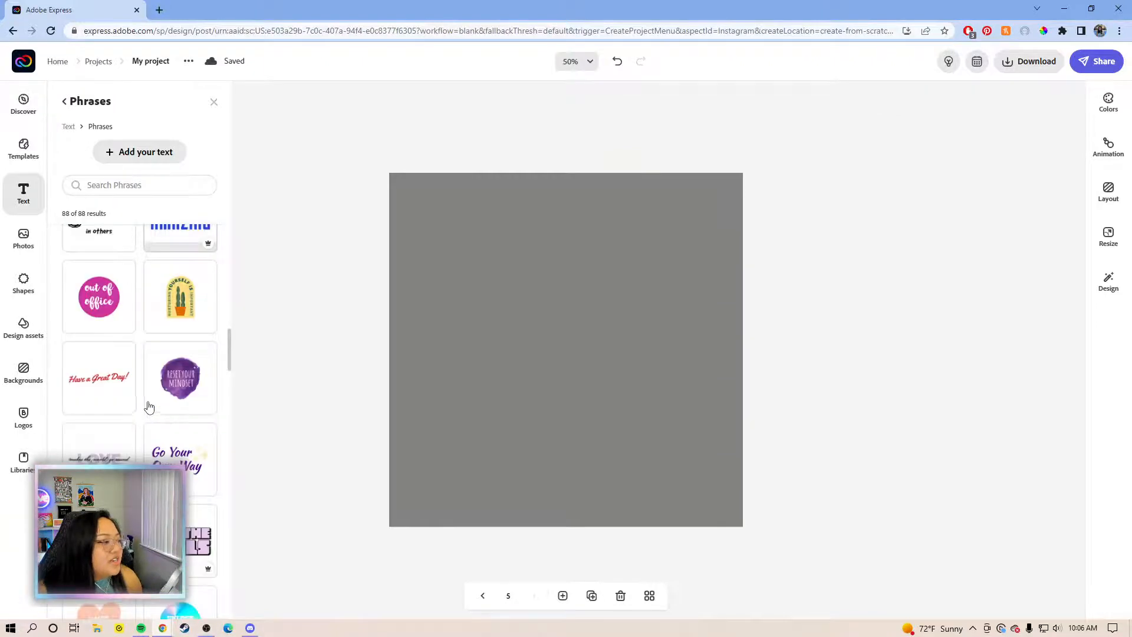
scroll(124, 377, "down", 3)
scroll(125, 377, "down", 4)
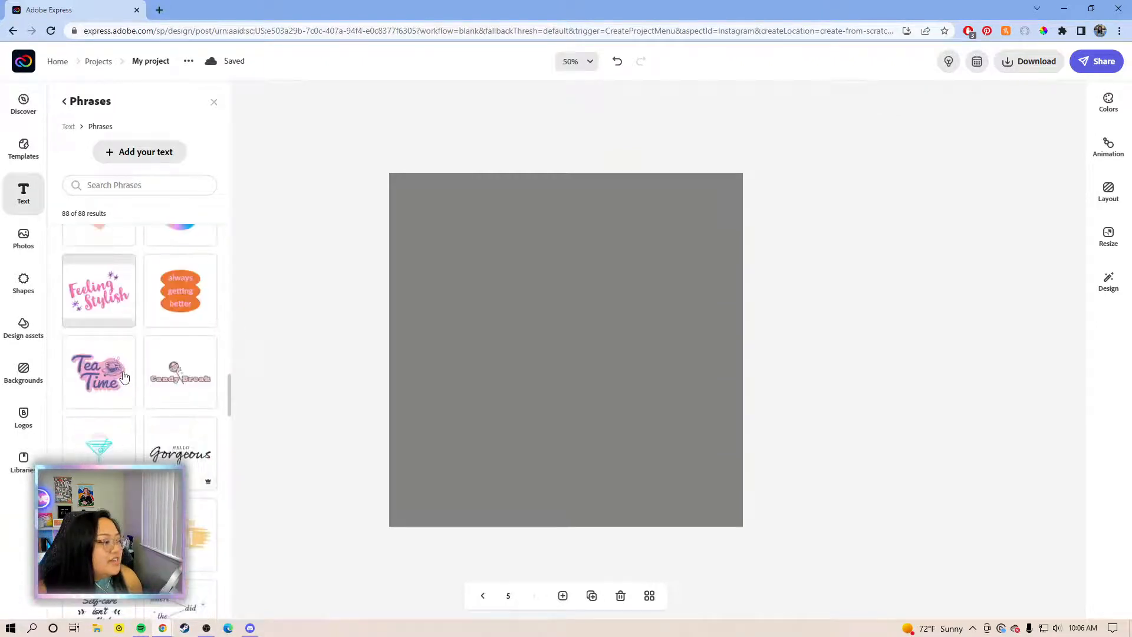
scroll(145, 407, "up", 5)
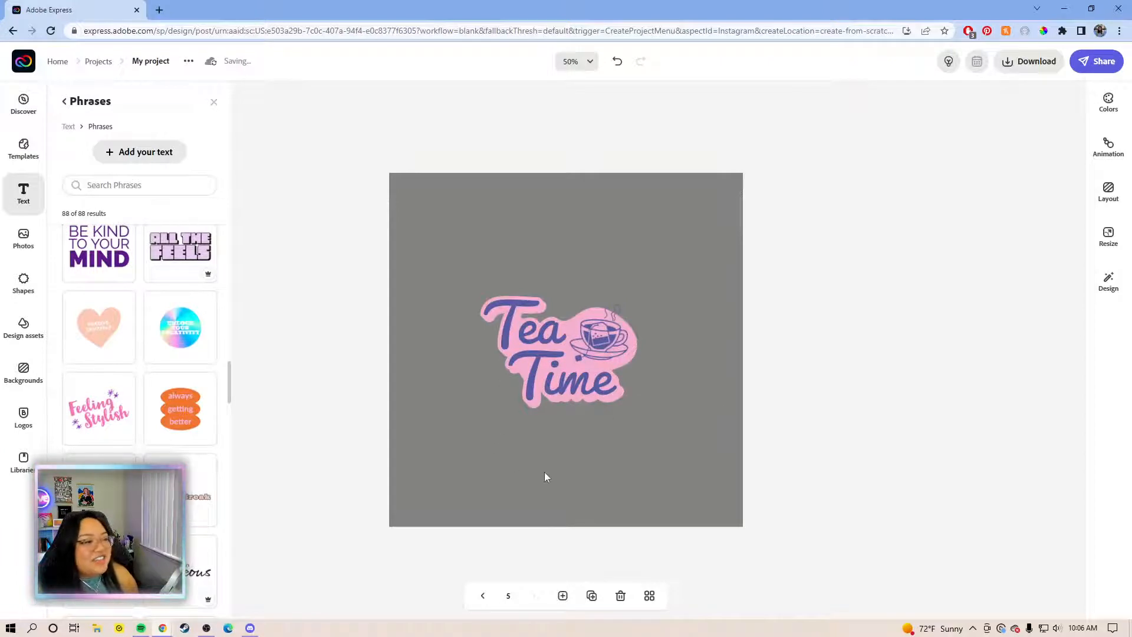
Step: Enlarge the Tea Time group to fill most of the gray page and center it
left_click_drag(790, 426, 341, 251)
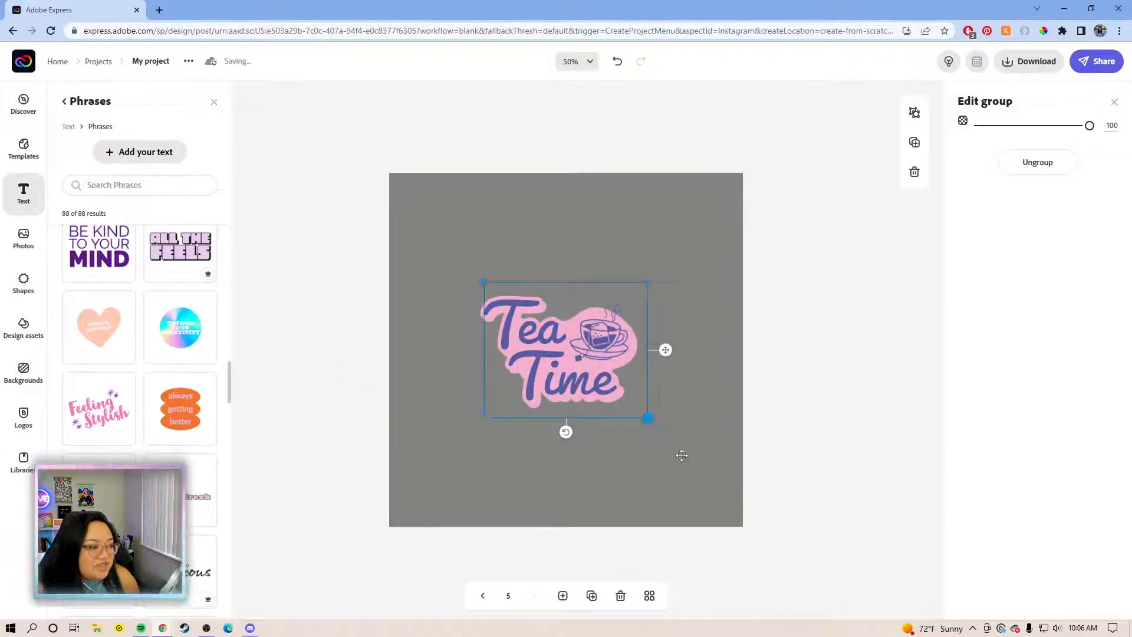
left_click_drag(681, 456, 736, 489)
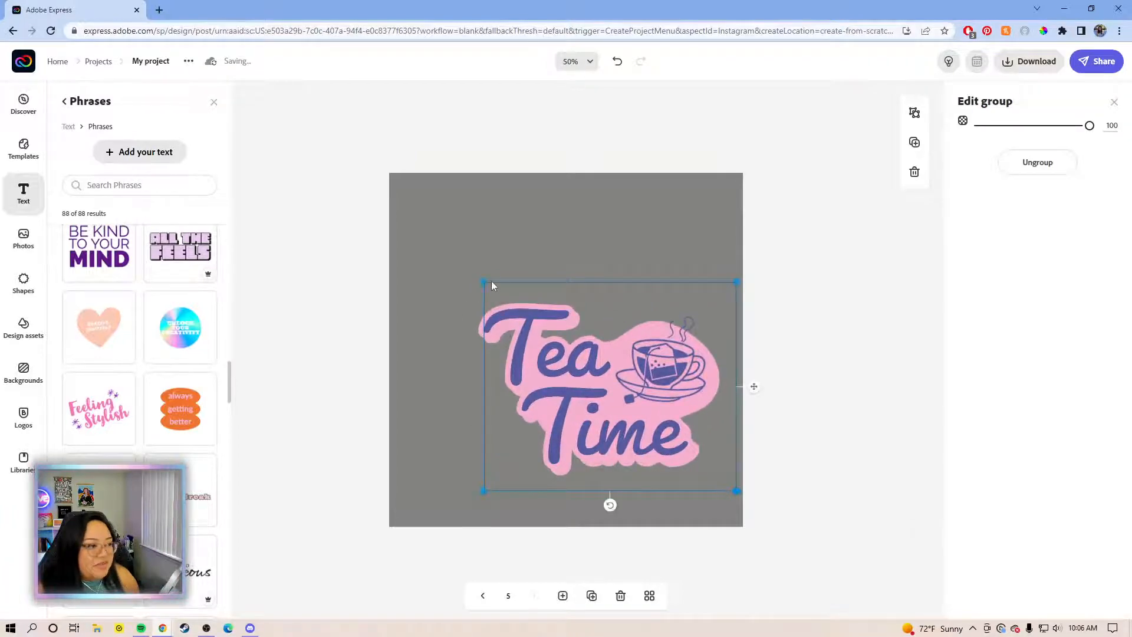
left_click_drag(492, 282, 439, 244)
left_click_drag(629, 392, 611, 370)
left_click(867, 333)
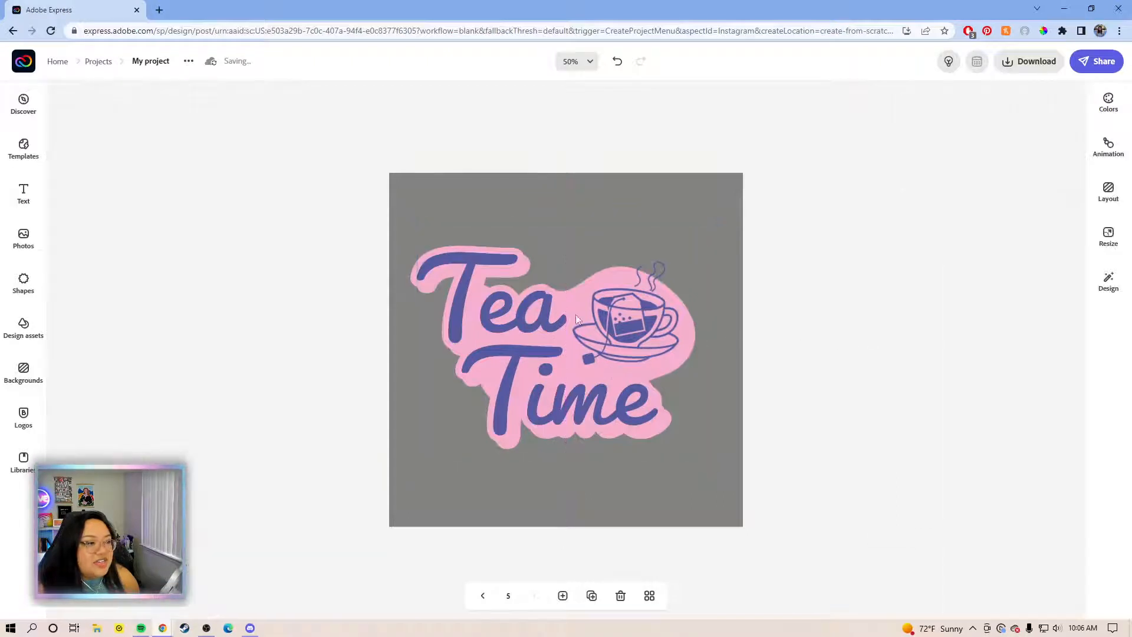
Step: Ungroup the Tea Time design and its nested text group so the teacup, Tea and Time become separate elements
left_click(508, 311)
left_click(1038, 165)
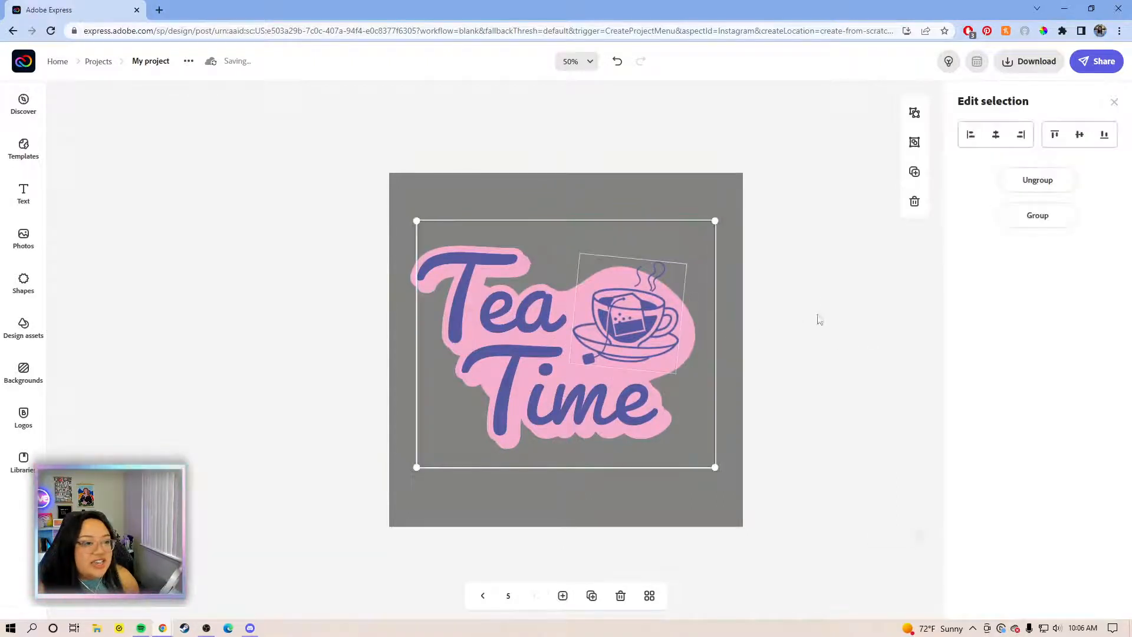
left_click(788, 319)
left_click(654, 326)
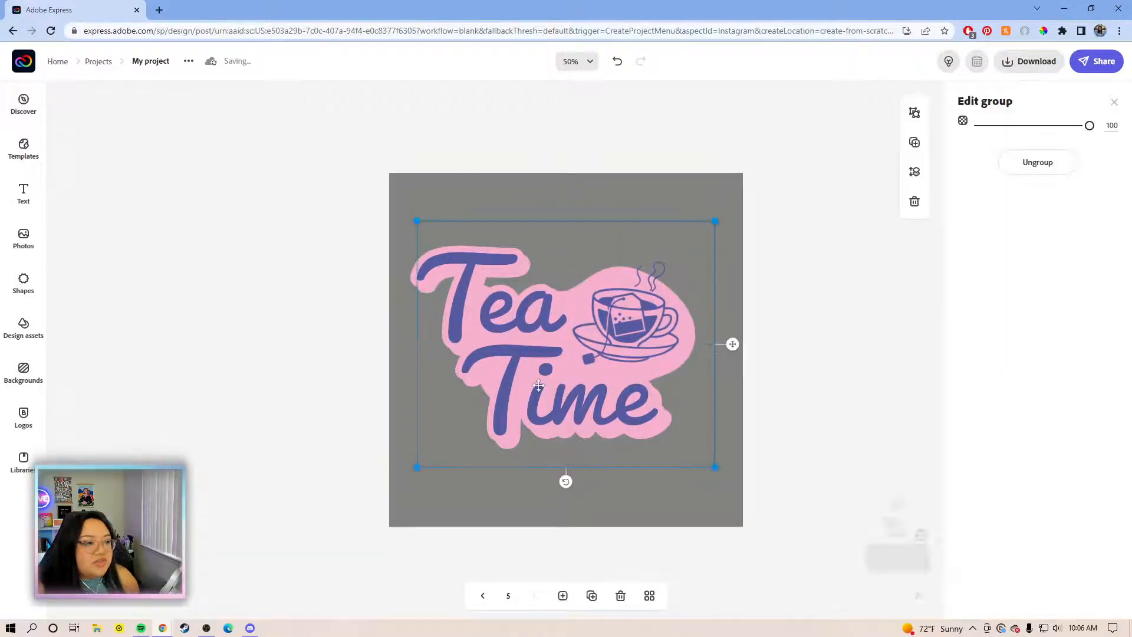
left_click(1035, 165)
left_click(849, 301)
left_click(493, 314)
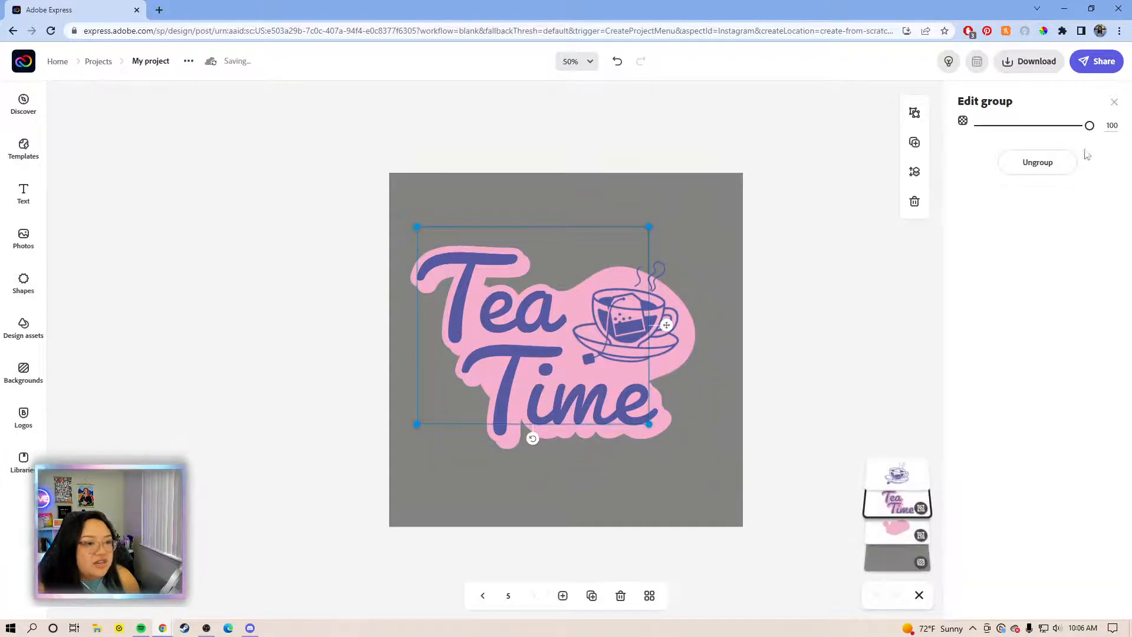
left_click(1038, 162)
left_click(811, 321)
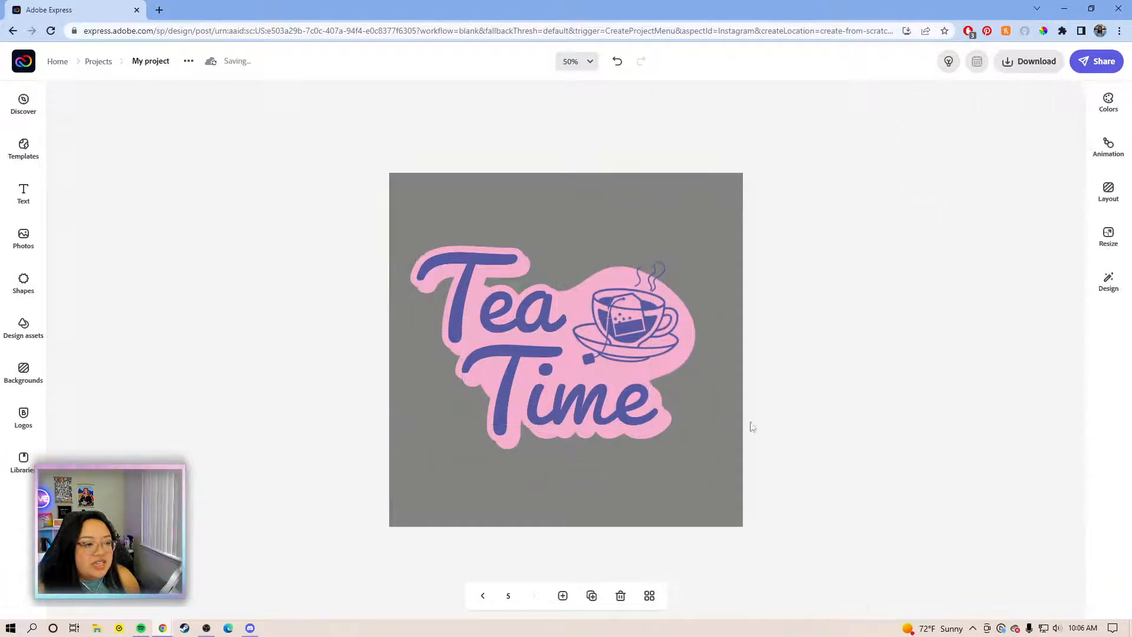
Step: Ungroup the pink background blobs behind the Tea Time lettering
left_click(641, 405)
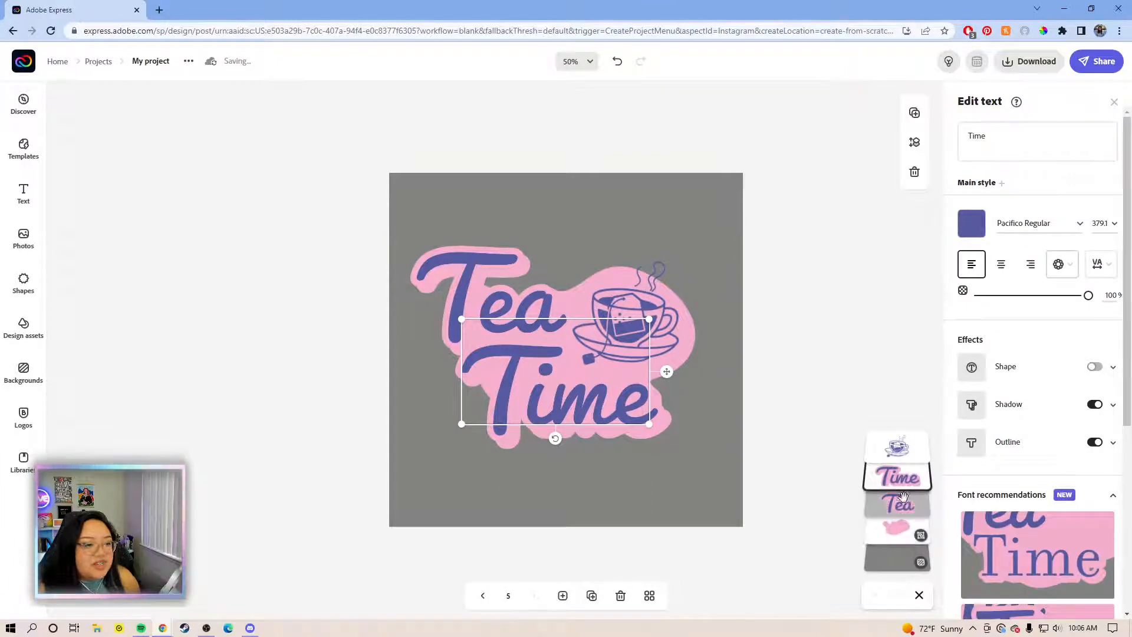
left_click(876, 389)
left_click(692, 349)
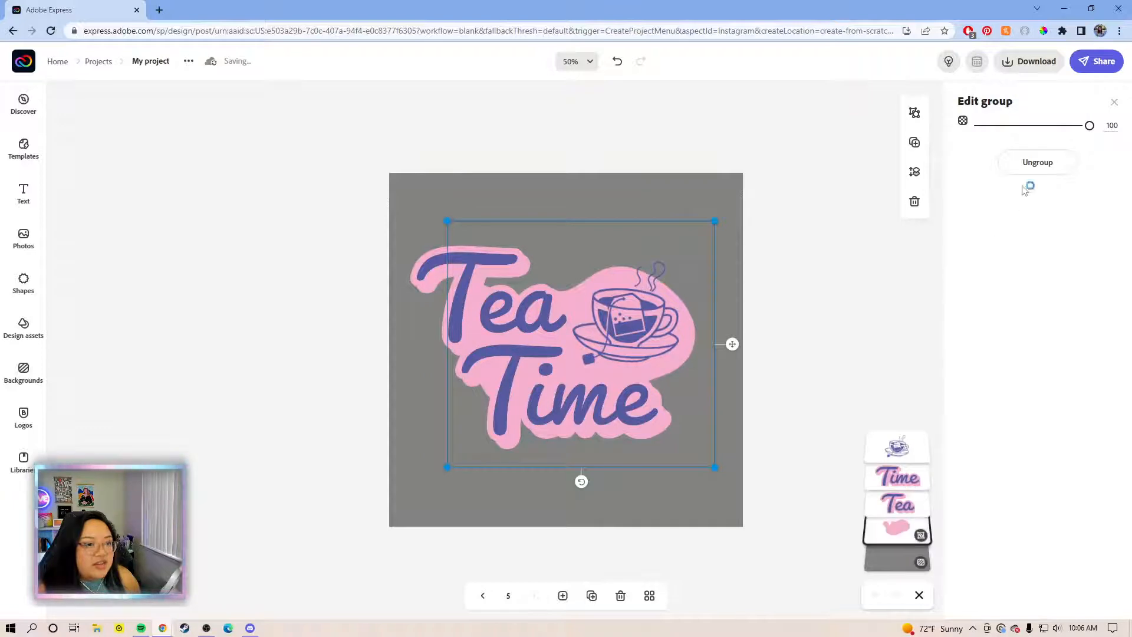
left_click(1033, 168)
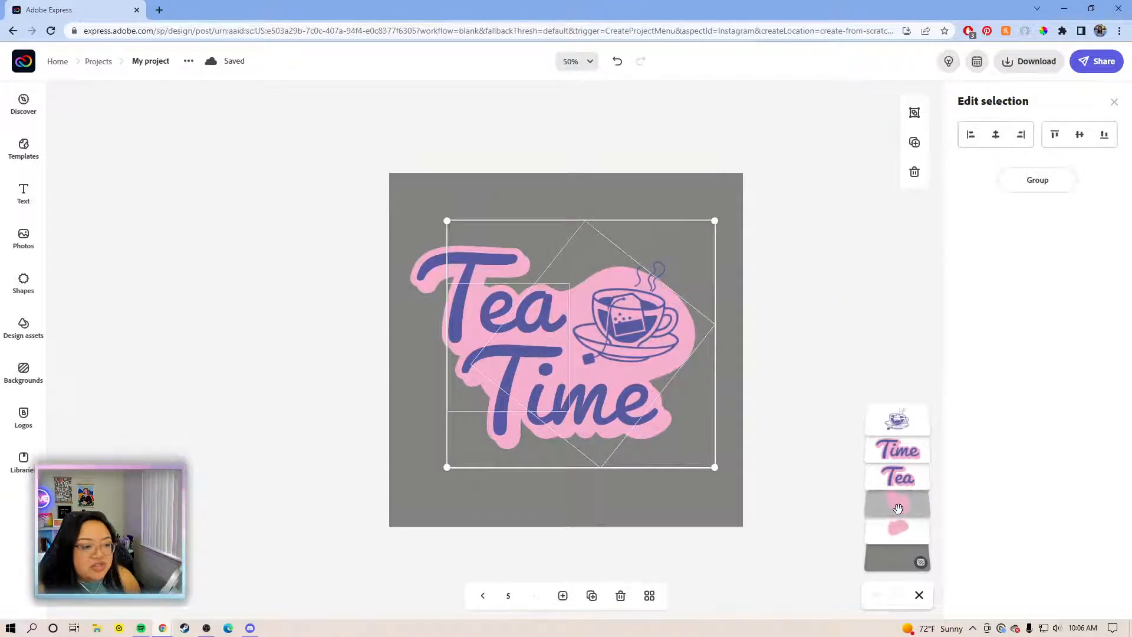
left_click(831, 425)
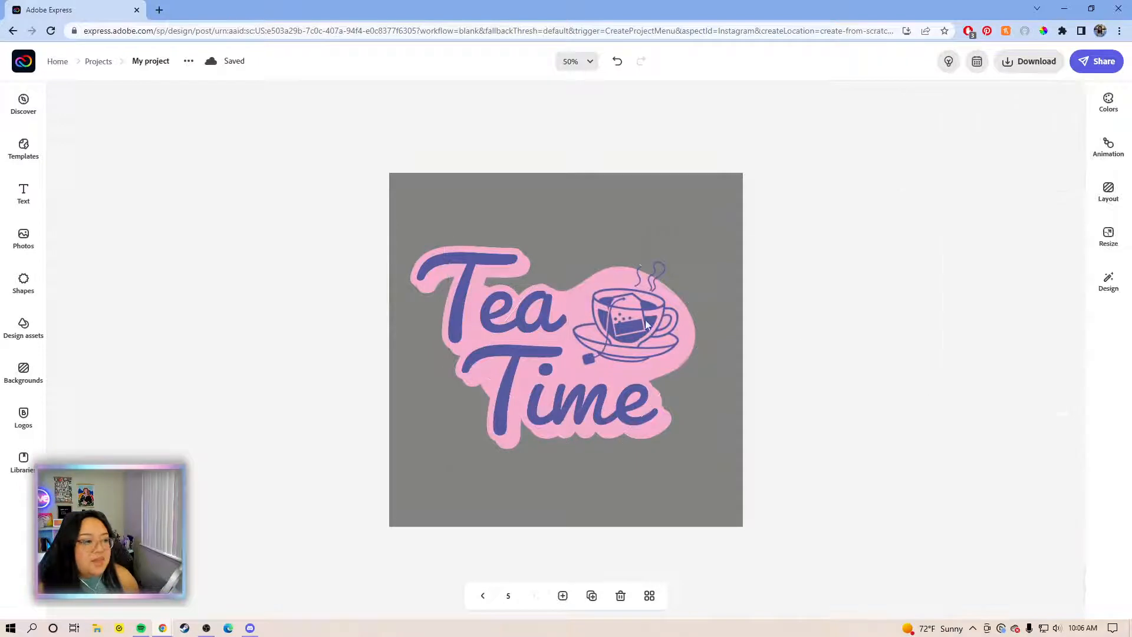
Step: Replace the word Tea with Summer
left_click(485, 297)
left_click(1000, 137)
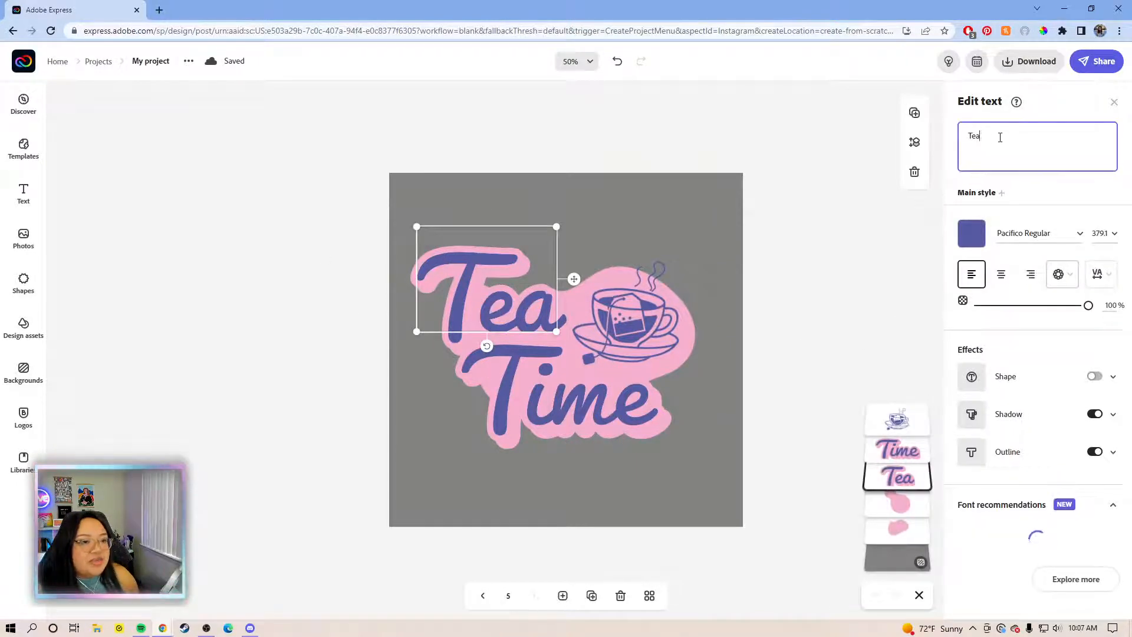
double_click(975, 135)
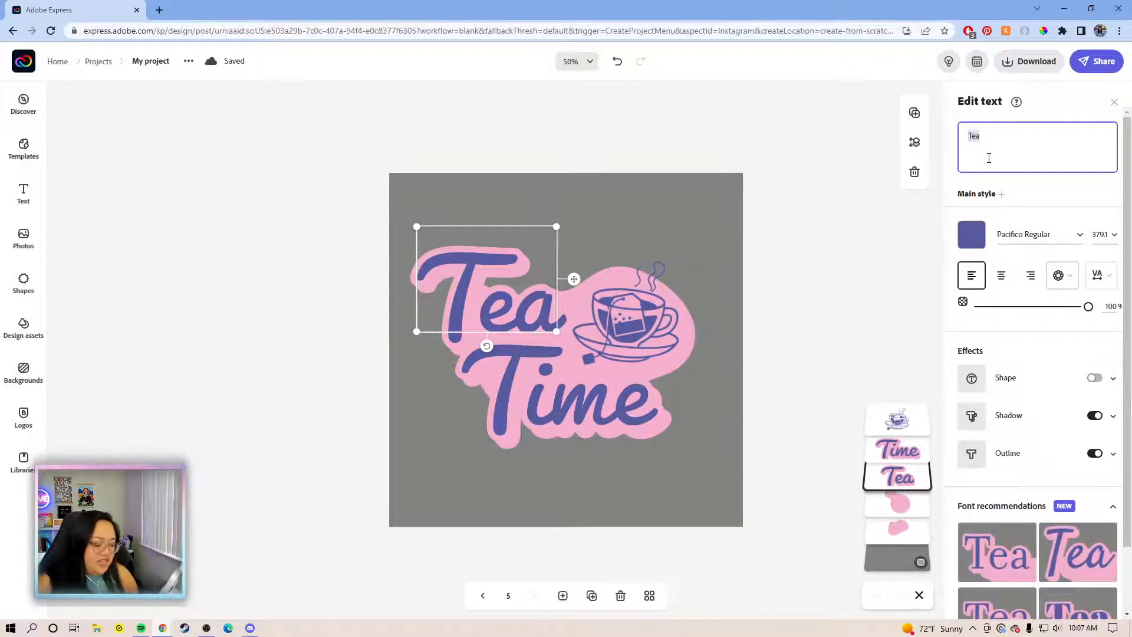
type("SU")
key("BackSpace")
type("u")
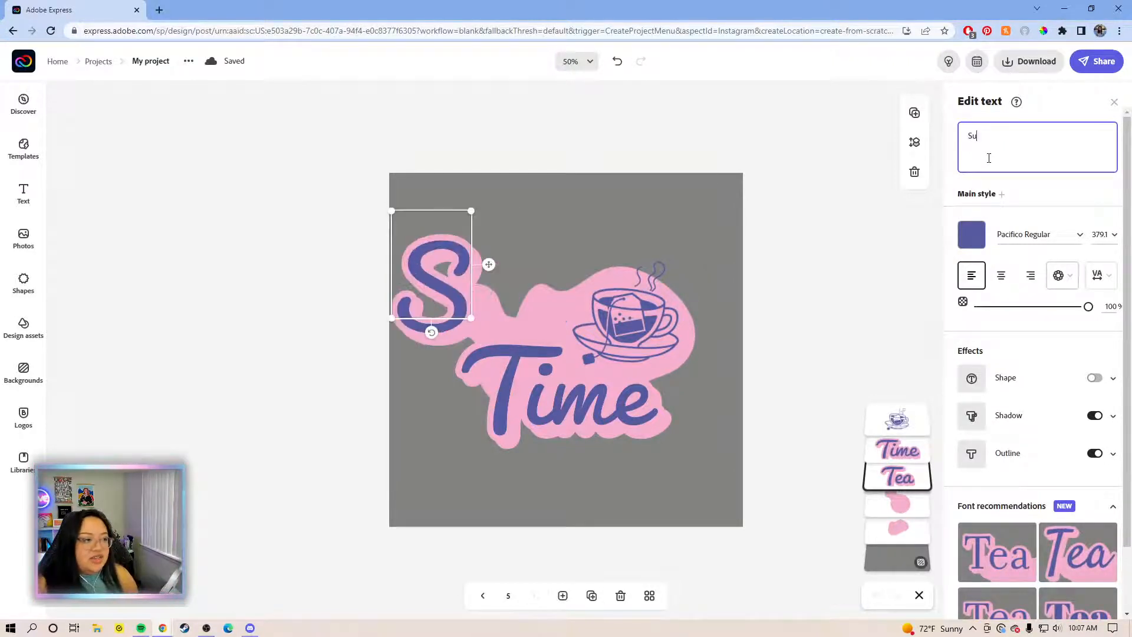
type("mmer")
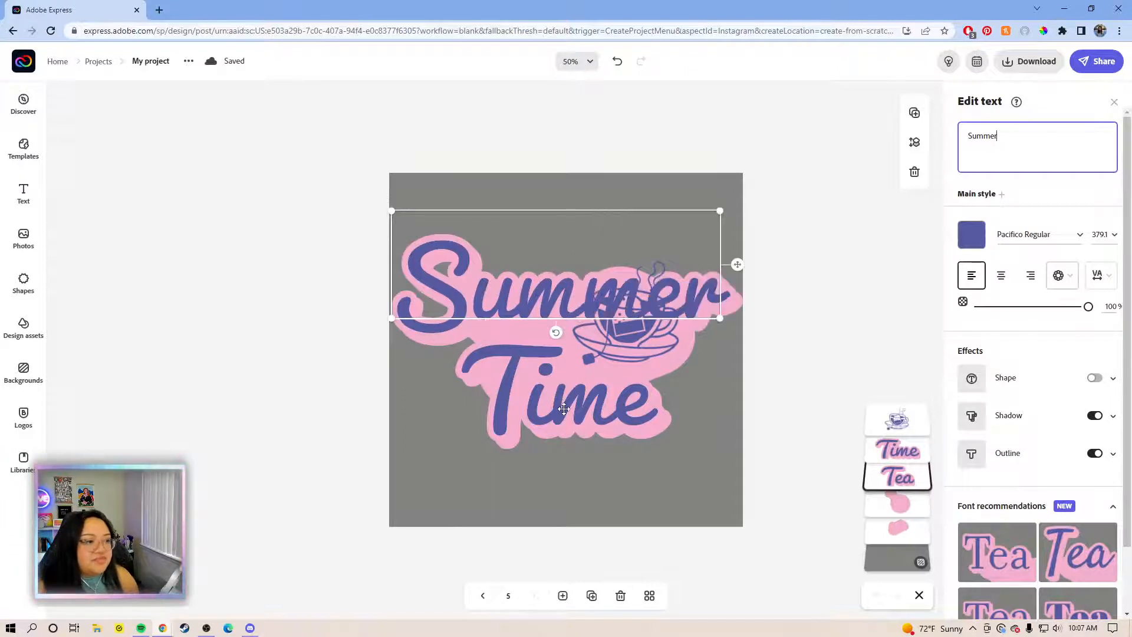
Step: Replace the word Time with Vibes and delete the teacup graphic
left_click(563, 408)
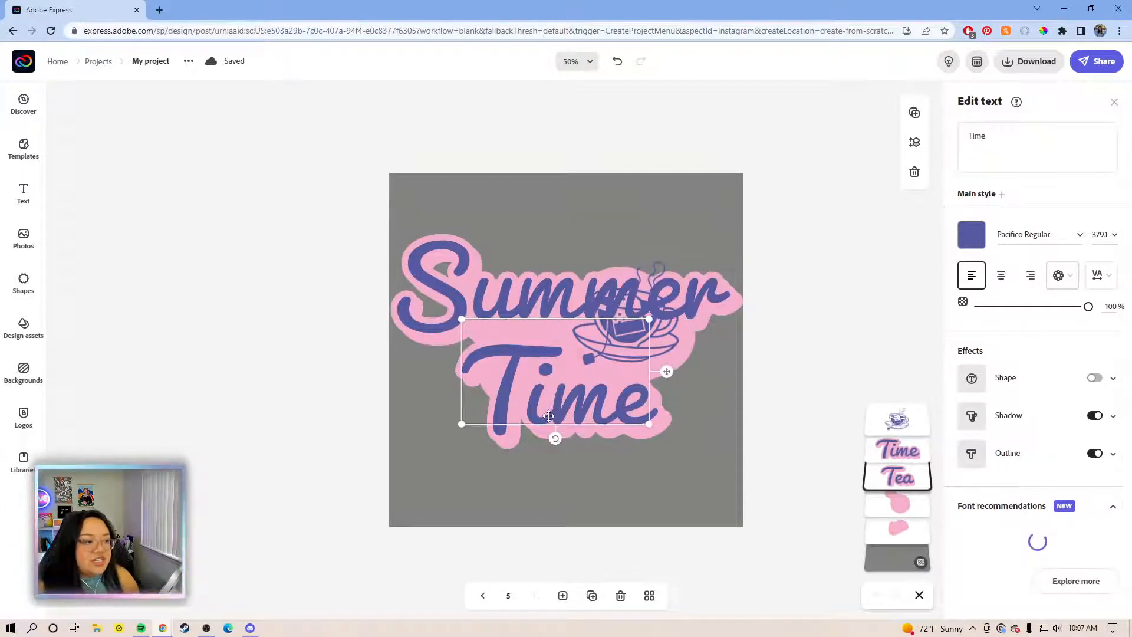
left_click(1021, 149)
key("BackSpace")
key("BackSpace")
key("BackSpace")
key("BackSpace")
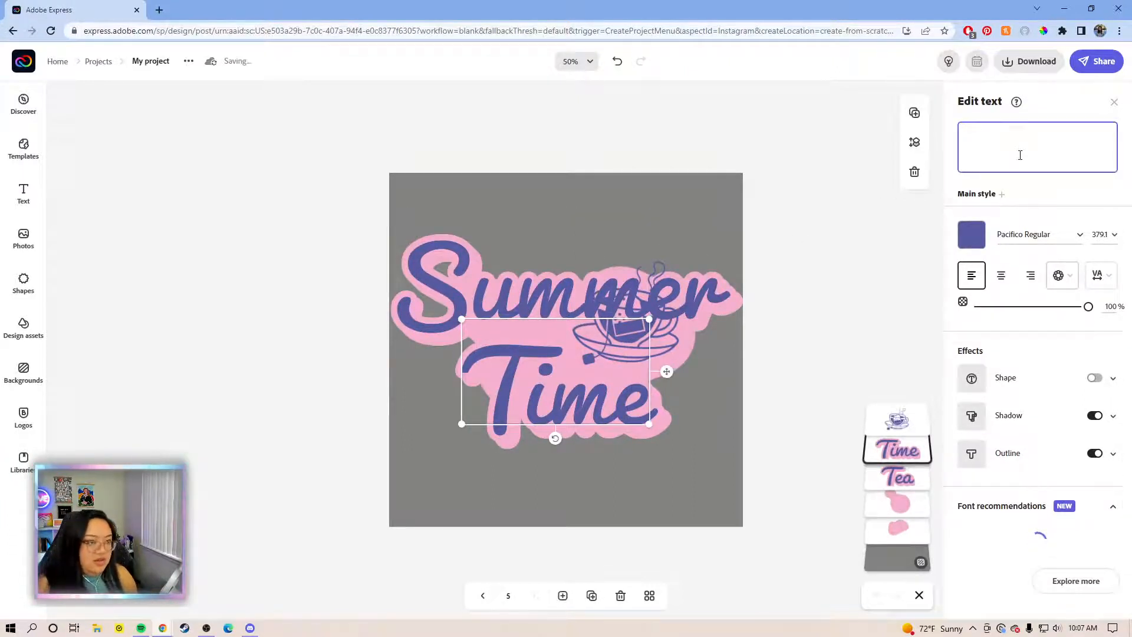
type("Vibes")
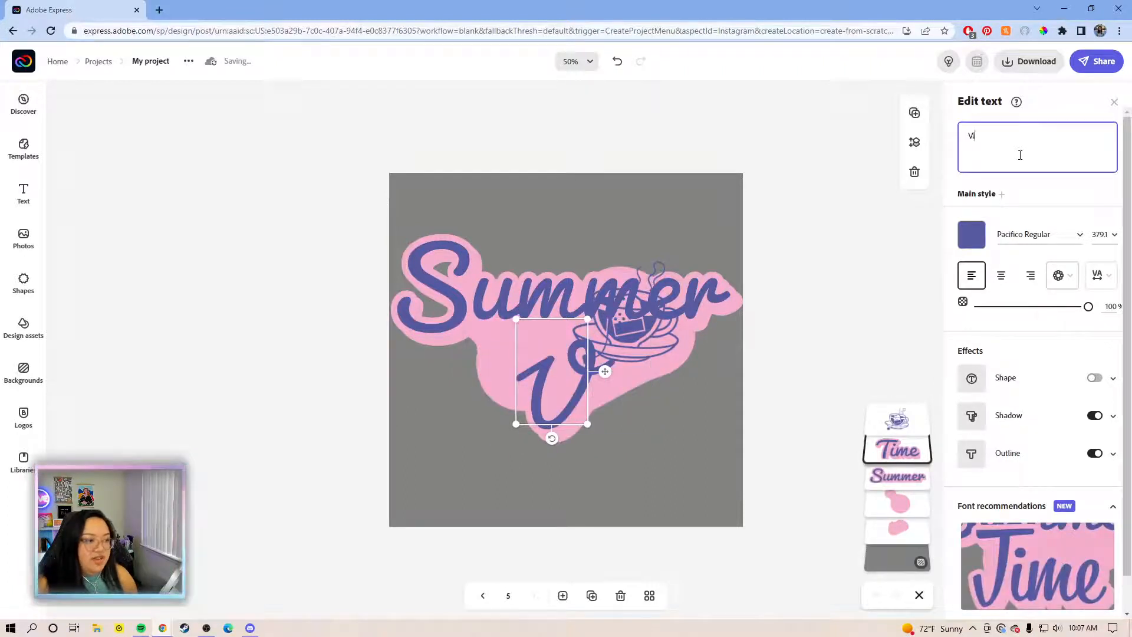
left_click(747, 305)
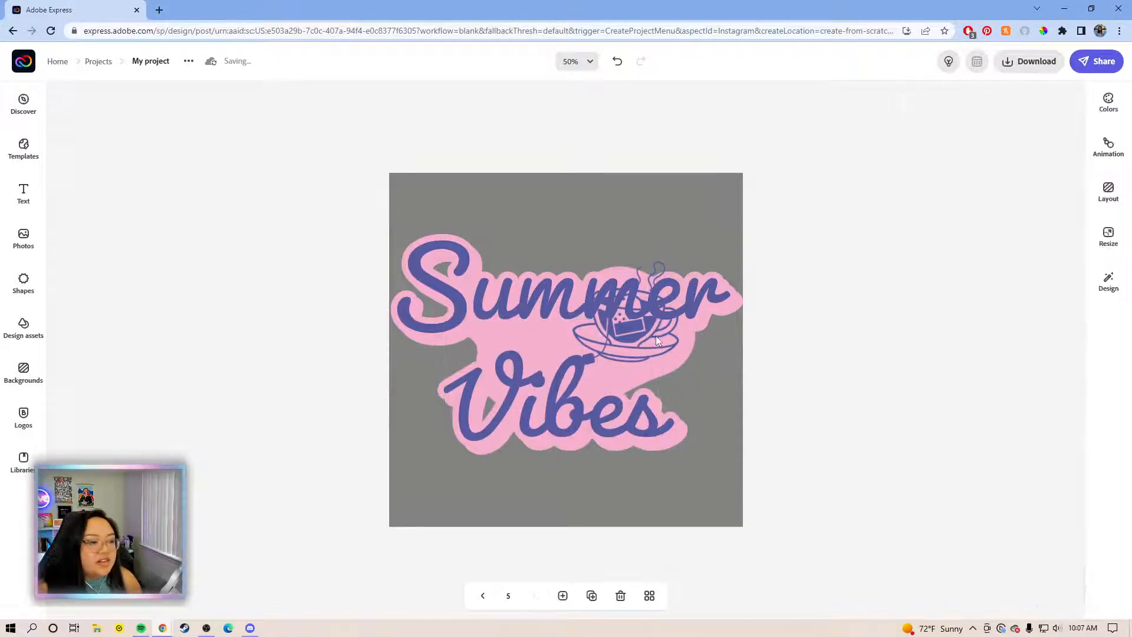
left_click(659, 334)
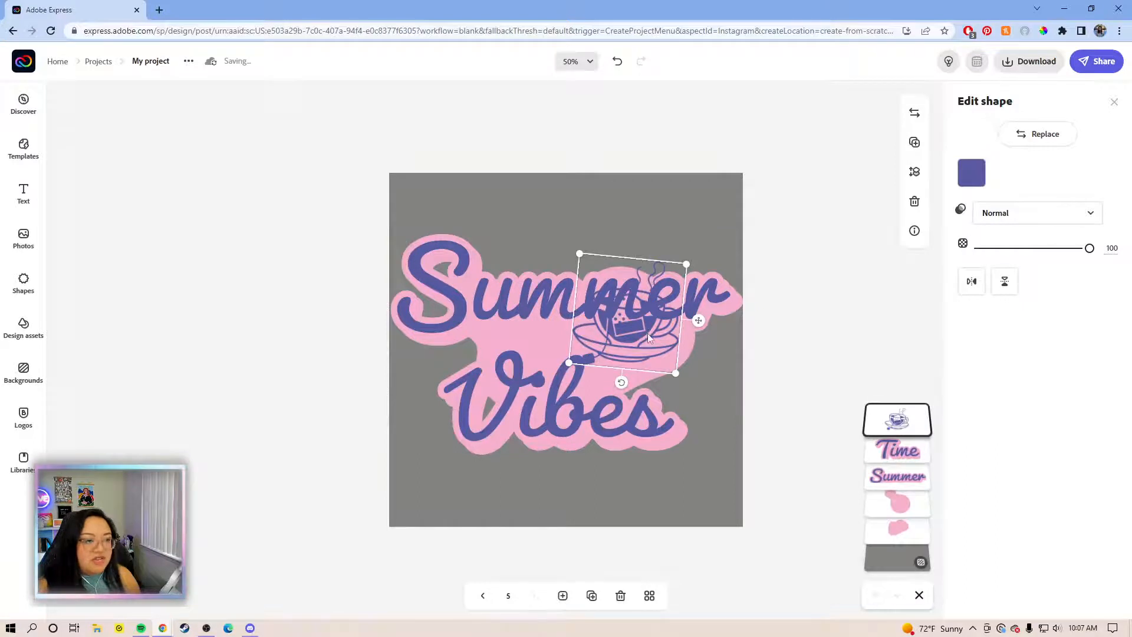
key("Delete")
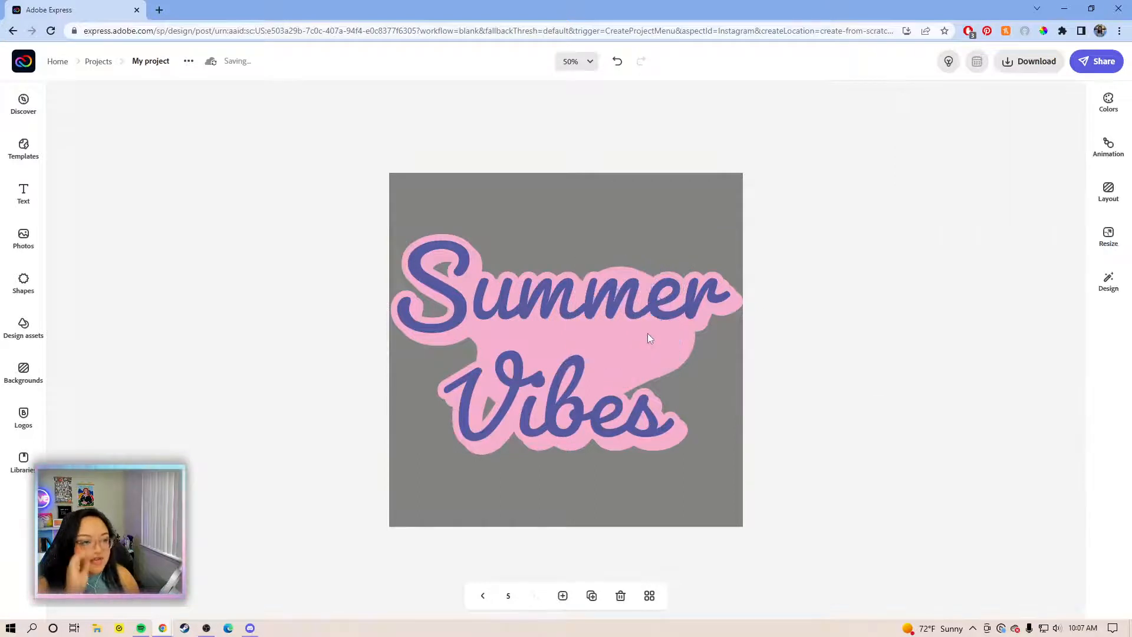
Step: Tilt the word Summer slightly counterclockwise and shrink it to a text size of about 372 so it fits the page
left_click(558, 310)
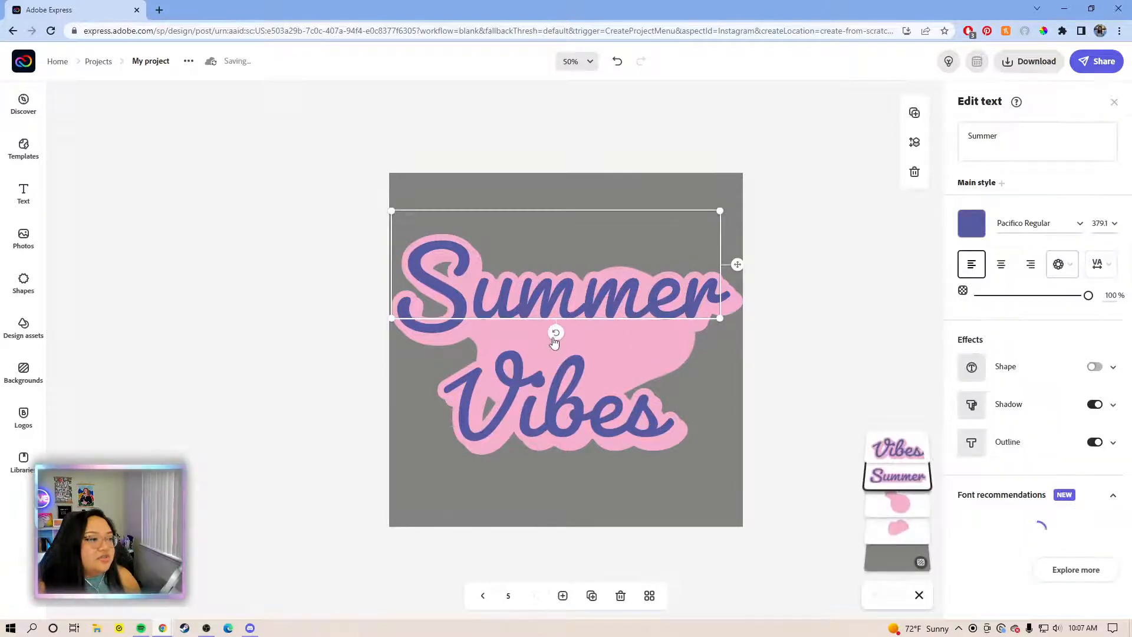
left_click_drag(557, 337, 563, 333)
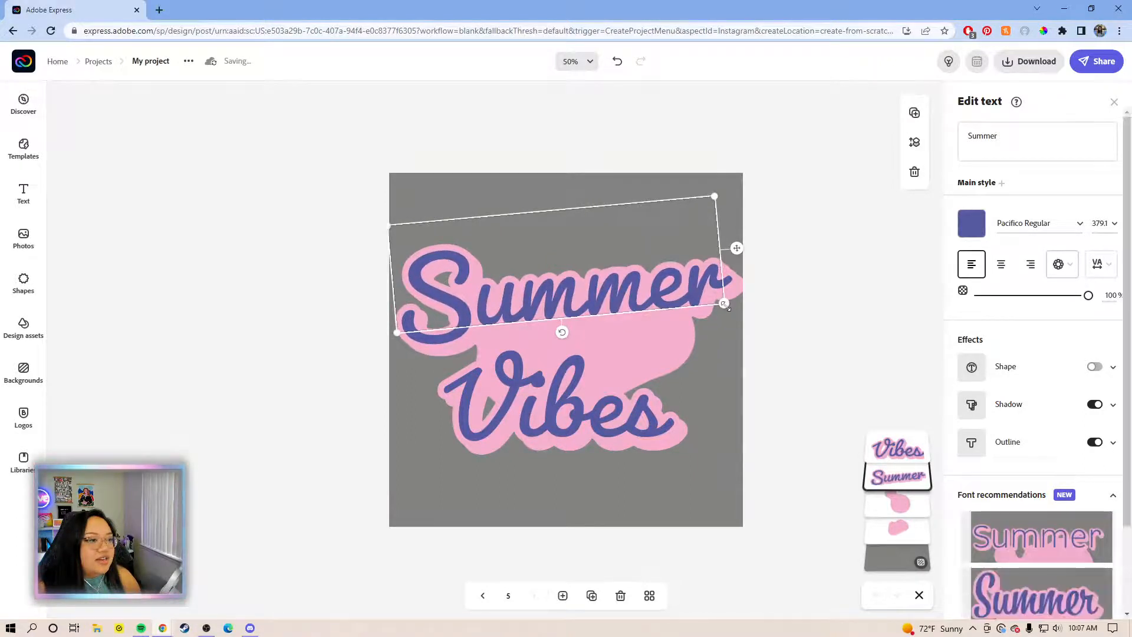
left_click_drag(724, 304, 713, 299)
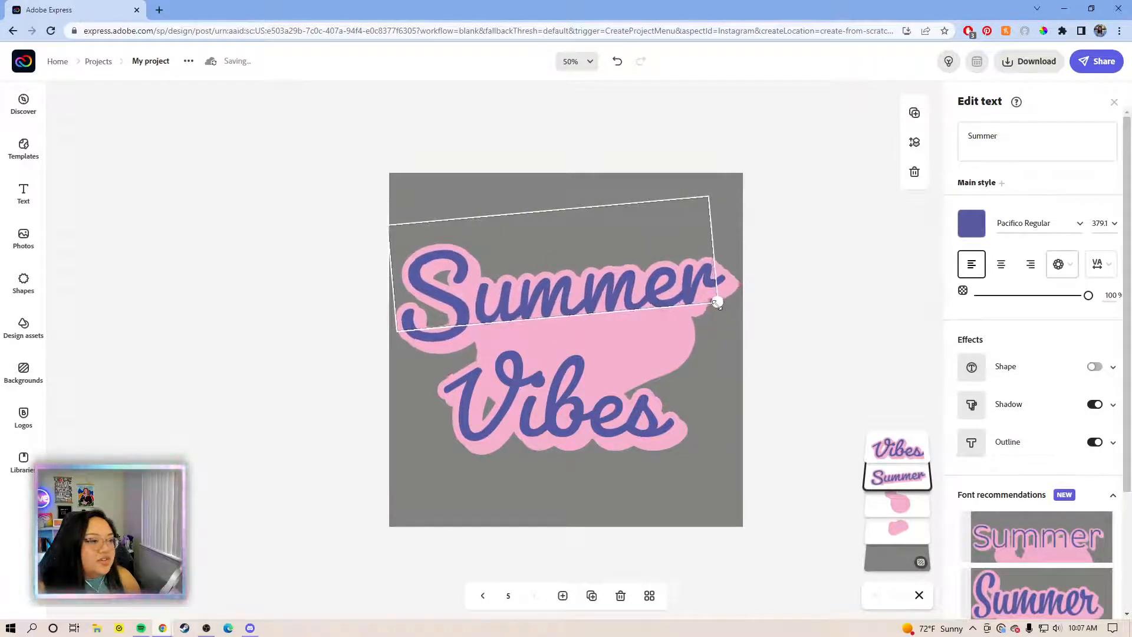
Step: Tilt the word Vibes to match Summer's slant and move it up close beneath Summer
left_click(628, 440)
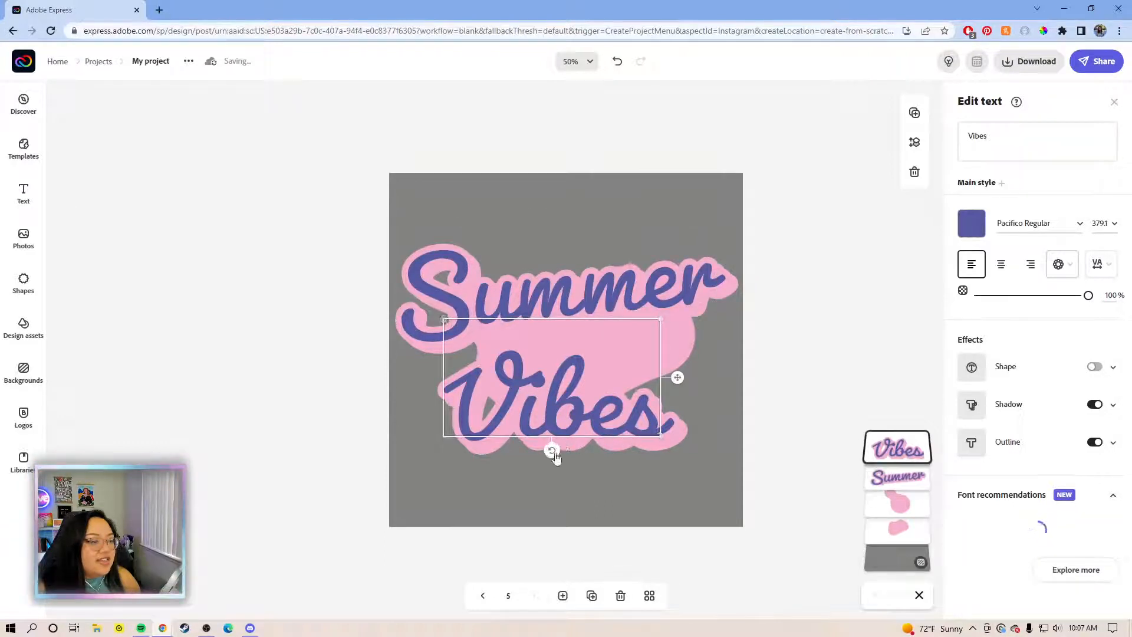
left_click_drag(552, 450, 560, 457)
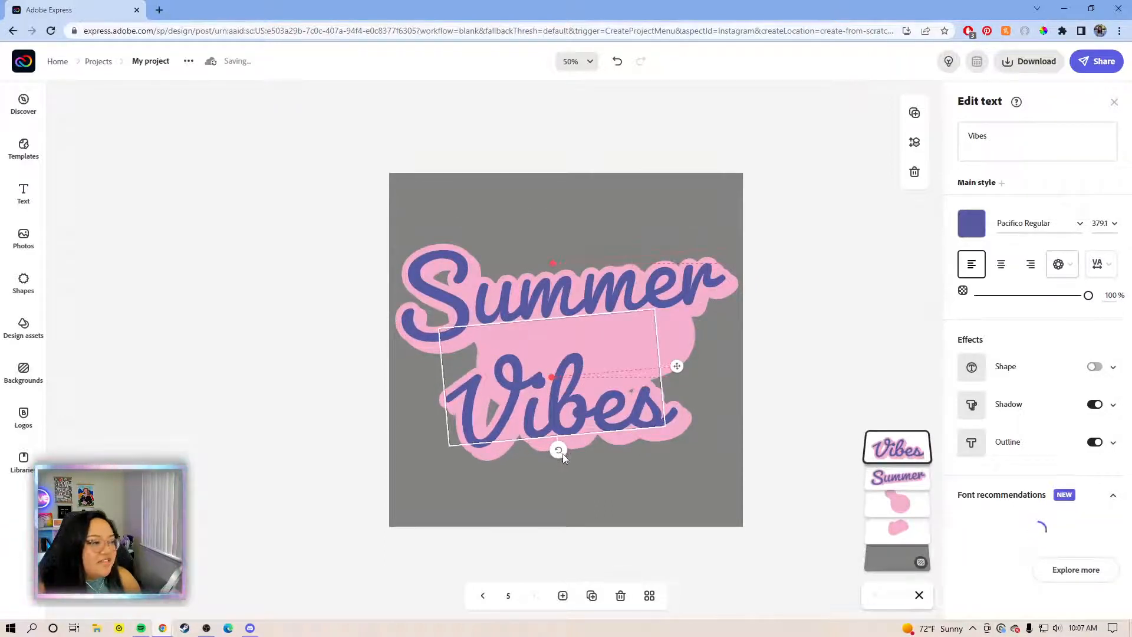
left_click_drag(679, 364, 680, 343)
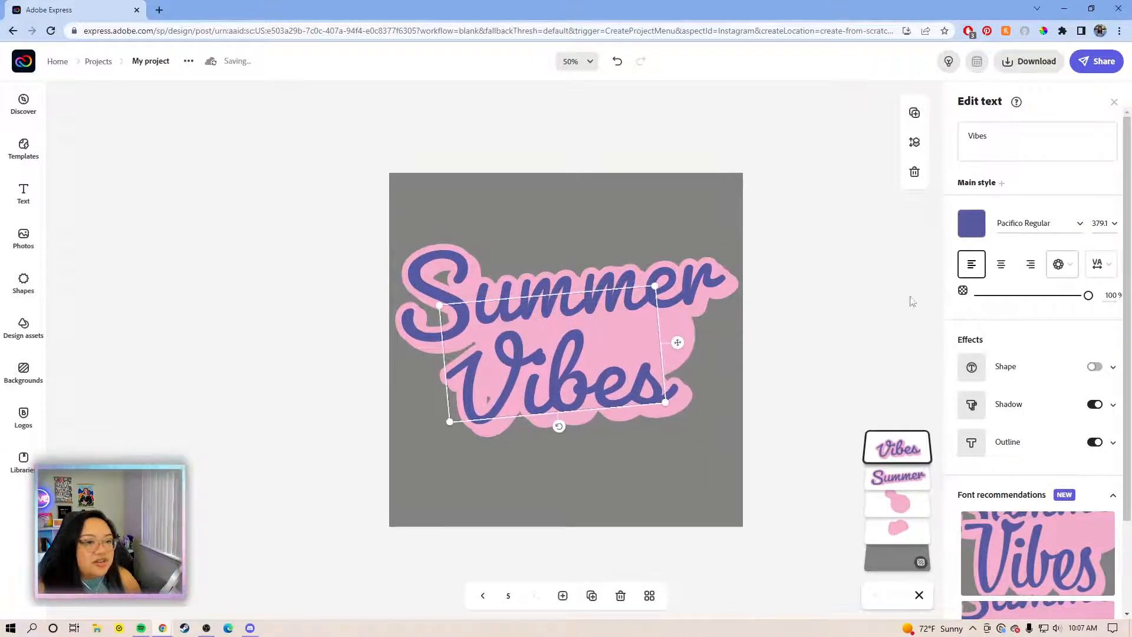
Step: Set the text size of the word Vibes to 371.6 to match Summer
left_click(594, 279)
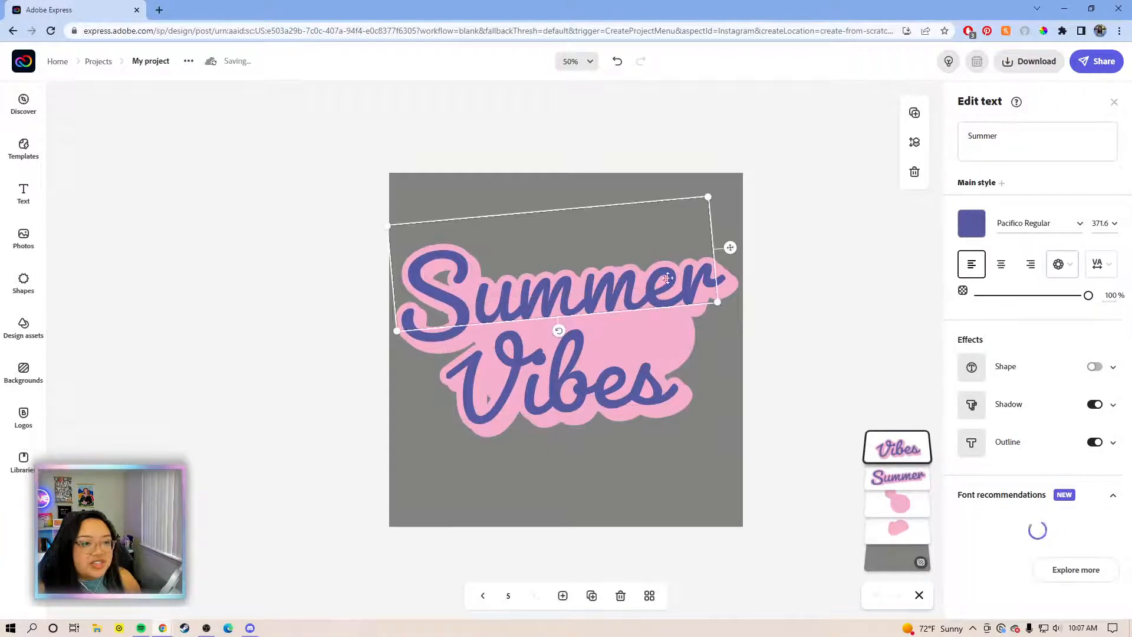
left_click(534, 366)
left_click(1115, 225)
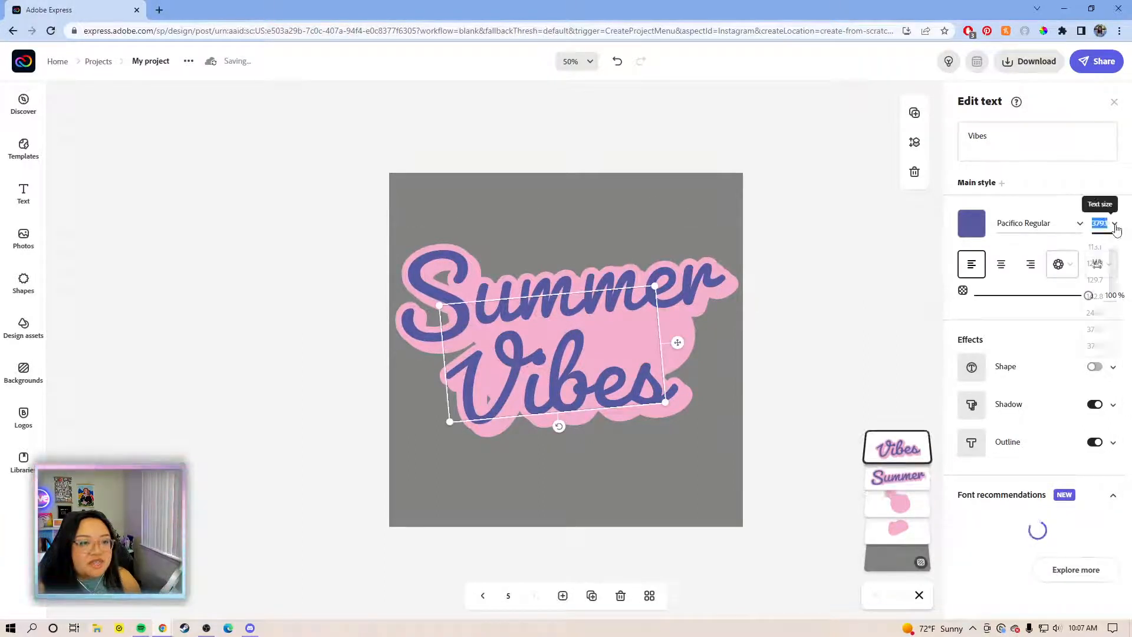
left_click(1100, 336)
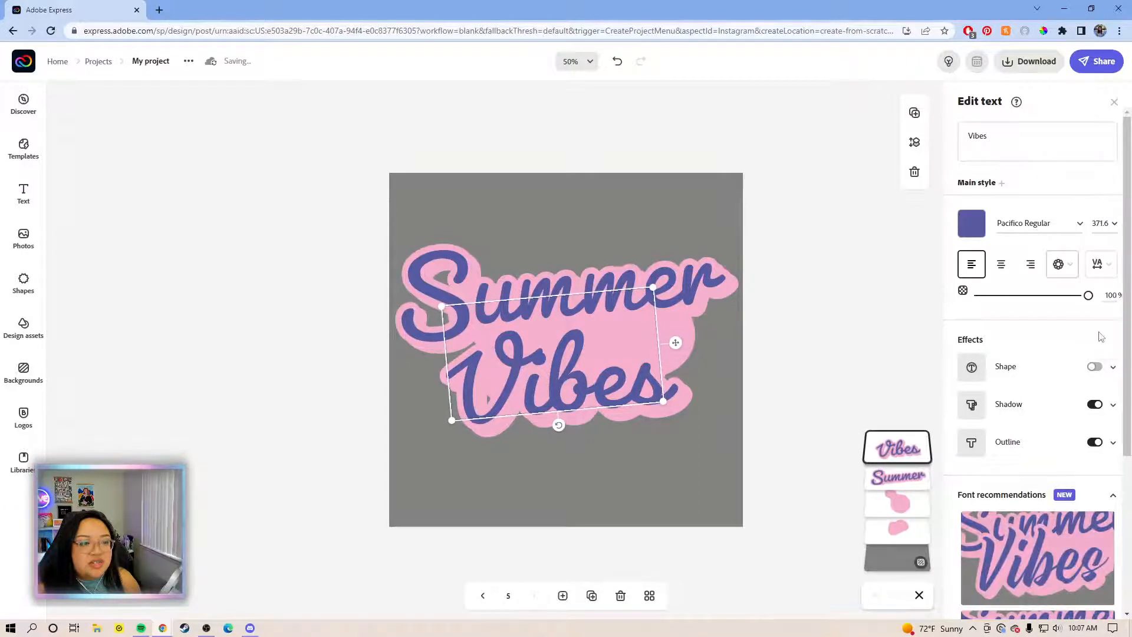
left_click(828, 287)
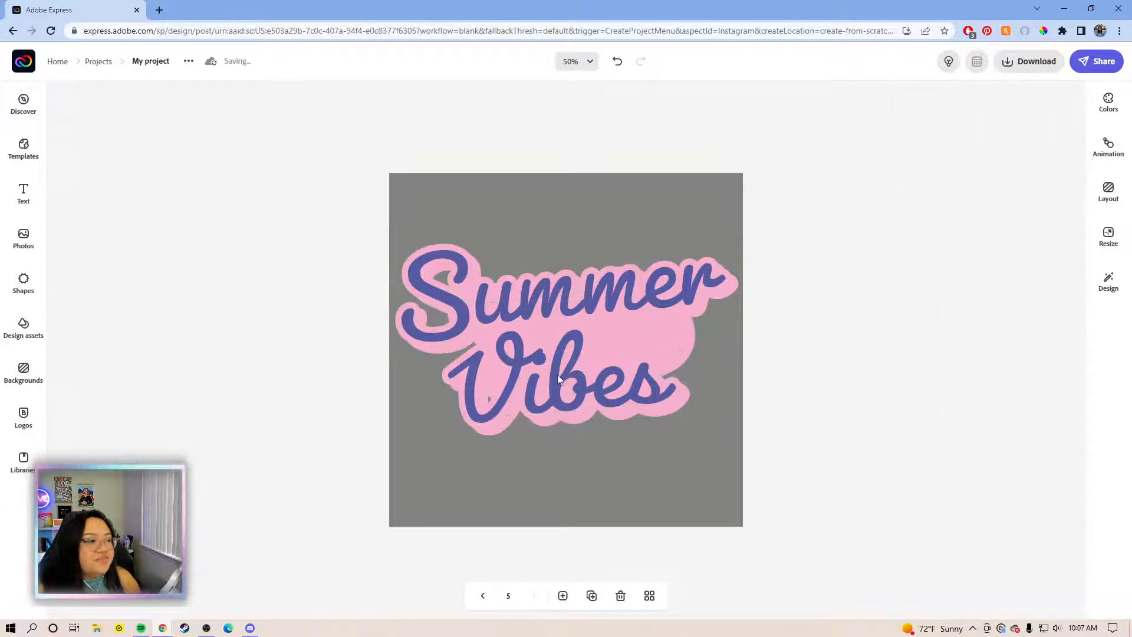
Step: Shrink the whole Summer Vibes design slightly as one selection and center it on the gray page
left_click(557, 375)
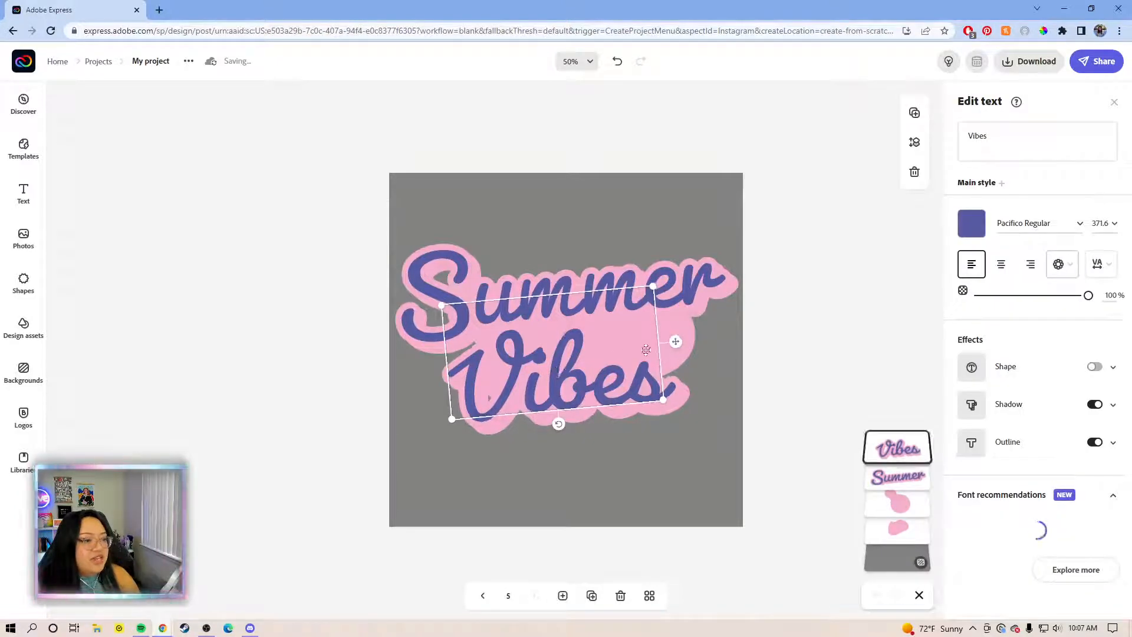
left_click(682, 356)
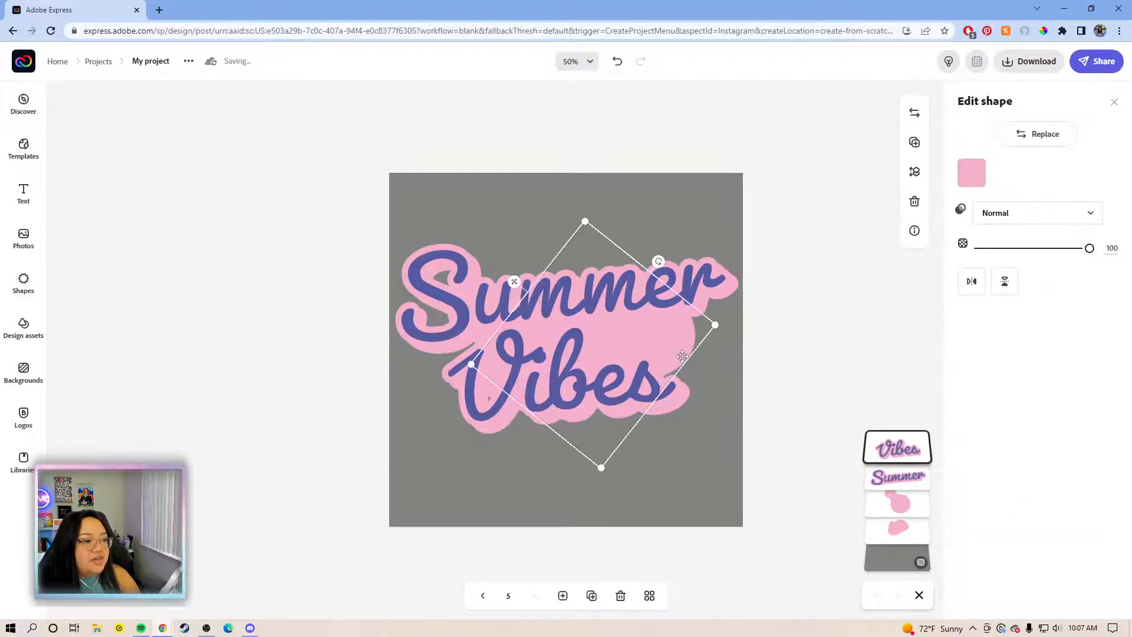
left_click(808, 329)
left_click_drag(795, 431, 375, 250)
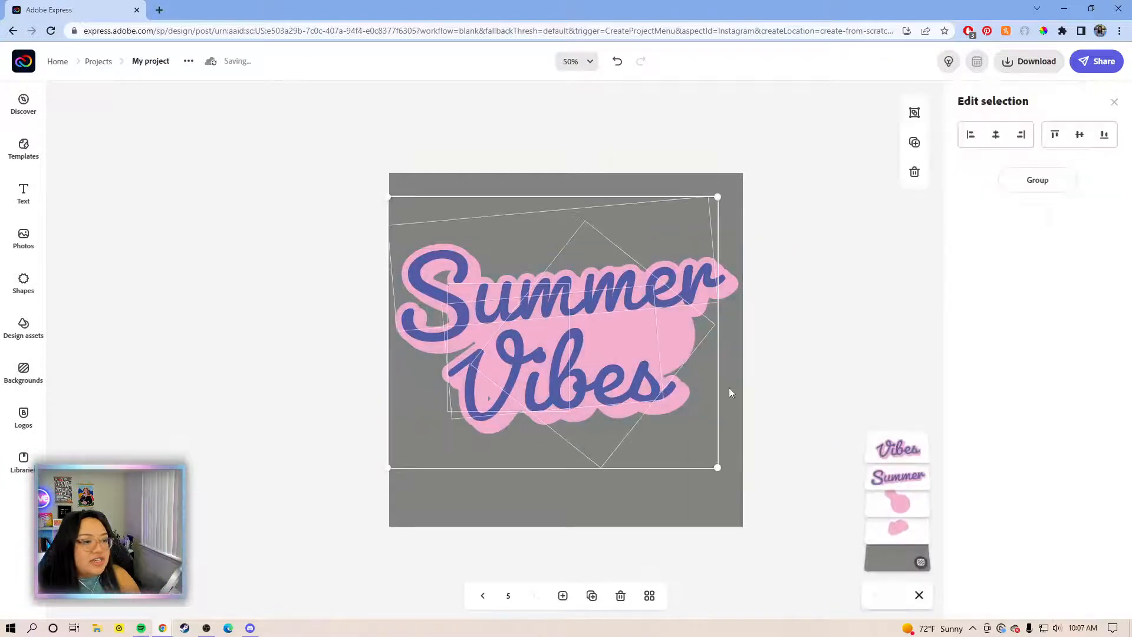
left_click_drag(717, 468, 689, 442)
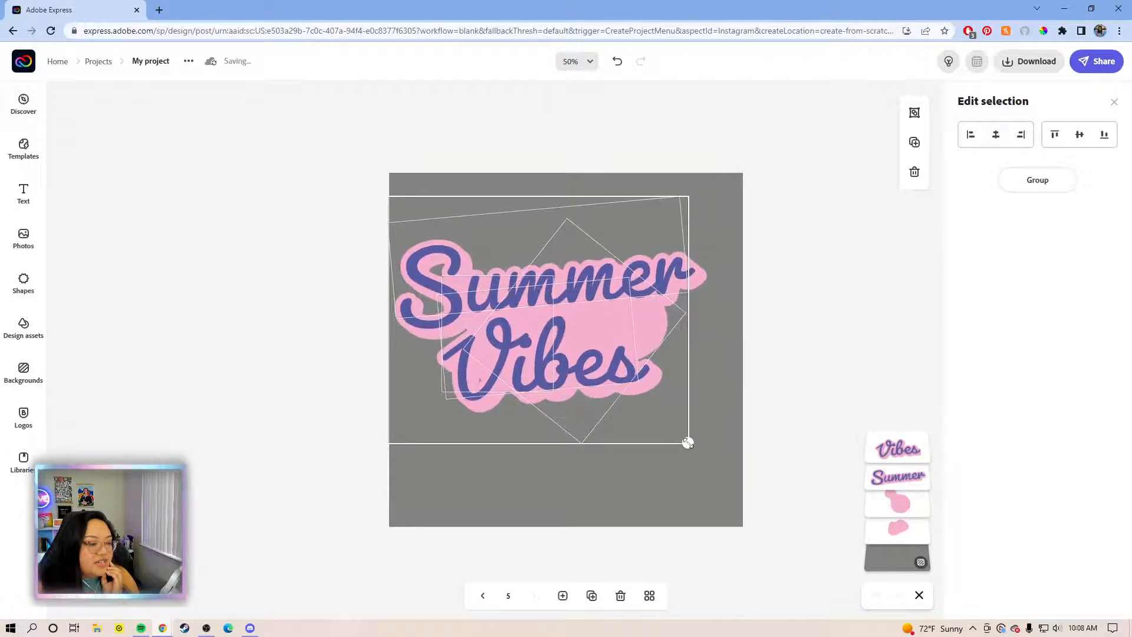
left_click_drag(575, 336, 593, 349)
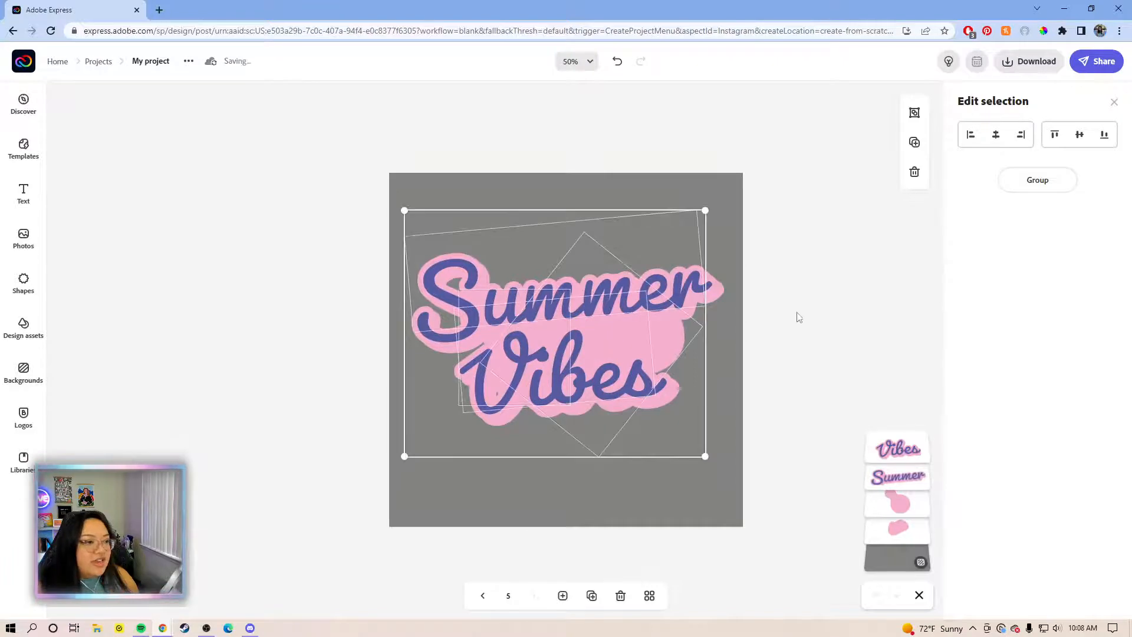
left_click(777, 323)
Step: Enlarge the larger pink backing shape and shift it right so it extends past the end of Vibes
left_click(680, 338)
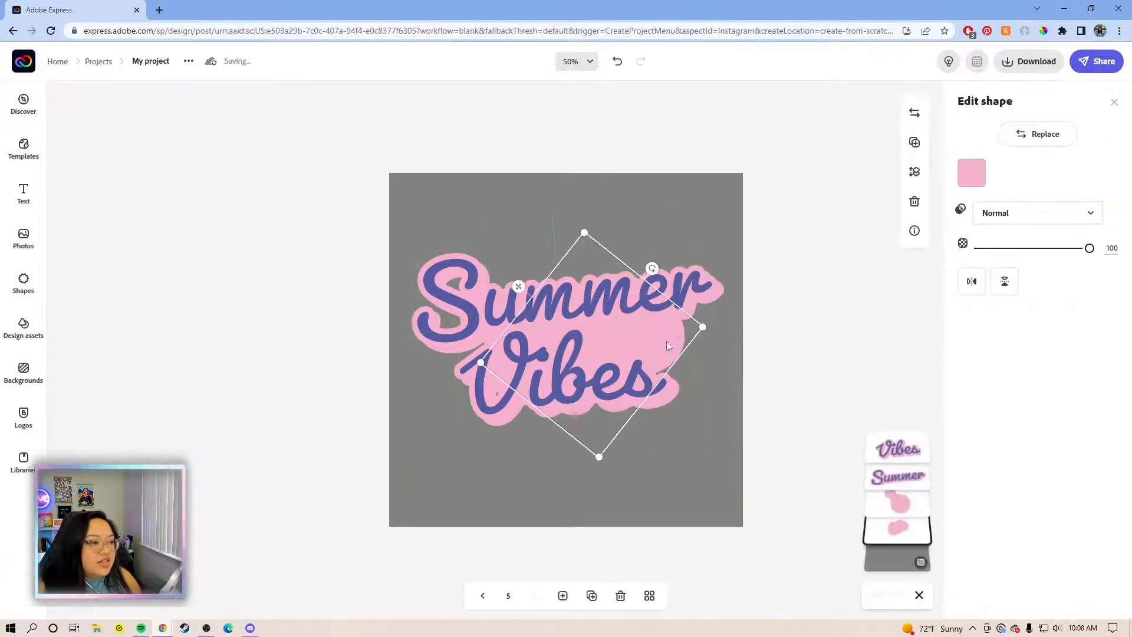
left_click_drag(667, 341, 661, 343)
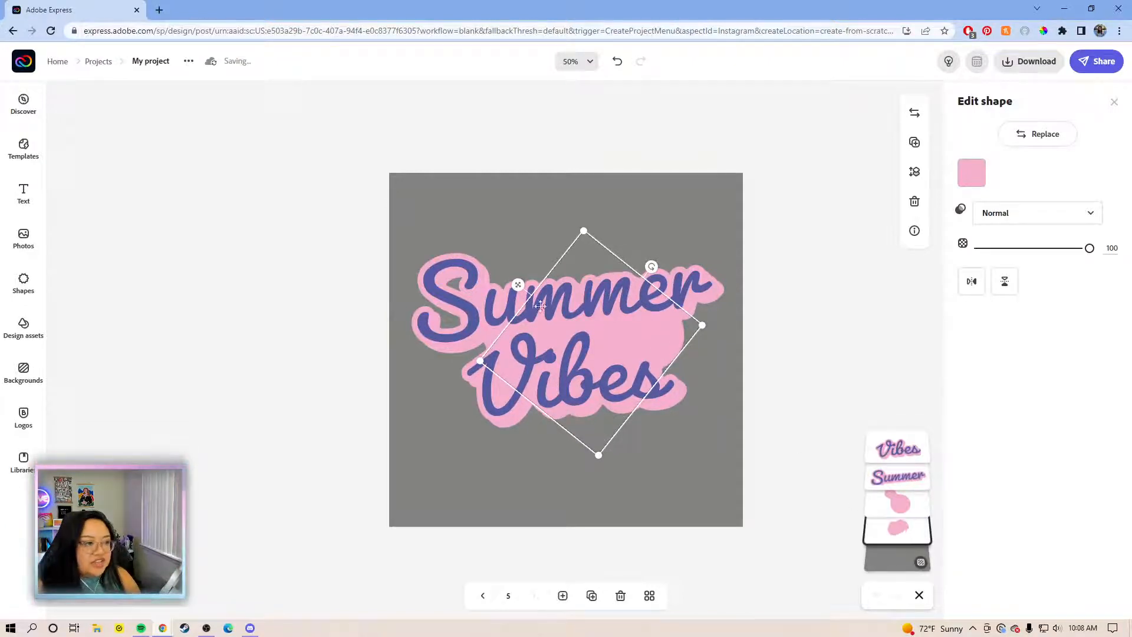
left_click_drag(519, 283, 552, 288)
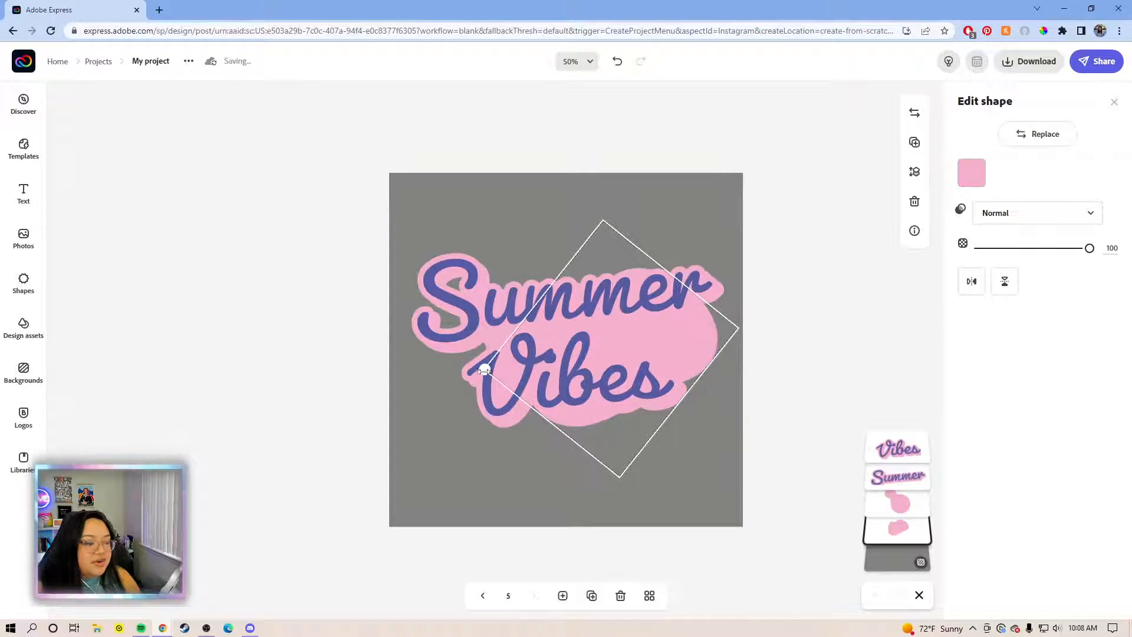
left_click_drag(483, 370, 472, 371)
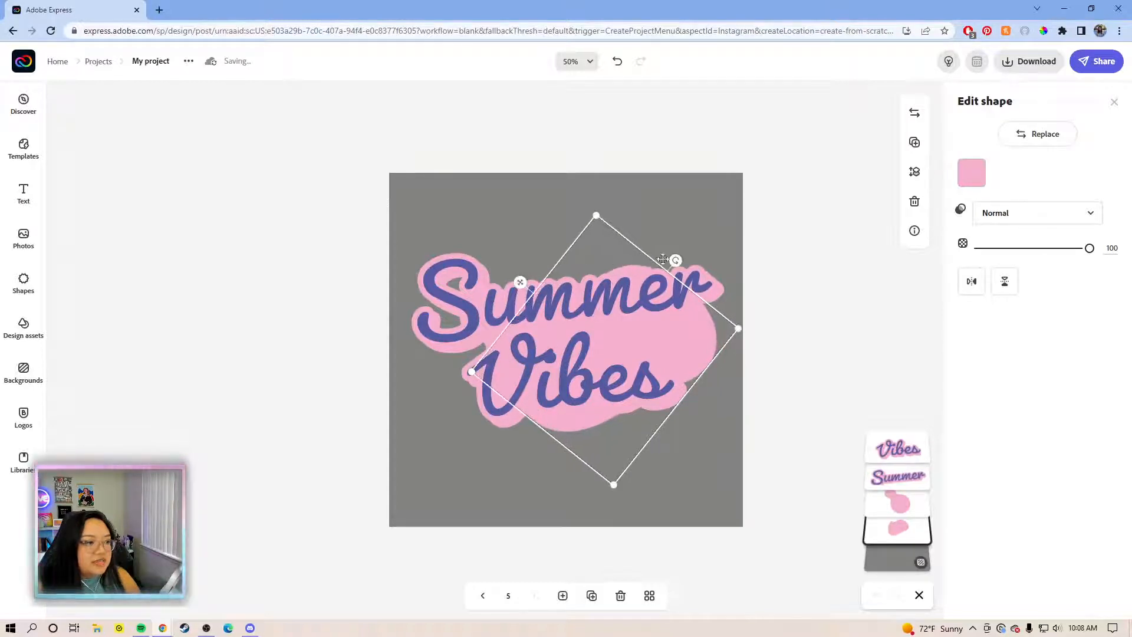
Step: Rotate the larger pink backing shape clockwise and move it further right to fill the space beside Vibes, undoing the accidental shift of Summer
left_click_drag(676, 260, 691, 272)
left_click_drag(612, 236, 623, 235)
key("ctrl+z")
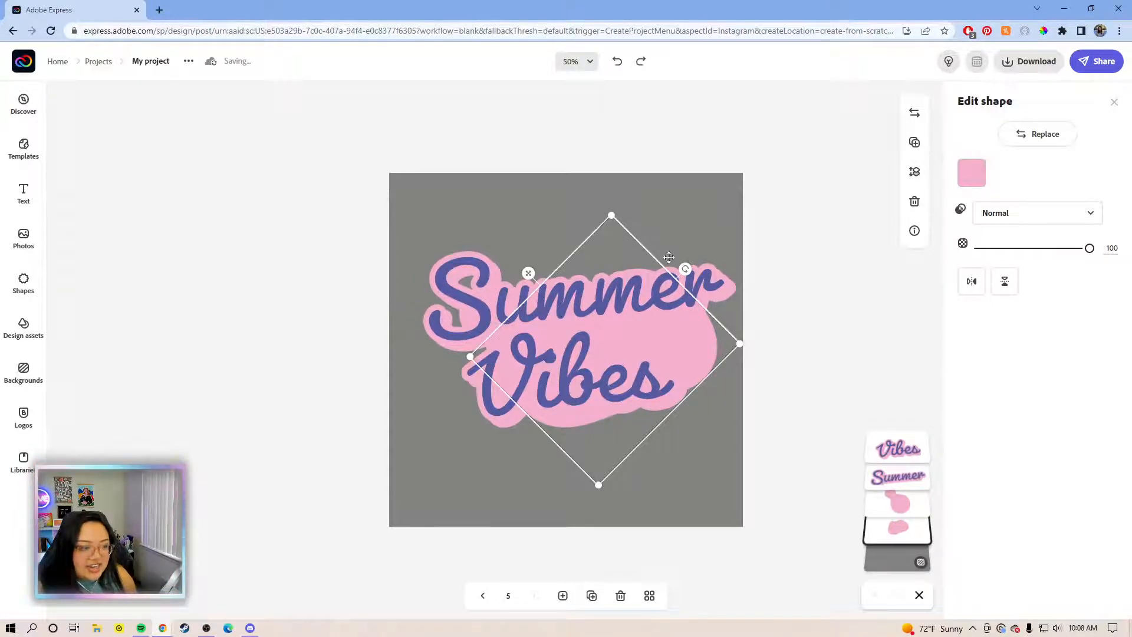
left_click_drag(536, 270, 551, 270)
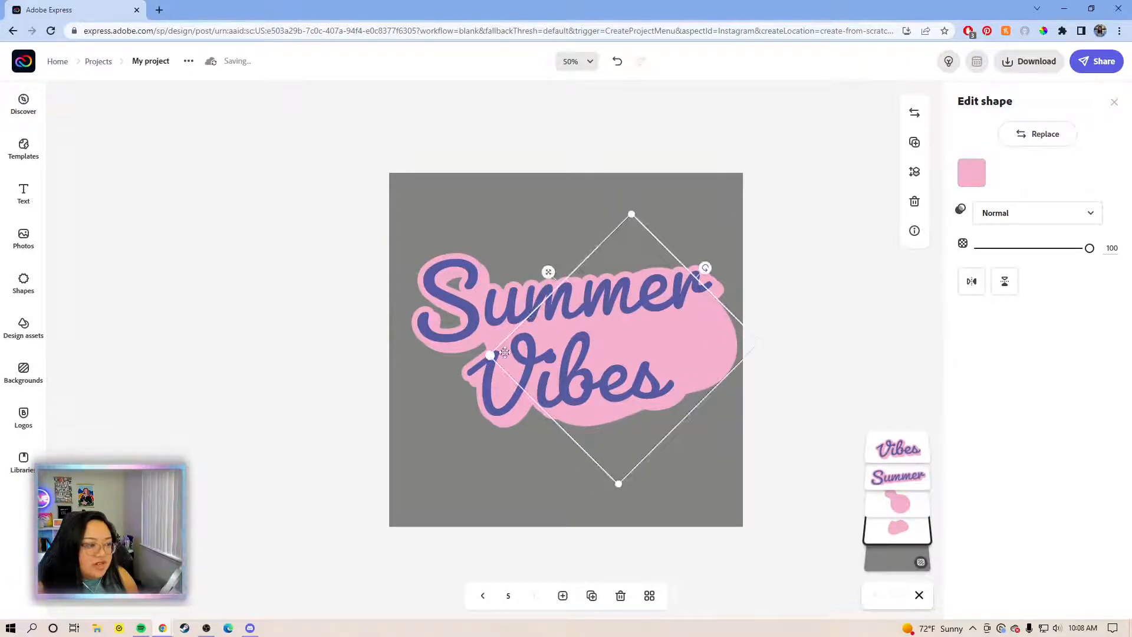
left_click_drag(706, 272, 715, 283)
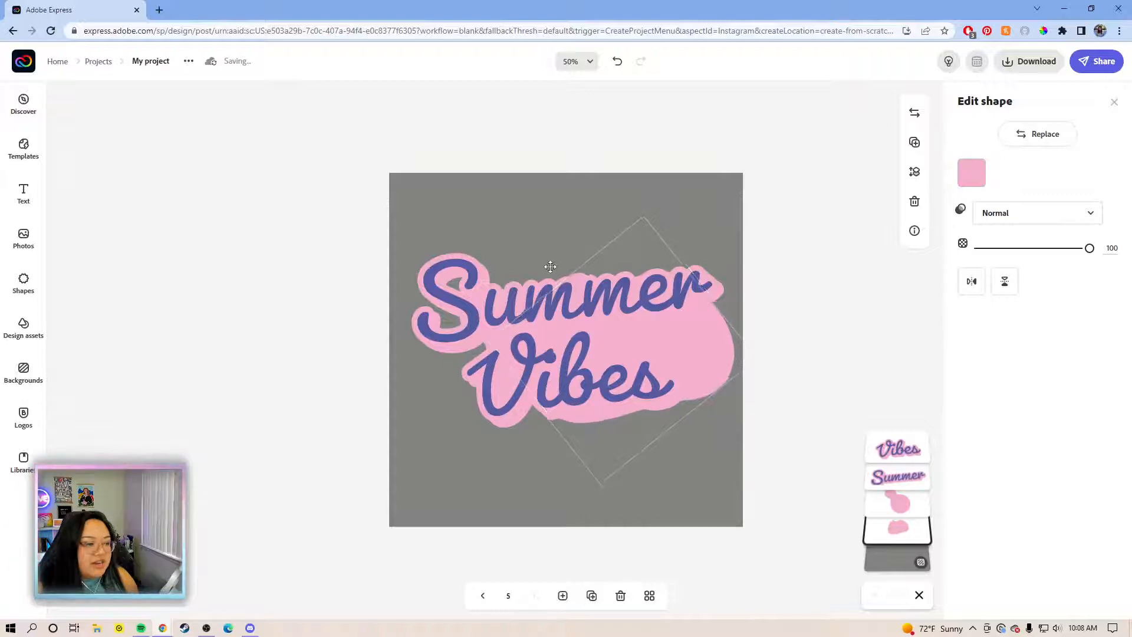
left_click_drag(550, 266, 556, 263)
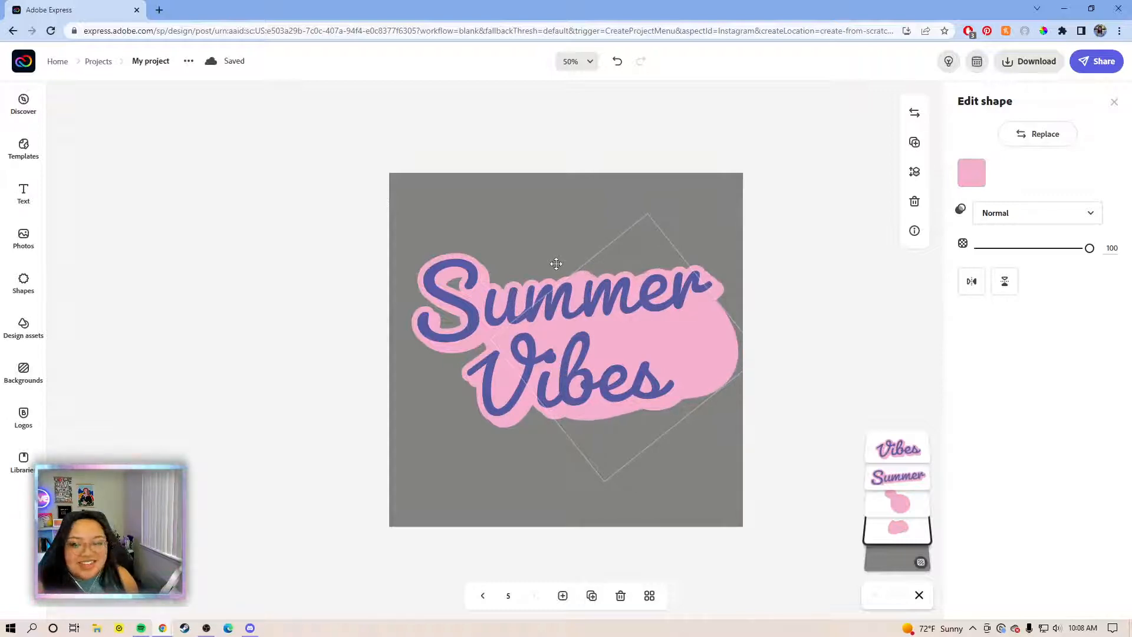
left_click_drag(556, 263, 556, 263)
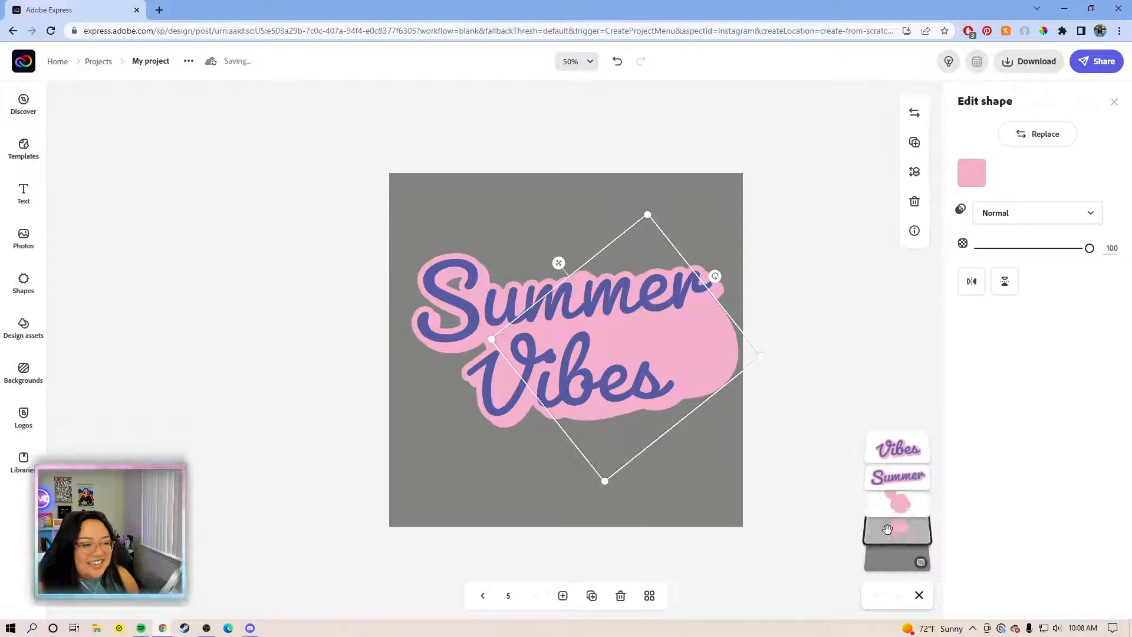
Step: Enlarge the smaller pink backing shape and move it left to fill the gap between the S and the V
left_click(899, 502)
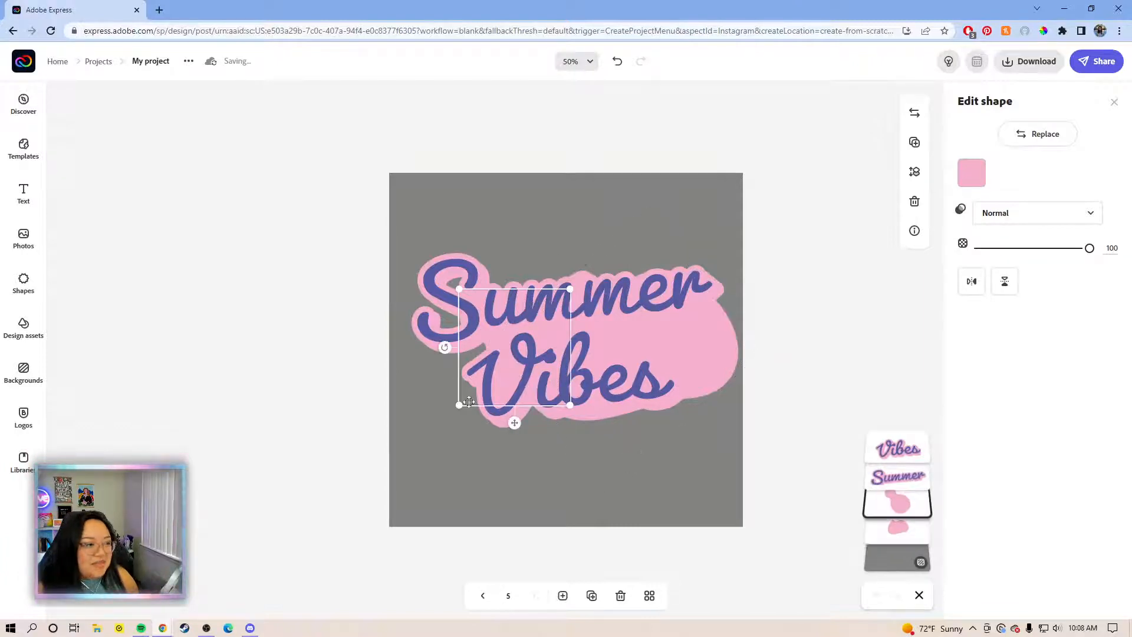
left_click_drag(460, 406, 431, 416)
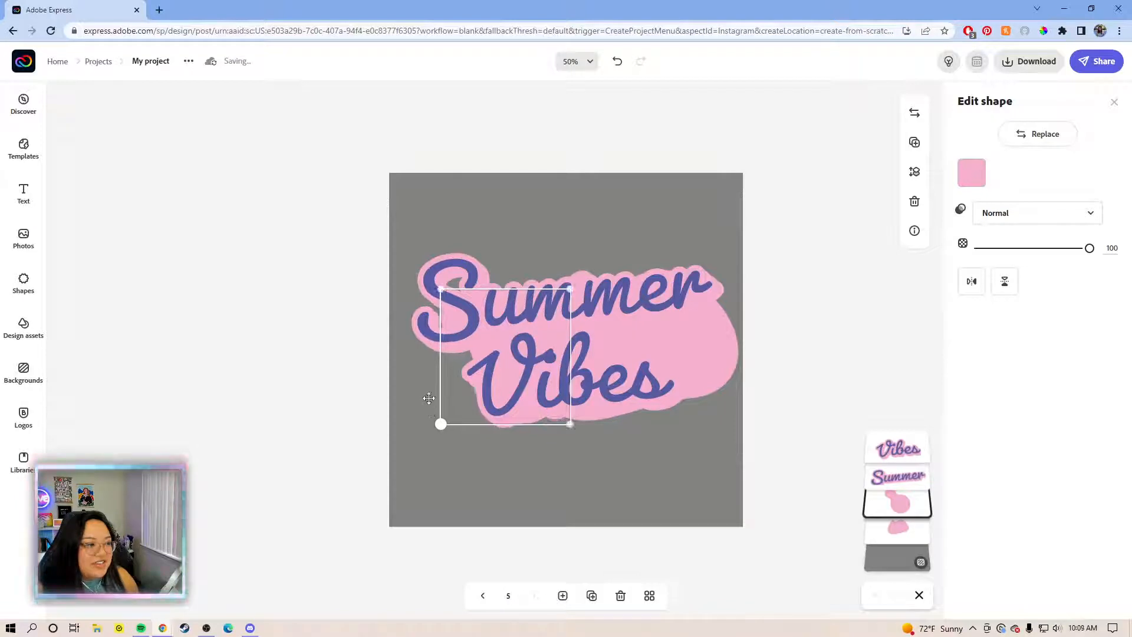
left_click_drag(505, 442, 488, 424)
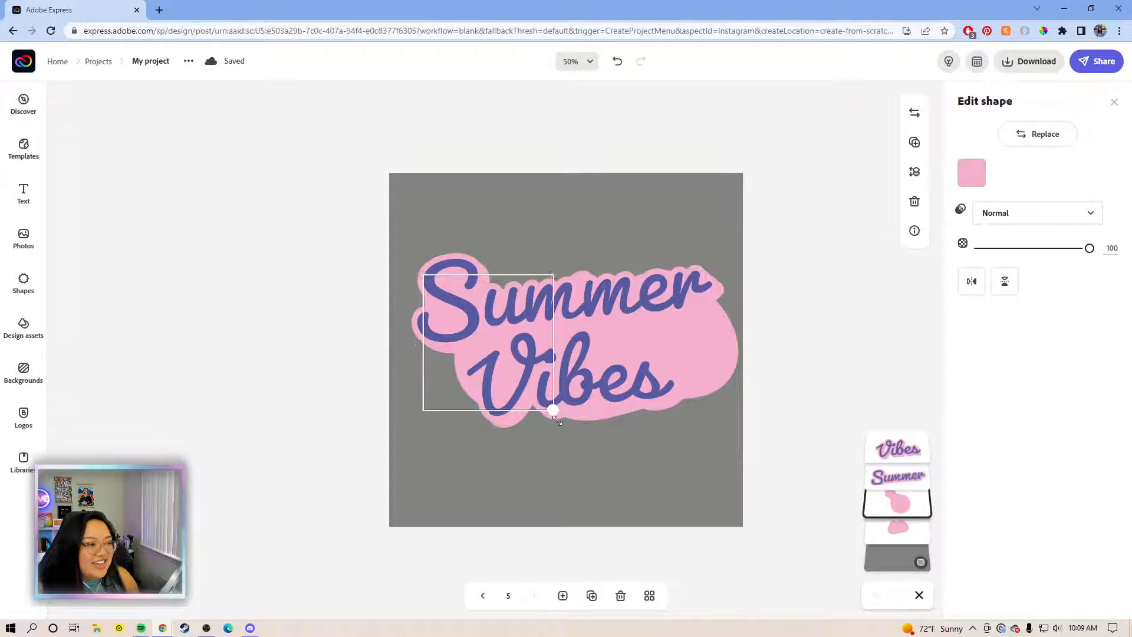
mouse_move(557, 420)
left_mouse_down()
mouse_move(544, 415)
mouse_move(564, 419)
mouse_move(569, 435)
mouse_move(561, 431)
left_mouse_up()
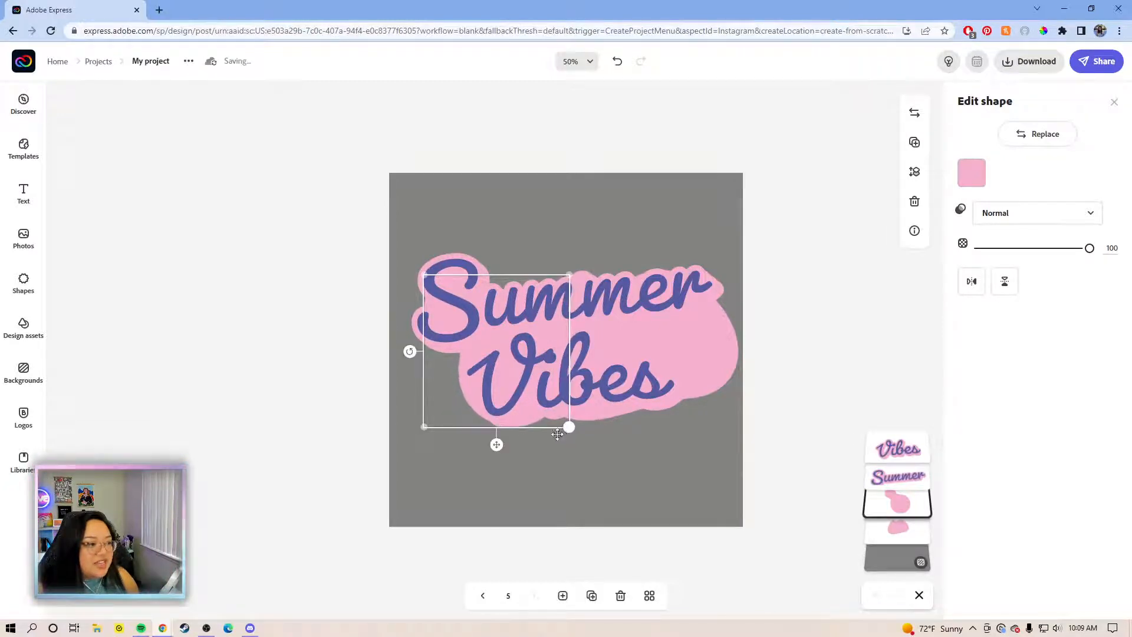
left_click_drag(493, 442, 484, 443)
left_click(802, 365)
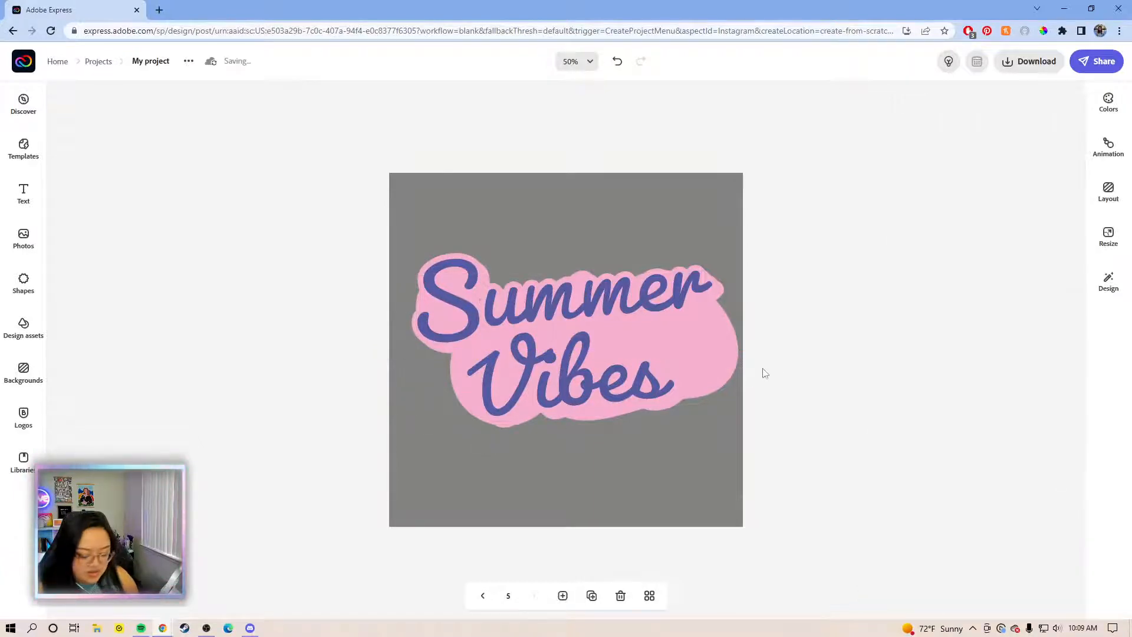
Step: Nudge the smaller pink backing shape down and enlarge it slightly to smooth the outline around the V
left_click(449, 353)
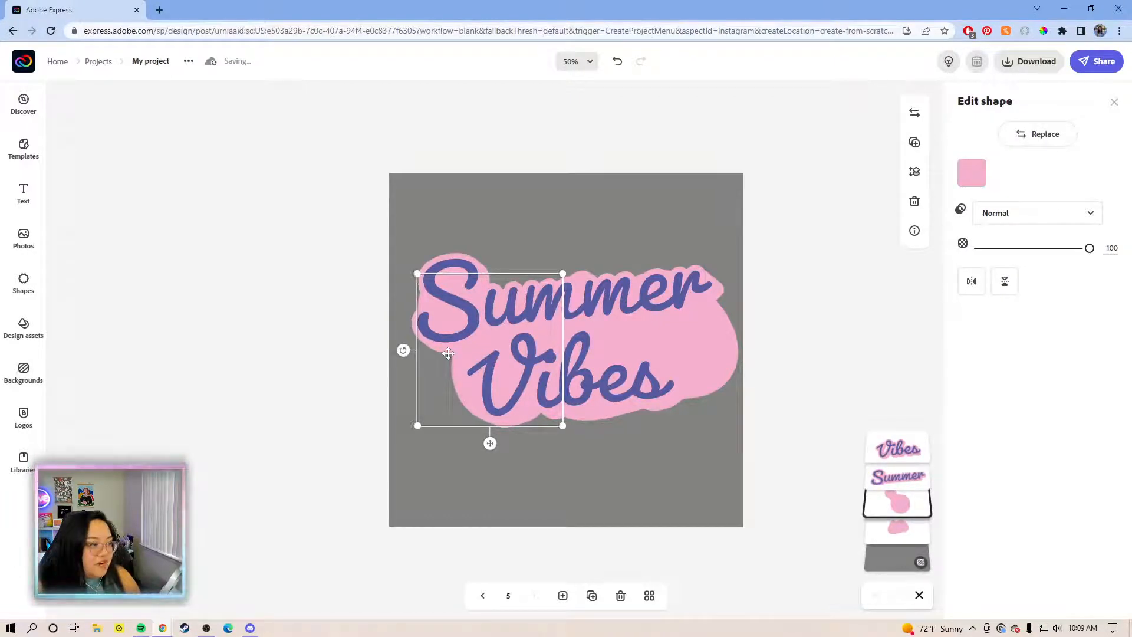
key("Down")
key("Down")
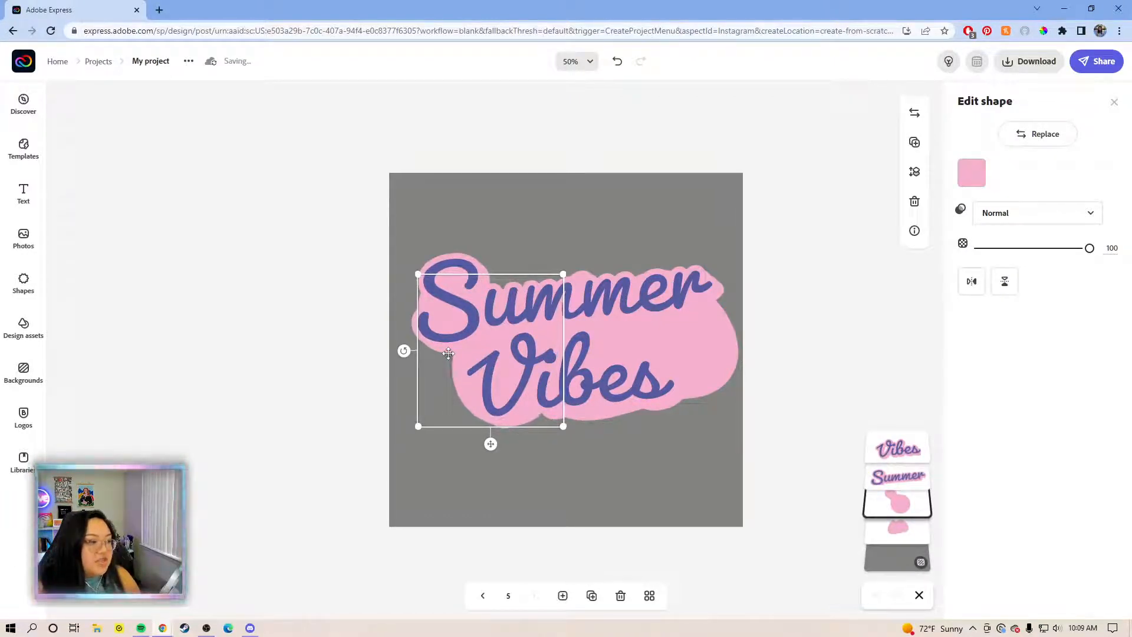
left_click_drag(417, 275, 416, 273)
key("Down")
key("Down")
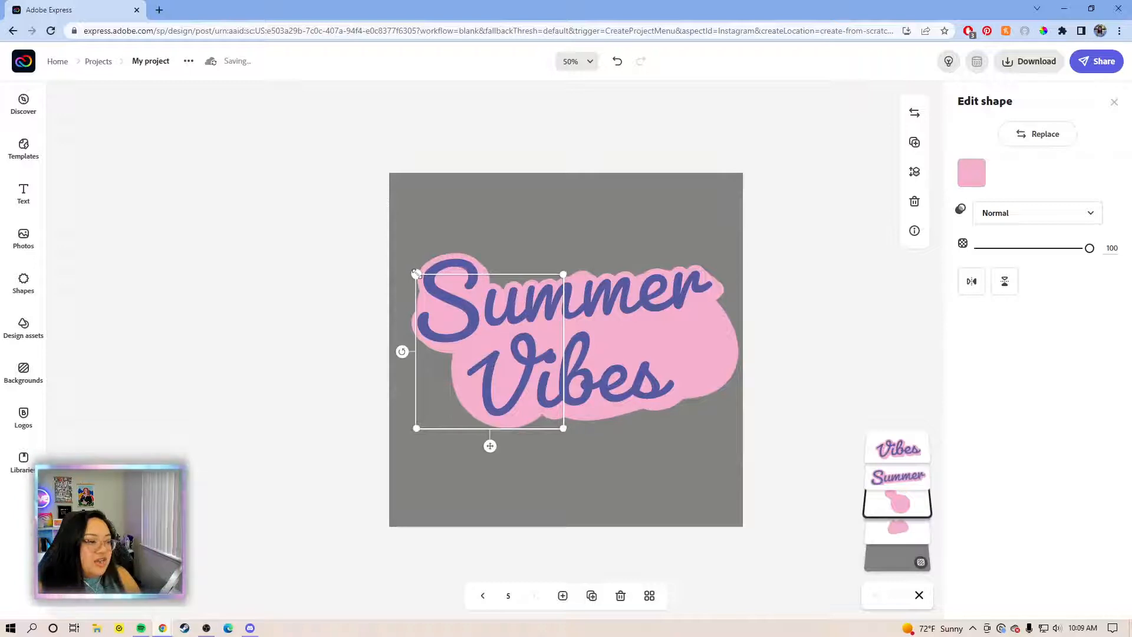
left_click(770, 214)
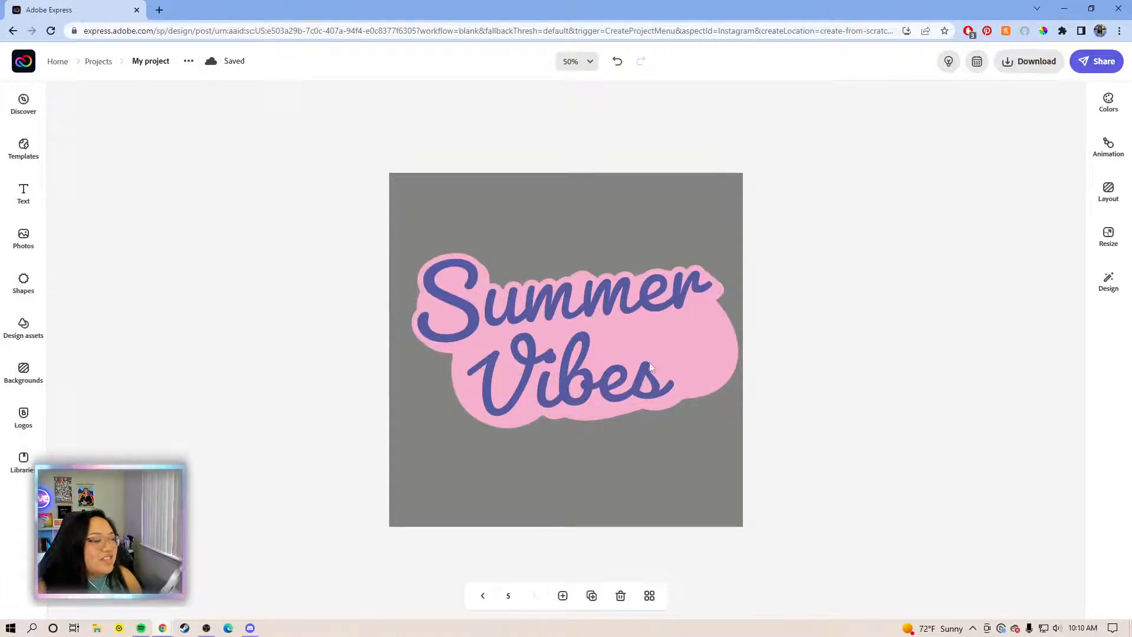
Step: Search the shapes for "palm trees", add the solid curved palm tree, and place it at the right end of Vibes
left_click(26, 295)
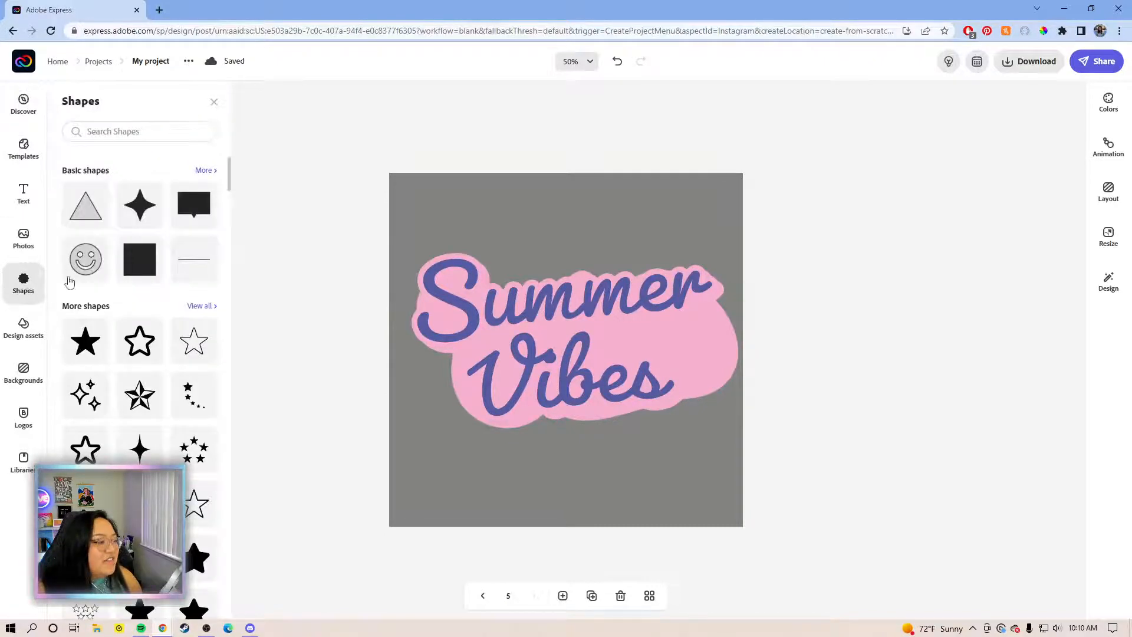
left_click(176, 133)
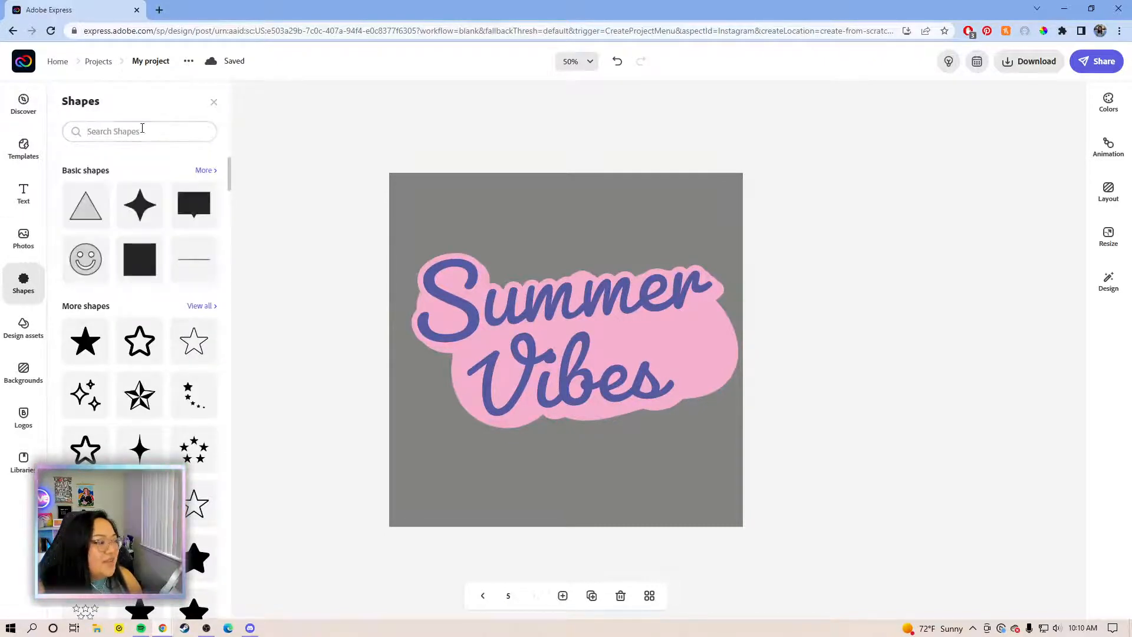
left_click(142, 130)
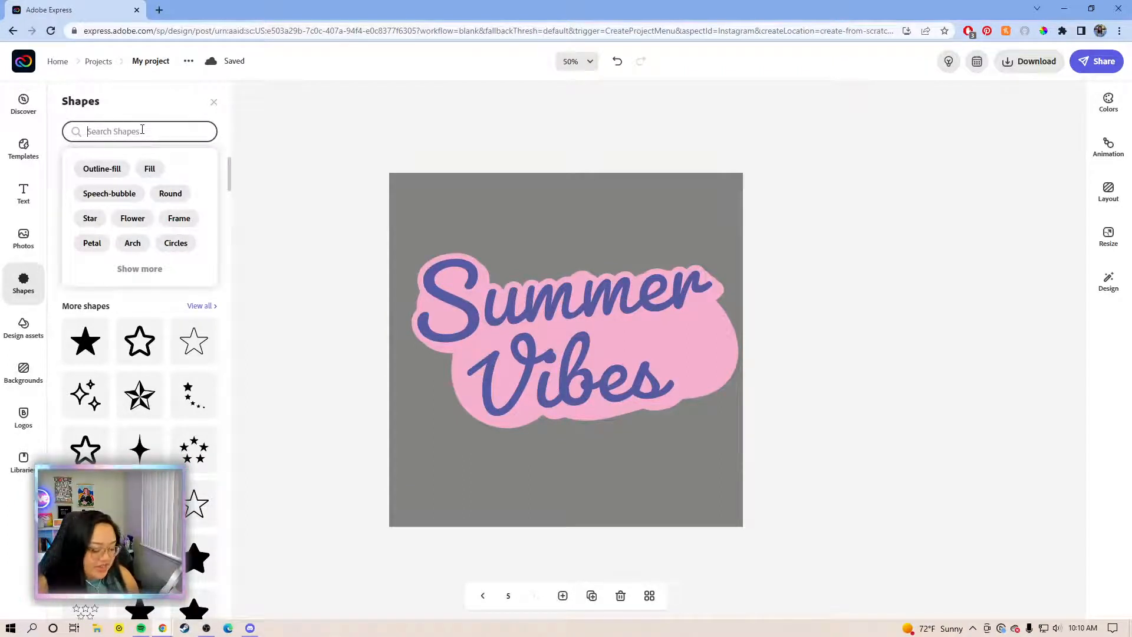
type("palm")
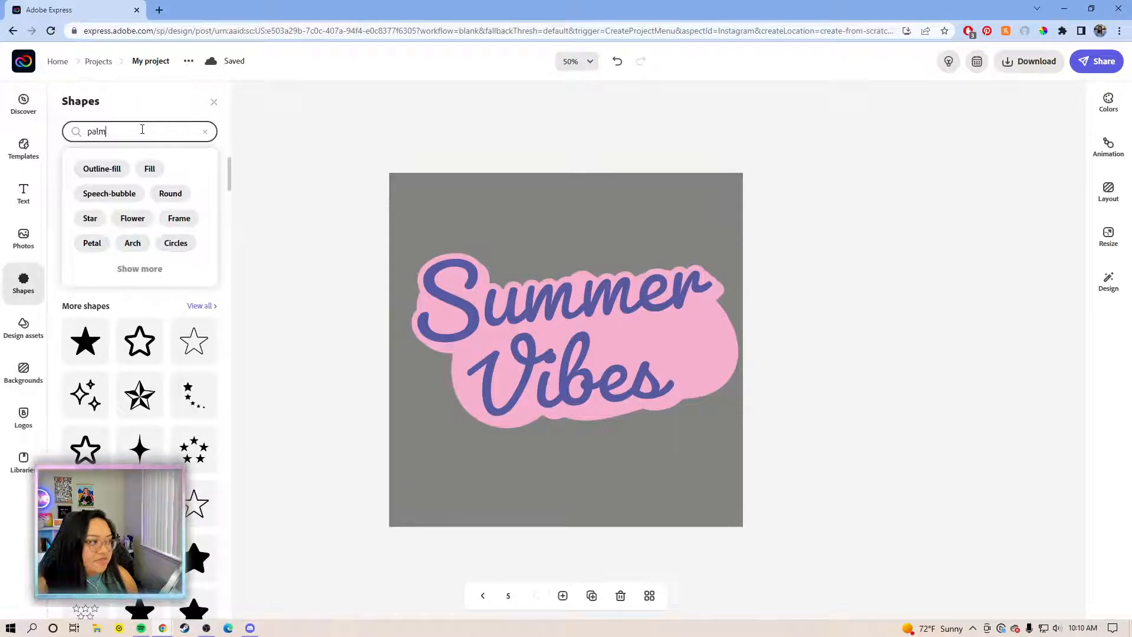
type(" tre")
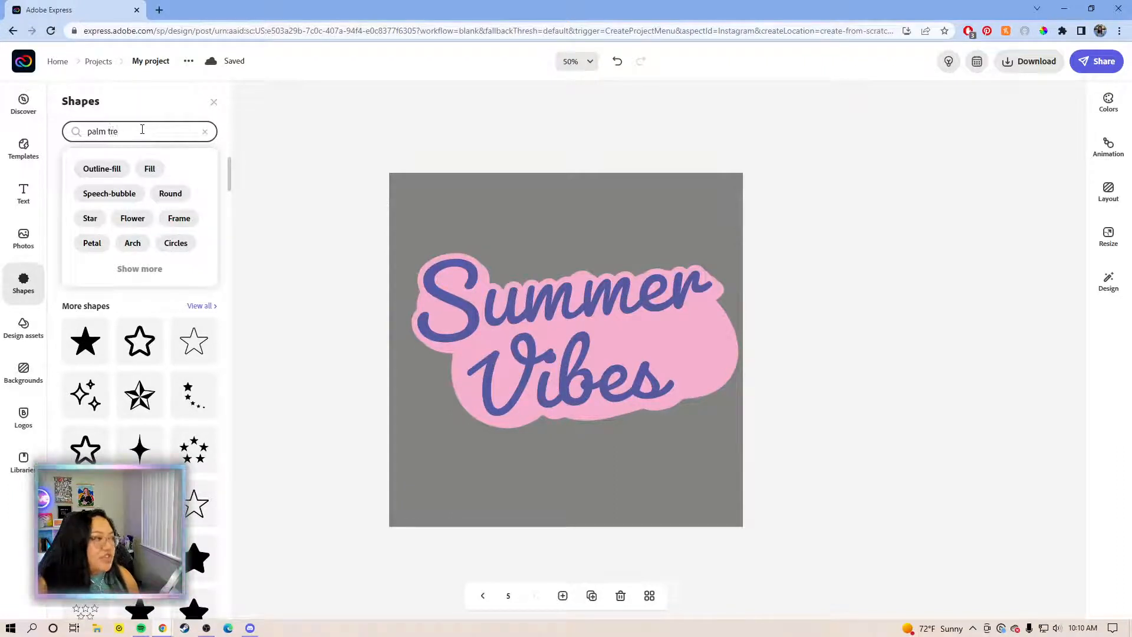
type("es")
key("Return")
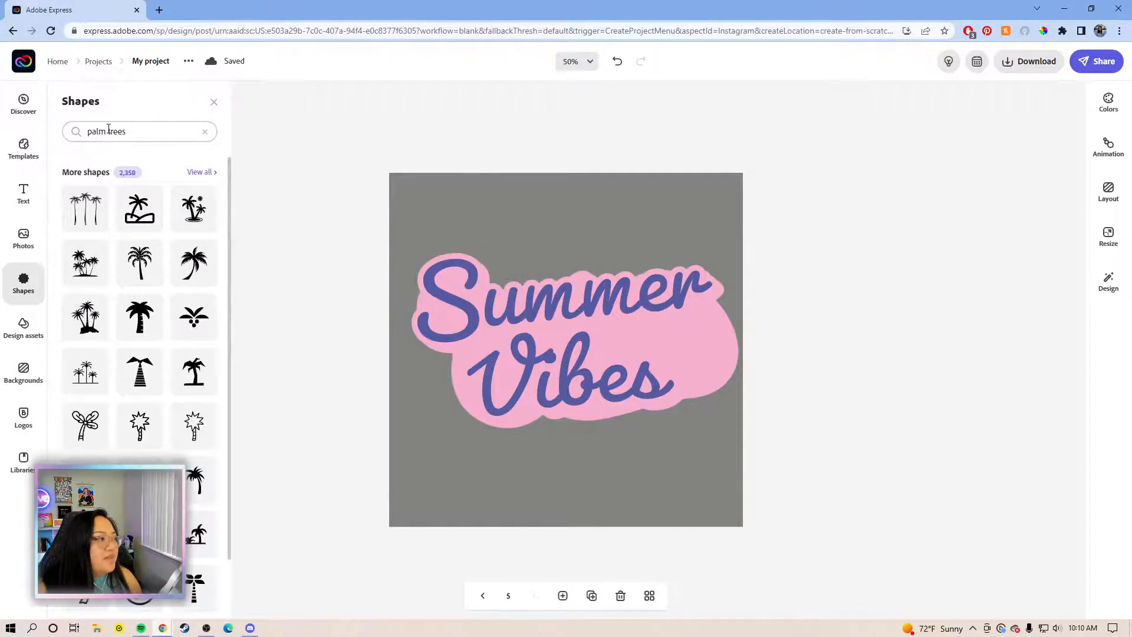
left_click(198, 265)
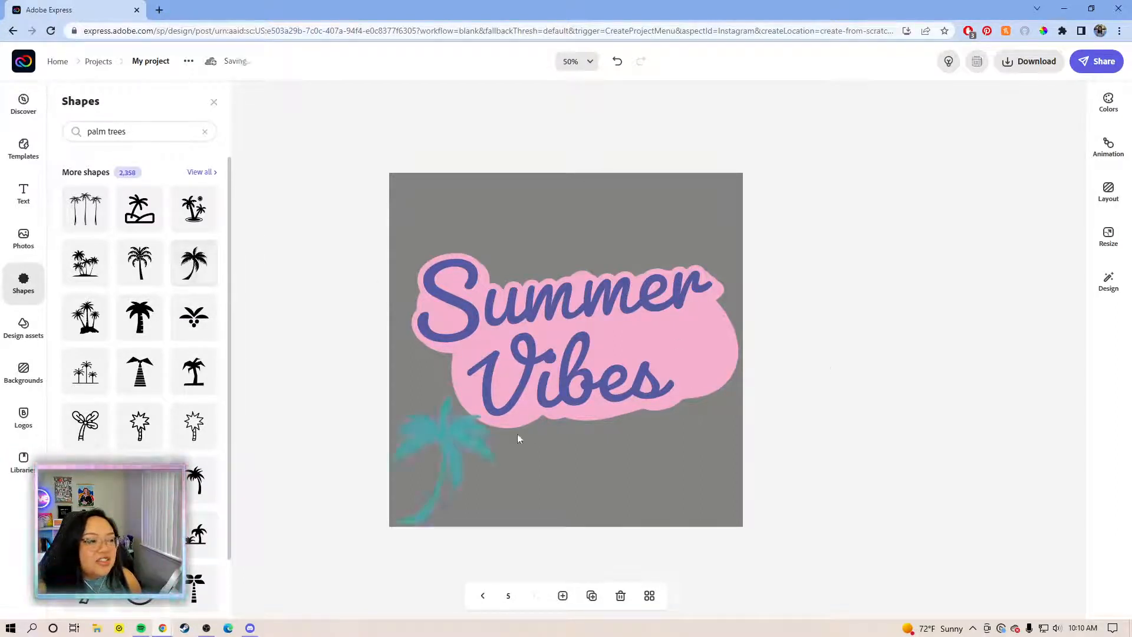
left_click_drag(454, 439, 730, 319)
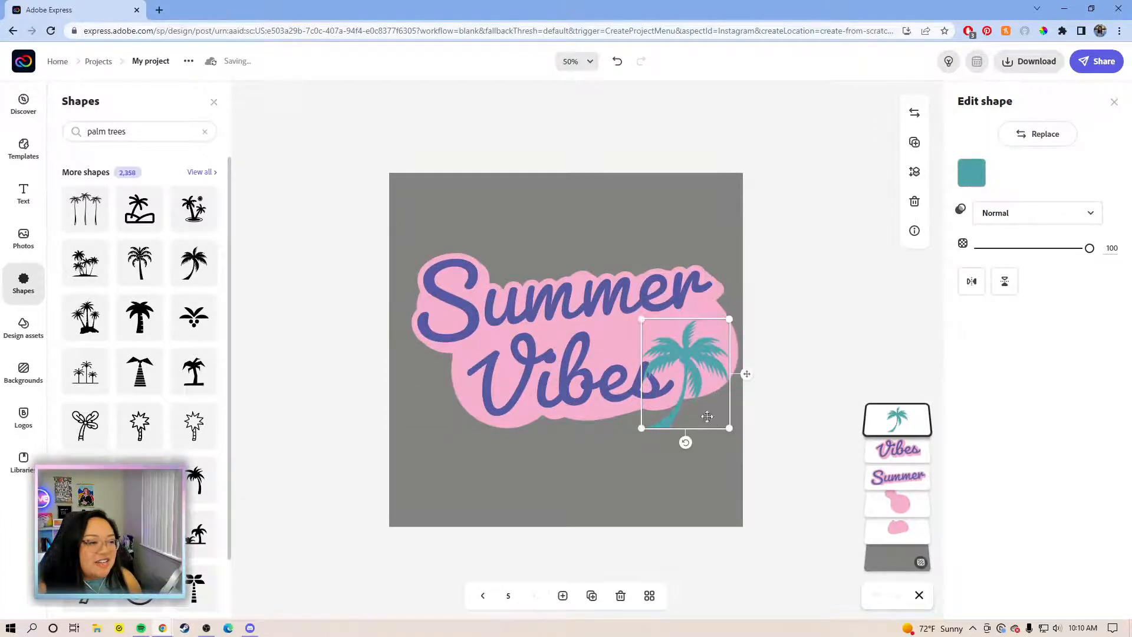
Step: Move the palm tree slightly up beside Vibes and shrink it a little to fit within the pink backing
left_click_drag(686, 356, 694, 343)
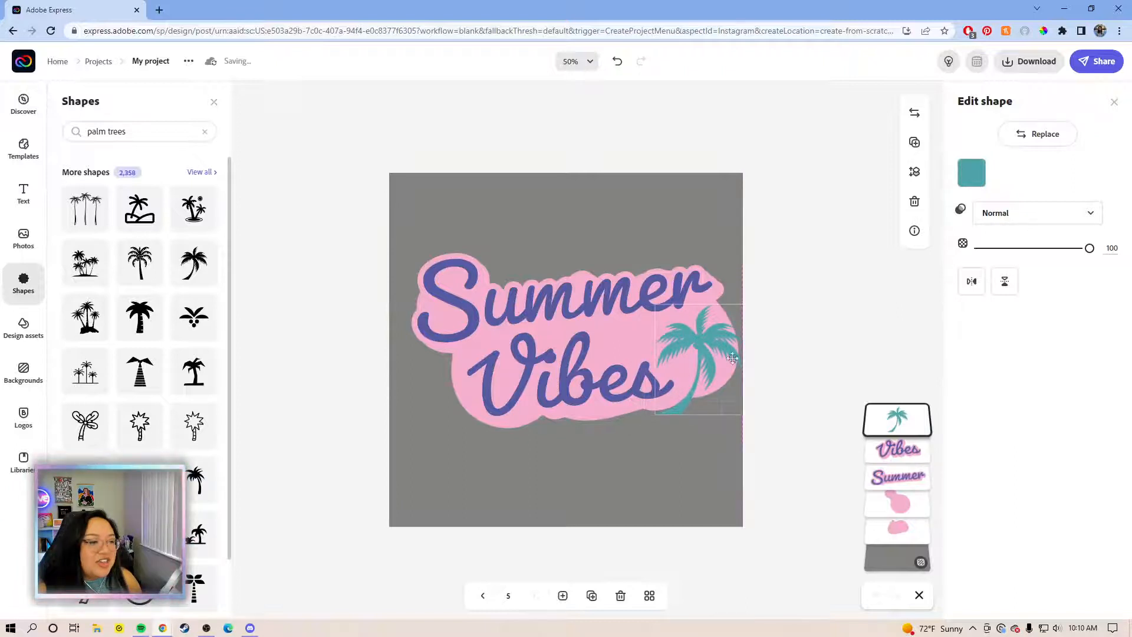
left_click_drag(745, 414, 730, 413)
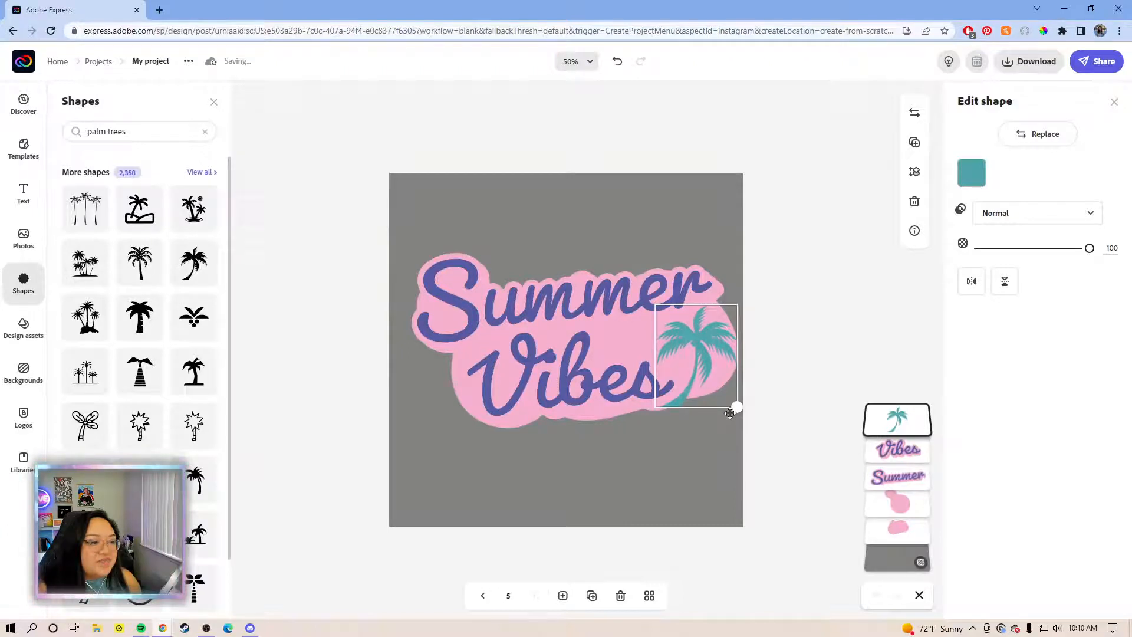
left_click_drag(730, 413, 732, 412)
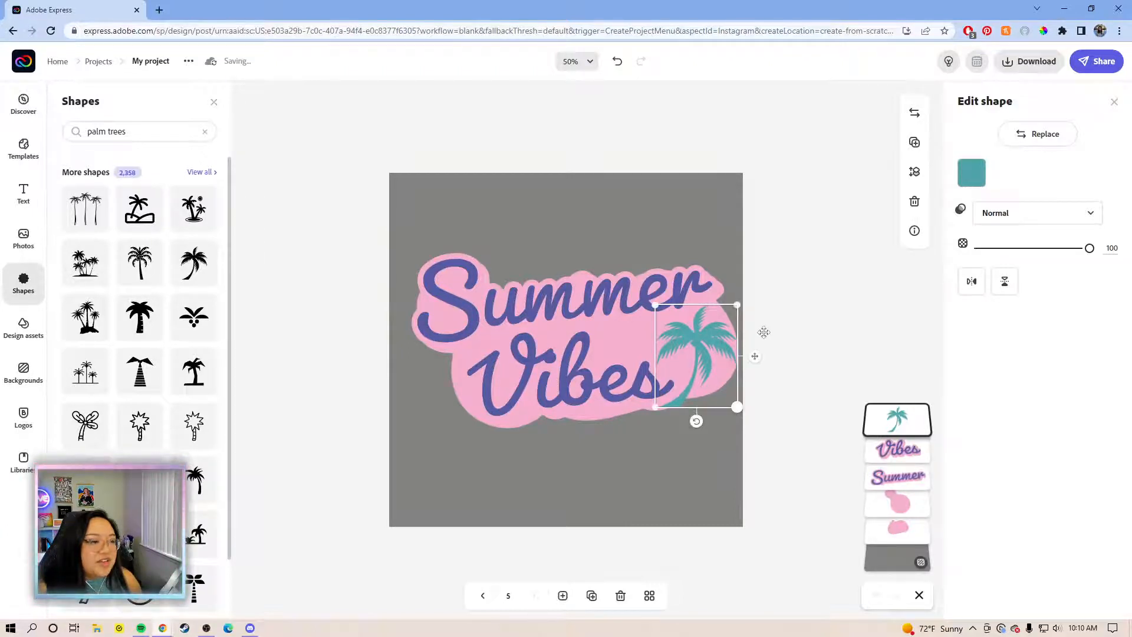
left_click(768, 337)
Step: Group all the design elements, shift the group slightly left and down on the canvas, and ungroup it
left_click_drag(813, 425, 380, 238)
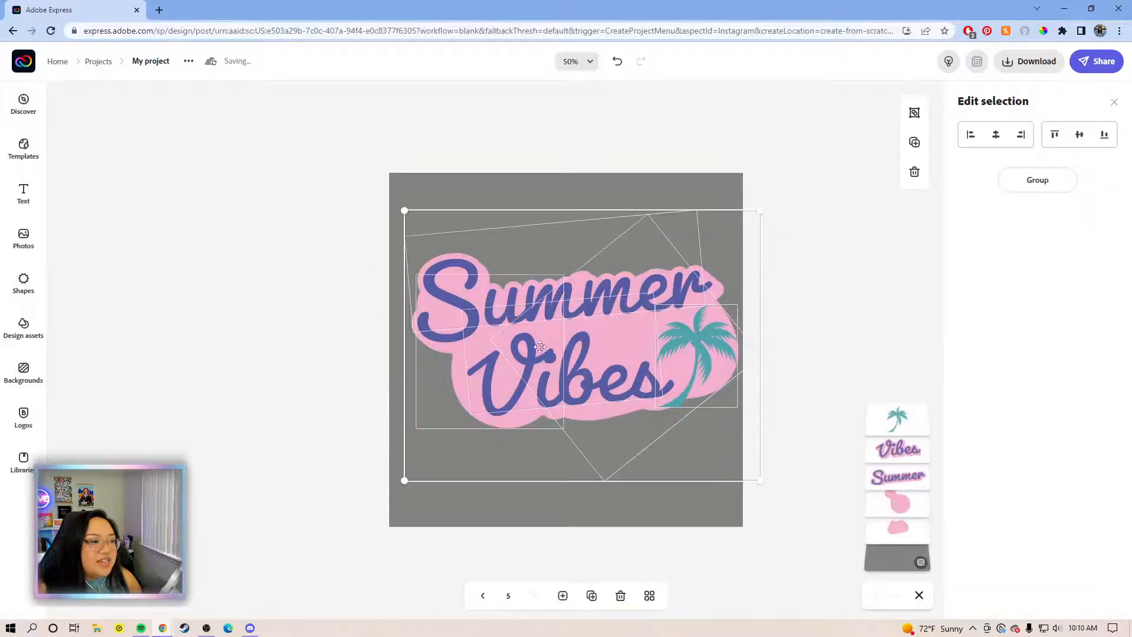
left_click(1038, 180)
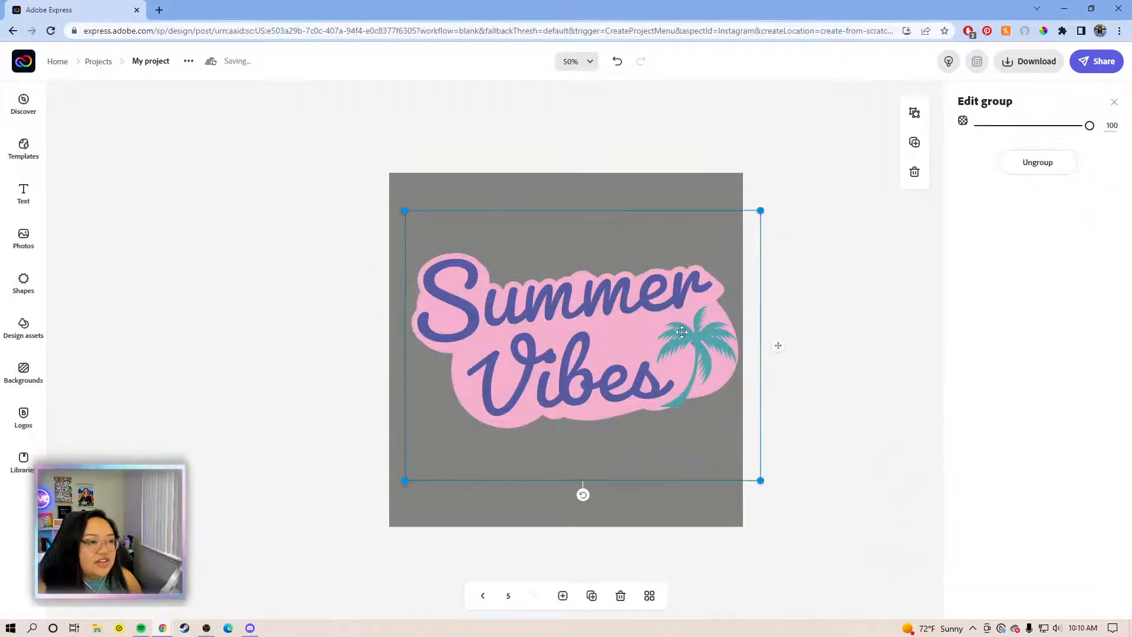
left_click_drag(673, 343, 662, 348)
left_click(1012, 169)
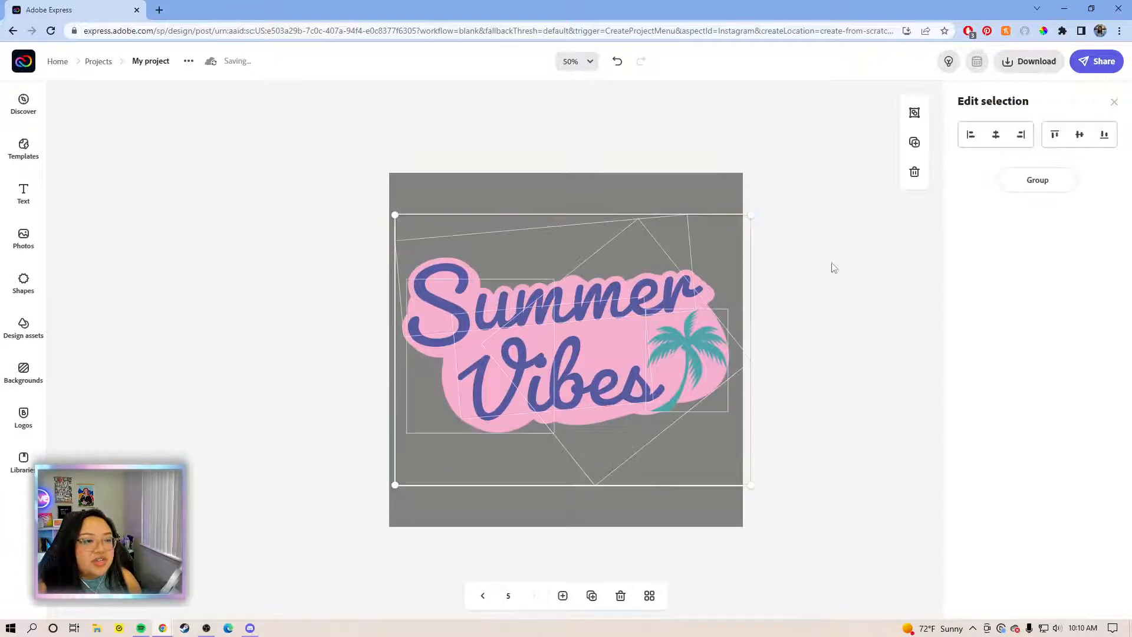
left_click(861, 264)
Step: Set the text color of both Vibes and Summer to the yellow brand color #FCD67D
left_click(632, 302)
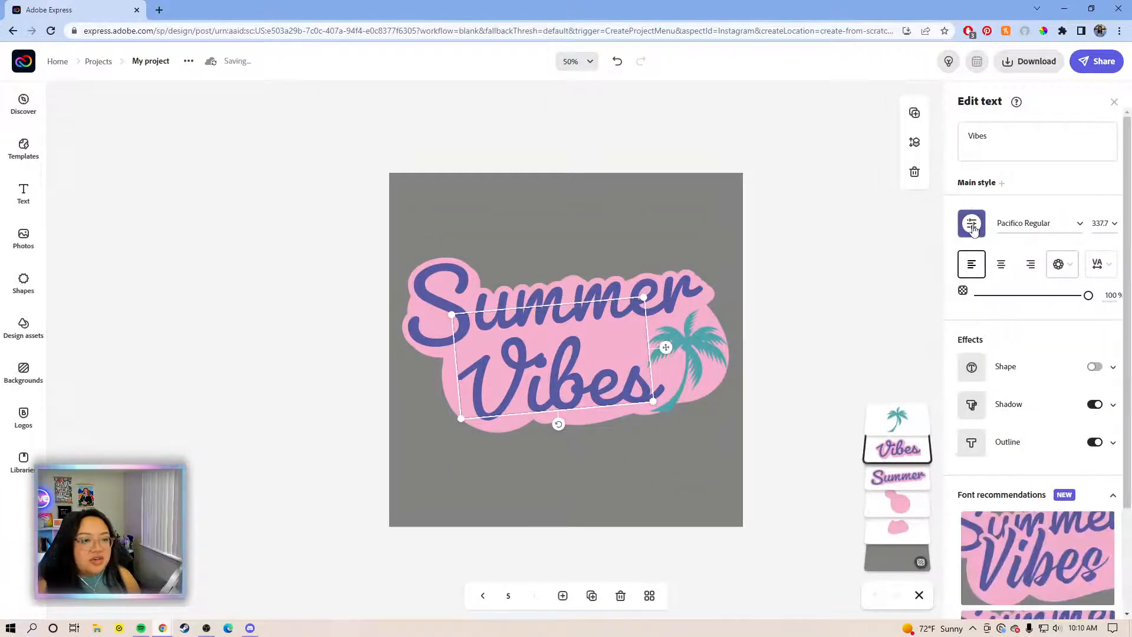
left_click(971, 225)
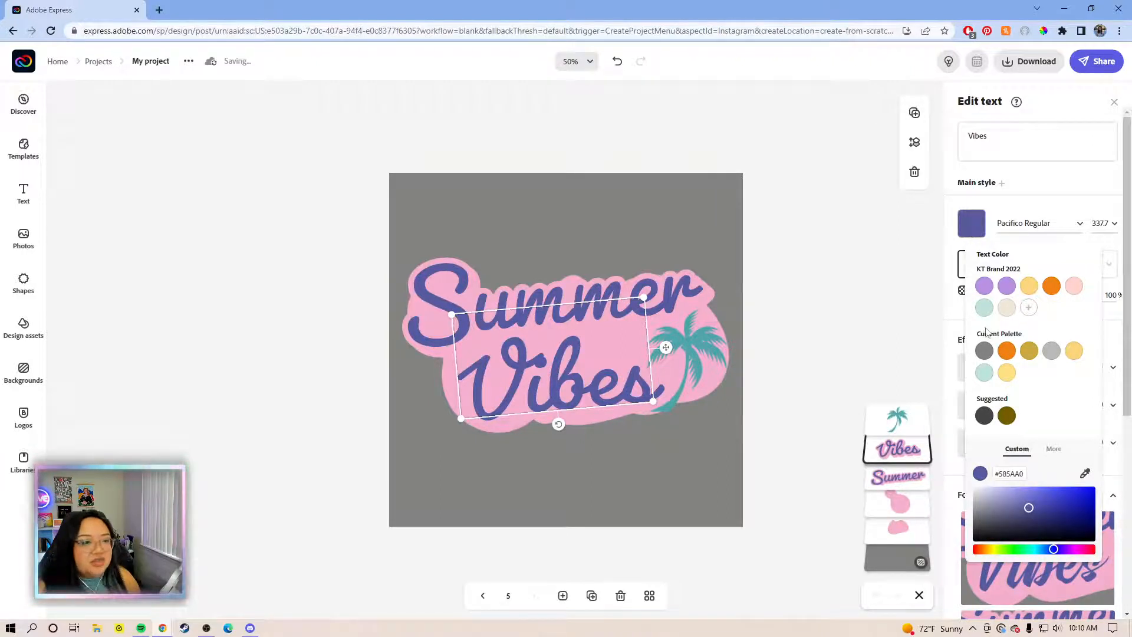
left_click(1030, 288)
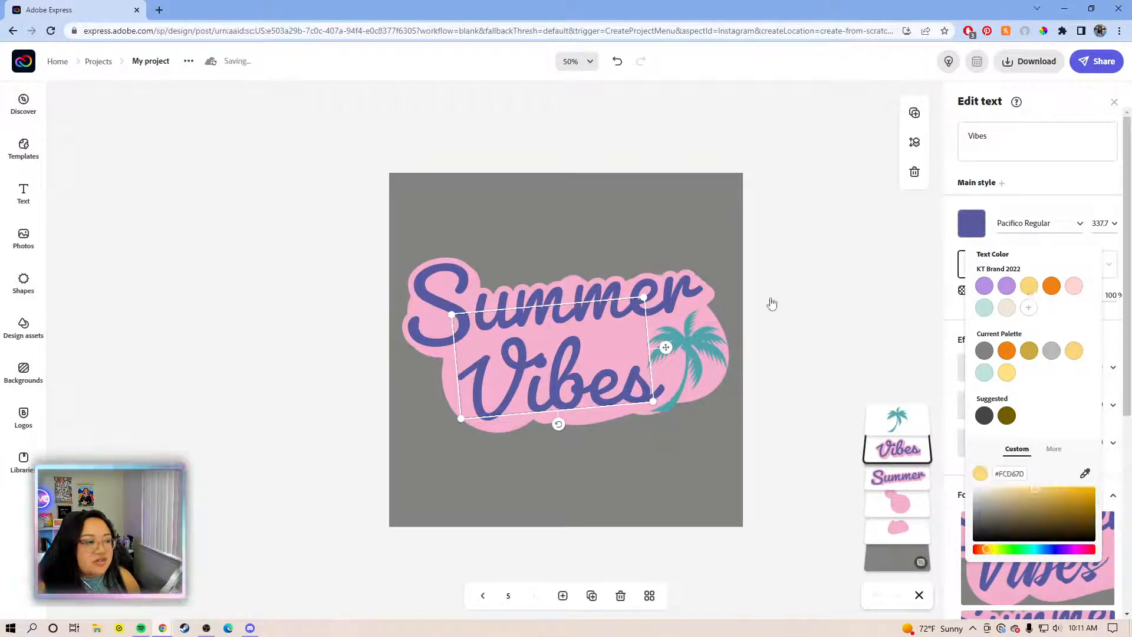
left_click(660, 299)
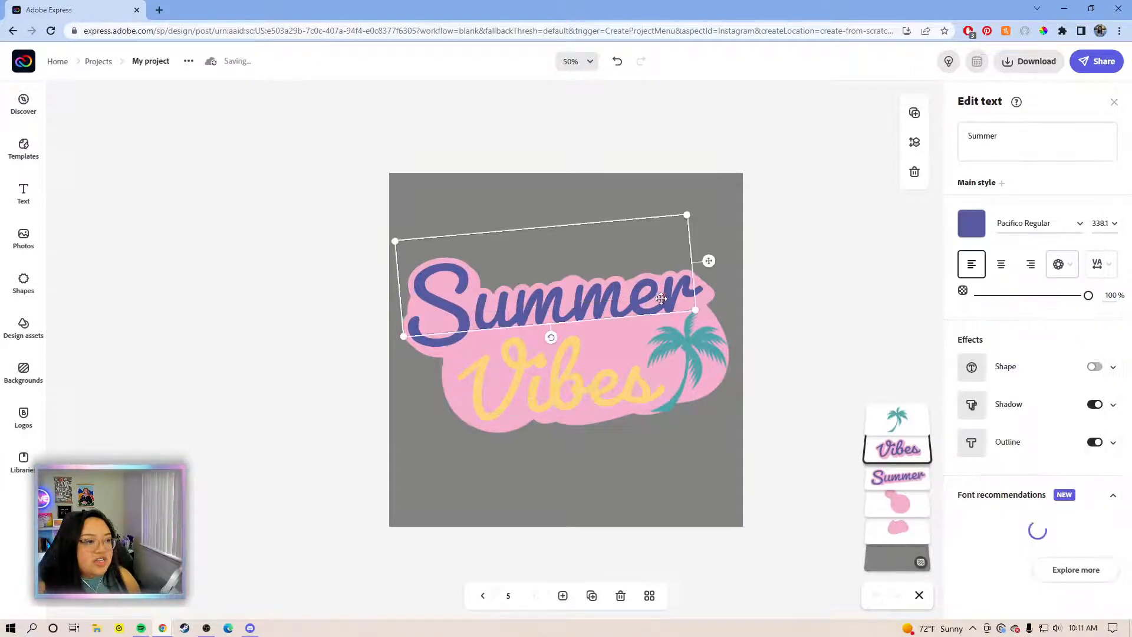
left_click(974, 230)
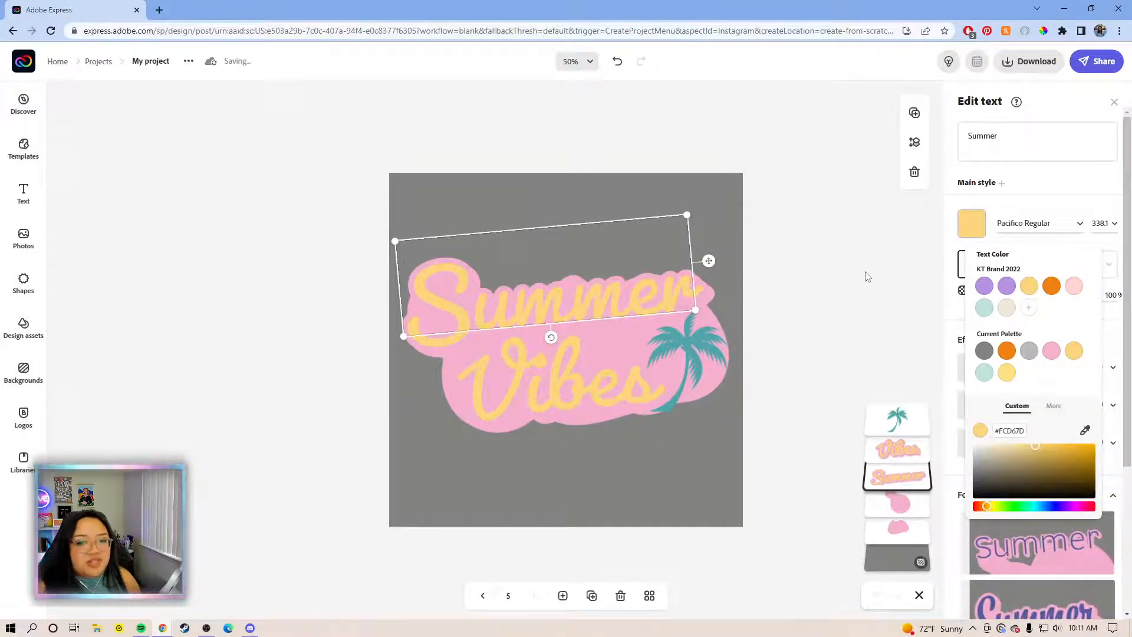
left_click(827, 278)
Step: Try the mint #BFE3DB and purple #B891E3 brand colors on the shadow of Vibes
left_click(707, 306)
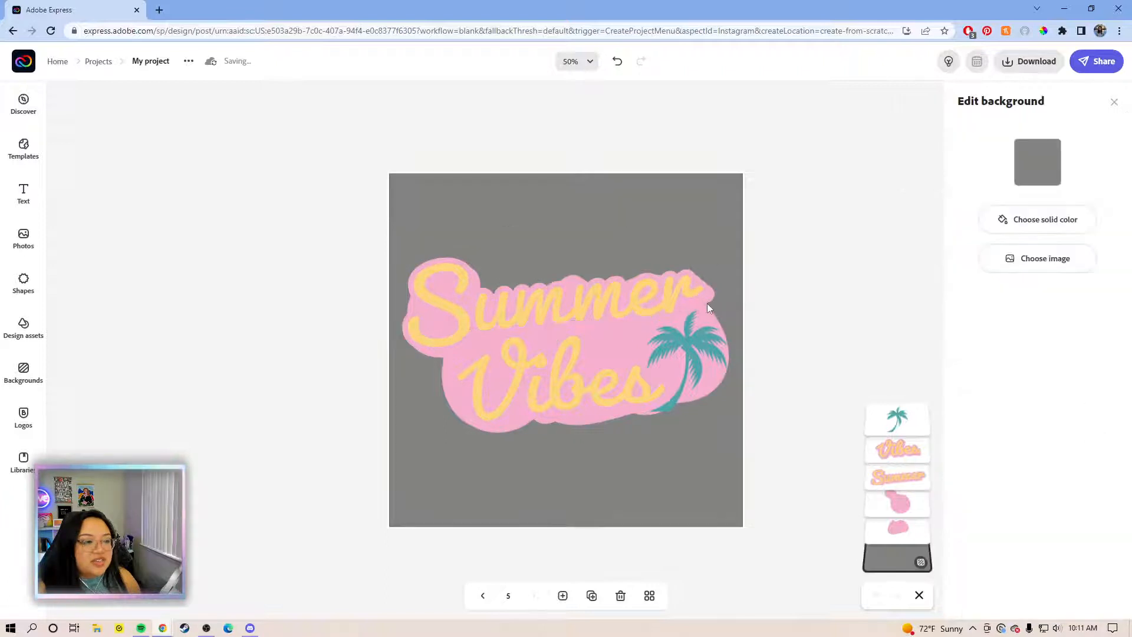
left_click(706, 302)
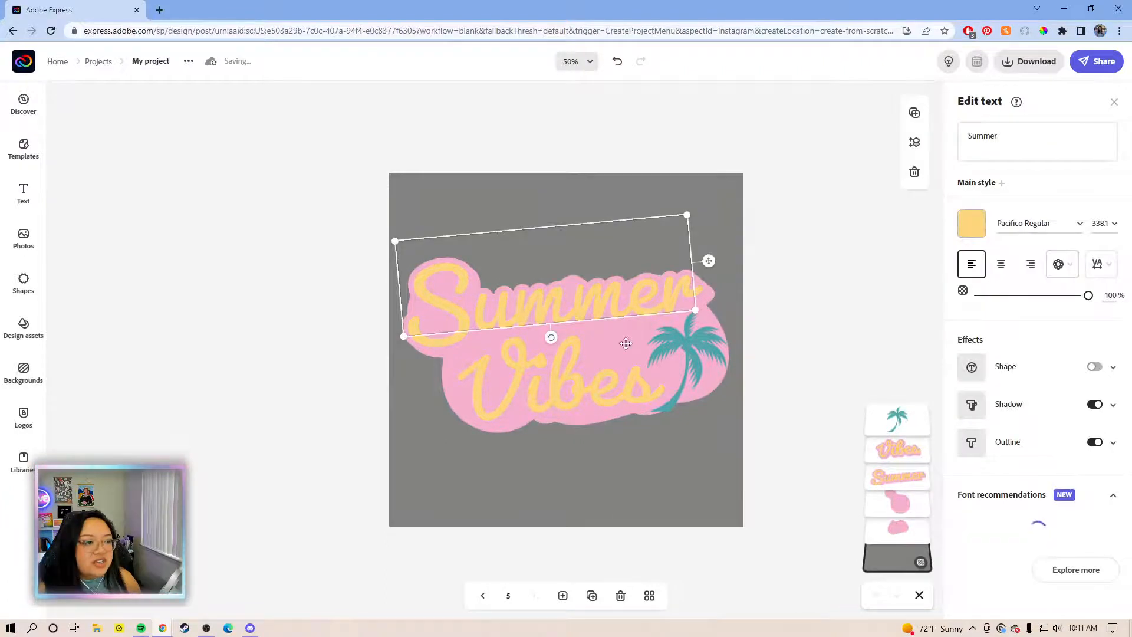
left_click(637, 344)
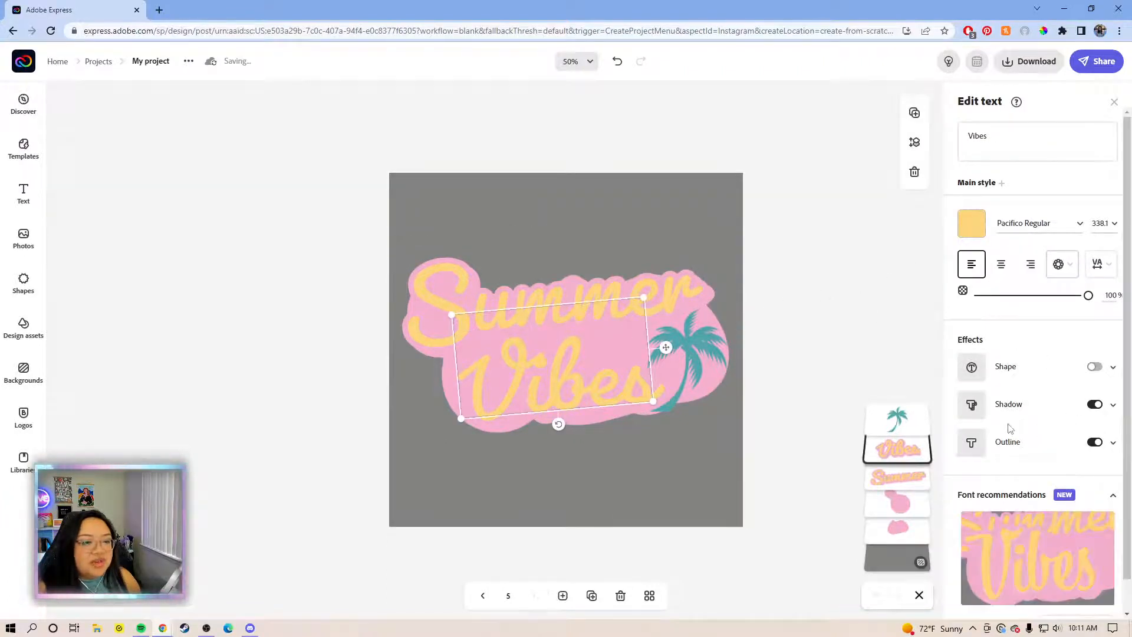
left_click(1111, 406)
scroll(991, 361, "down", 2)
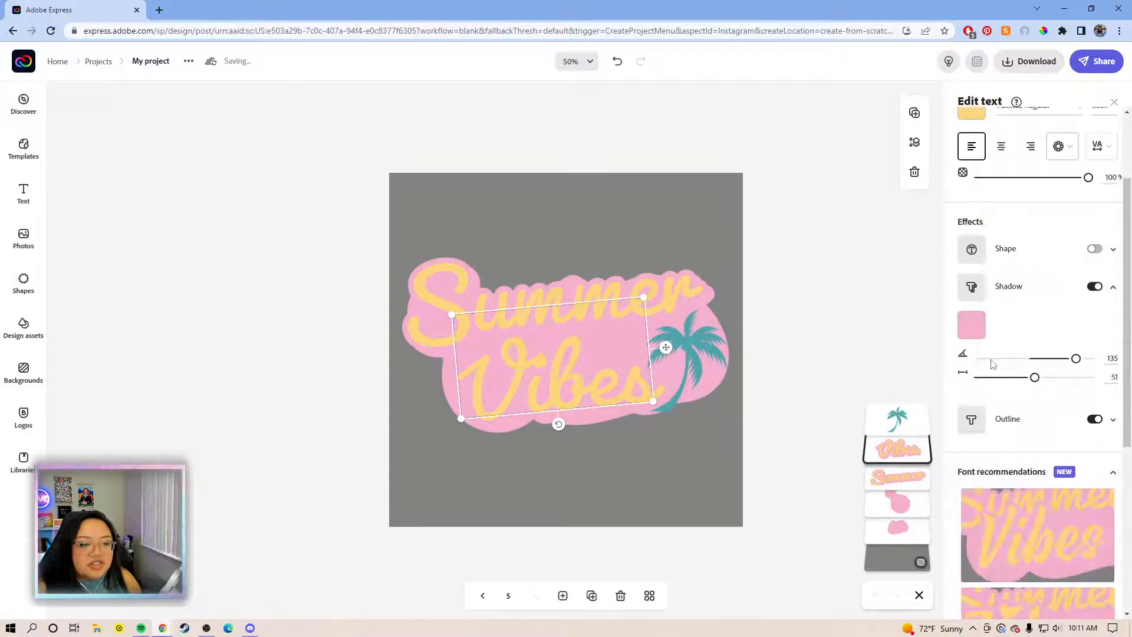
left_click(970, 323)
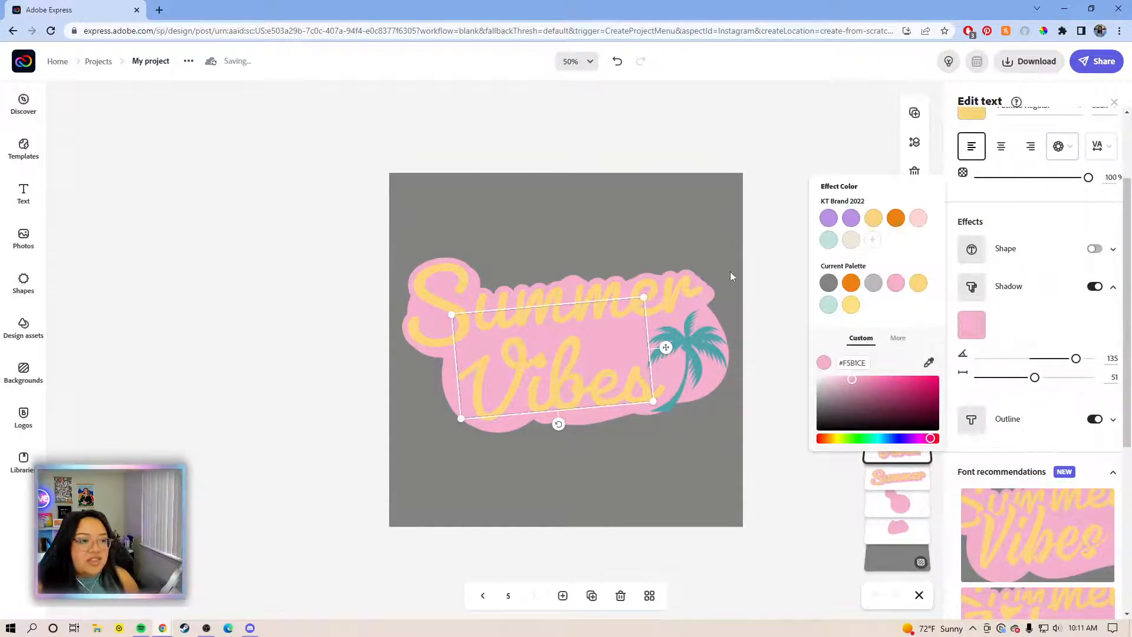
left_click(830, 242)
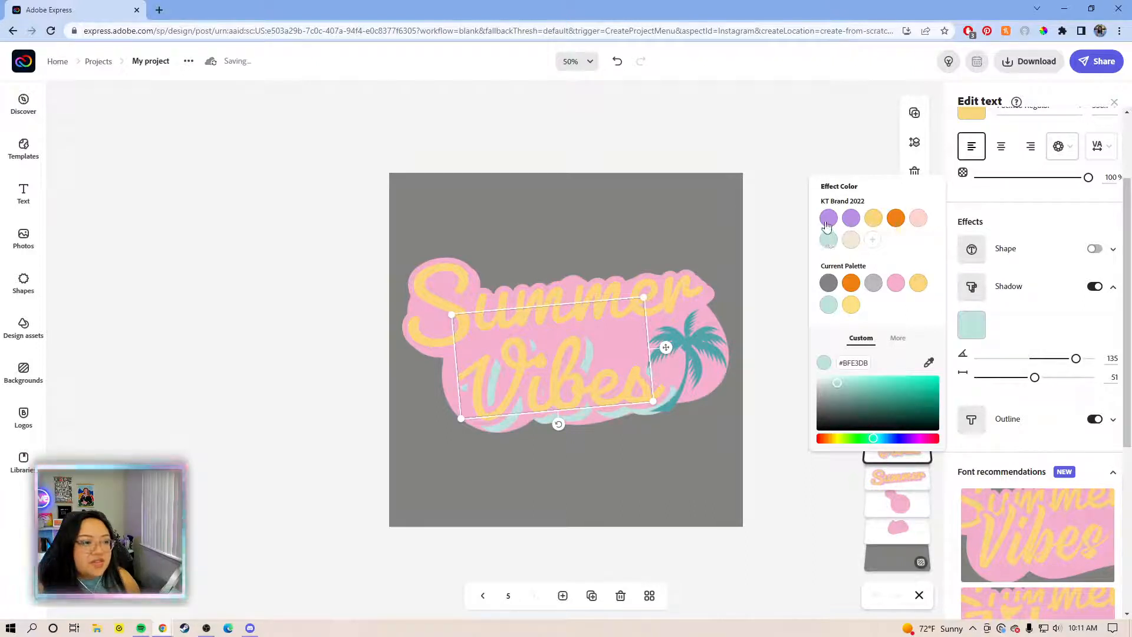
left_click(828, 219)
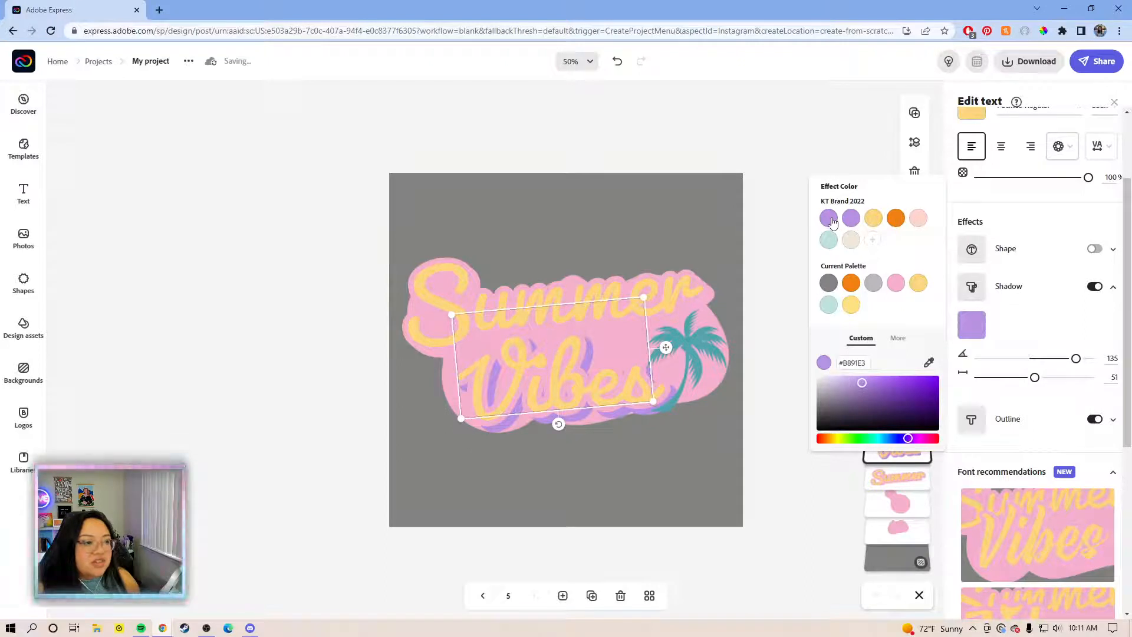
left_click(829, 241)
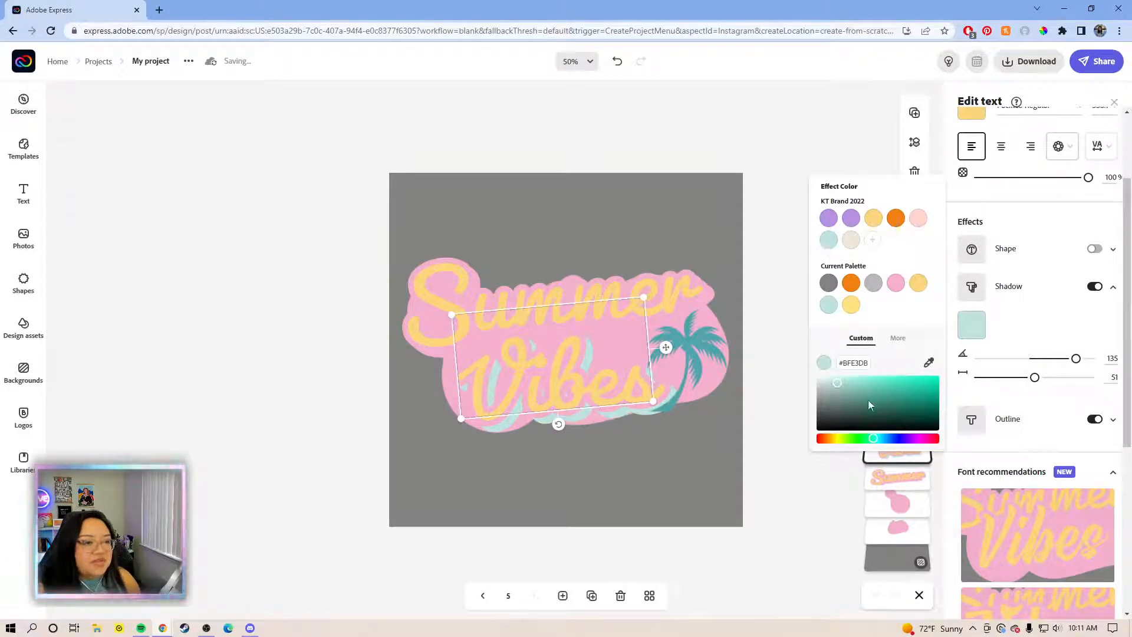
Step: Try darker teal shades on the shadow of Vibes and match it to the palm tree's teal, #50A4AB
left_click_drag(850, 398, 860, 398)
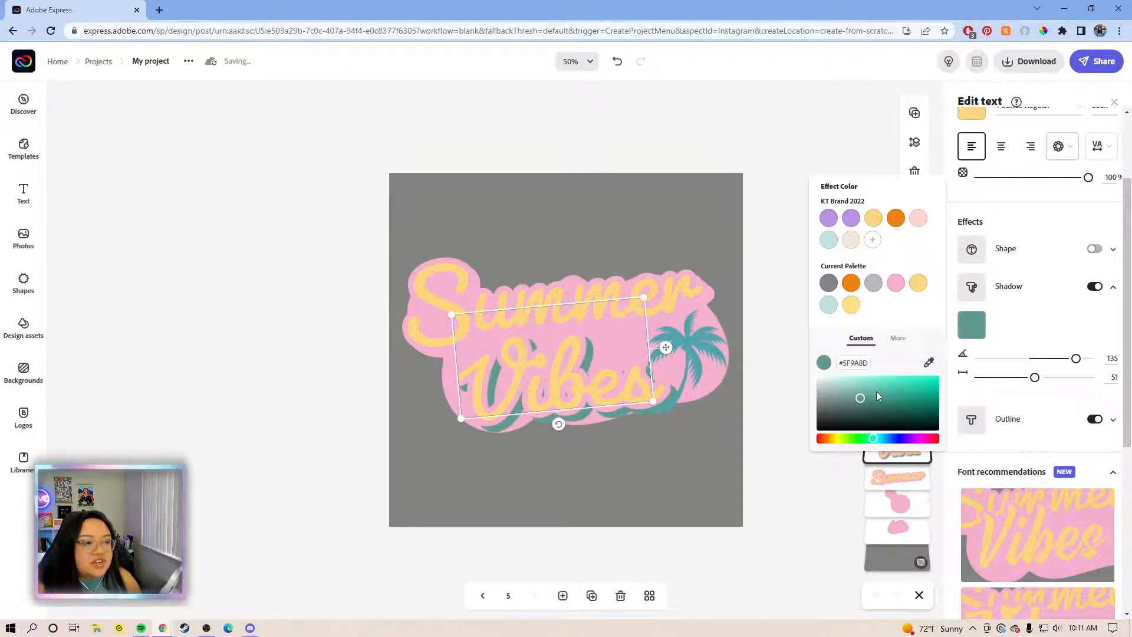
left_click(872, 399)
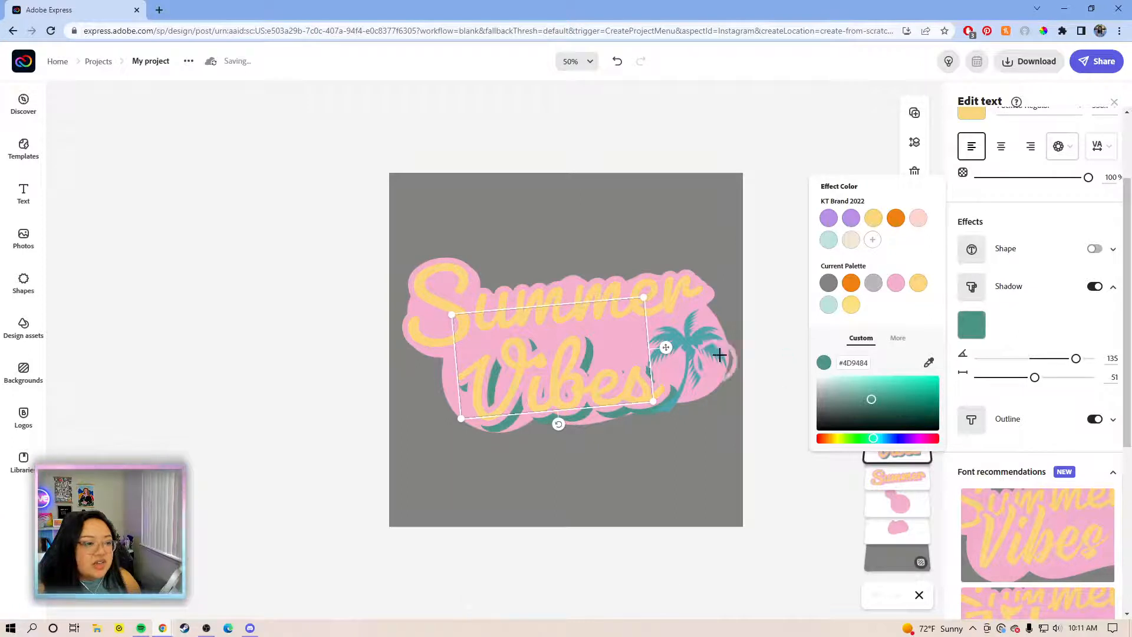
left_click(704, 342)
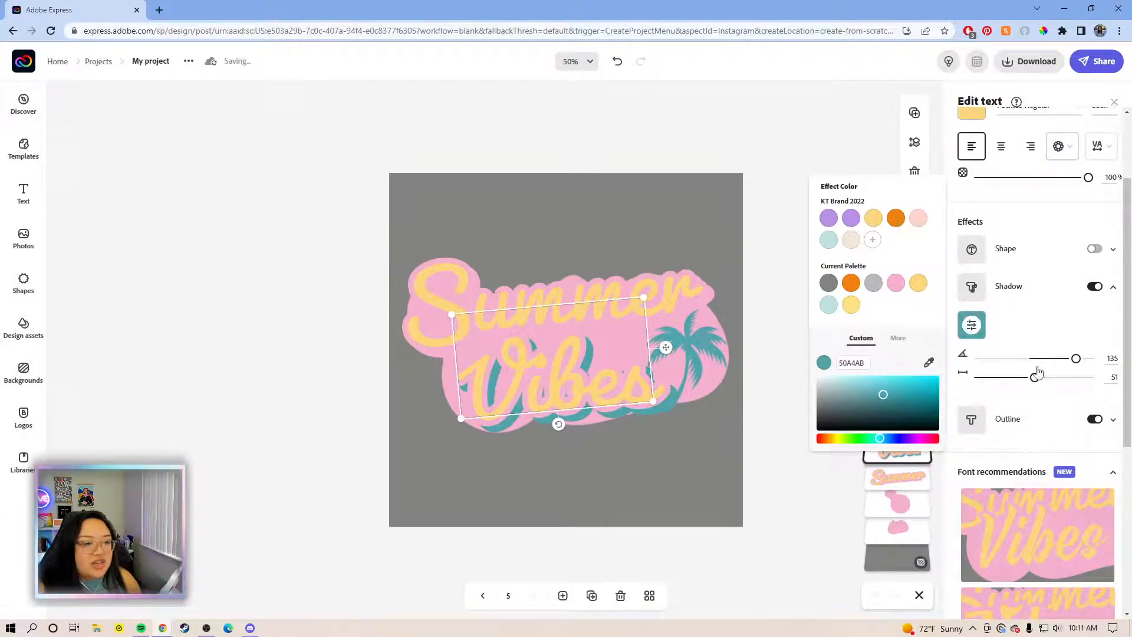
left_click(1113, 289)
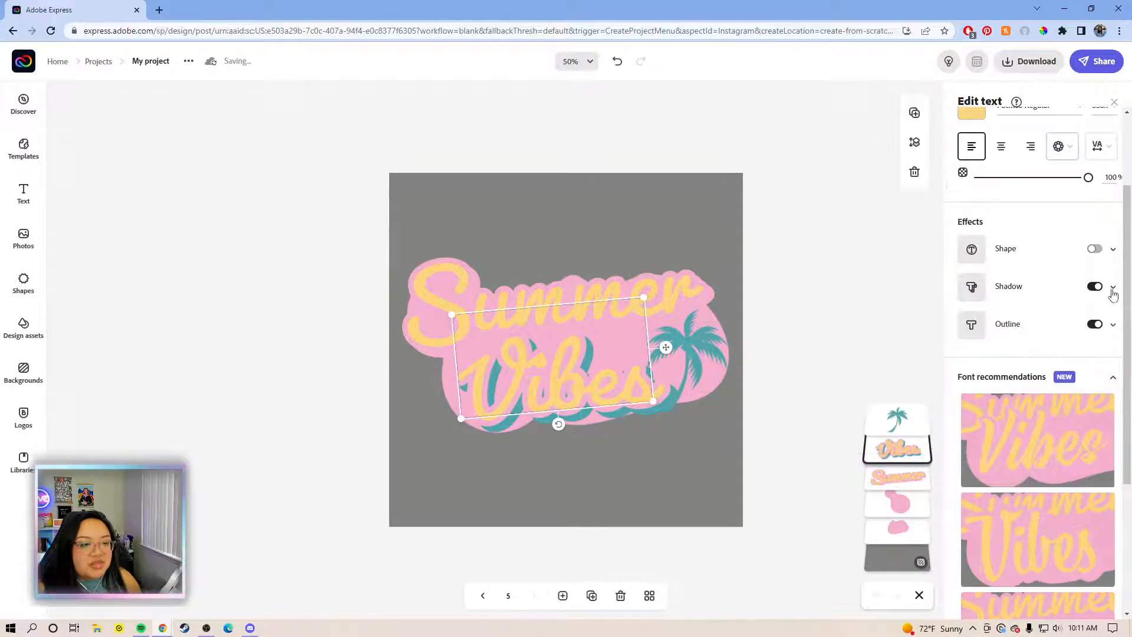
Step: Set the outline color of Vibes to the teal #50A4AB from the current palette
left_click(1112, 325)
left_click(964, 367)
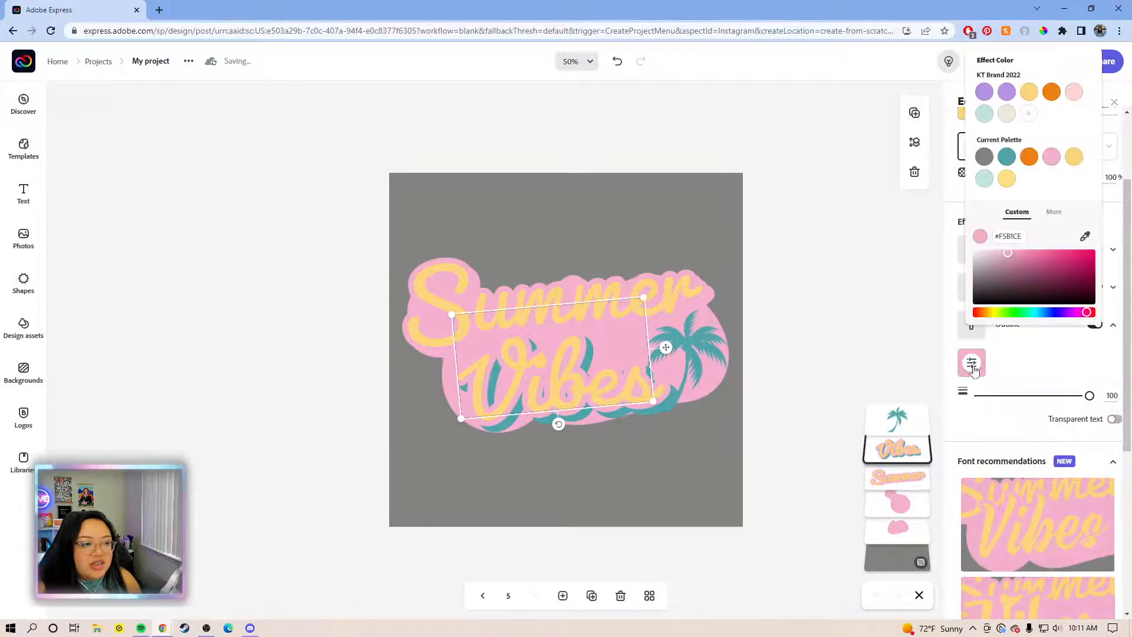
left_click(1008, 158)
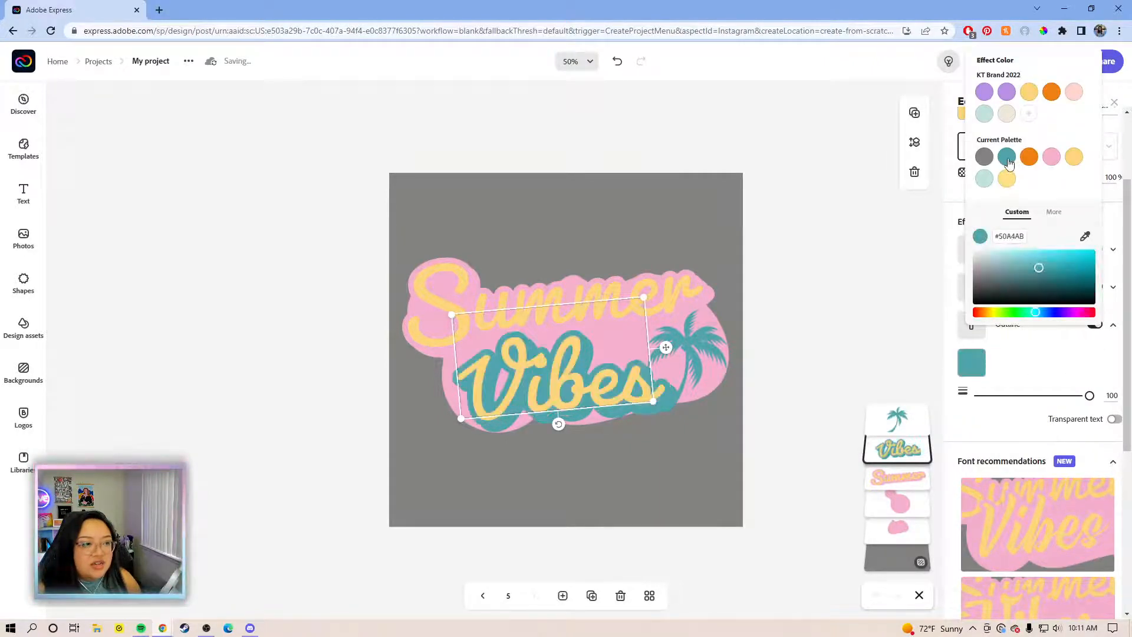
Step: Set both the outline and the shadow color of Summer to the teal #50A4AB
left_click(683, 290)
scroll(1070, 391, "down", 1)
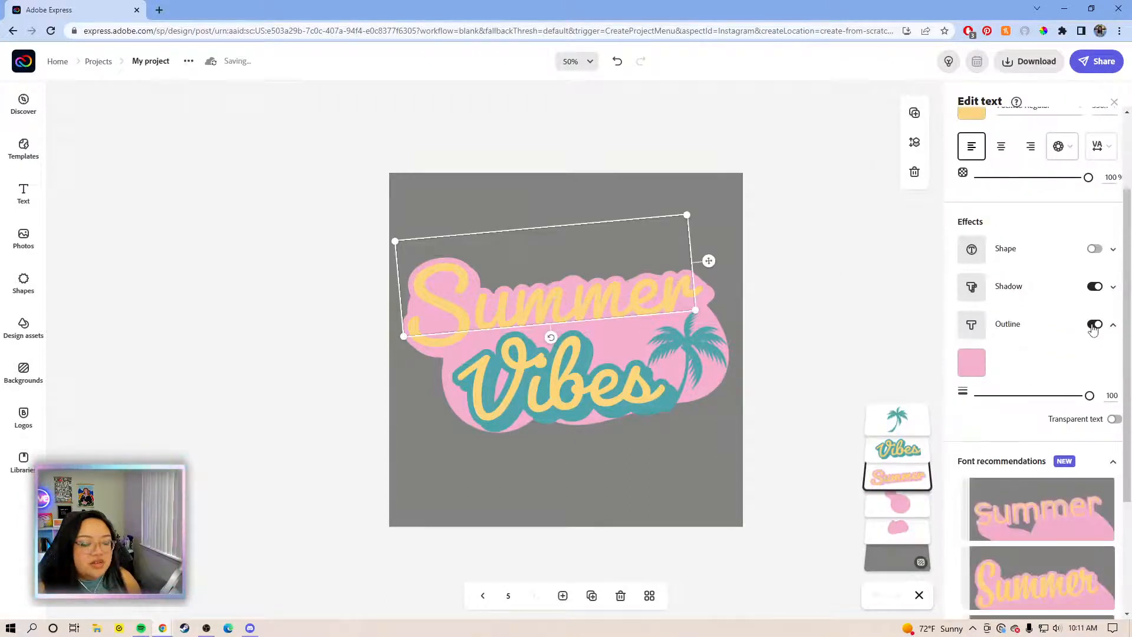
left_click(972, 362)
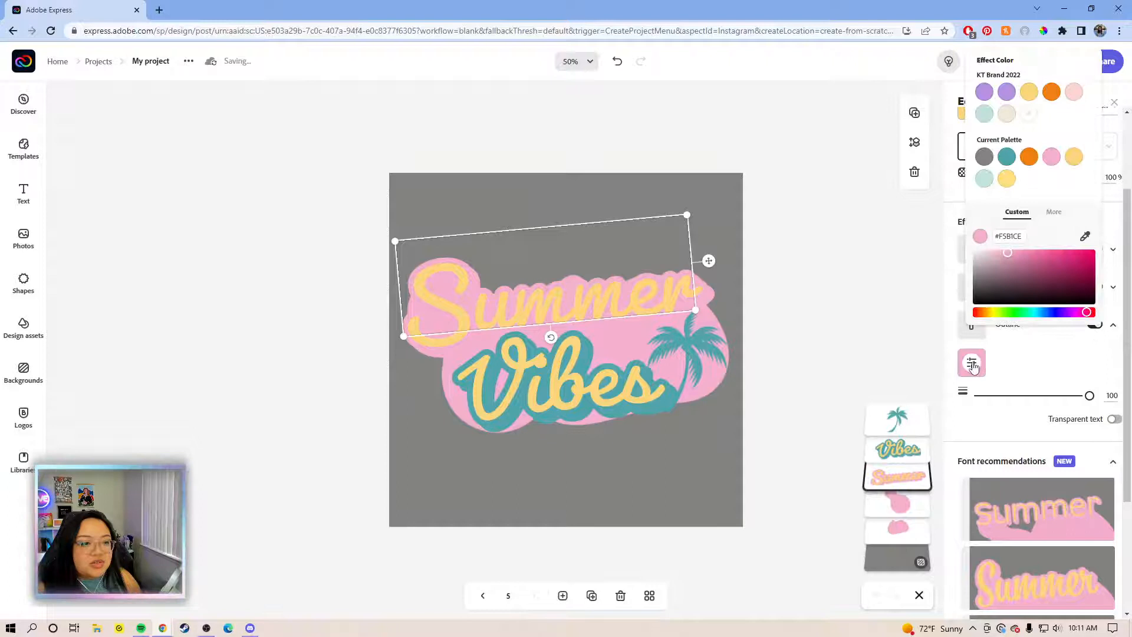
left_click(1007, 157)
left_click(1039, 369)
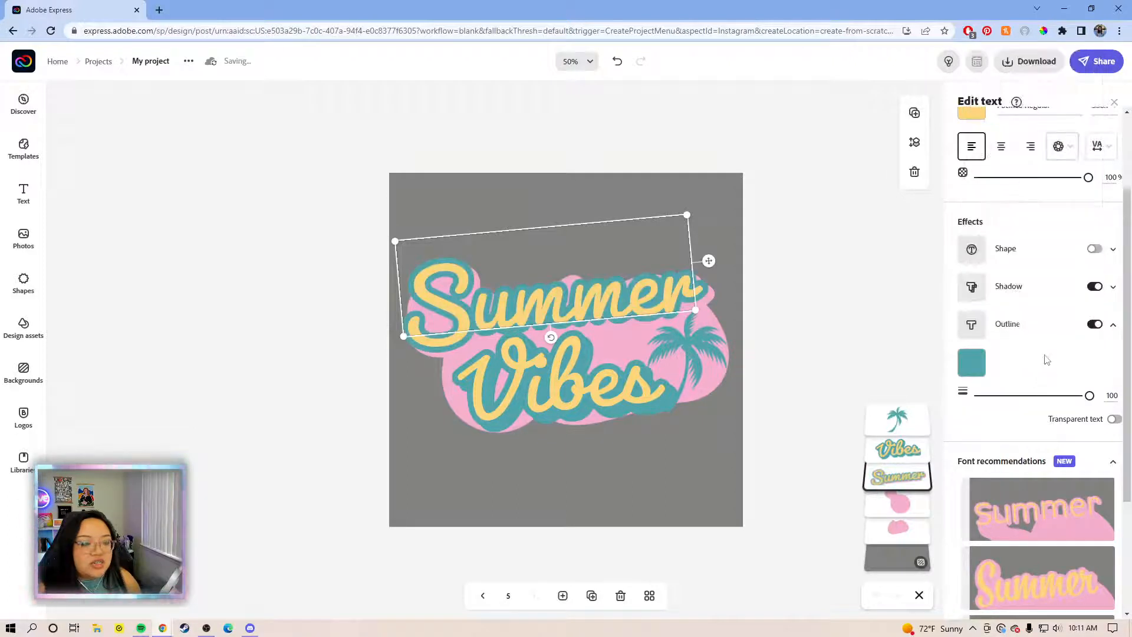
left_click(1113, 287)
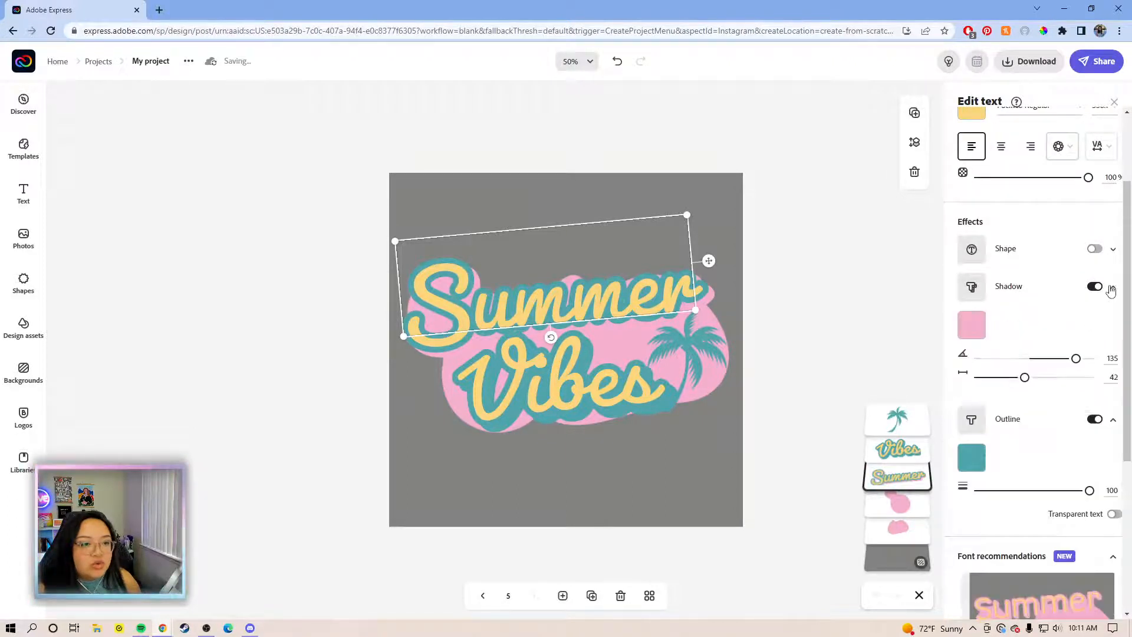
left_click(982, 331)
left_click(851, 283)
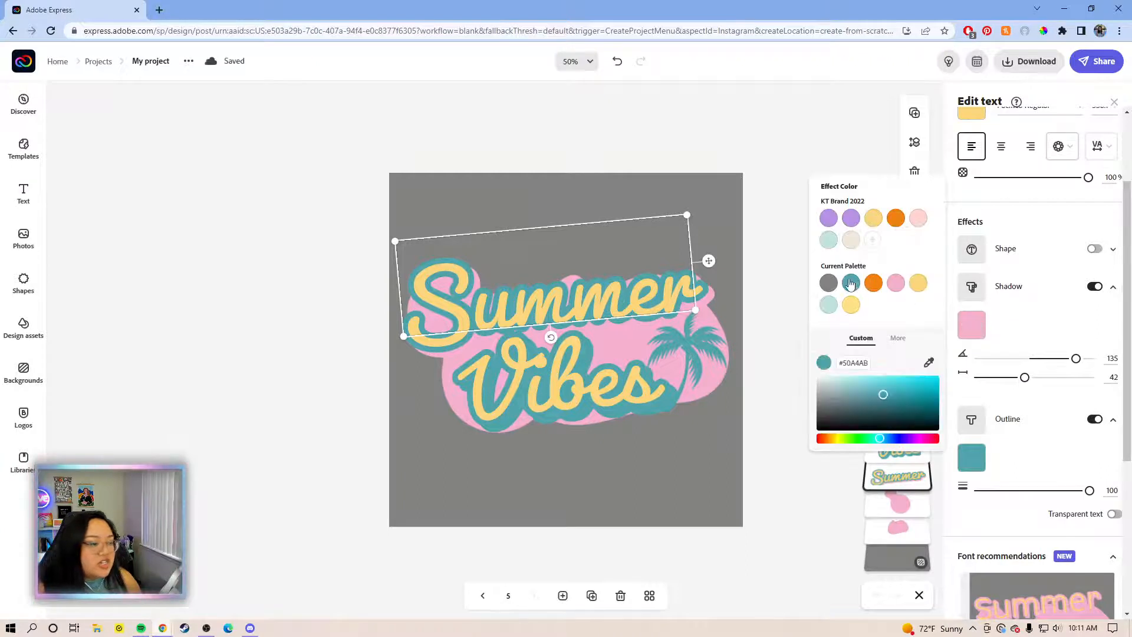
Step: Recolor both pink backing shapes to the teal #50A4AB from the current palette
left_click(898, 503)
left_click(974, 176)
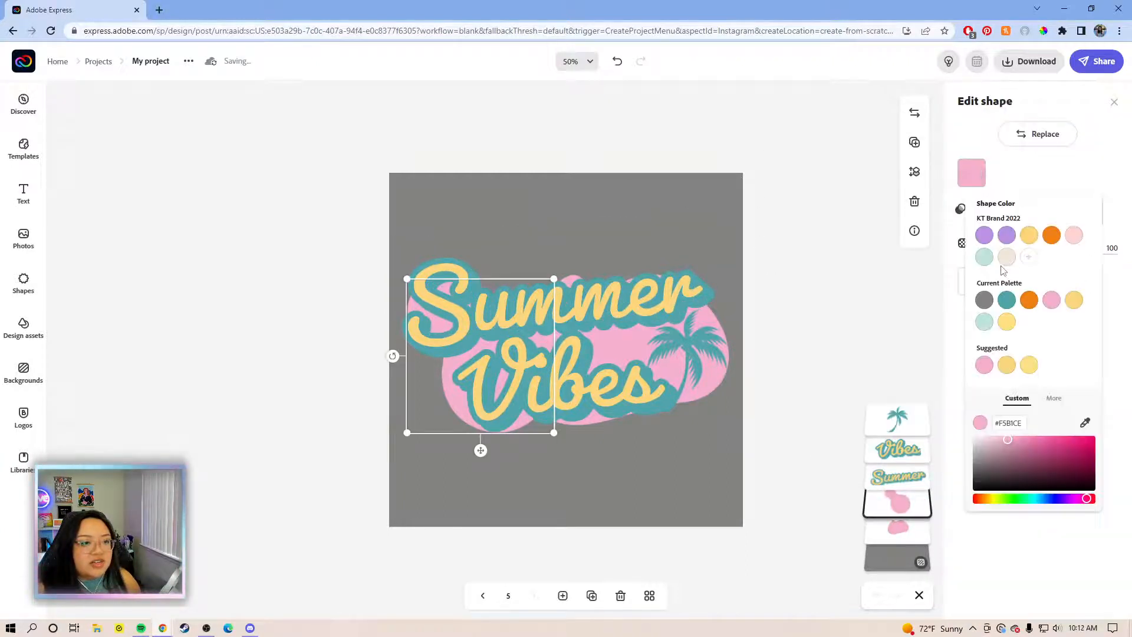
left_click(1004, 308)
left_click(900, 529)
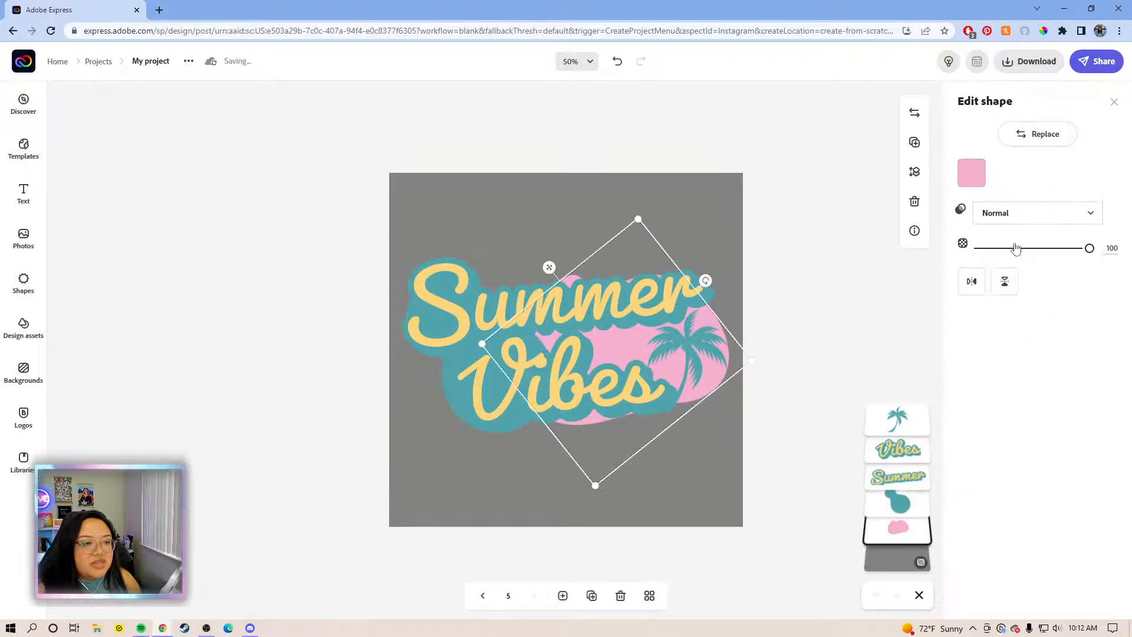
left_click(971, 175)
left_click(1006, 300)
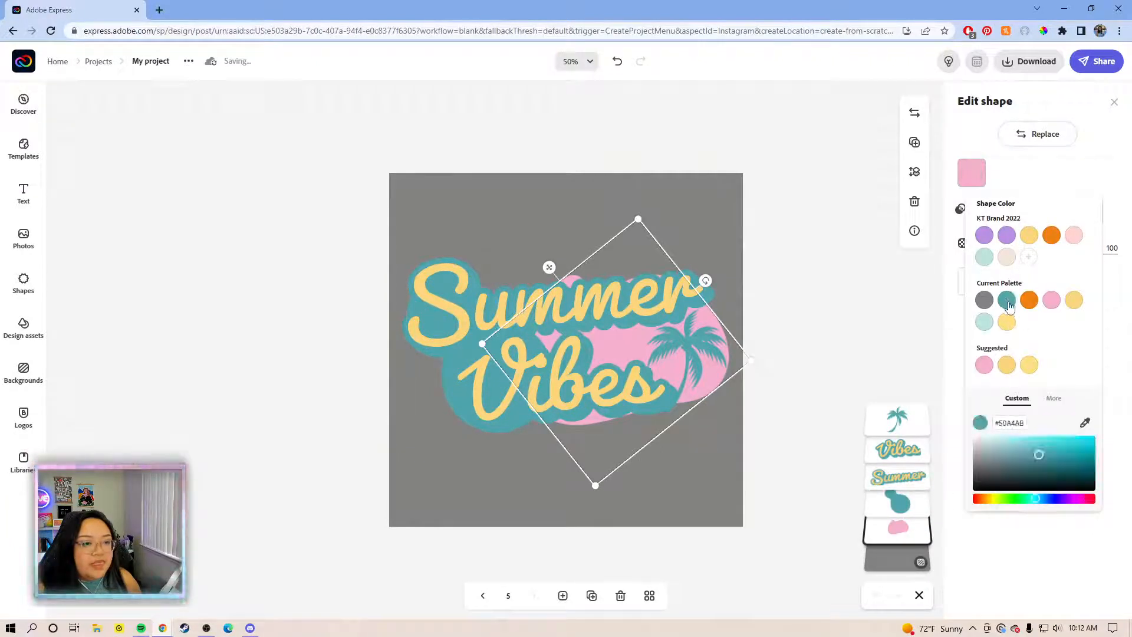
left_click(947, 252)
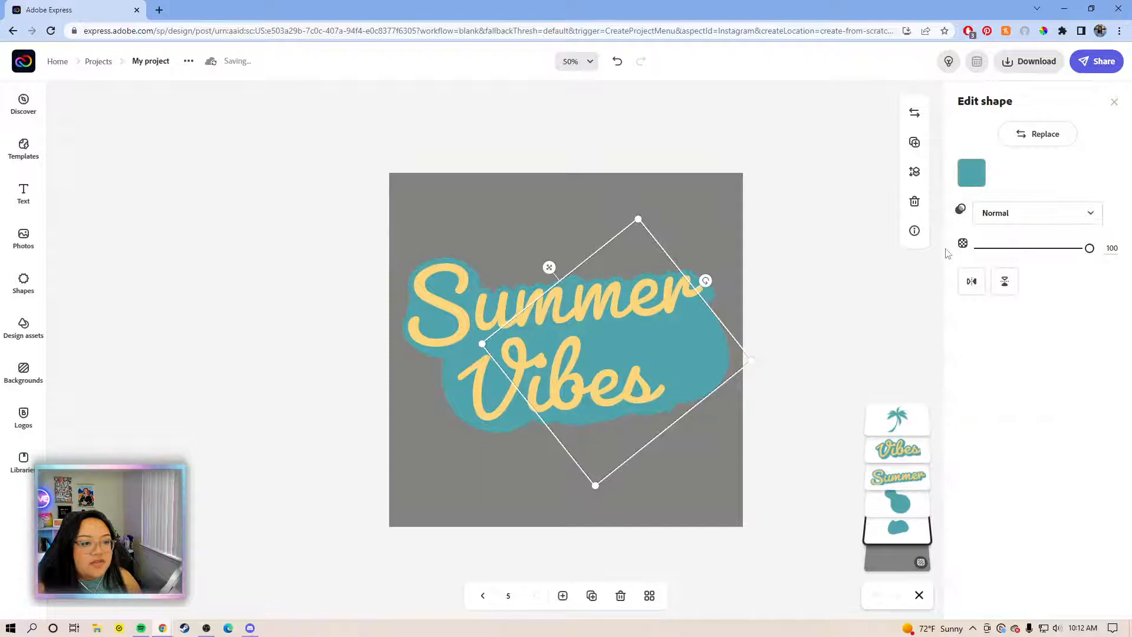
Step: Recolor the palm tree to the light pink brand color #FFD4CF
left_click(903, 422)
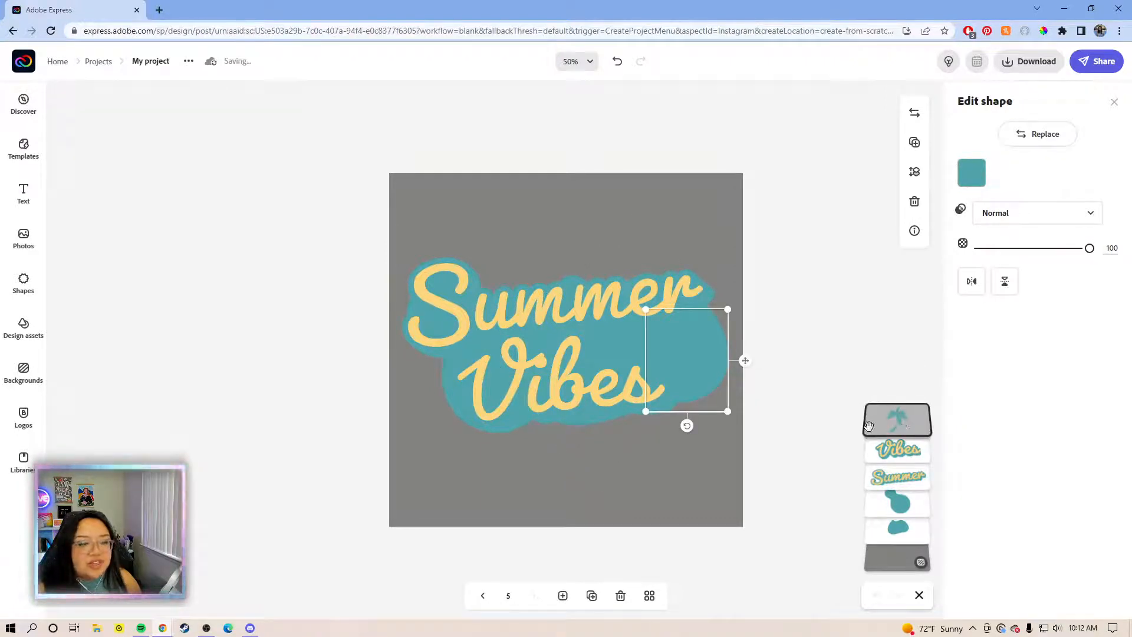
left_click(971, 173)
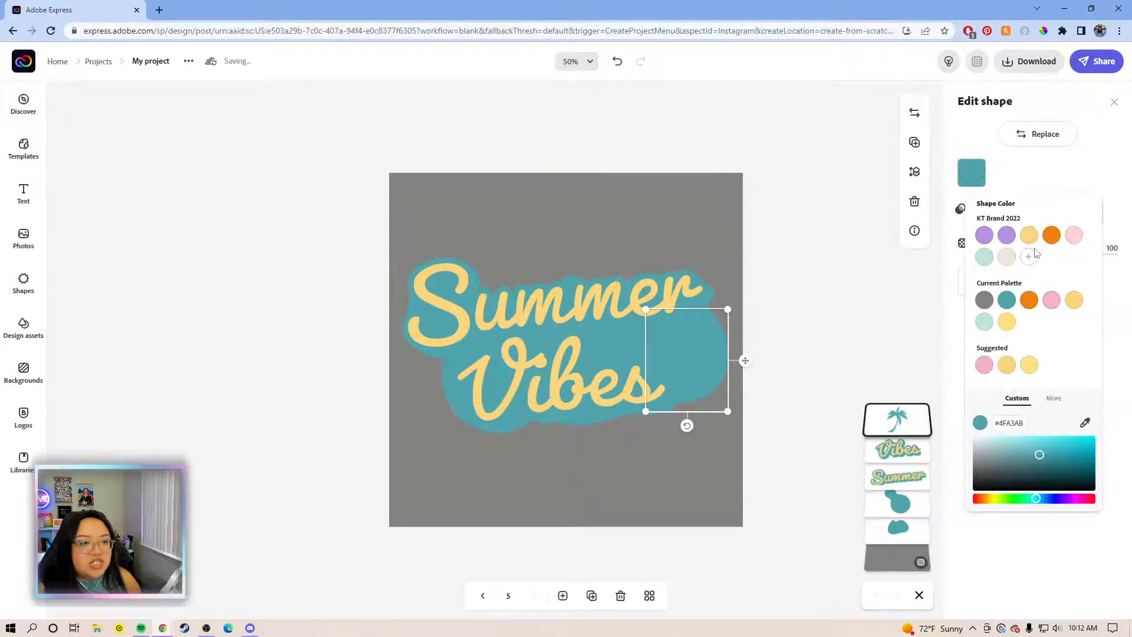
left_click(1075, 235)
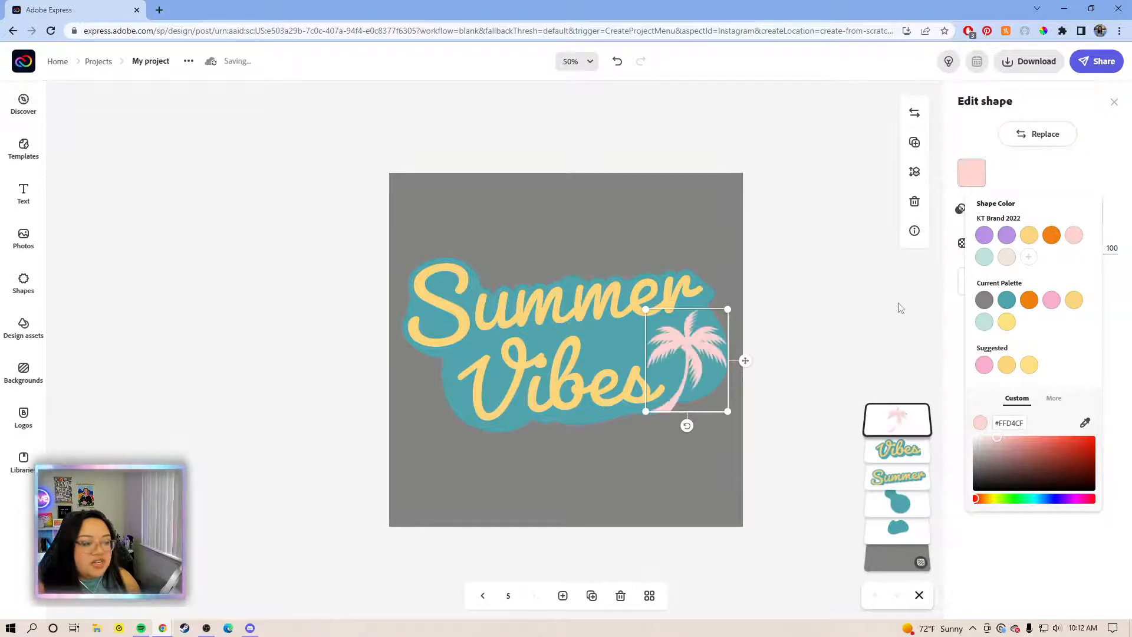
Step: Duplicate the pink palm tree and recolor the rear copy to the brand orange #F08111
left_click(914, 144)
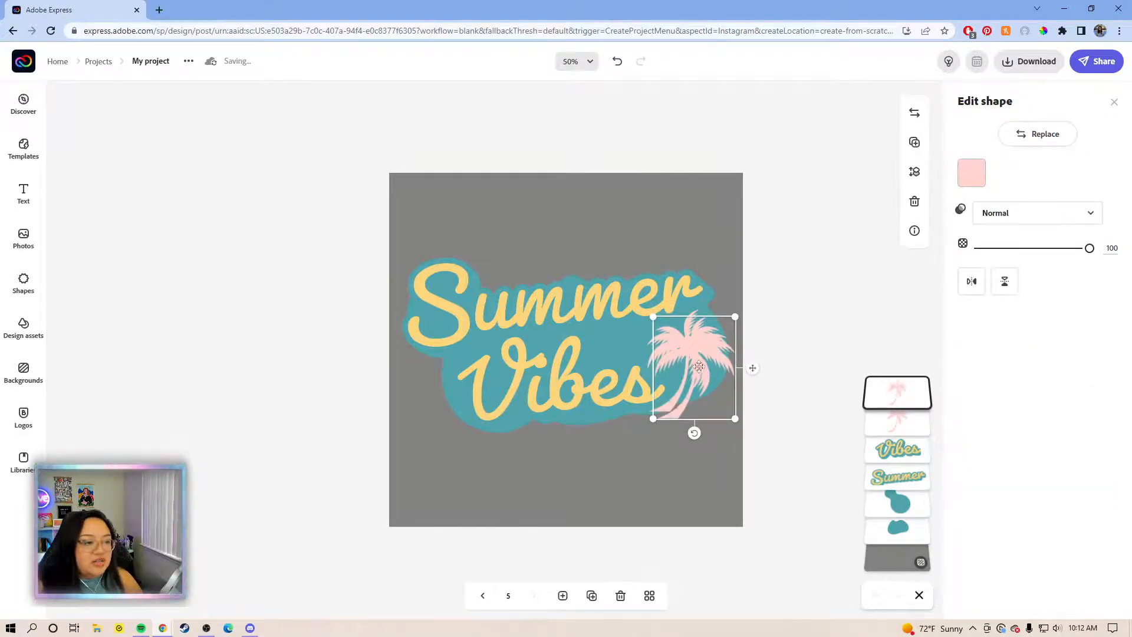
left_click(897, 420)
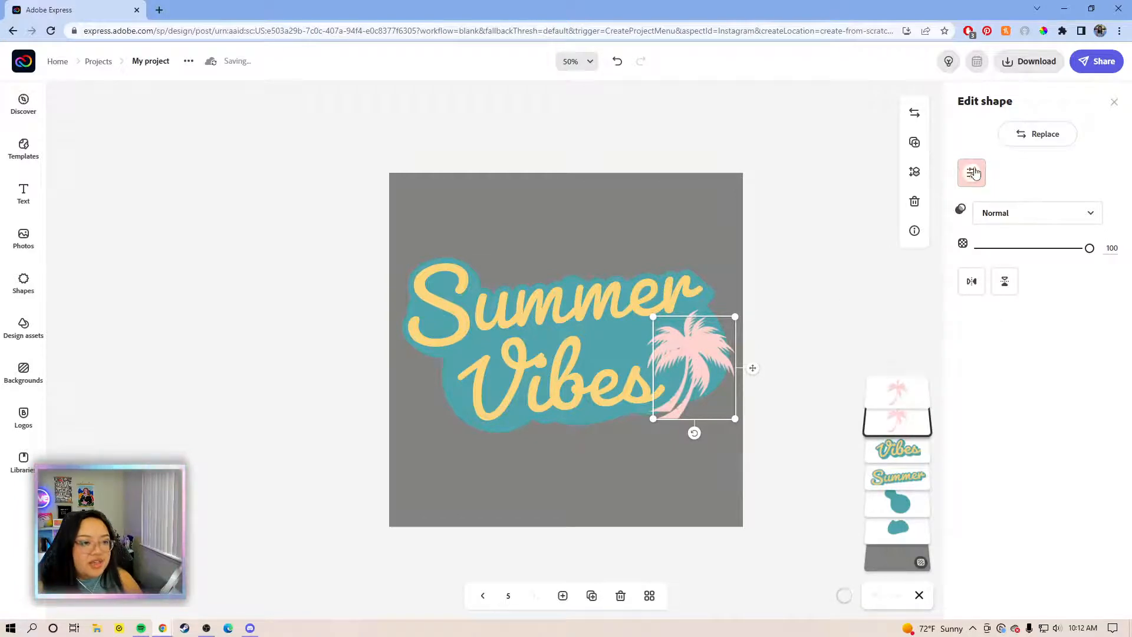
left_click(971, 173)
left_click(1050, 236)
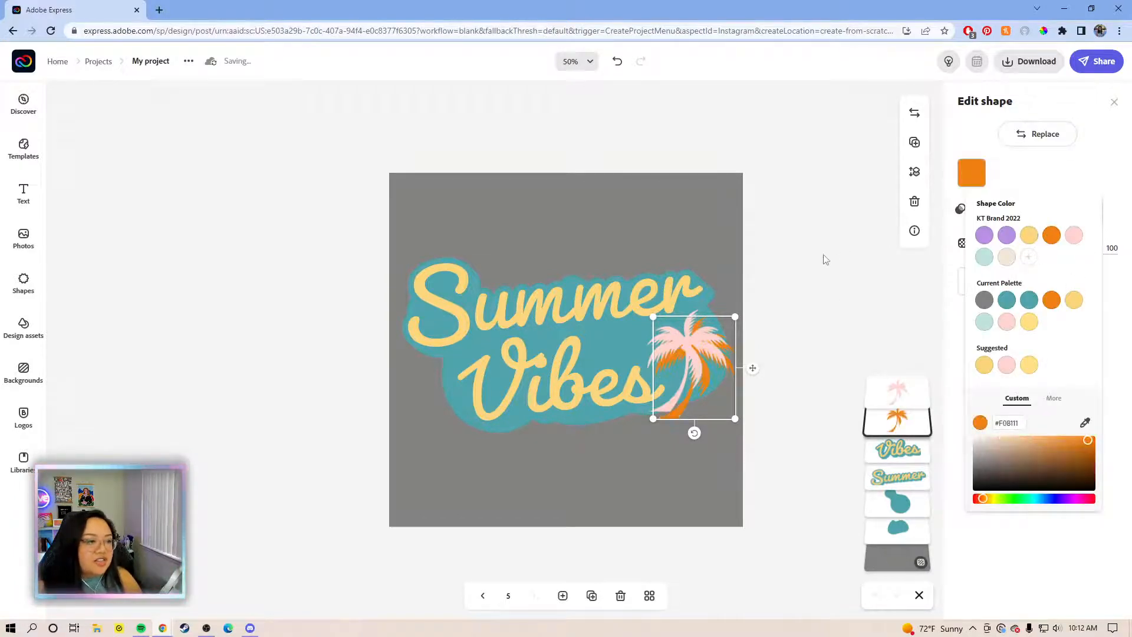
Step: Nudge the orange palm tree up and to the left so it sits as a close drop shadow behind the pink one
key("Left")
key("Left")
key("Left")
key("Left")
key("Left")
key("Up")
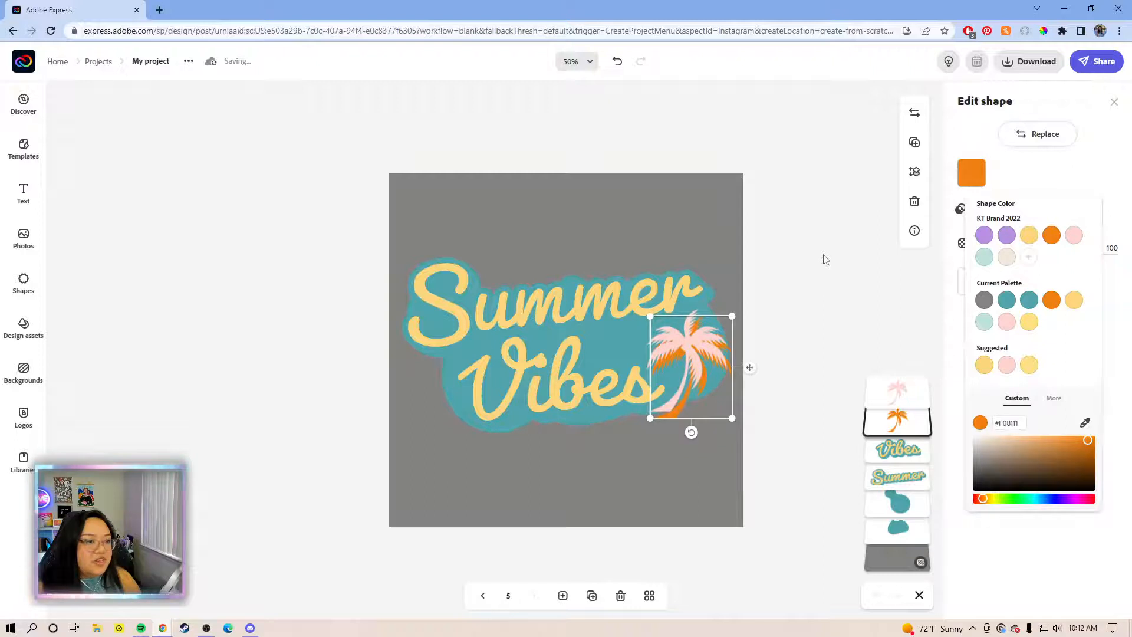
key("Up")
key("Up")
key("Up")
key("Up")
key("Left")
key("Left")
key("Left")
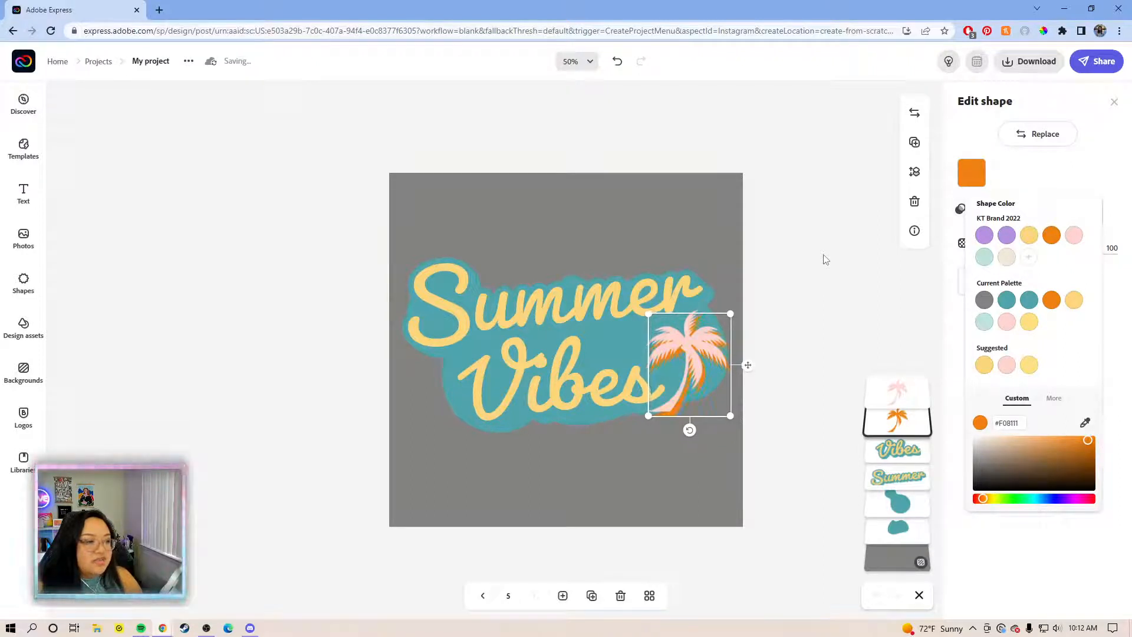
key("Up")
key("Up")
key("Escape")
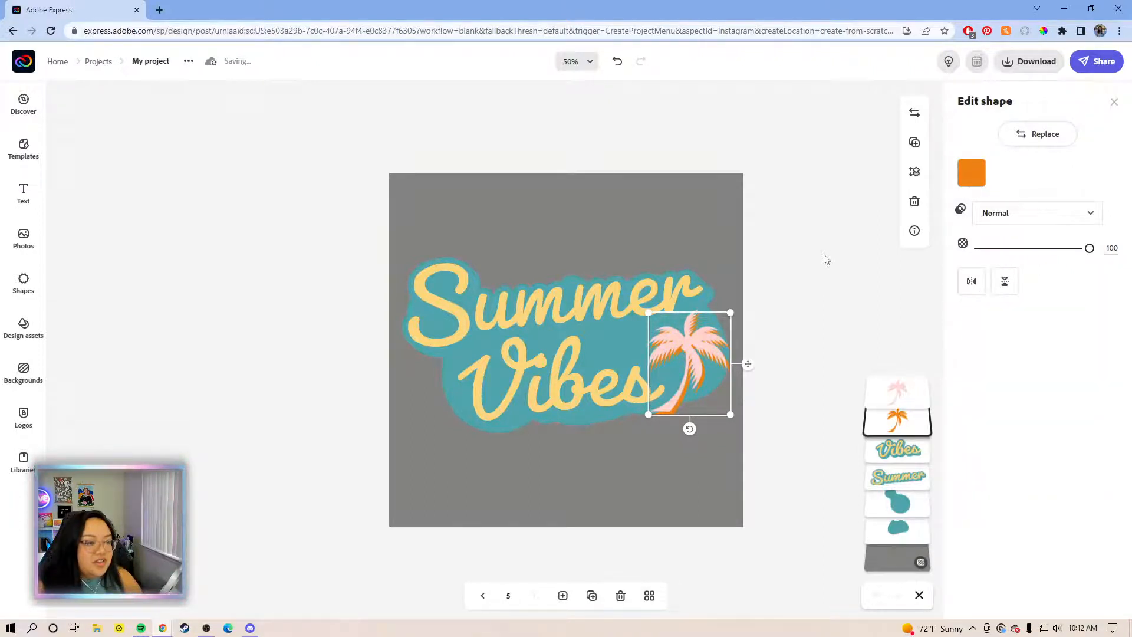
left_click(827, 259)
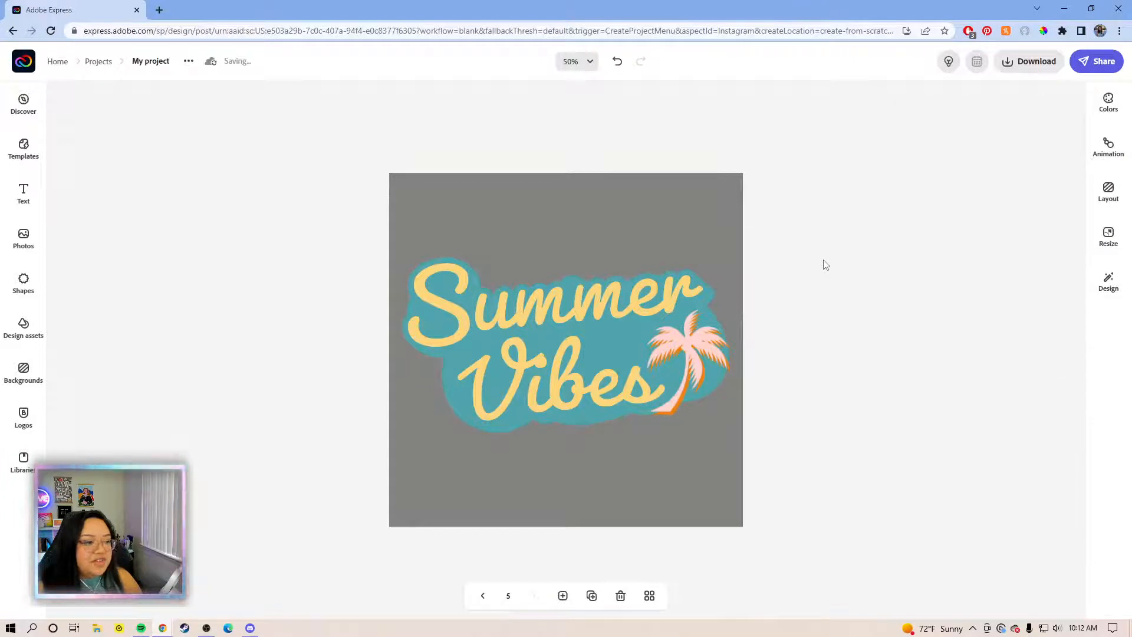
left_click(729, 524)
left_click(796, 504)
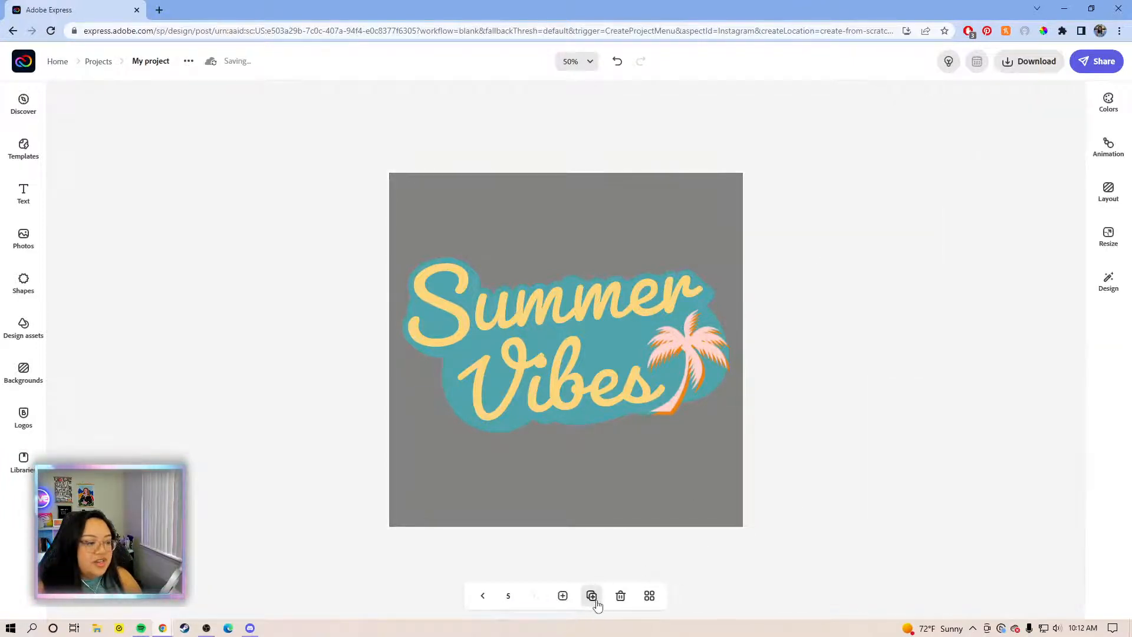
Step: Duplicate the Summer Vibes page and delete all the artwork from the copy, keeping the gray background
left_click(592, 597)
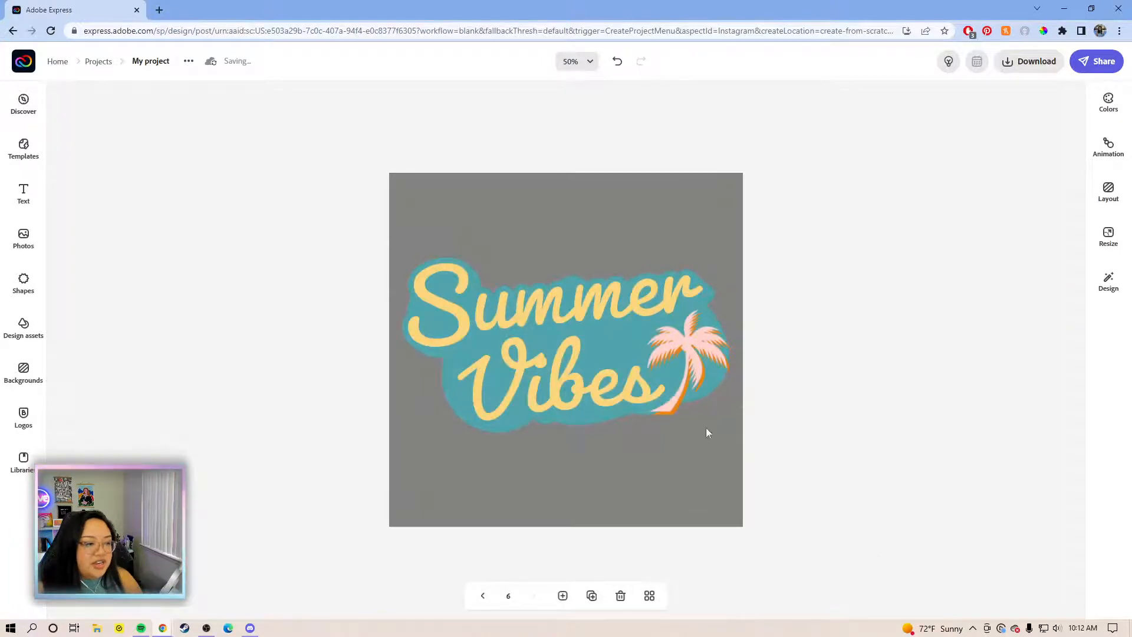
left_click_drag(809, 458, 370, 236)
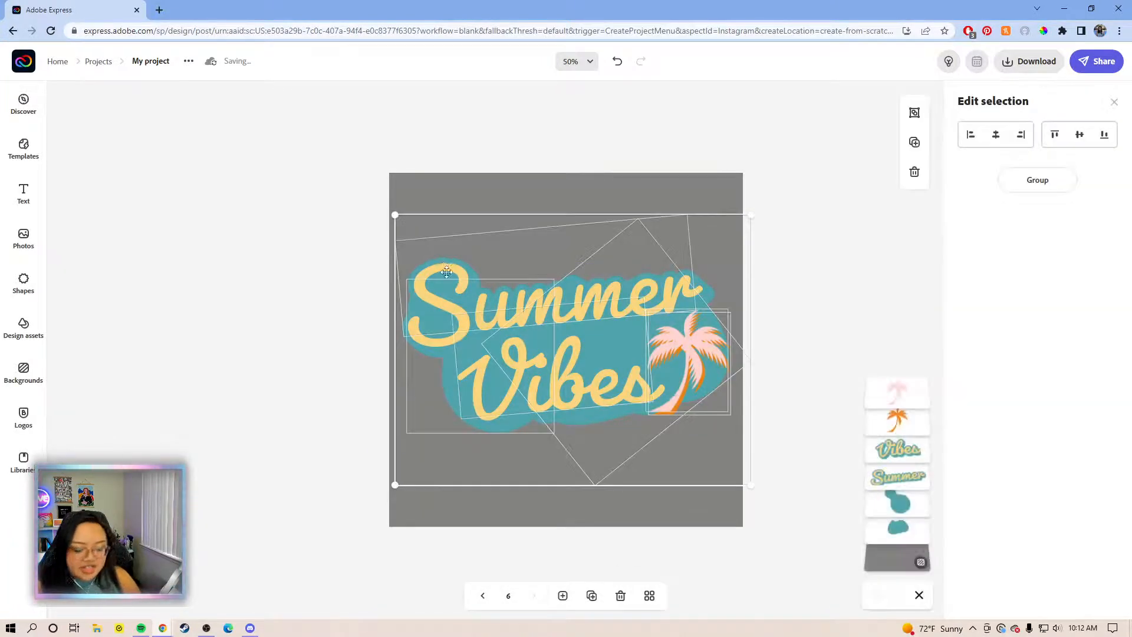
key("Delete")
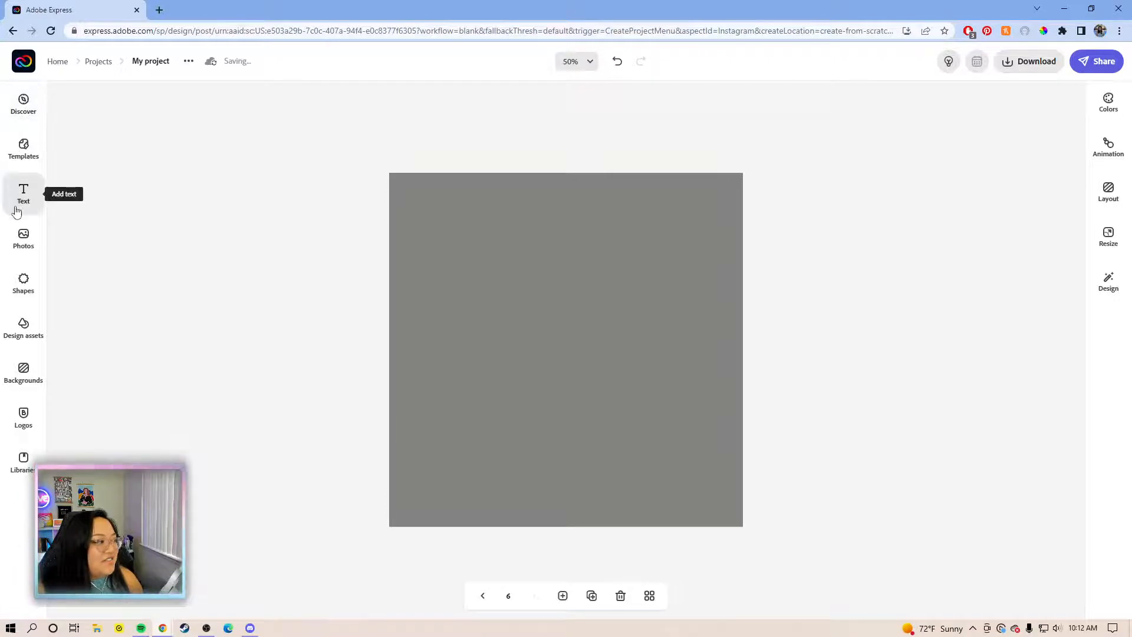
Step: Add the filled arch from the basic circle shapes and place it in the lower half of the page
left_click(32, 285)
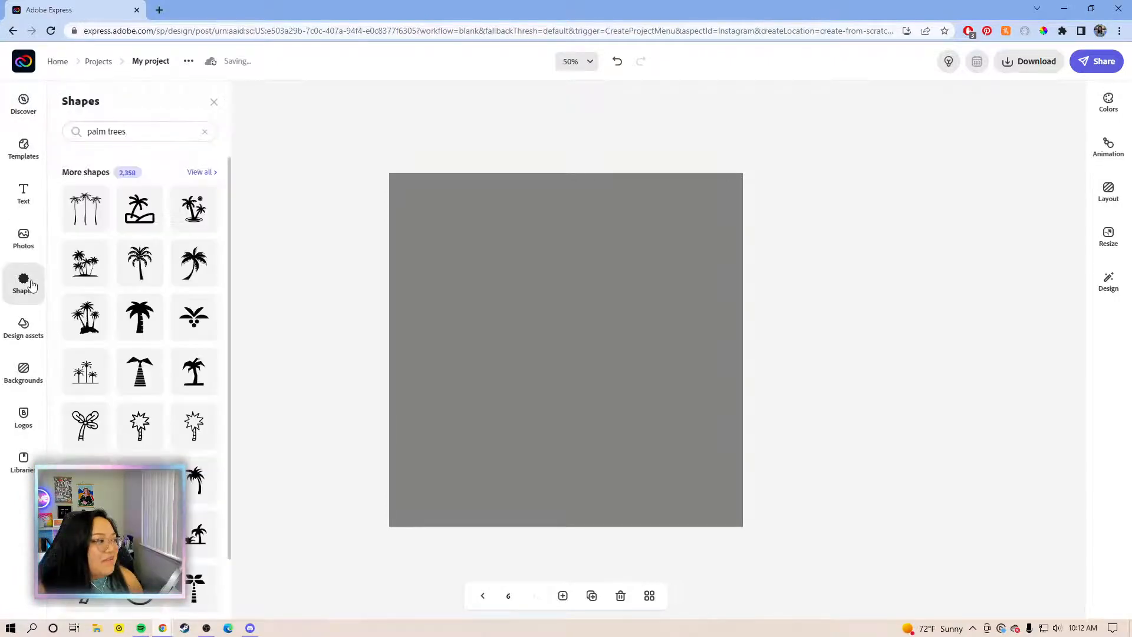
left_click(207, 131)
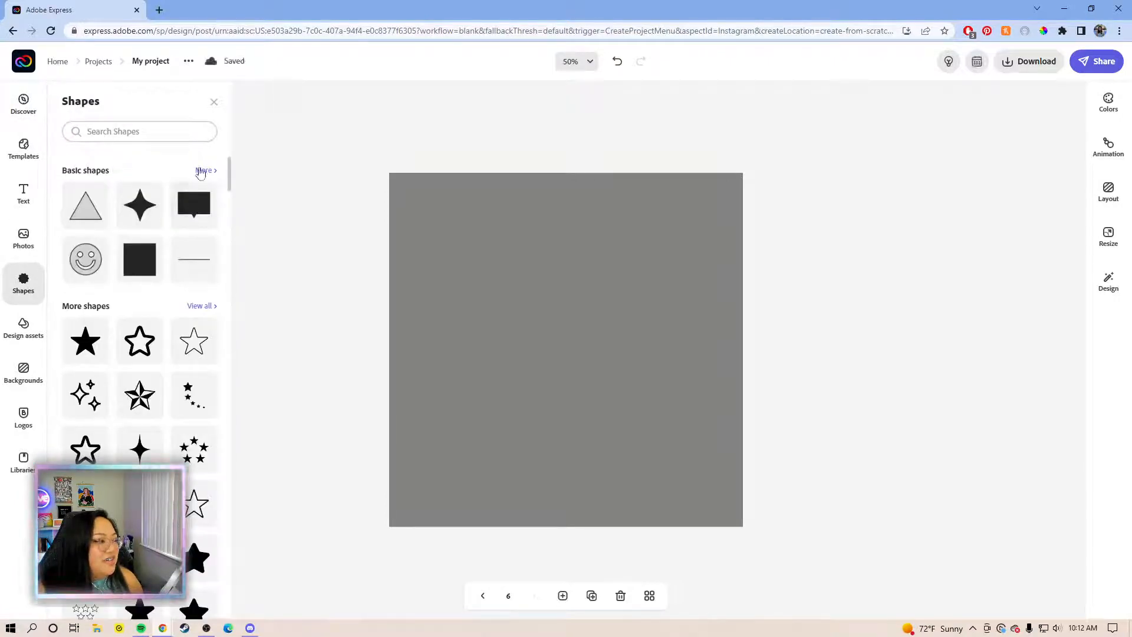
left_click(203, 171)
left_click(139, 224)
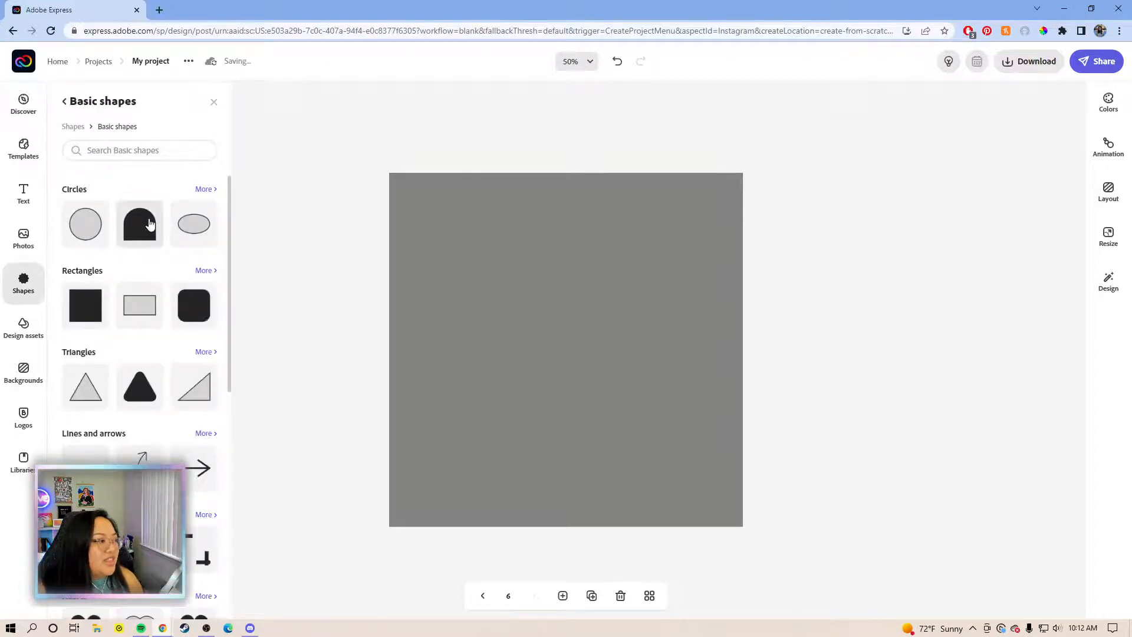
left_click(578, 338)
left_click_drag(579, 338, 577, 436)
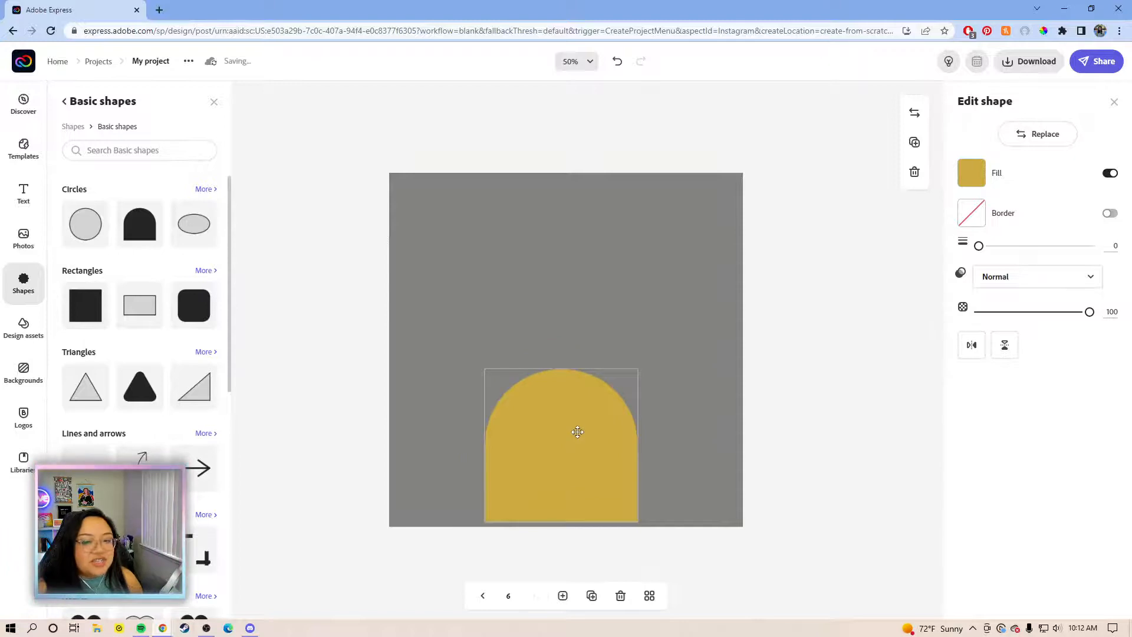
Step: Stretch the arch taller, enlarge it to fill most of the page and shift it toward the page center
left_click_drag(560, 370, 561, 332)
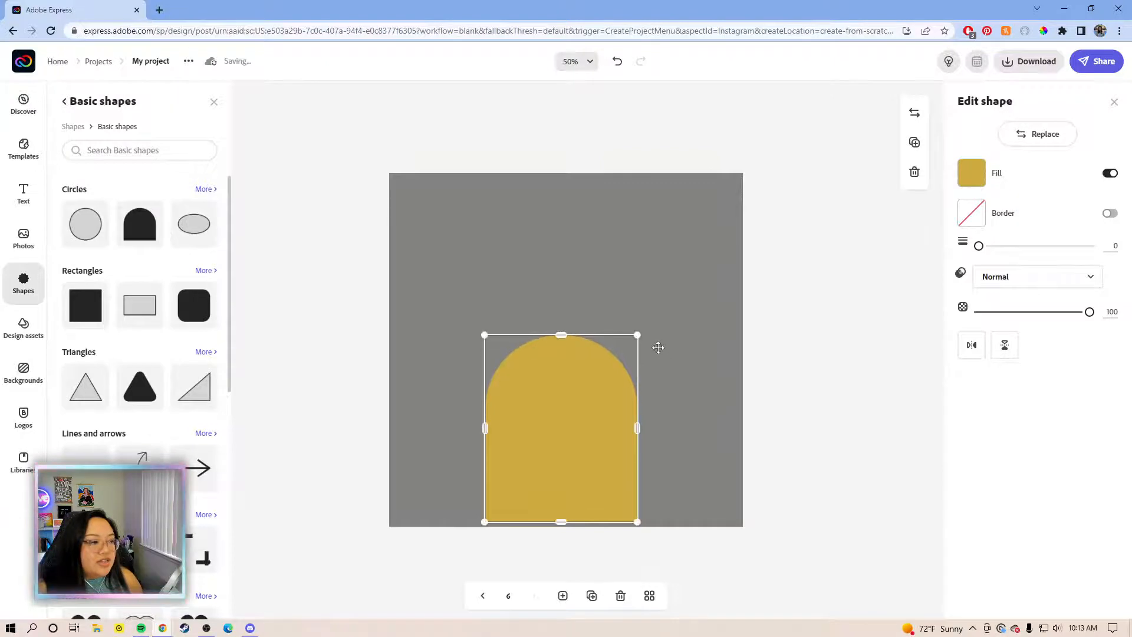
left_click_drag(656, 317, 733, 223)
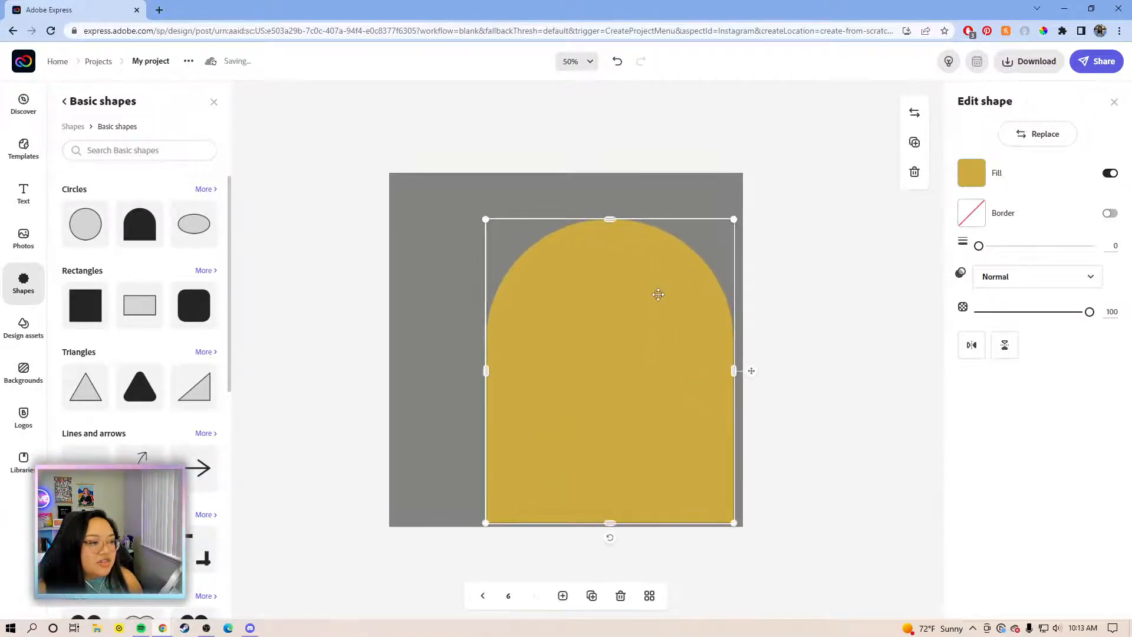
left_click_drag(657, 293, 634, 271)
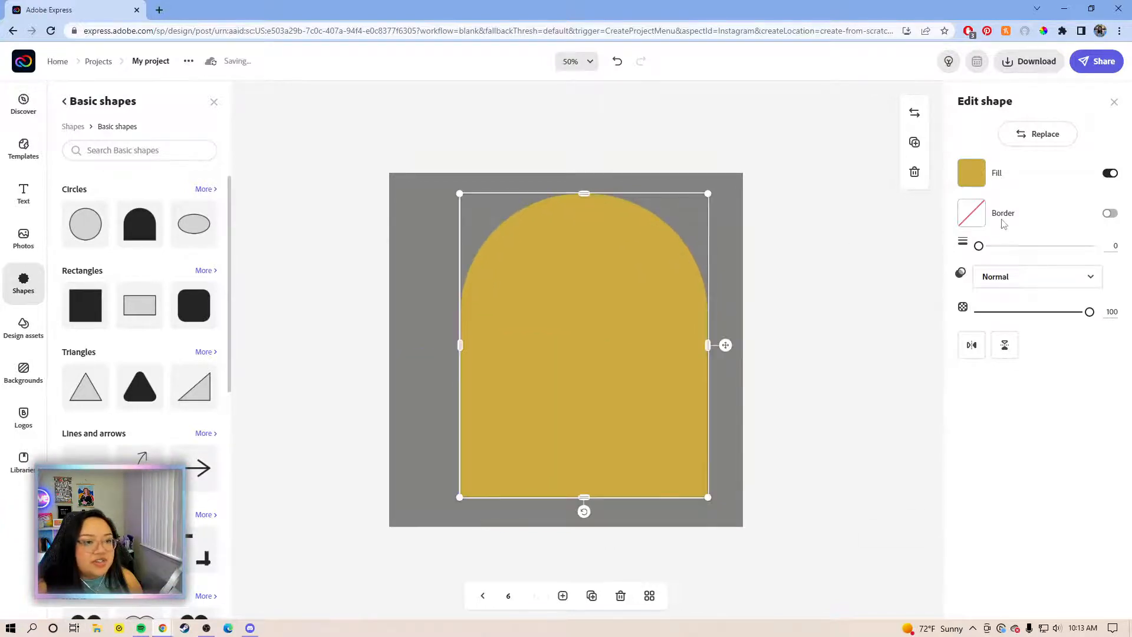
Step: Give the arch a white border, enlarge it slightly and center it on the page
left_click(1110, 213)
left_click(973, 214)
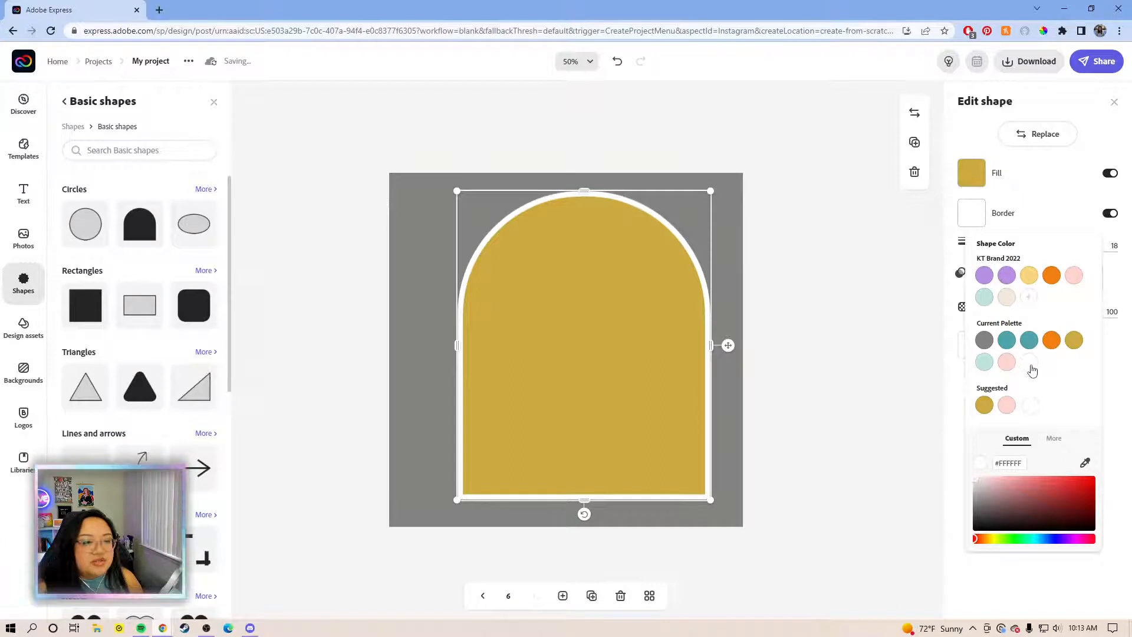
left_click_drag(586, 351, 557, 367)
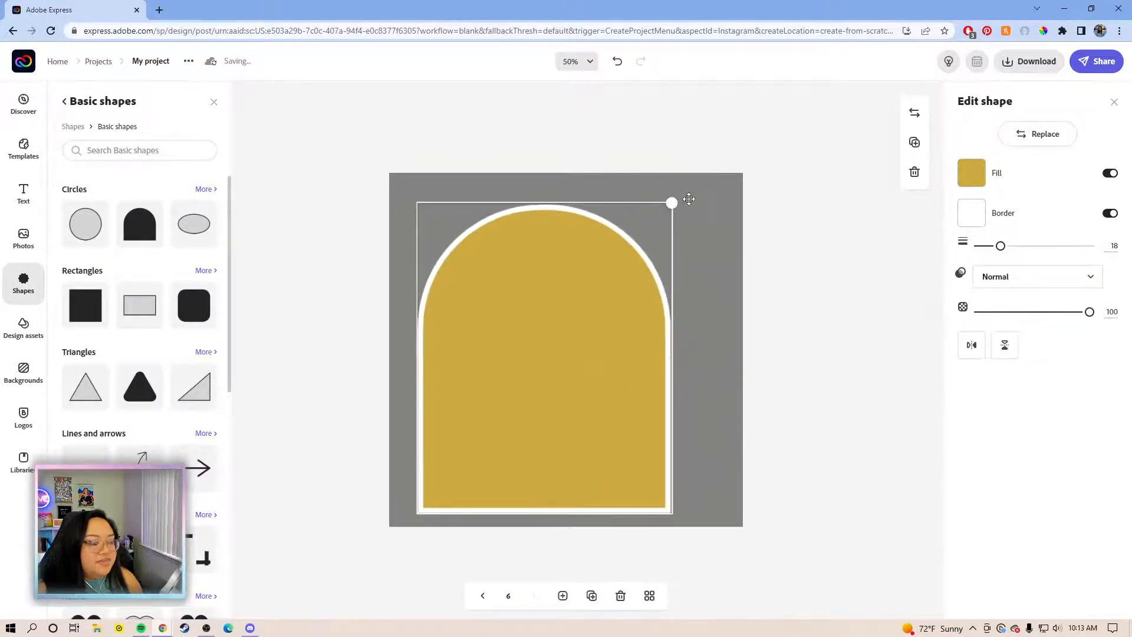
left_click_drag(687, 202, 702, 190)
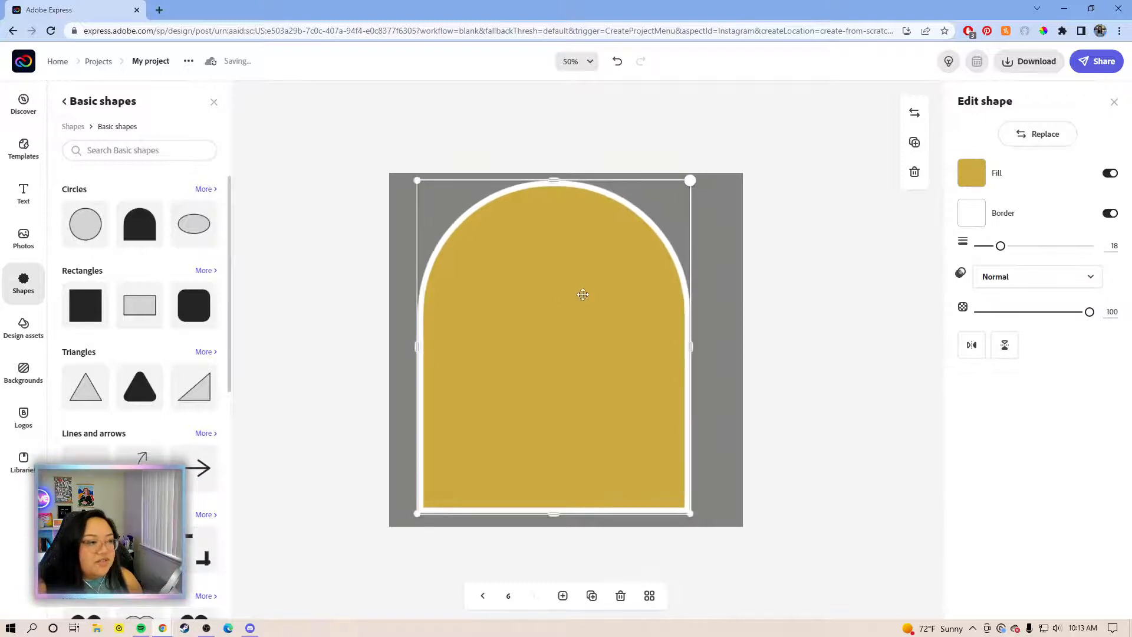
left_click_drag(582, 293, 592, 300)
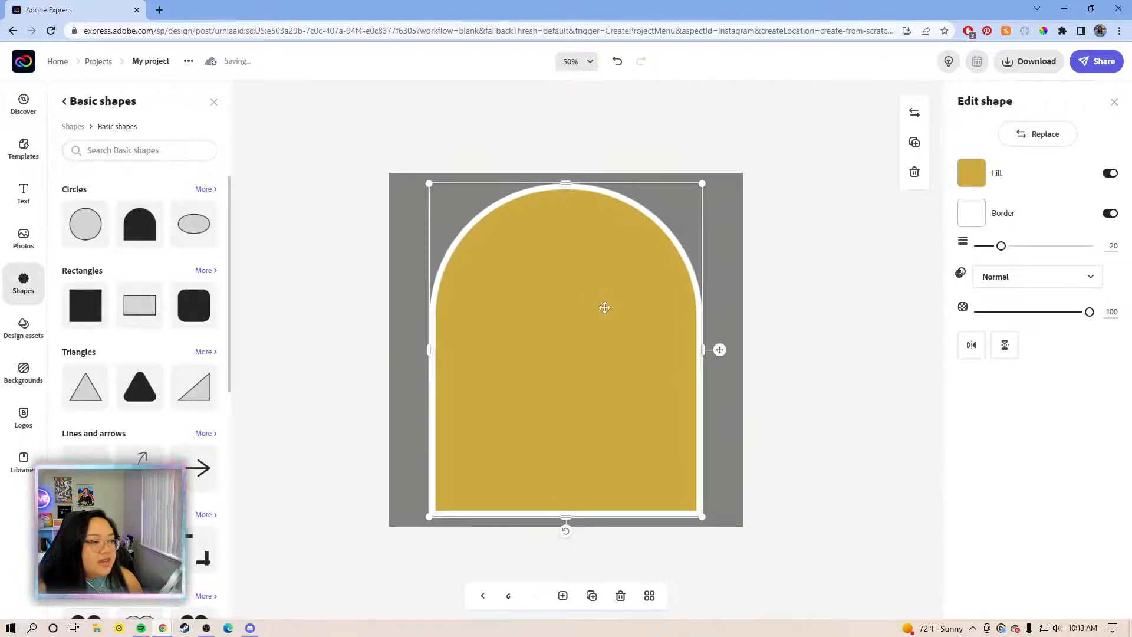
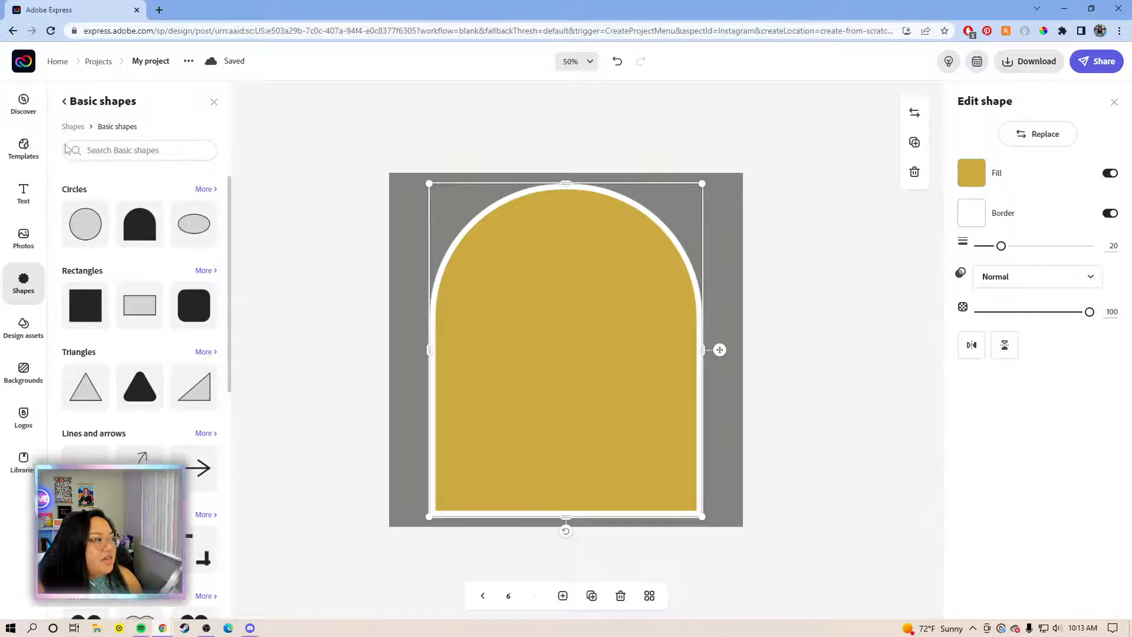
Step: Add the cactus text design reading Nurturing Yourself Is Important from the phrase templates
left_click(65, 101)
left_click(24, 192)
scroll(142, 355, "down", 8)
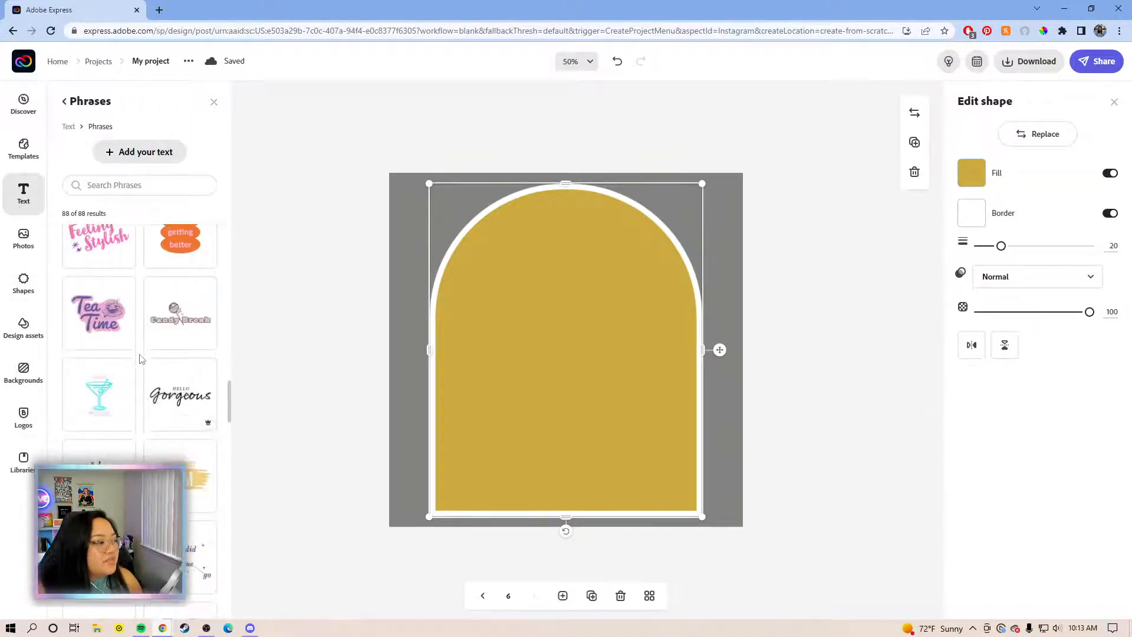
scroll(141, 354, "up", 13)
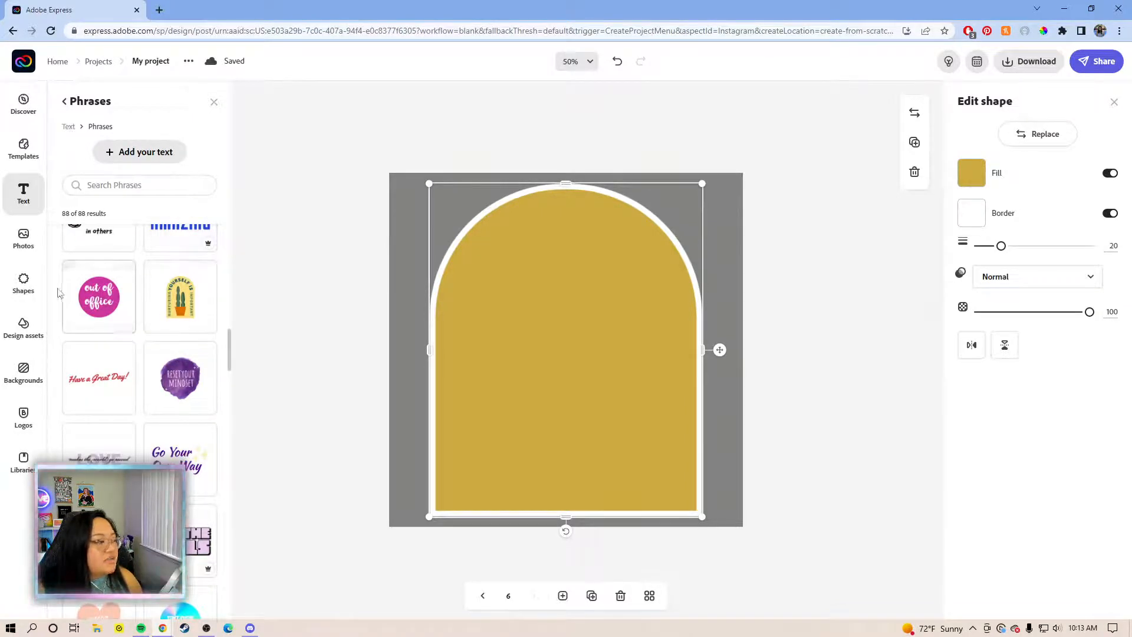
left_click(182, 298)
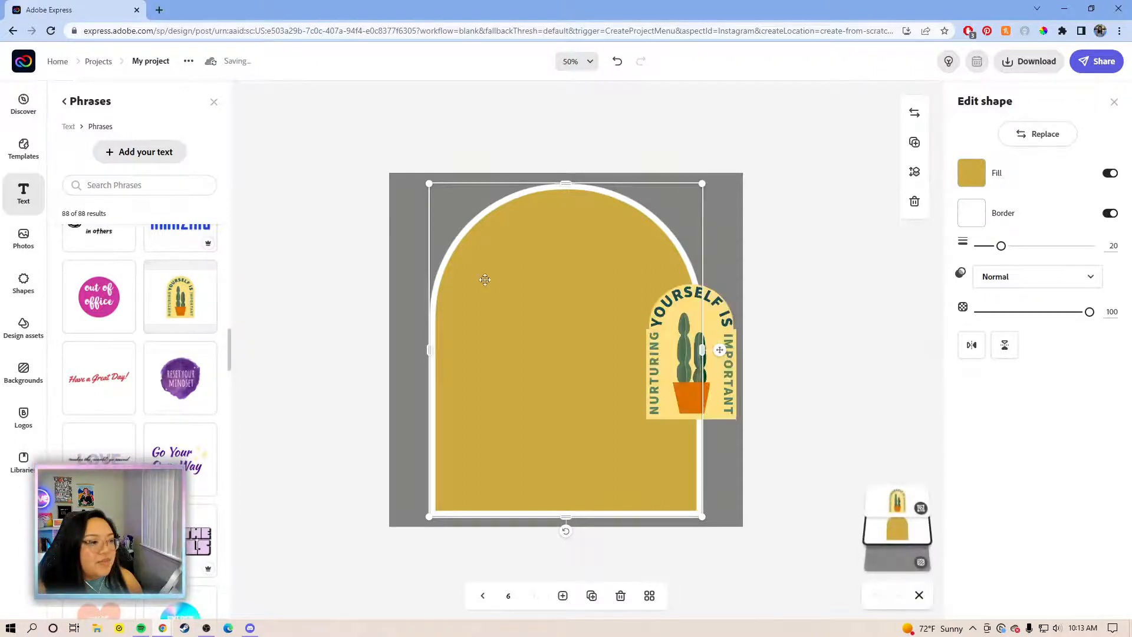
Step: Delete the gold arch with the white border from the page
left_click(771, 410)
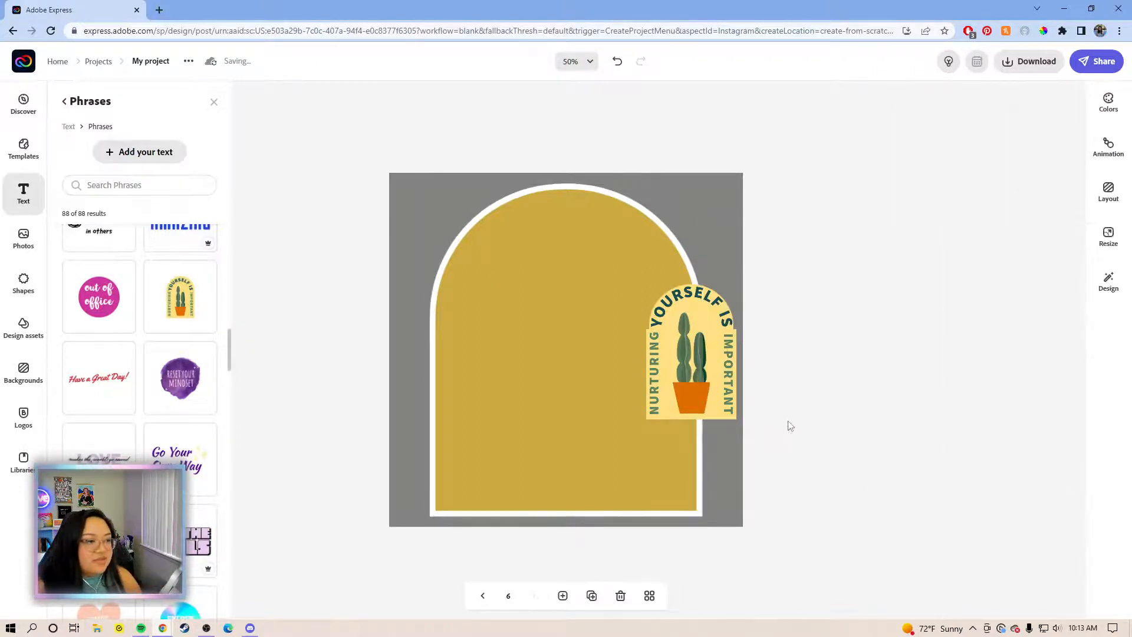
left_click_drag(802, 453, 503, 246)
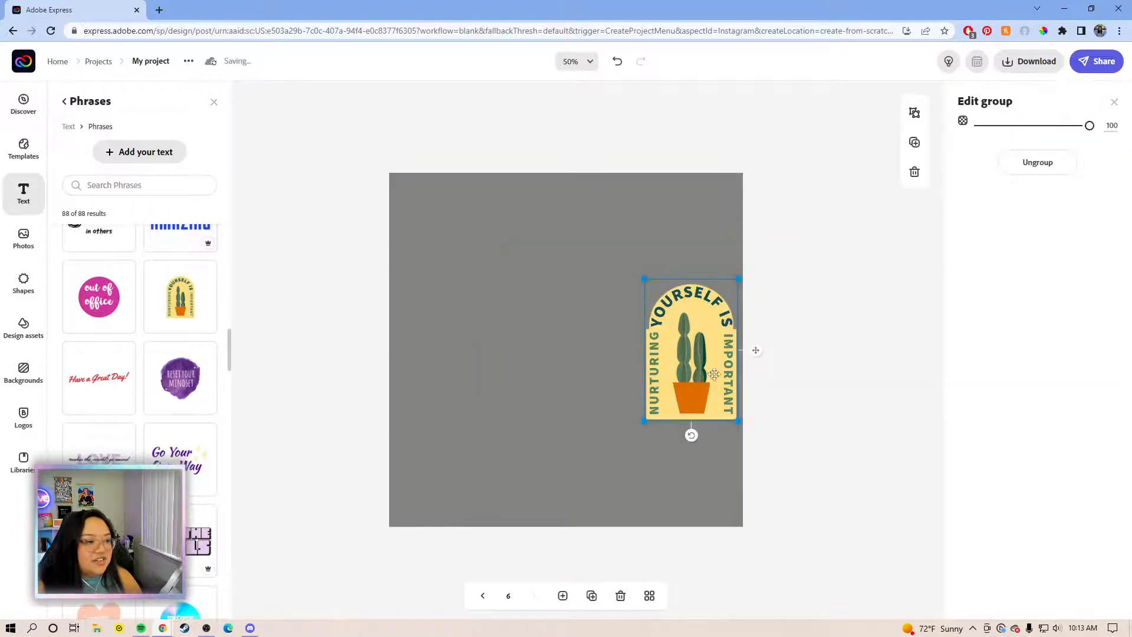
Step: Enlarge the cactus design to nearly the full page height and center it on the page
left_click_drag(698, 360, 594, 399)
left_click_drag(525, 420, 431, 466)
left_click_drag(534, 365, 695, 220)
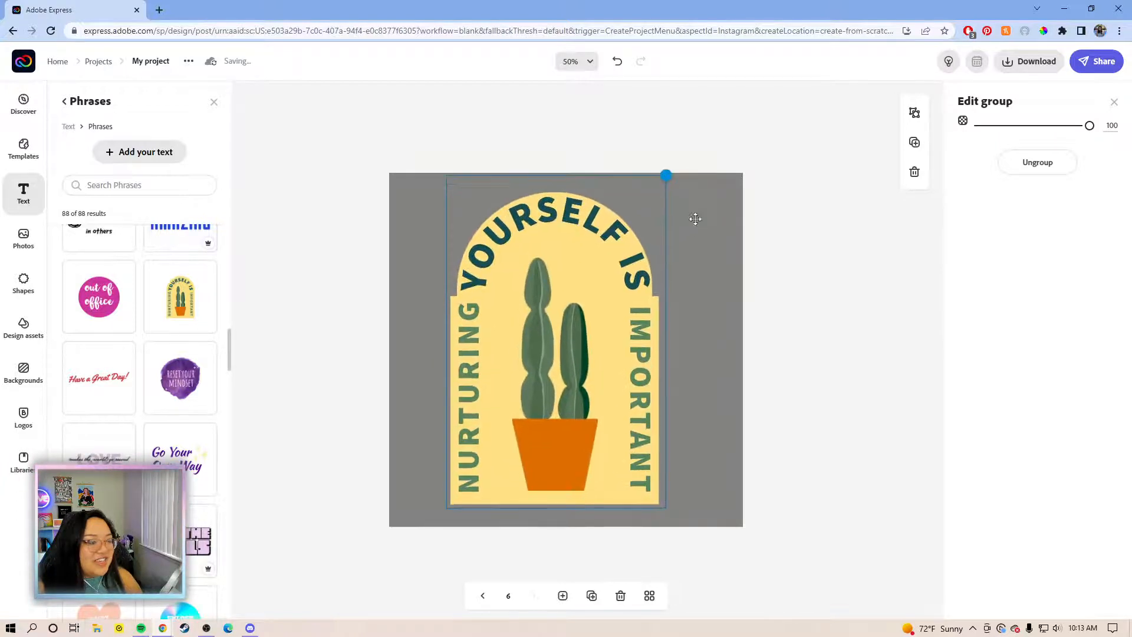
mouse_move(604, 303)
left_mouse_down()
mouse_move(617, 319)
mouse_move(624, 308)
left_mouse_up()
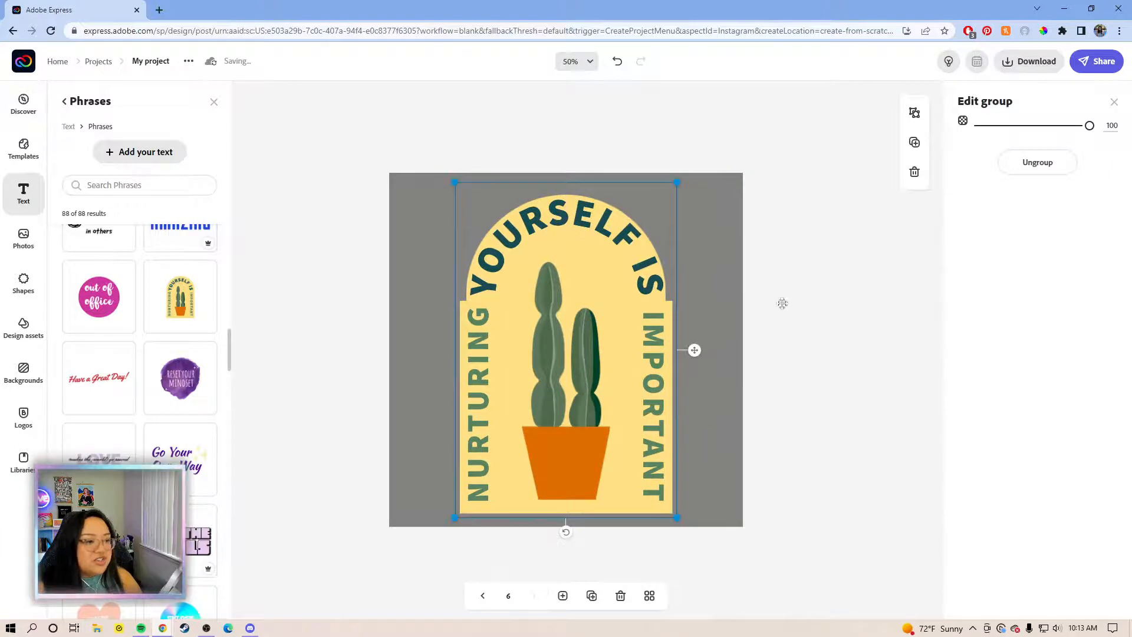
Step: Ungroup the cactus design and its nested groups into separate elements
left_click(1058, 168)
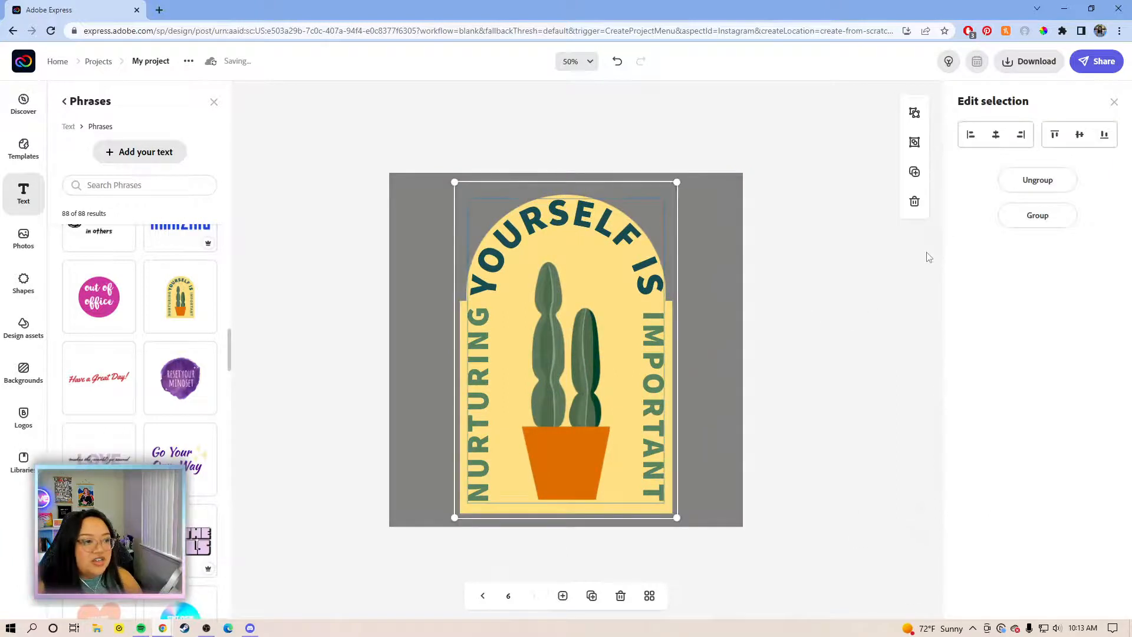
left_click(1018, 187)
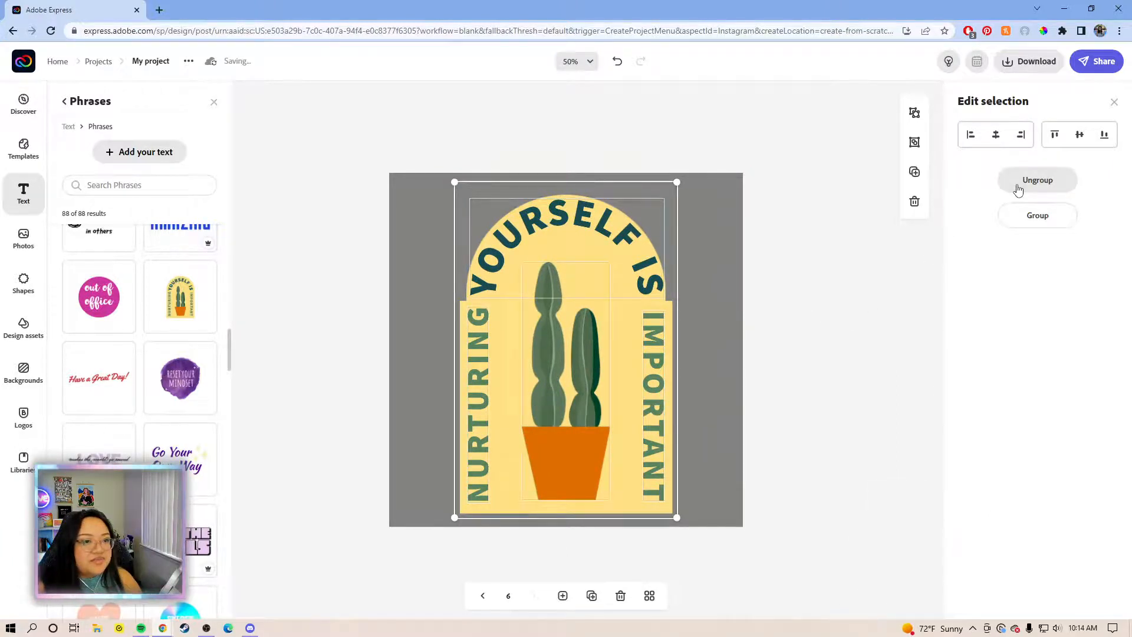
Step: Delete the yellow circle and the yellow rectangle group behind the cactus and text
left_click(734, 300)
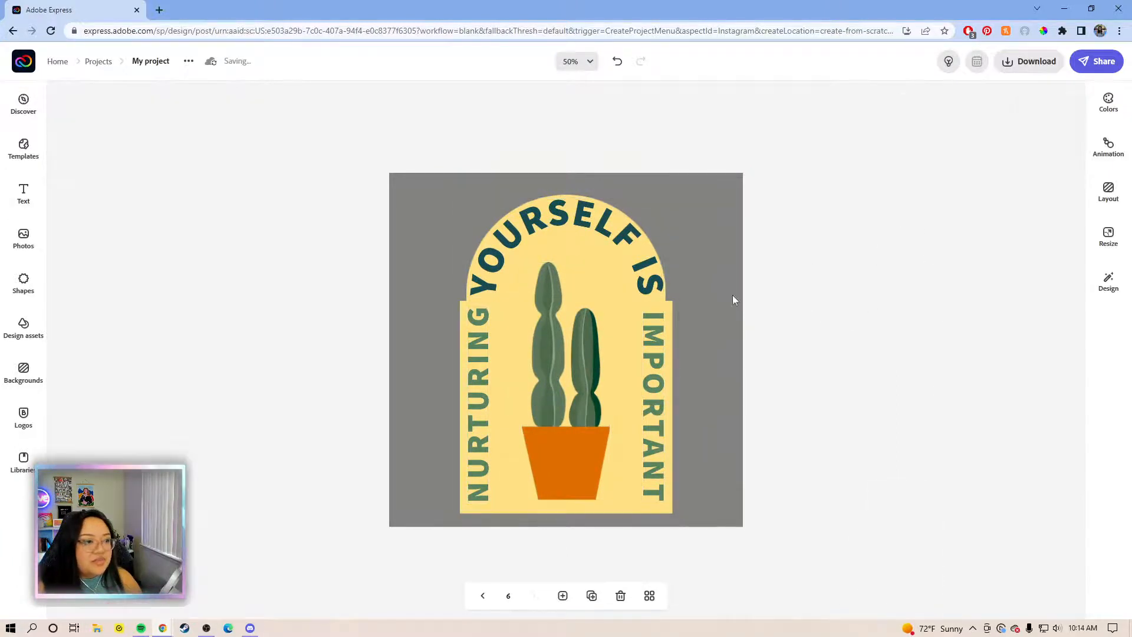
left_click(607, 284)
left_click(901, 525)
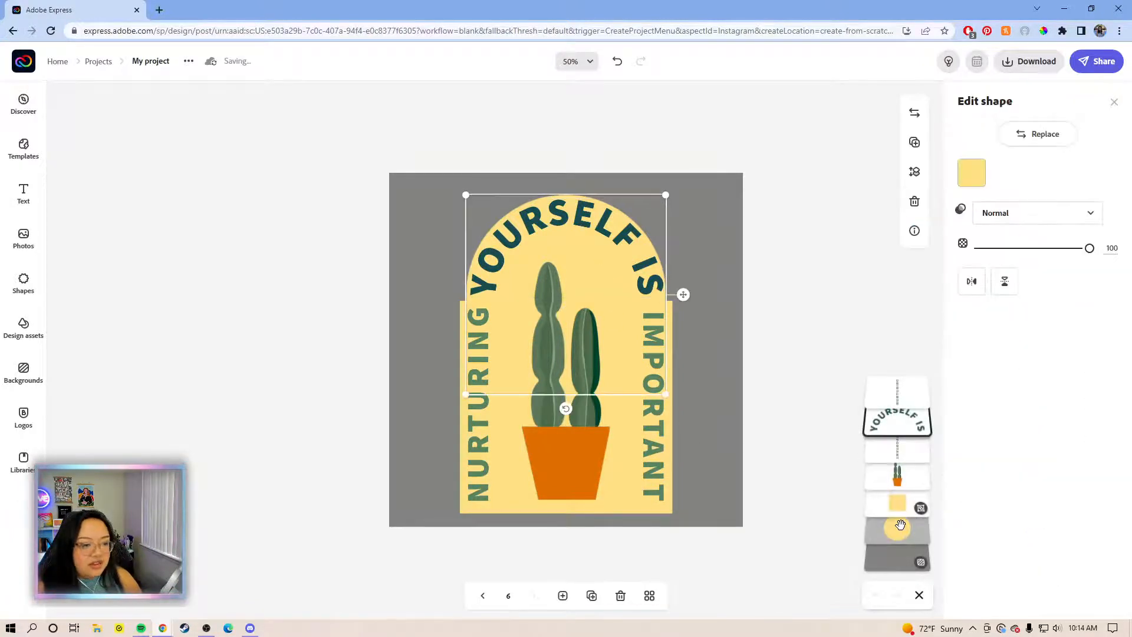
key("Delete")
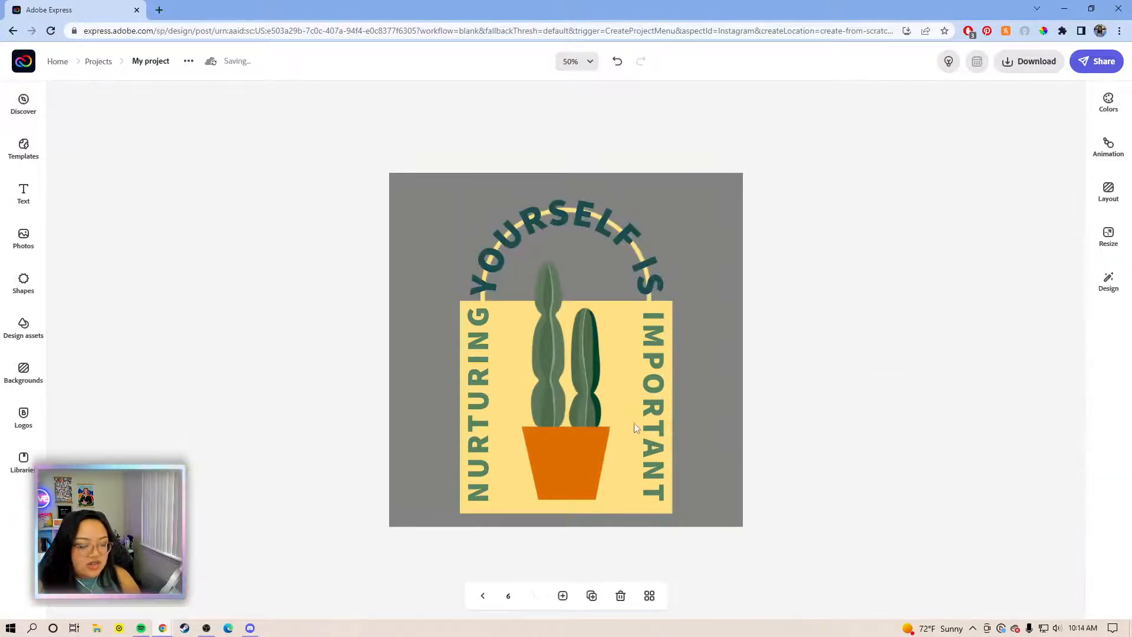
left_click(616, 401)
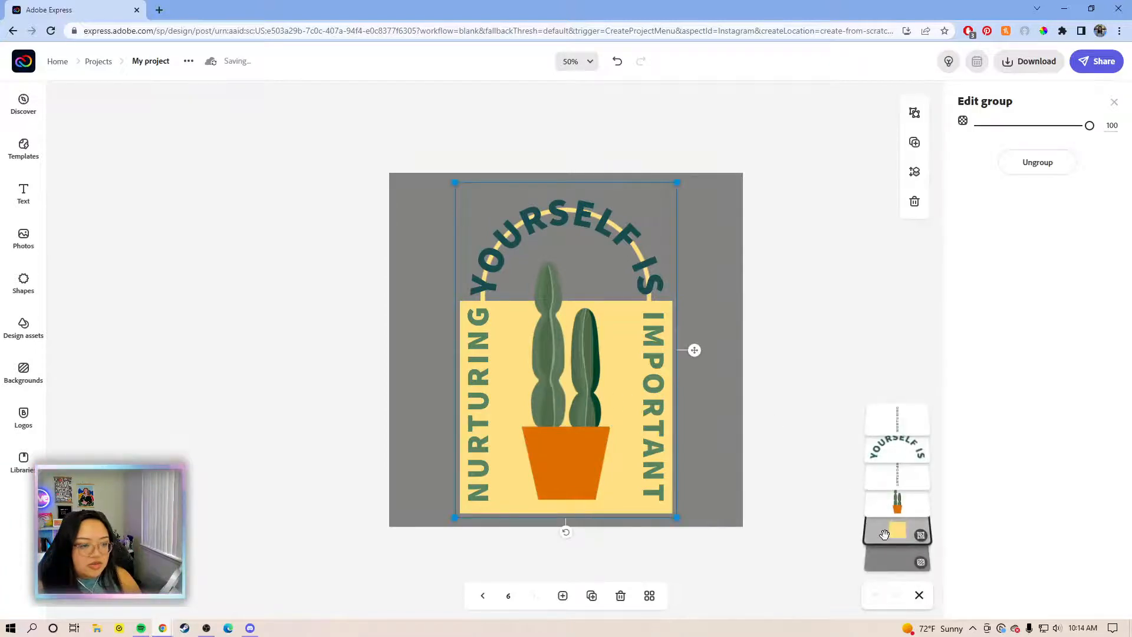
key("Escape")
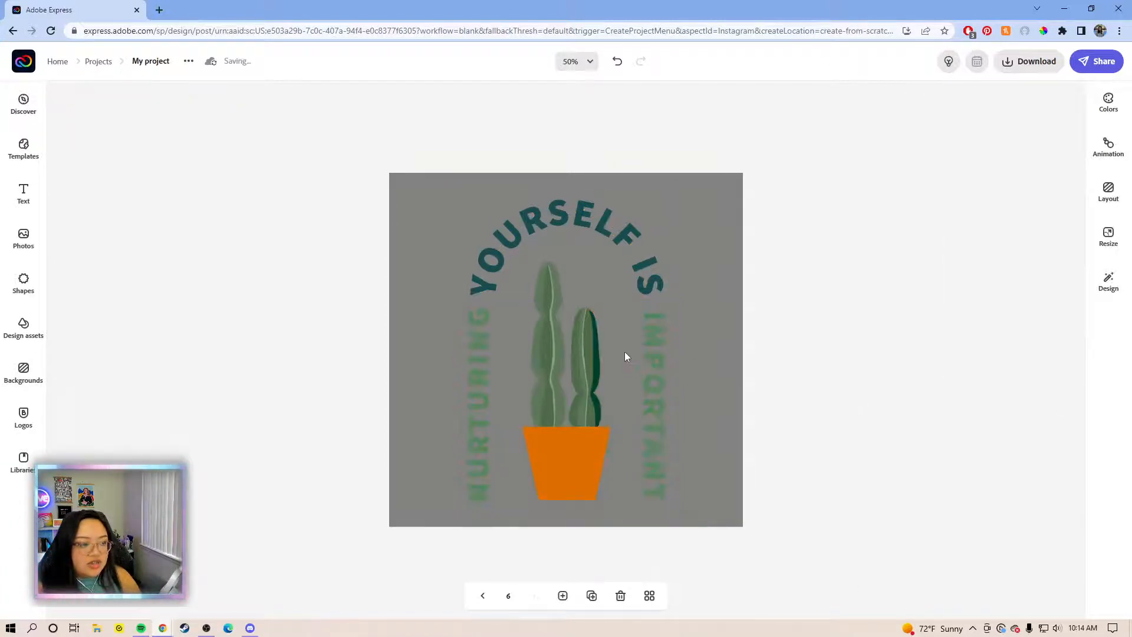
Step: Add the solid arch from the basic circle shapes and enlarge it to nearly the full page height
left_click(34, 290)
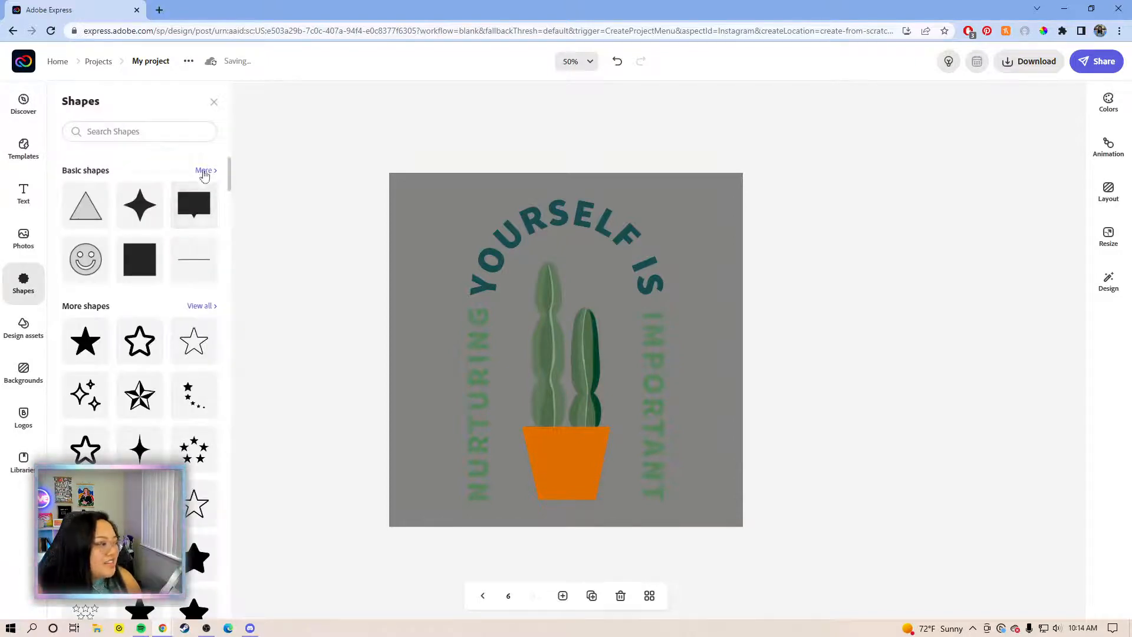
left_click(204, 171)
left_click(139, 223)
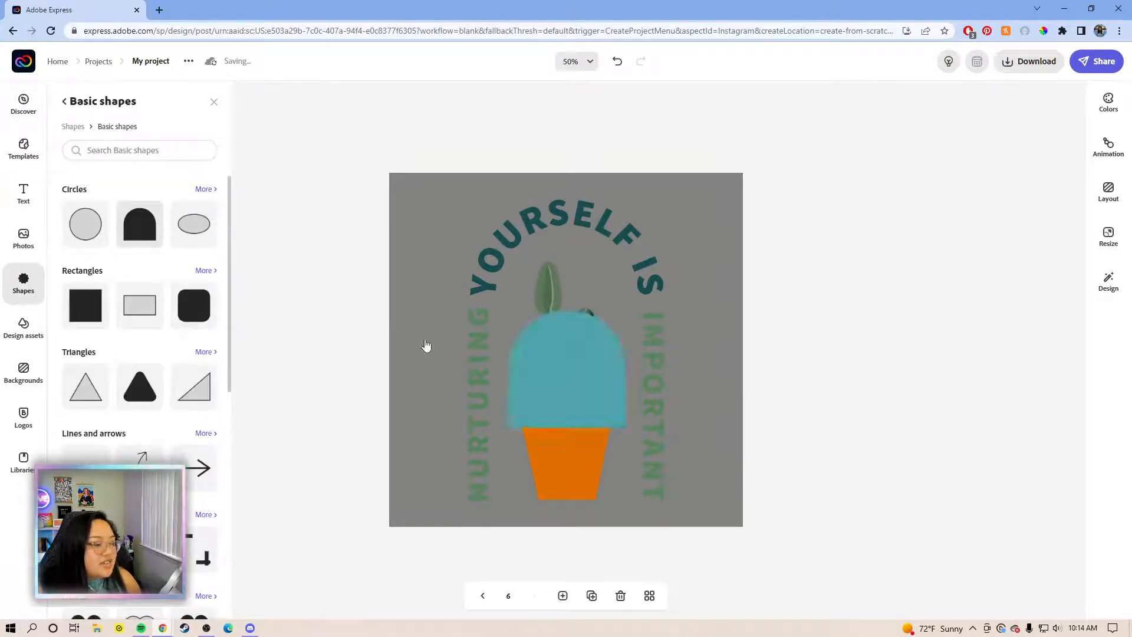
left_click(564, 369)
left_click_drag(564, 369, 504, 448)
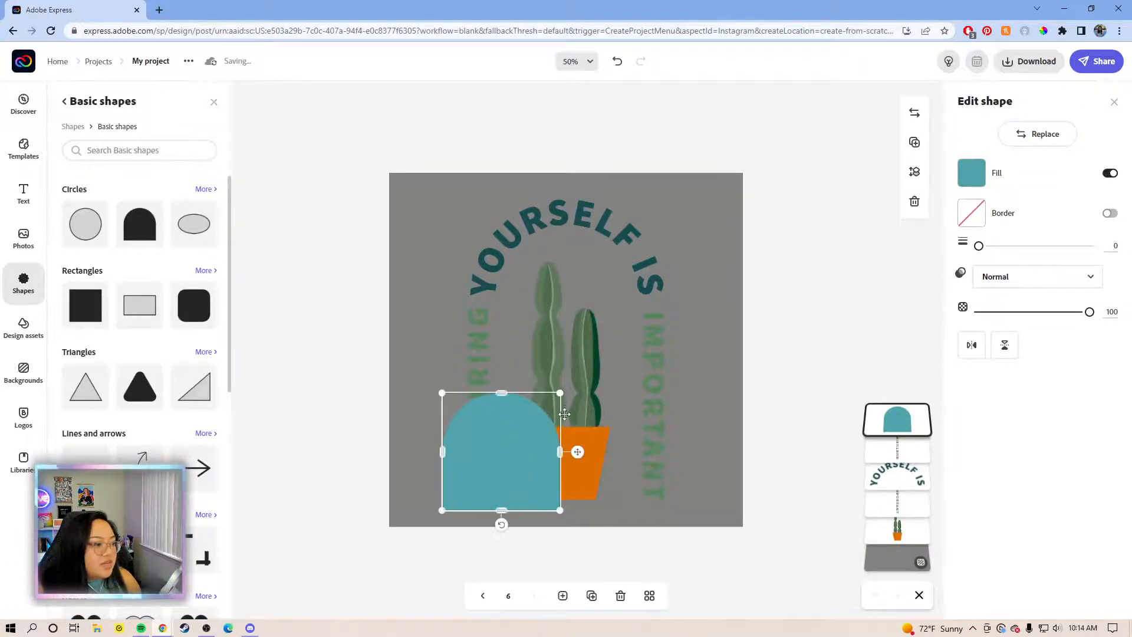
left_click_drag(561, 394, 581, 373)
left_click_drag(512, 372, 510, 320)
left_click_drag(580, 331, 732, 197)
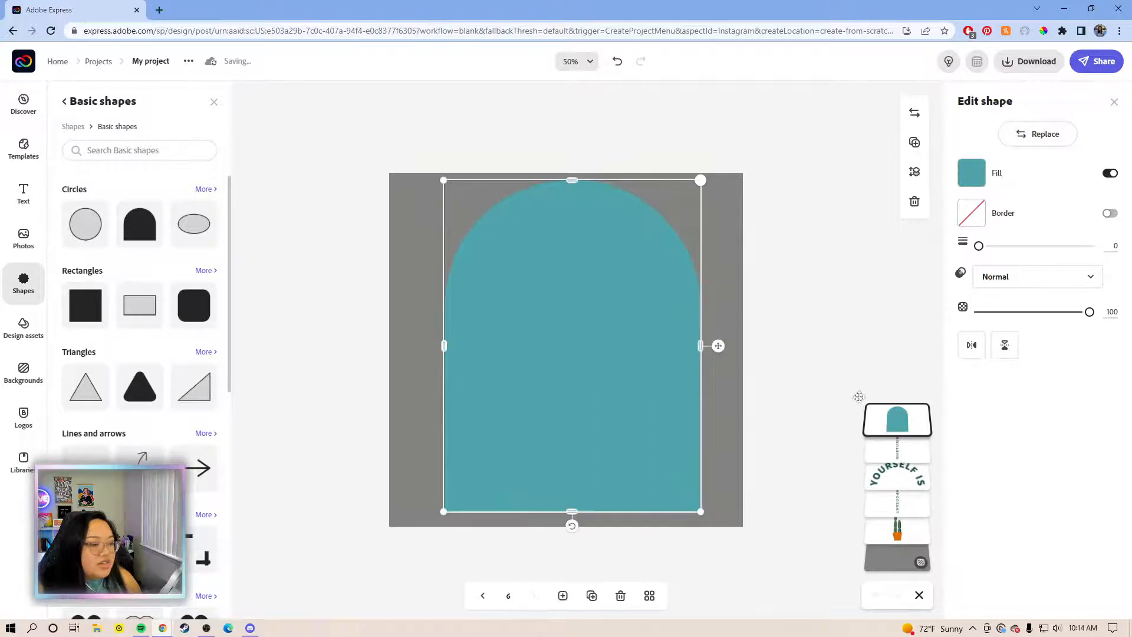
Step: Send the arch behind the text and cactus, and adjust its size and position to center it around them
left_click_drag(892, 416, 938, 526)
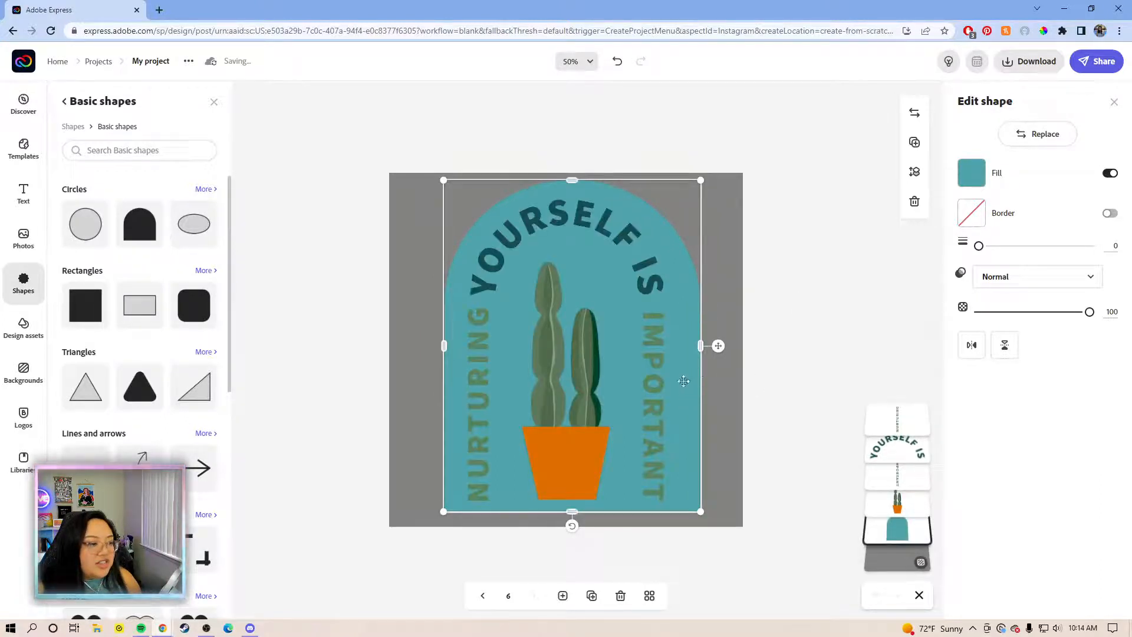
left_click_drag(717, 345, 690, 351)
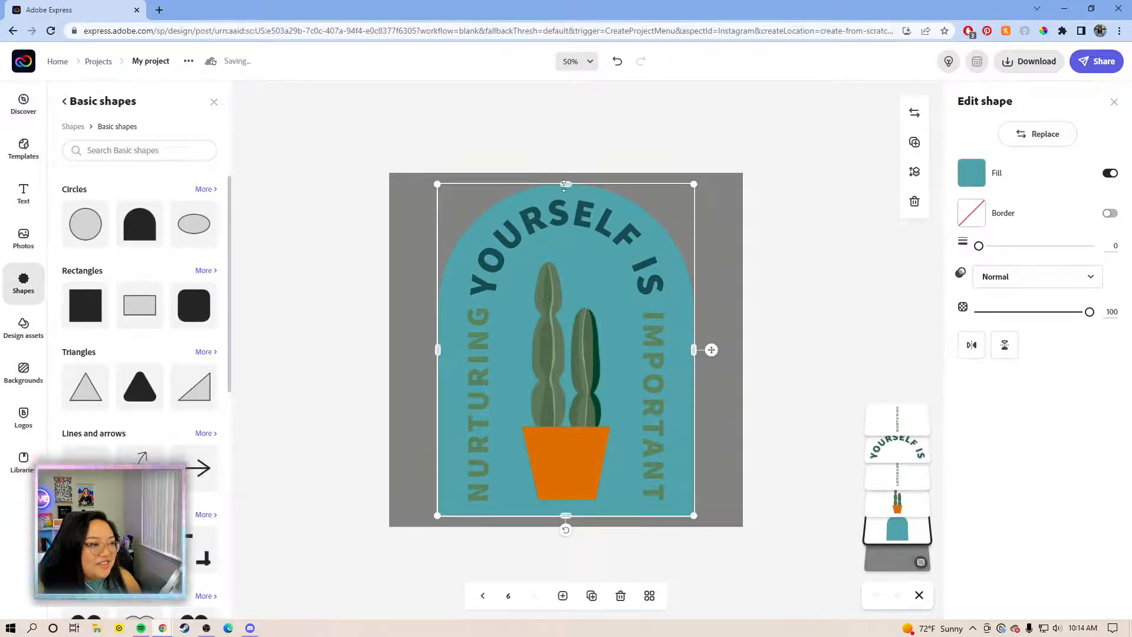
left_click_drag(565, 184, 565, 177)
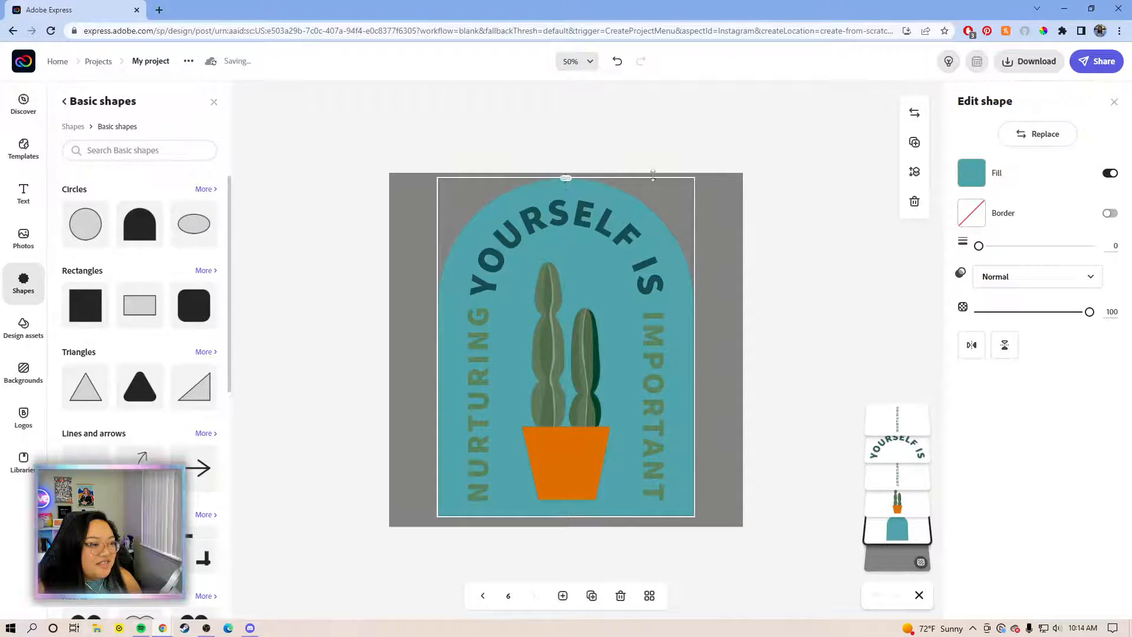
left_click_drag(694, 178, 658, 192)
key("ctrl+z")
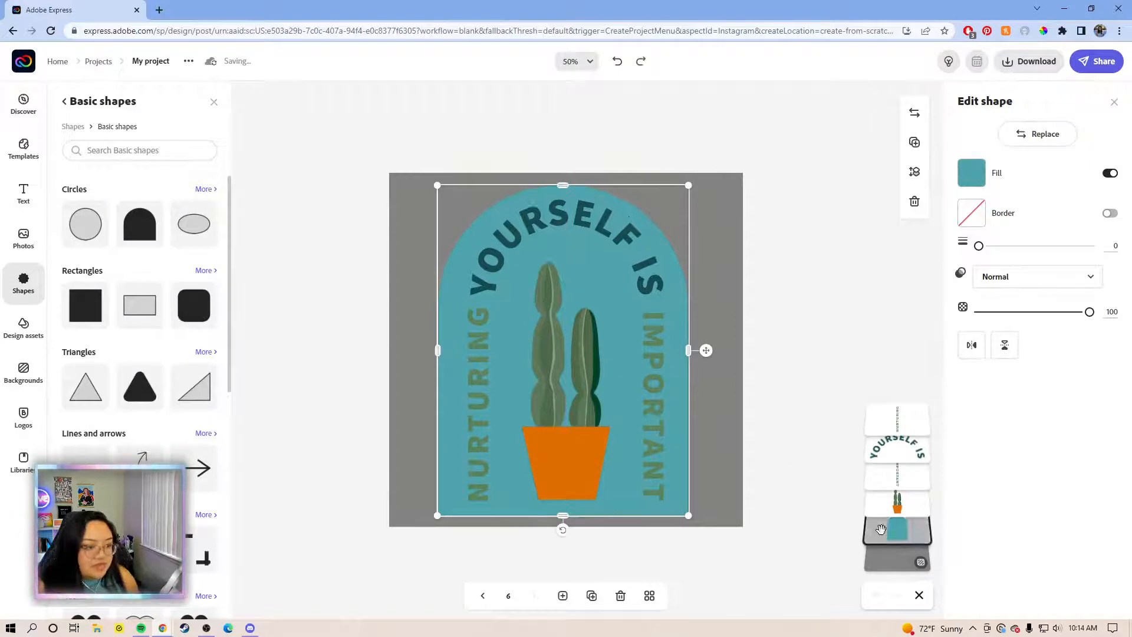
left_click_drag(708, 348, 708, 348)
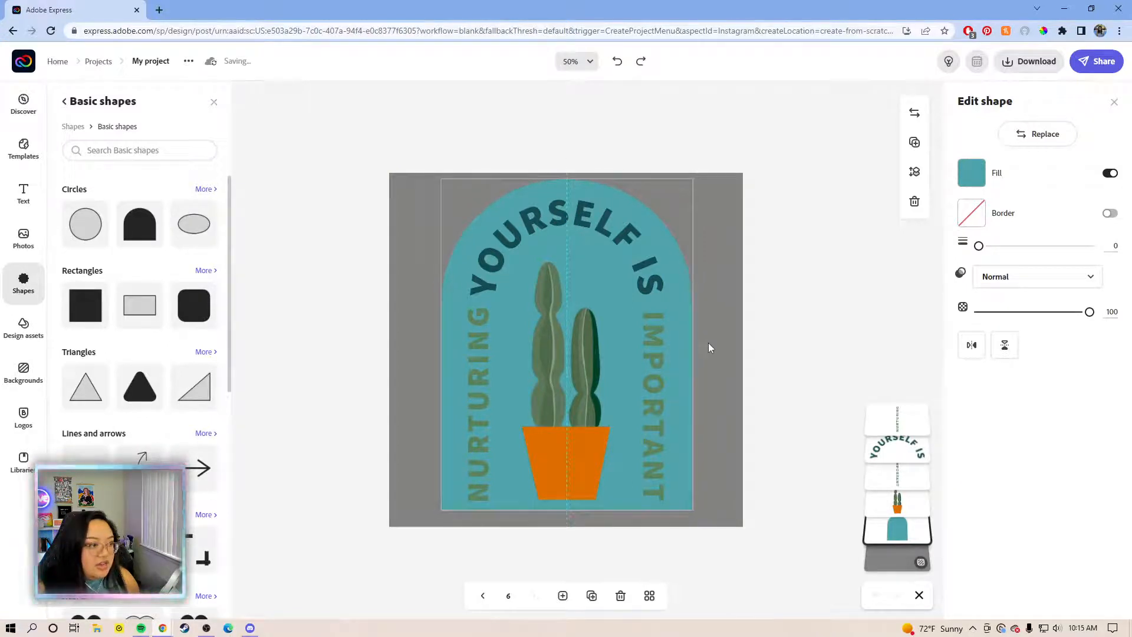
left_click_drag(709, 342, 709, 344)
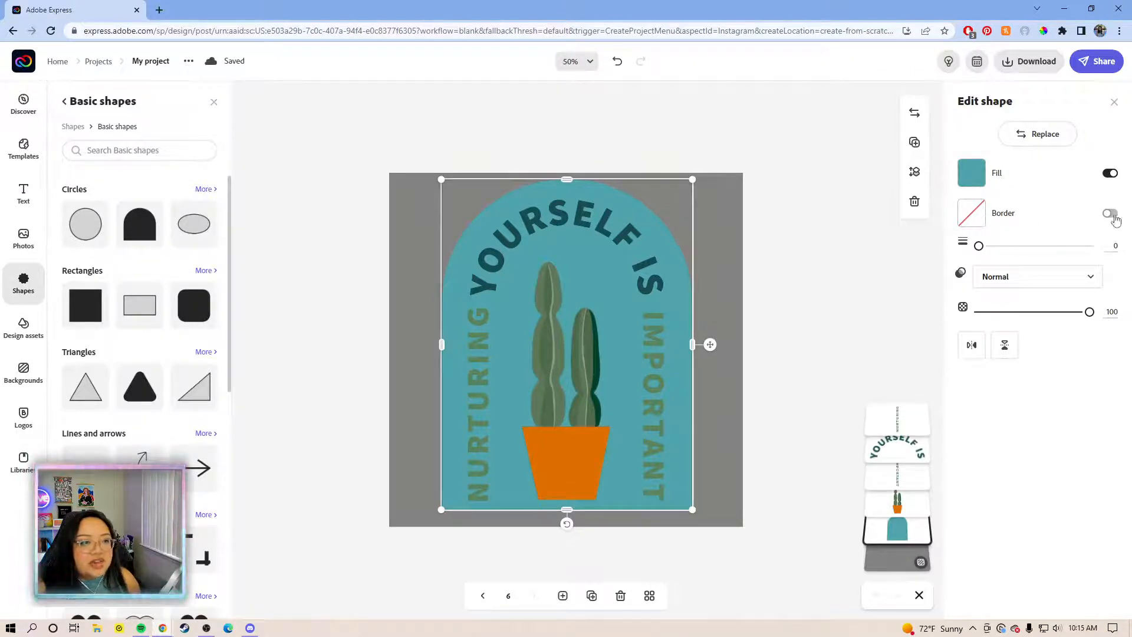
Step: Turn on the arch's white border and stretch its lower edge down almost to the bottom of the page
left_click(1110, 212)
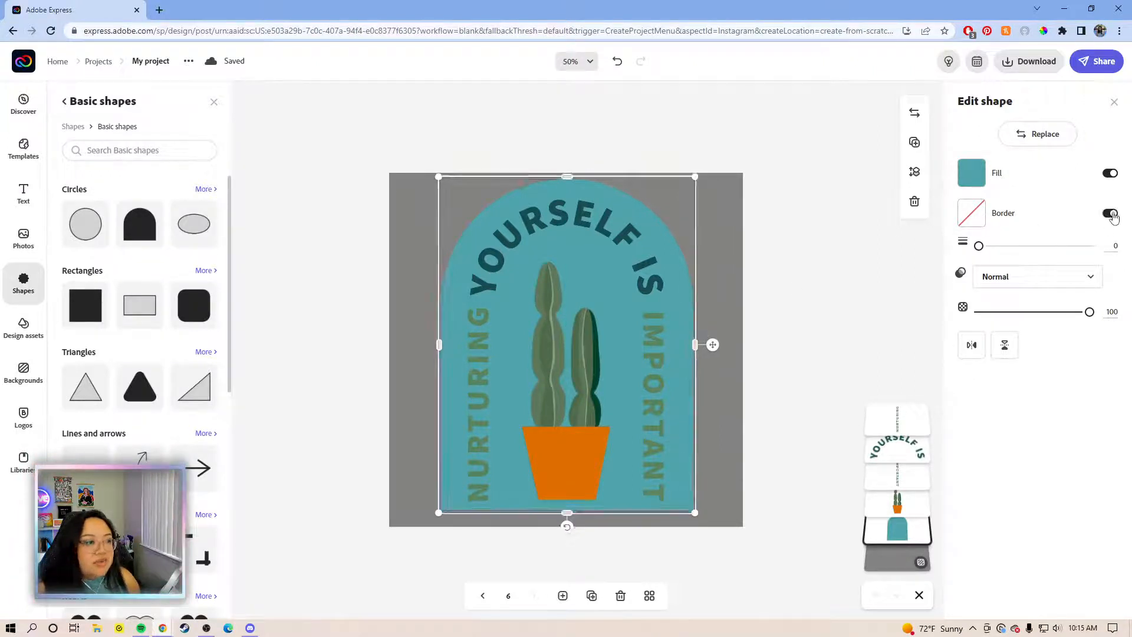
left_click(841, 268)
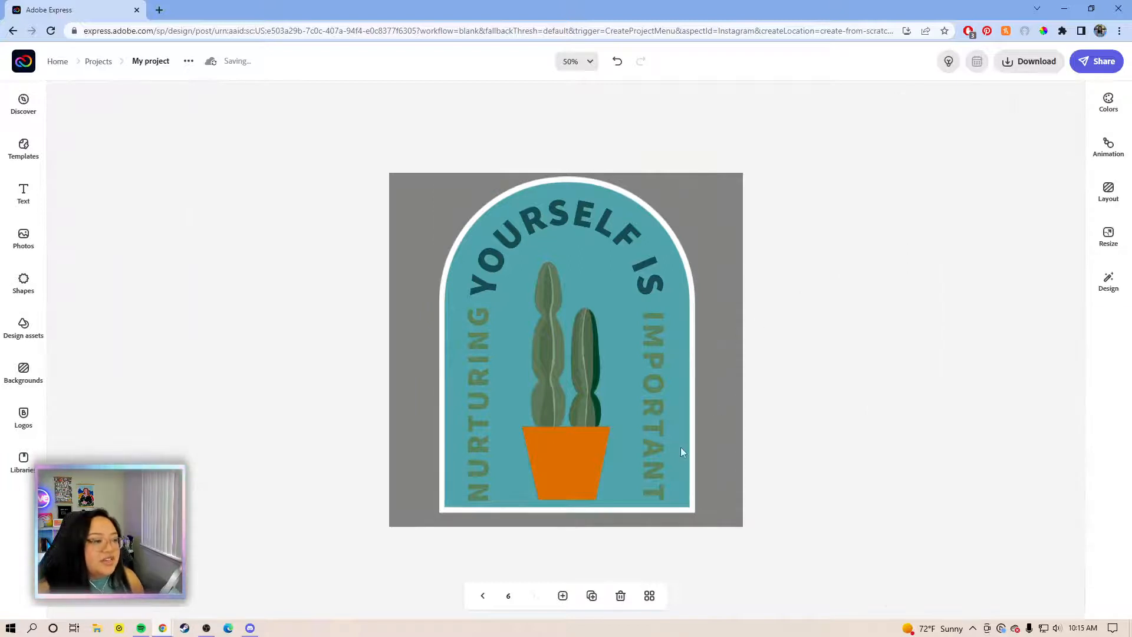
left_click(625, 506)
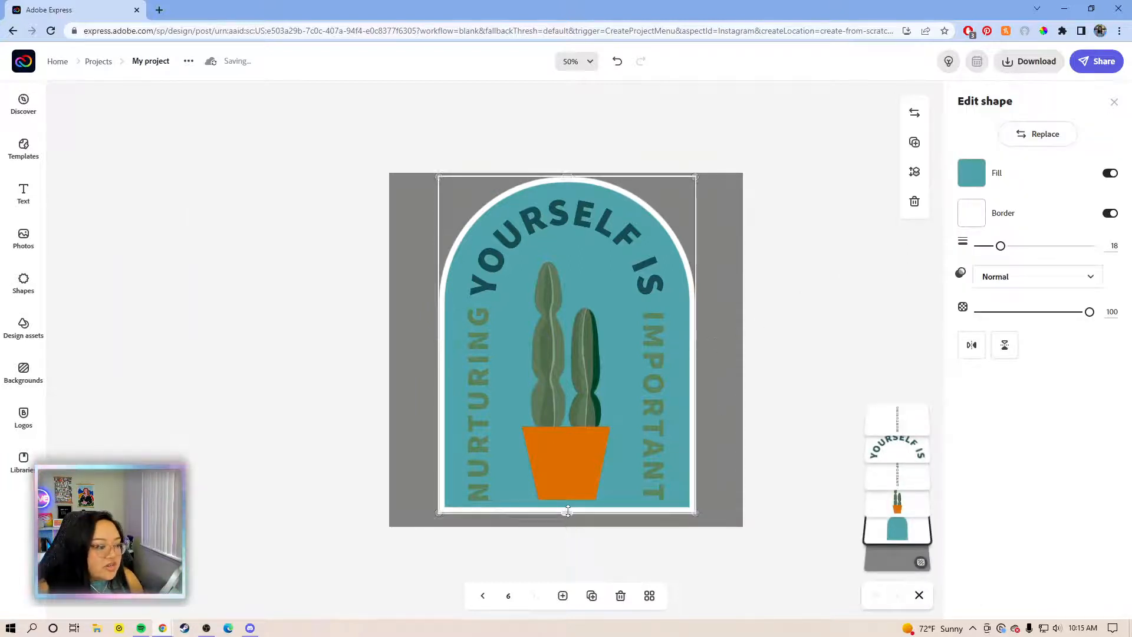
left_click_drag(567, 514, 566, 524)
left_click(816, 323)
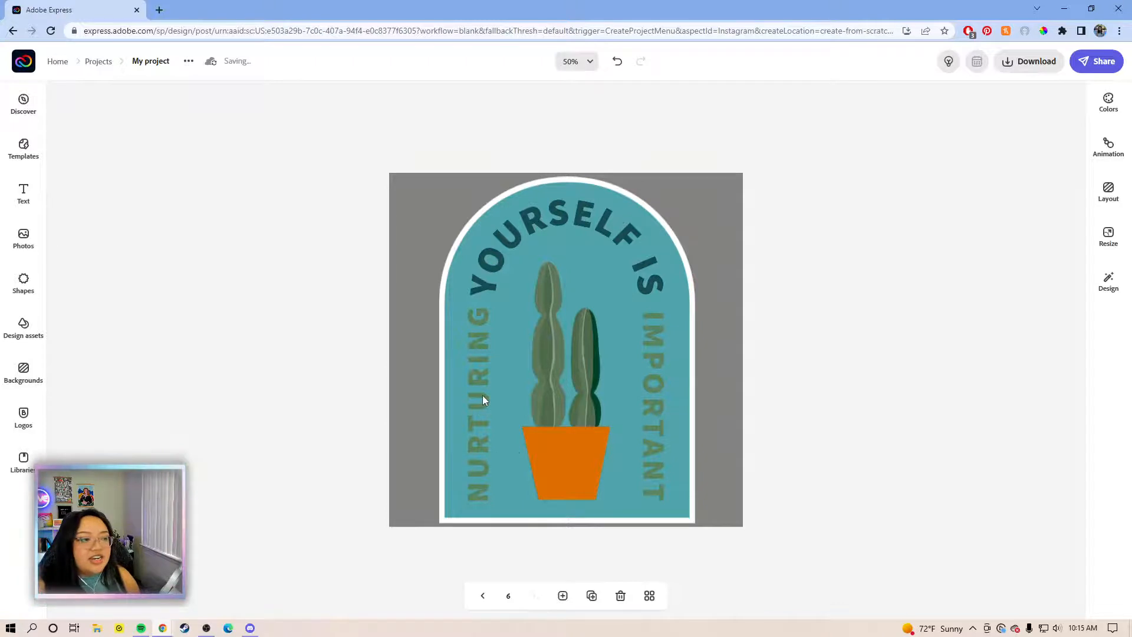
Step: Replace the vertical word Nurturing with YOU ARE and place it just below the start of the curved text
left_click(473, 383)
left_click(1027, 146)
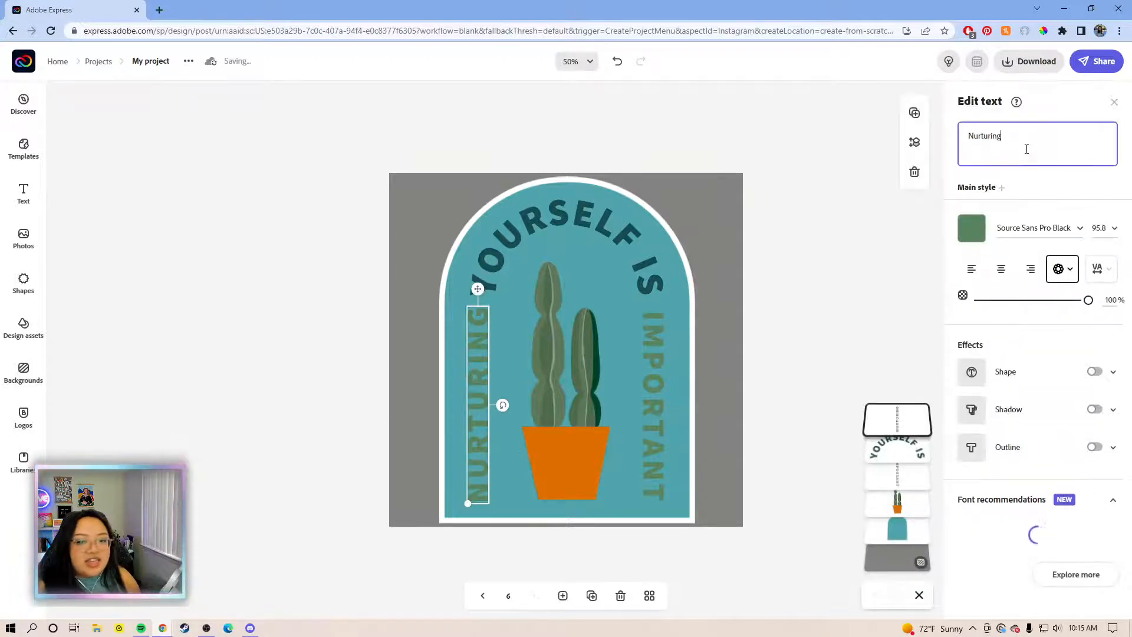
left_click_drag(1039, 149, 970, 143)
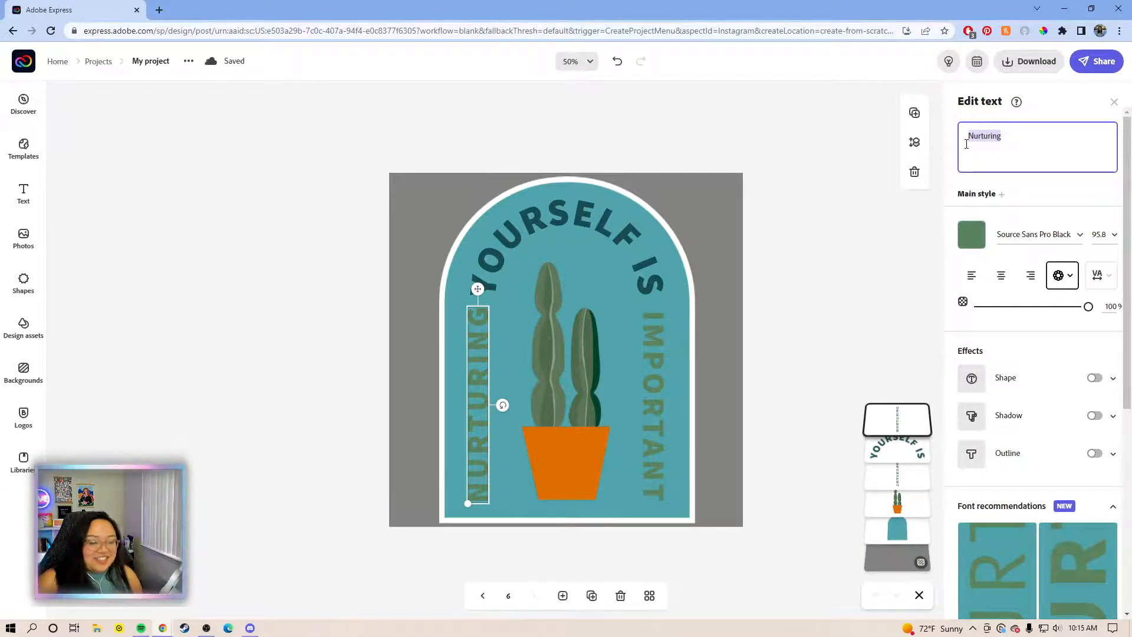
type("Y")
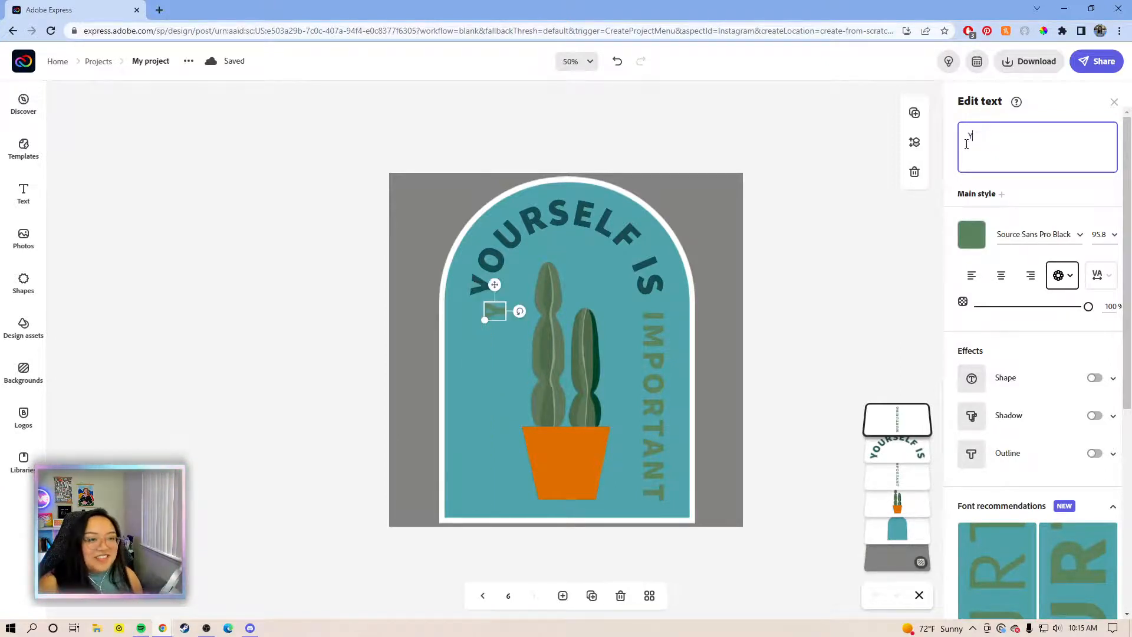
type("OU")
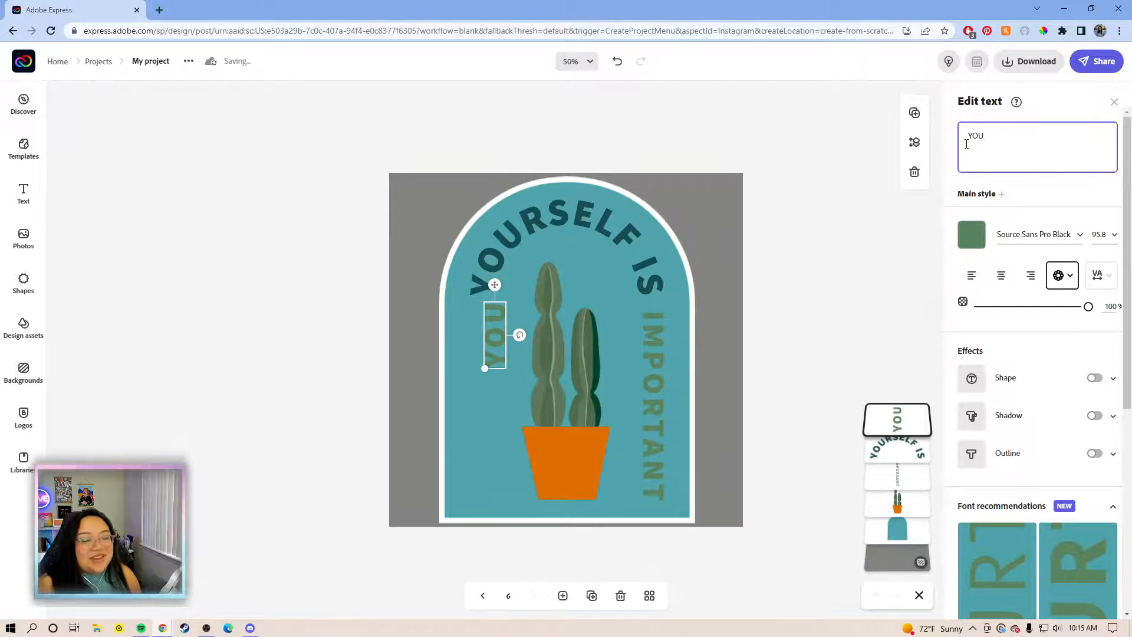
type("A")
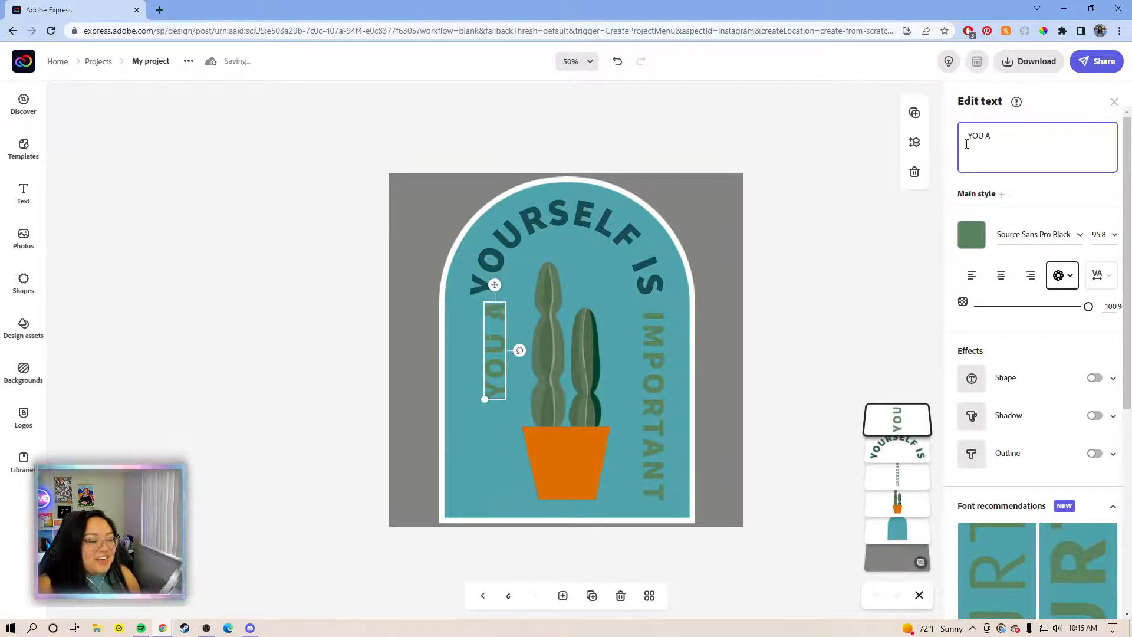
type("RE")
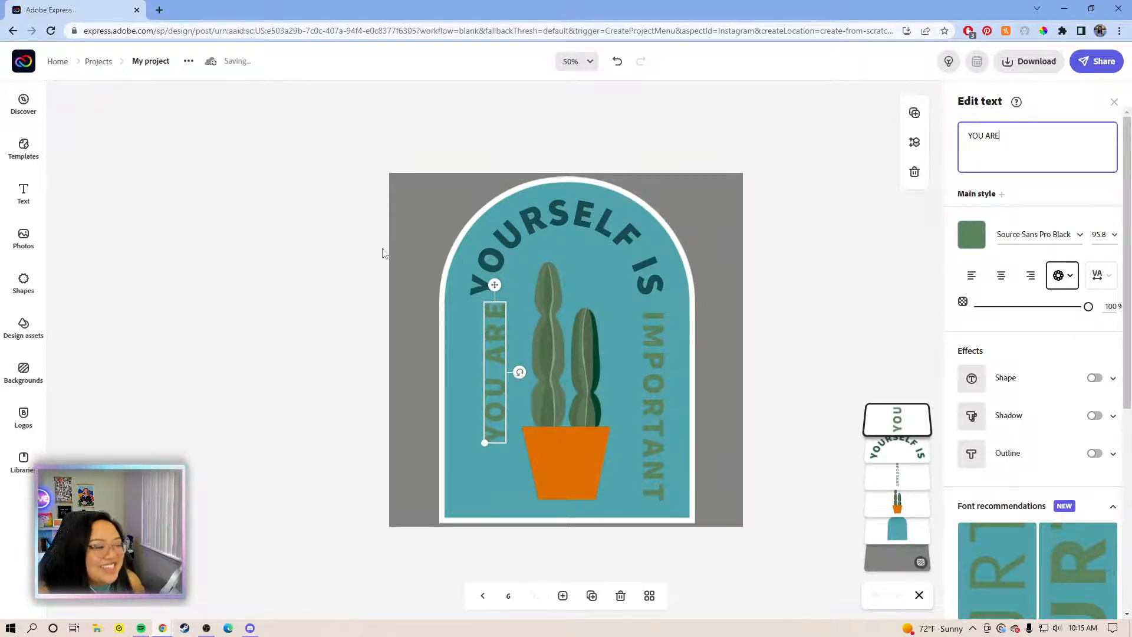
left_click_drag(486, 289, 481, 293)
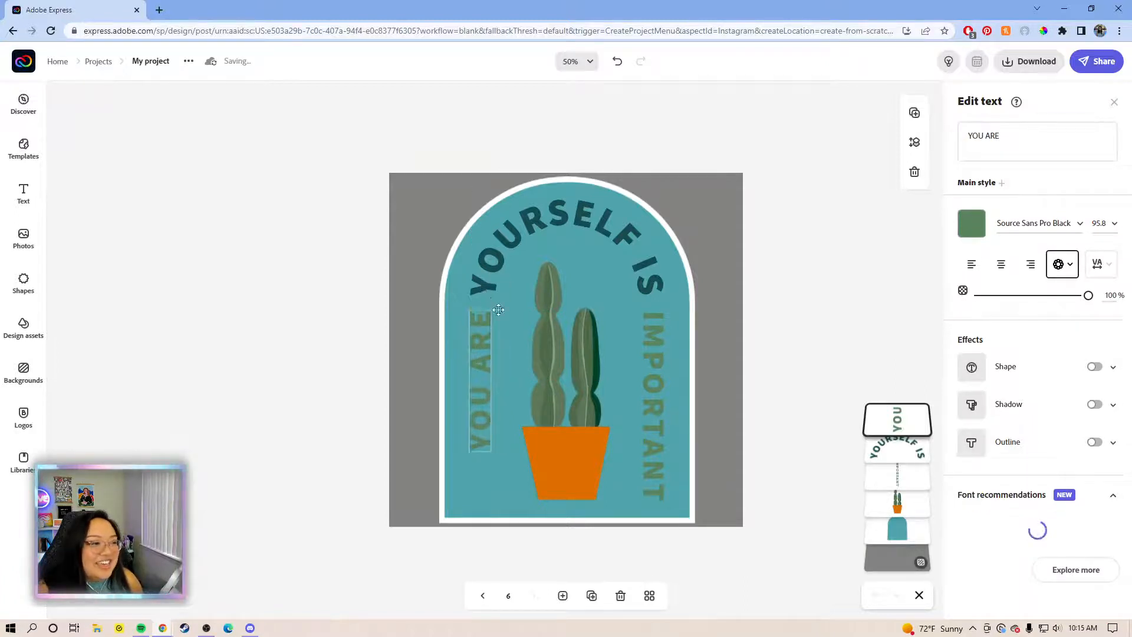
Step: Replace the curved text Yourself is with YOUR OWN SECRET
left_click(642, 247)
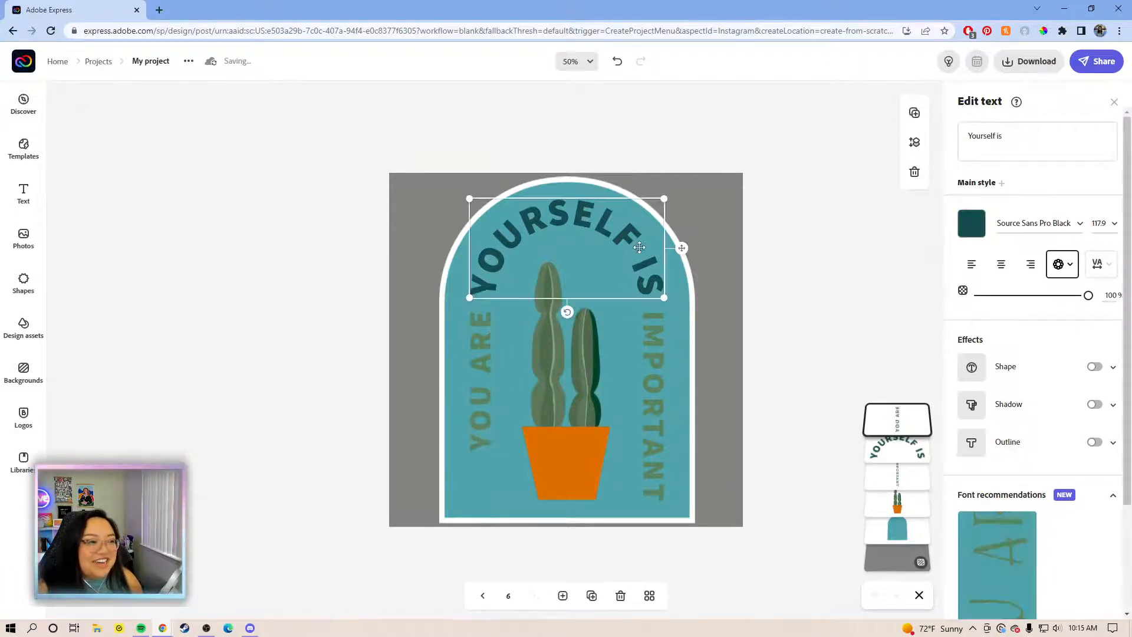
left_click(1041, 141)
triple_click(991, 135)
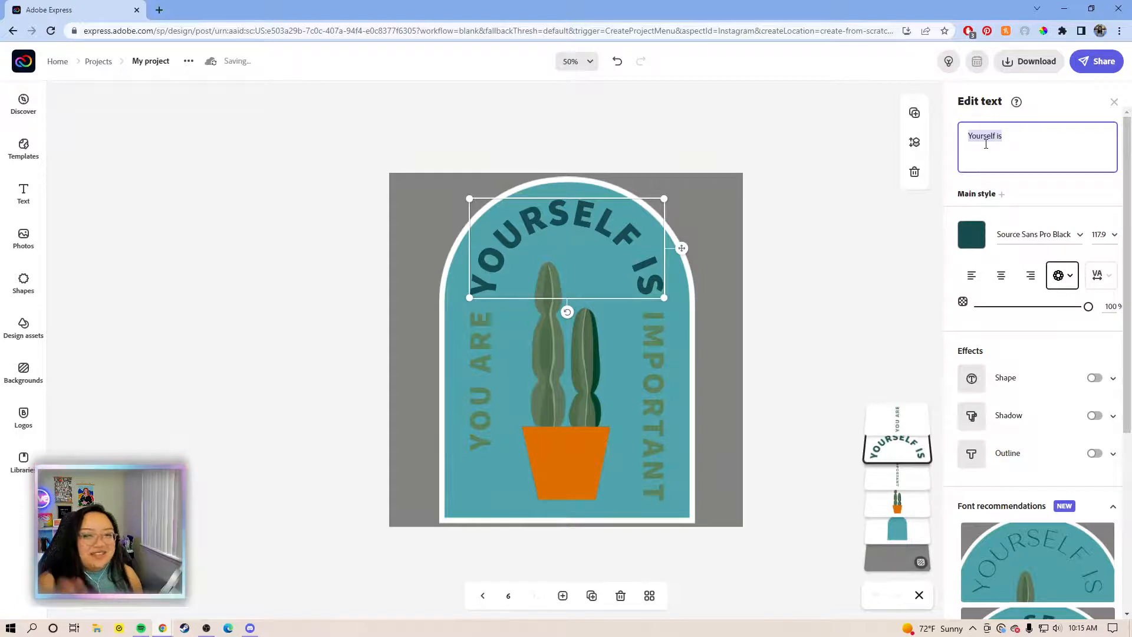
type("YOUR OW")
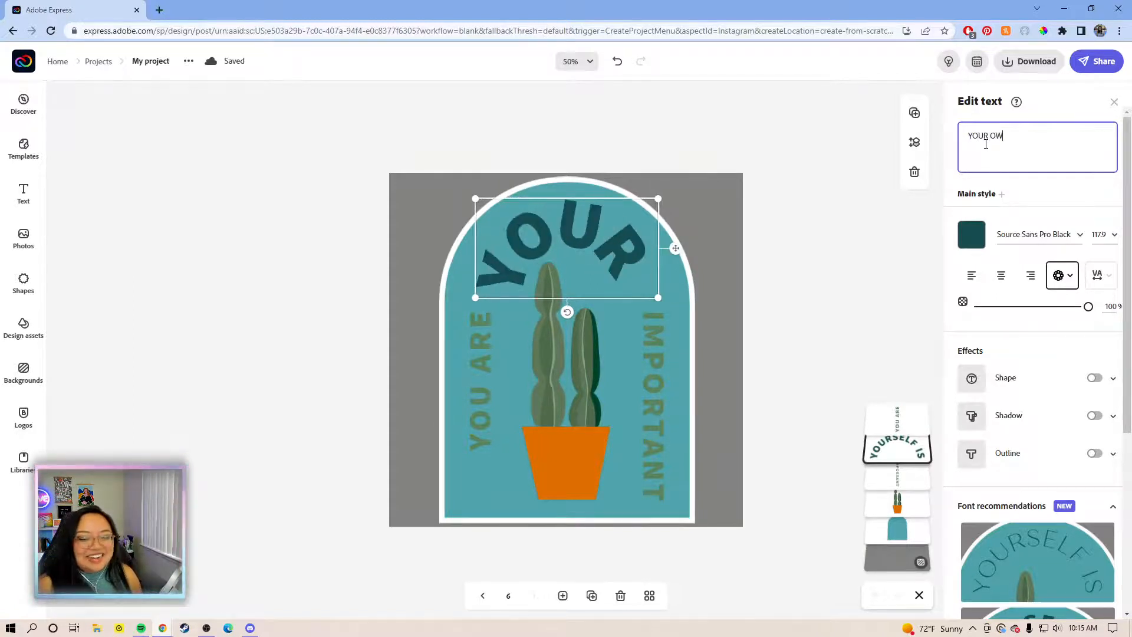
type("N SECRET")
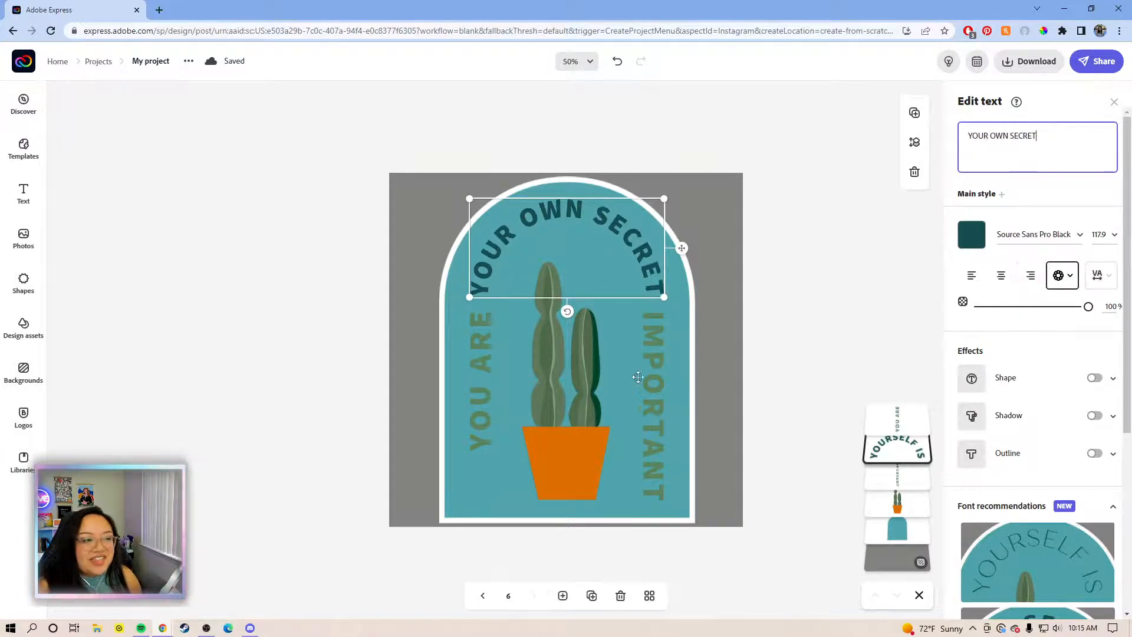
Step: Replace the vertical word Important with SAUCE
left_click(649, 371)
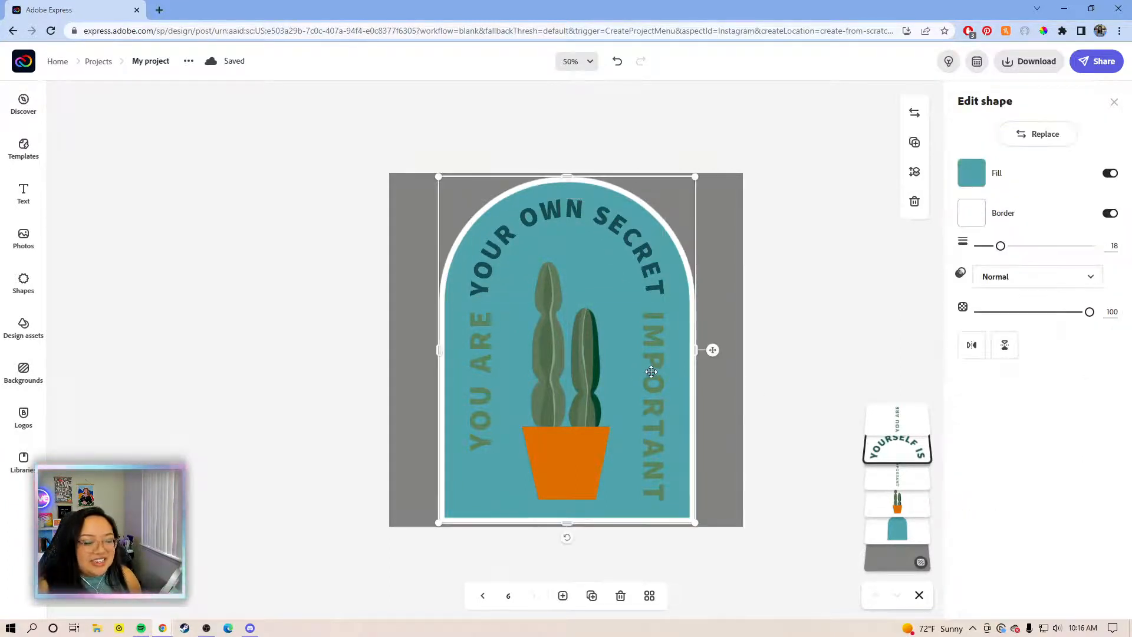
left_click(651, 370)
left_click(984, 140)
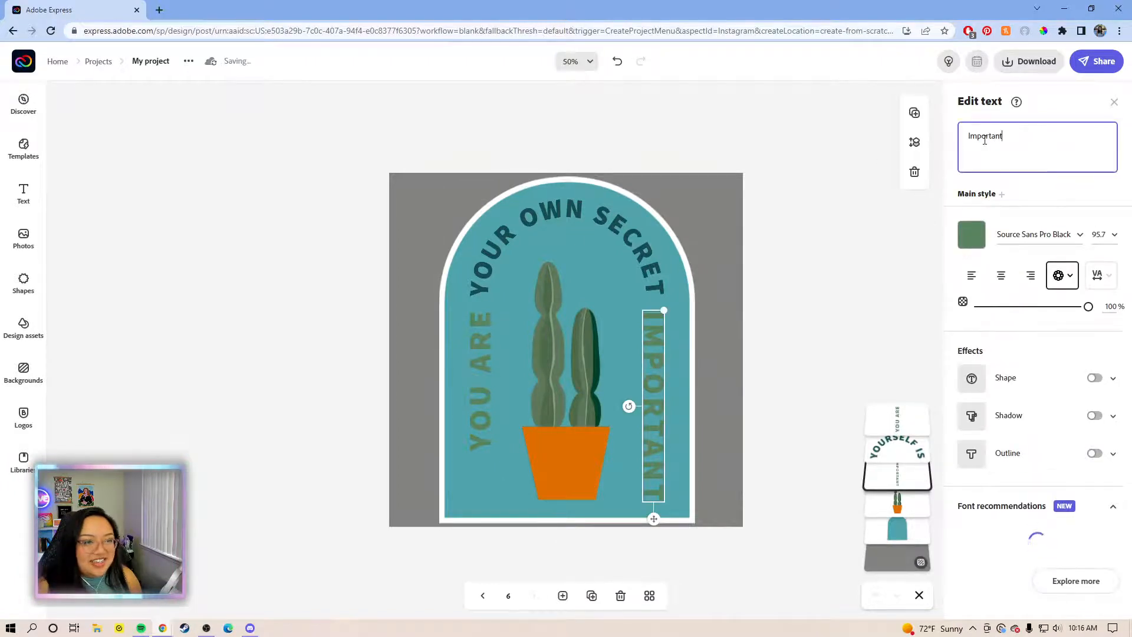
key("ctrl+a")
type("ISAUC")
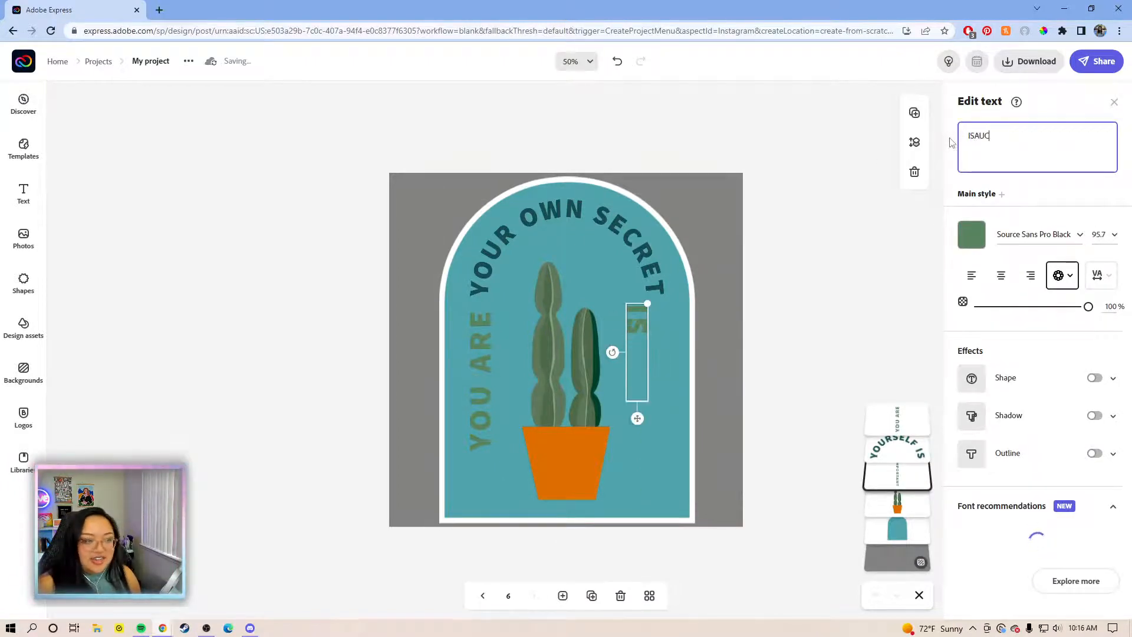
type("E")
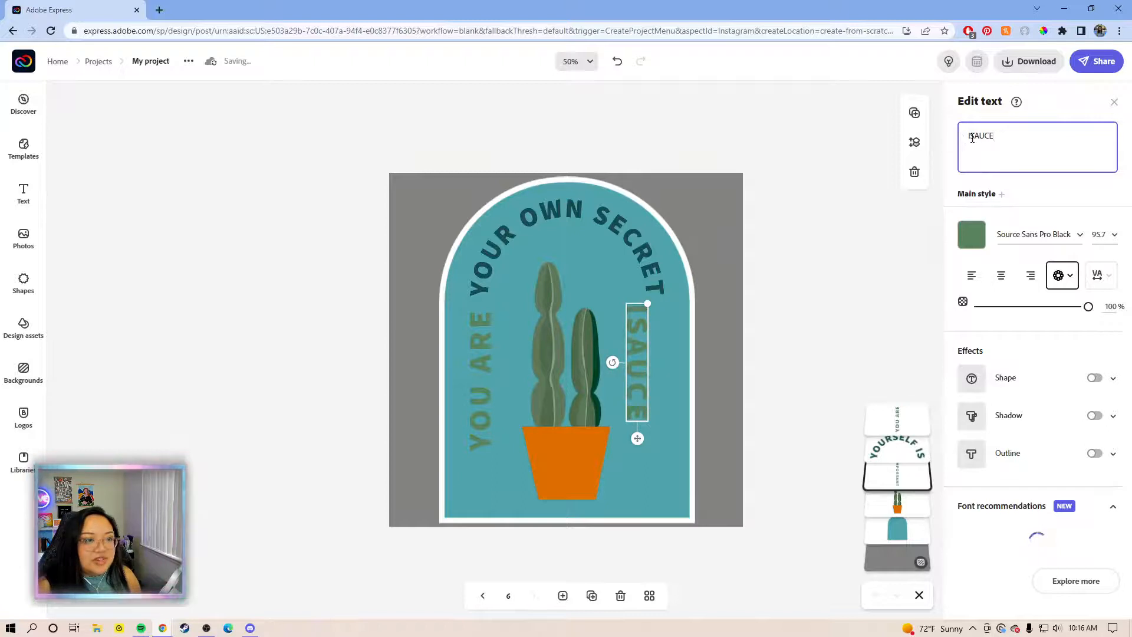
key("BackSpace")
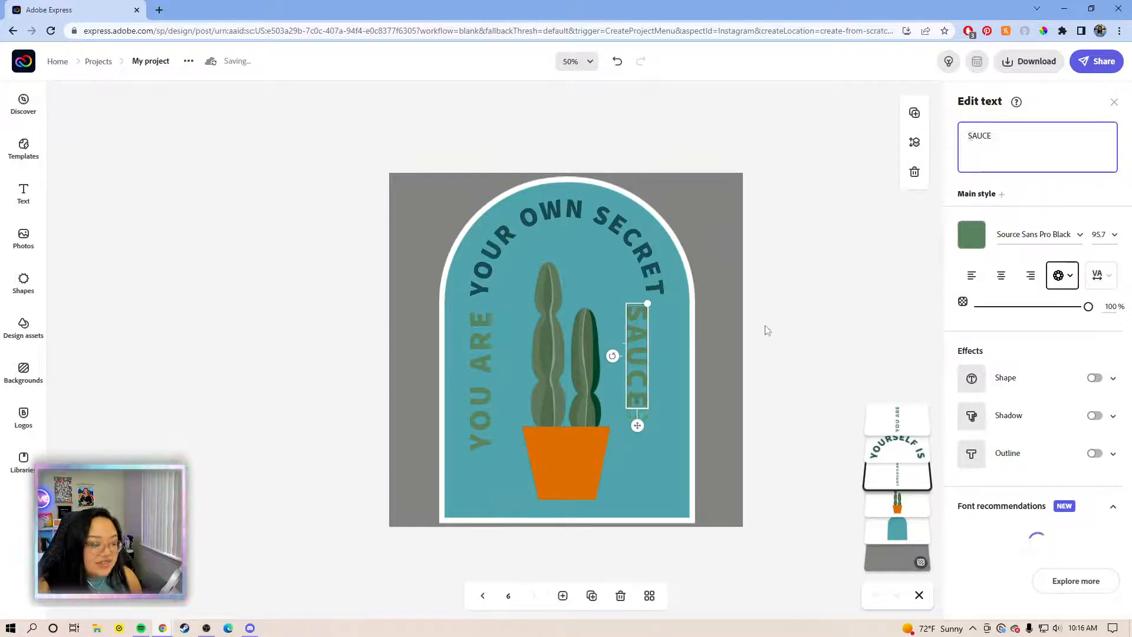
Step: Lower the vertical YOU ARE and move SAUCE down and outward beneath the curved text's end, level with YOU ARE
left_click(765, 329)
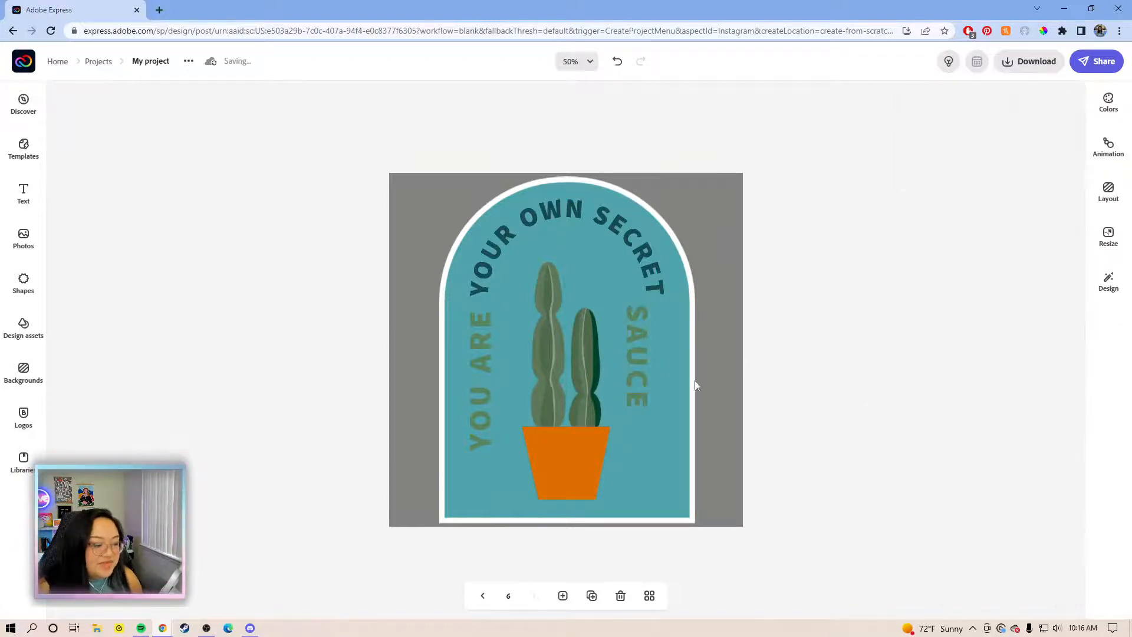
left_click(634, 346)
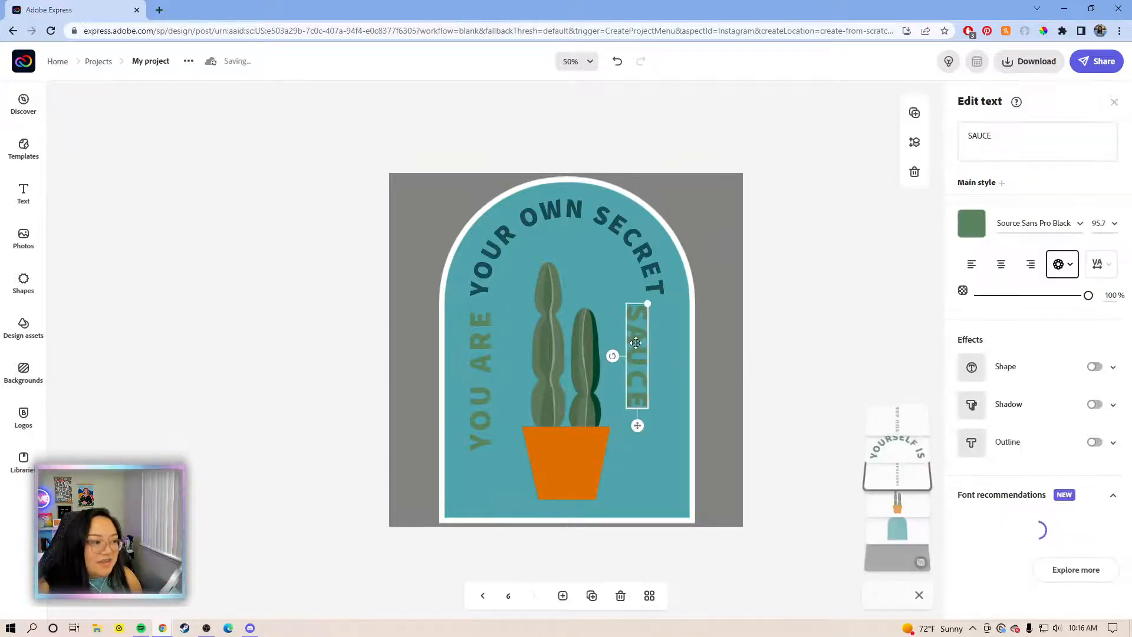
left_click(484, 373)
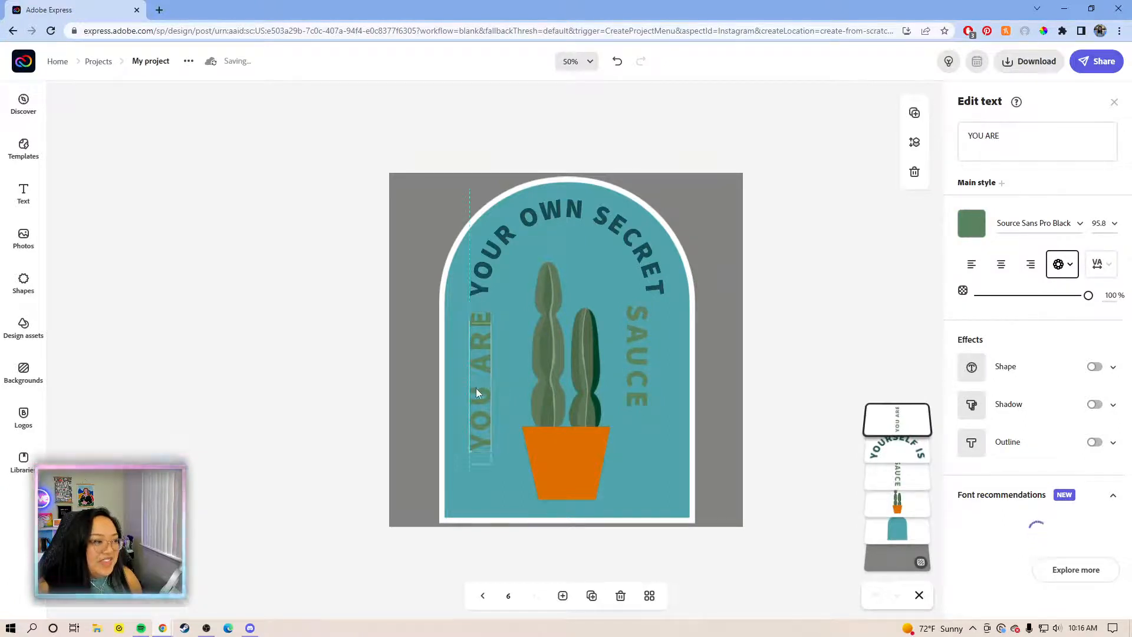
left_click_drag(475, 388, 474, 417)
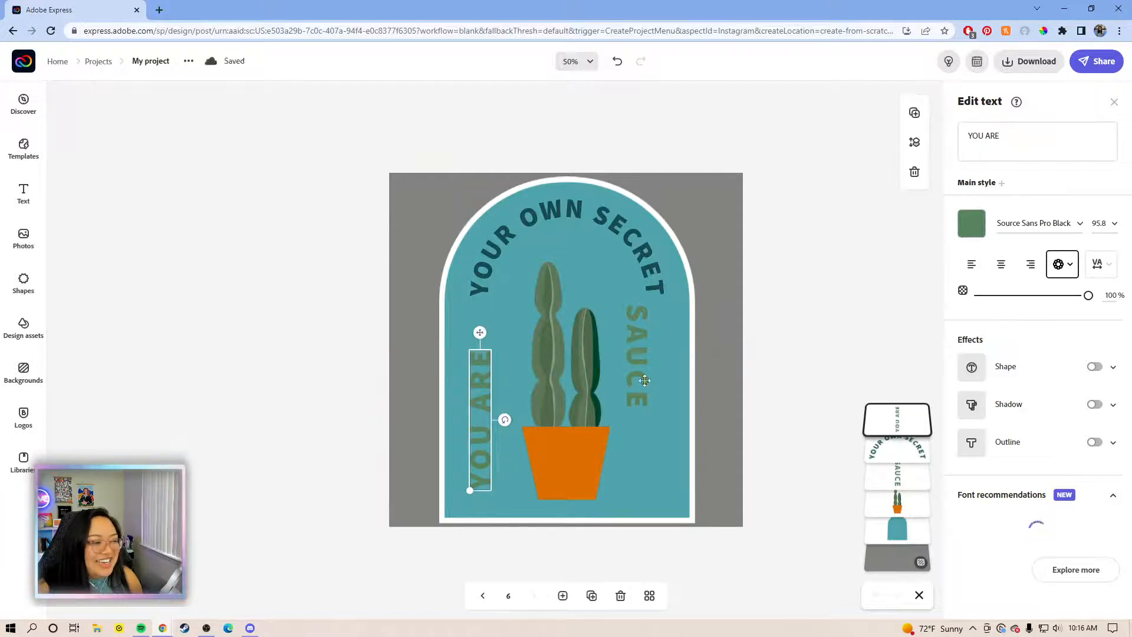
left_click(637, 352)
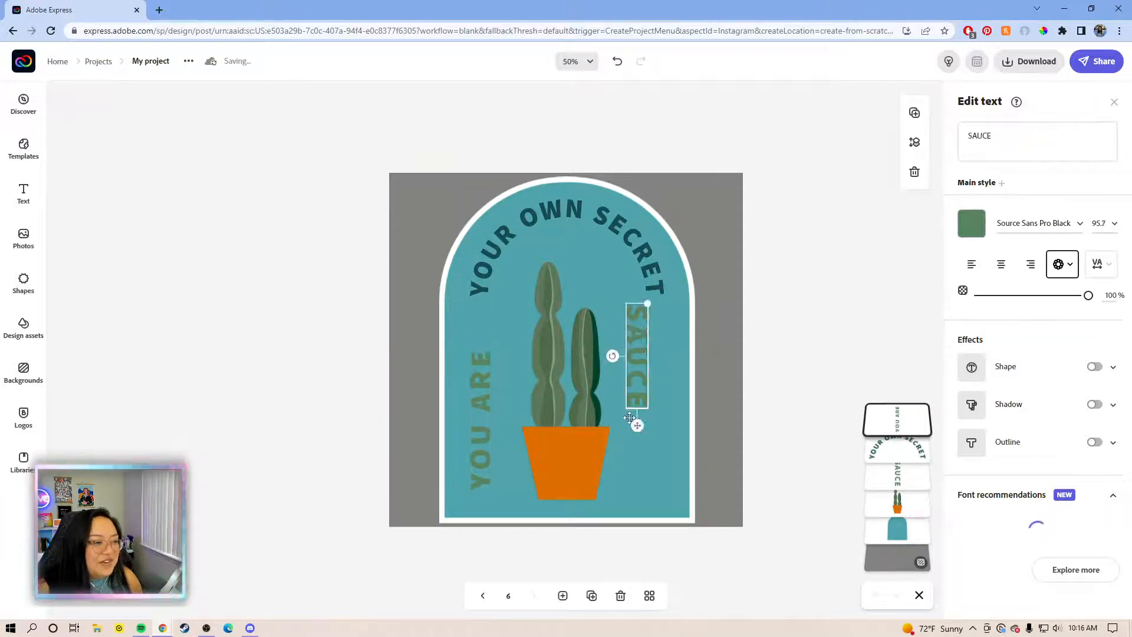
left_click_drag(651, 447, 654, 480)
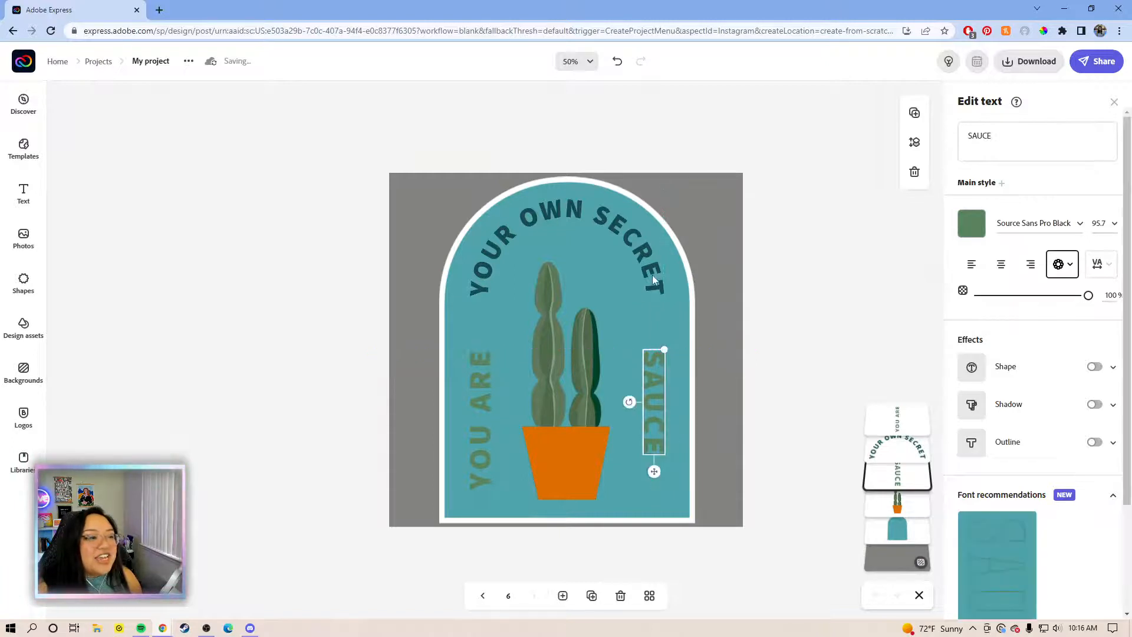
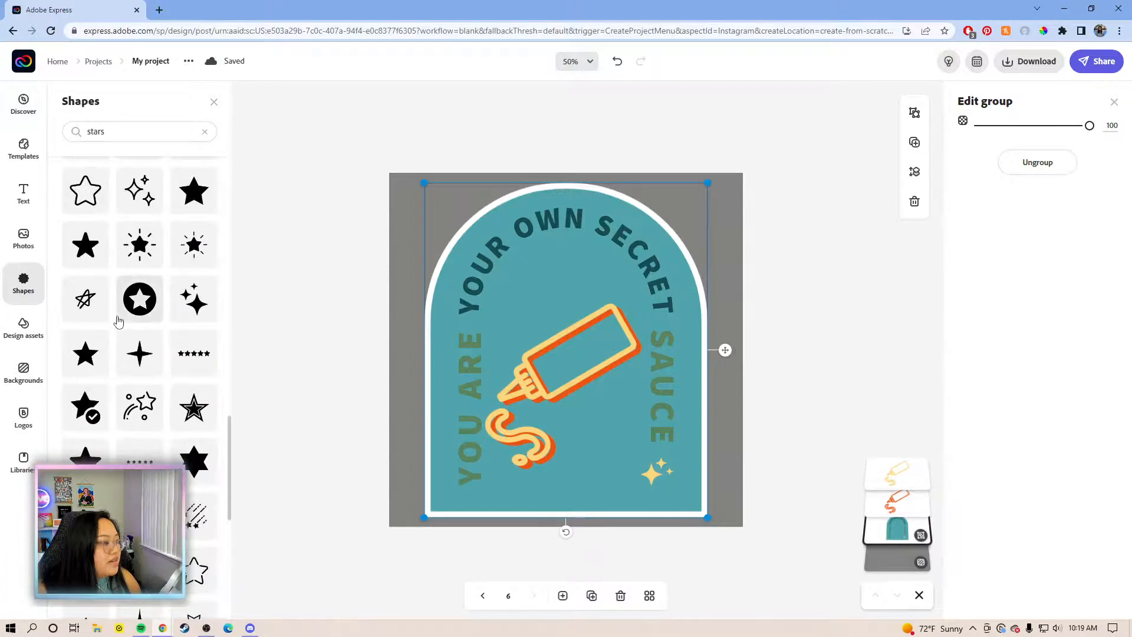
Step: Search the shapes for shooting stars and add the outlined star with a trail of lines and small stars
scroll(118, 320, "down", 10)
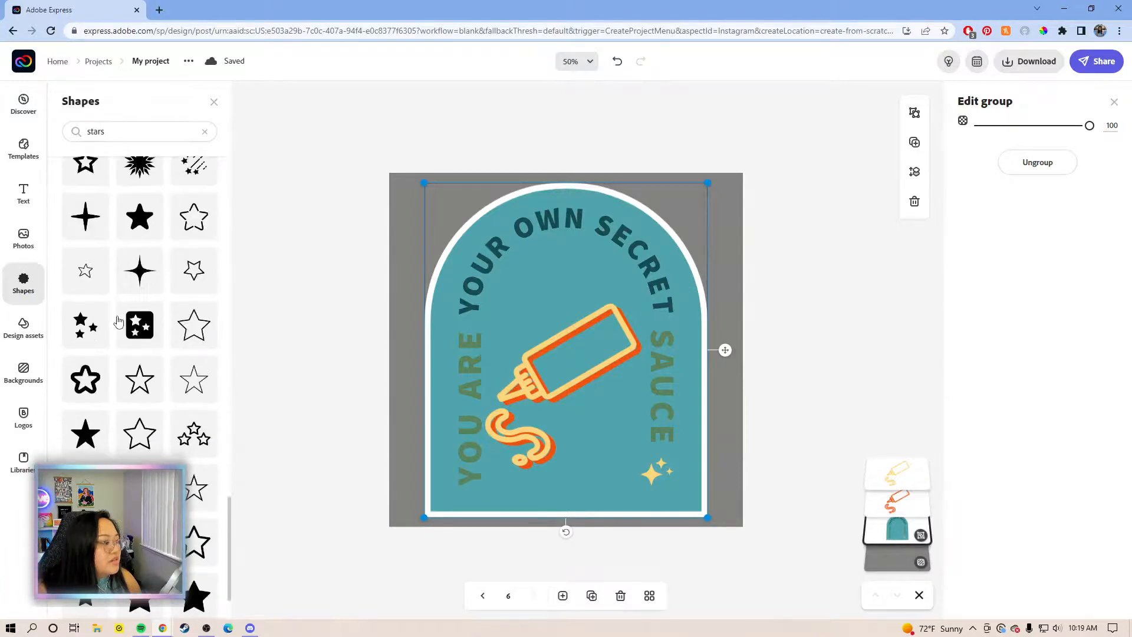
scroll(118, 321, "down", 4)
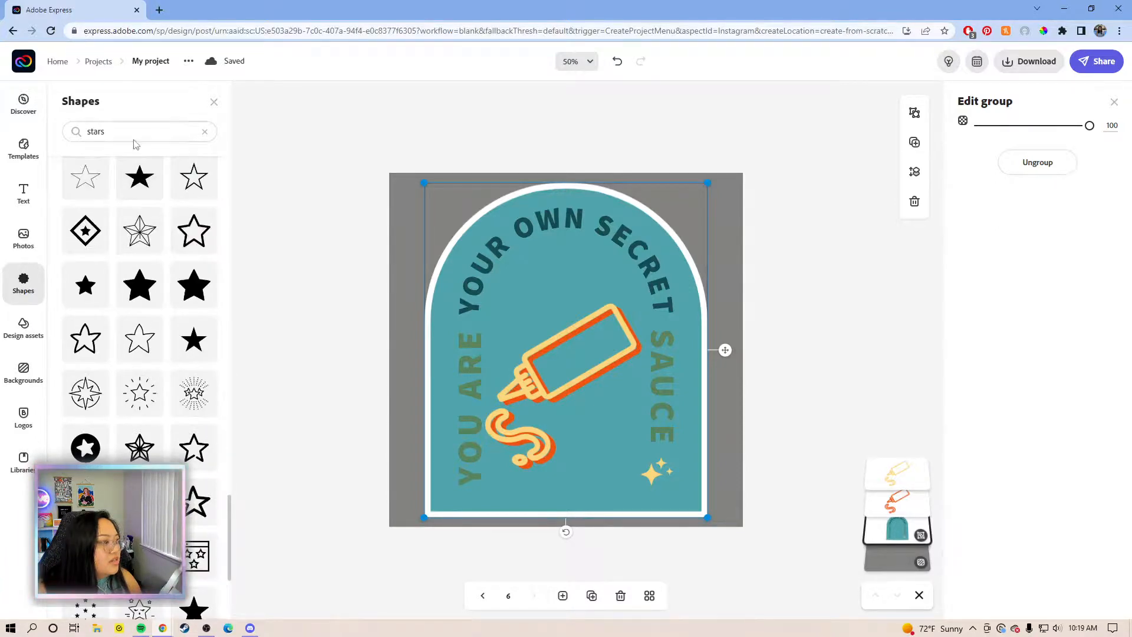
left_click(99, 133)
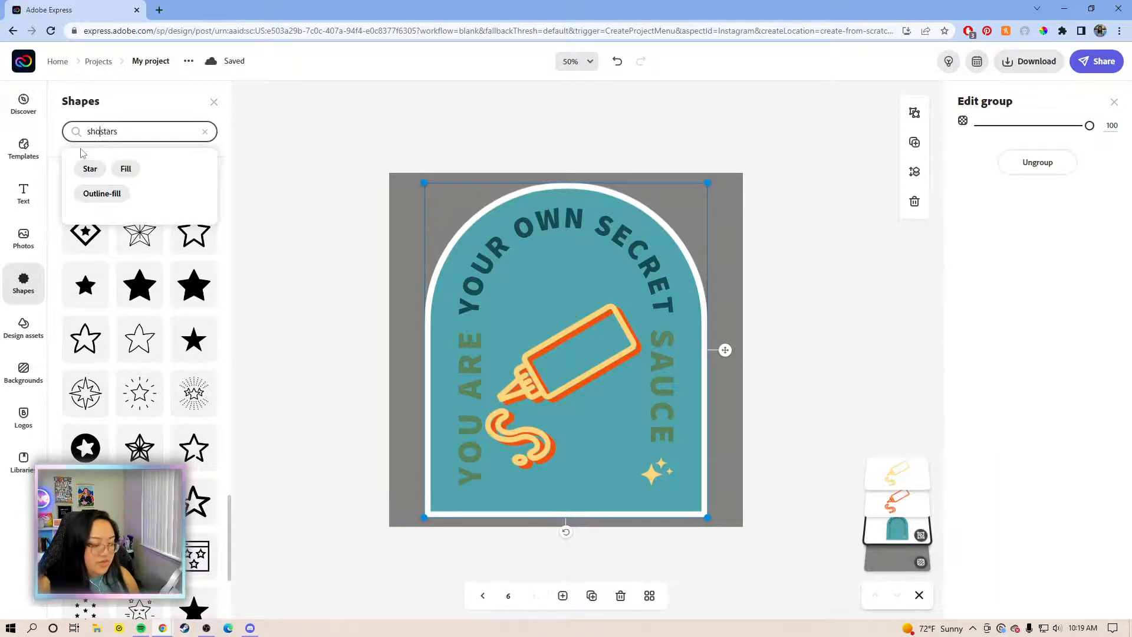
key("Return")
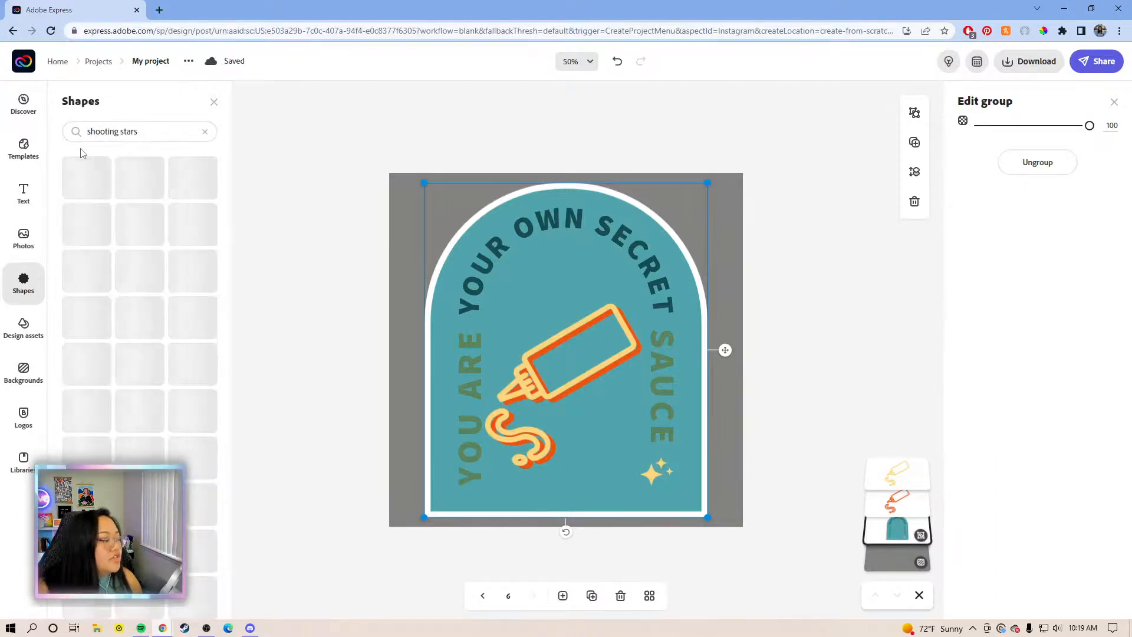
scroll(152, 307, "down", 2)
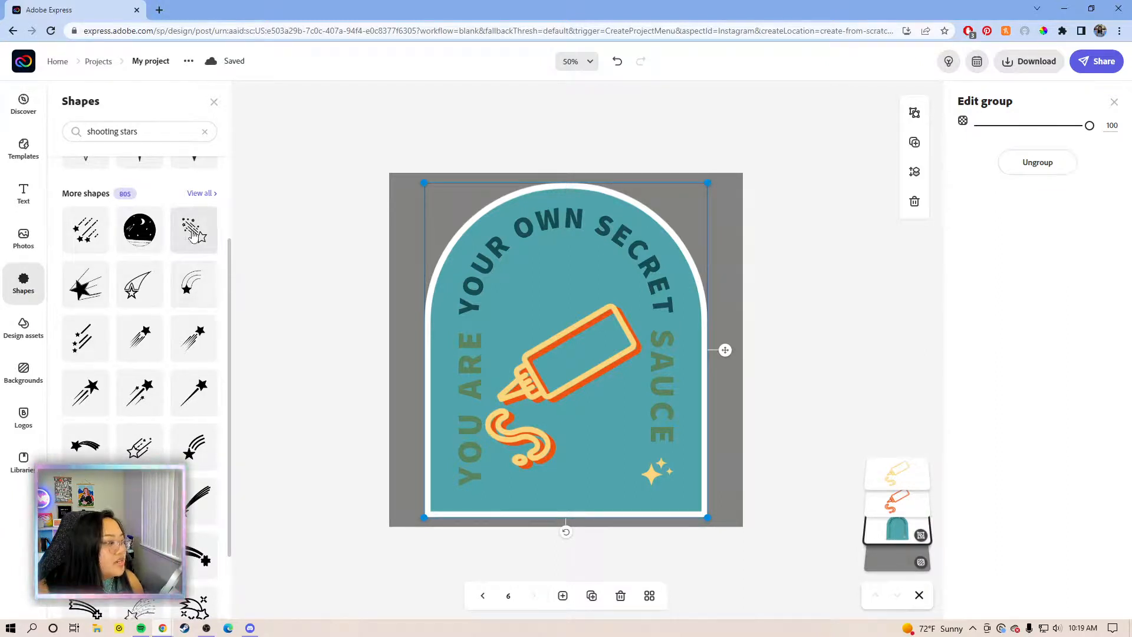
scroll(147, 417, "down", 8)
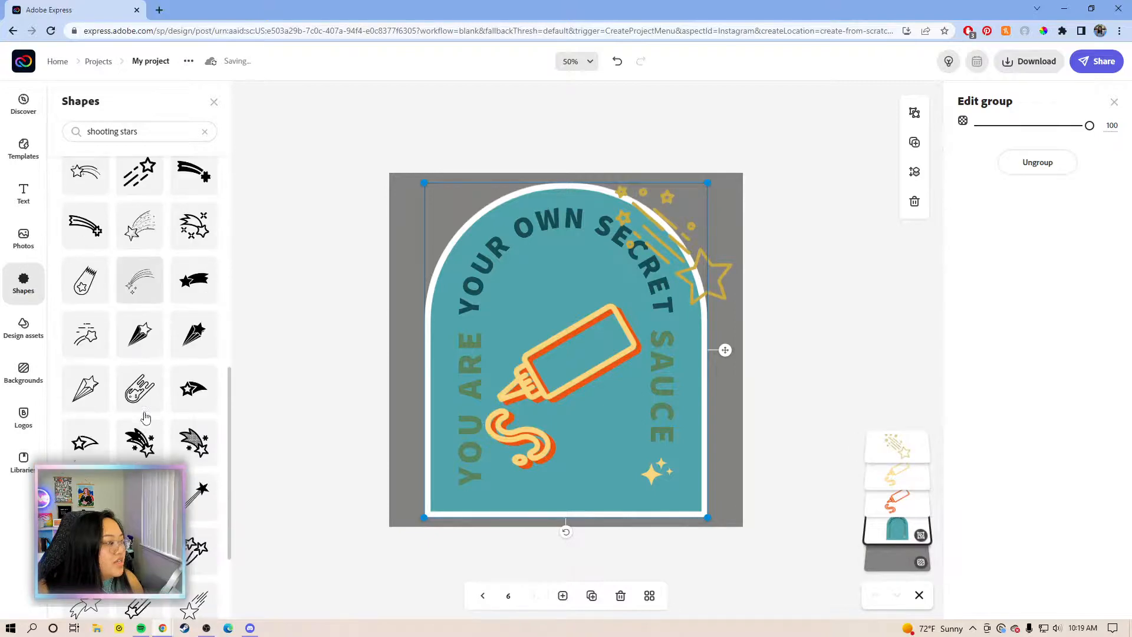
Step: Examine the remaining shooting stars shapes for another decoration that suits the sauce bottle sticker
scroll(146, 417, "down", 3)
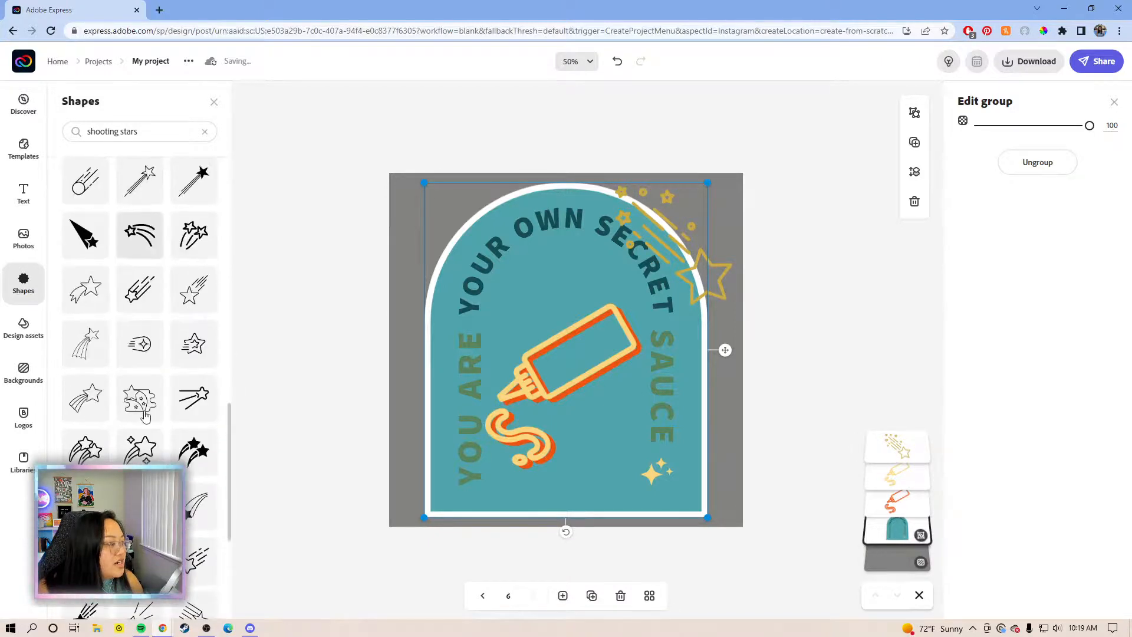
scroll(146, 417, "down", 5)
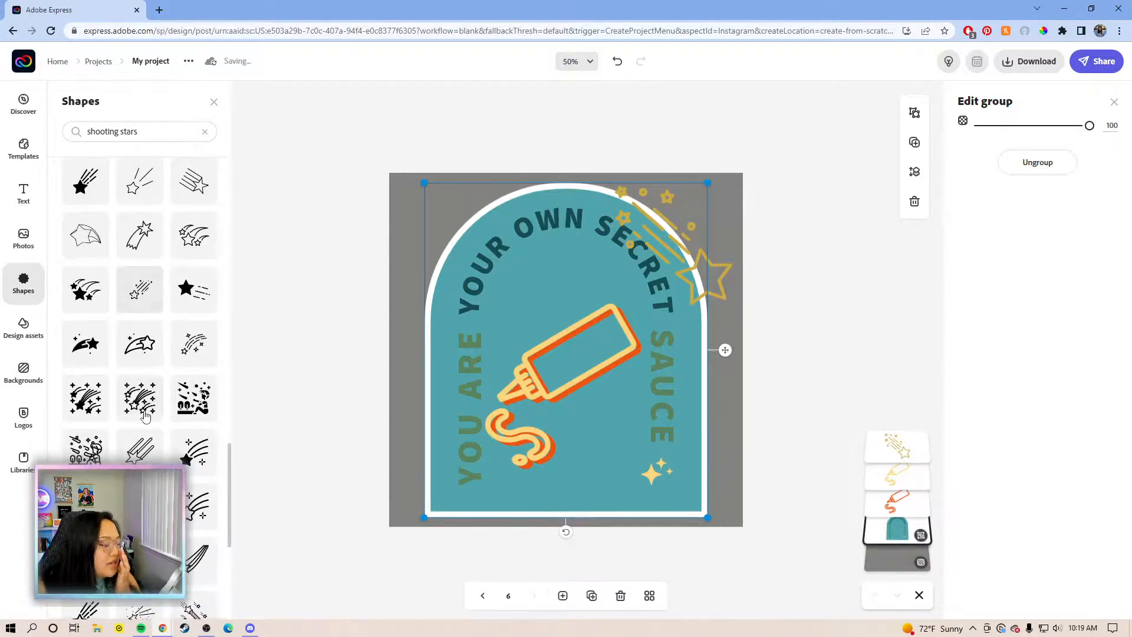
scroll(146, 417, "down", 6)
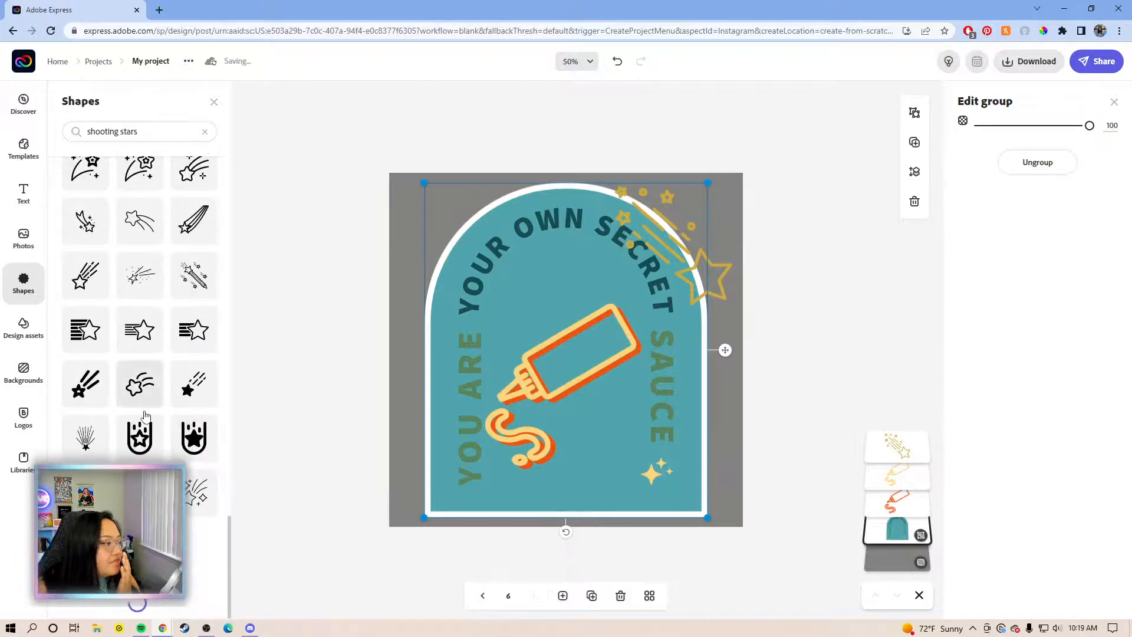
scroll(146, 417, "down", 6)
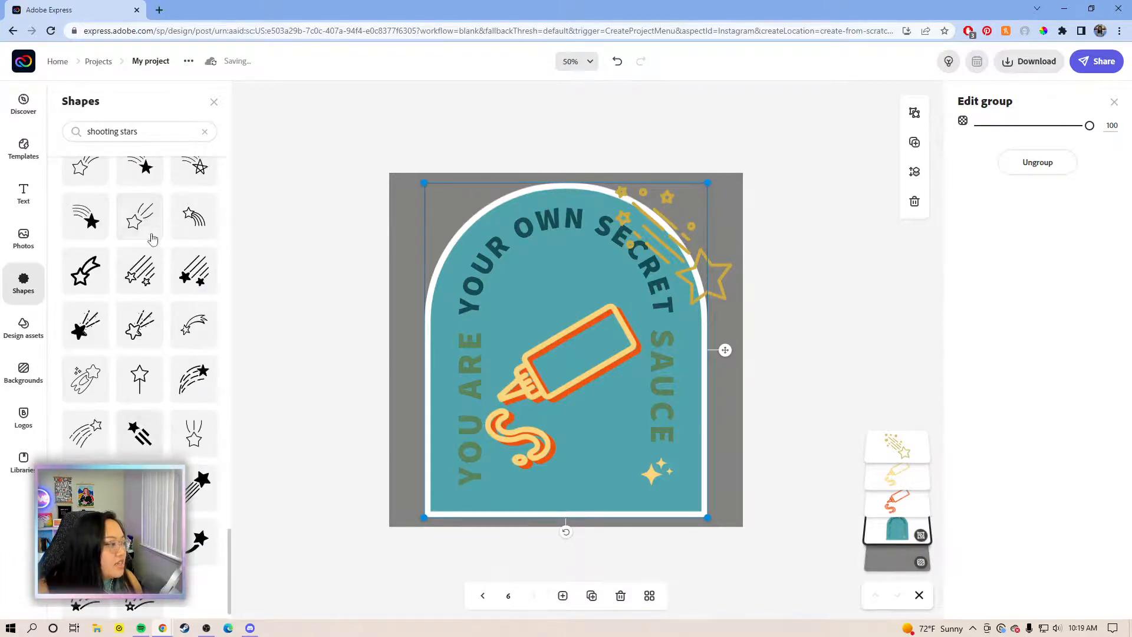
scroll(127, 352, "down", 2)
scroll(127, 352, "down", 6)
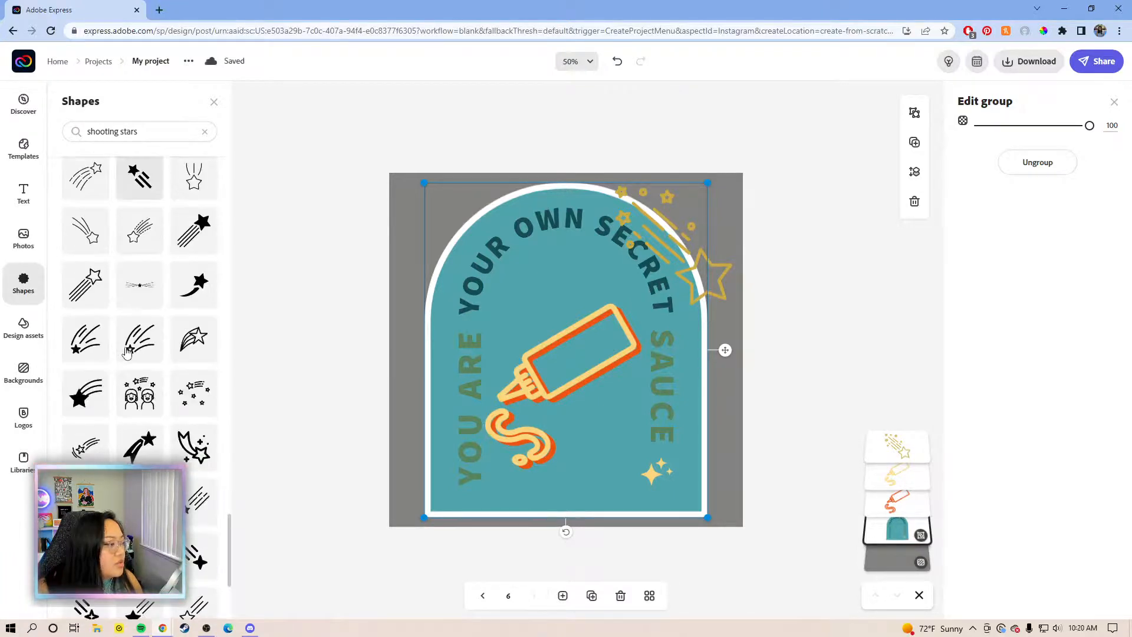
scroll(126, 352, "down", 5)
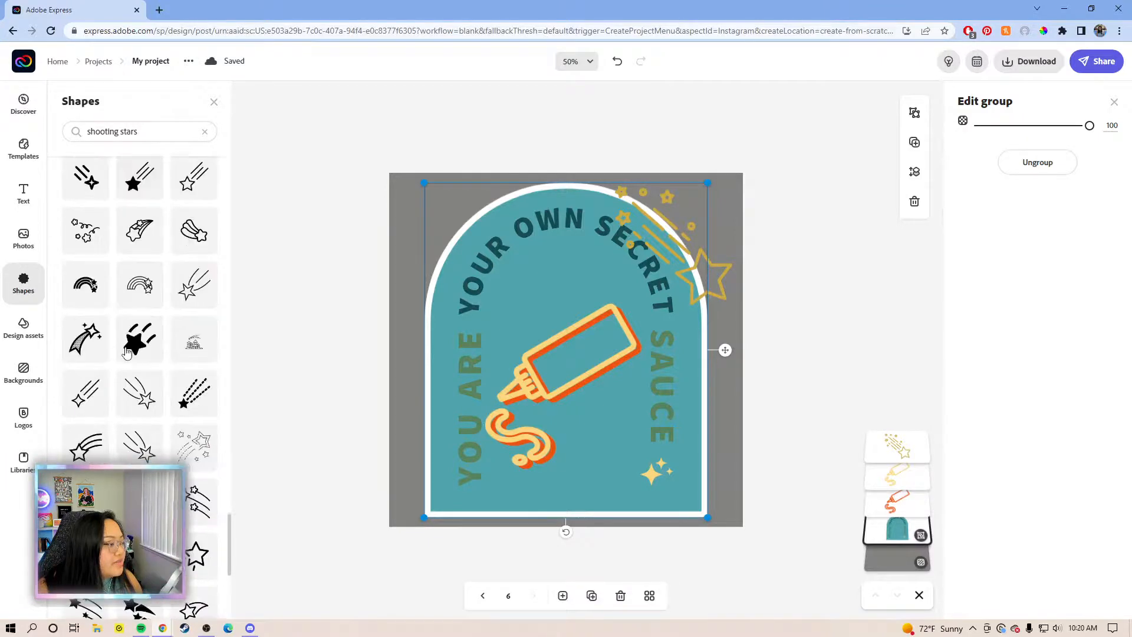
scroll(127, 352, "down", 5)
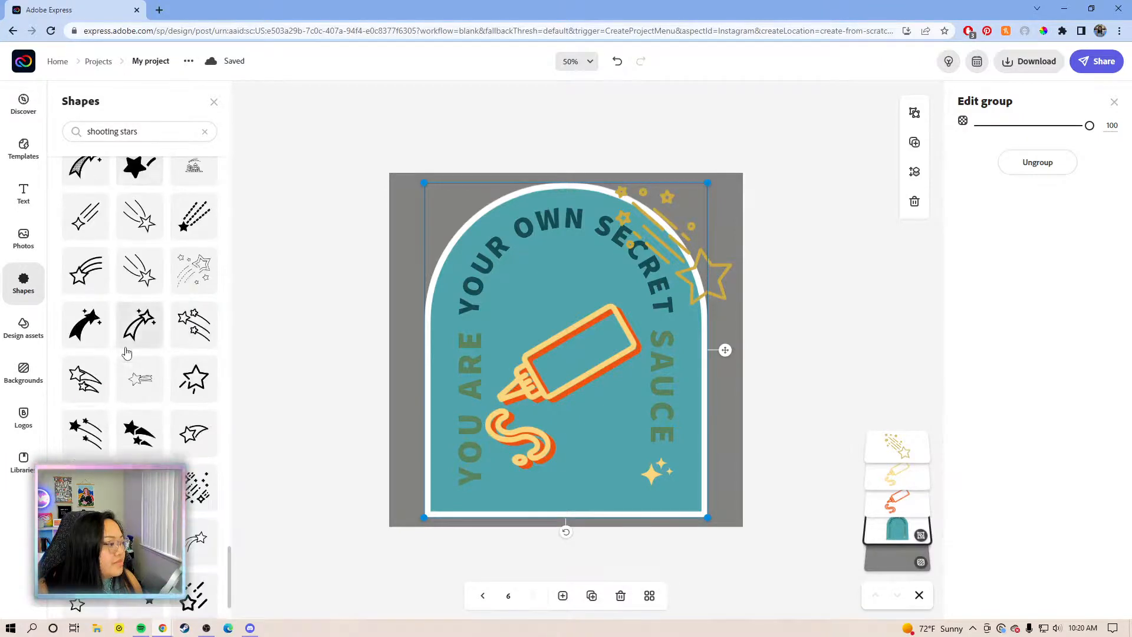
scroll(116, 341, "down", 2)
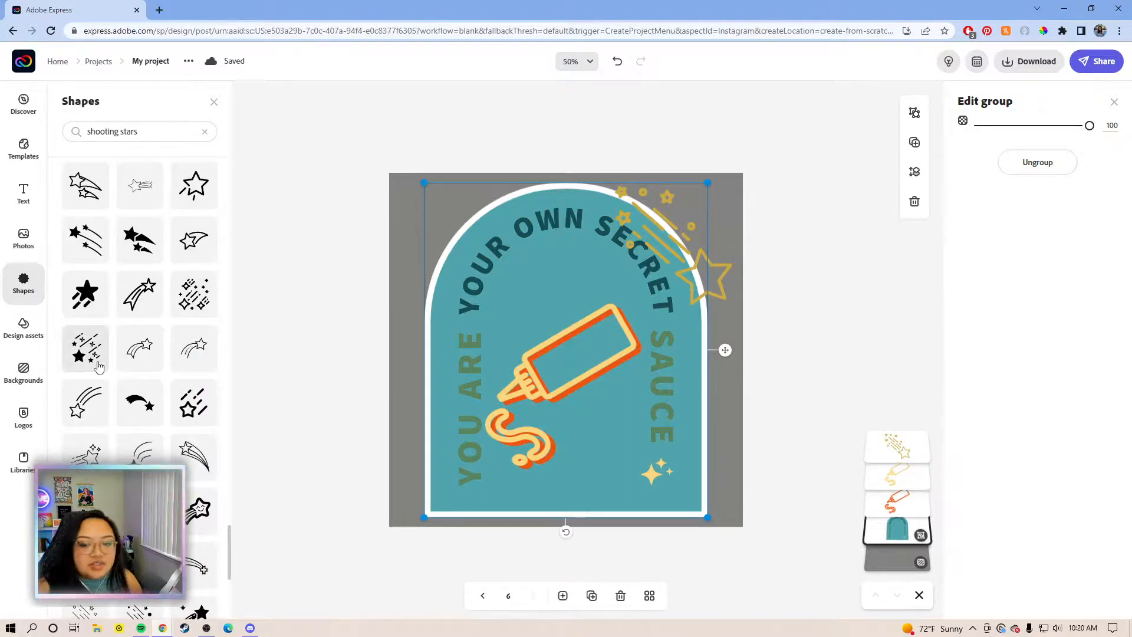
scroll(96, 367, "down", 2)
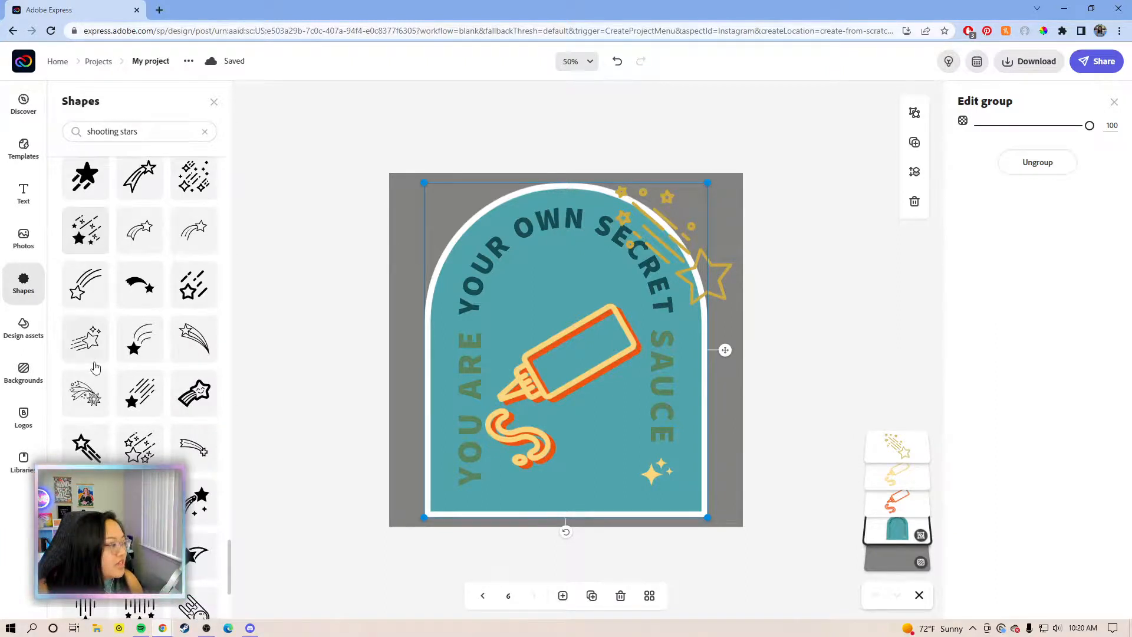
scroll(167, 452, "down", 2)
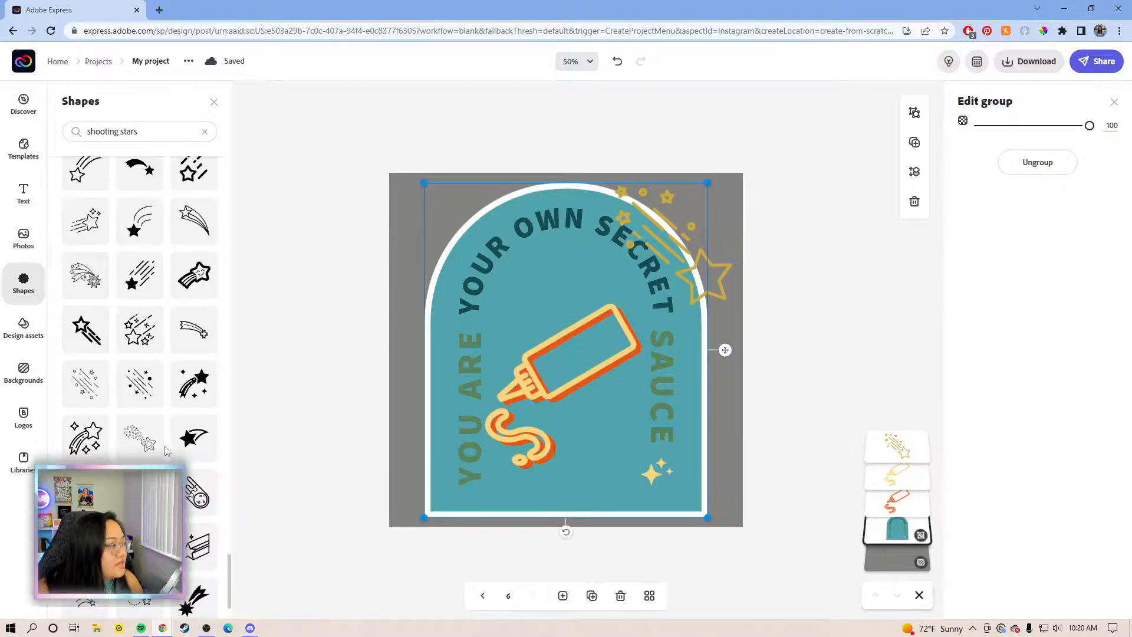
scroll(167, 451, "down", 5)
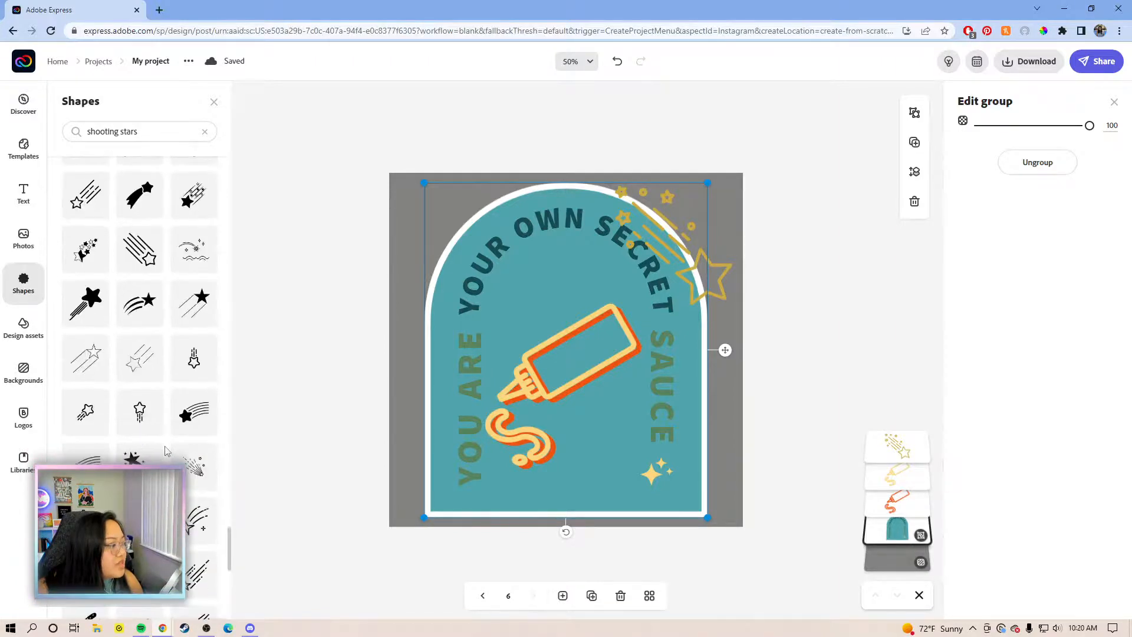
scroll(167, 452, "down", 2)
scroll(167, 452, "down", 6)
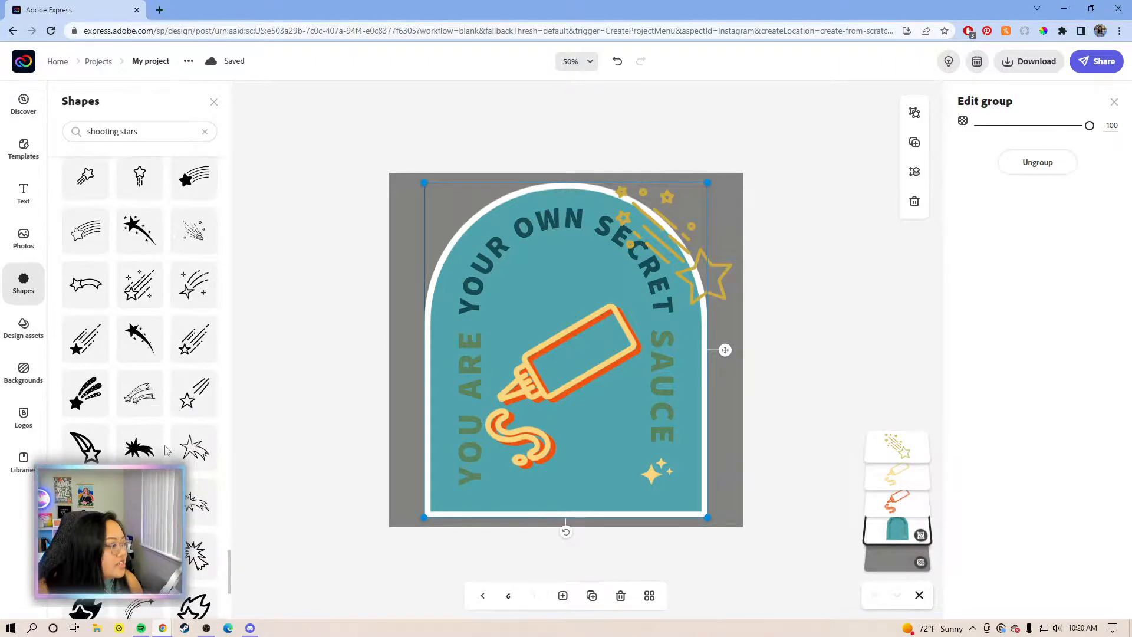
scroll(167, 451, "down", 5)
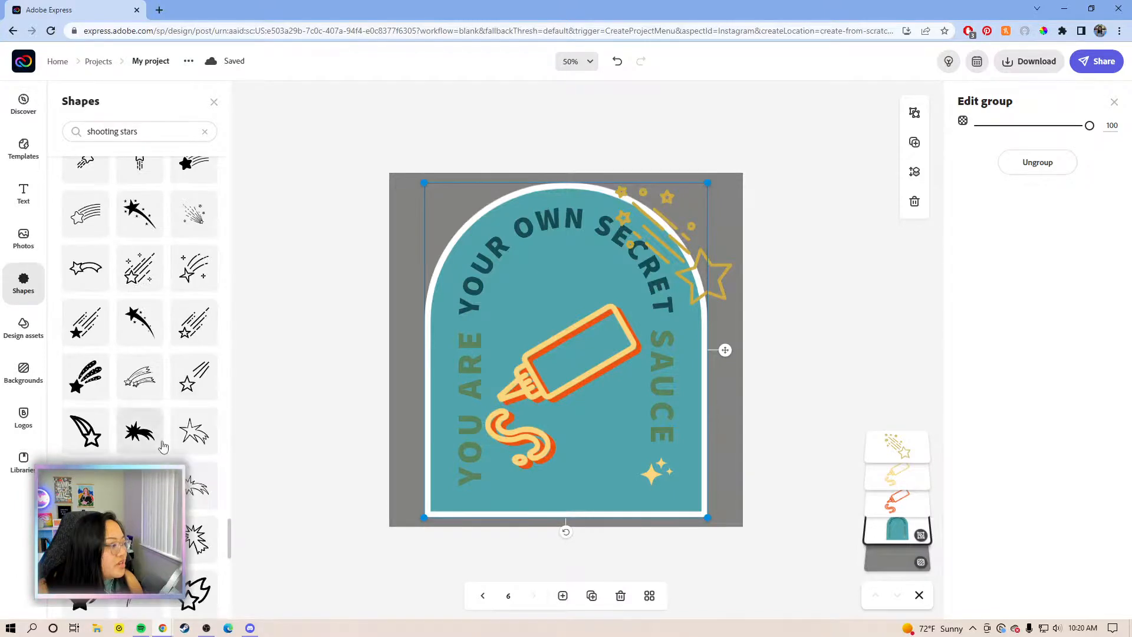
scroll(232, 490, "up", 15)
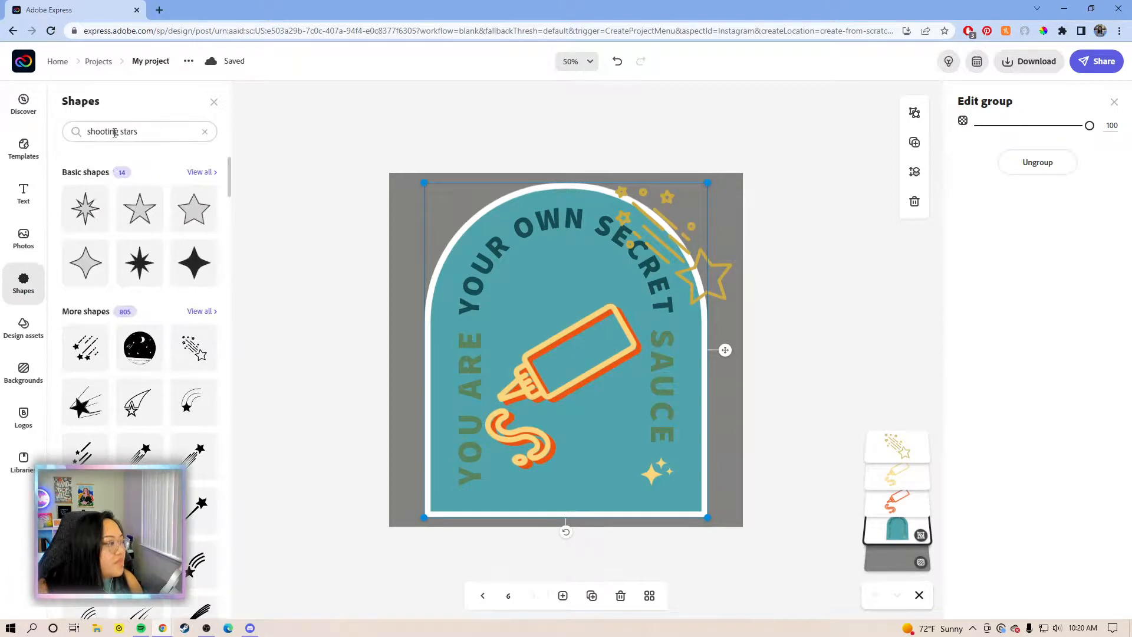
Step: Search the shapes for stars again and look through the results for a suitable star decoration
left_click_drag(123, 131, 98, 132)
key("BackSpace")
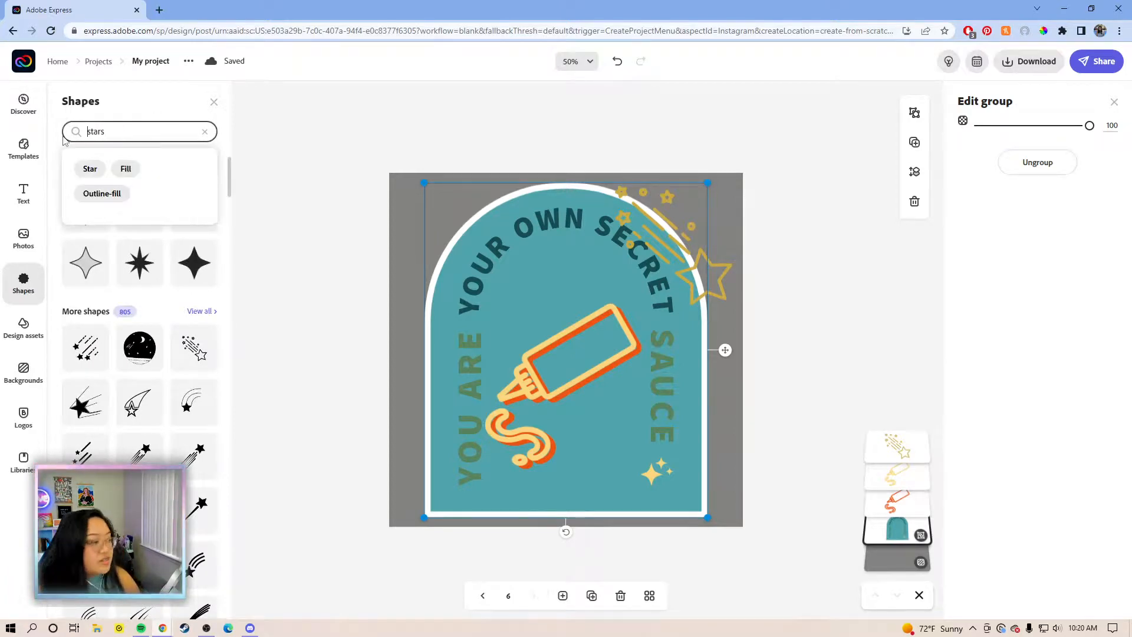
key("Return")
scroll(153, 280, "down", 8)
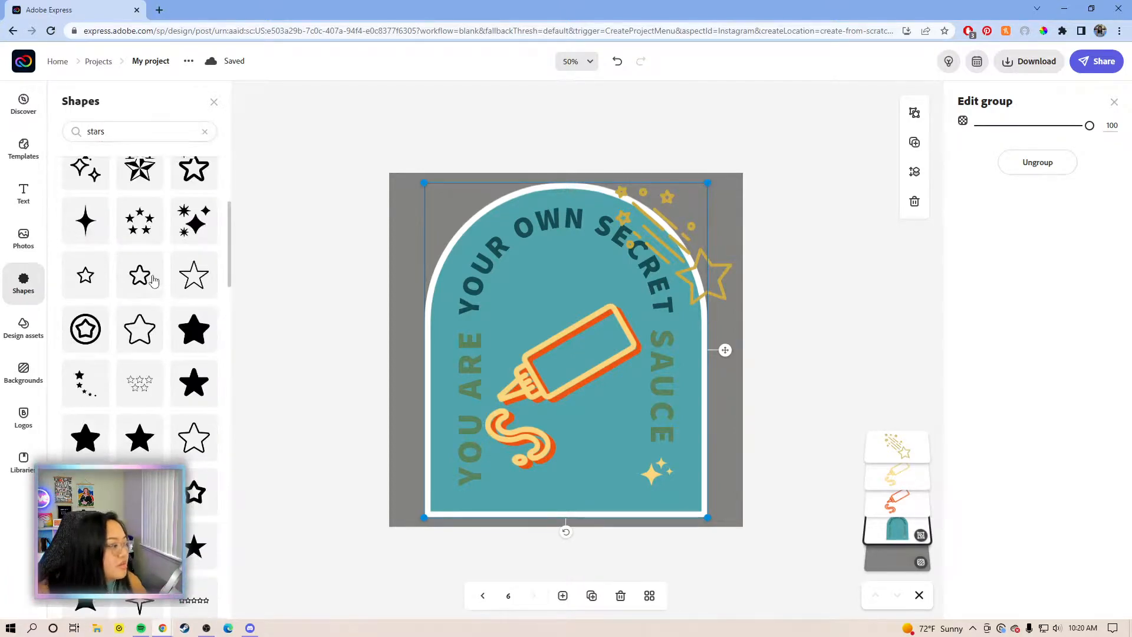
scroll(154, 280, "down", 8)
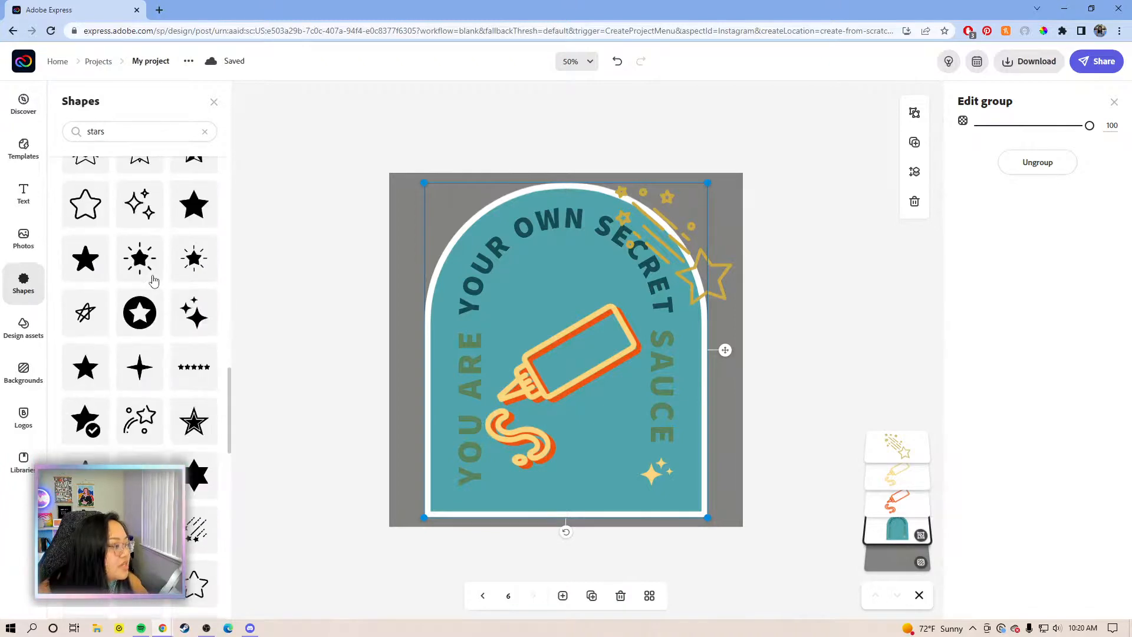
scroll(154, 280, "down", 8)
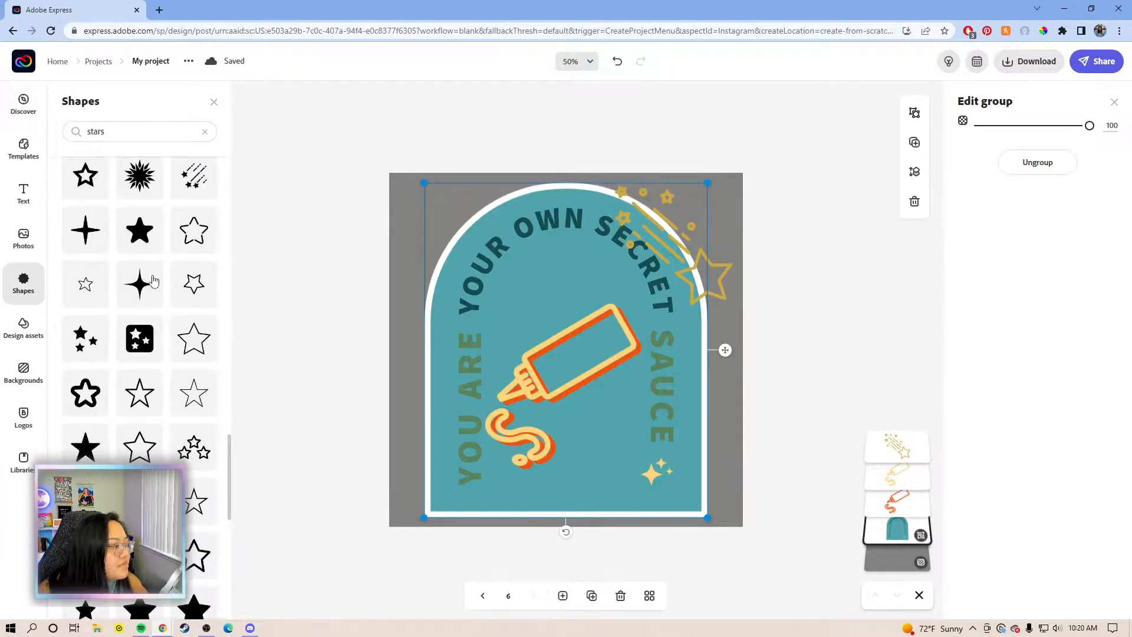
scroll(154, 280, "down", 10)
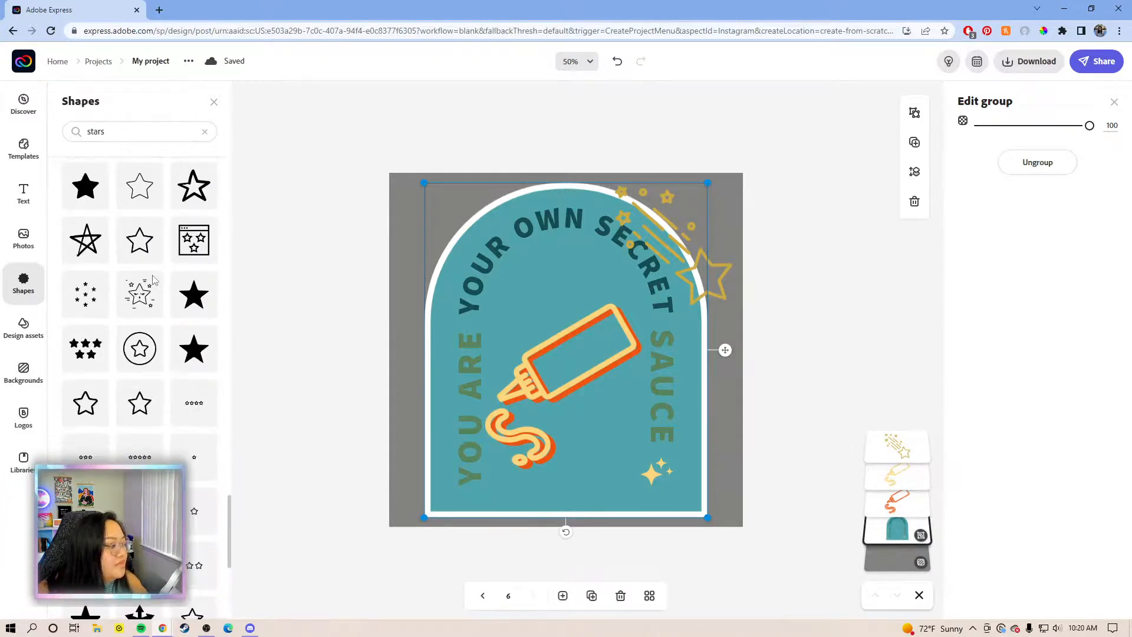
scroll(153, 280, "down", 10)
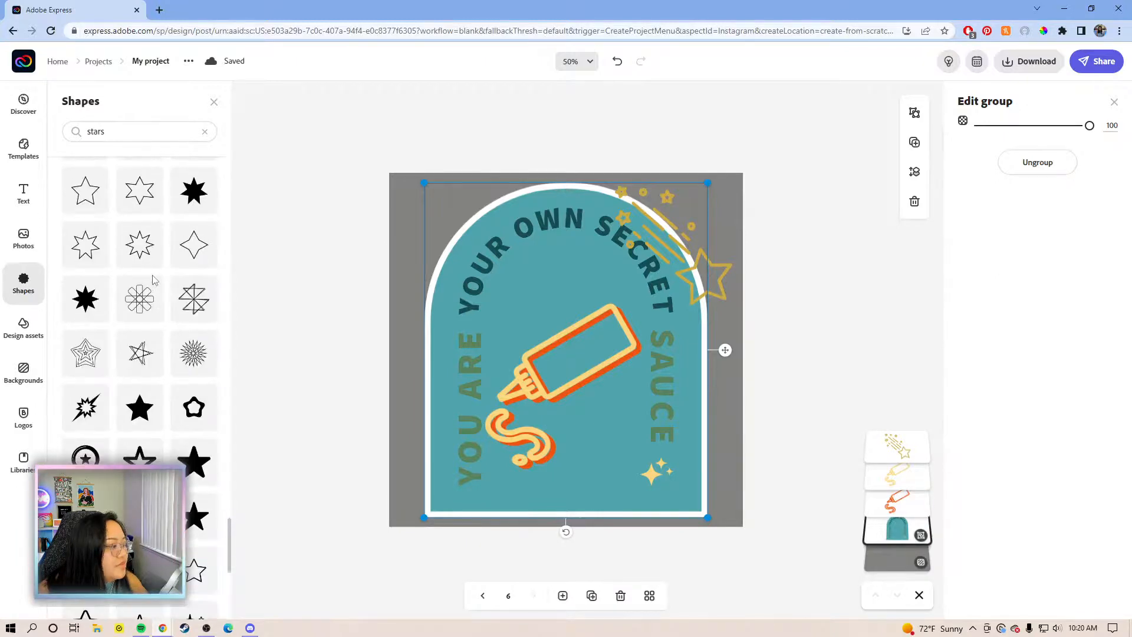
scroll(153, 281, "down", 5)
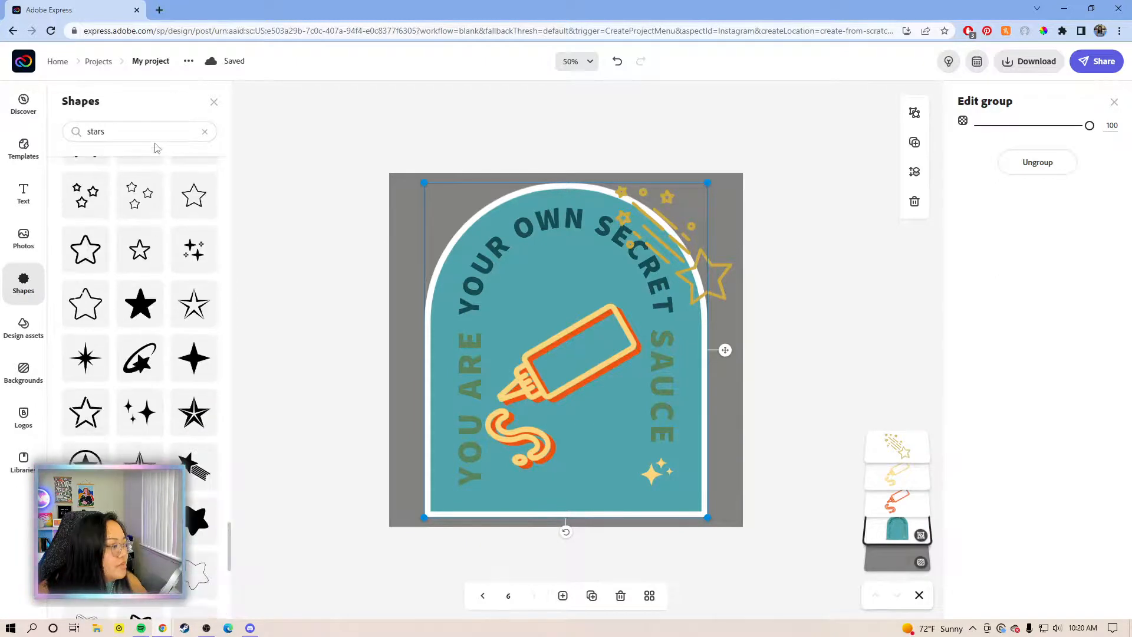
Step: Search the shapes for a single star and look through the results for a decoration that suits the sticker
left_click(131, 126)
key("Return")
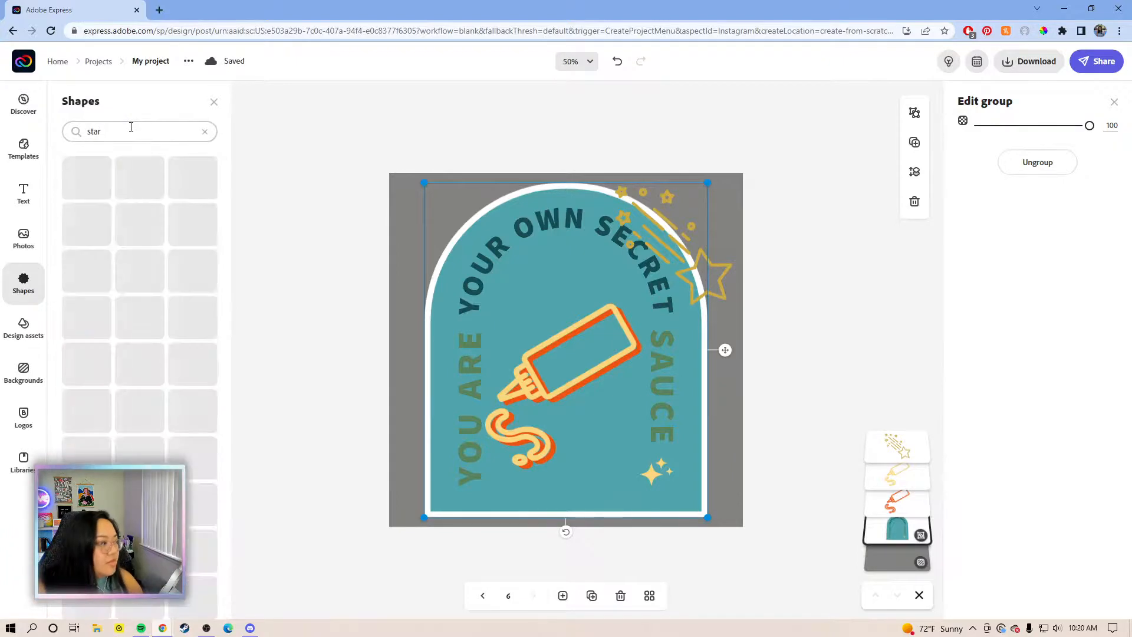
scroll(150, 307, "down", 10)
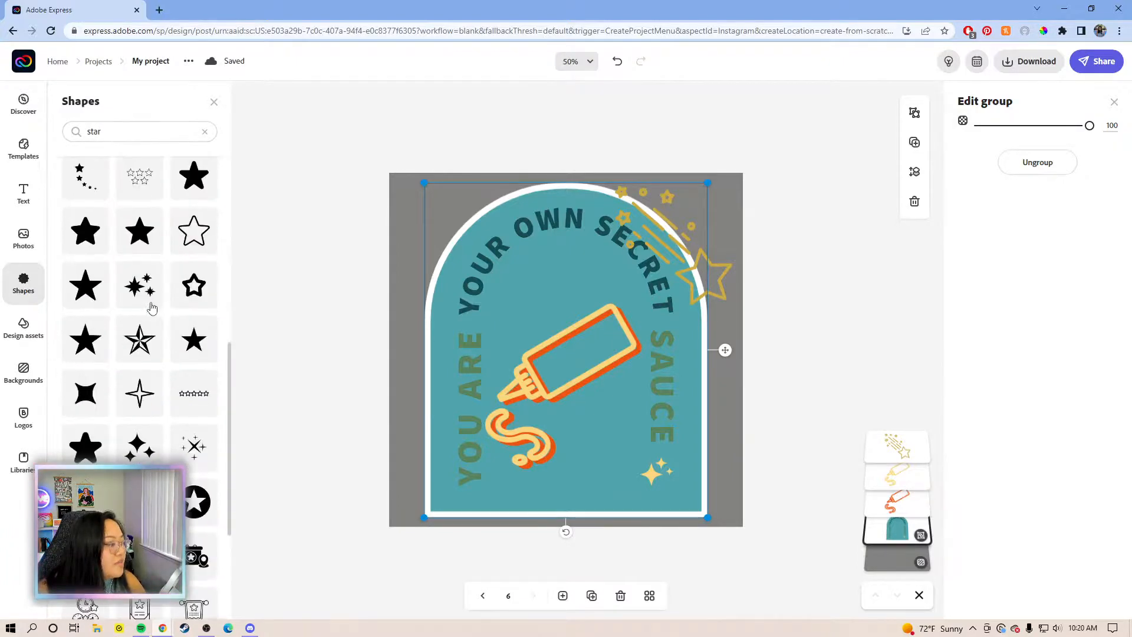
scroll(152, 307, "down", 8)
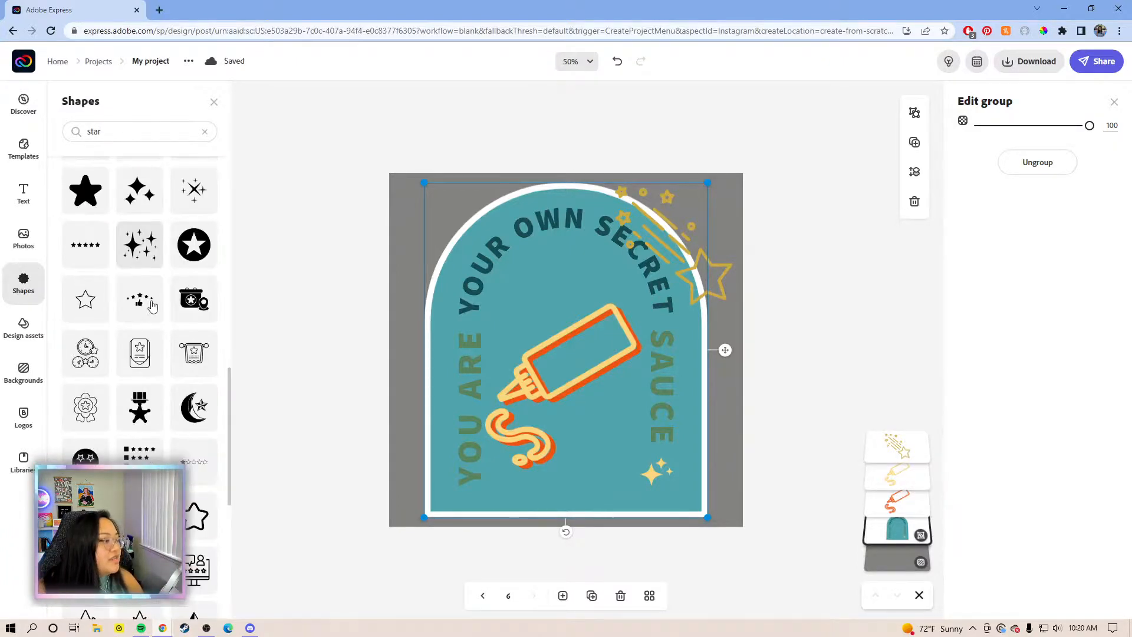
scroll(152, 304, "down", 6)
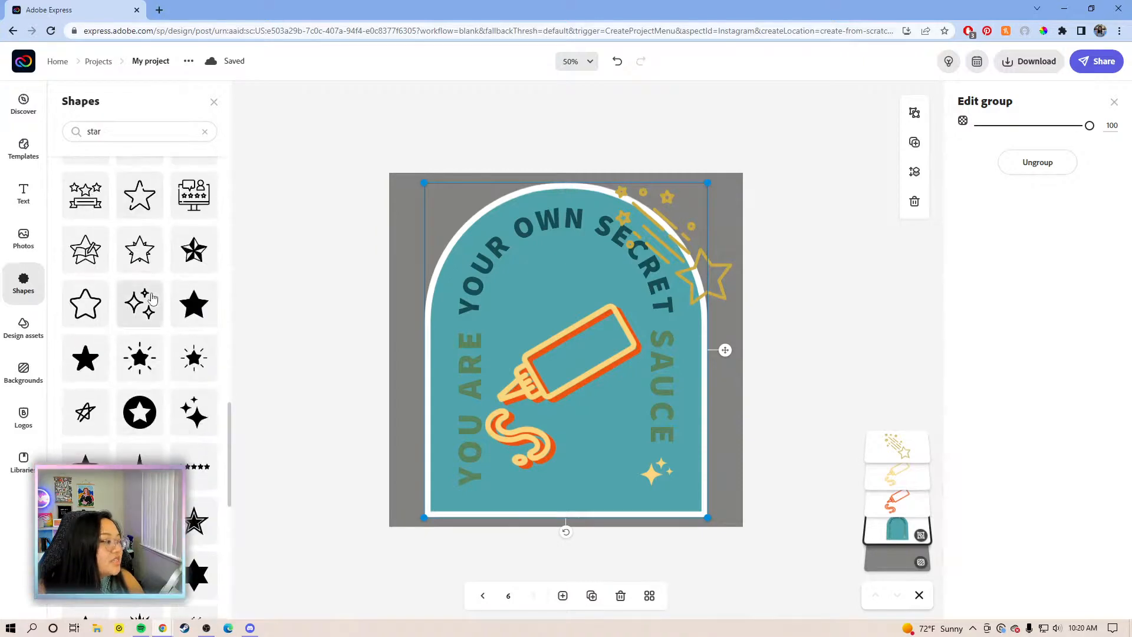
scroll(152, 299, "down", 10)
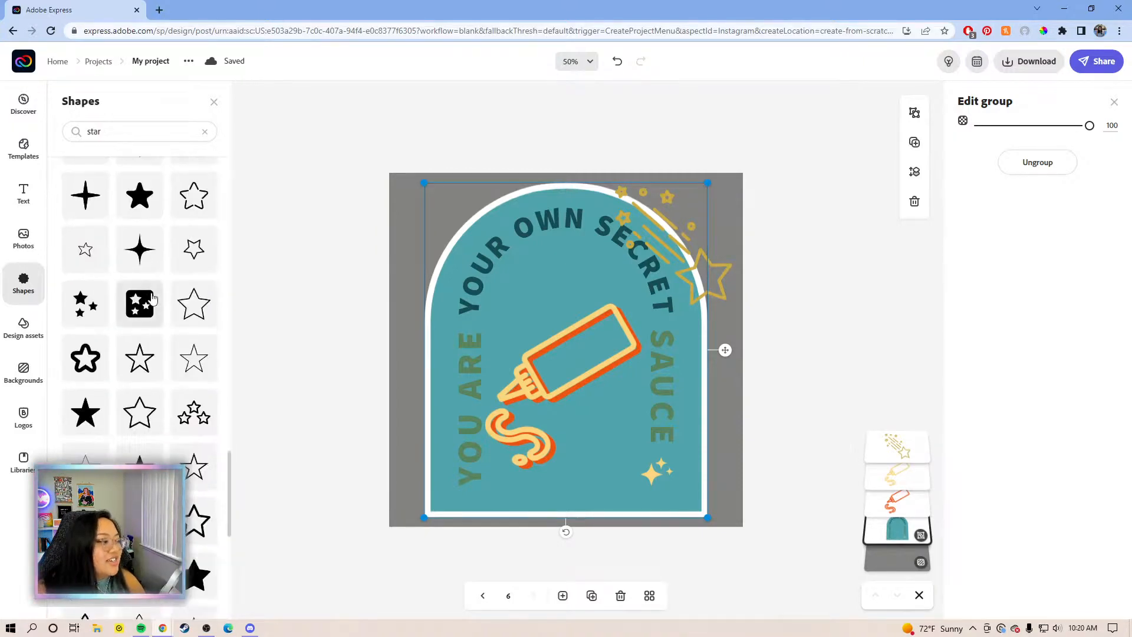
scroll(153, 298, "down", 6)
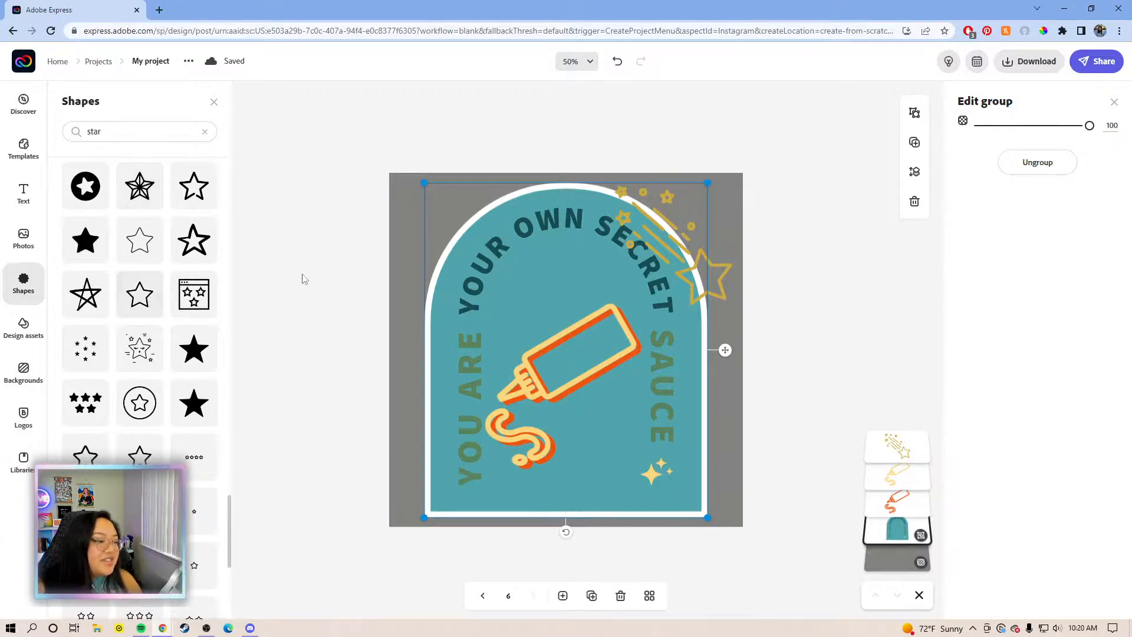
Step: Recolor the shooting star to the palette's pale yellow #FCD67D and flip it horizontally
left_click(726, 287)
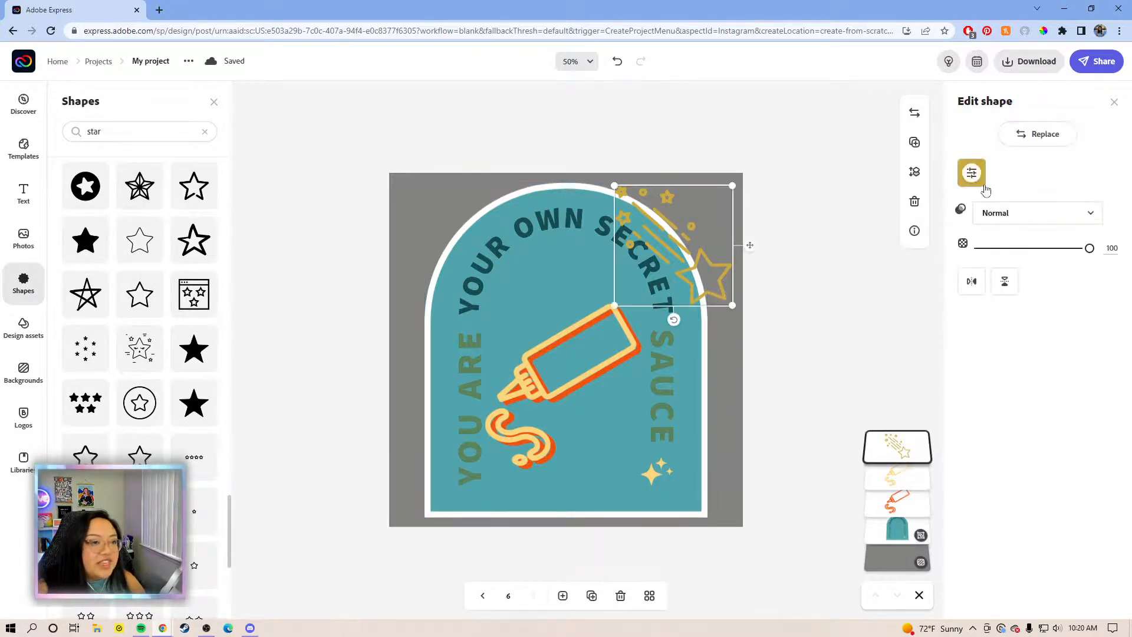
left_click(972, 172)
left_click(986, 322)
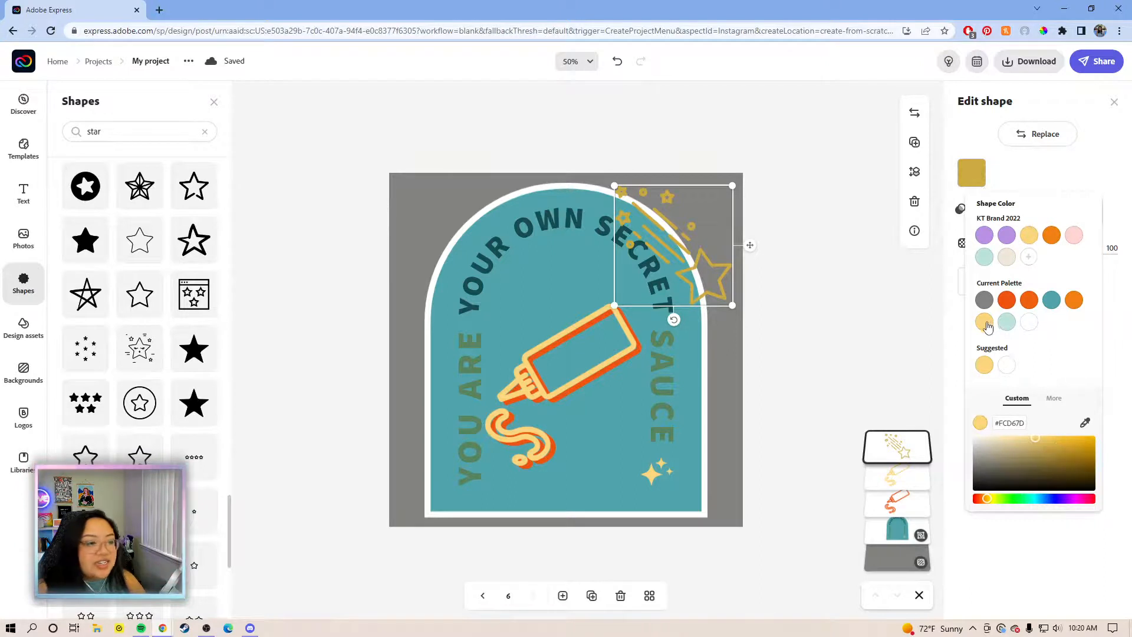
left_click(947, 189)
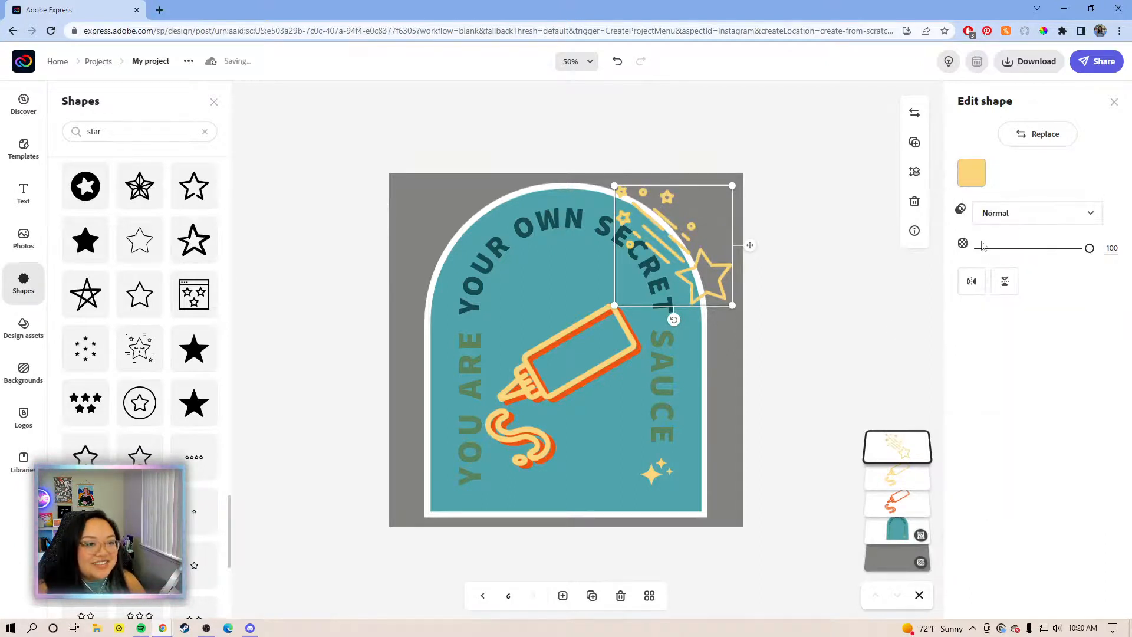
left_click(971, 281)
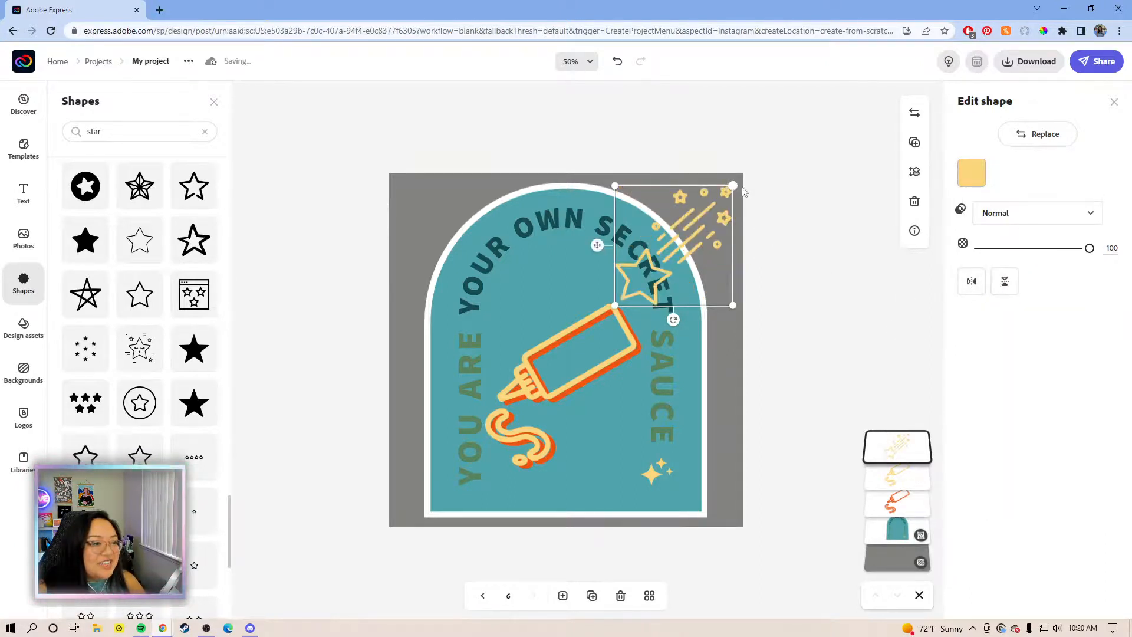
Step: Shrink the shooting star, place it between the curved text and the sauce bottle, and tilt it slightly clockwise
left_click(715, 200)
left_click(724, 192)
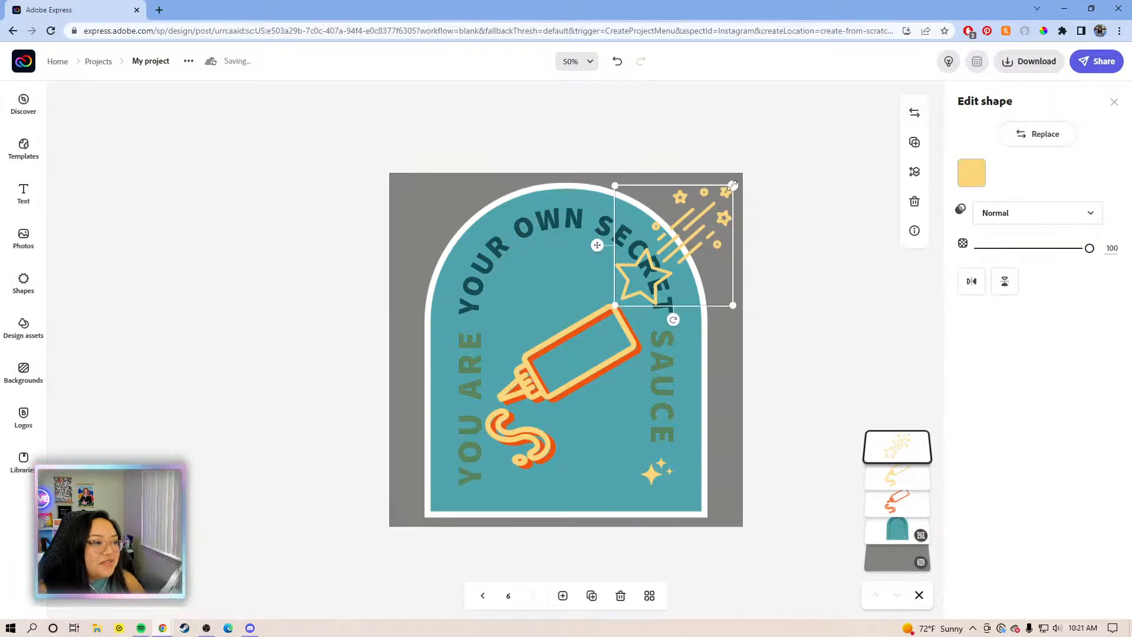
left_click_drag(733, 187, 710, 207)
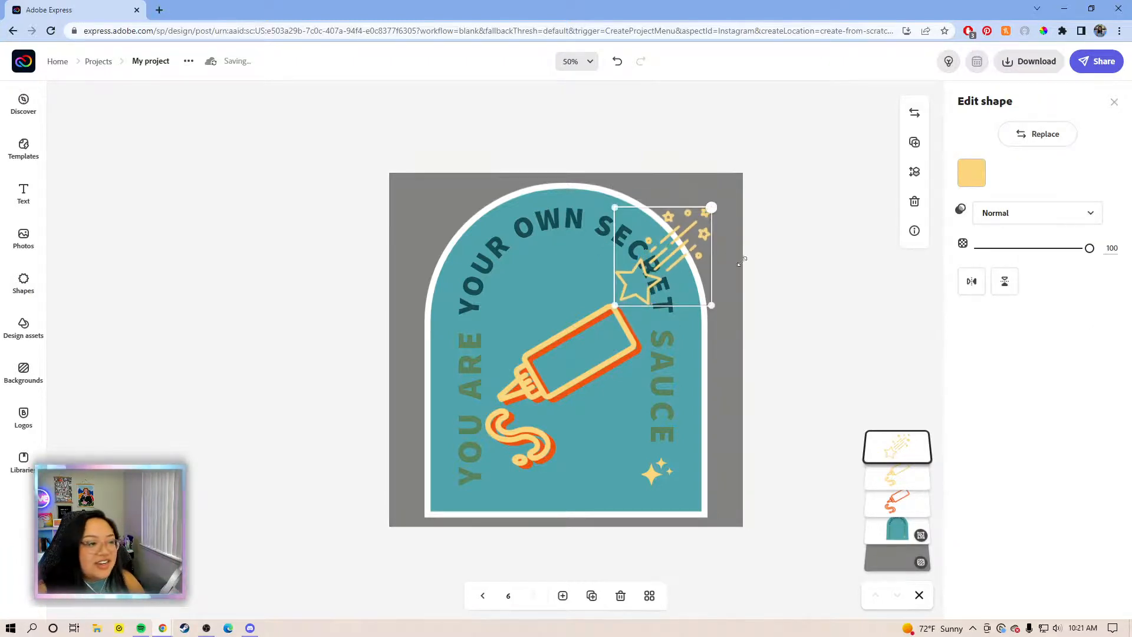
left_click_drag(597, 266, 473, 292)
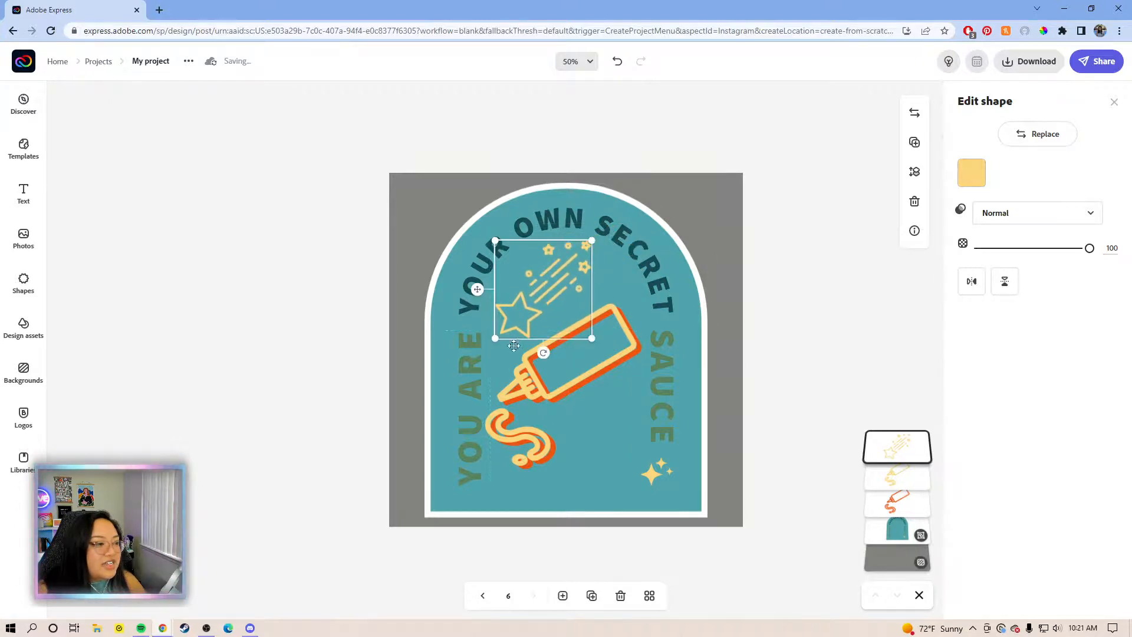
left_click_drag(539, 354, 527, 358)
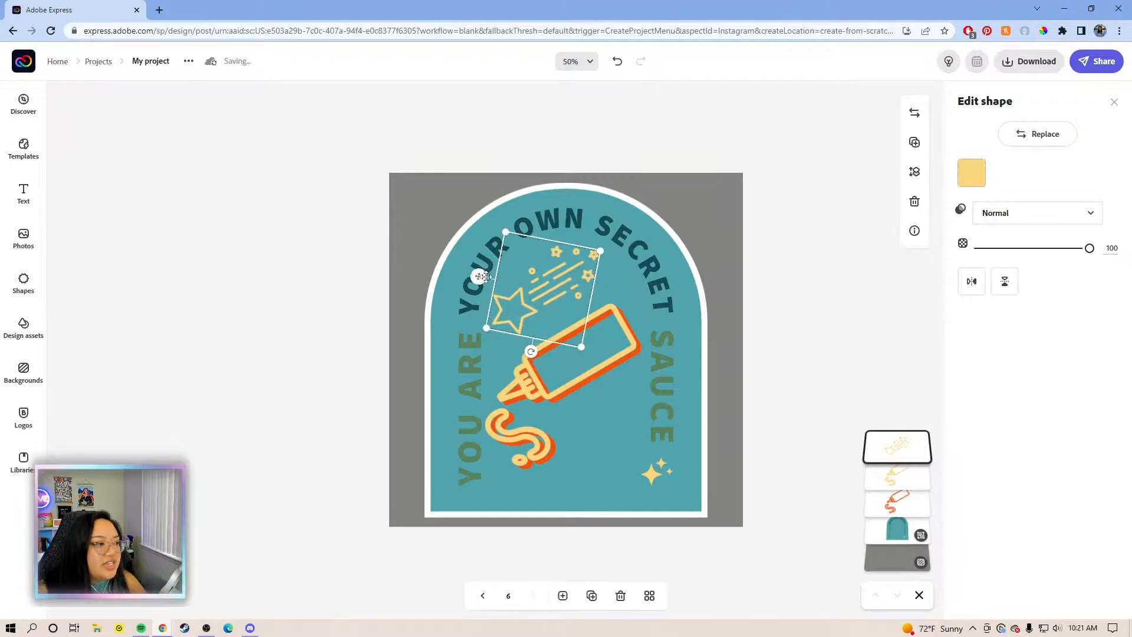
left_click_drag(482, 277, 488, 278)
Step: Search the shapes for shooting star and browse the results for a second decoration to go with the bottle
left_click(26, 283)
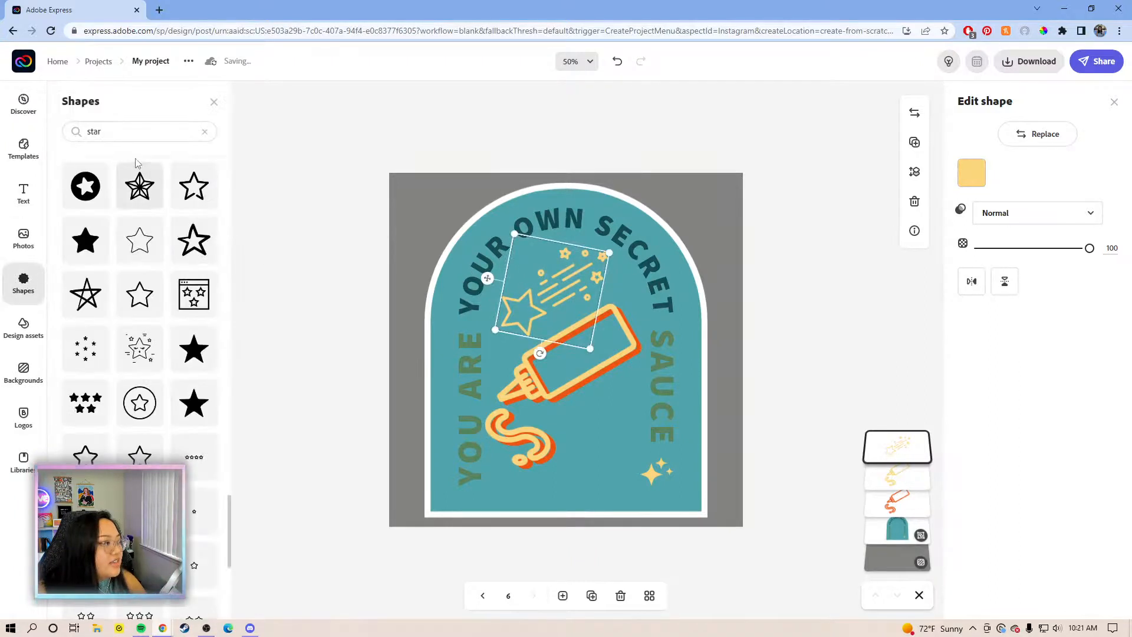
left_click(88, 131)
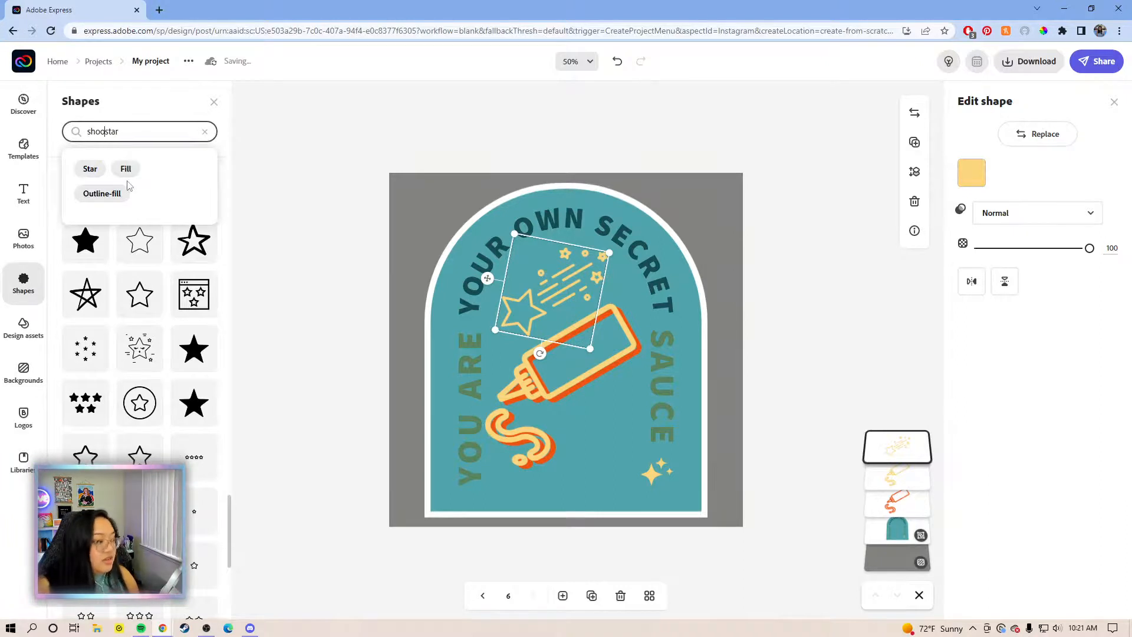
type("shooting")
key("Return")
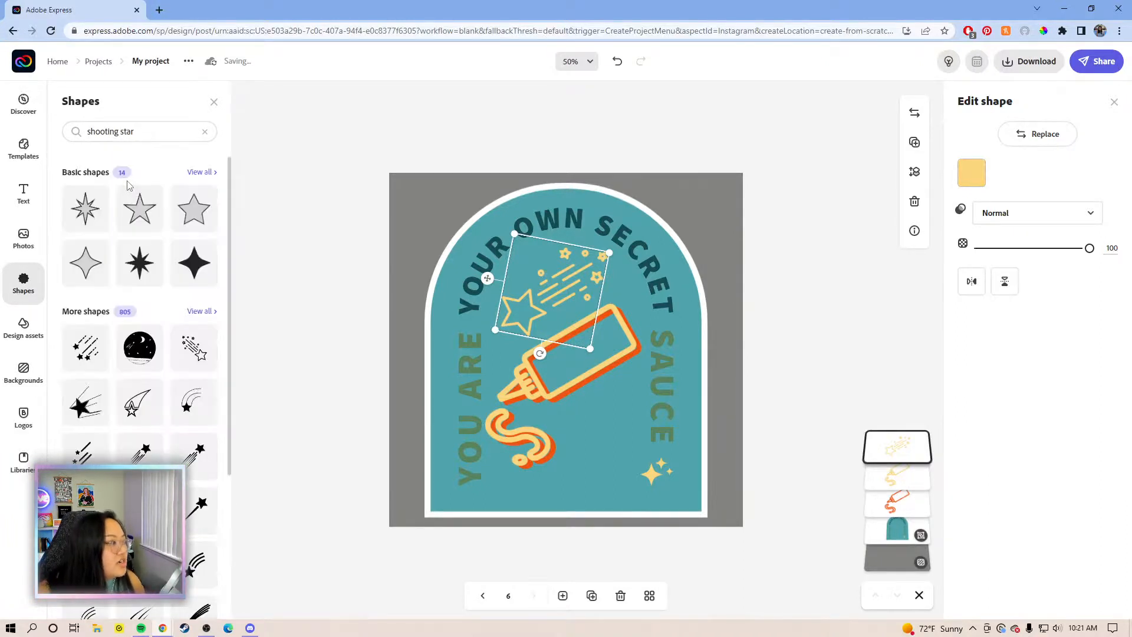
scroll(142, 395, "down", 4)
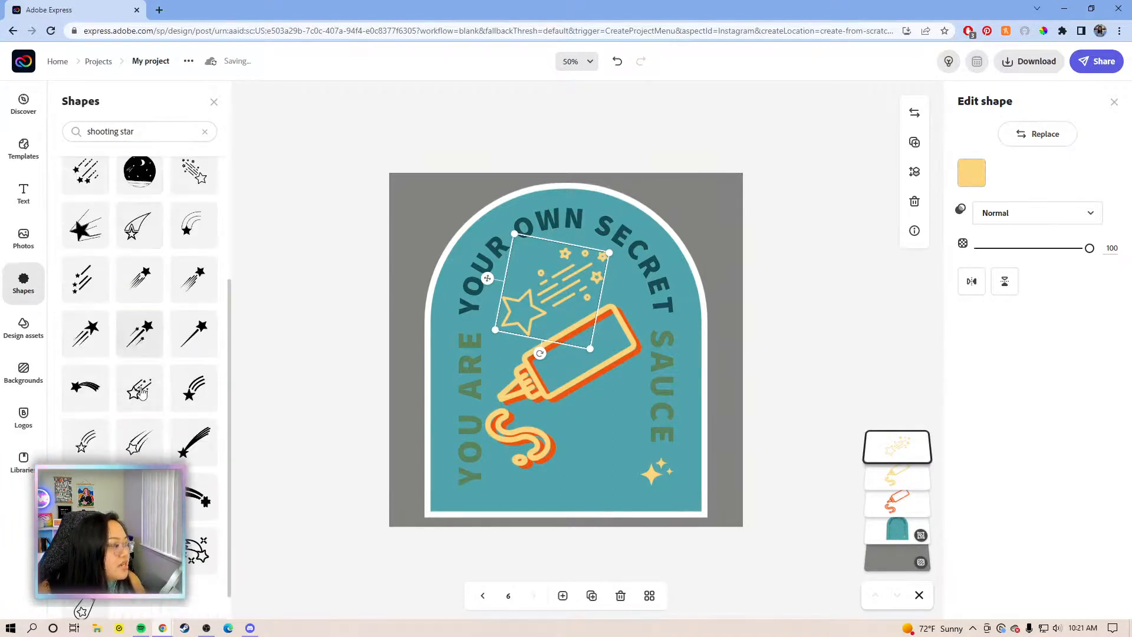
scroll(142, 392, "down", 8)
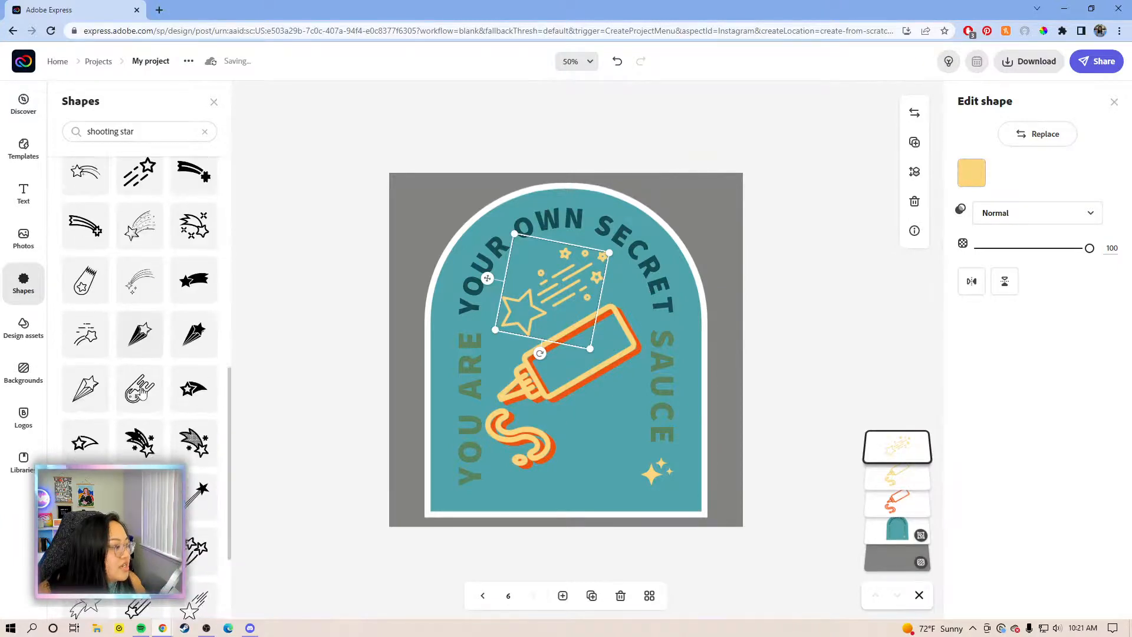
scroll(142, 392, "down", 8)
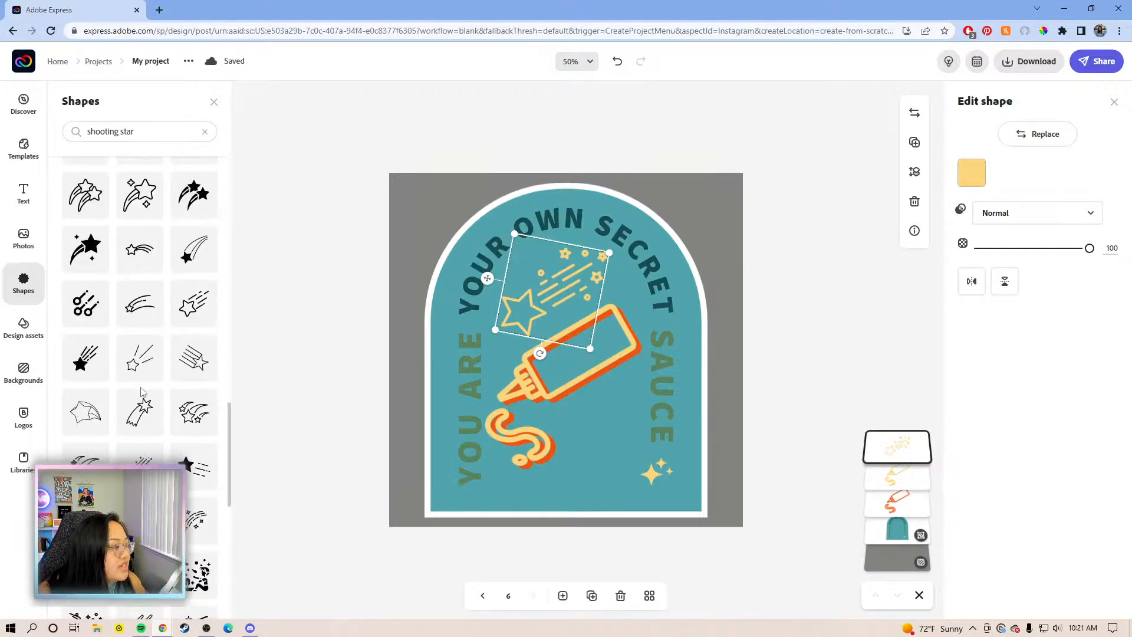
scroll(115, 445, "down", 10)
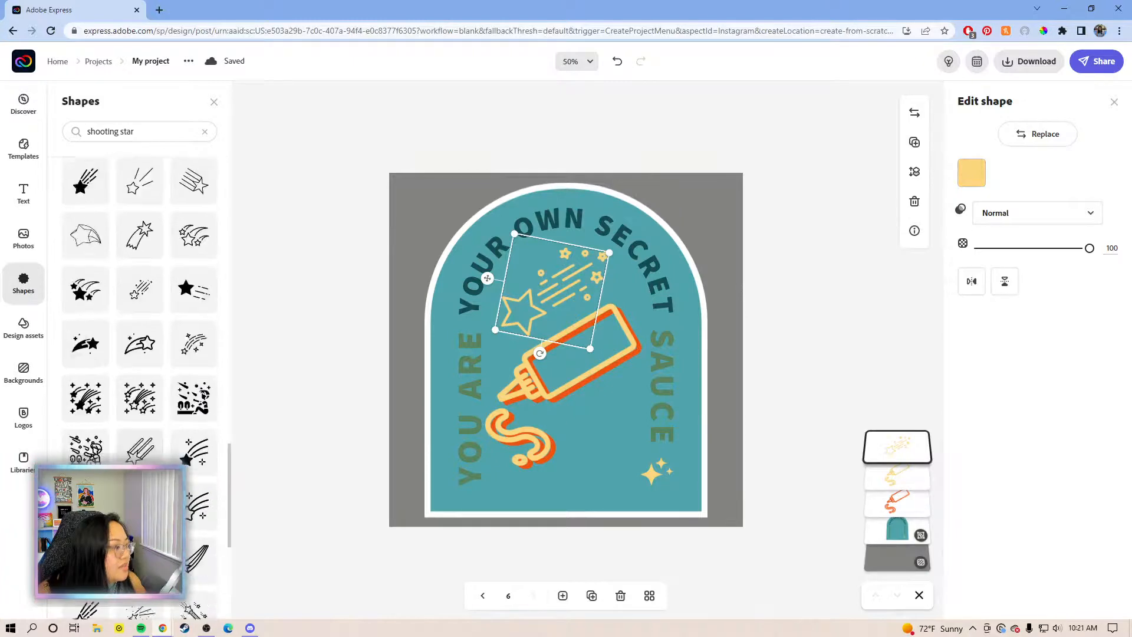
scroll(116, 445, "down", 10)
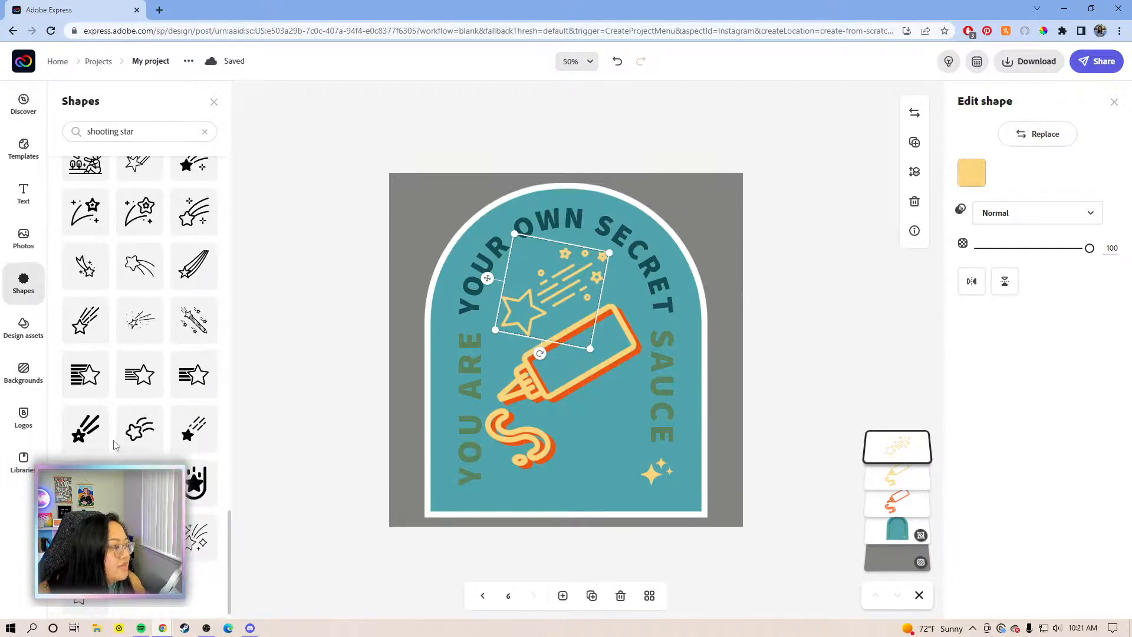
scroll(139, 236, "down", 10)
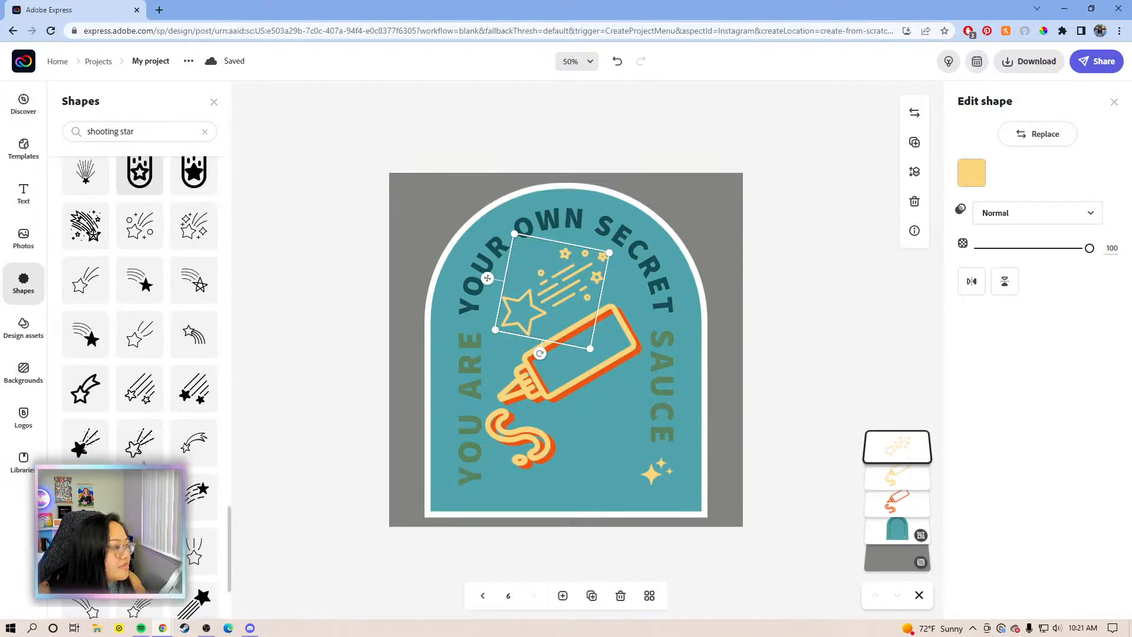
scroll(139, 354, "down", 4)
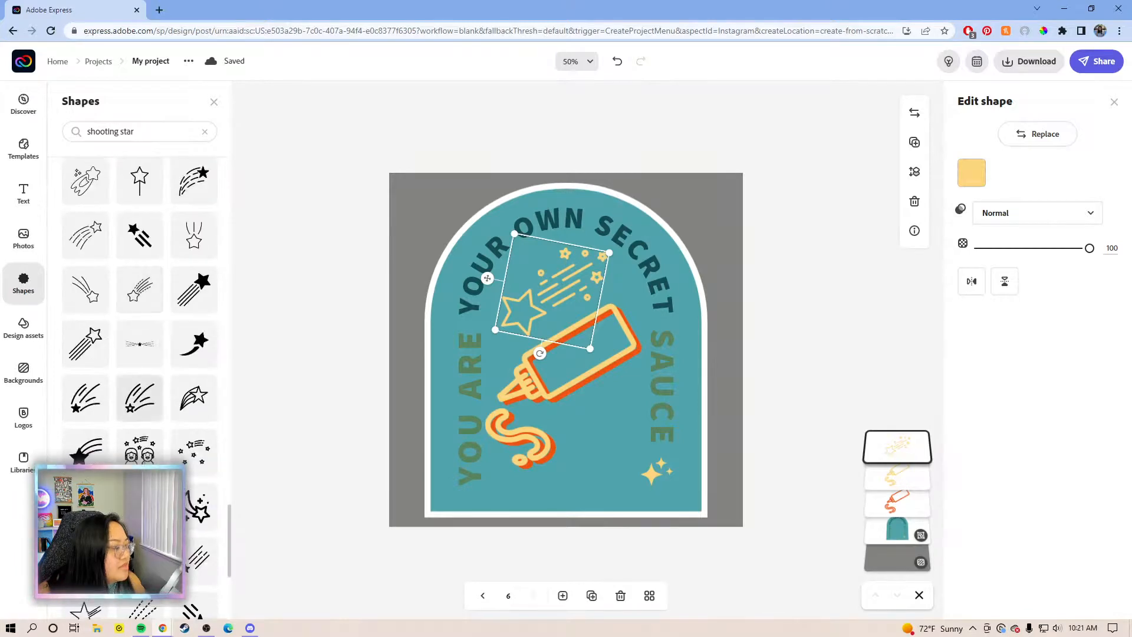
scroll(139, 354, "up", 8)
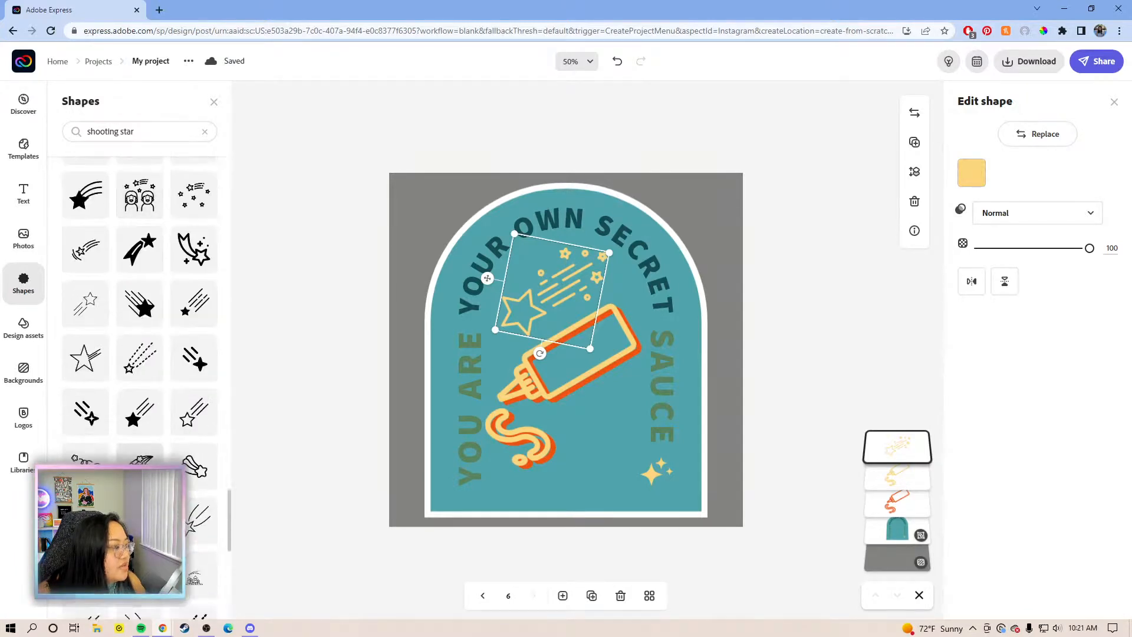
left_click(531, 276)
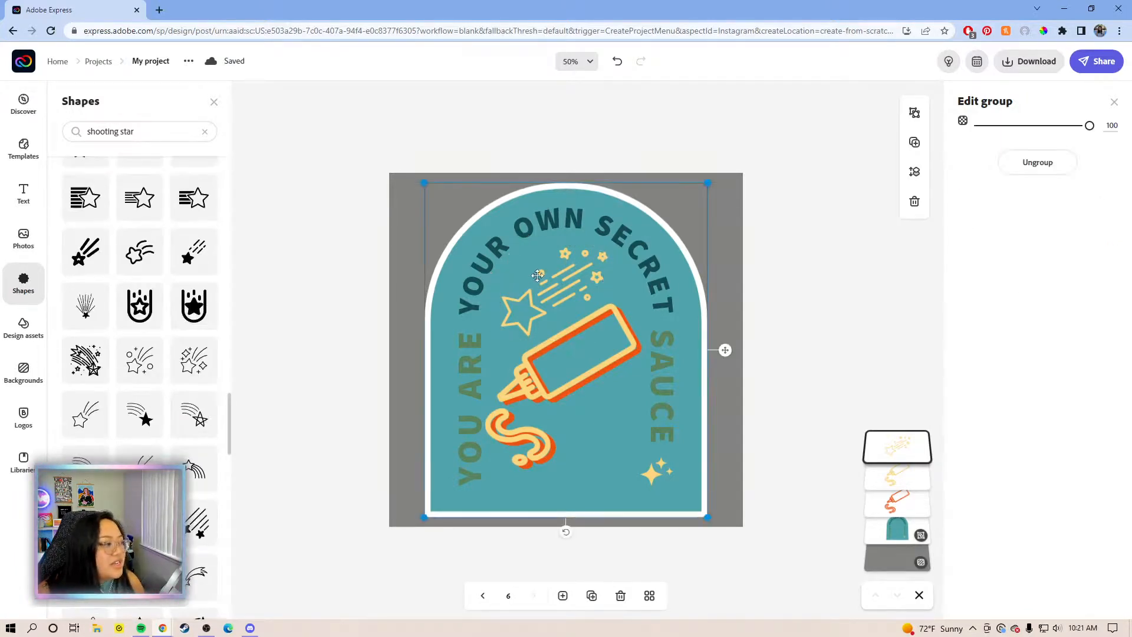
left_click(914, 142)
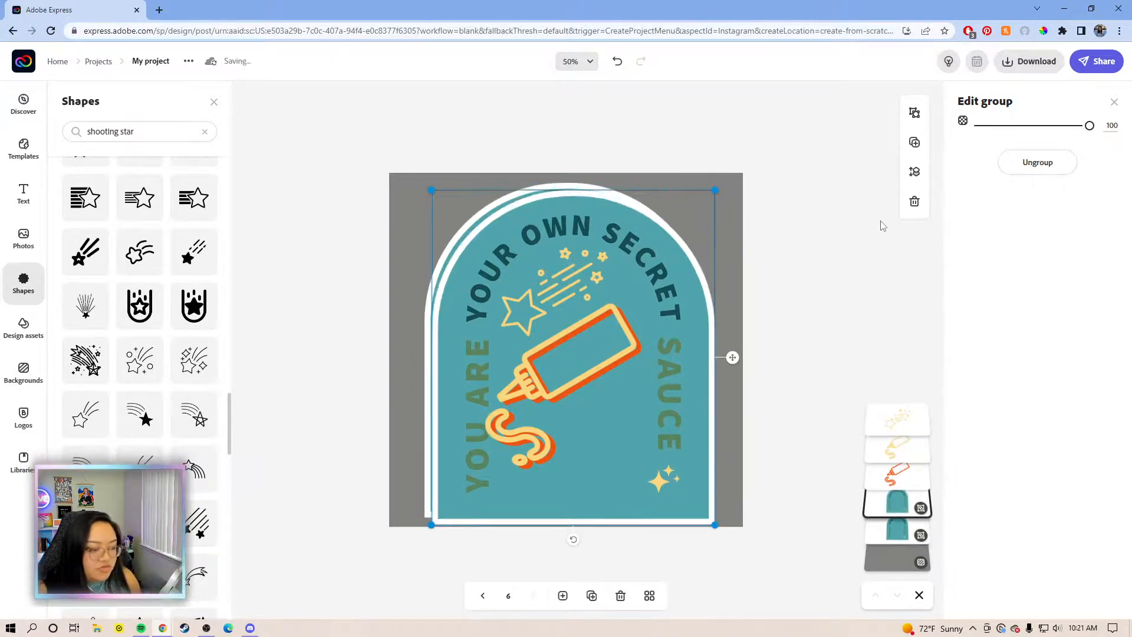
left_click(916, 423, "shift")
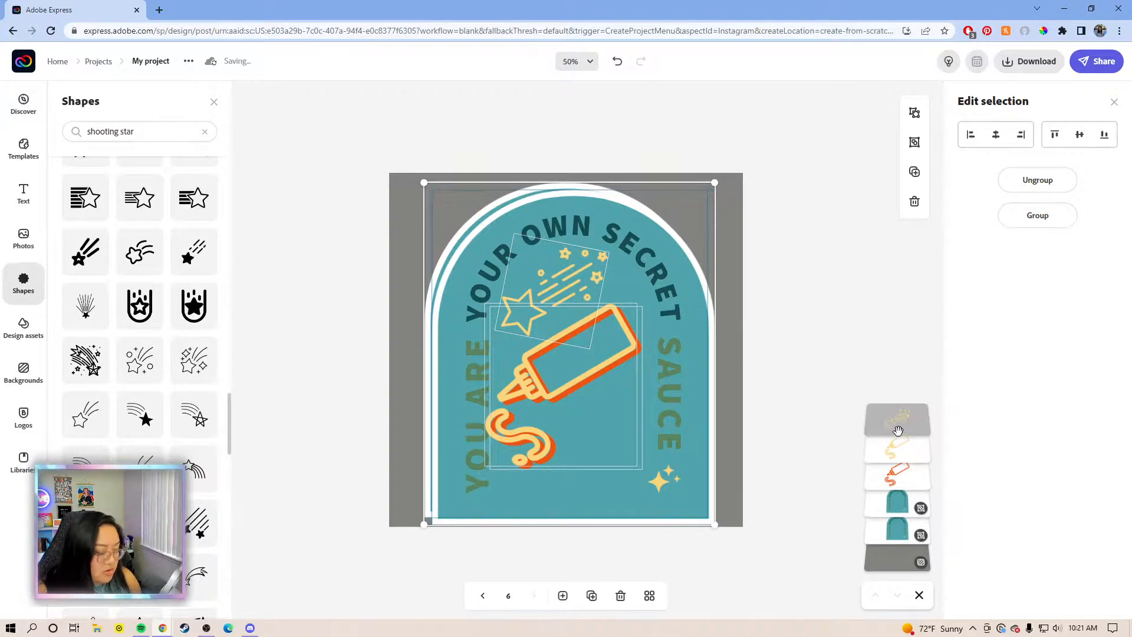
left_click(618, 63)
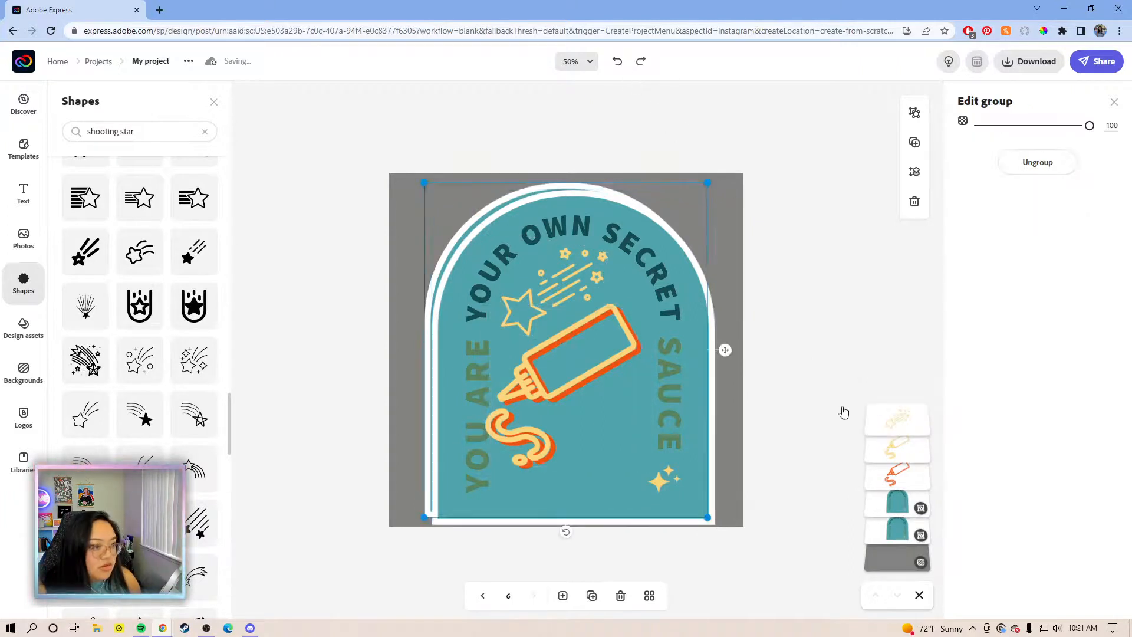
left_click(903, 449)
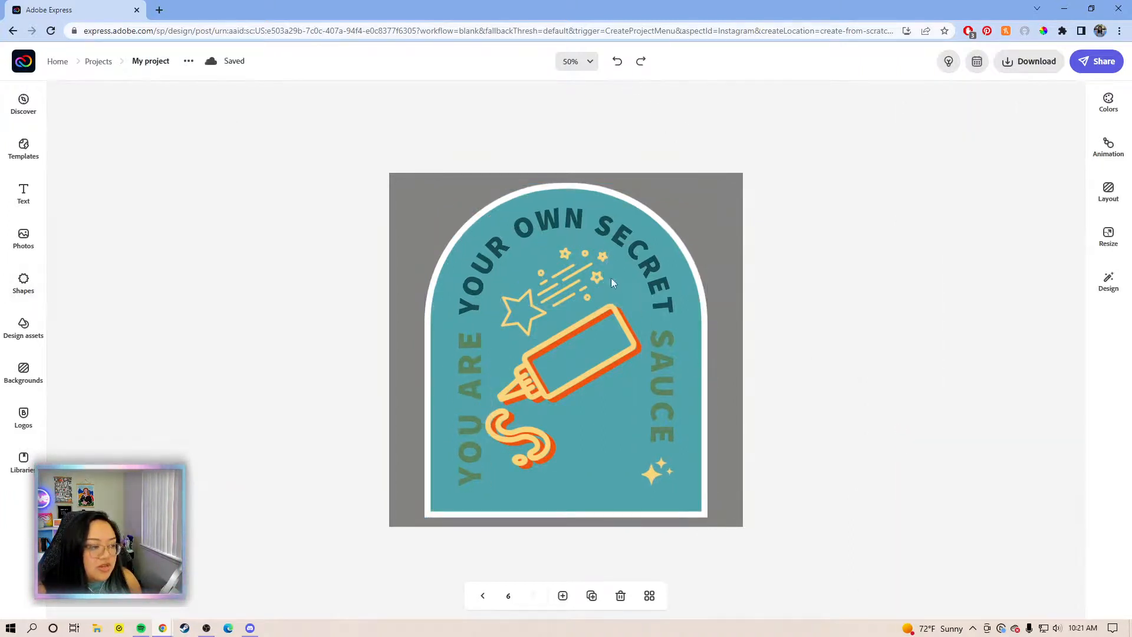
Step: Duplicate the shooting star, flip the copy horizontally, and move it beneath the sauce bottle
left_click(570, 278)
left_click(915, 142)
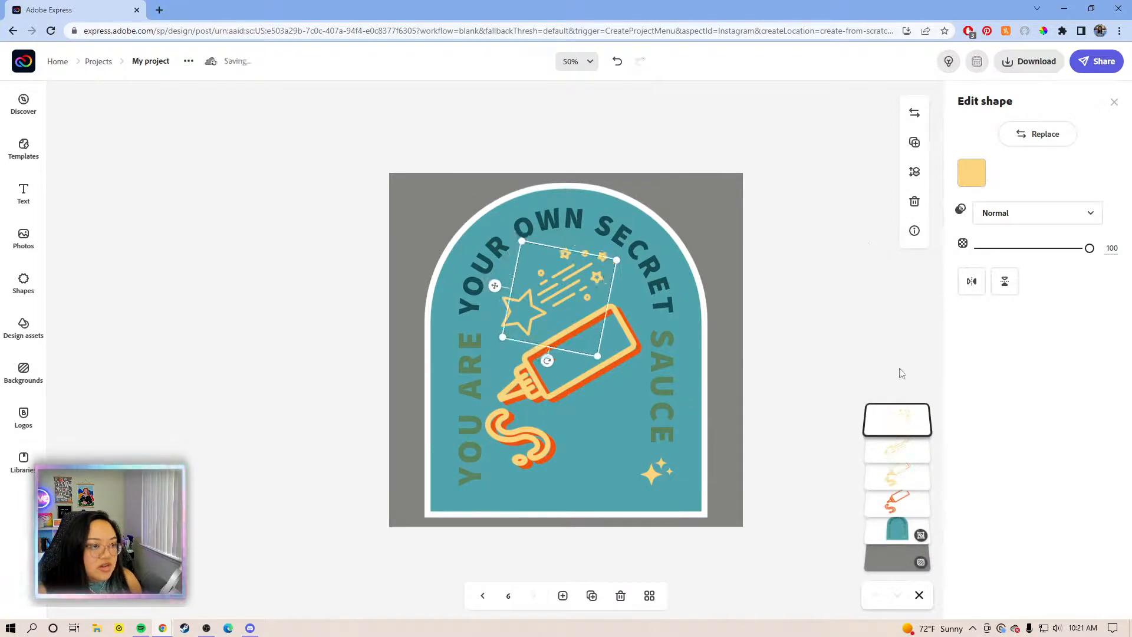
left_click(972, 281)
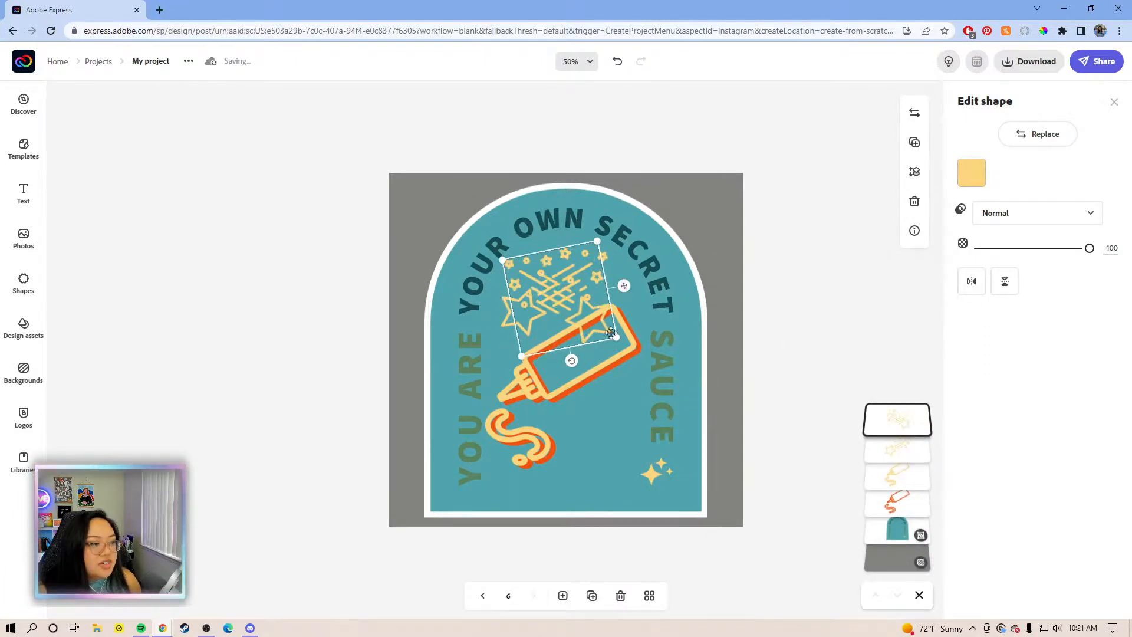
left_click_drag(610, 333, 668, 423)
Step: Shrink the lower shooting star, fit it between the sauce squiggle and SAUCE, and rotate its frame upright
left_click_drag(654, 474, 637, 466)
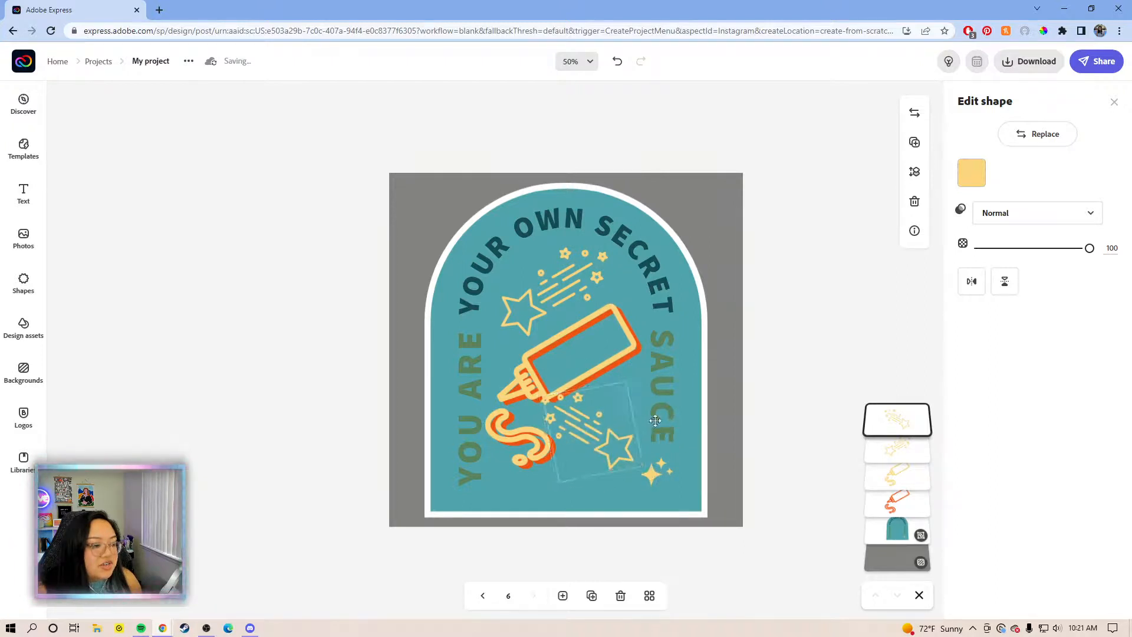
left_click_drag(655, 420, 657, 425)
mouse_move(605, 494)
left_mouse_down()
mouse_move(533, 490)
mouse_move(608, 499)
mouse_move(596, 498)
left_mouse_up()
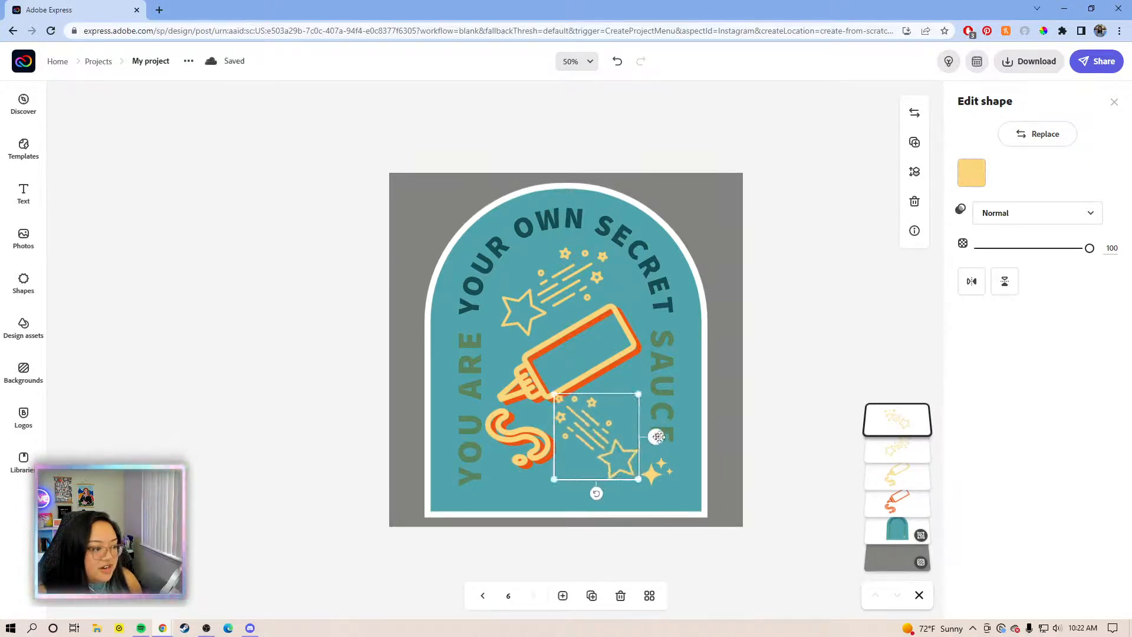
Step: Nudge the lower shooting star slightly down and to the right, away from the bottle and squiggle
key("Down")
key("Down")
key("Down")
key("Down")
key("Right")
key("Up")
key("Up")
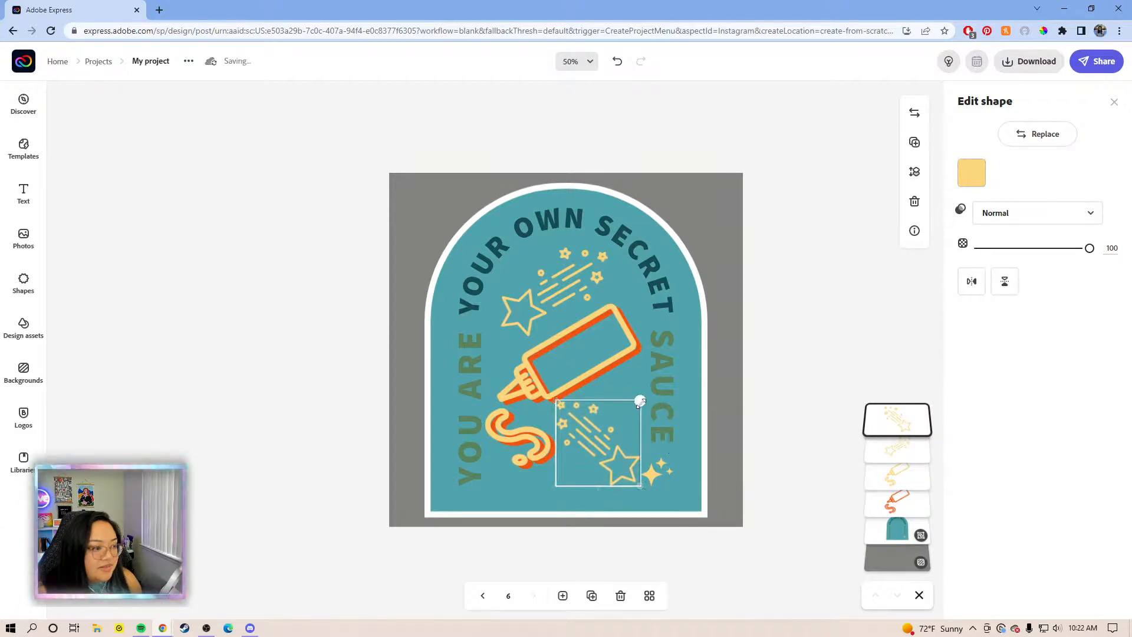
Step: Try rotating the lower shooting star further, and remove it from the design
left_click_drag(597, 498, 573, 507)
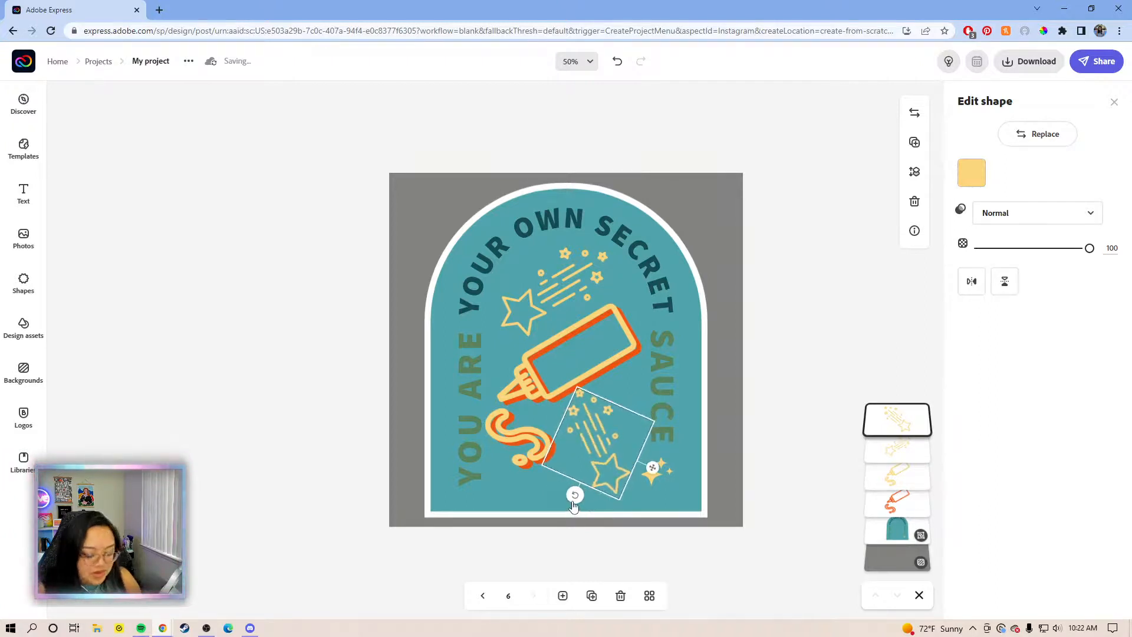
left_click(246, 300)
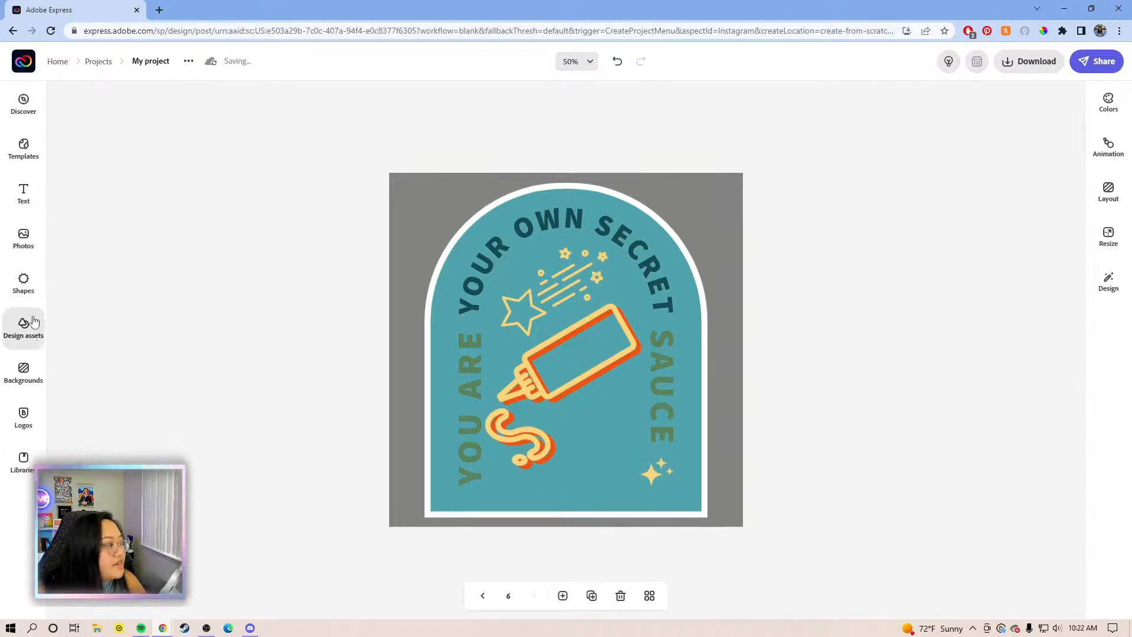
Step: Search the shapes for sparkles as a replacement decoration
left_click(24, 283)
left_click(159, 136)
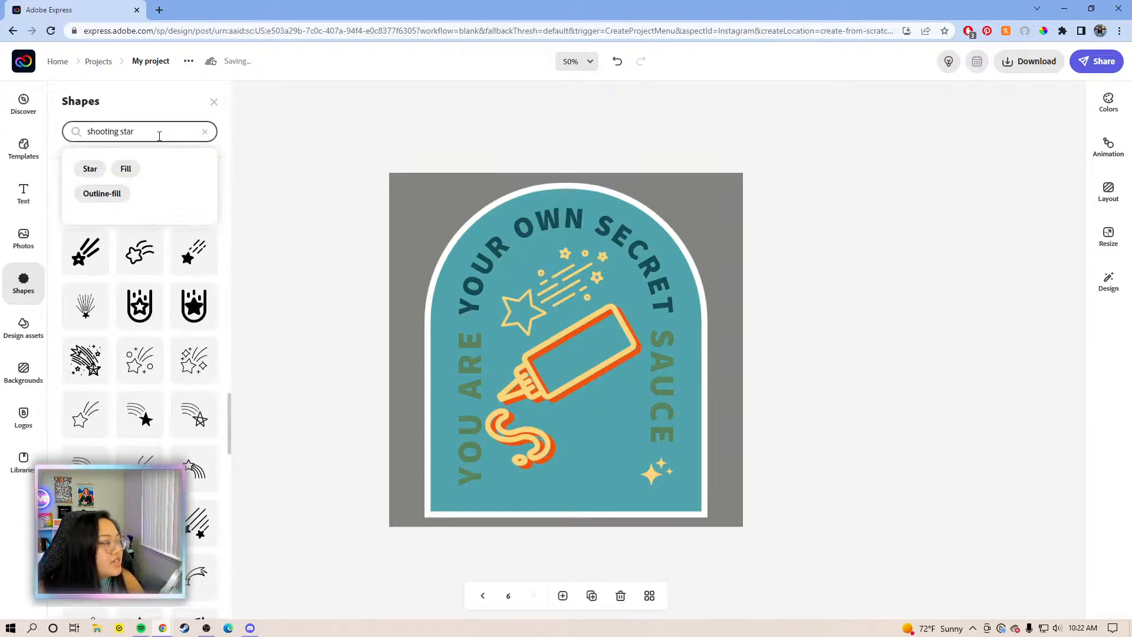
key("ctrl+a")
type("spar")
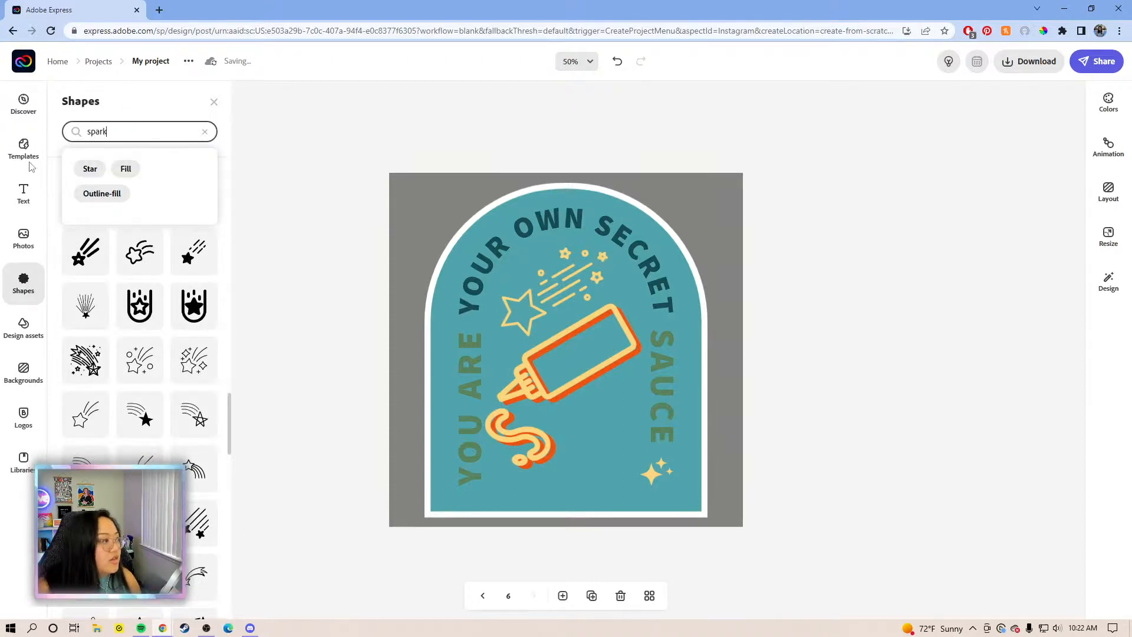
type("kles")
key("Return")
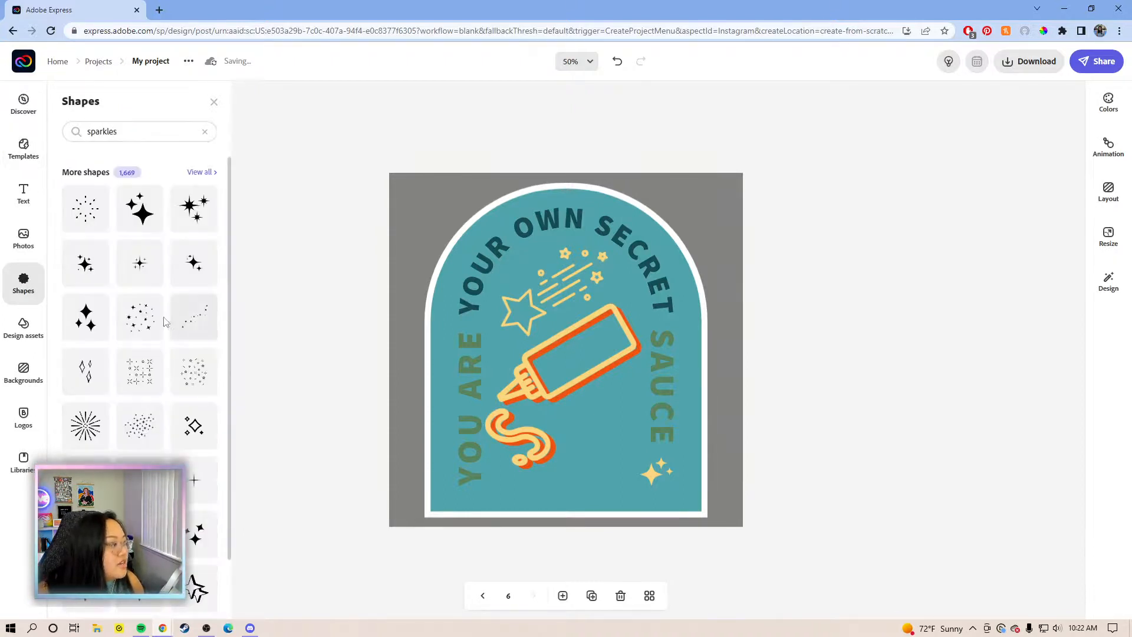
Step: Add a sparkle cluster with one large star and several small ones beneath the bottle, beside the sauce squiggle
scroll(162, 423, "down", 2)
scroll(160, 421, "down", 5)
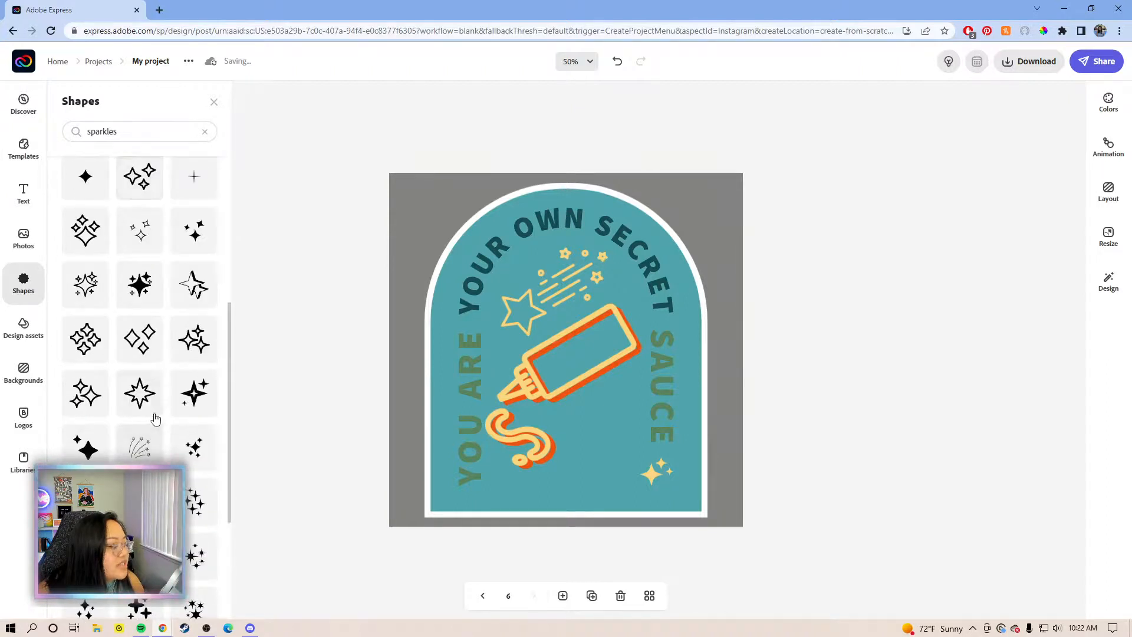
scroll(99, 353, "down", 2)
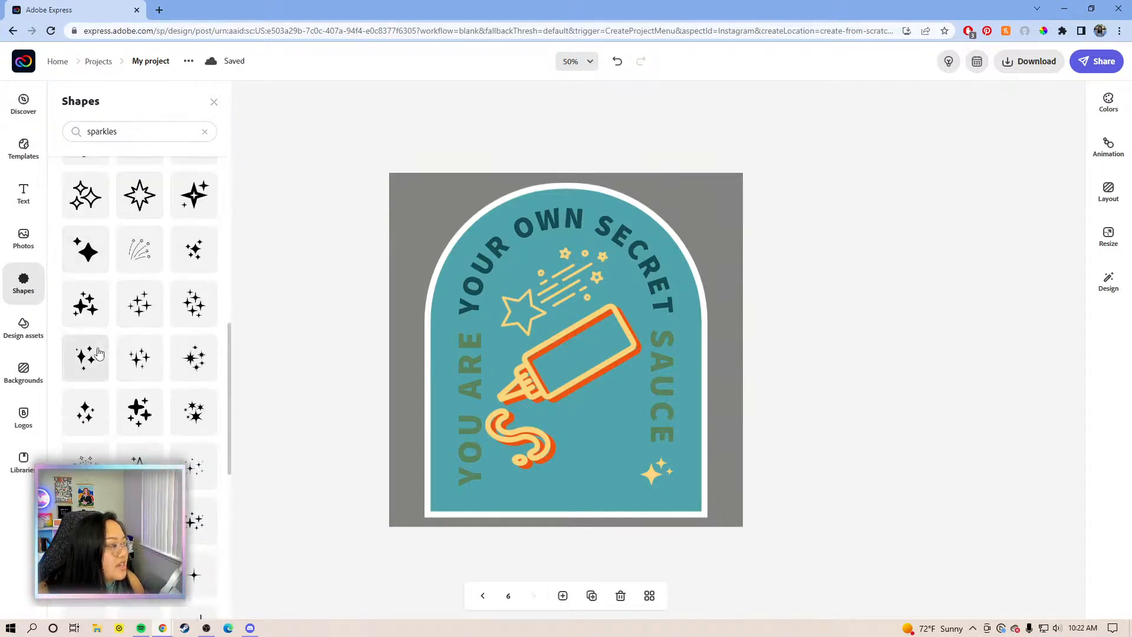
scroll(99, 353, "down", 5)
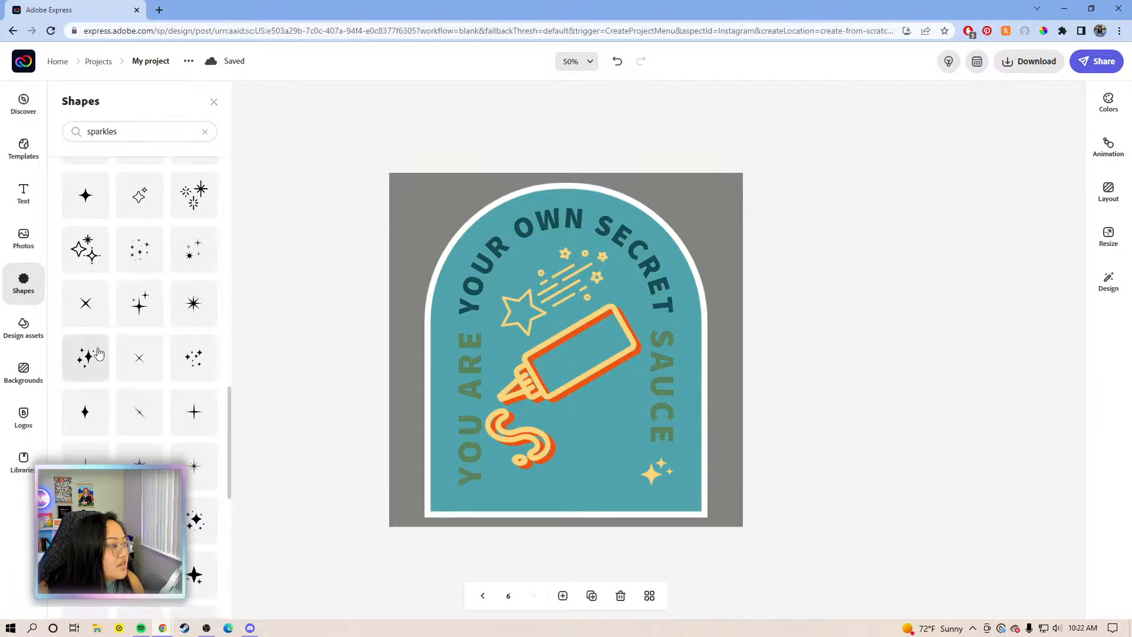
scroll(99, 353, "up", 3)
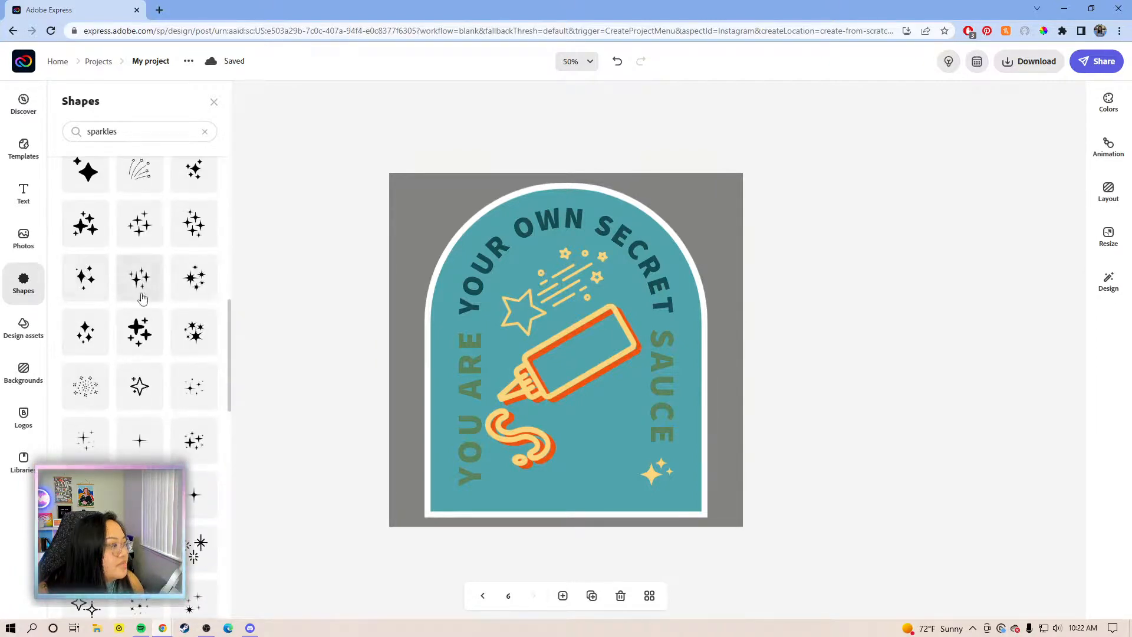
scroll(130, 351, "down", 3)
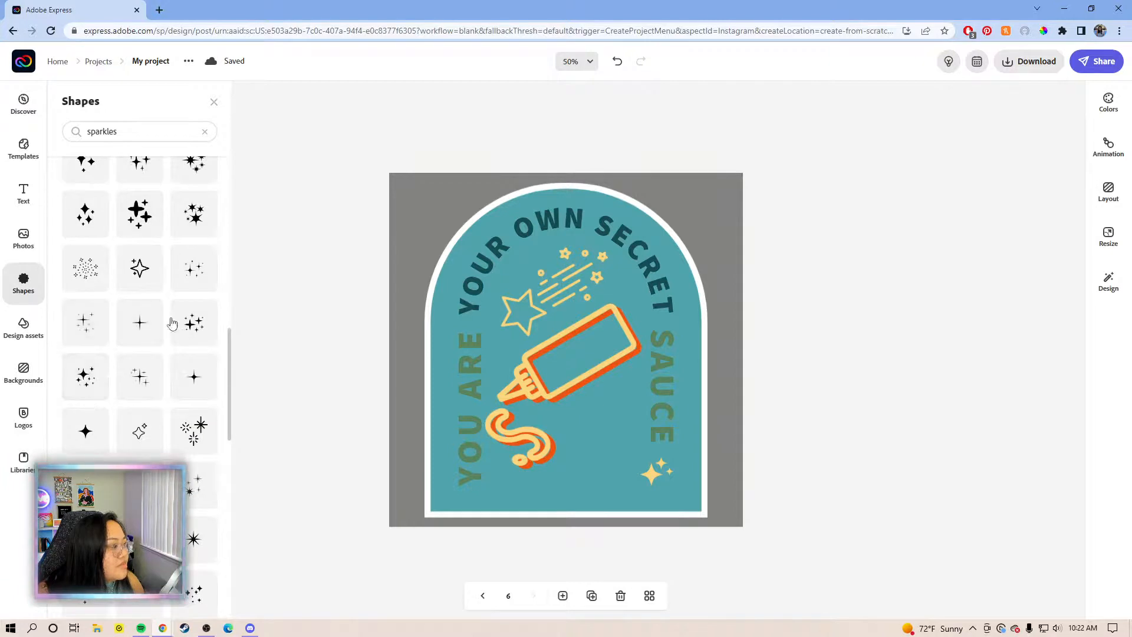
left_click_drag(86, 379, 594, 455)
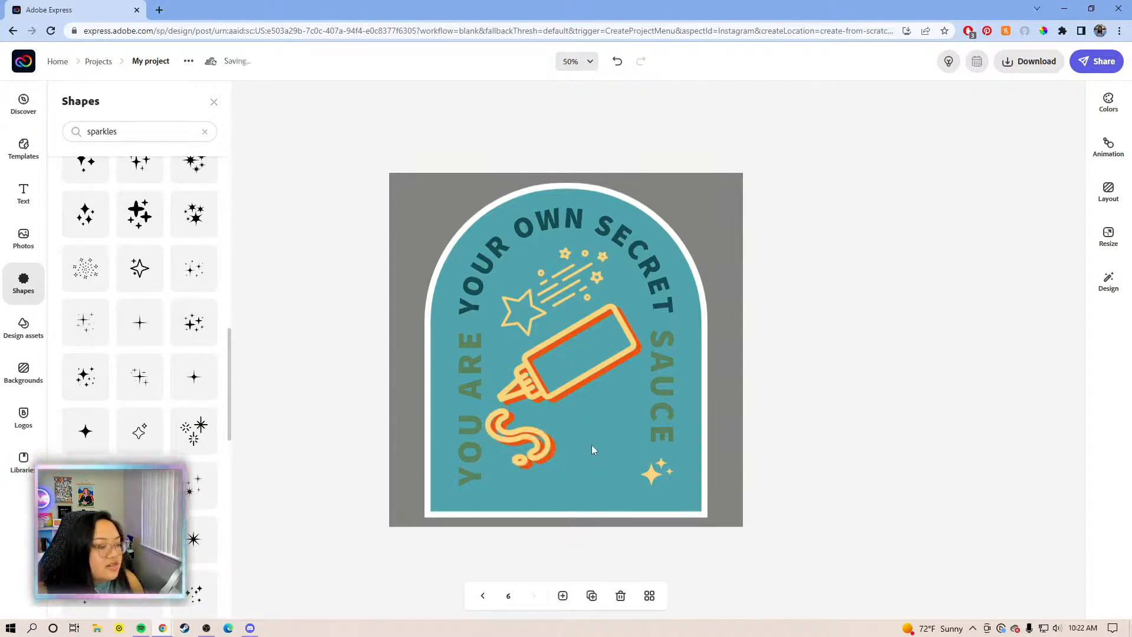
left_click(585, 434)
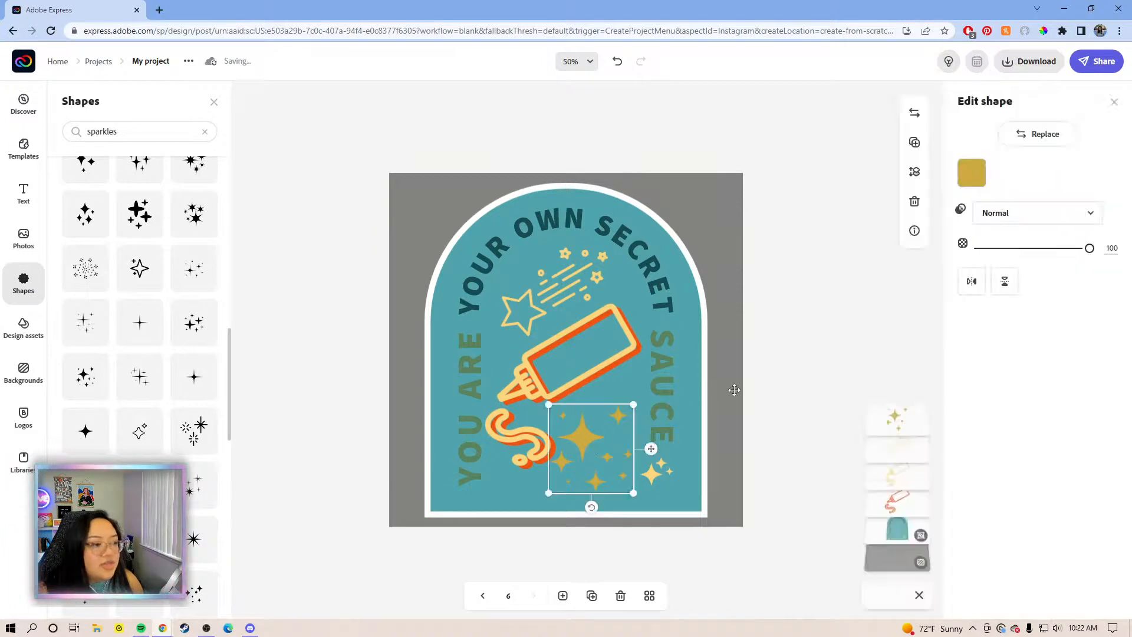
Step: Color the sparkle cluster pale yellow #FCD67D and shift it slightly up and to the right
left_click(972, 173)
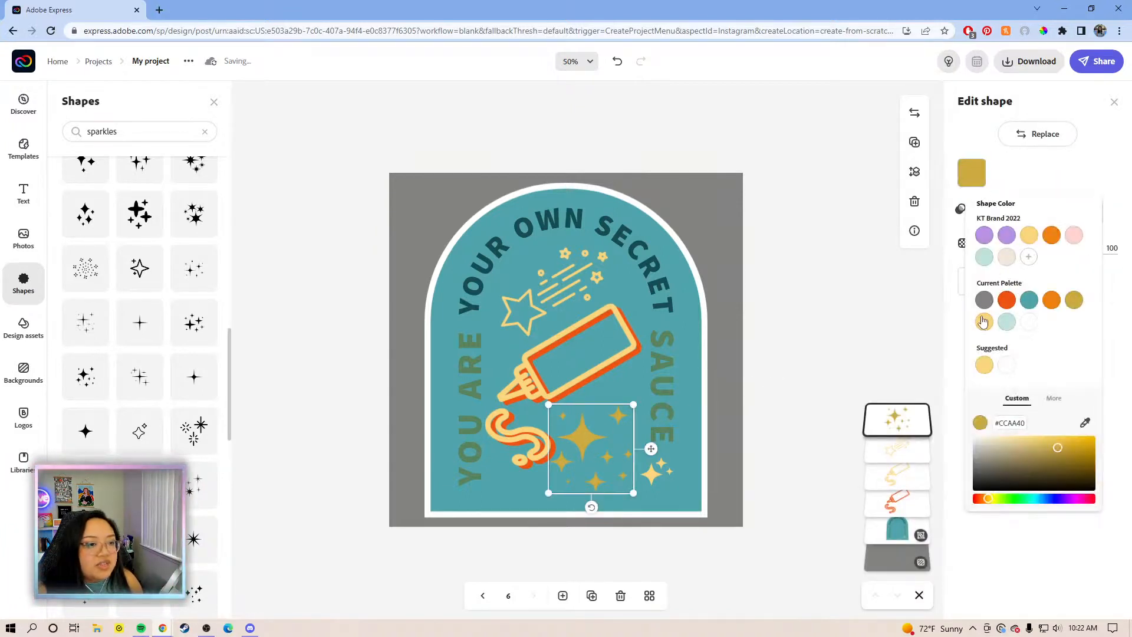
left_click(983, 321)
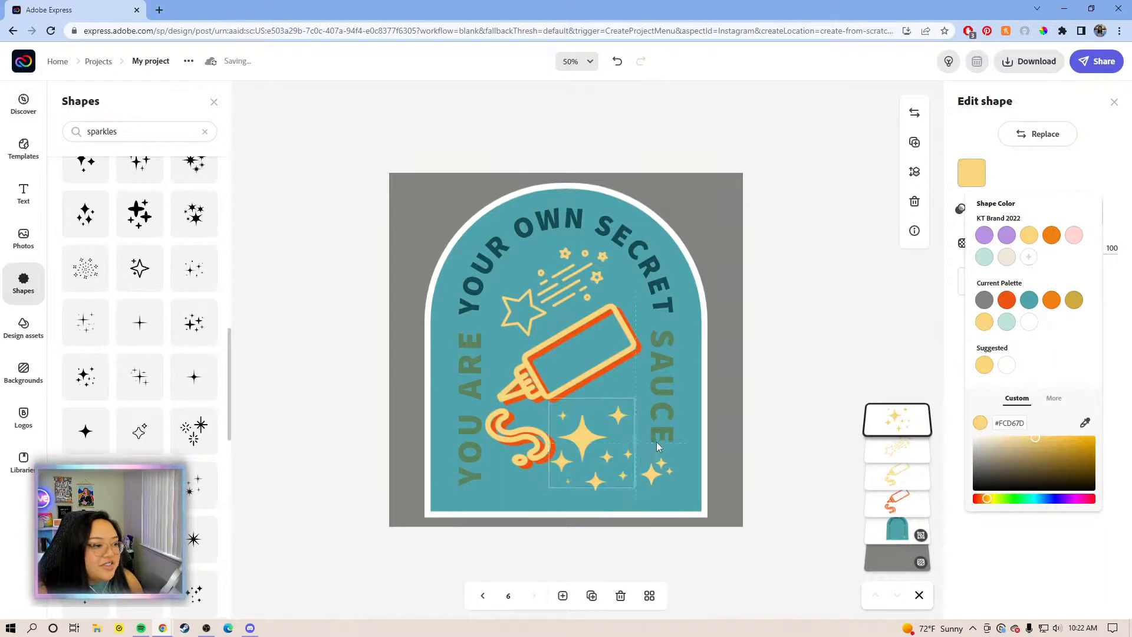
left_click_drag(656, 441, 663, 433)
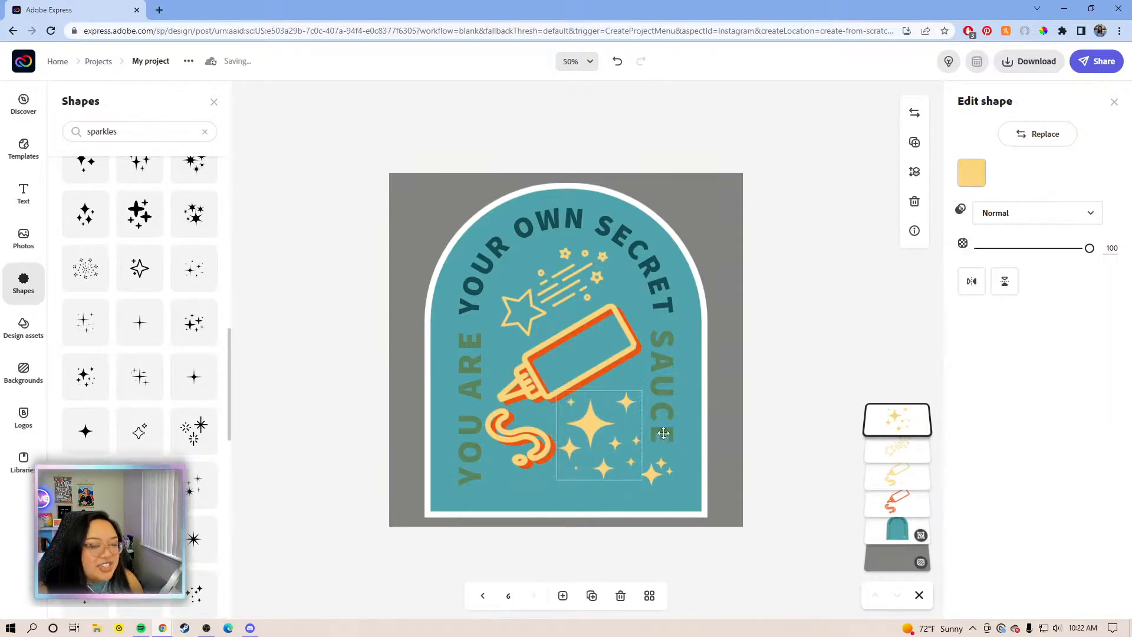
Step: Unlock and ungroup the arch artwork, and fill the arch with the orange brand color
left_click(693, 411)
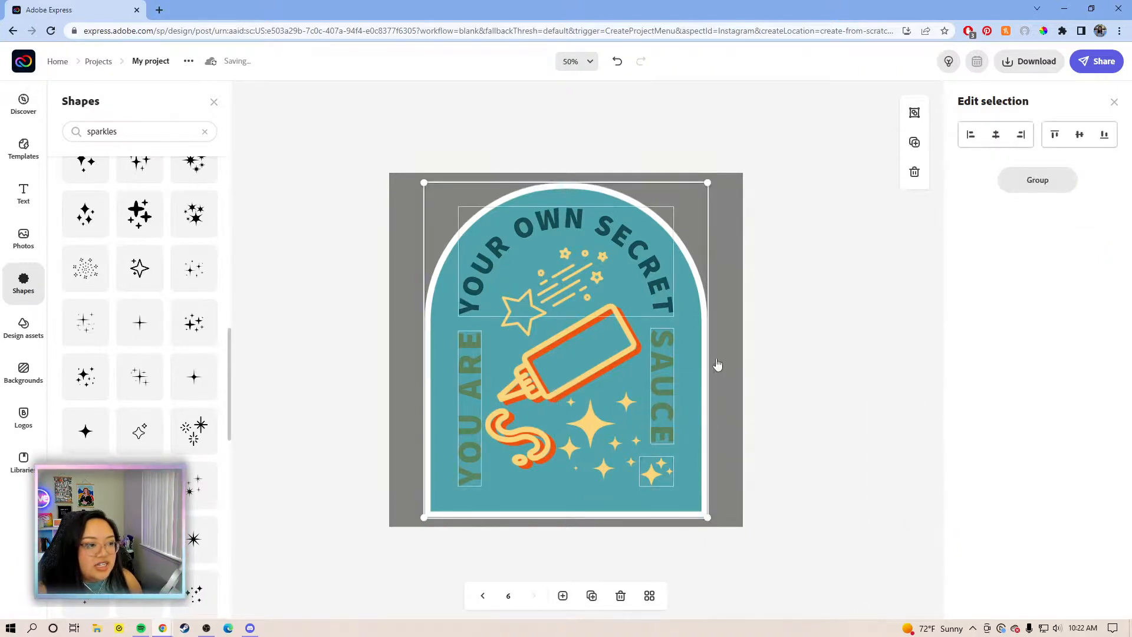
left_click(814, 375)
left_click(693, 336)
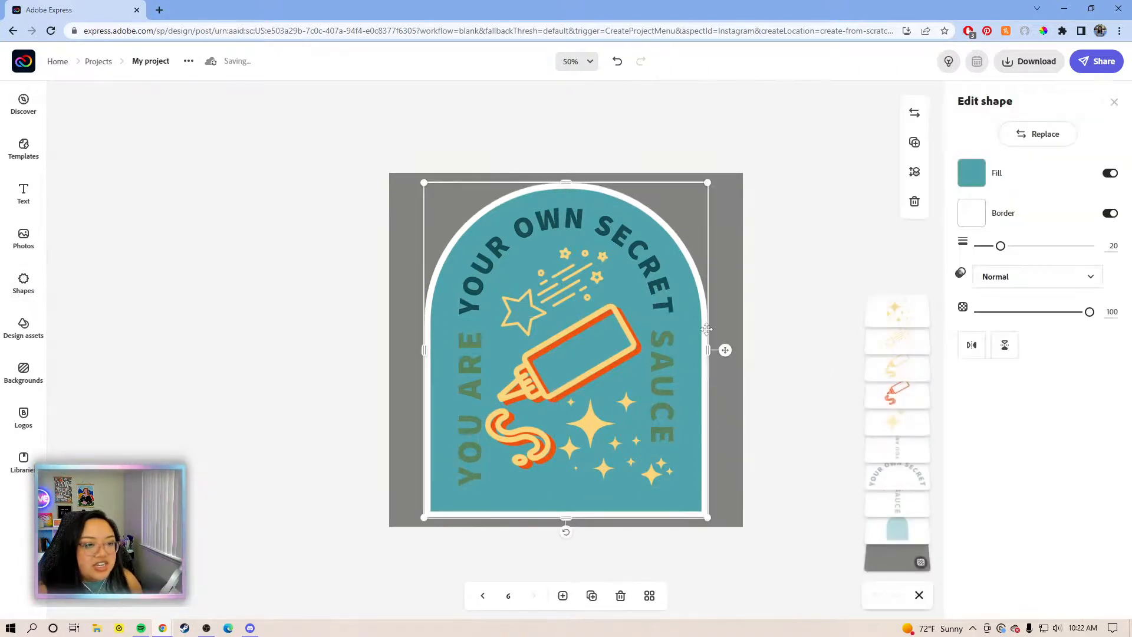
left_click(971, 172)
left_click(1051, 234)
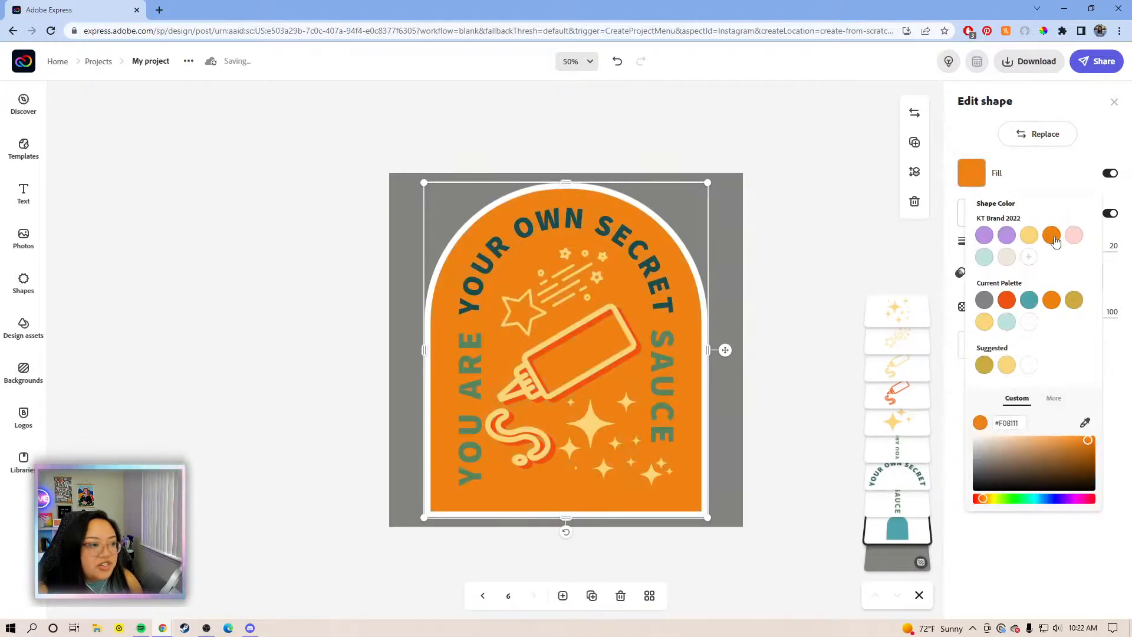
Step: Recolor the YOUR OWN SECRET, SAUCE and YOU ARE texts white (#FFFFFF)
left_click(648, 271)
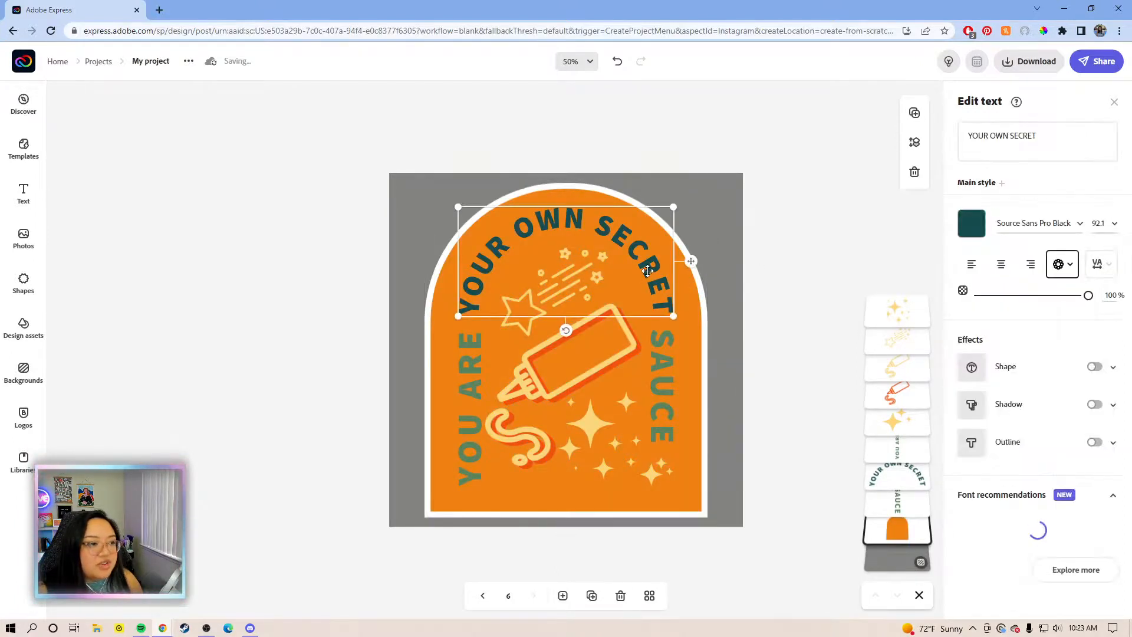
left_click(972, 224)
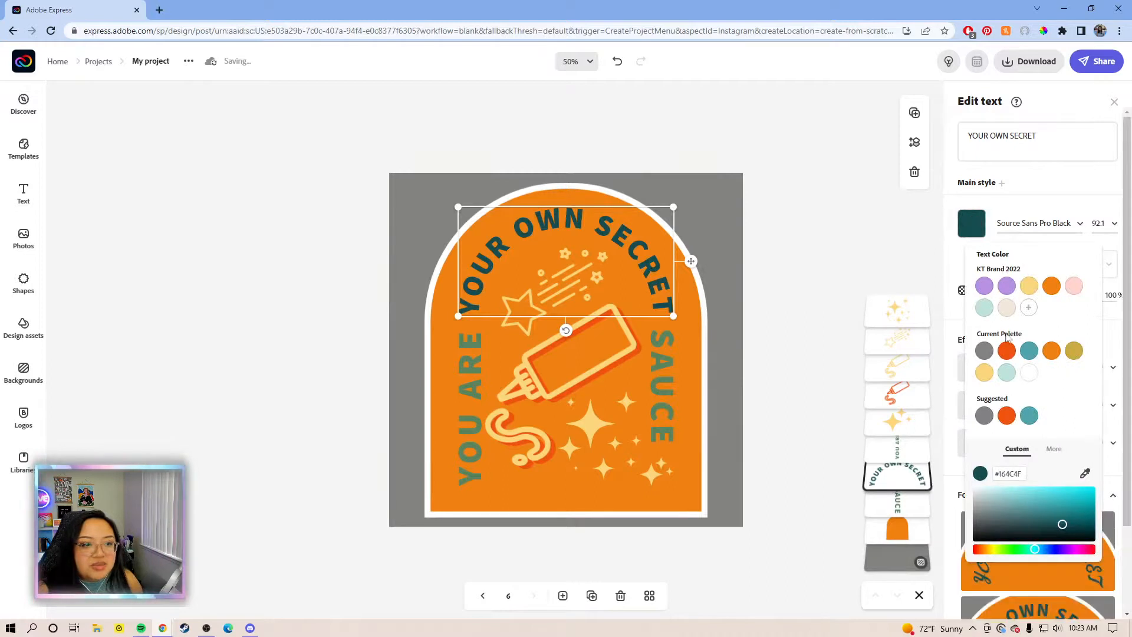
left_click(1029, 373)
left_click(671, 364)
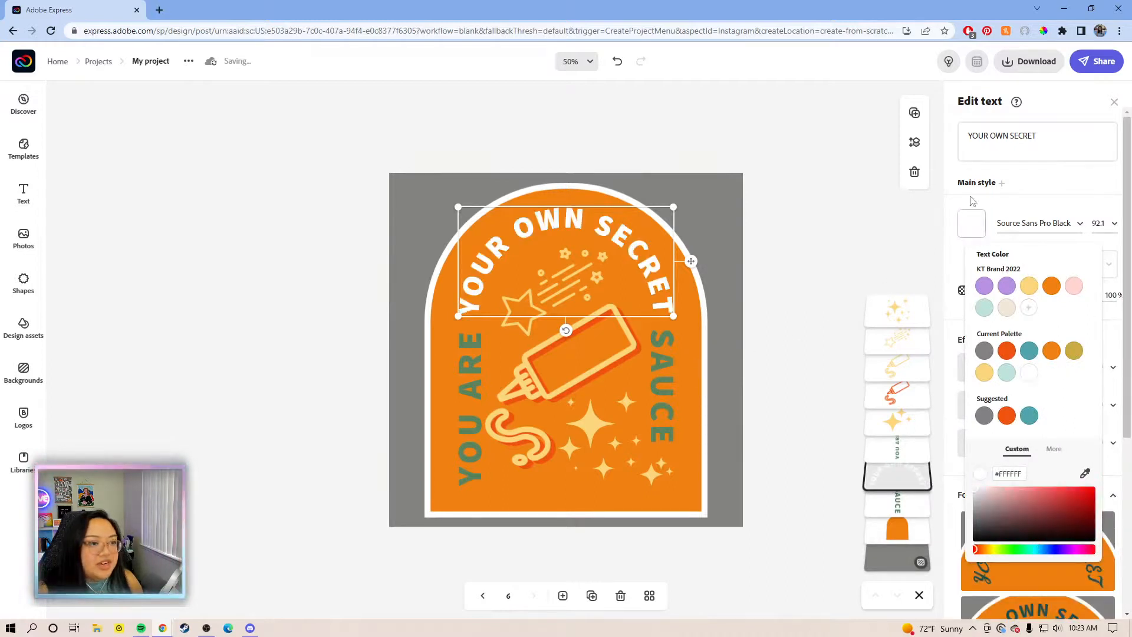
left_click(973, 224)
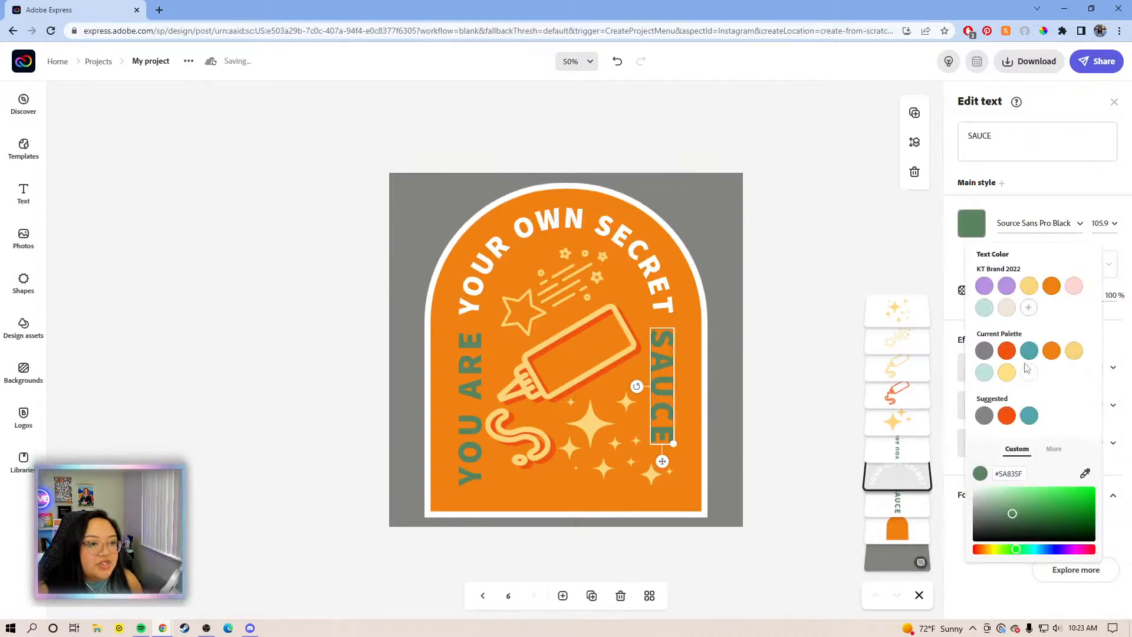
left_click(1007, 307)
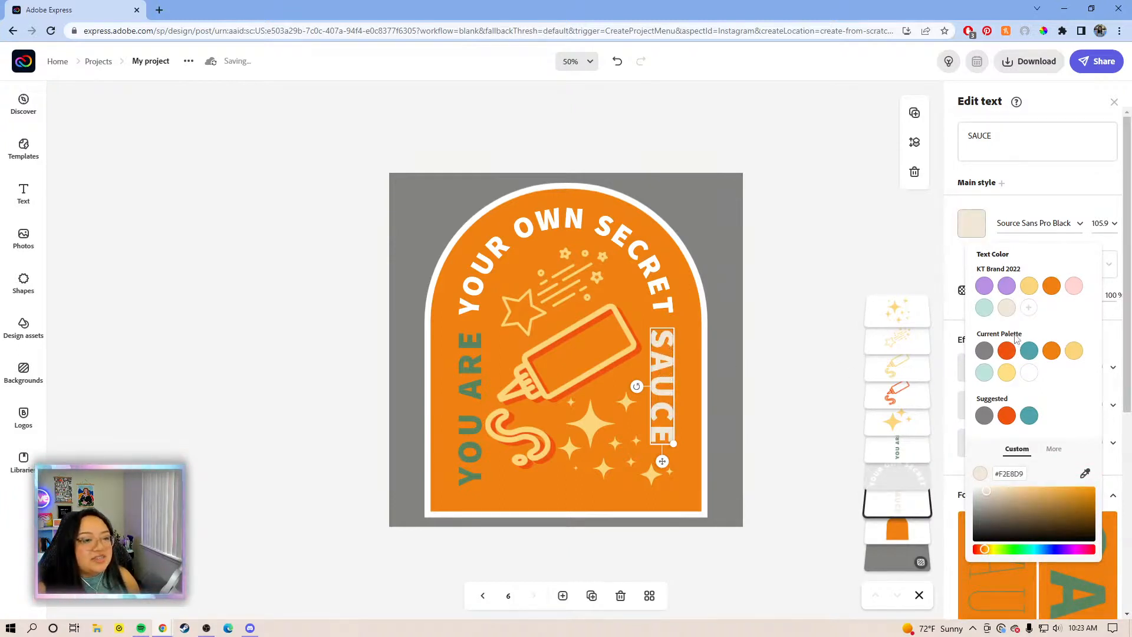
left_click(1029, 372)
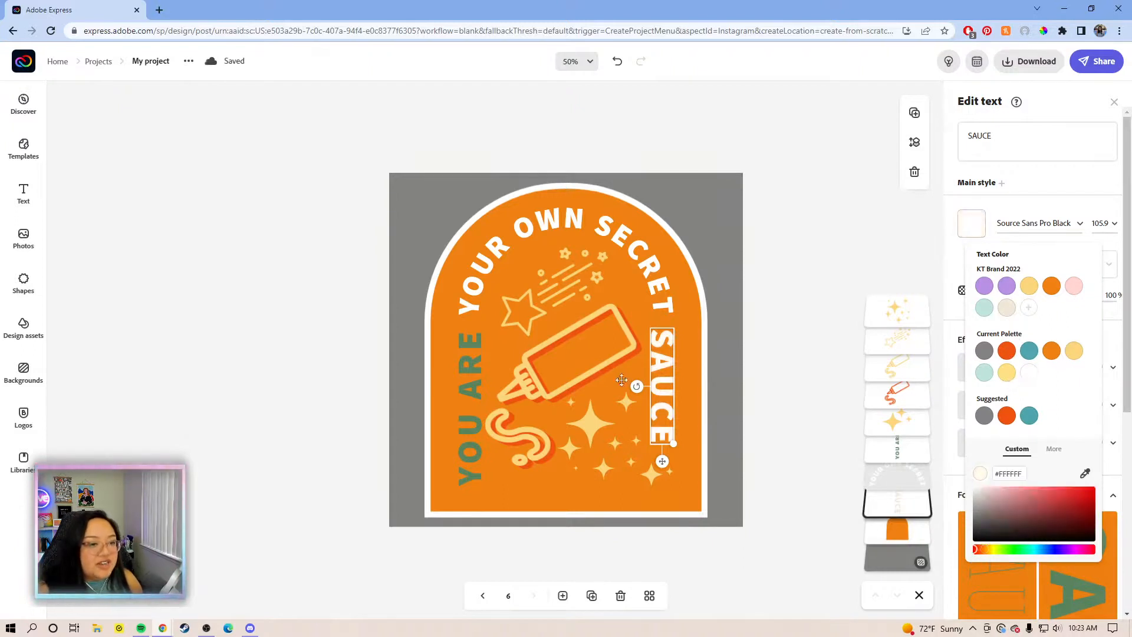
left_click(471, 355)
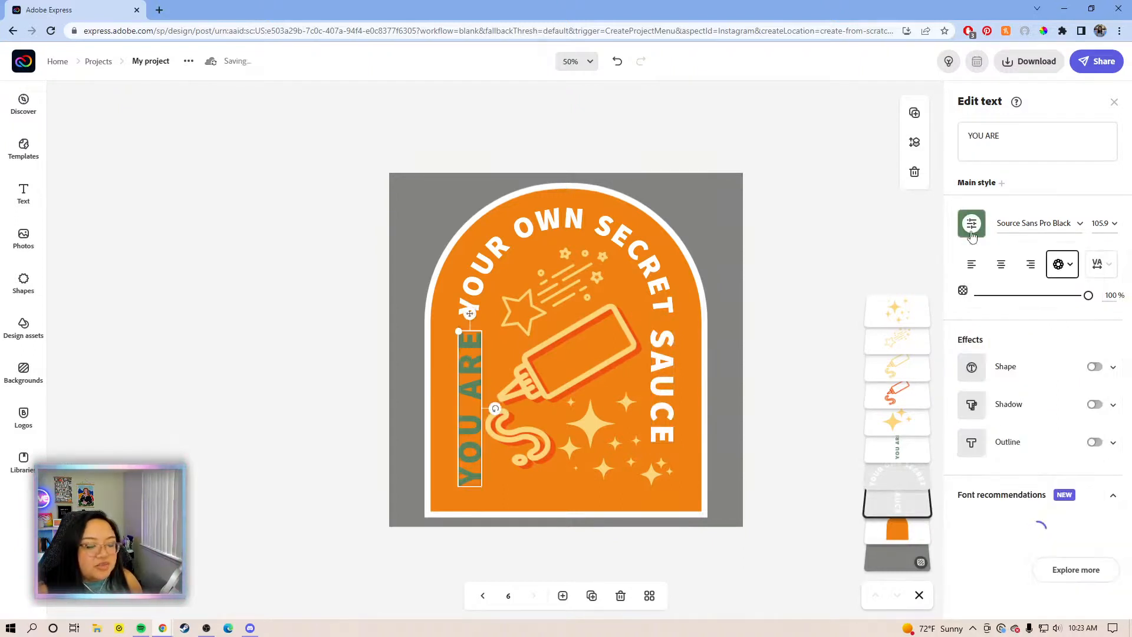
left_click(972, 228)
left_click(1029, 373)
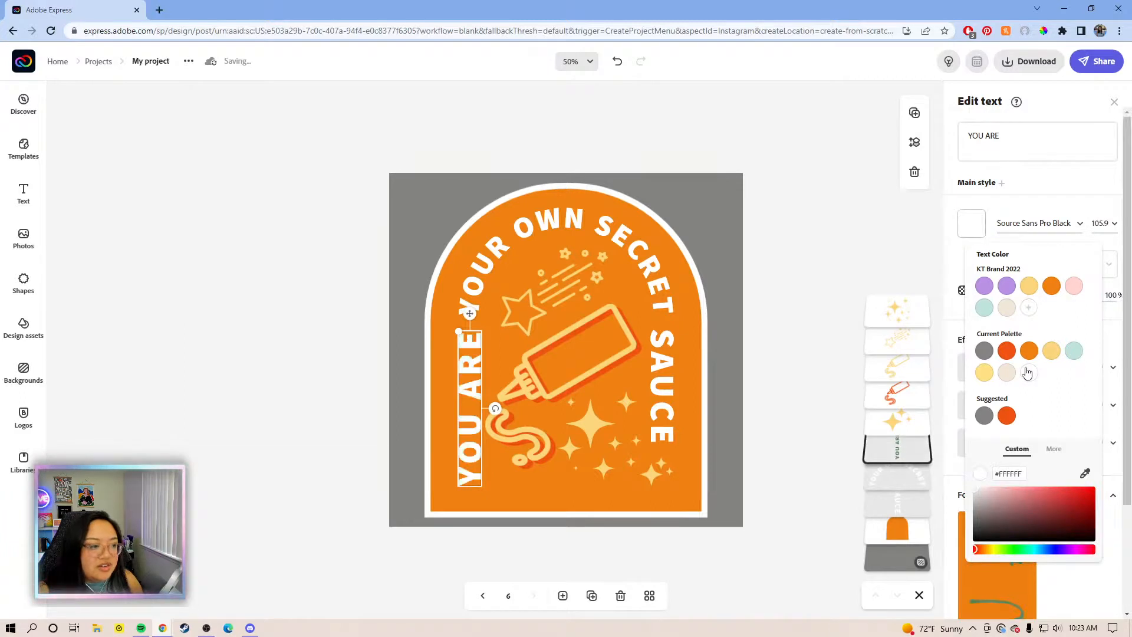
Step: Reduce the arch's width and height slightly to fit the artwork, and nudge it to the right to recenter it
left_click(708, 312)
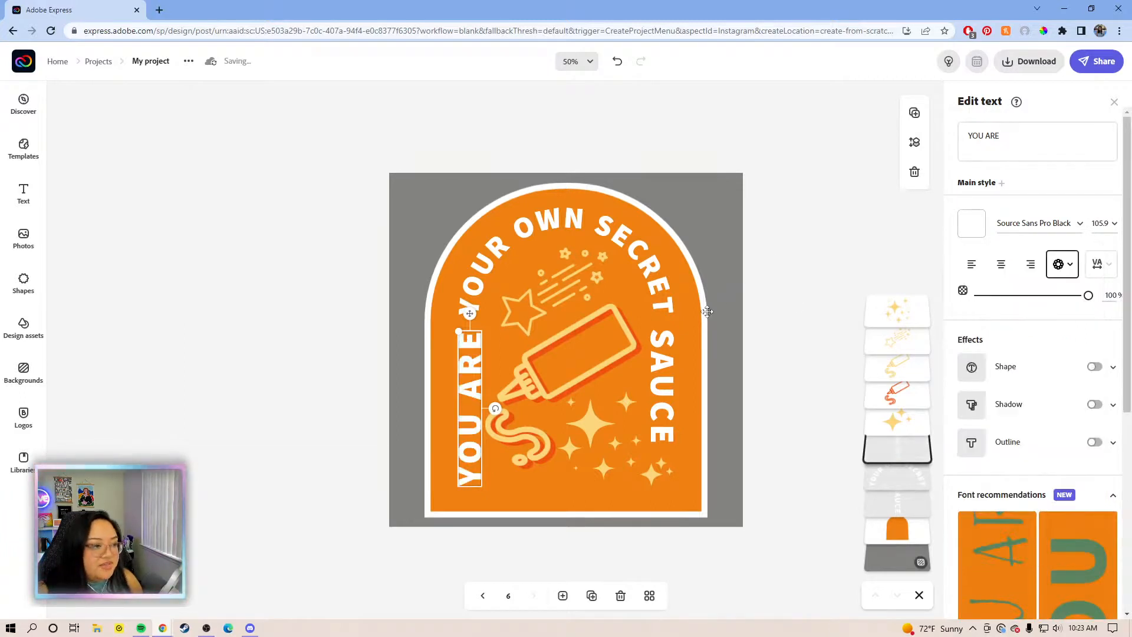
left_click(703, 317)
left_click(708, 350)
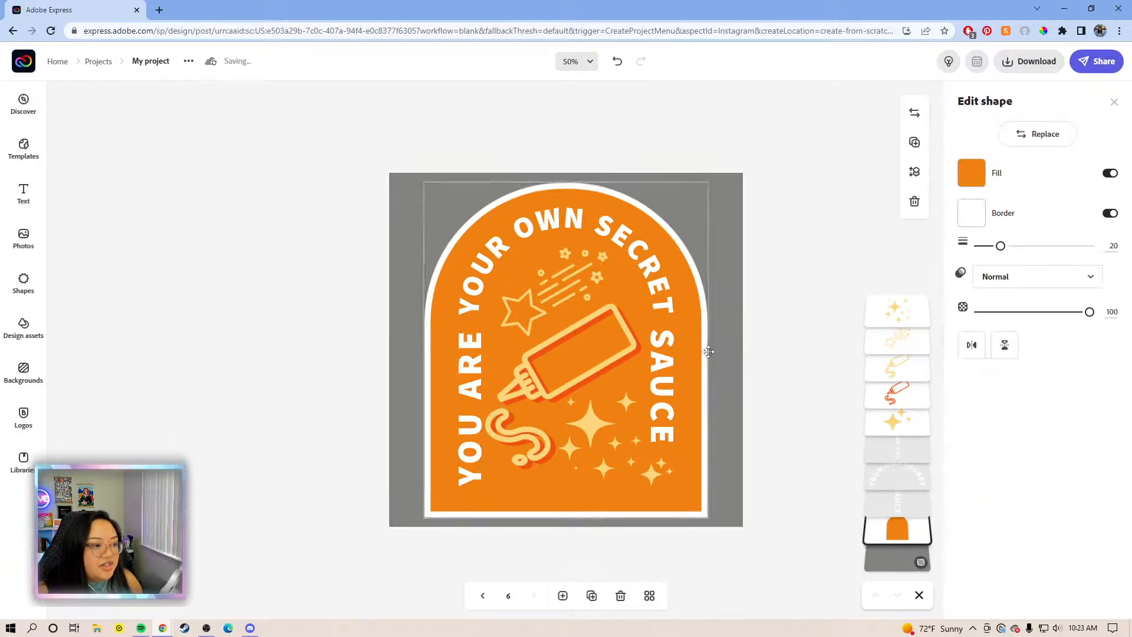
left_click_drag(708, 350, 701, 351)
left_click_drag(422, 351, 424, 351)
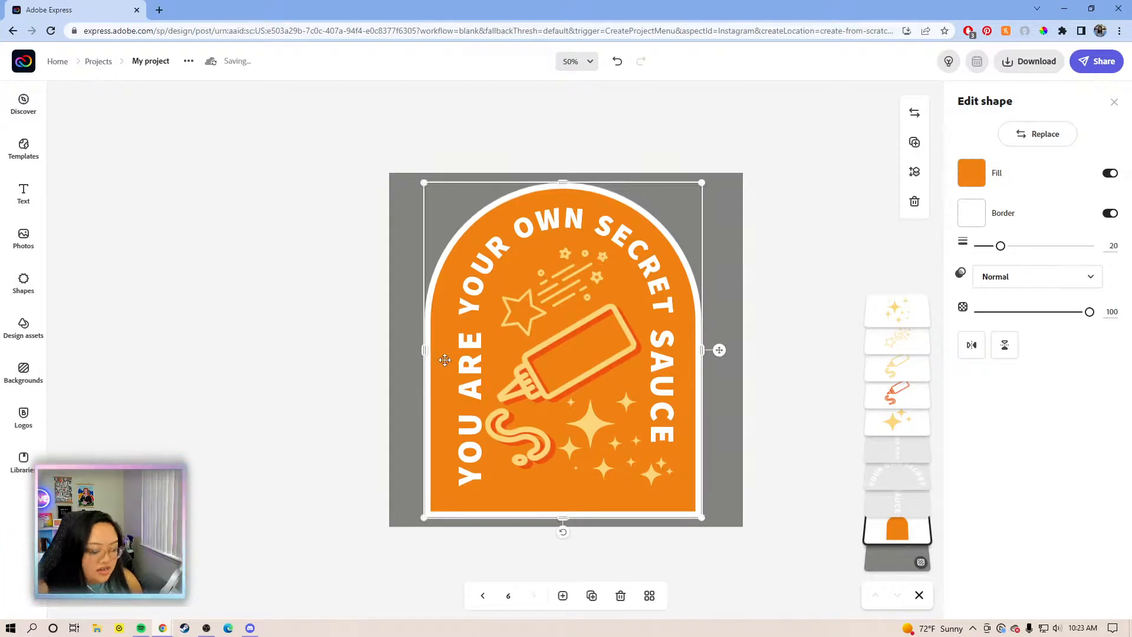
key("Right")
key("Right")
key("Right")
key("Right")
key("Right")
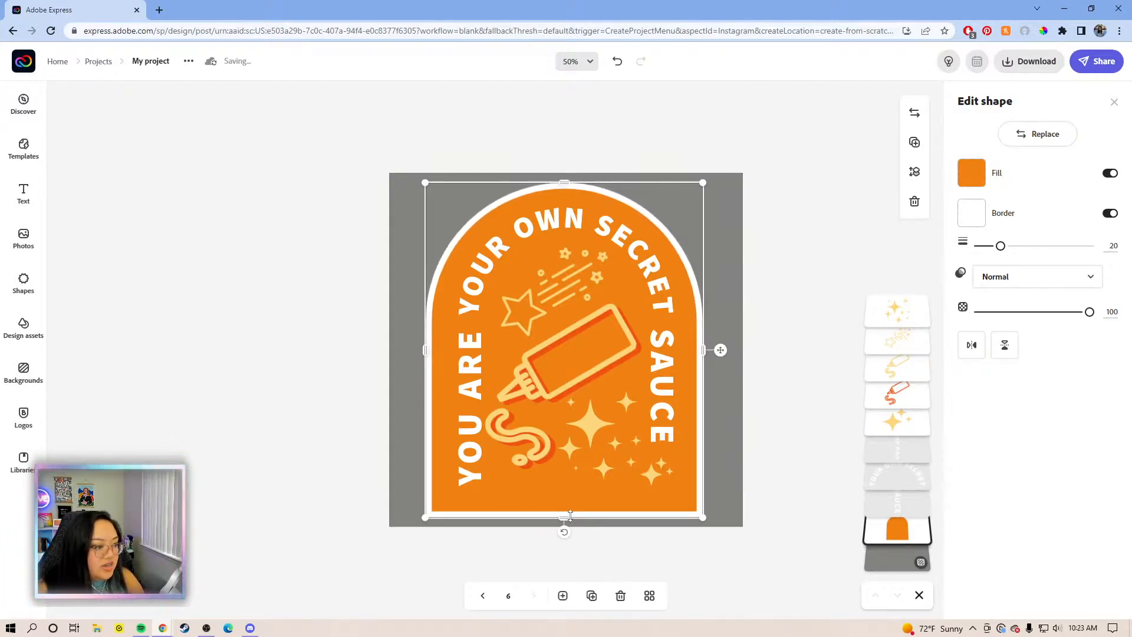
left_click_drag(568, 517, 568, 508)
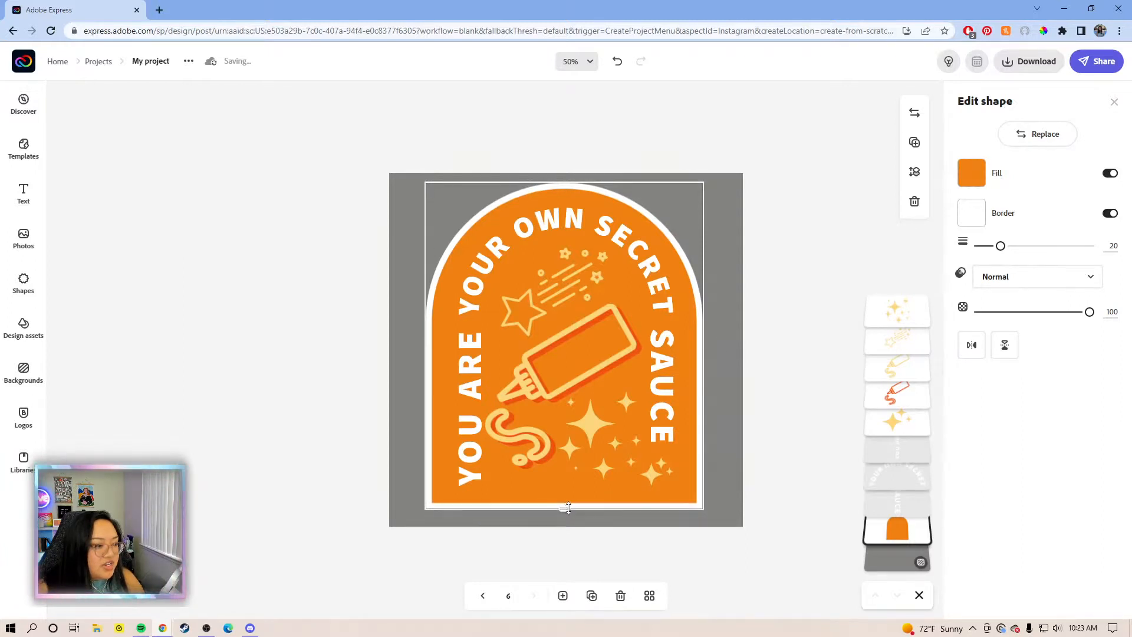
left_click(772, 485)
Step: Group all the sticker elements, enlarge the group slightly and center it on the page
left_click_drag(361, 164, 782, 537)
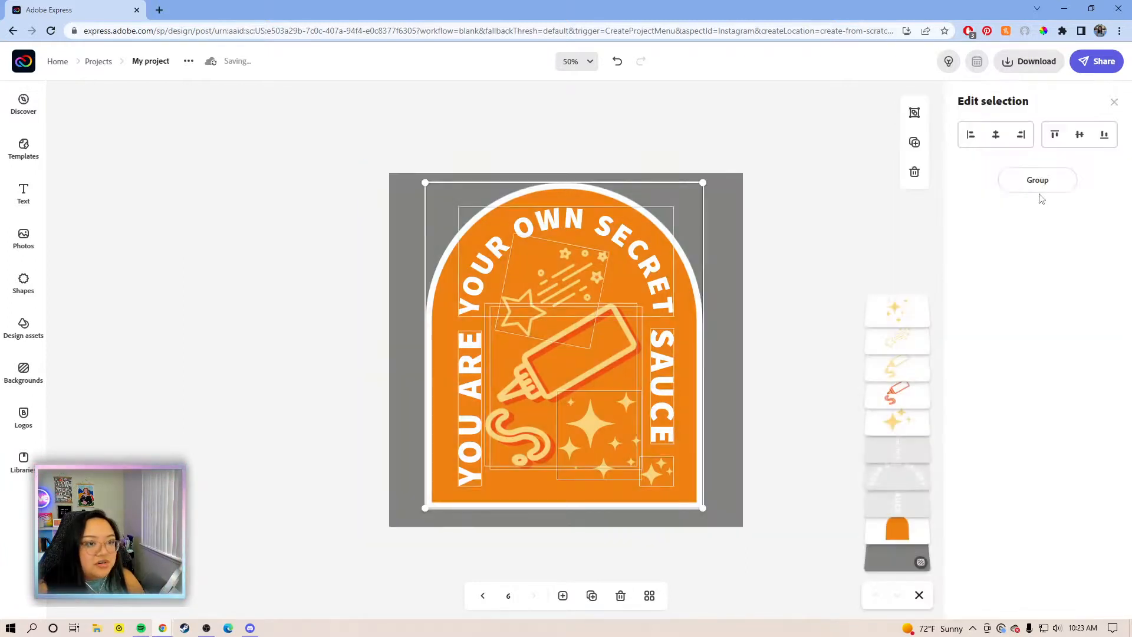
left_click(1038, 181)
left_click_drag(701, 507, 710, 515)
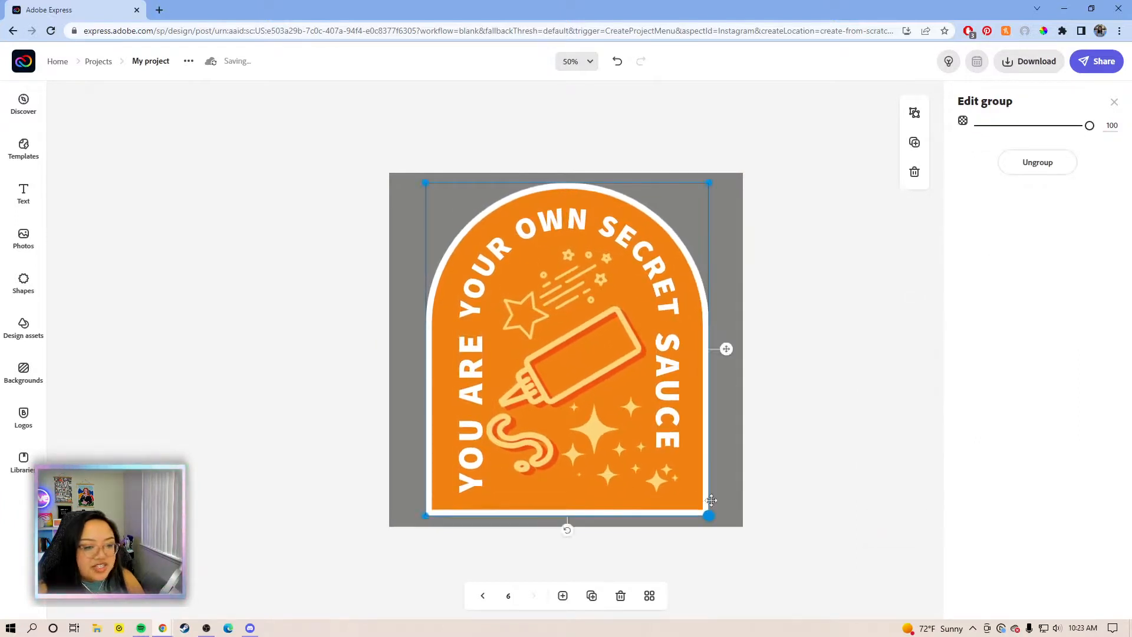
left_click_drag(689, 417, 688, 418)
left_click(831, 366)
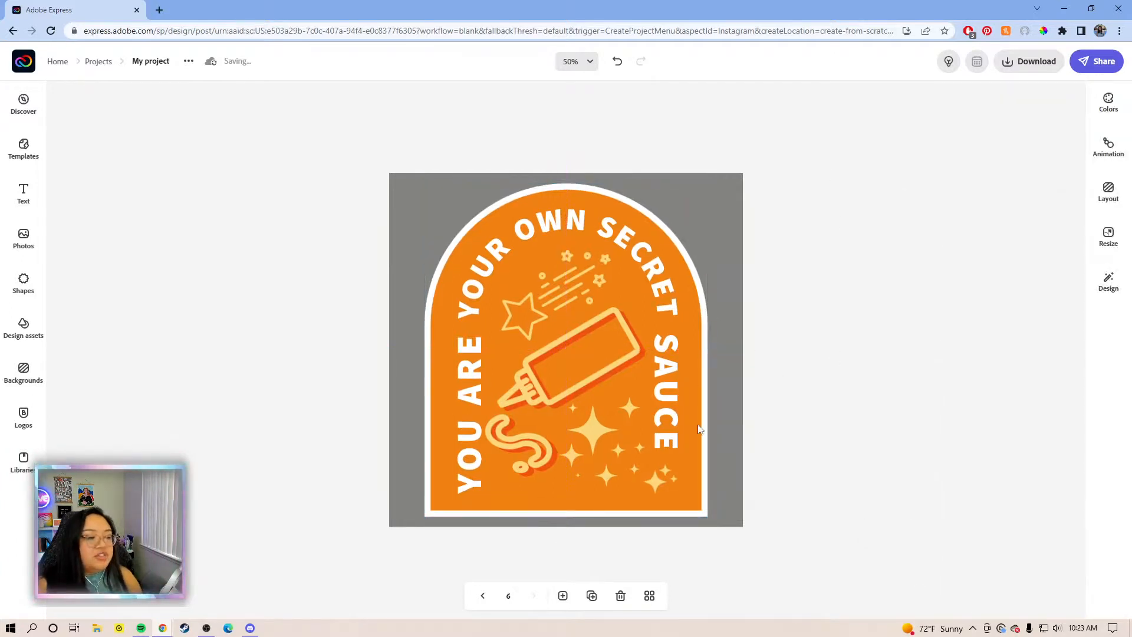
Step: Show all pages in a grid and review the download options for all pages as PNG (transparent background)
left_click(649, 595)
left_click(1029, 61)
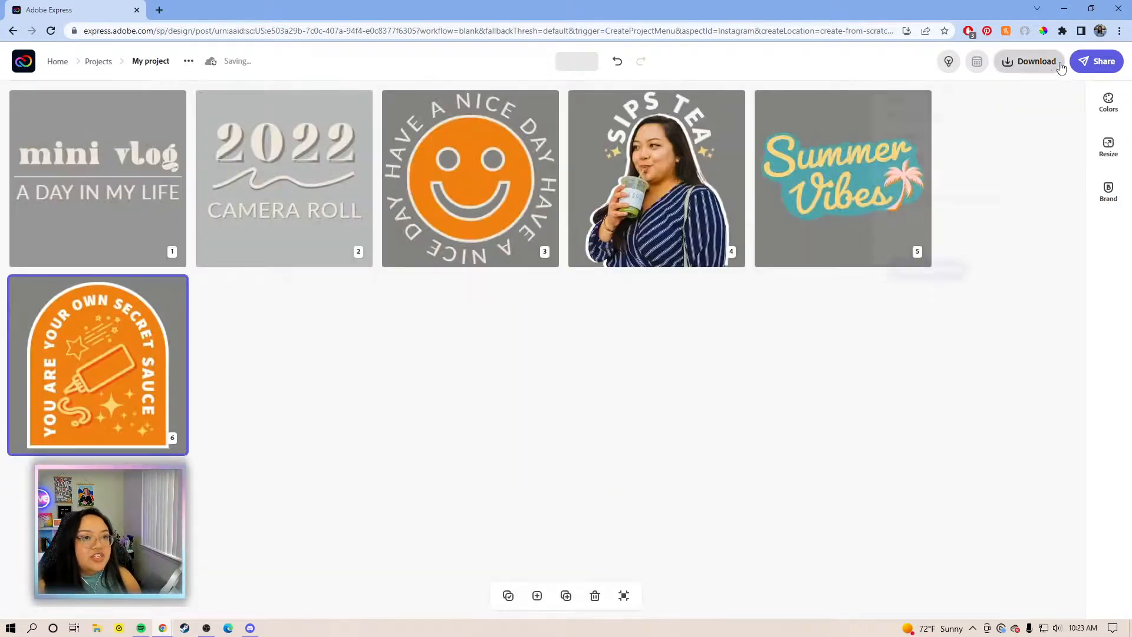
left_click(913, 140)
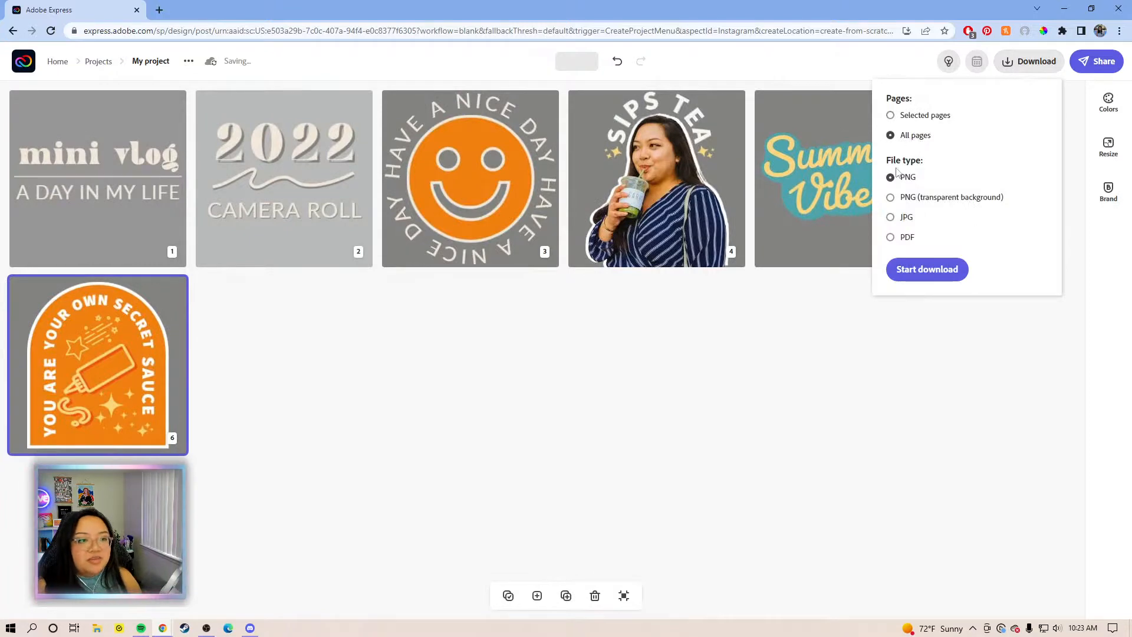
left_click(891, 198)
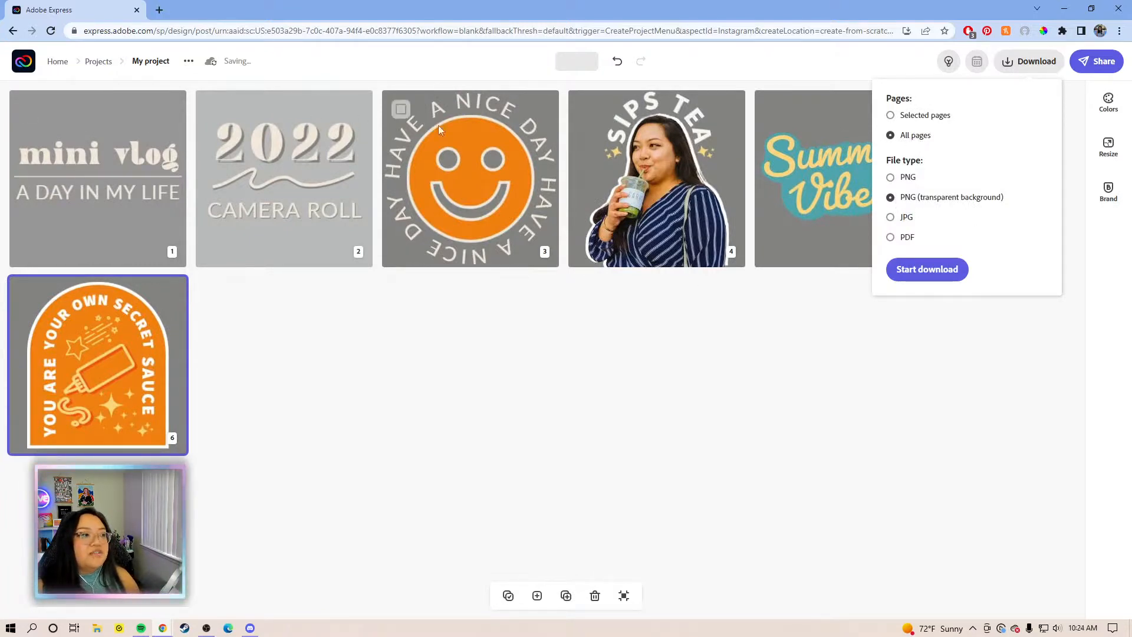
left_click(516, 392)
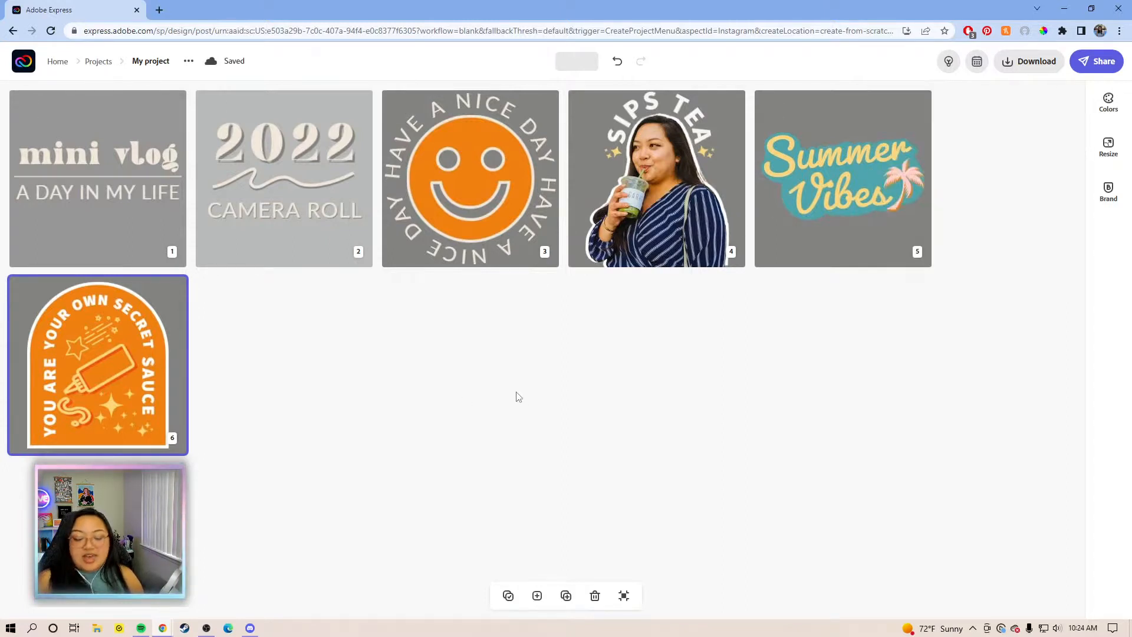